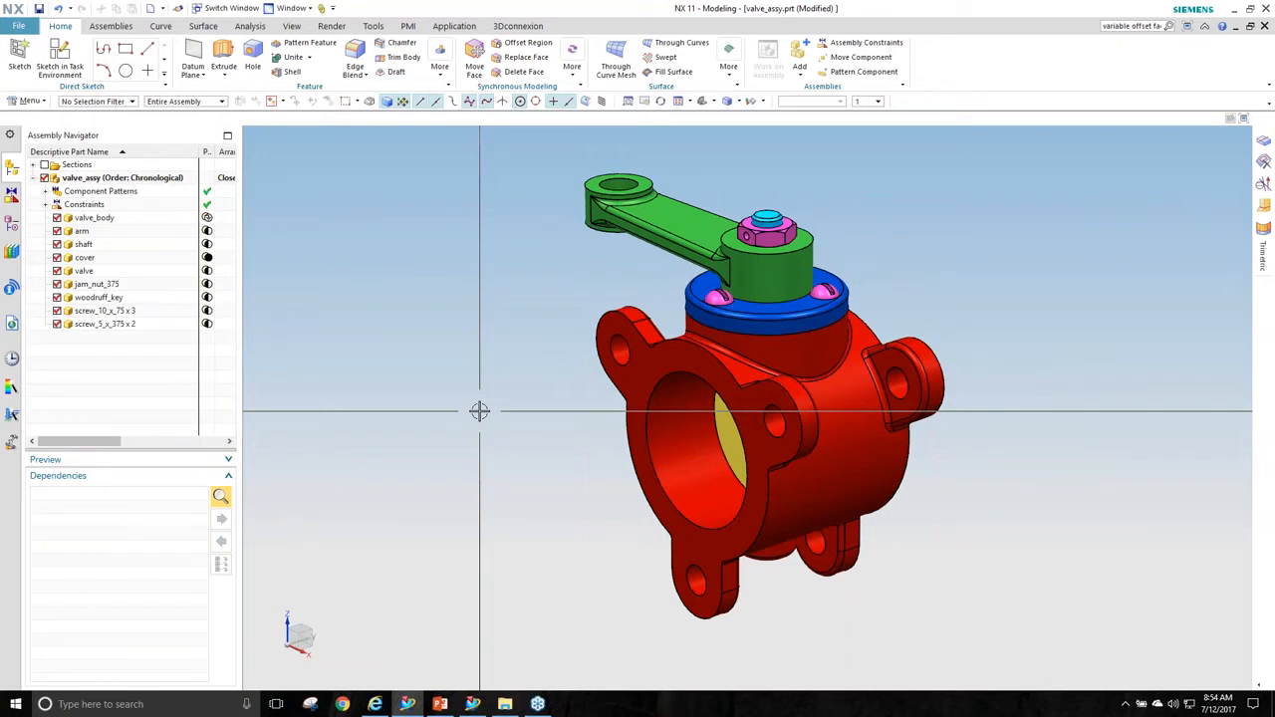
Start the Extrude command, bring up its online help page and enlarge the help window to full screen.
click(498, 302)
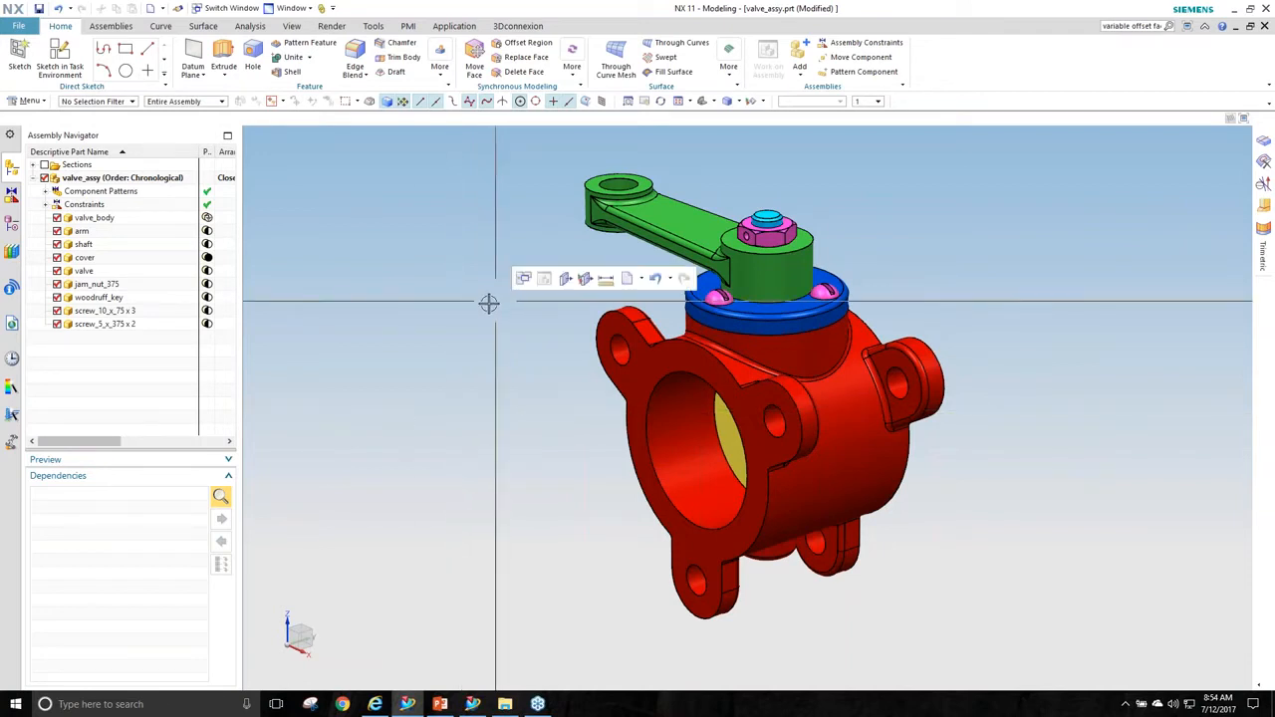
click(223, 60)
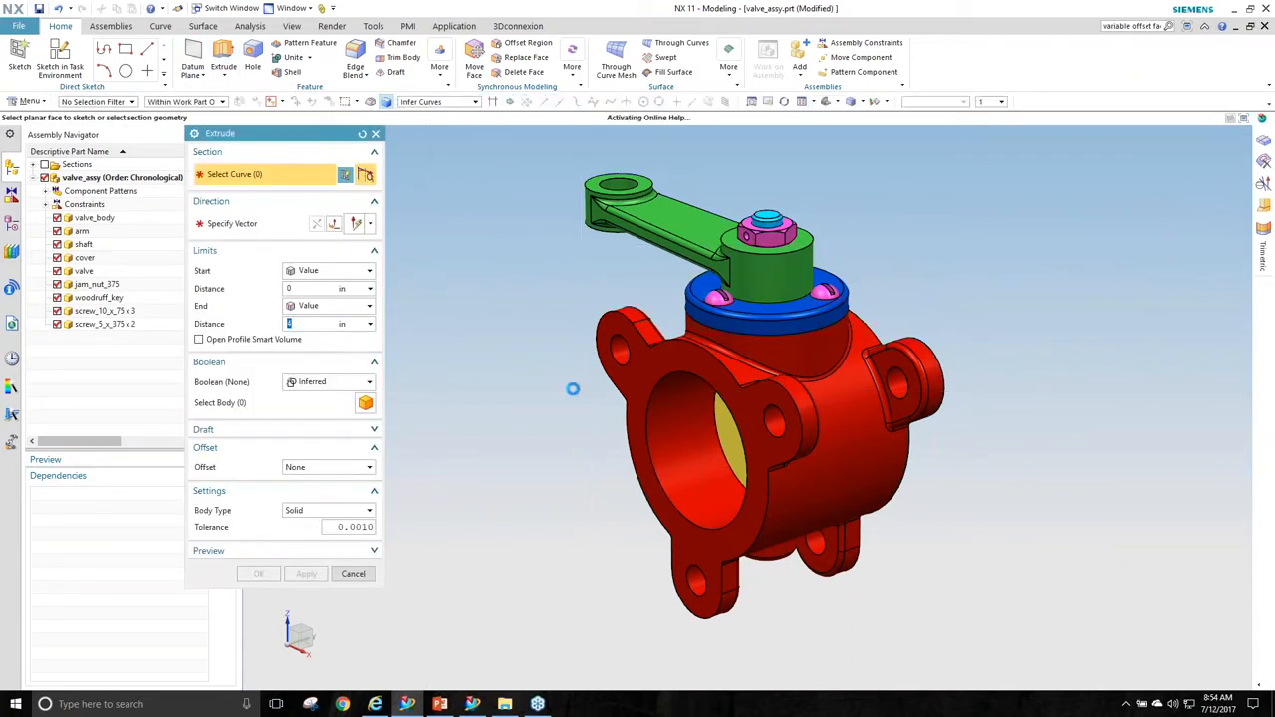
mouse_move(377, 711)
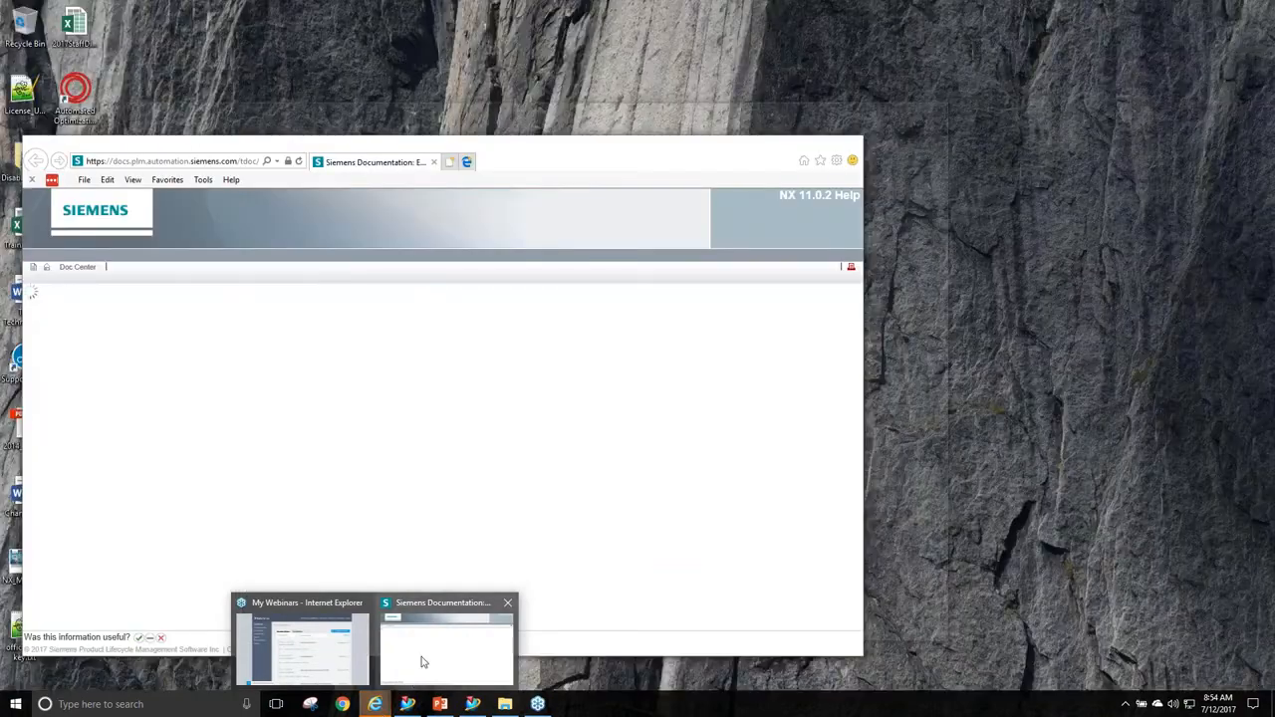
click(423, 657)
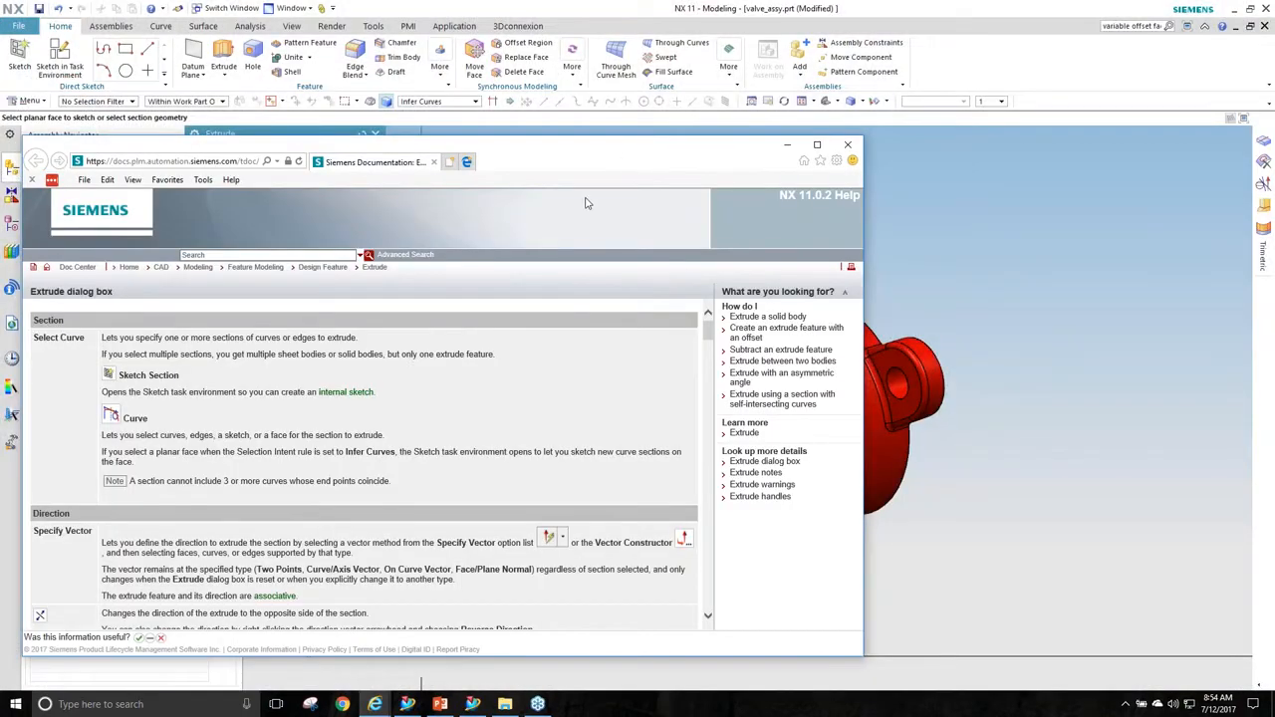
double_click(614, 153)
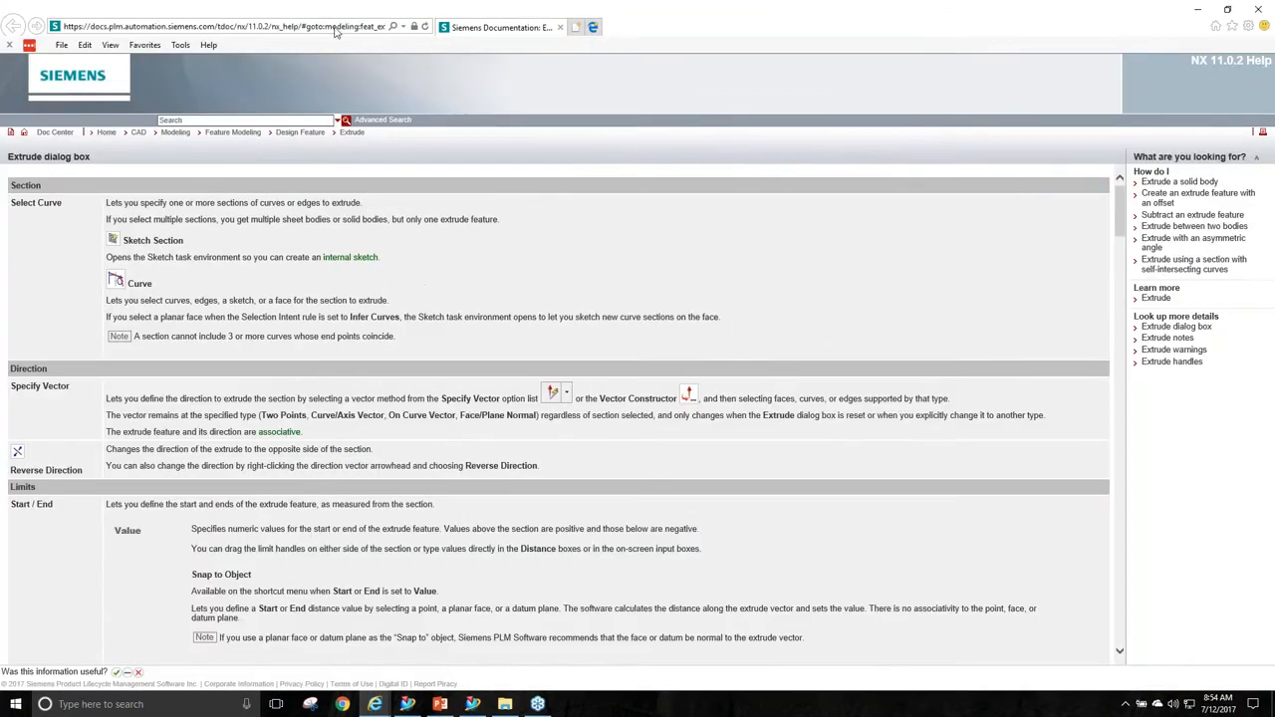
Examine the web address and contents of the Extrude help page, closing the help window and cancelling Extrude when done.
click(336, 30)
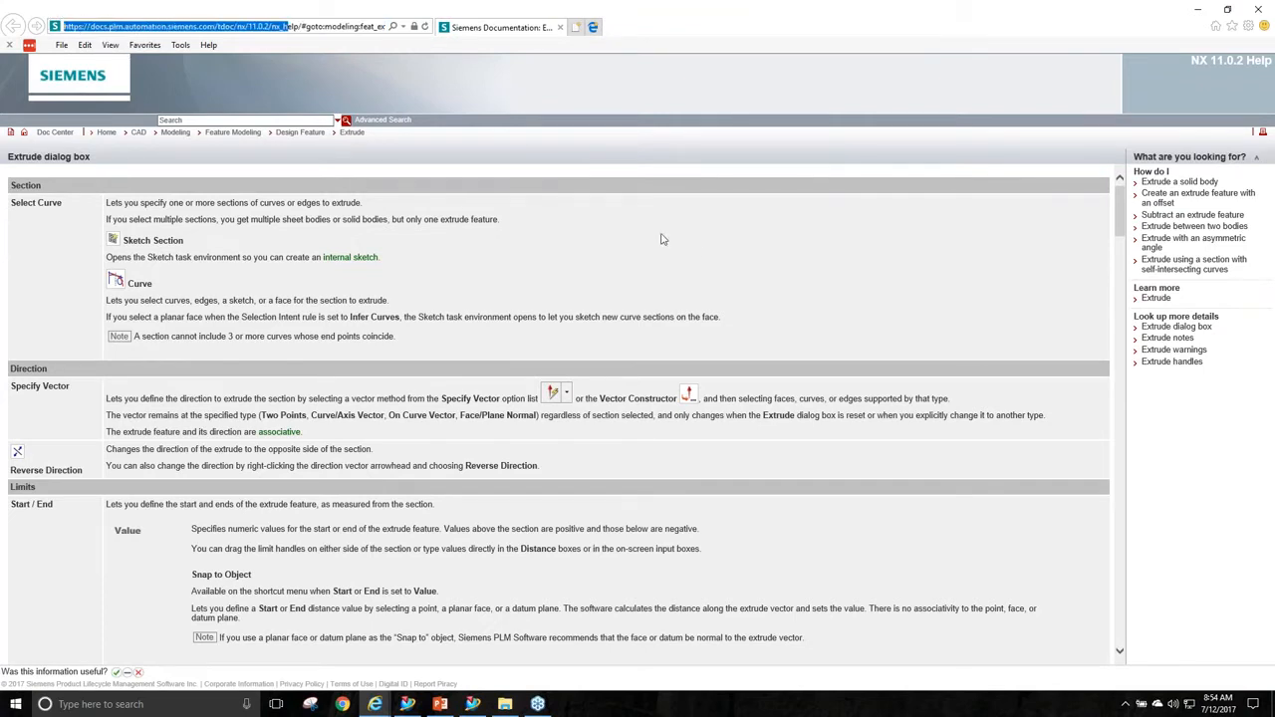
click(727, 269)
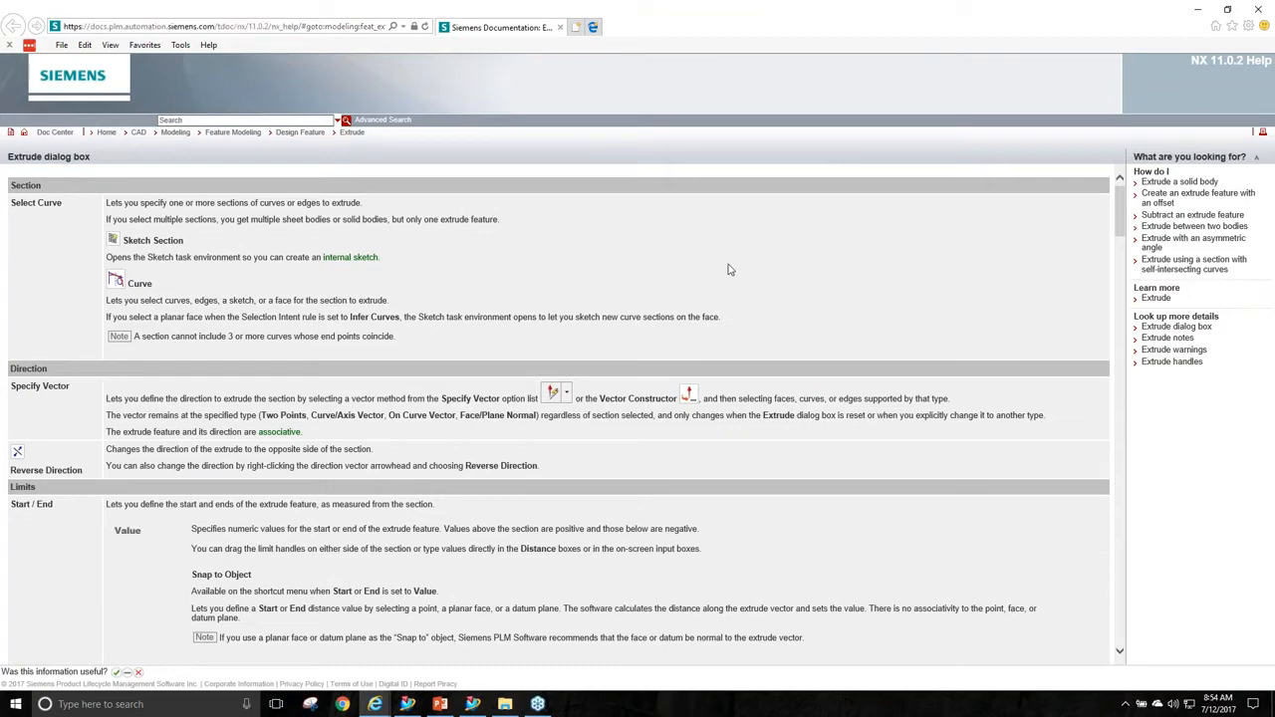
drag(669, 30, 535, 70)
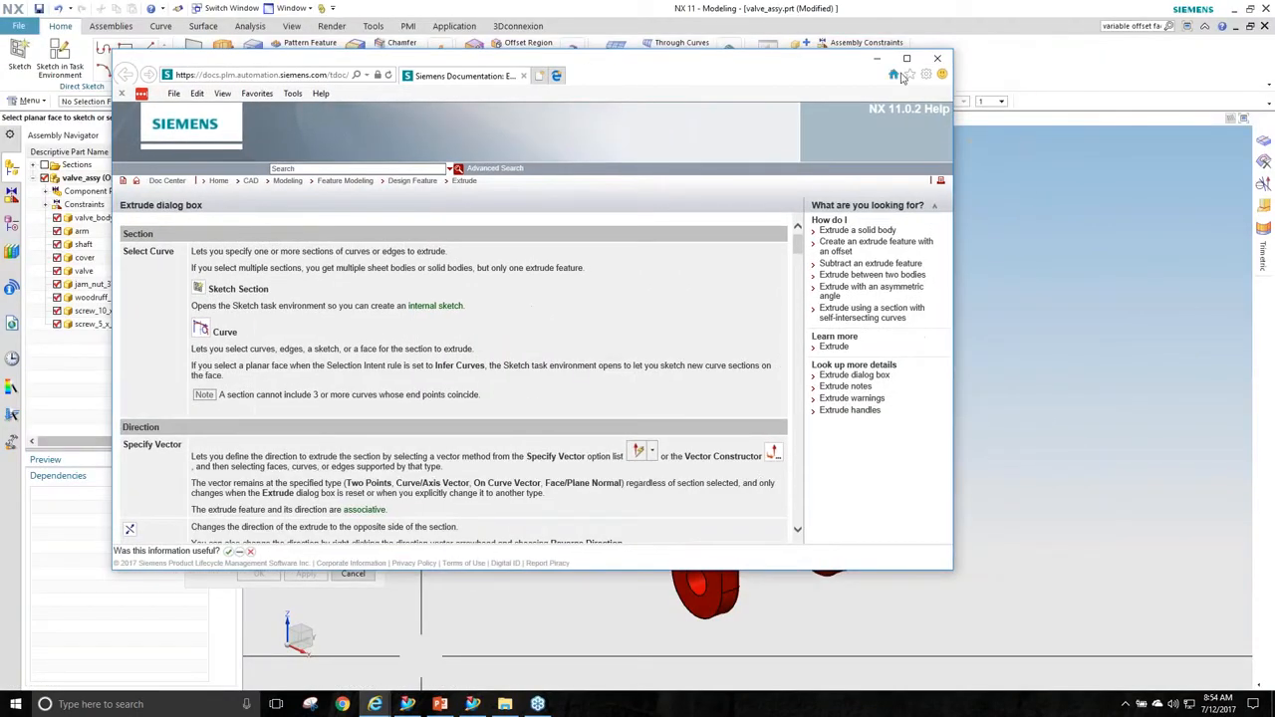
click(936, 57)
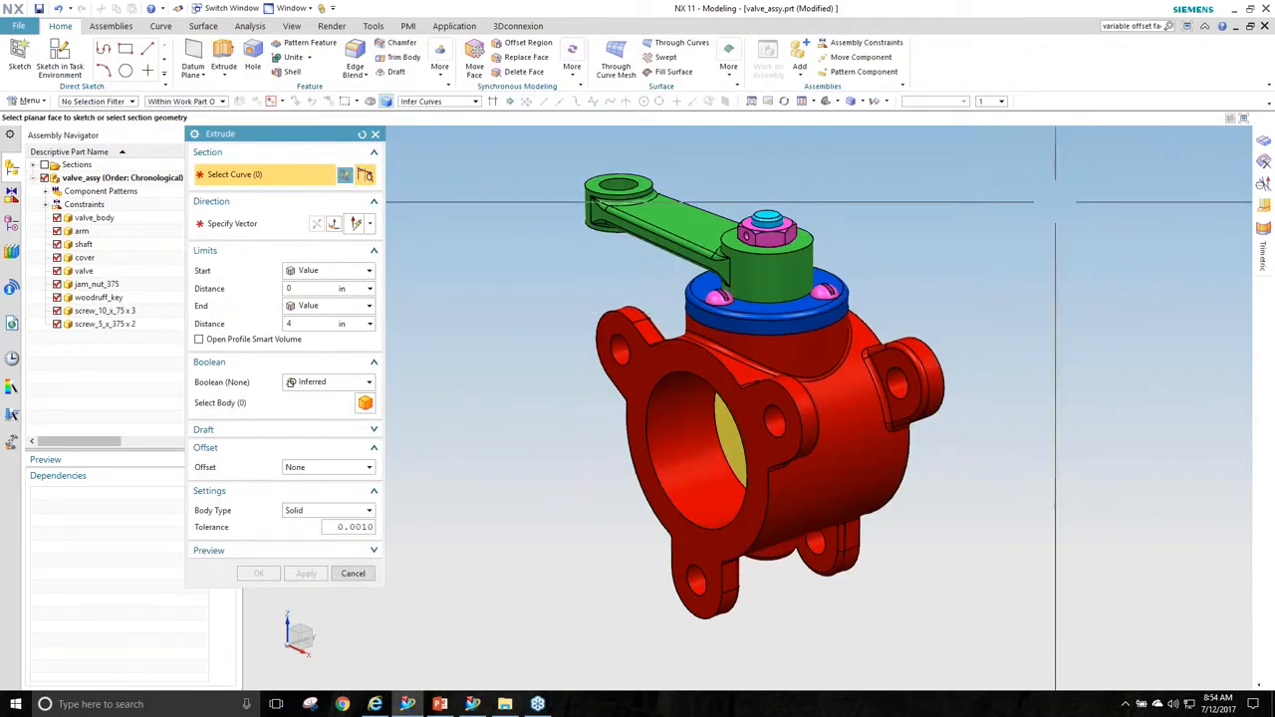
click(341, 575)
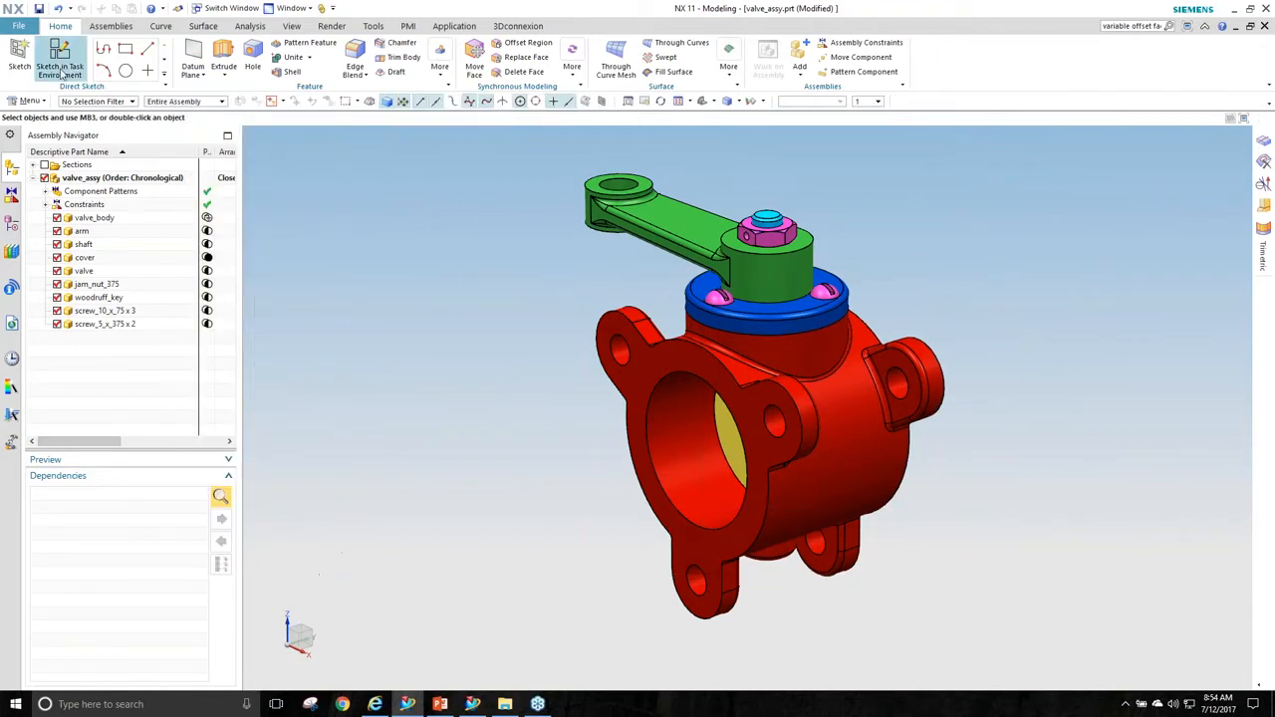
Unpin the resource bar to collapse the navigator and pin it open again.
click(9, 135)
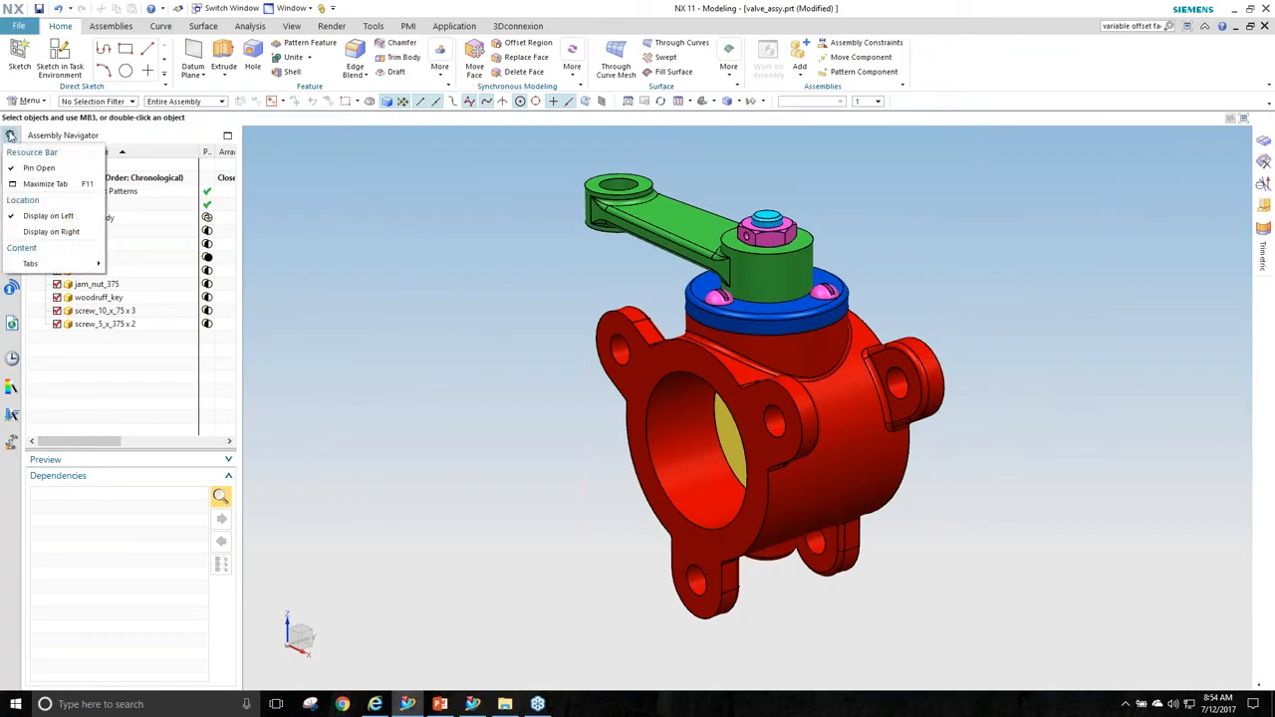
click(37, 167)
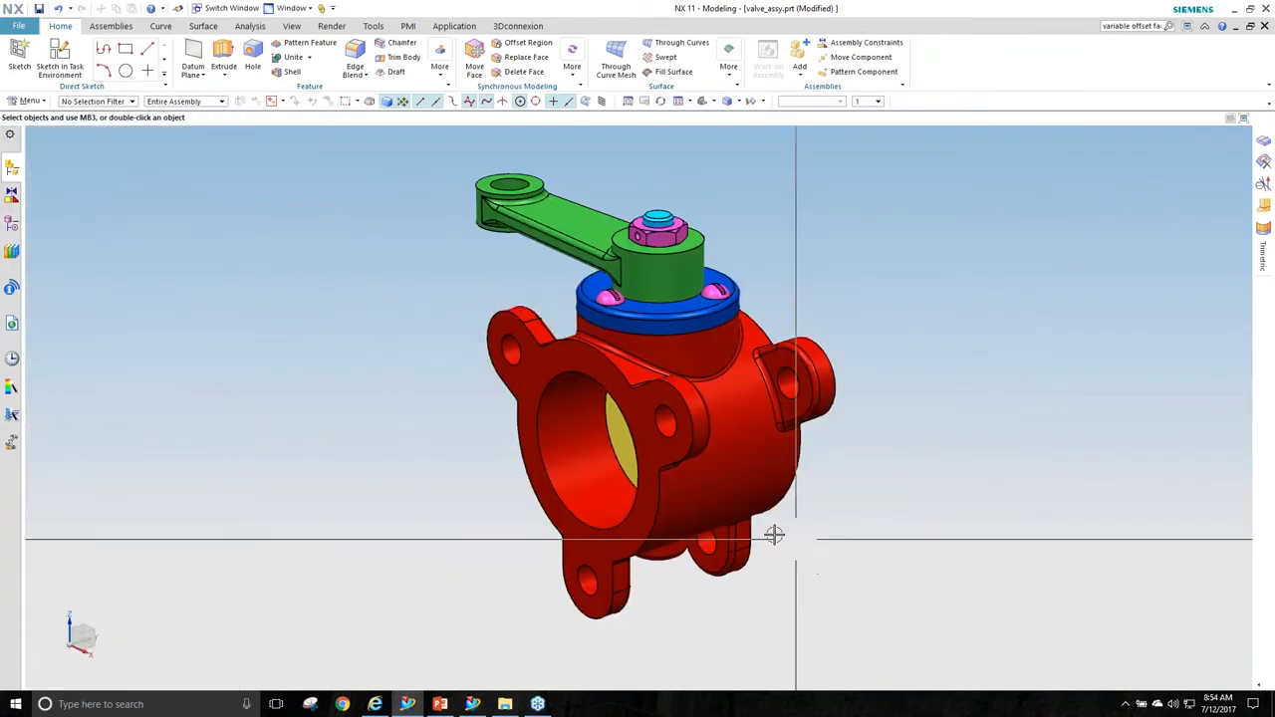
click(9, 135)
click(37, 168)
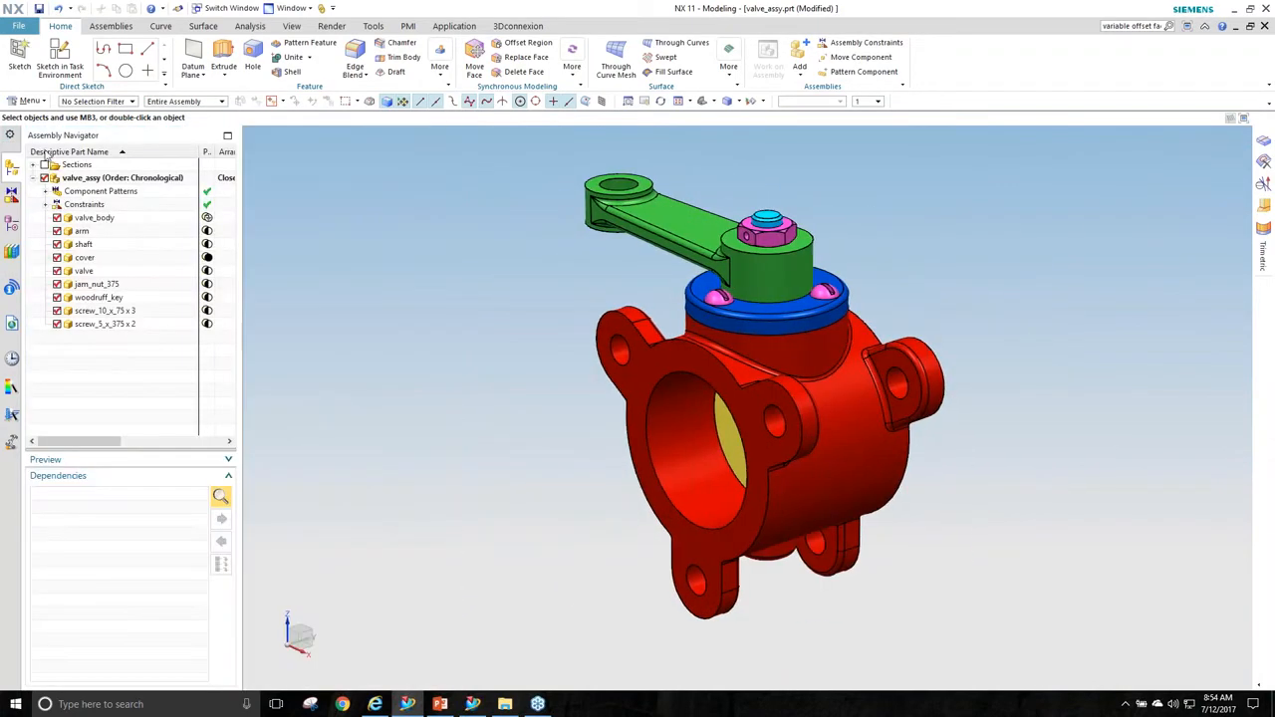
Hide the HD3D Tools, Manufacturing Wizards and Web Browser tabs from the resource bar.
click(10, 137)
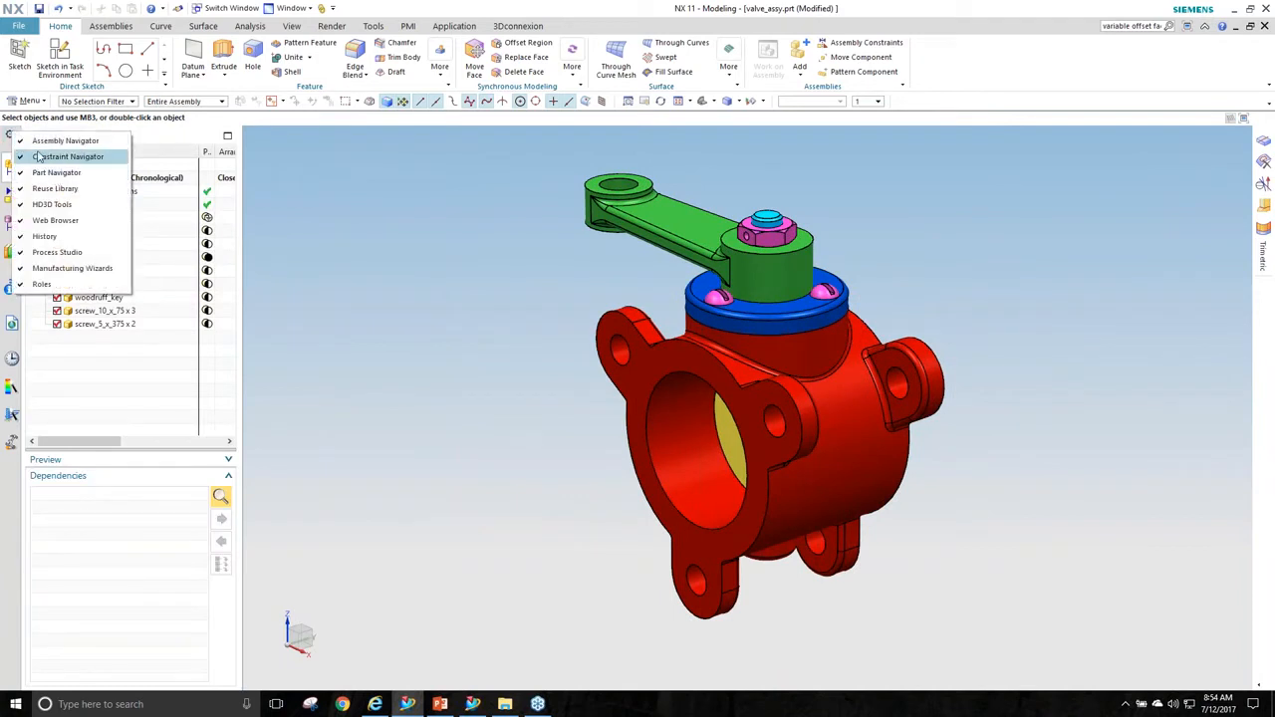
click(8, 137)
click(9, 137)
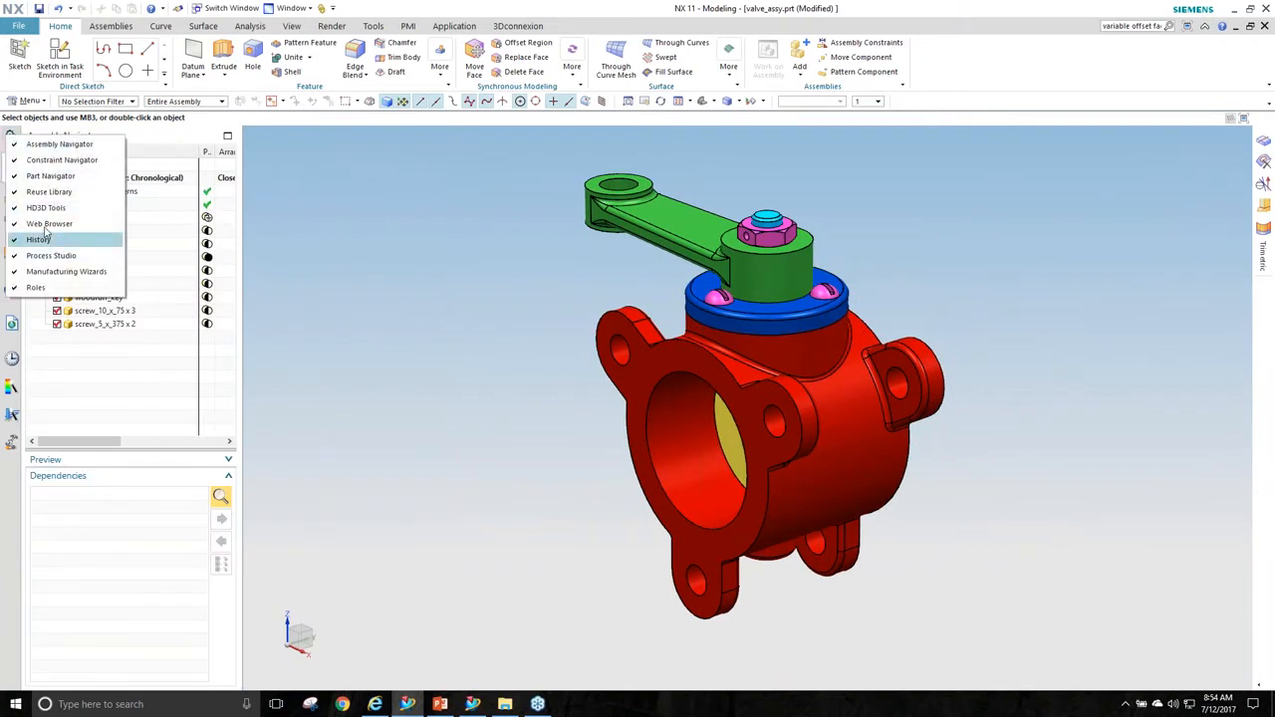
click(40, 206)
click(10, 137)
click(55, 275)
click(9, 136)
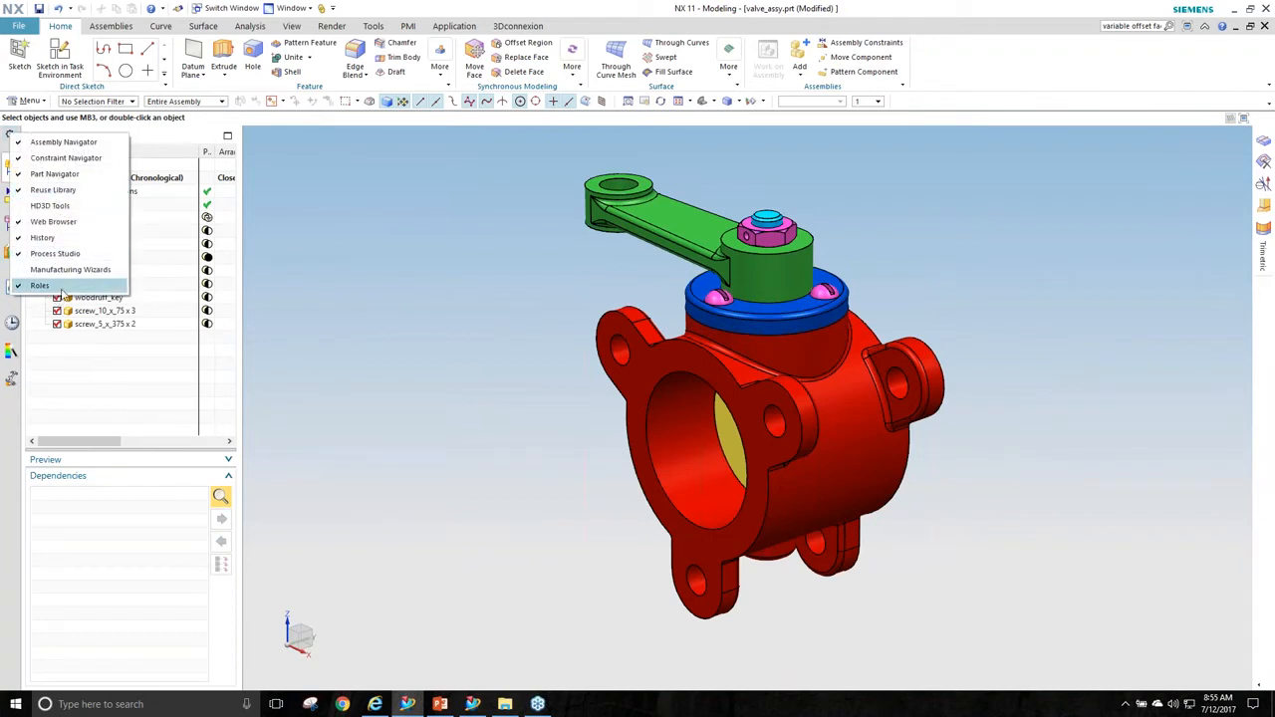
click(50, 222)
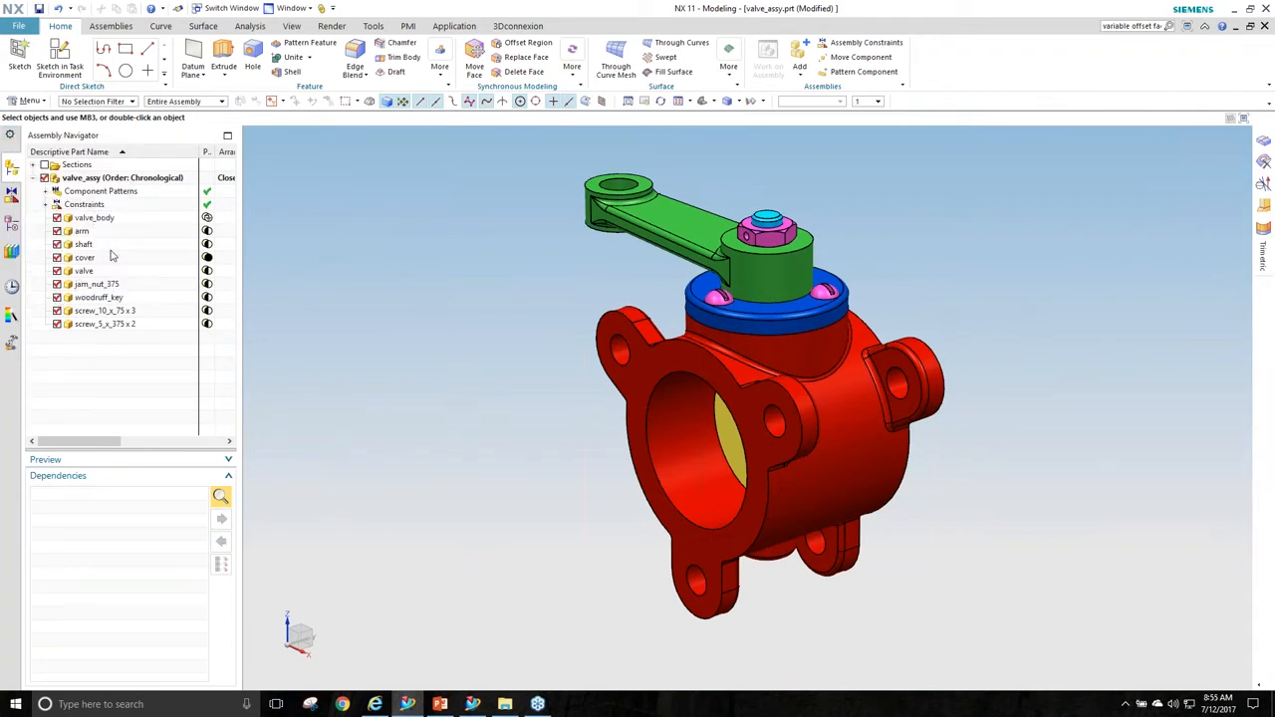
click(8, 137)
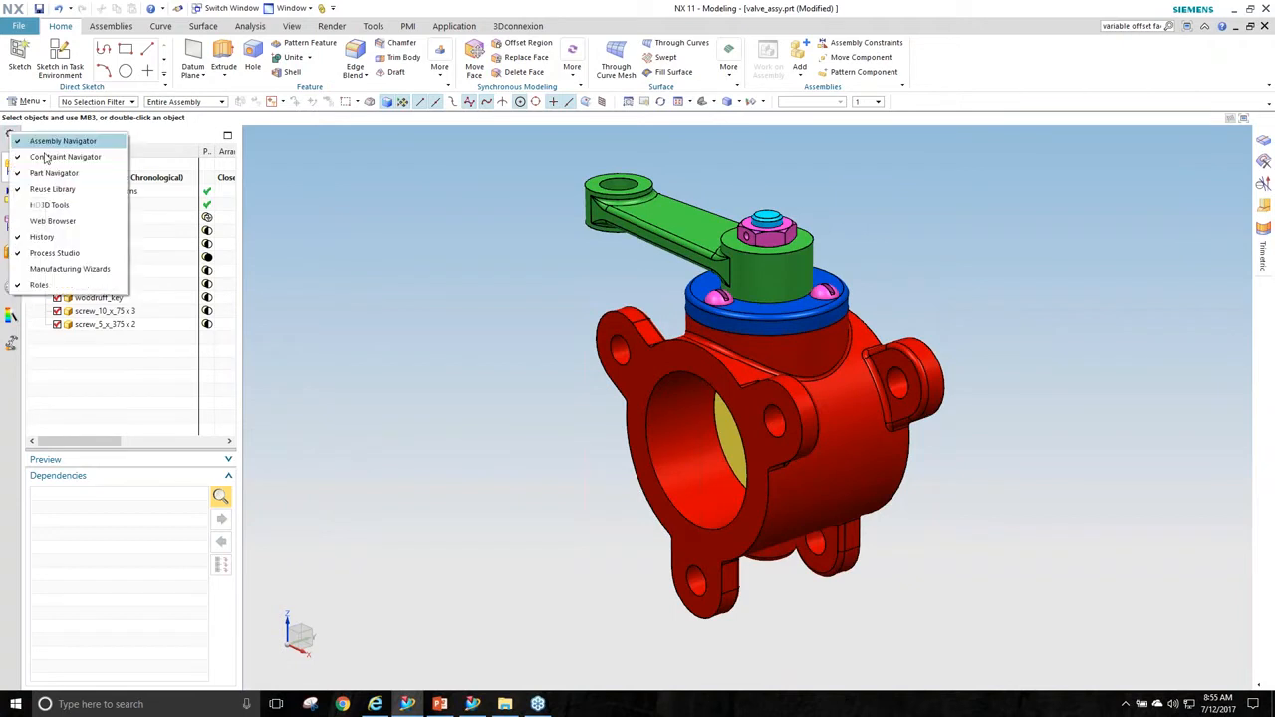
click(13, 376)
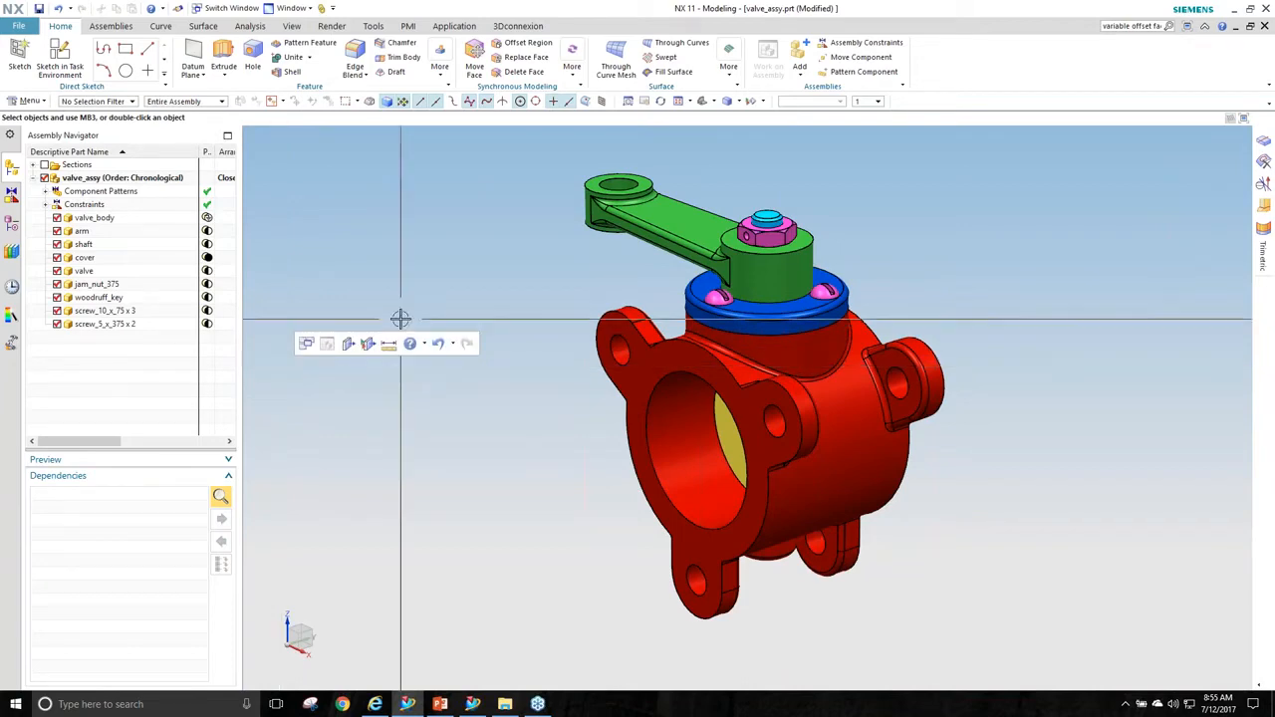
Search the Customer Defaults for "zoom" and open the Gateway View Operations entry for mouse wheel scrolling.
click(18, 26)
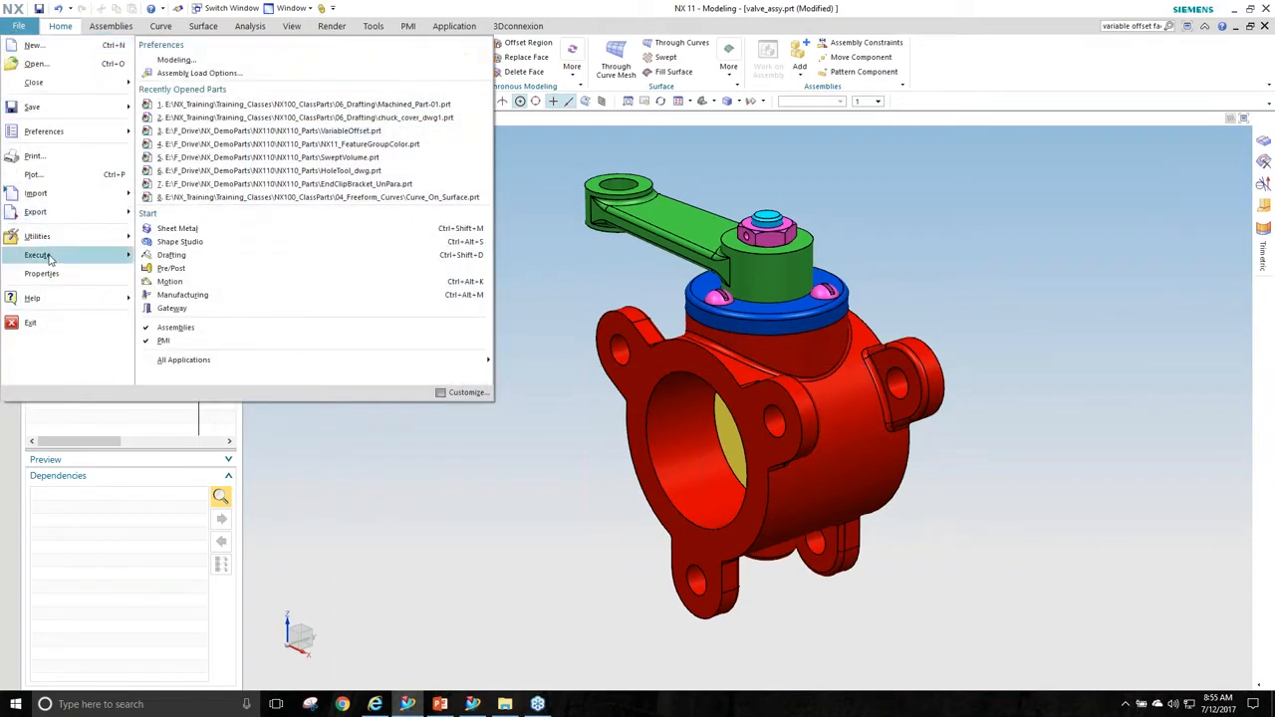
mouse_move(37, 236)
click(199, 44)
click(649, 158)
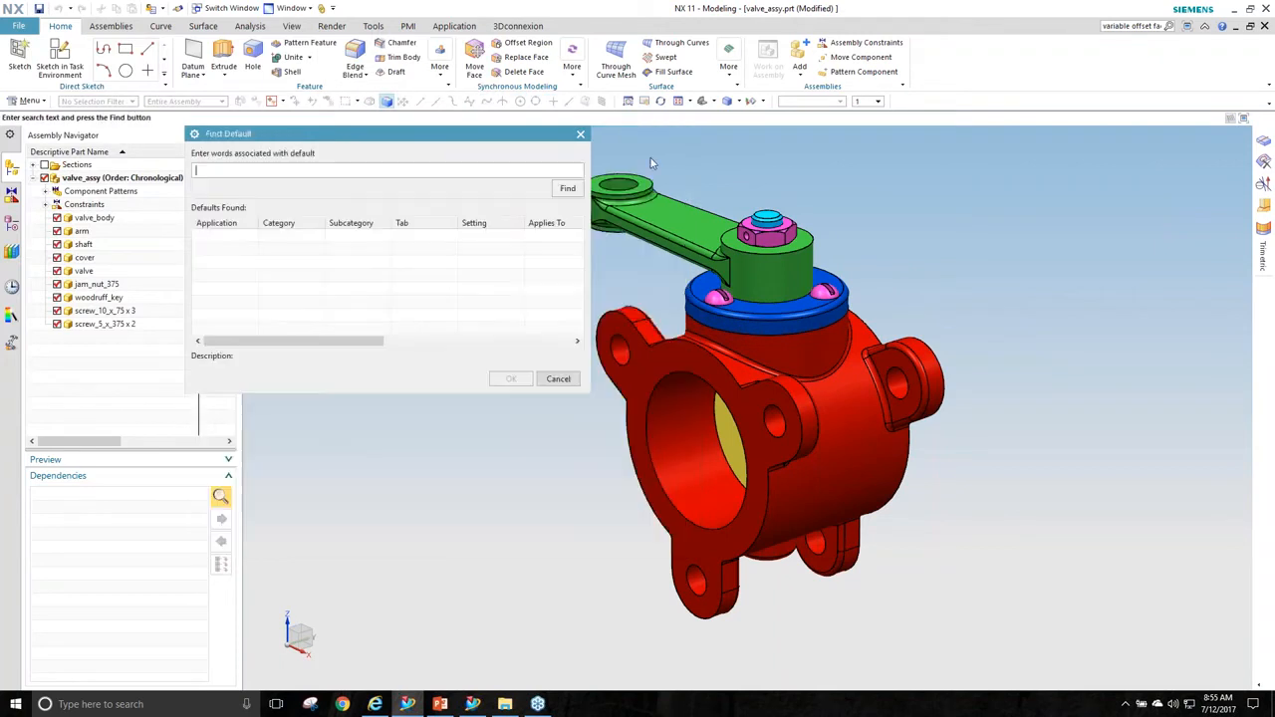
key(Return)
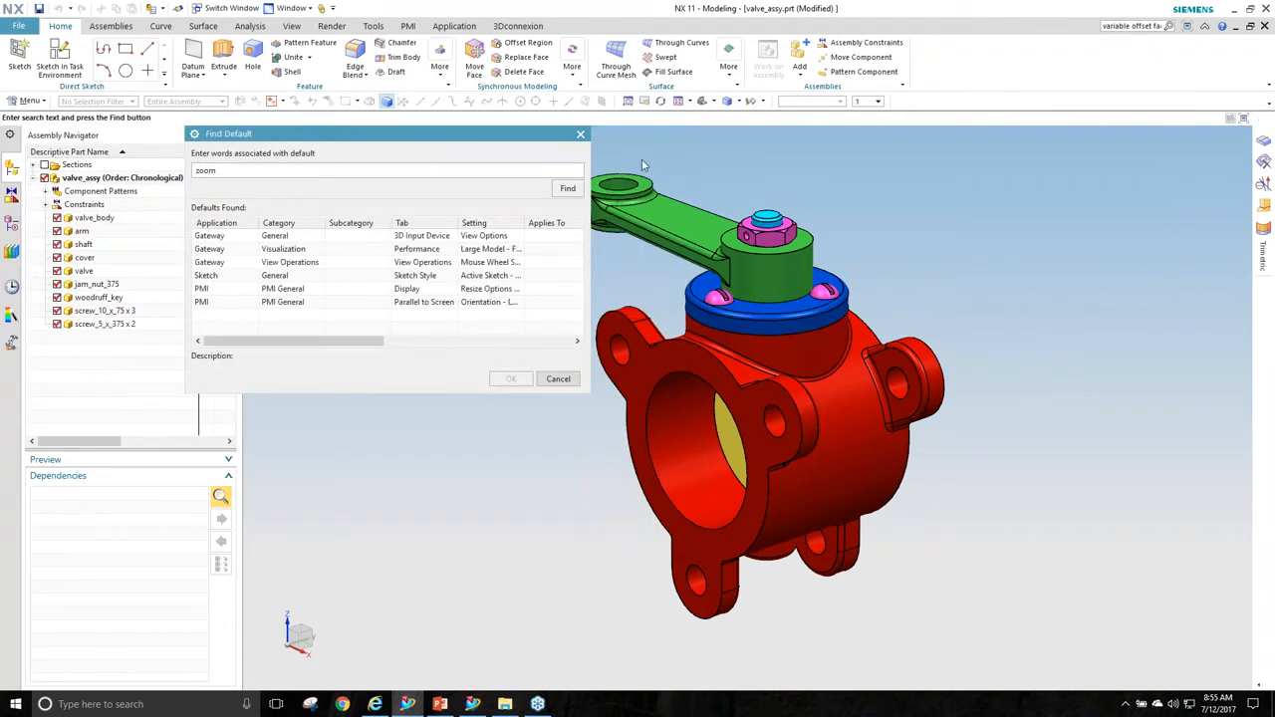
double_click(488, 261)
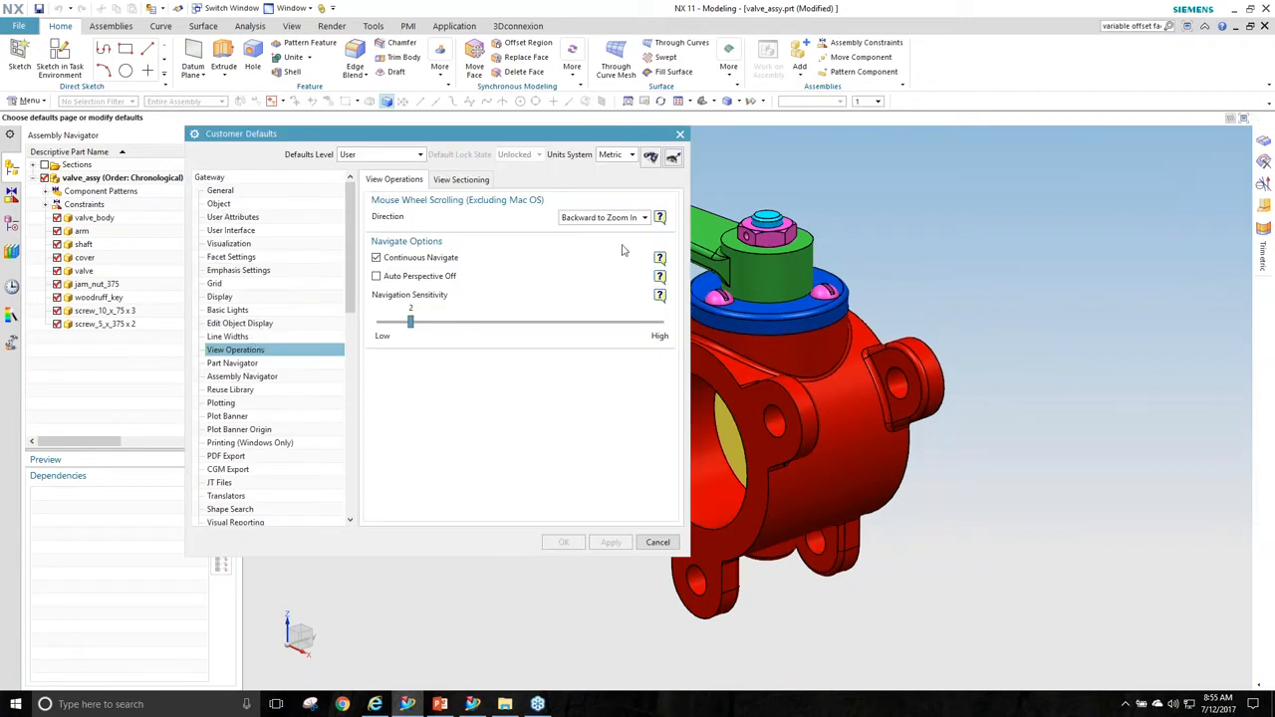
Examine the mouse wheel scrolling direction options and leave the Customer Defaults without changing them.
click(643, 219)
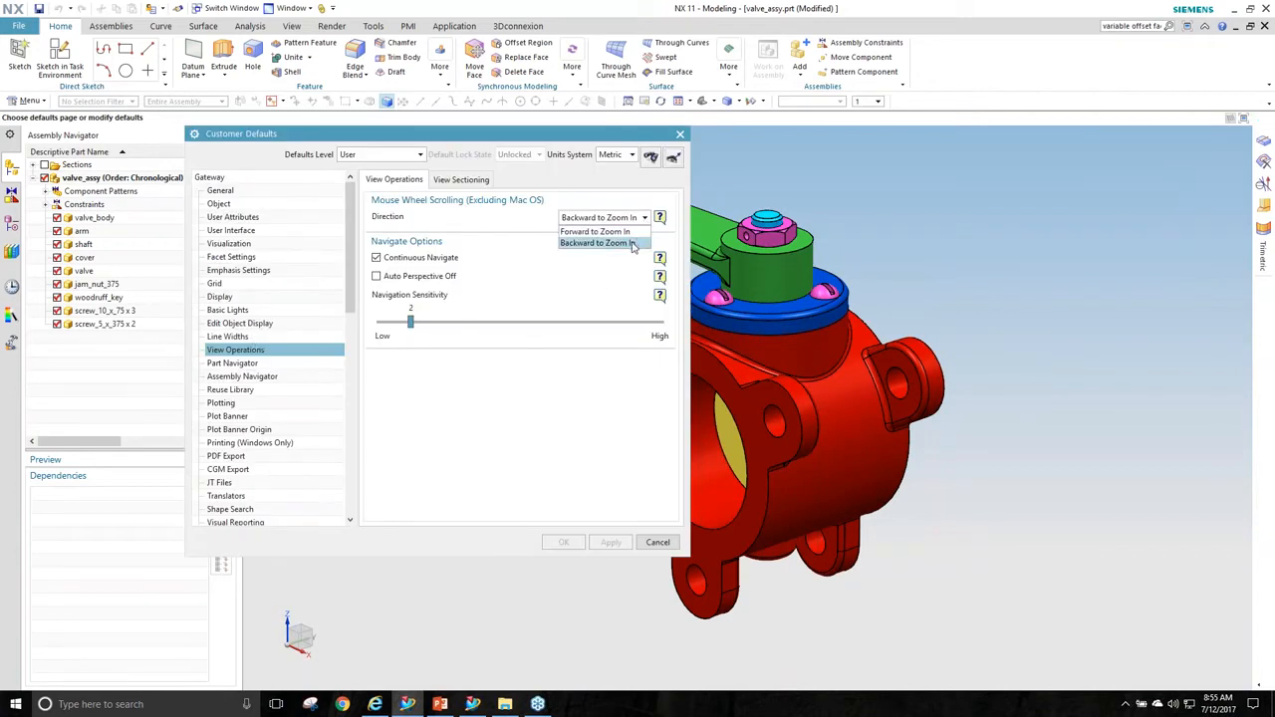
click(568, 384)
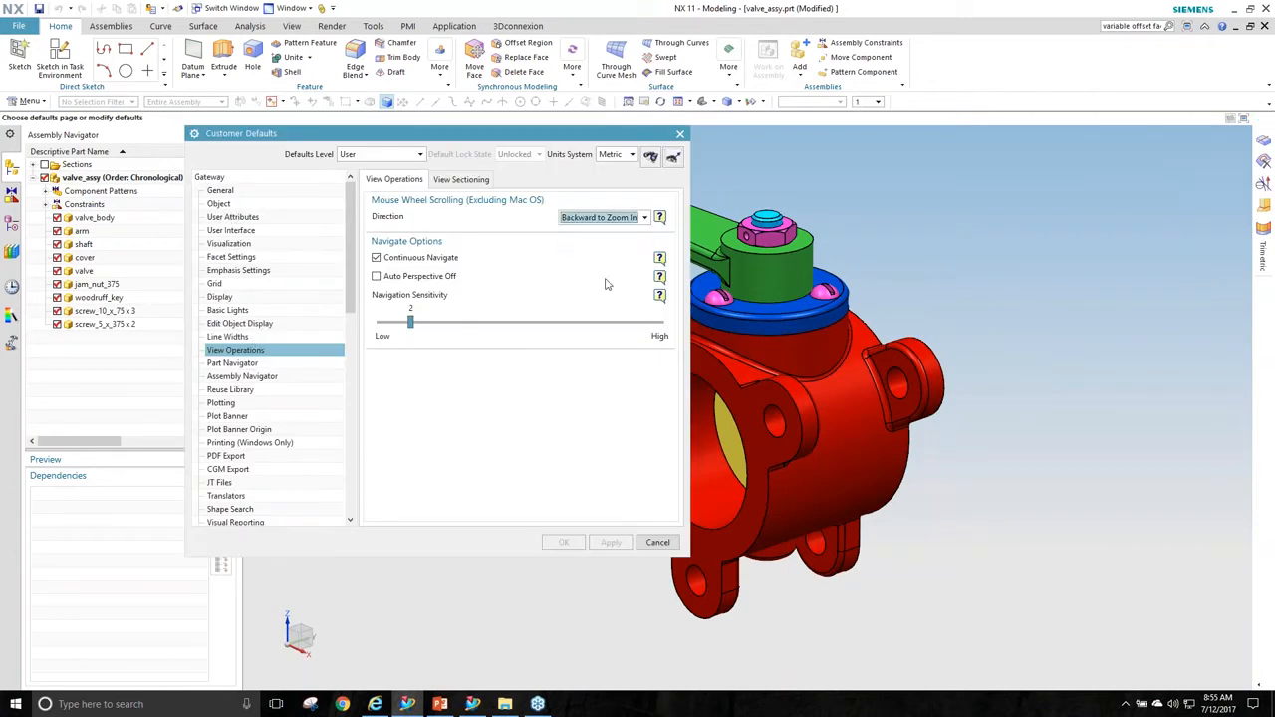
click(643, 221)
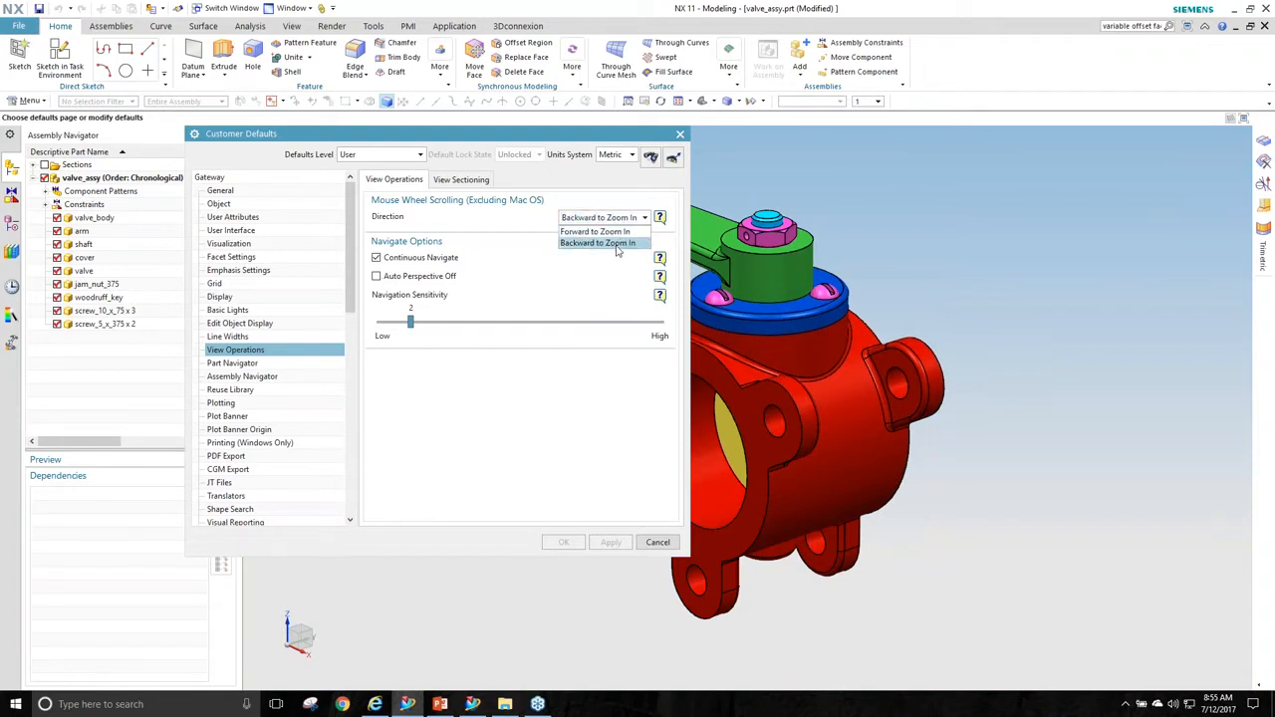
click(589, 399)
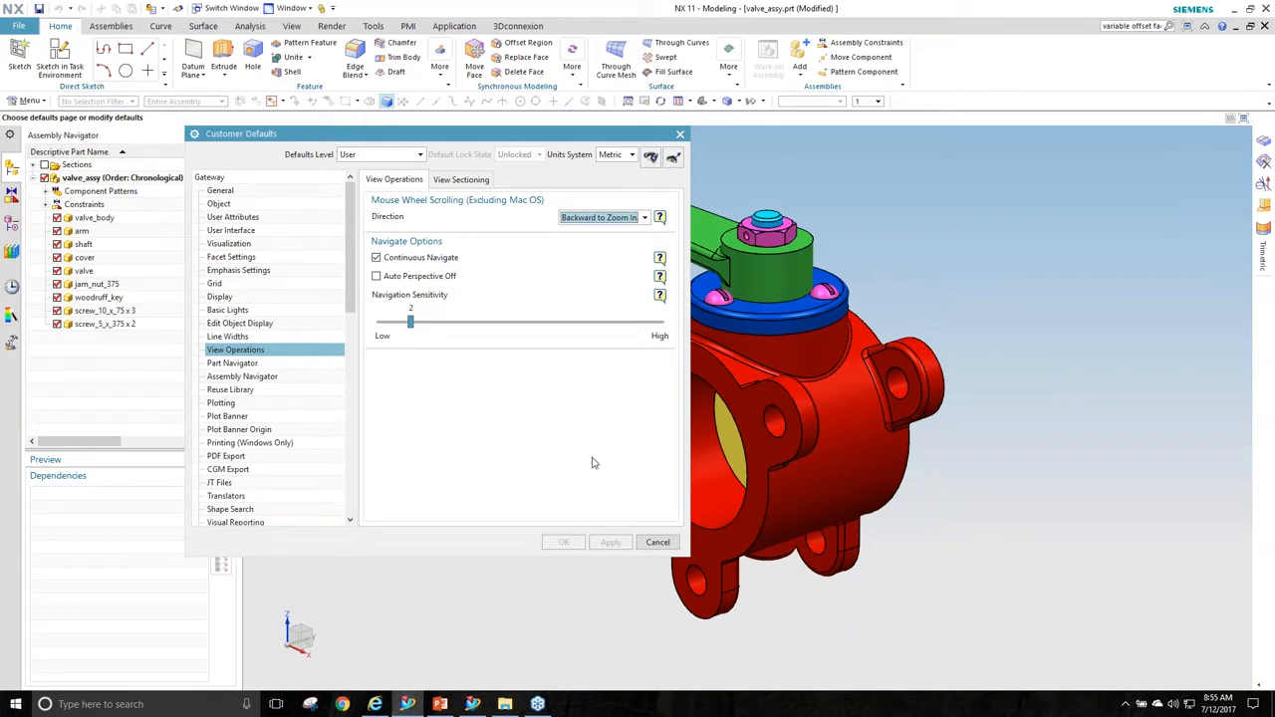
click(656, 543)
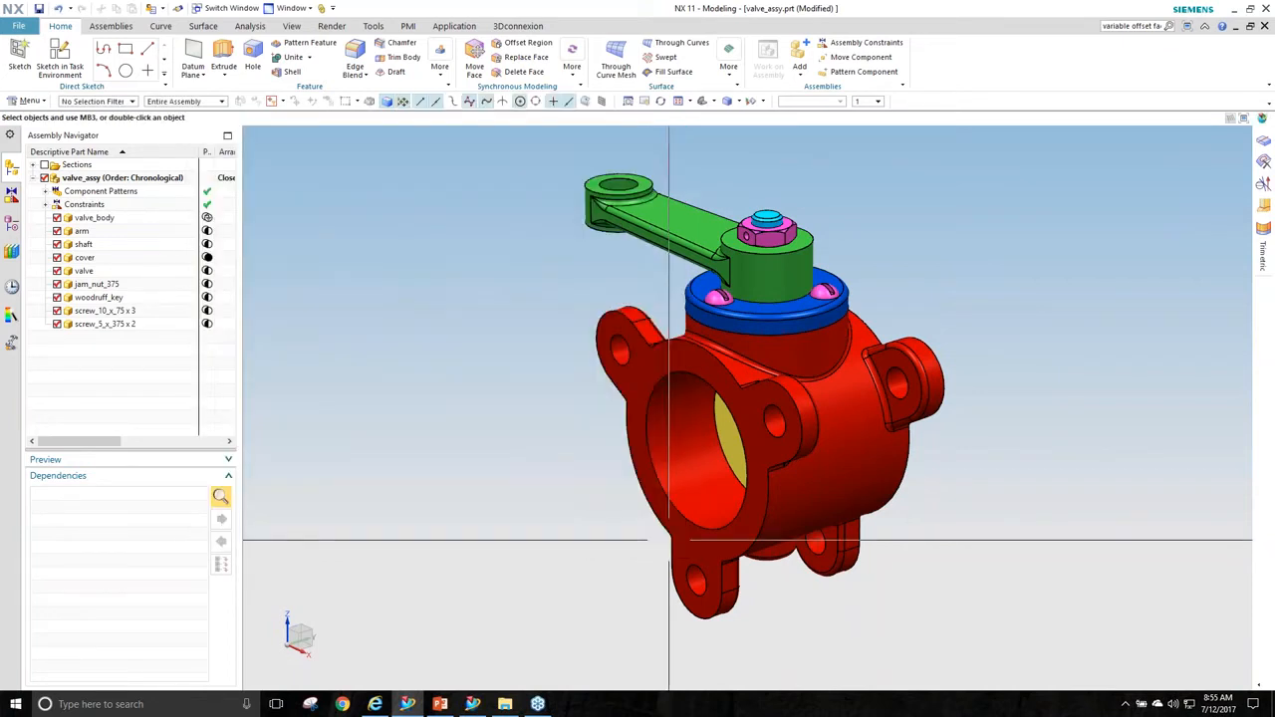
Start a new Box-type view section and choose a SCREW_5_X_375 inside the valve body as its extent object.
scroll(974, 517, down, 3)
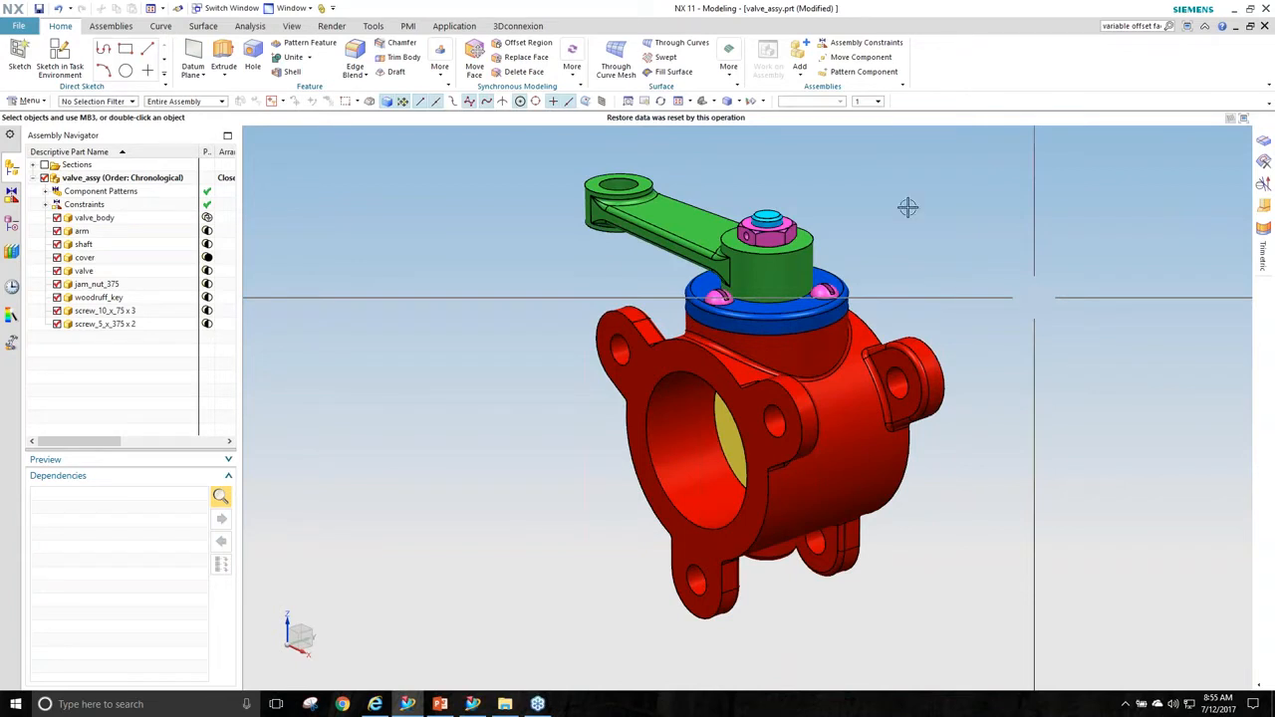
scroll(926, 199, up, 2)
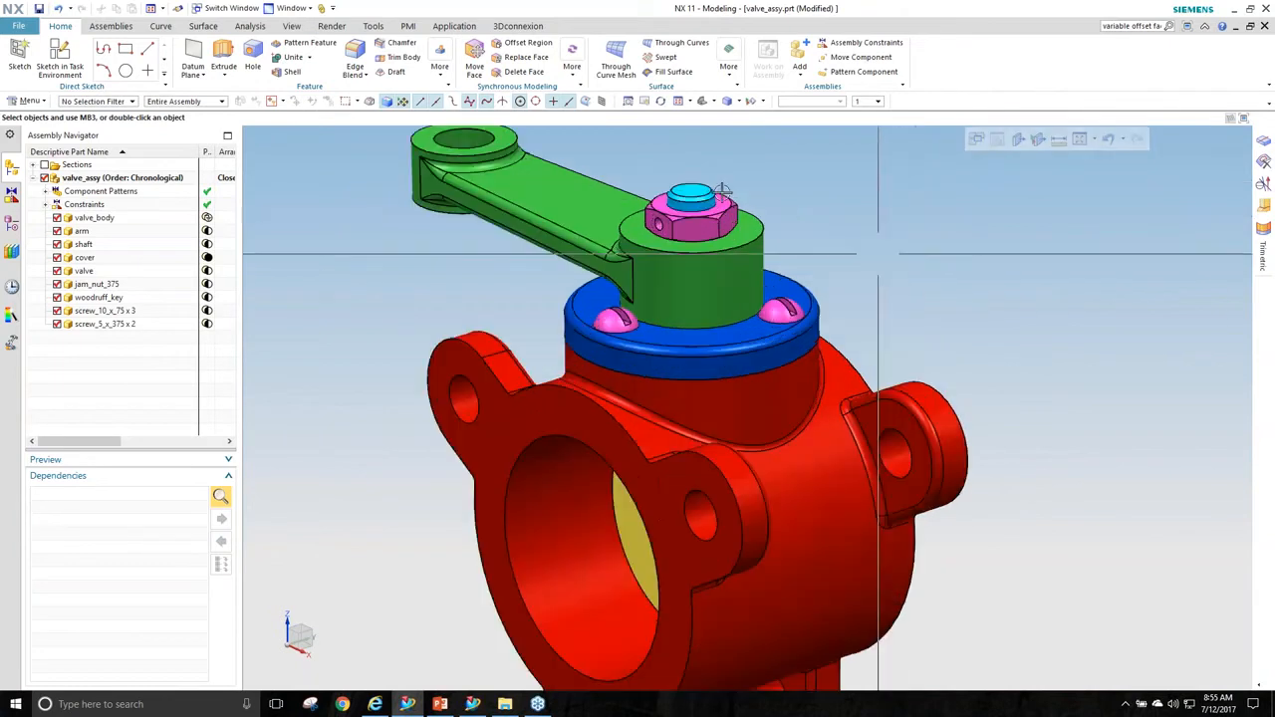
shift+middle_drag(843, 207, 881, 193)
click(431, 248)
click(455, 234)
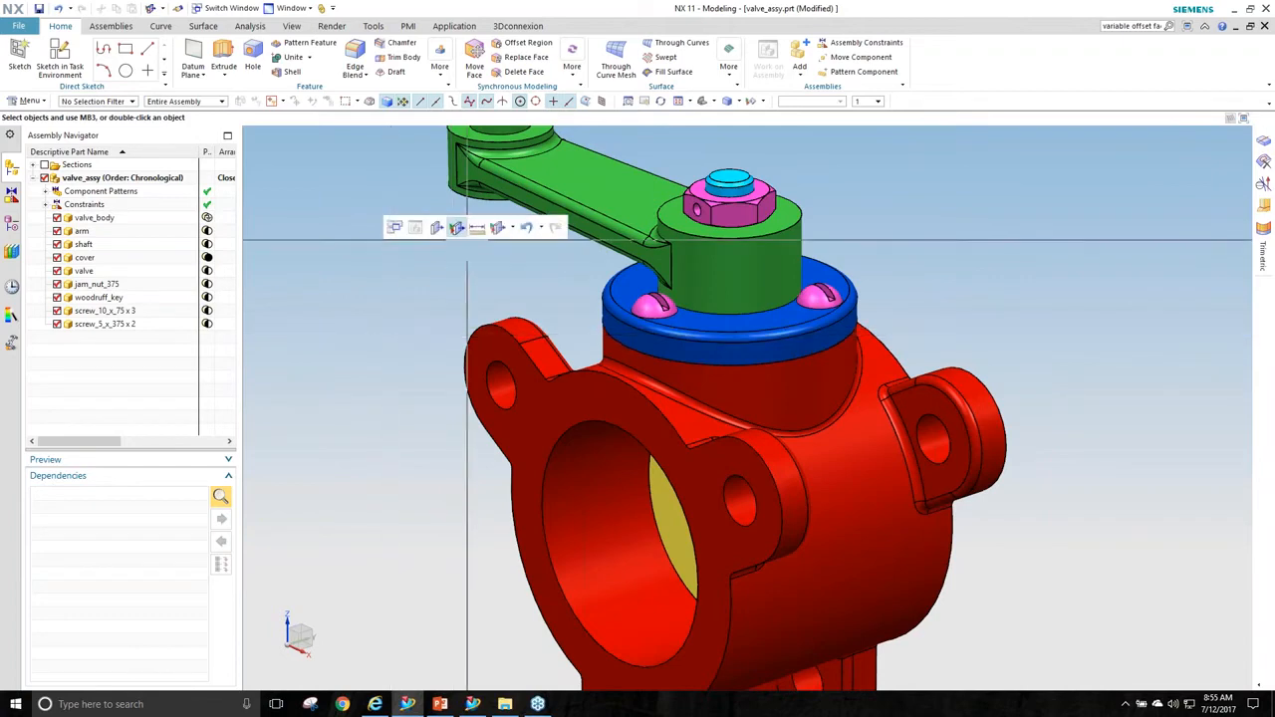
click(438, 228)
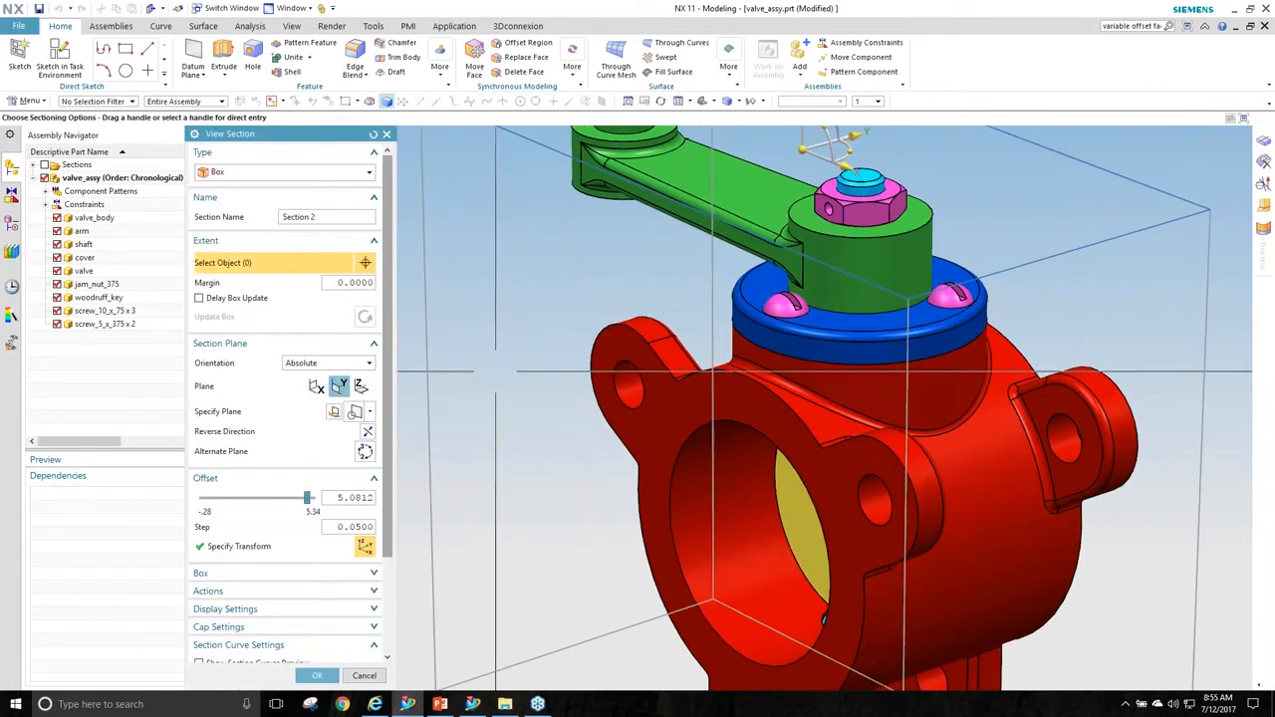
middle_drag(857, 478, 861, 543)
click(861, 543)
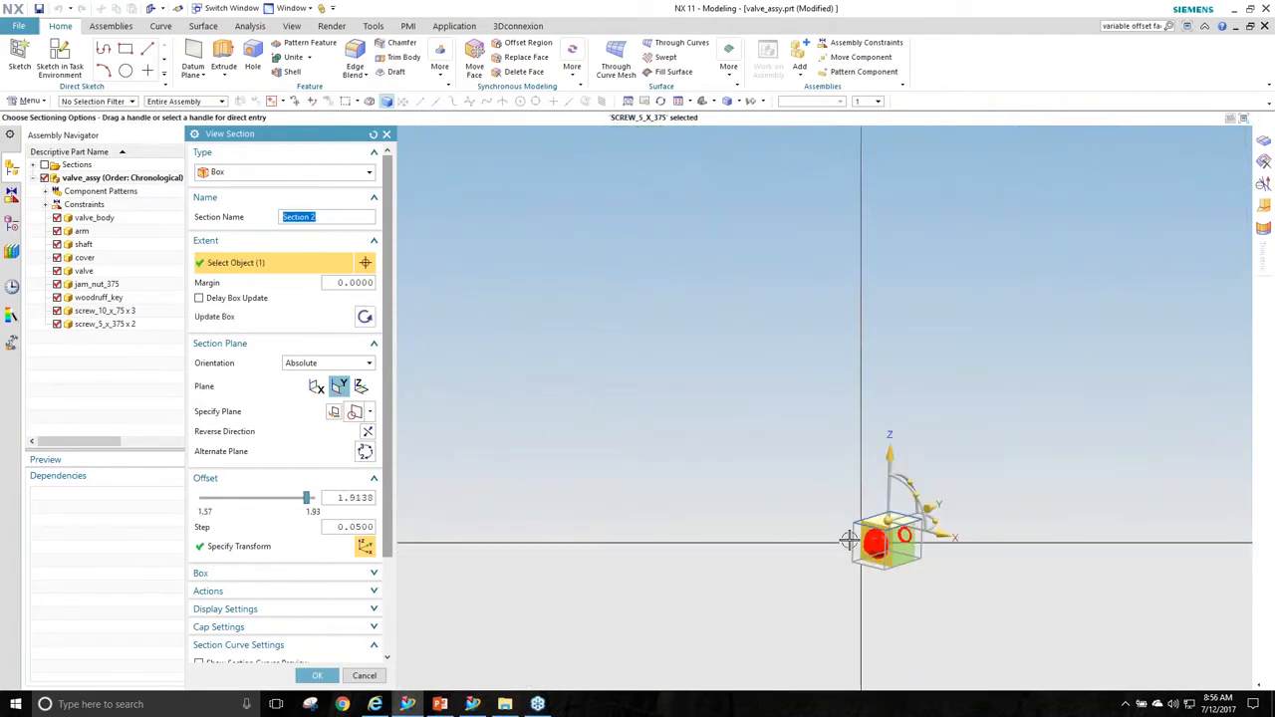
scroll(799, 557, up, 4)
shift+middle_drag(887, 575, 706, 503)
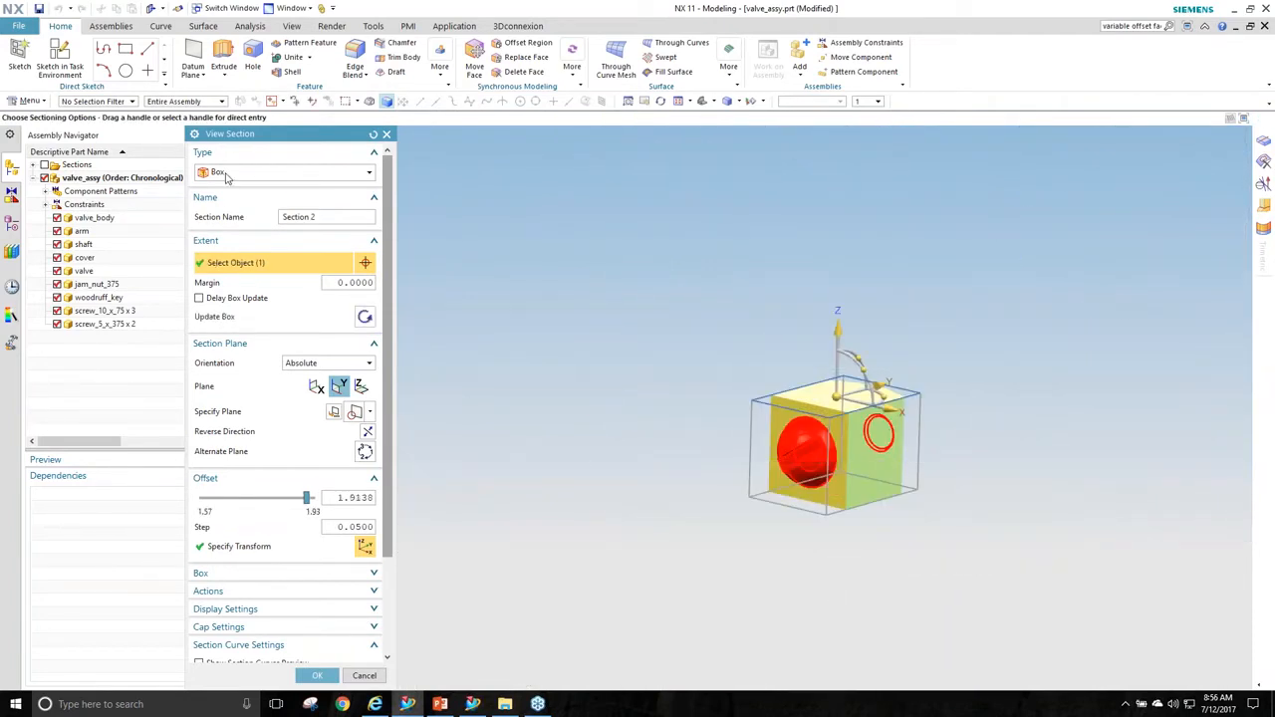
Set the box section's extent margin to 0.5 and accept the view section.
double_click(348, 283)
text(.5)
key(Return)
mouse_move(695, 448)
middle_down()
mouse_move(630, 460)
mouse_move(674, 484)
mouse_move(703, 458)
mouse_move(714, 464)
middle_up()
middle_click(714, 465)
Select the screw in the sectioned view and turn off section clipping to show the whole valve assembly.
middle_drag(764, 506, 580, 382)
click(809, 480)
click(579, 382)
click(648, 369)
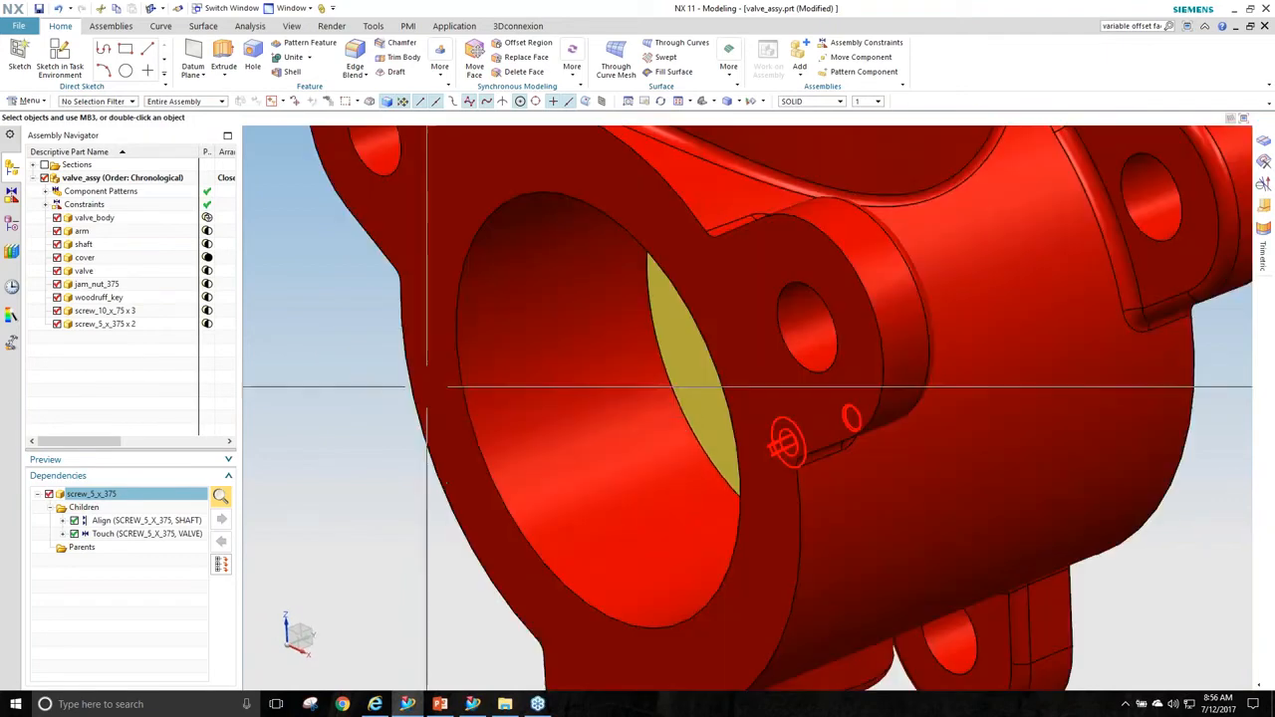
Restore the valve assembly to its trimetric view and switch to the open part SlotAssy.prt.
scroll(877, 601, down, 2)
middle_drag(876, 602, 1086, 484)
key(Home)
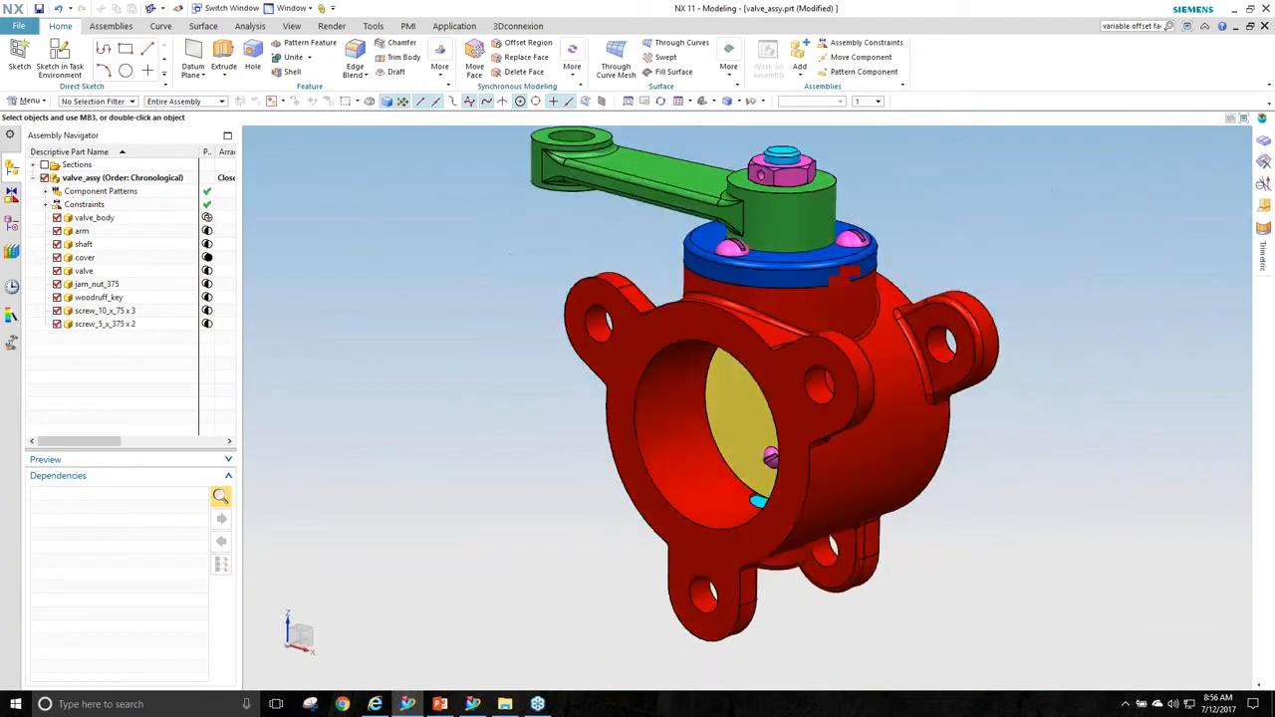
click(1032, 465)
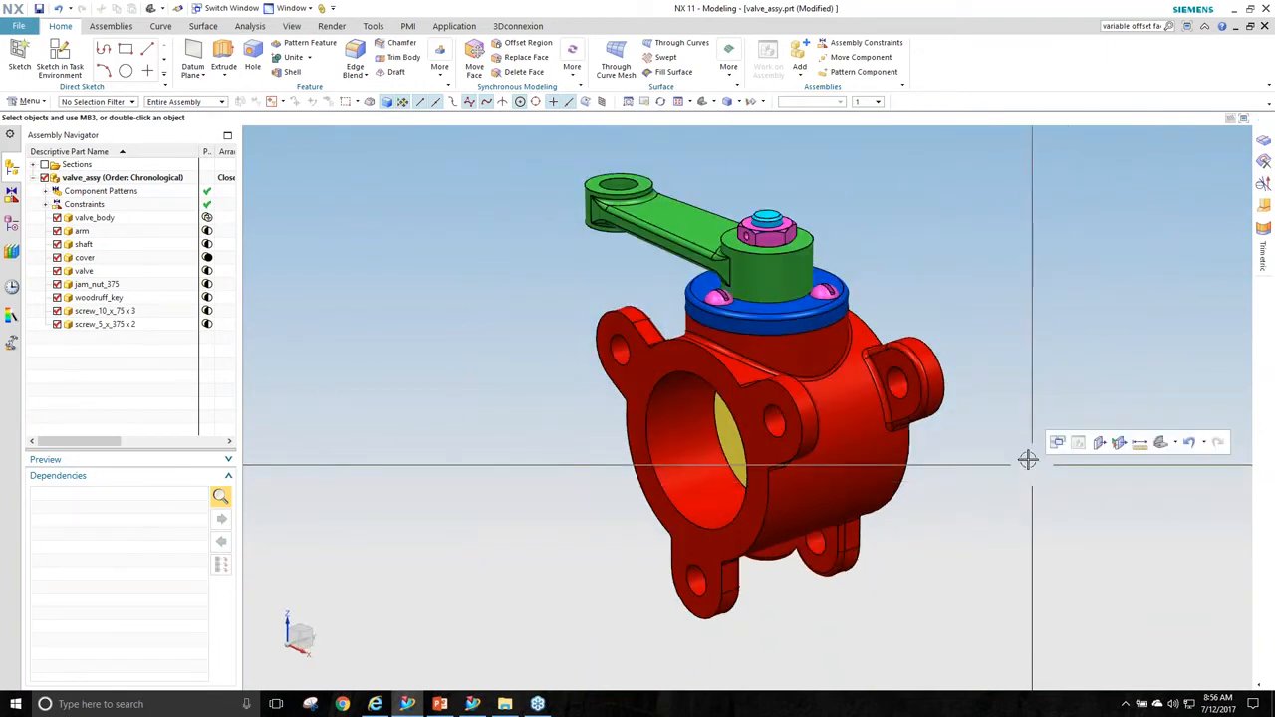
key(ctrl+Tab)
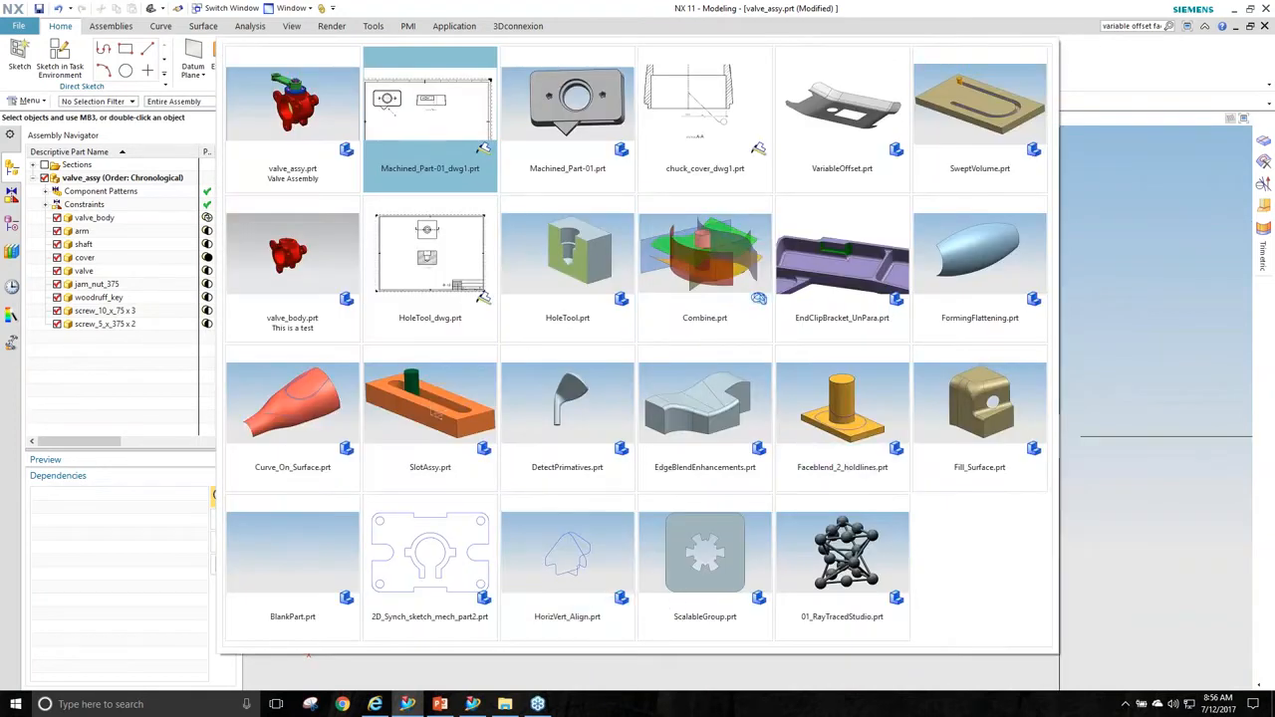
key(ctrl+shift+Tab)
key(ctrl+shift+Tab)
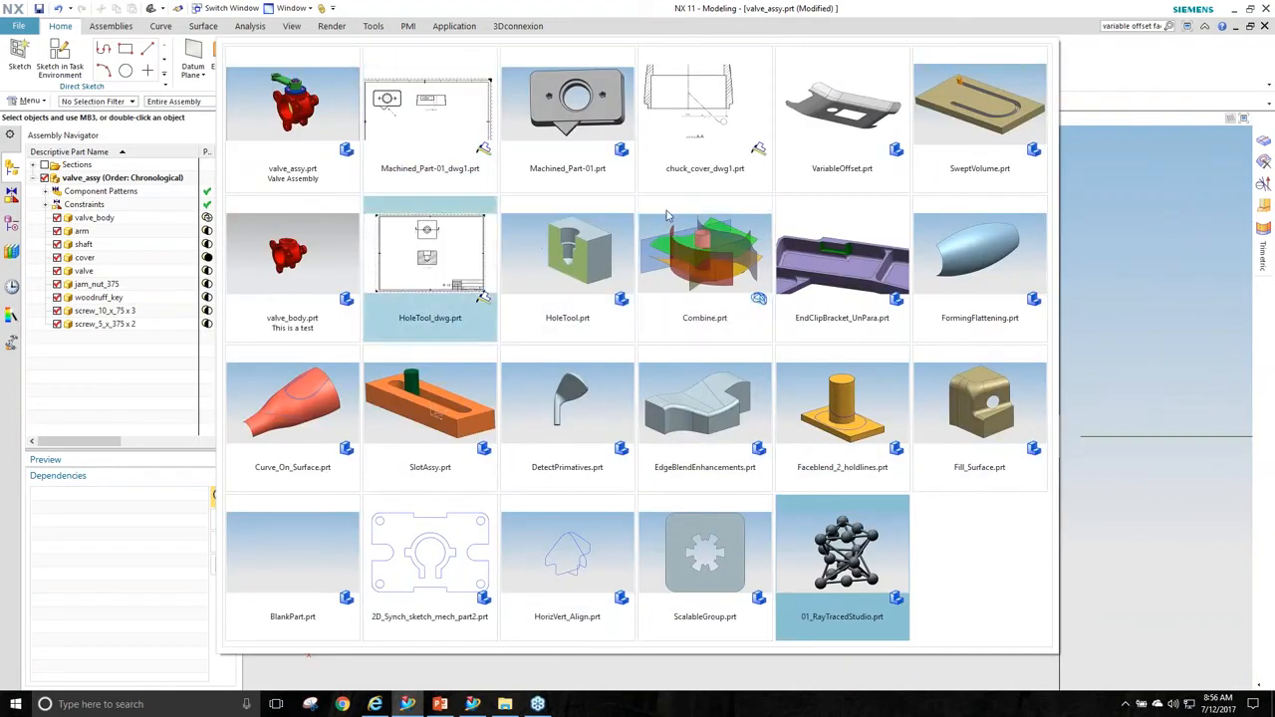
click(422, 440)
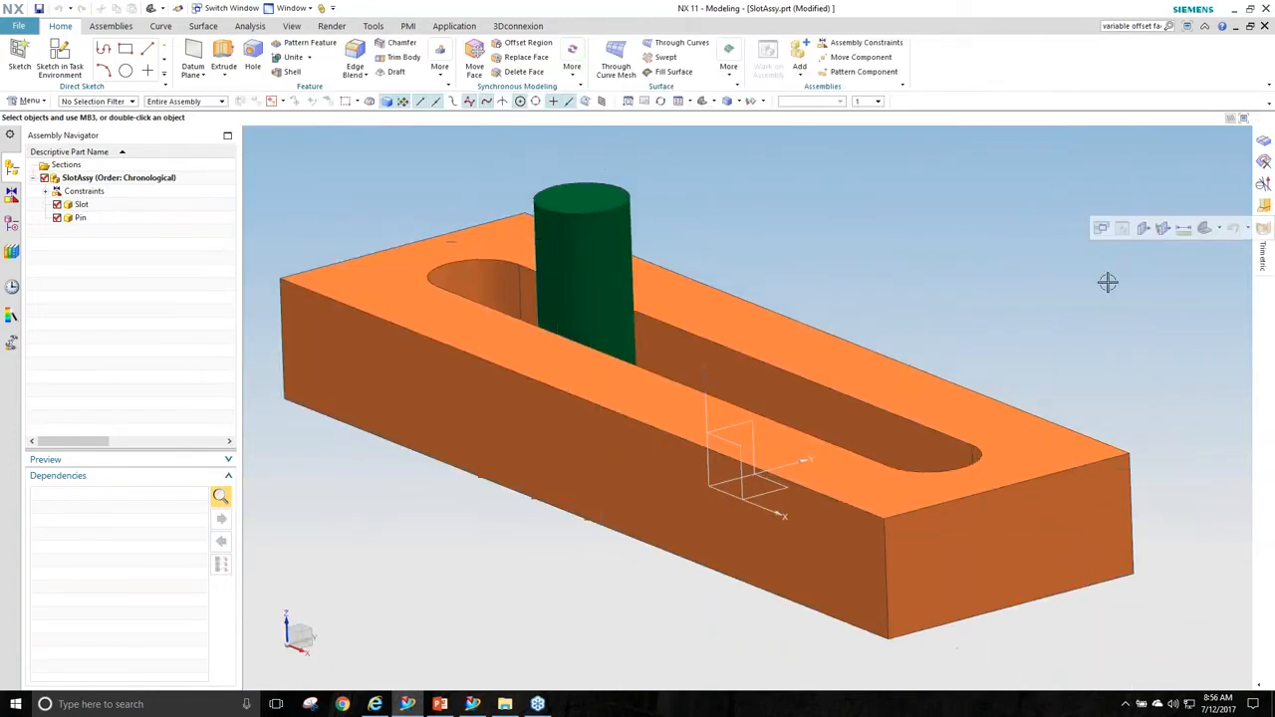
Turn off Fixed Size on Screen for the coordinate system display in the Visualization Preferences and accept.
click(17, 26)
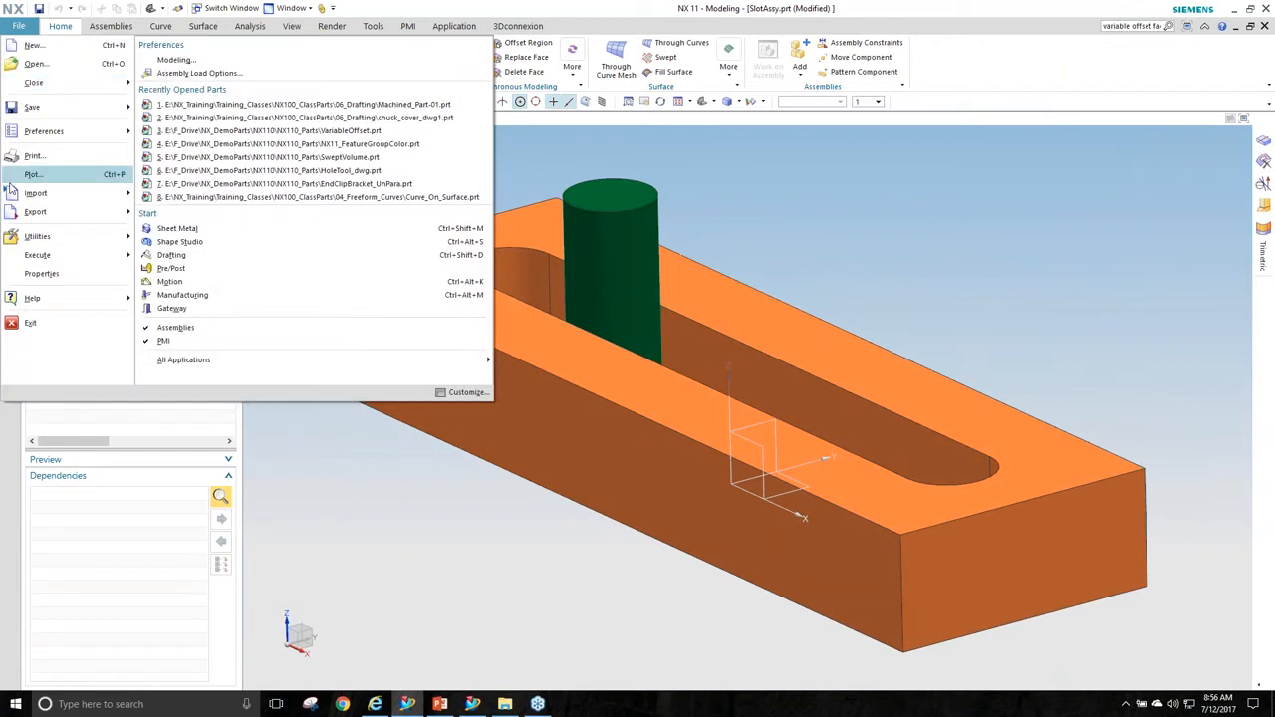
mouse_move(44, 131)
click(239, 248)
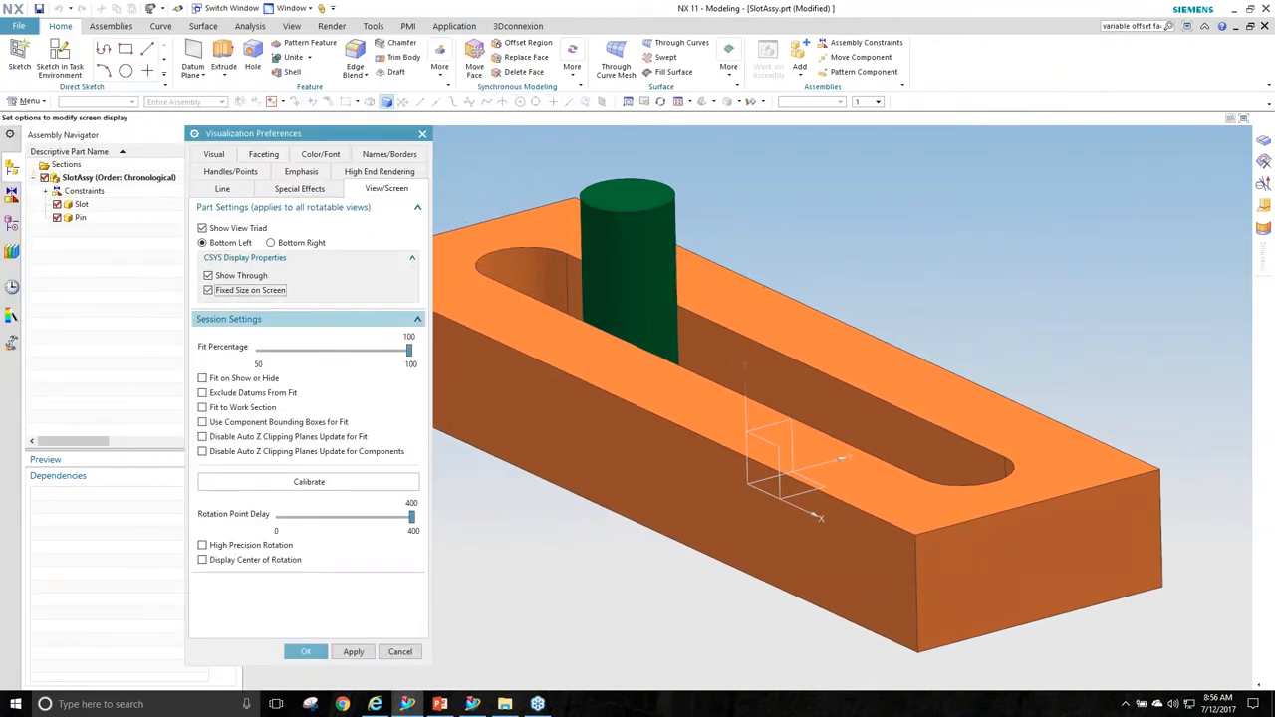
click(229, 292)
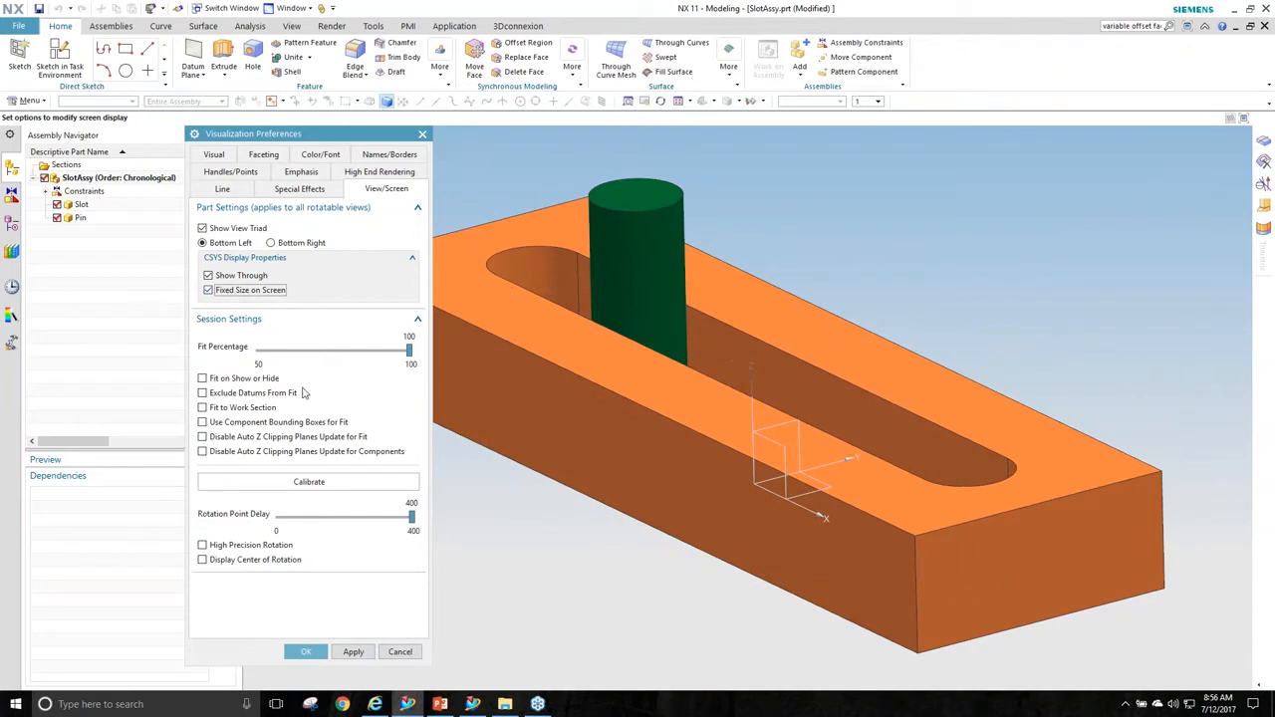
key(space)
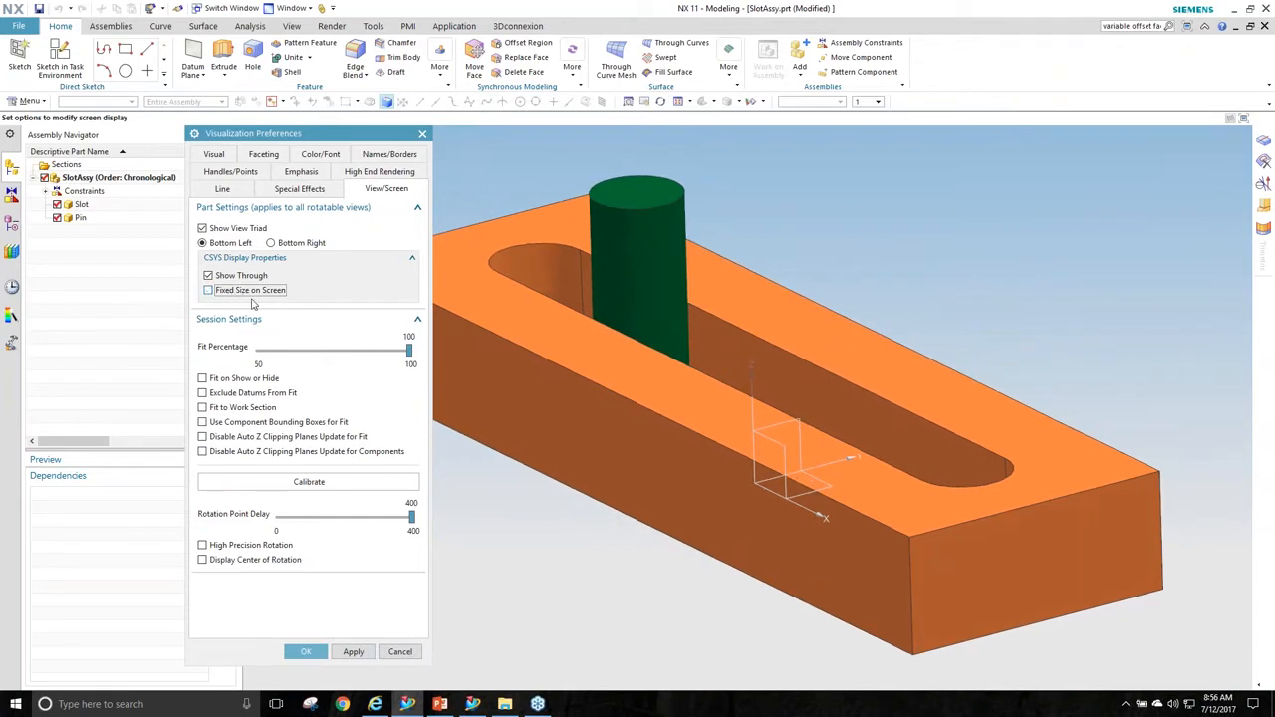
click(356, 652)
click(315, 654)
Zoom in and out on the slot assembly to examine how its datum coordinate system scales.
scroll(703, 575, down, 4)
scroll(706, 573, up, 6)
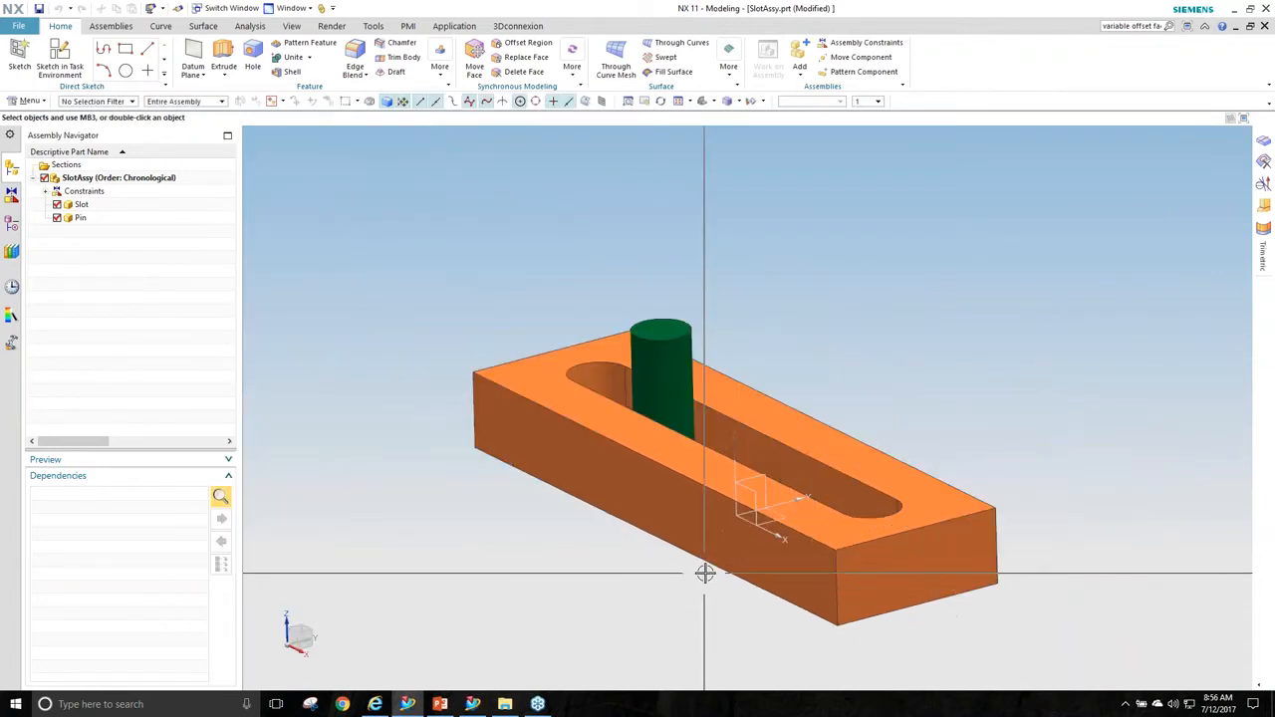
scroll(707, 574, up, 3)
scroll(707, 574, down, 9)
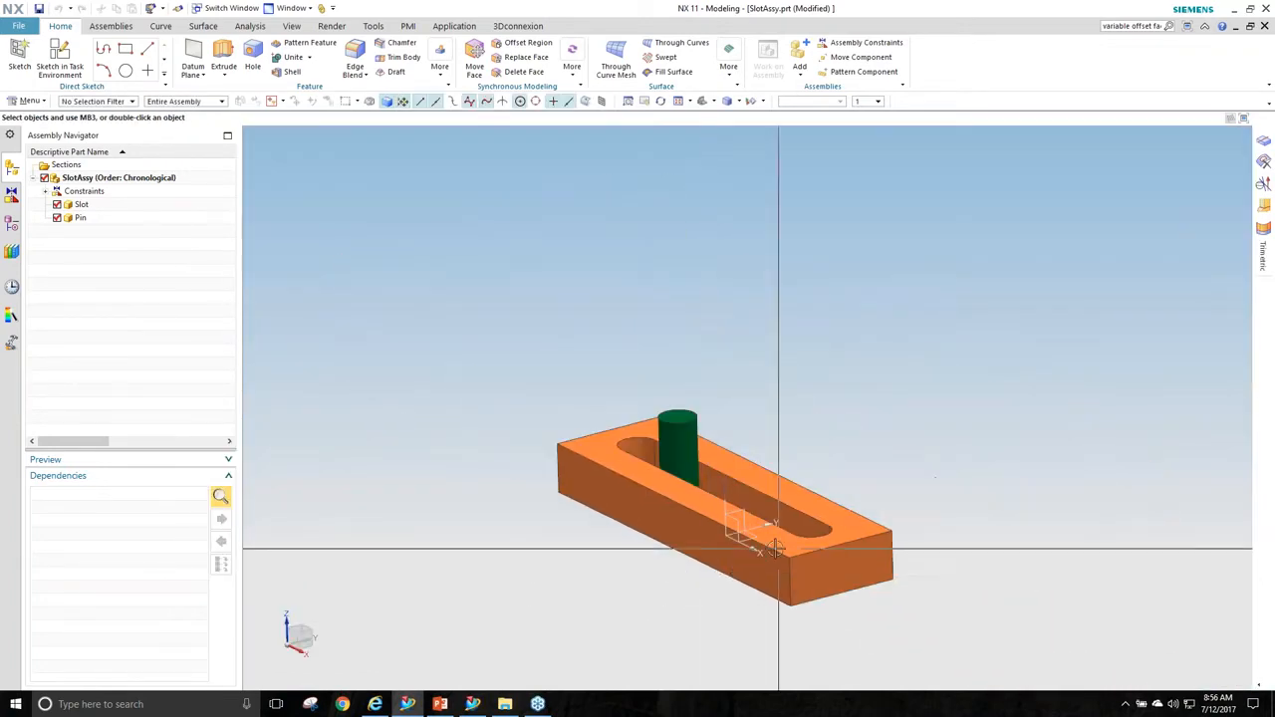
scroll(779, 547, up, 3)
middle_drag(779, 547, 776, 562)
scroll(776, 563, up, 4)
scroll(865, 578, down, 3)
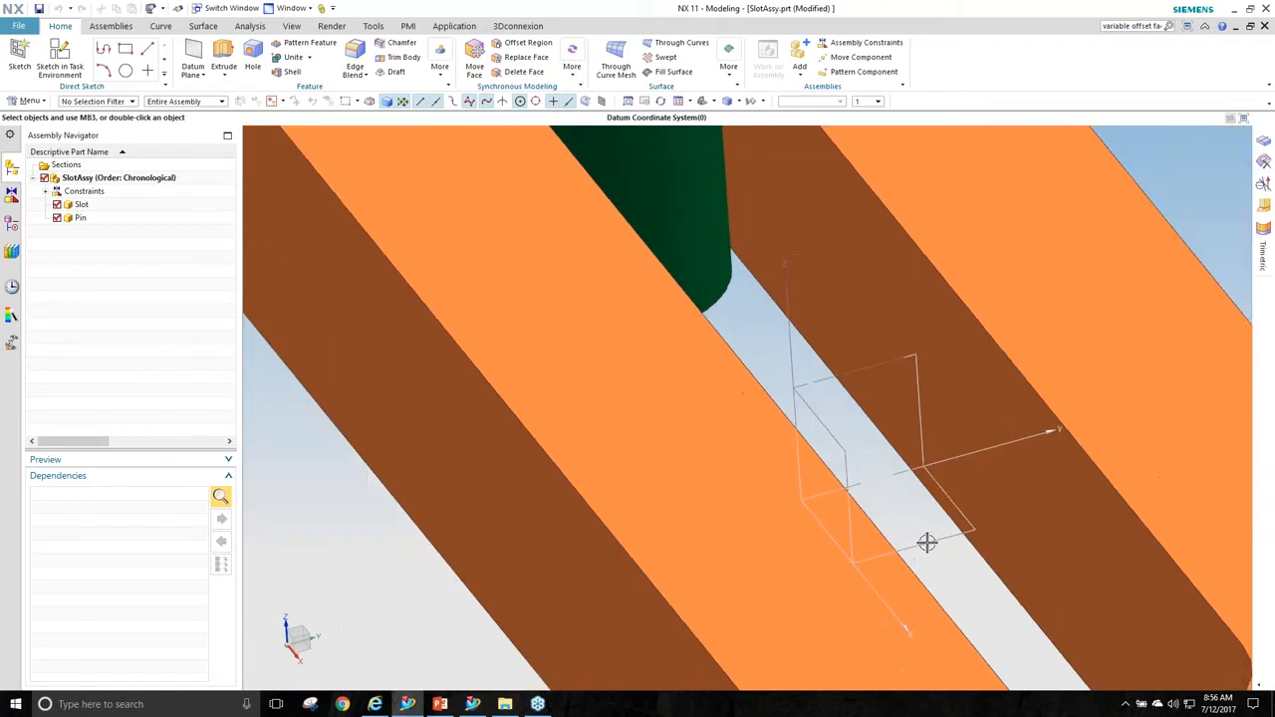
key(Home)
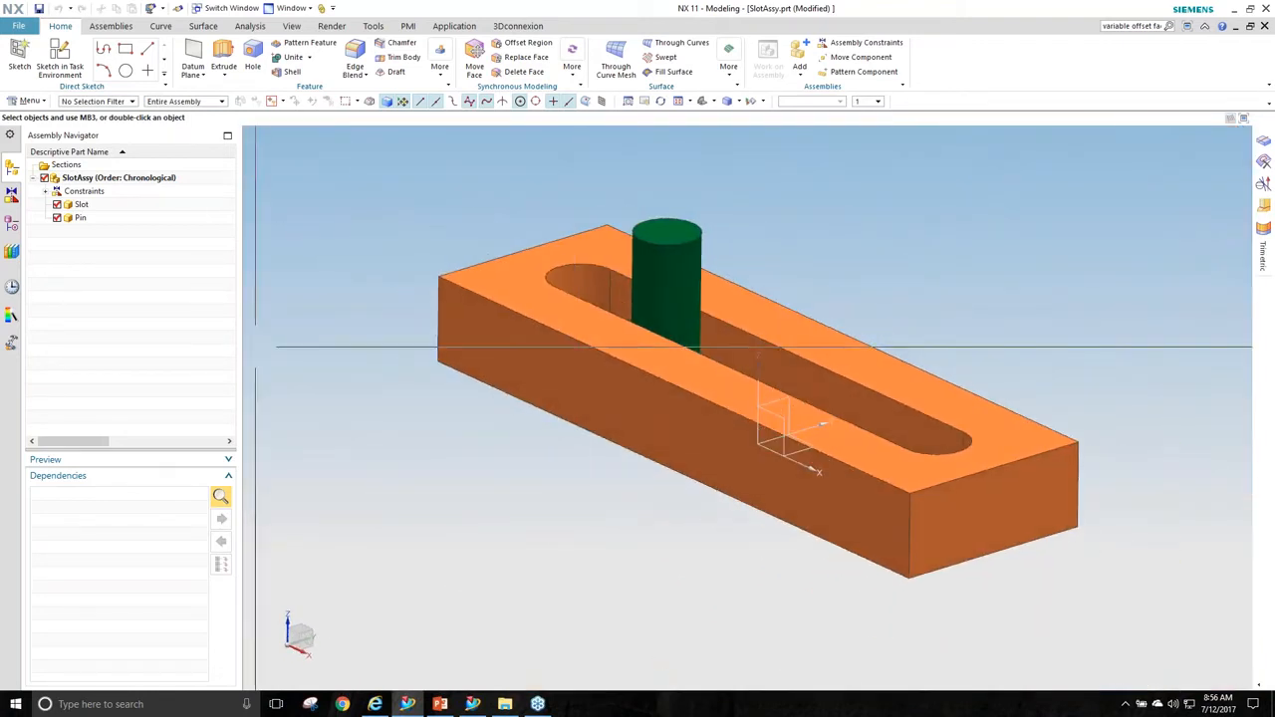
Turn off Show Through for the coordinate system display in the Visualization Preferences and apply it.
click(176, 9)
click(225, 278)
click(361, 652)
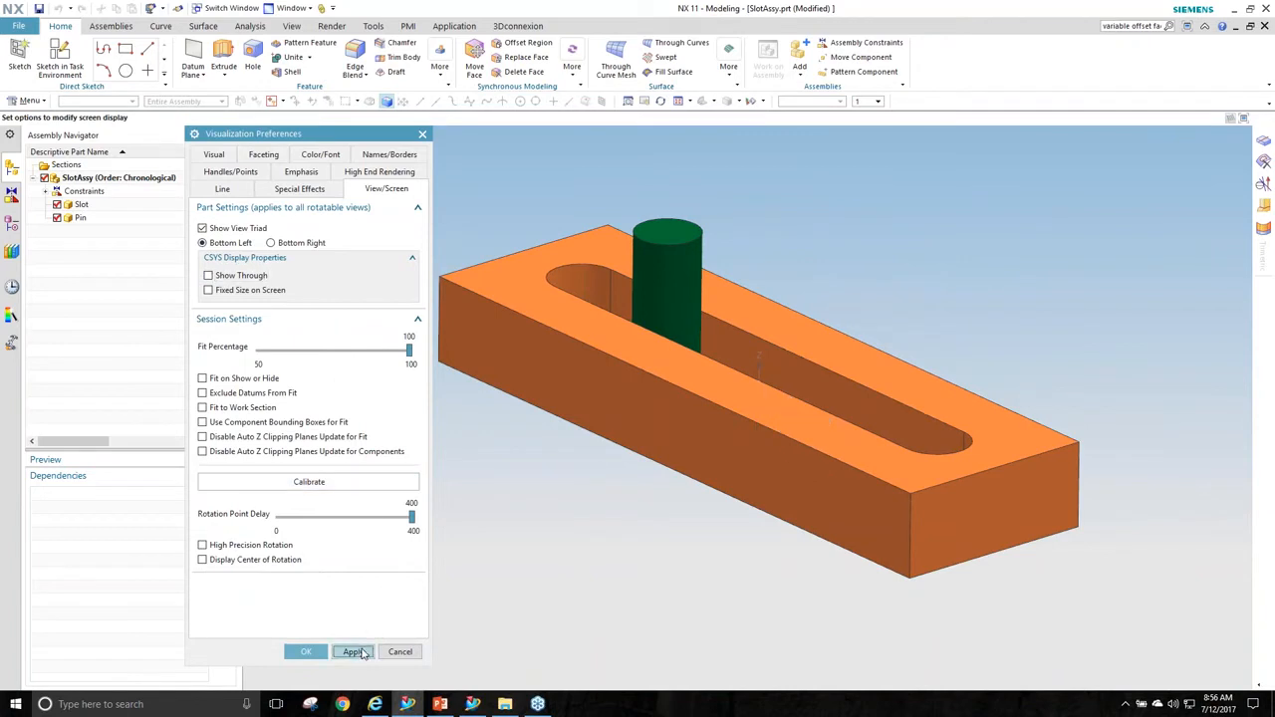
Turn on Show Through and Fixed Size on Screen for the coordinate system display and accept the preferences.
click(209, 275)
click(353, 651)
click(237, 291)
click(353, 655)
click(315, 652)
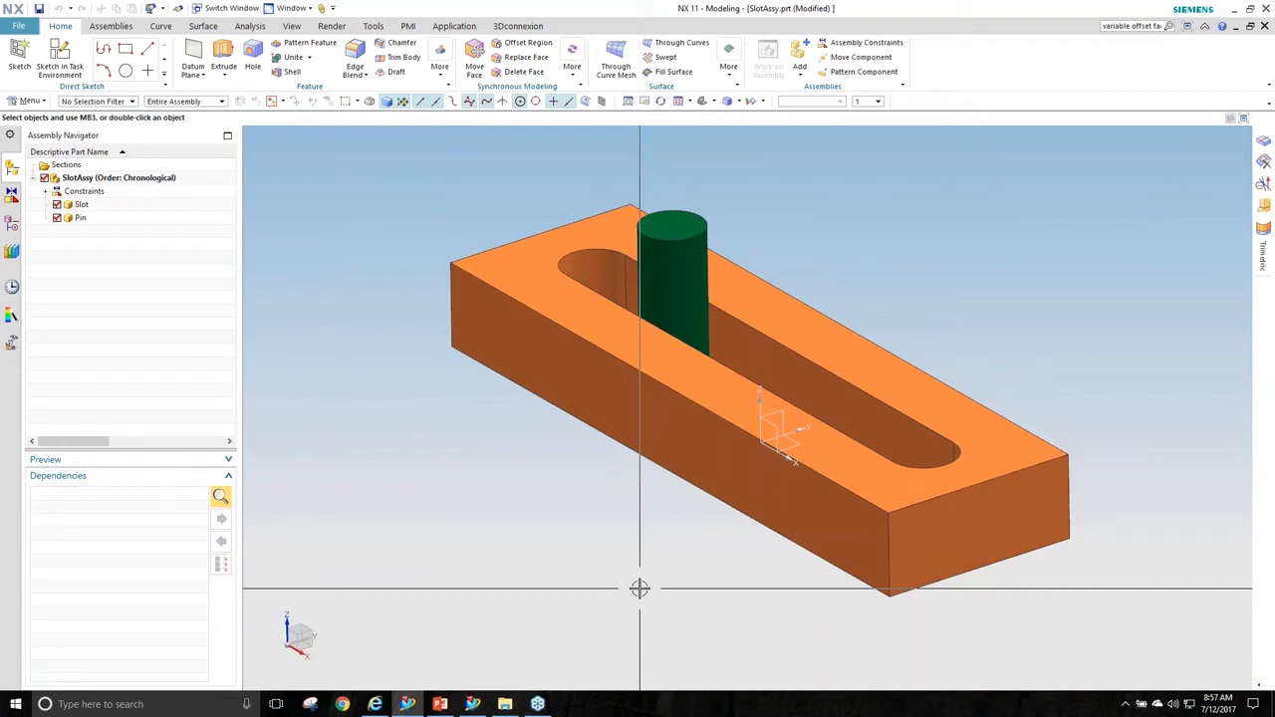
Examine the icon size options in the Customize dialog, keep the Ribbon Bar at Normal and close the dialog.
right_click(969, 69)
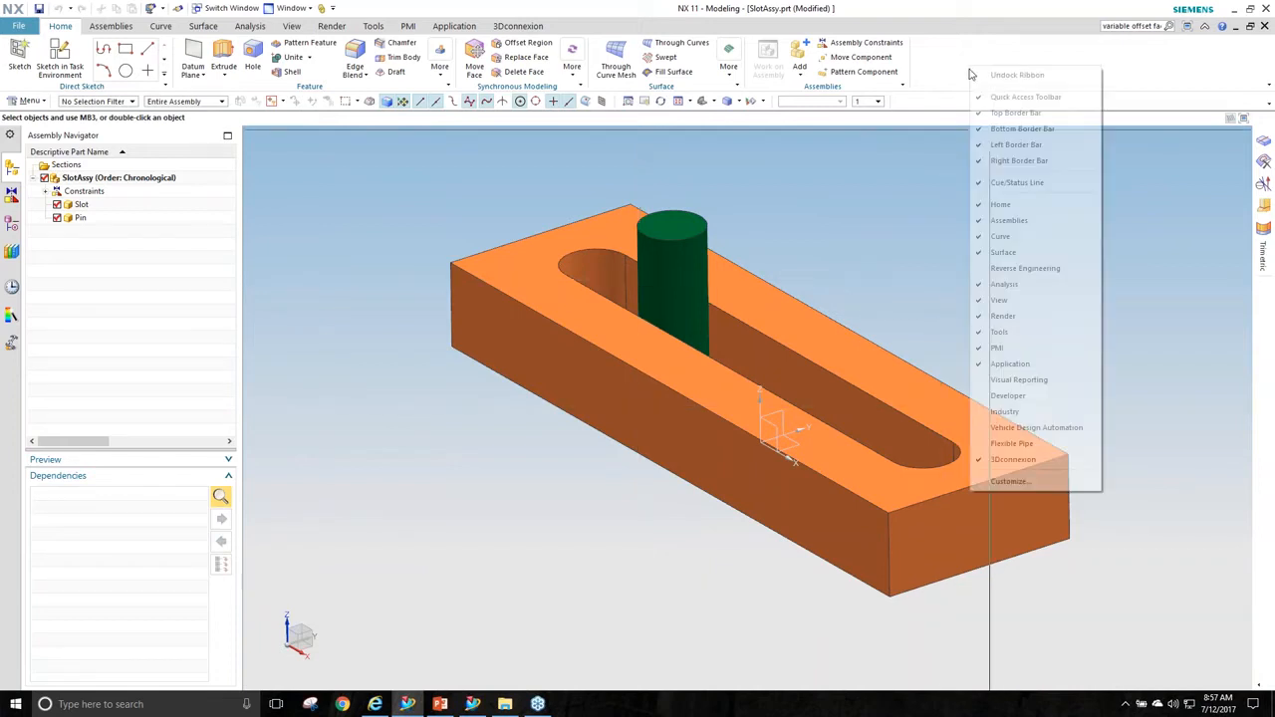
click(1045, 482)
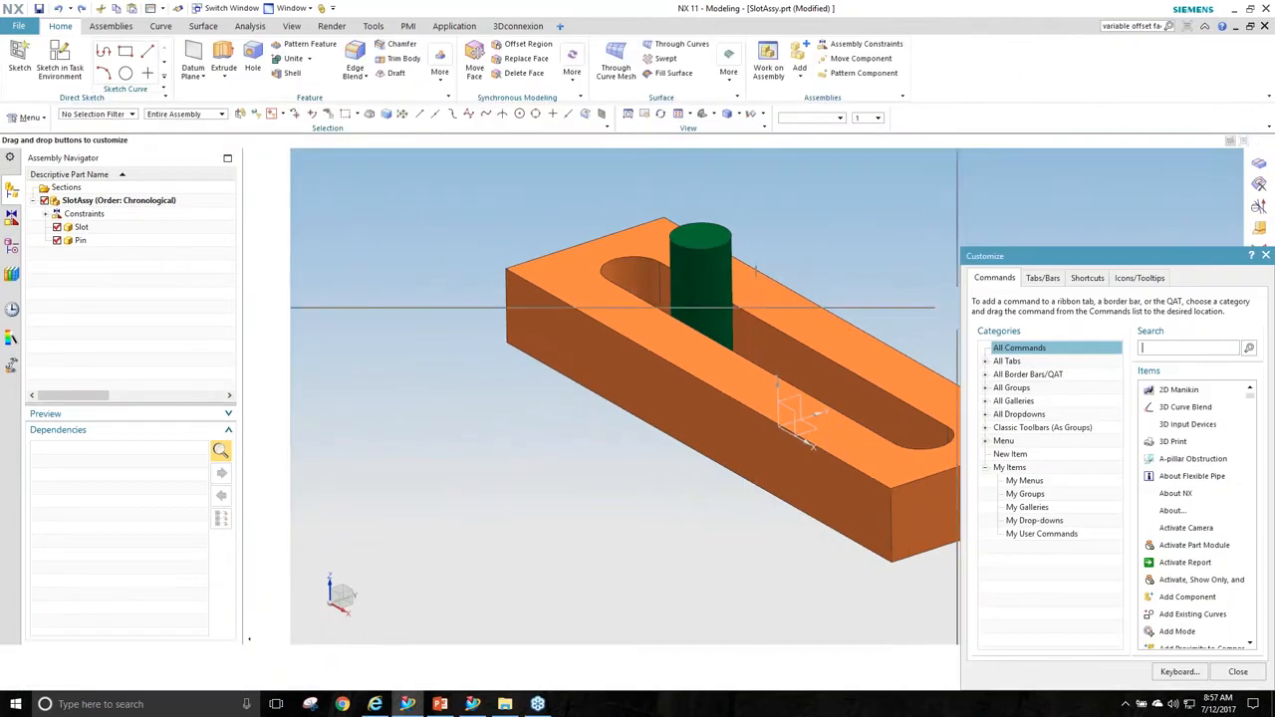
drag(1016, 251, 518, 144)
click(640, 166)
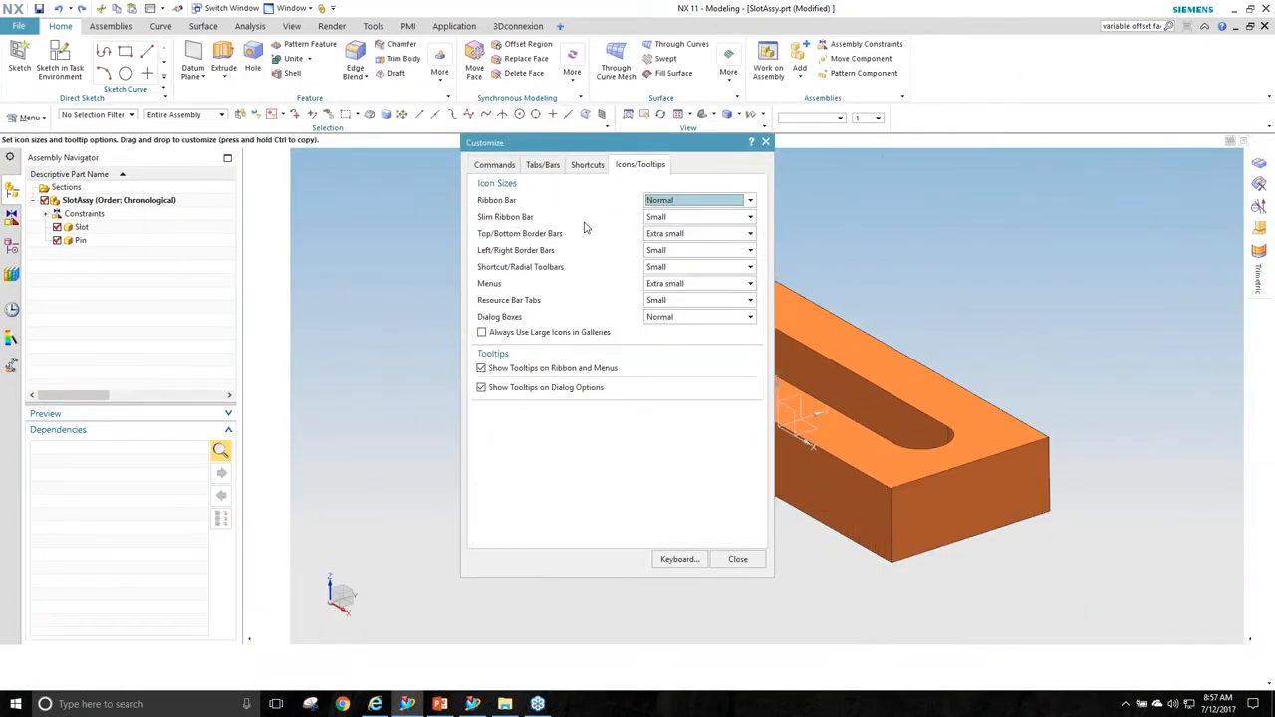
click(710, 204)
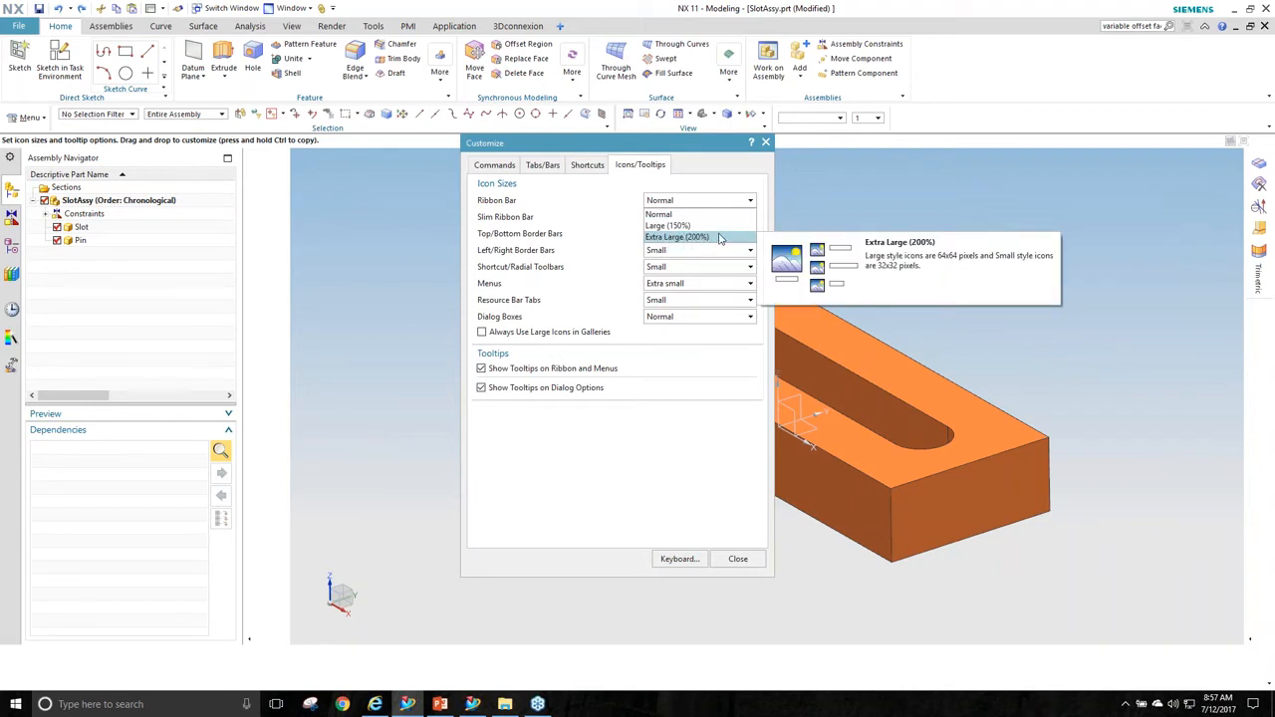
click(719, 213)
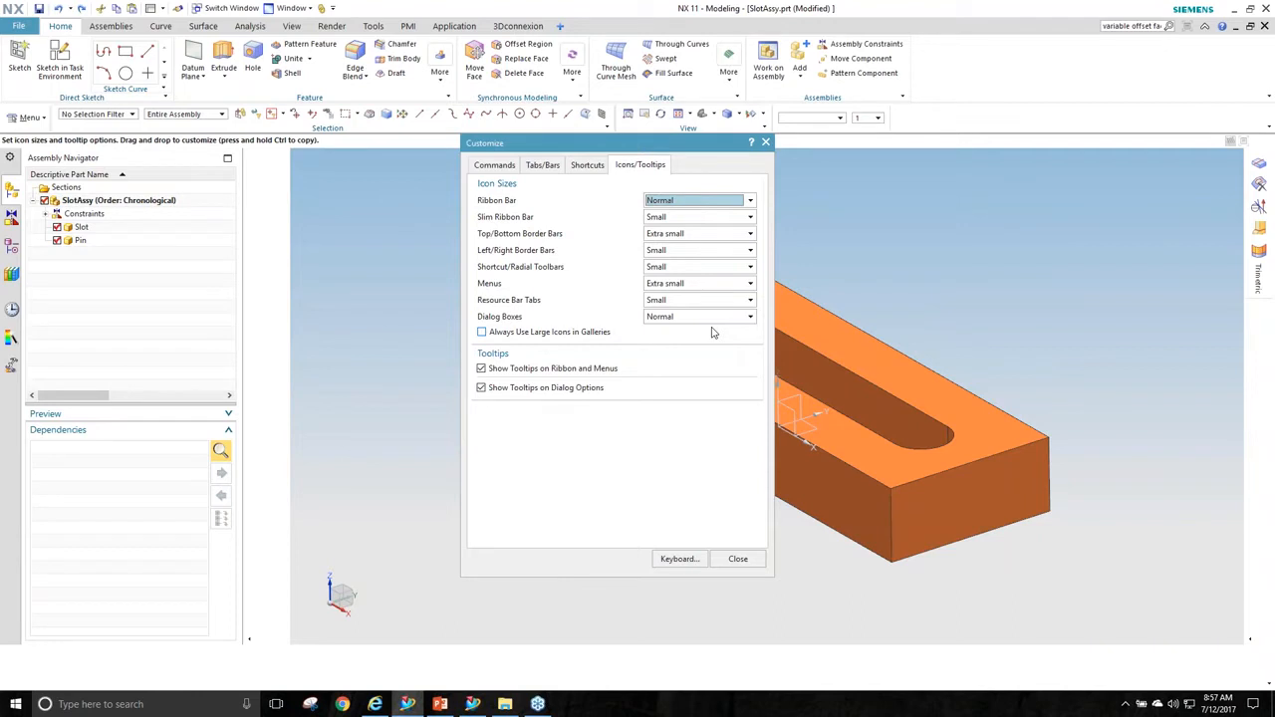
click(737, 559)
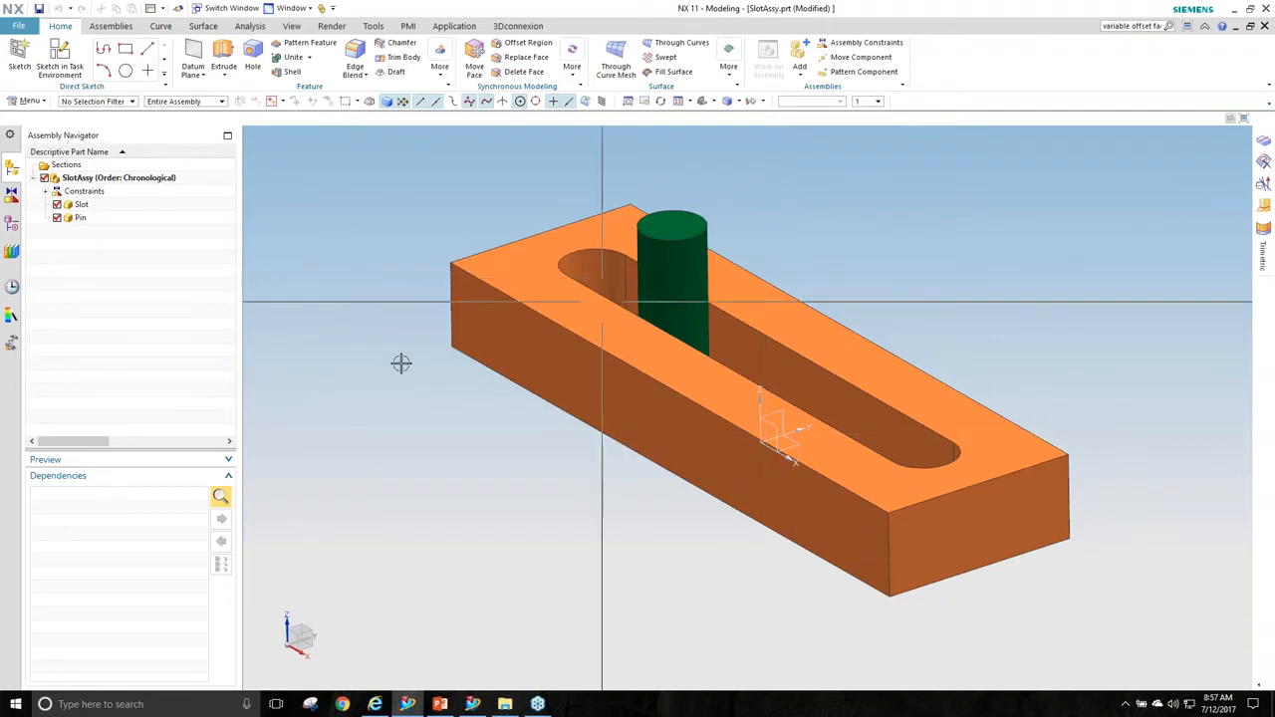
Switch to the part 2D_Synch_sketch_mech_part2.prt and open its sketch for editing.
key(ctrl+Tab)
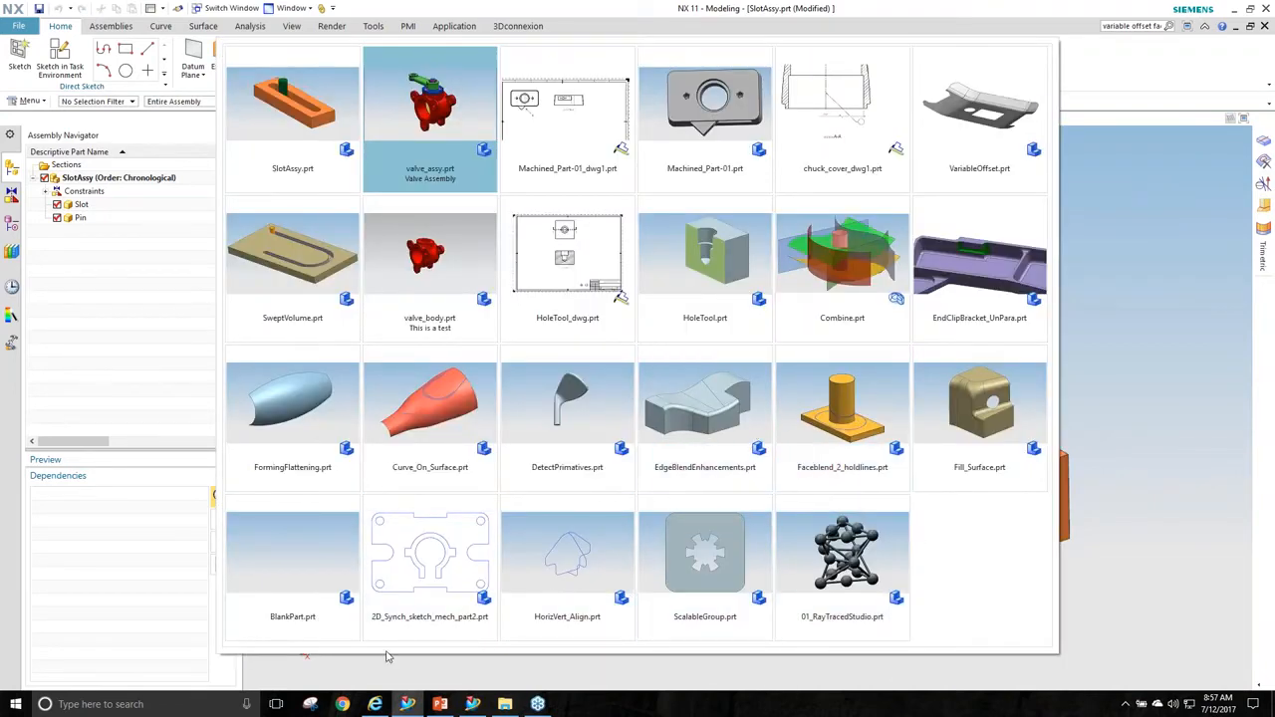
click(430, 597)
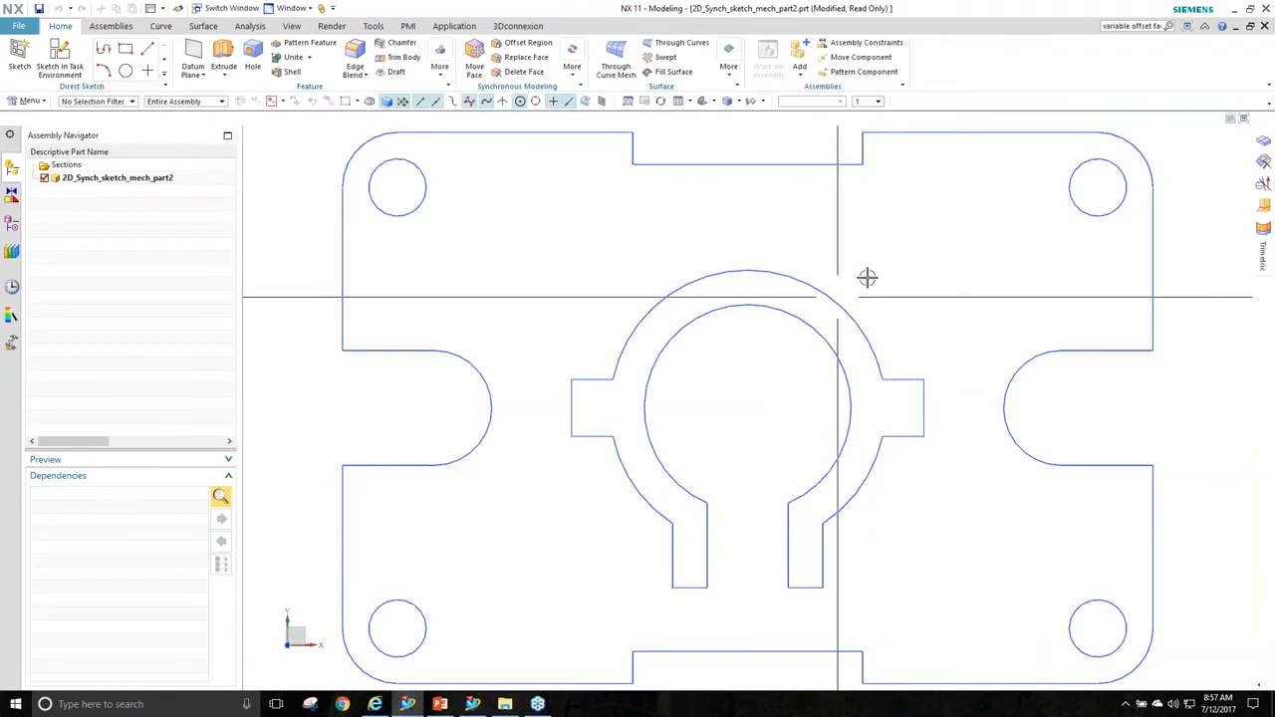
scroll(751, 315, down, 1)
click(748, 195)
double_click(748, 195)
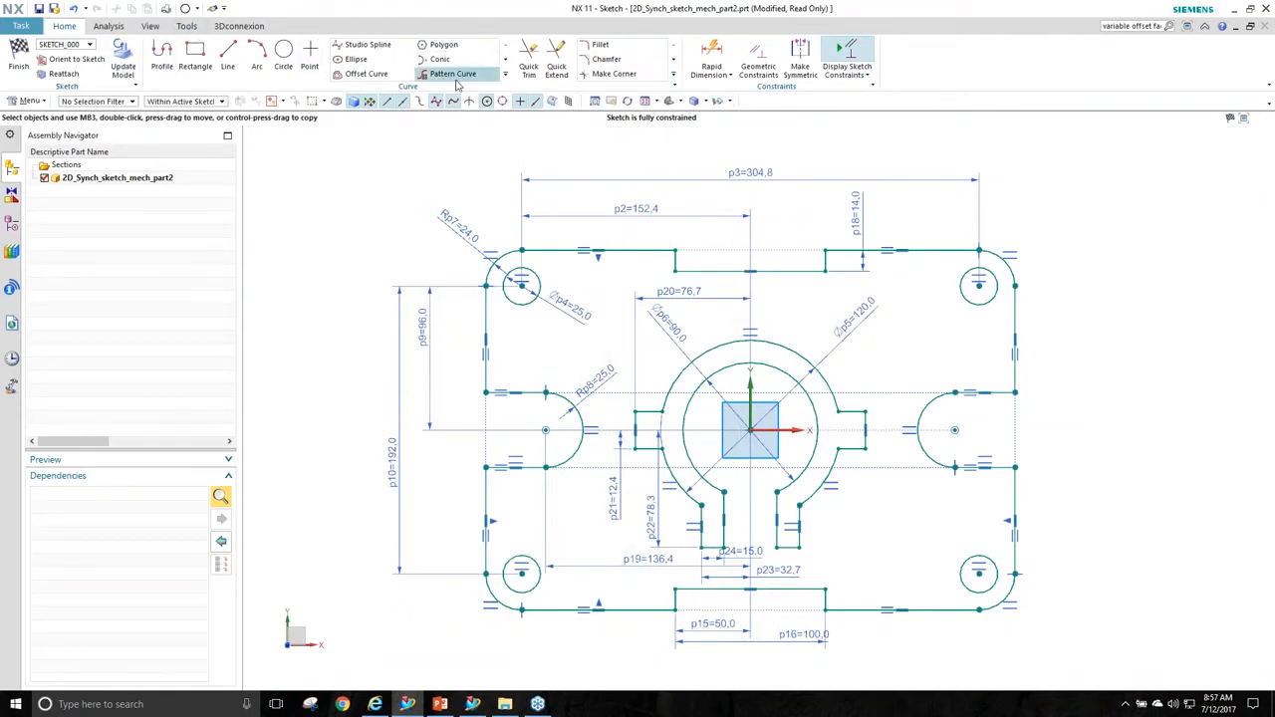
Examine the additional sketch curve editing commands, including Resize Curve and Delete Curve.
click(673, 75)
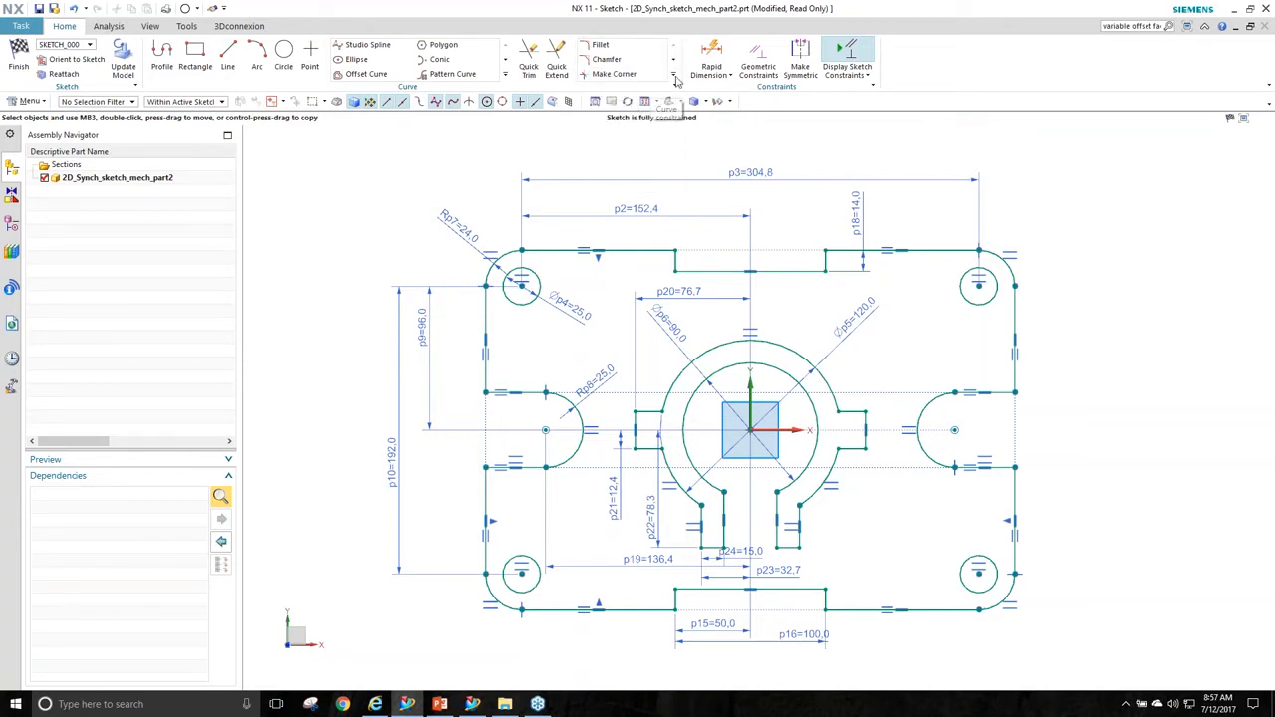
click(674, 77)
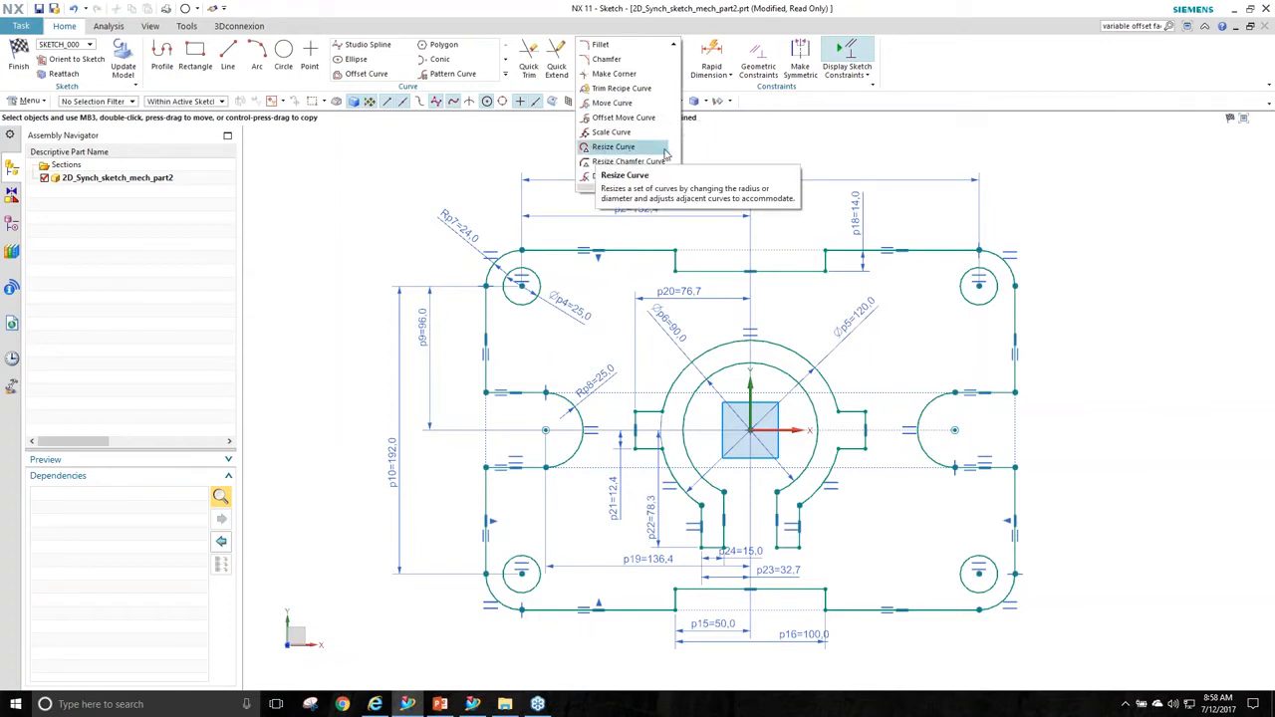
click(727, 146)
shift+middle_drag(604, 151, 615, 152)
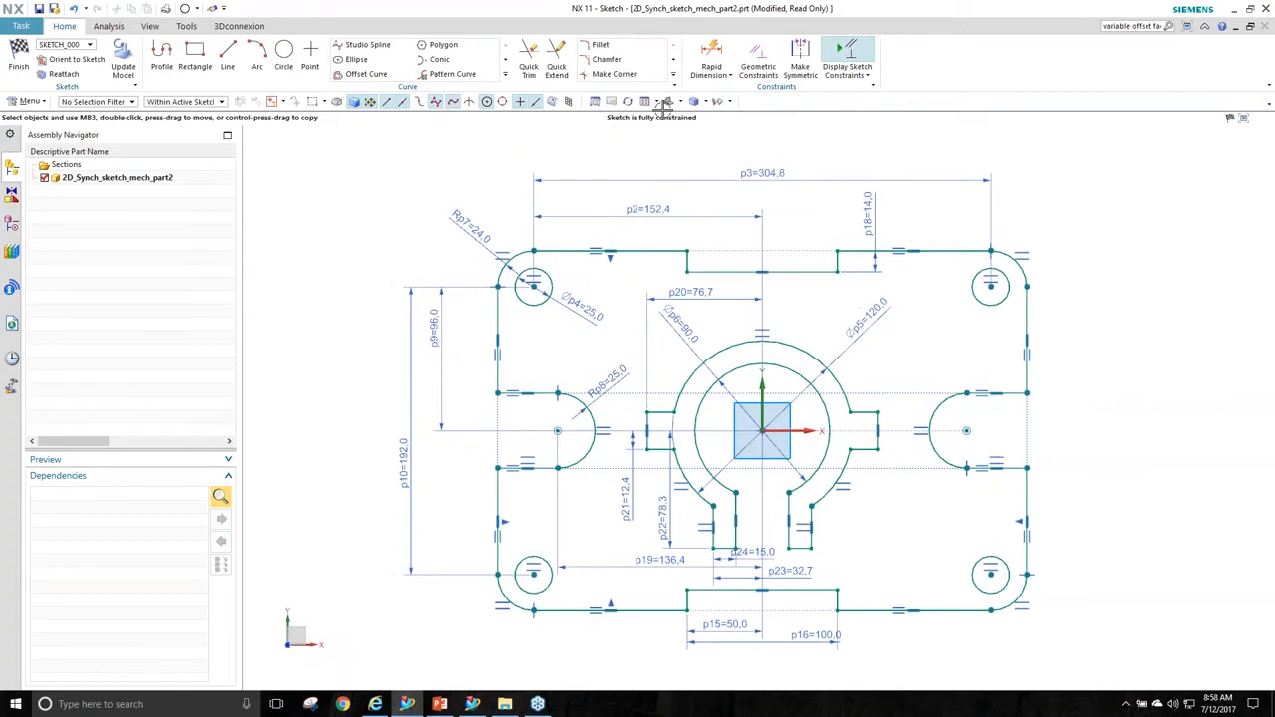
click(674, 77)
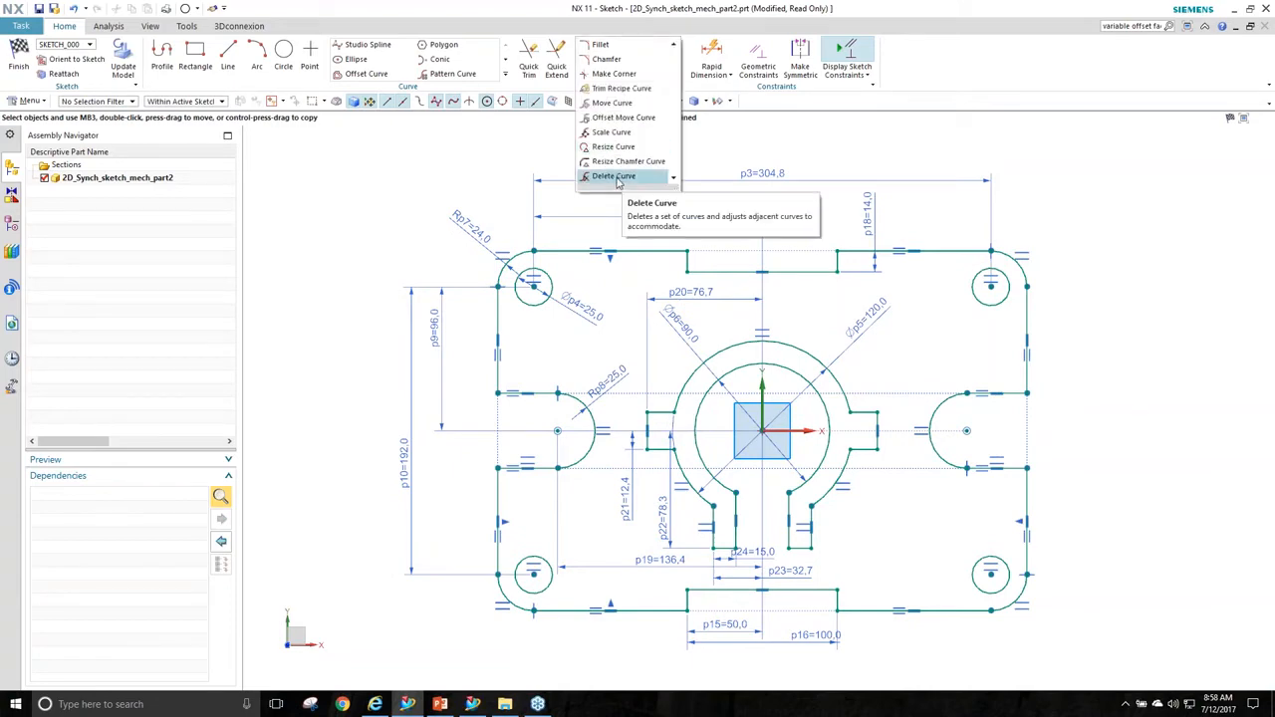
Remove the upper-left corner arc of the plate outline using Delete Curve with the Heal setting on.
scroll(513, 249, up, 5)
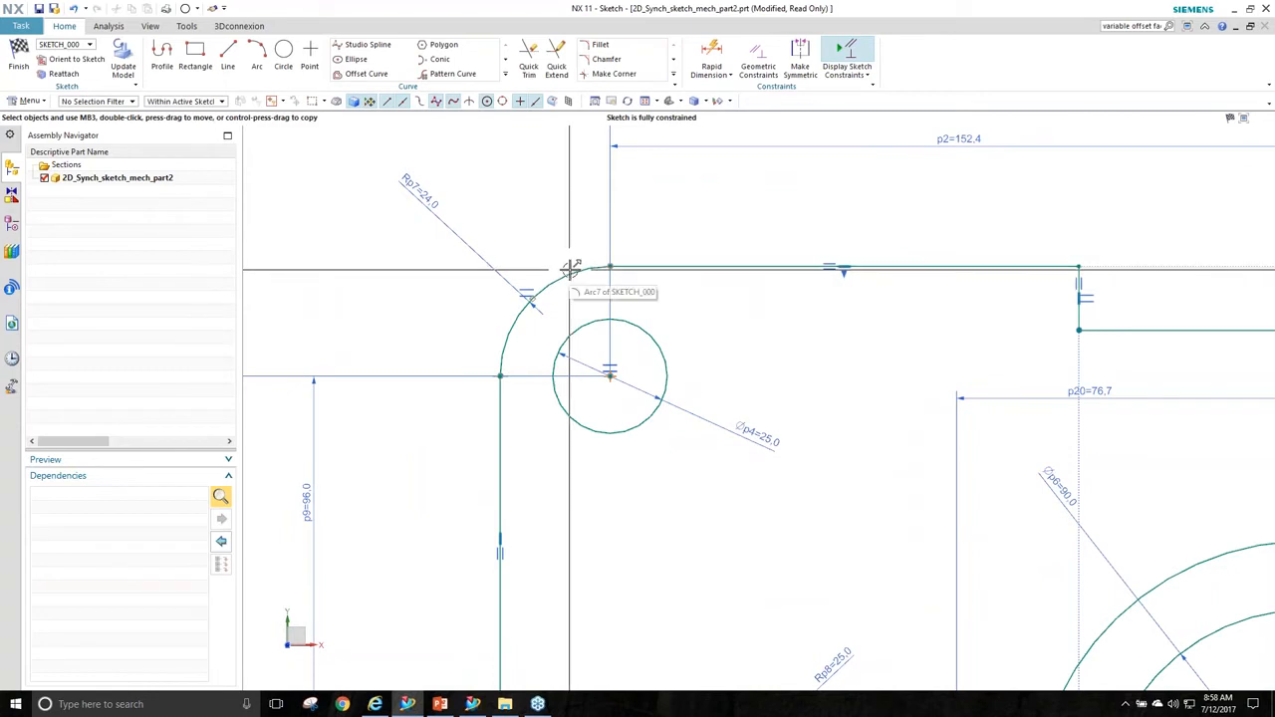
click(571, 269)
click(699, 248)
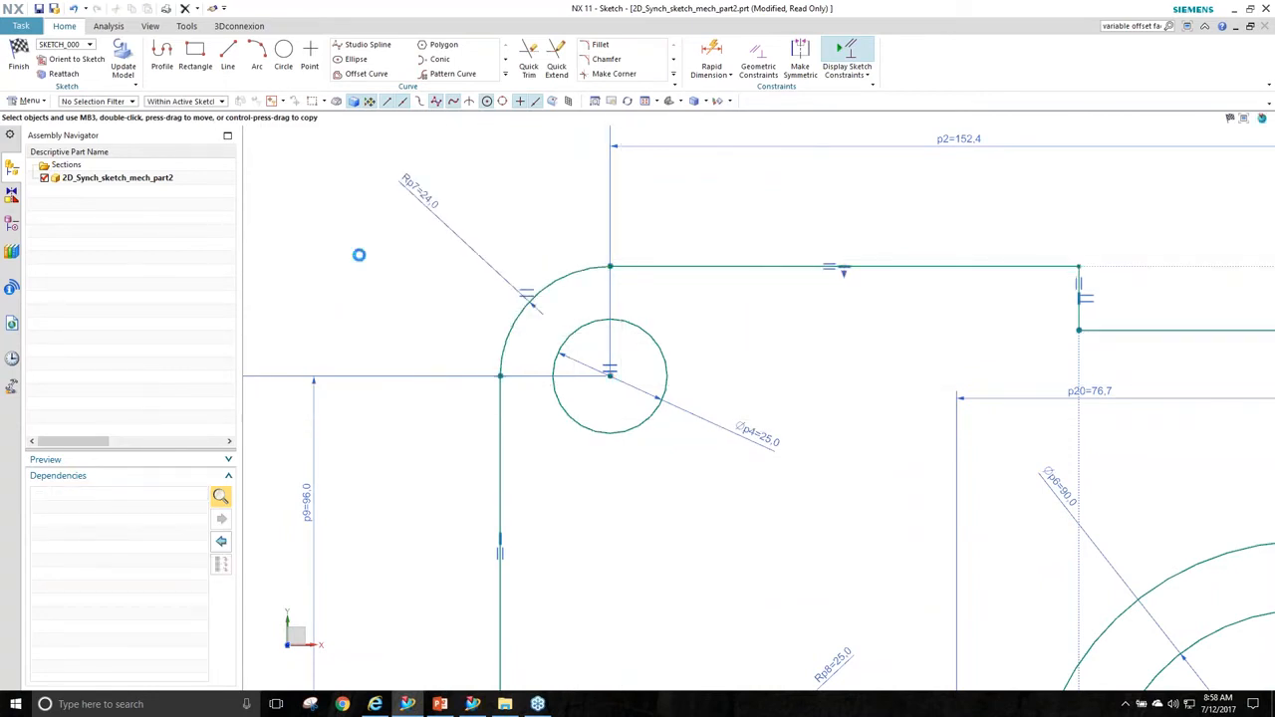
click(673, 75)
click(608, 179)
click(561, 275)
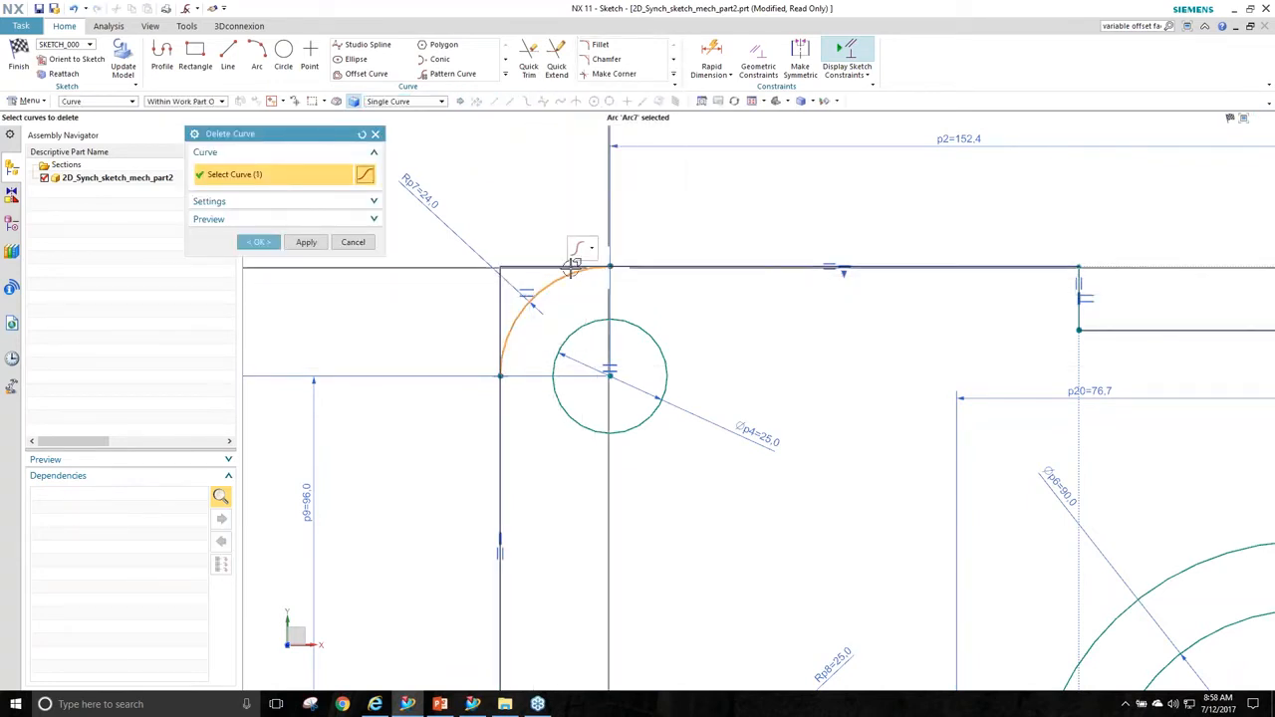
click(227, 202)
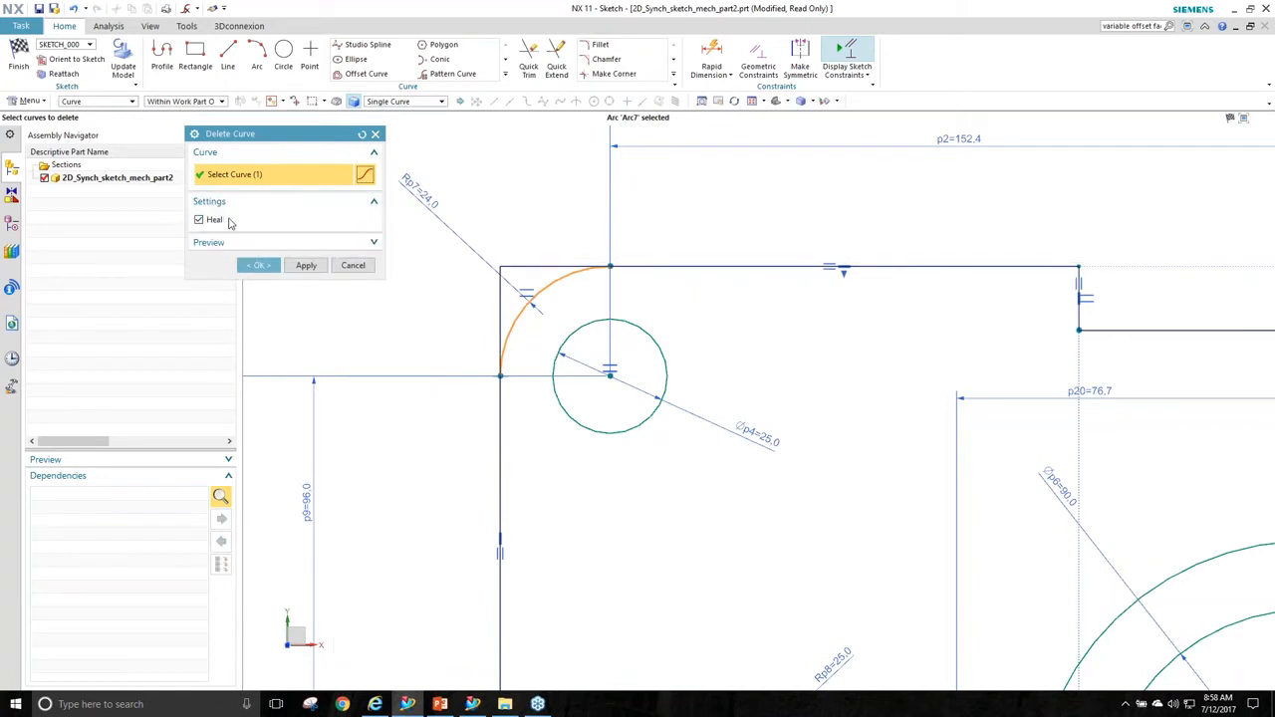
click(257, 267)
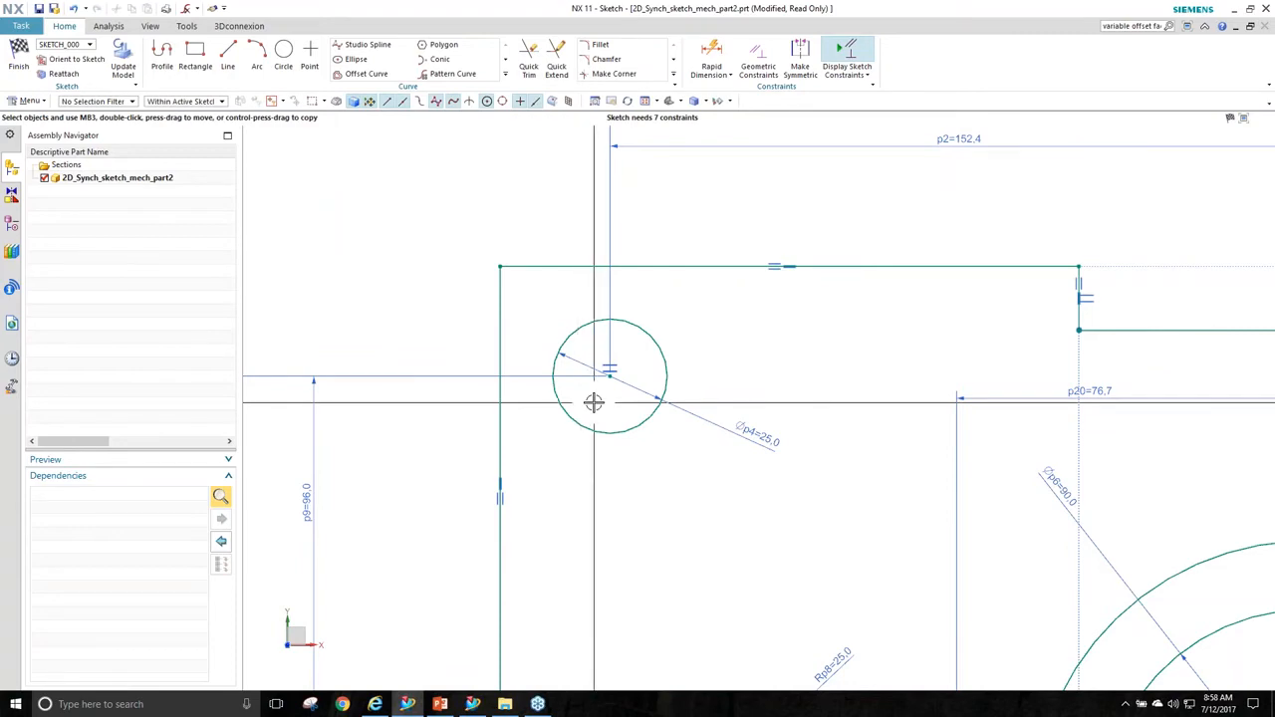
Undo the deletion of the upper-left corner arc and bring the whole sketch into view.
key(ctrl+f)
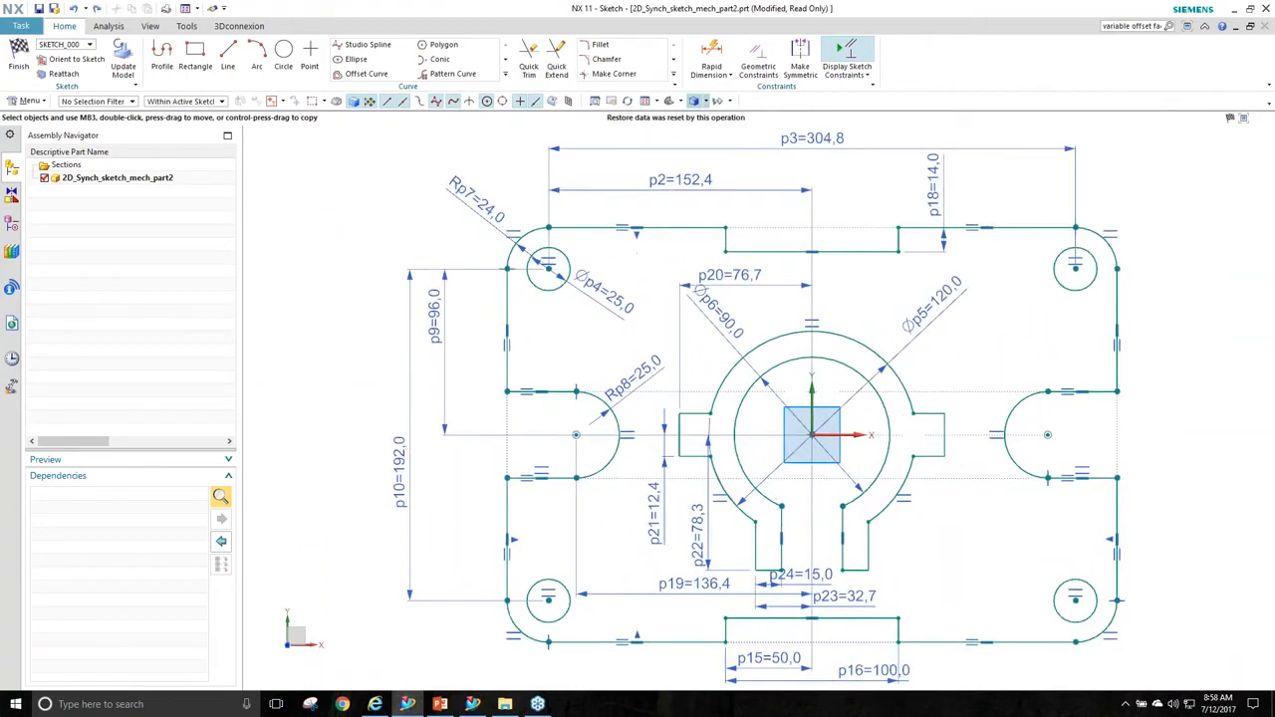
scroll(712, 159, up, 2)
scroll(716, 228, down, 3)
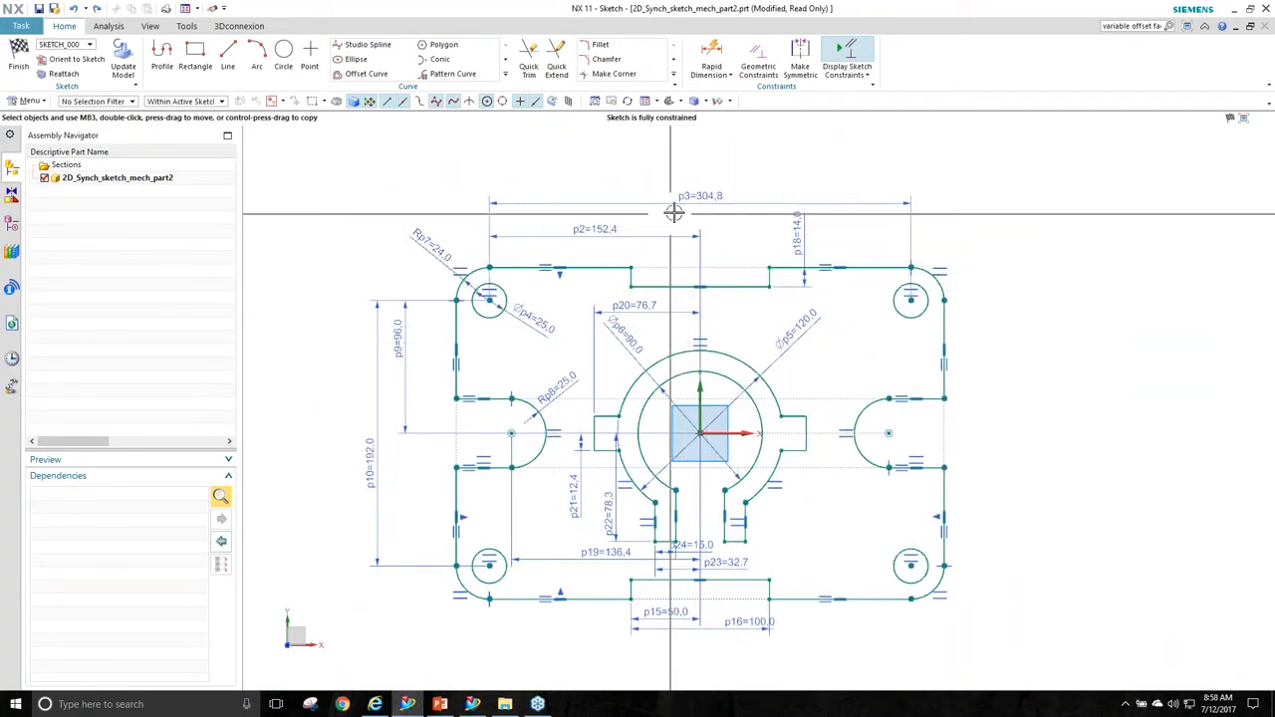
Try to increase the overall horizontal spacing between the corner holes by 50 mm through its driving dimension p3.
click(697, 200)
double_click(697, 197)
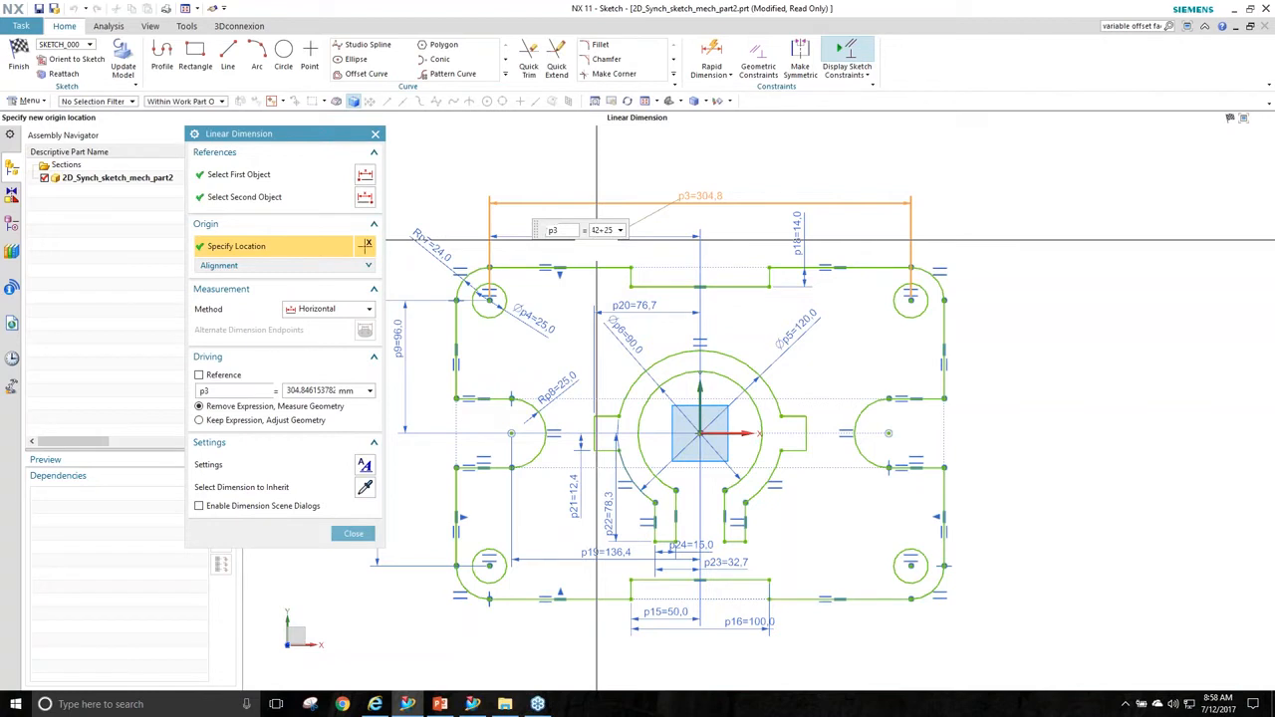
key(Return)
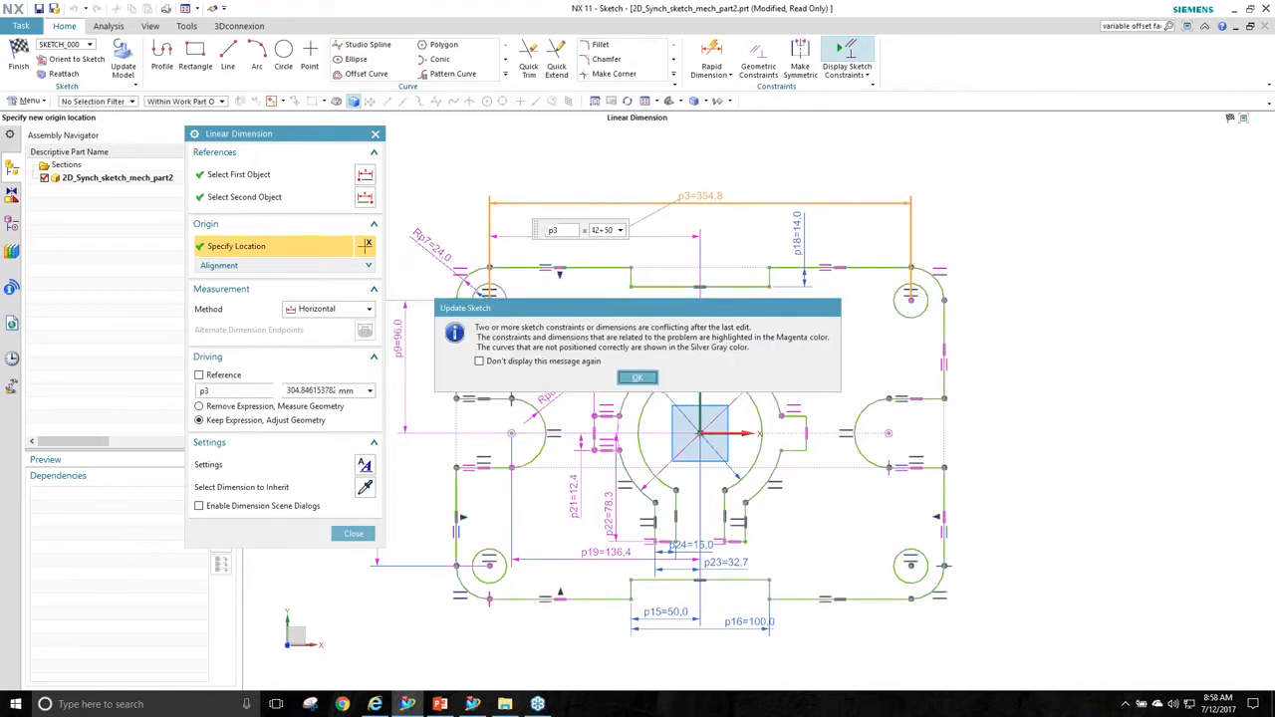
click(646, 378)
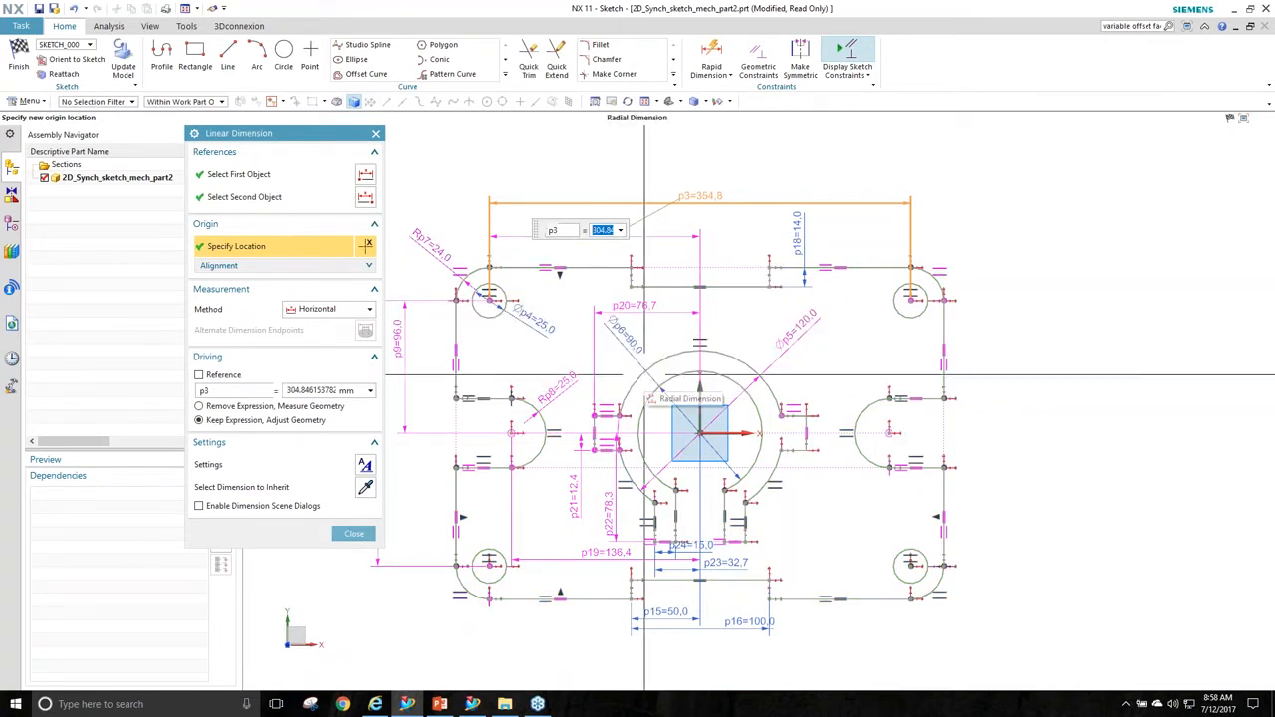
click(354, 533)
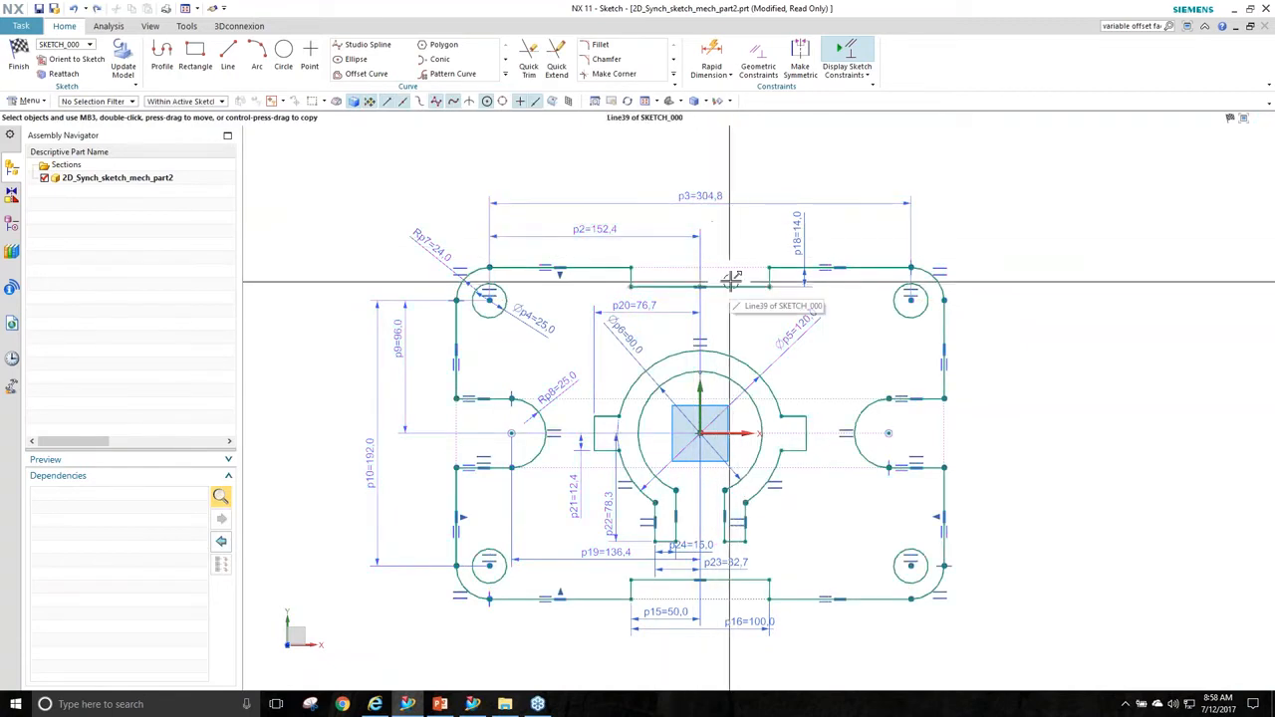
Move the left-end corner arcs, holes and edge lines 25 mm outward with Move Curve, including their symmetric counterparts.
click(673, 74)
click(616, 103)
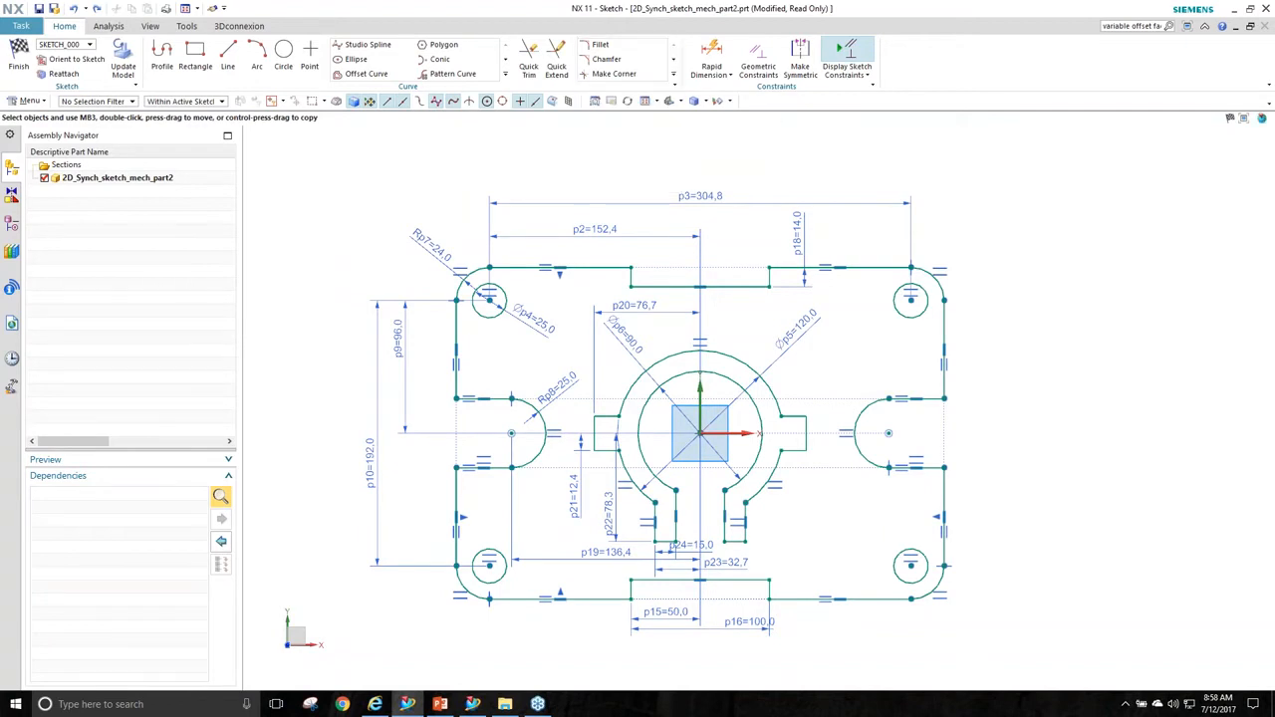
shift+middle_drag(421, 199, 561, 227)
mouse_move(554, 221)
mouse_down()
mouse_move(715, 590)
mouse_move(693, 627)
mouse_up()
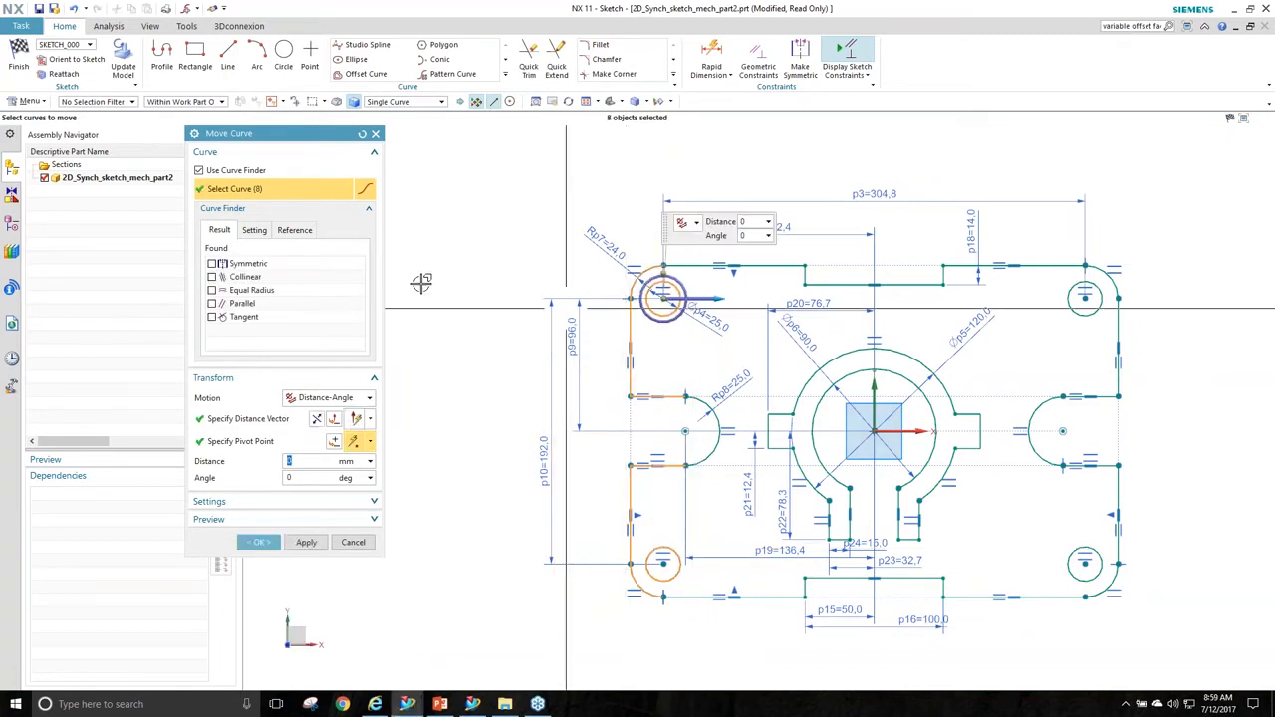
click(211, 264)
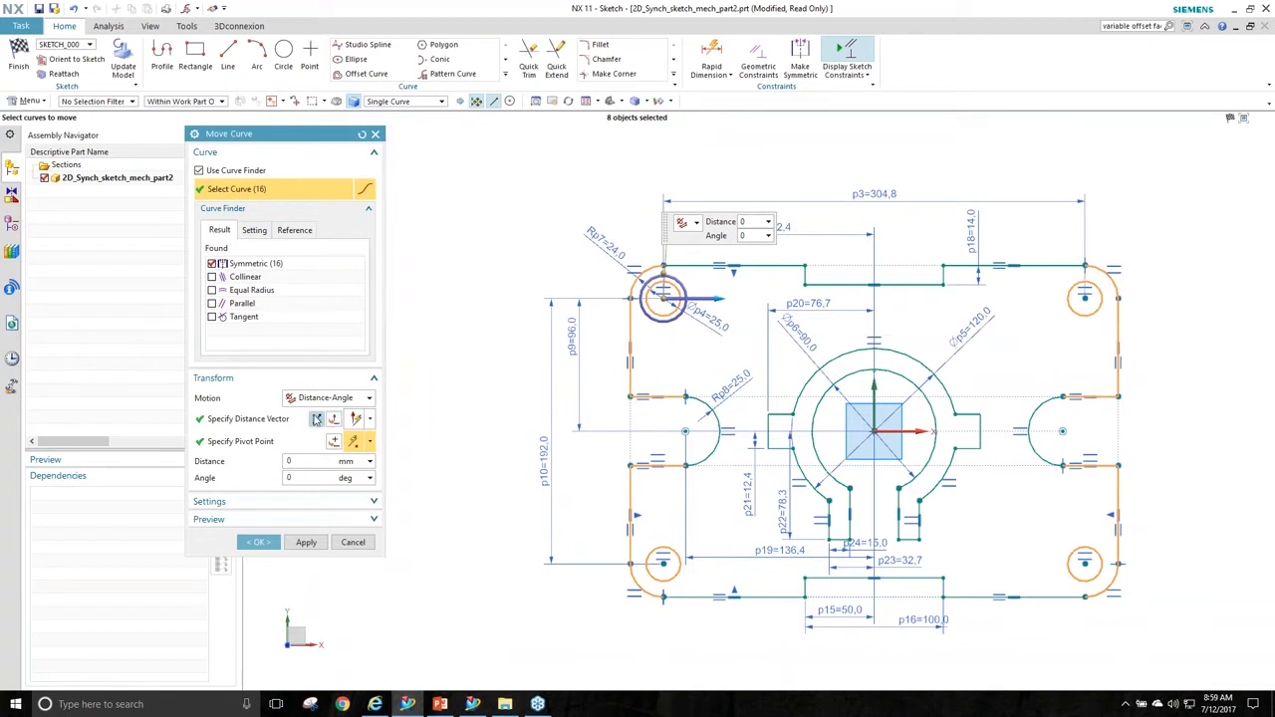
click(316, 419)
key(Return)
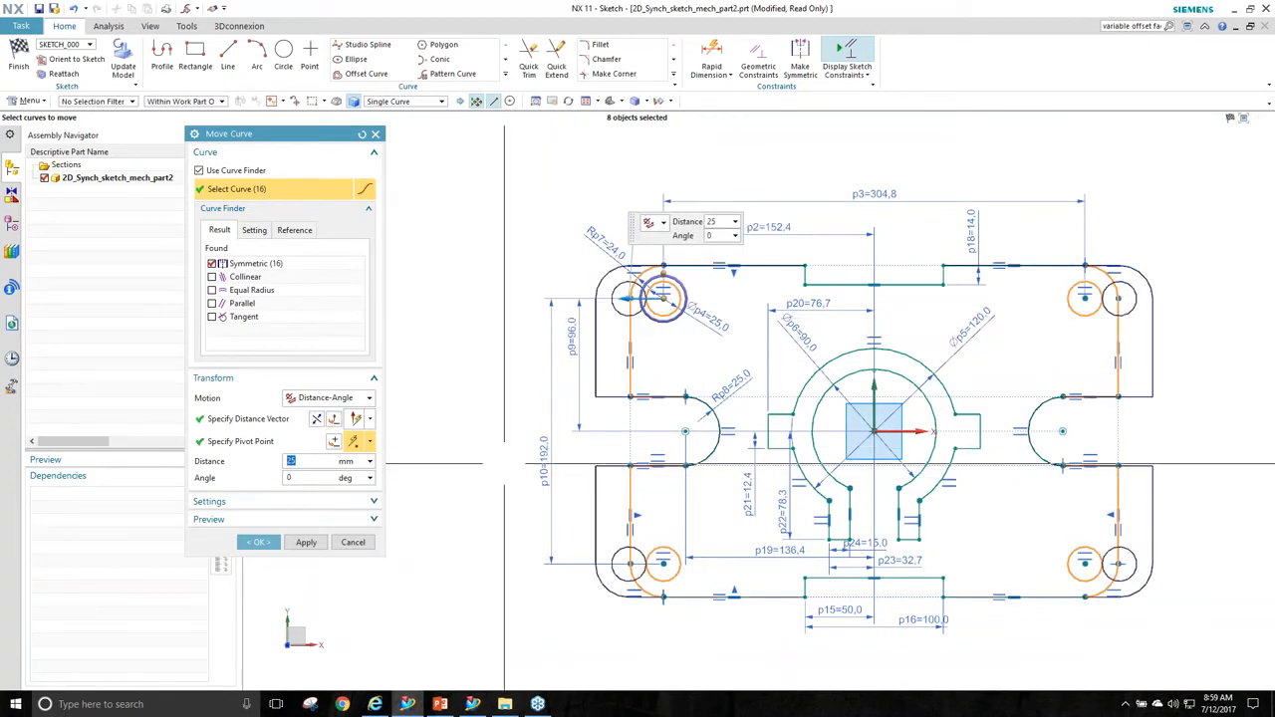
click(257, 544)
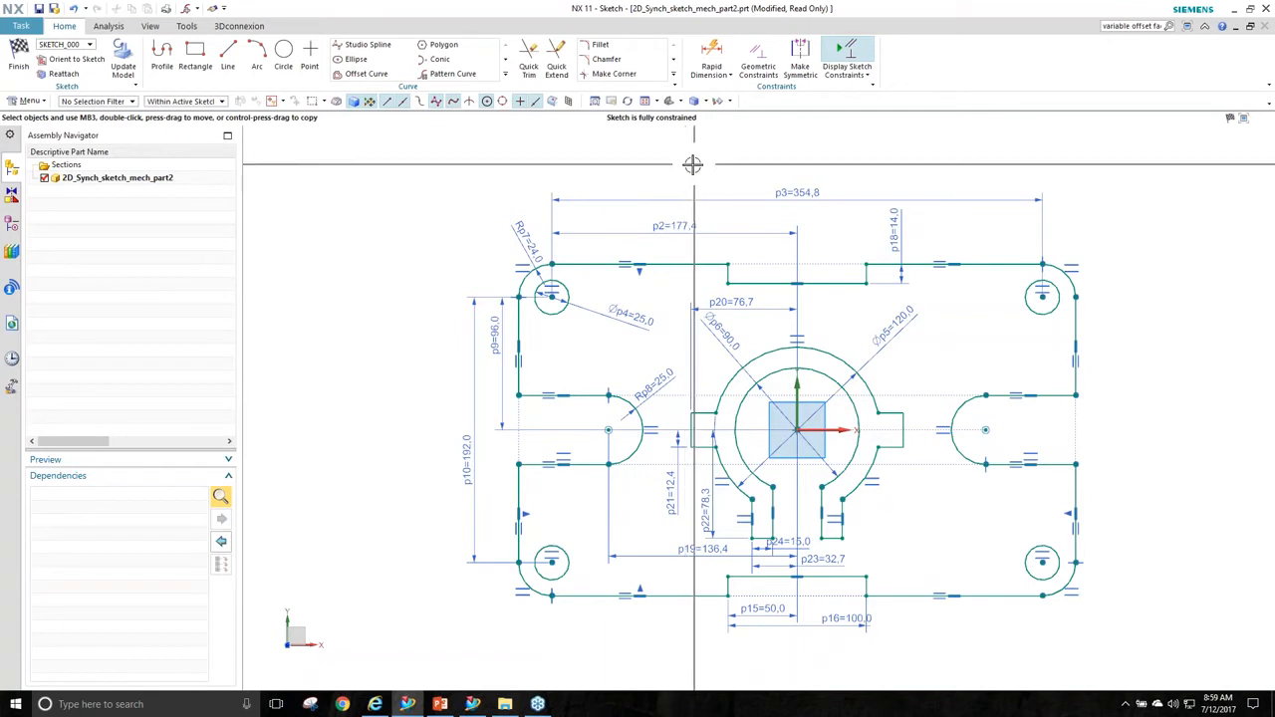
Draw a ten-point, degree 3 Studio Spline from the upper-right arc's start with G2 continuity, bulging outward to the right notch's lower outer corner.
mouse_move(803, 189)
shift+middle_down()
mouse_move(516, 190)
mouse_move(537, 186)
shift+middle_up()
click(366, 45)
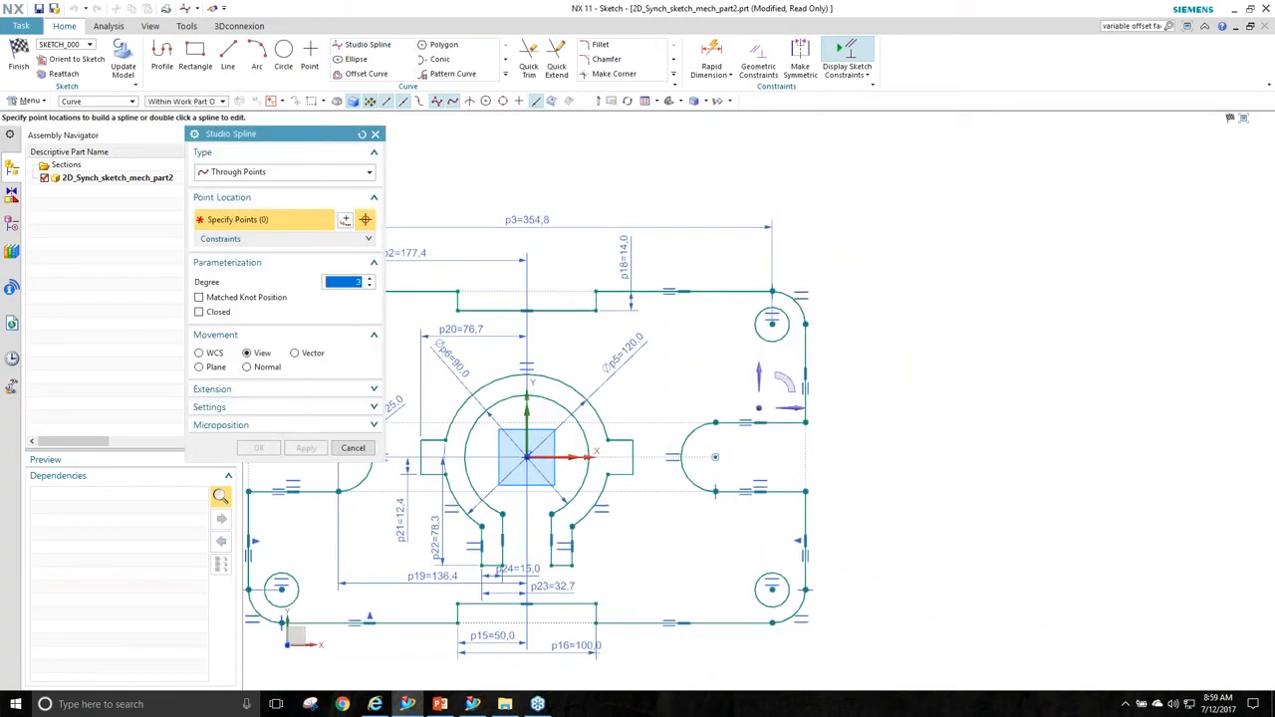
click(772, 292)
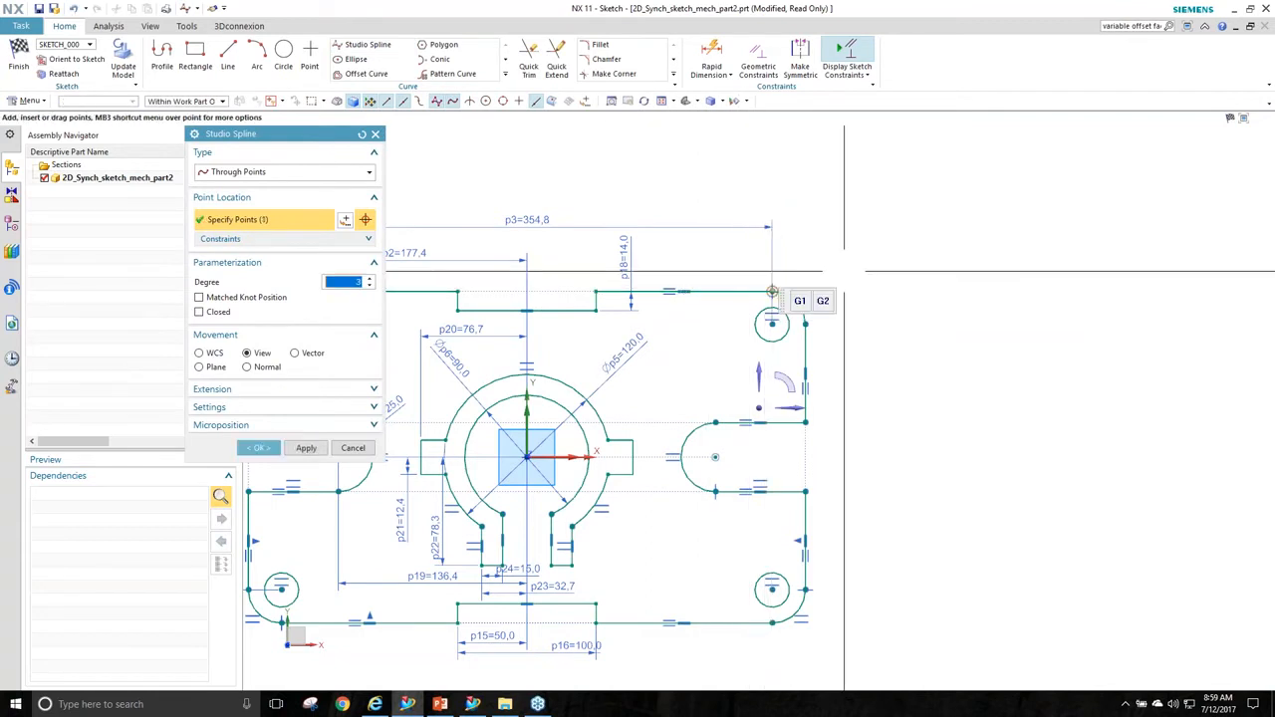
click(822, 301)
click(874, 271)
click(940, 235)
click(1025, 209)
click(1137, 237)
click(1174, 319)
click(1163, 402)
click(1108, 458)
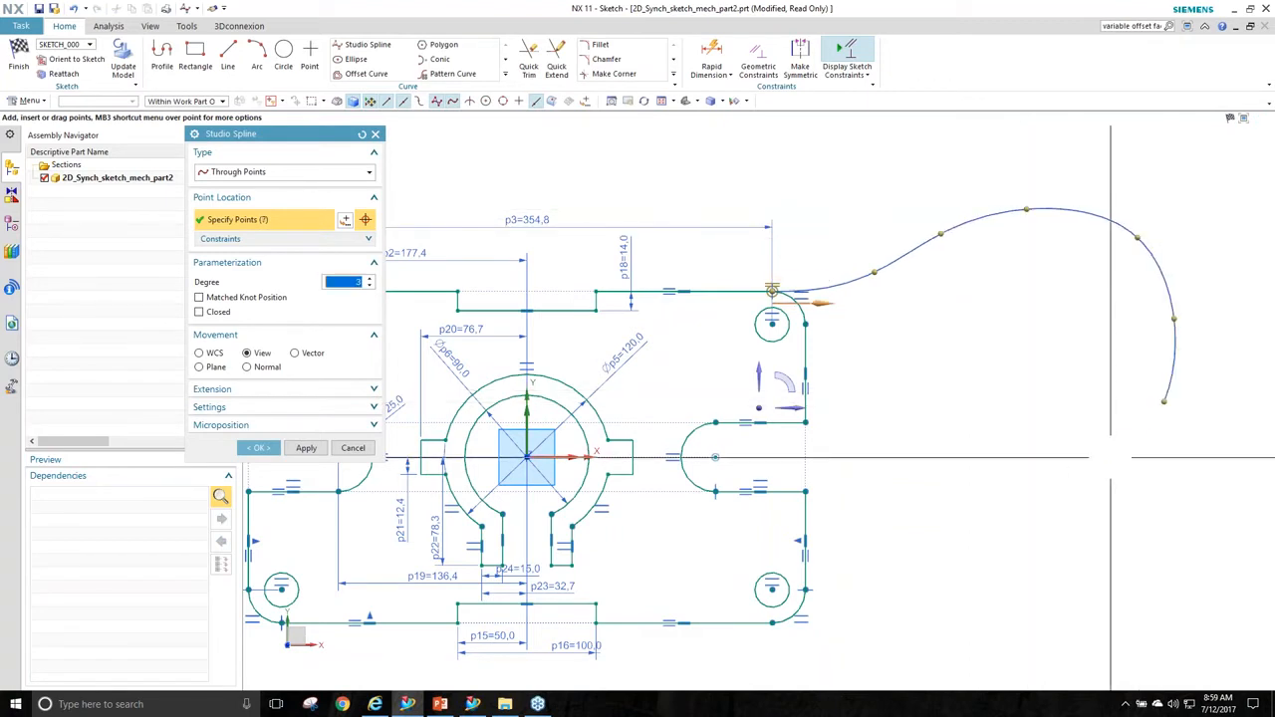
click(968, 484)
click(804, 492)
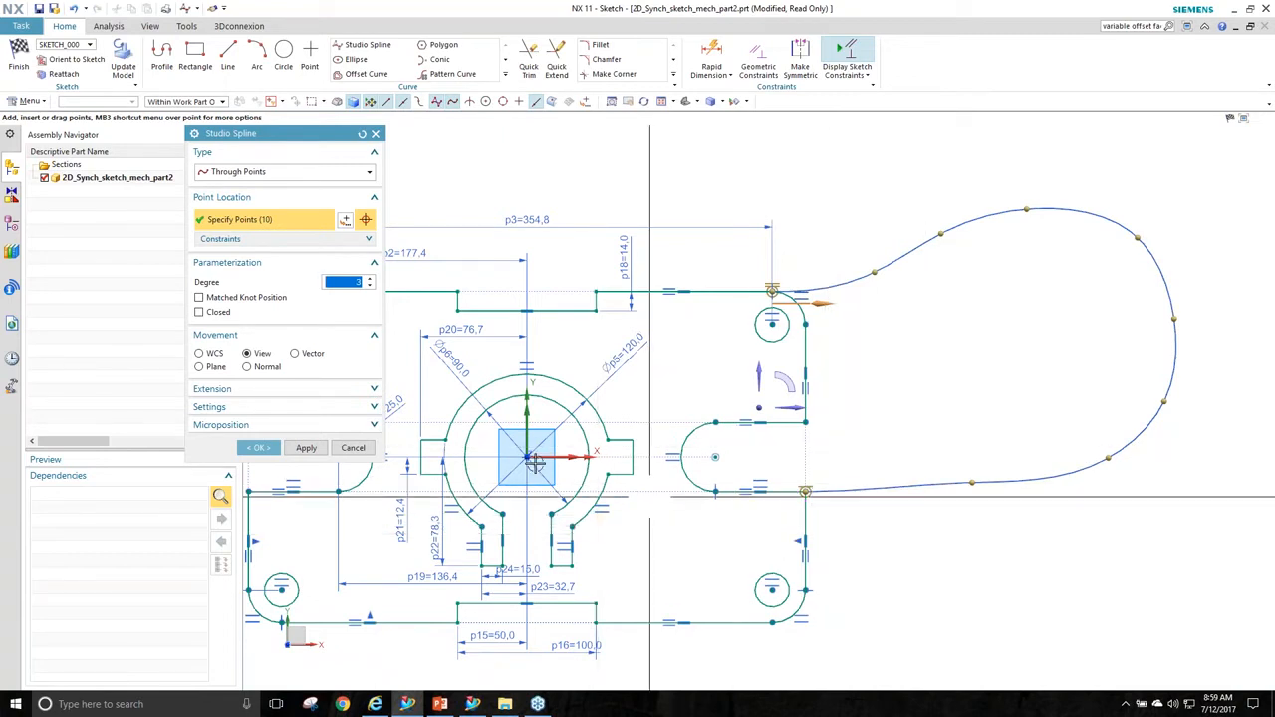
click(259, 448)
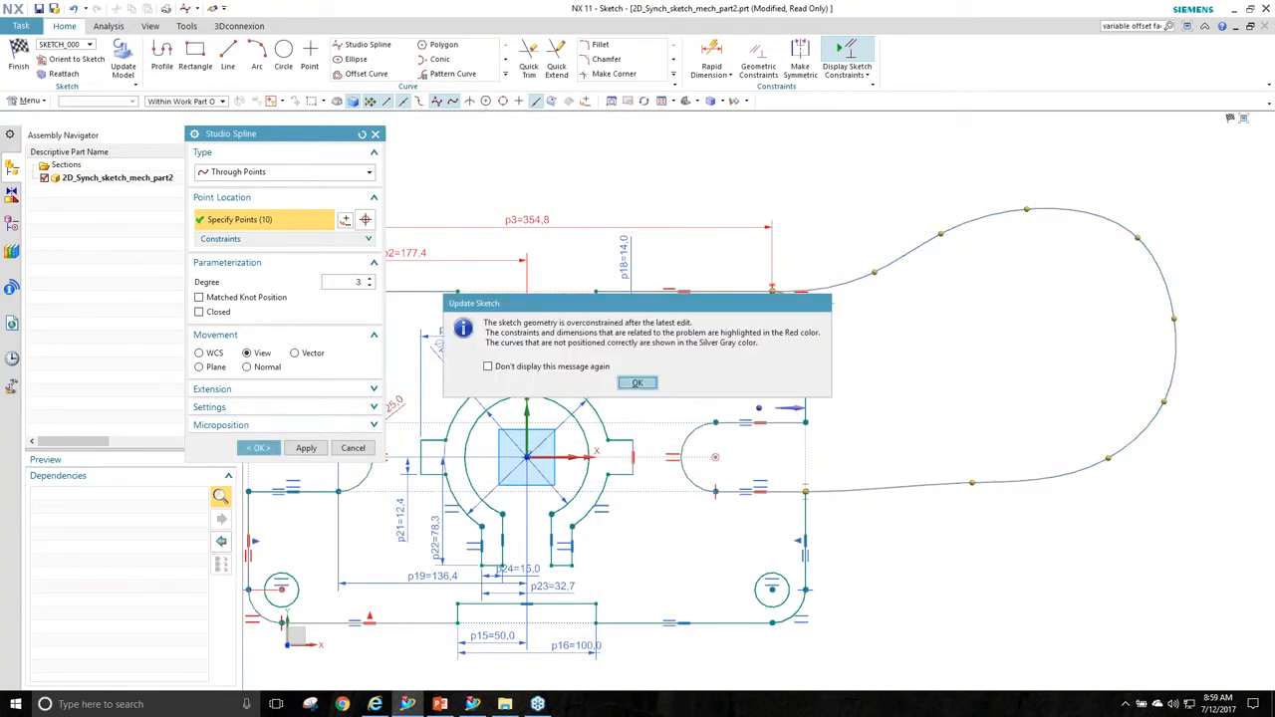
key(Return)
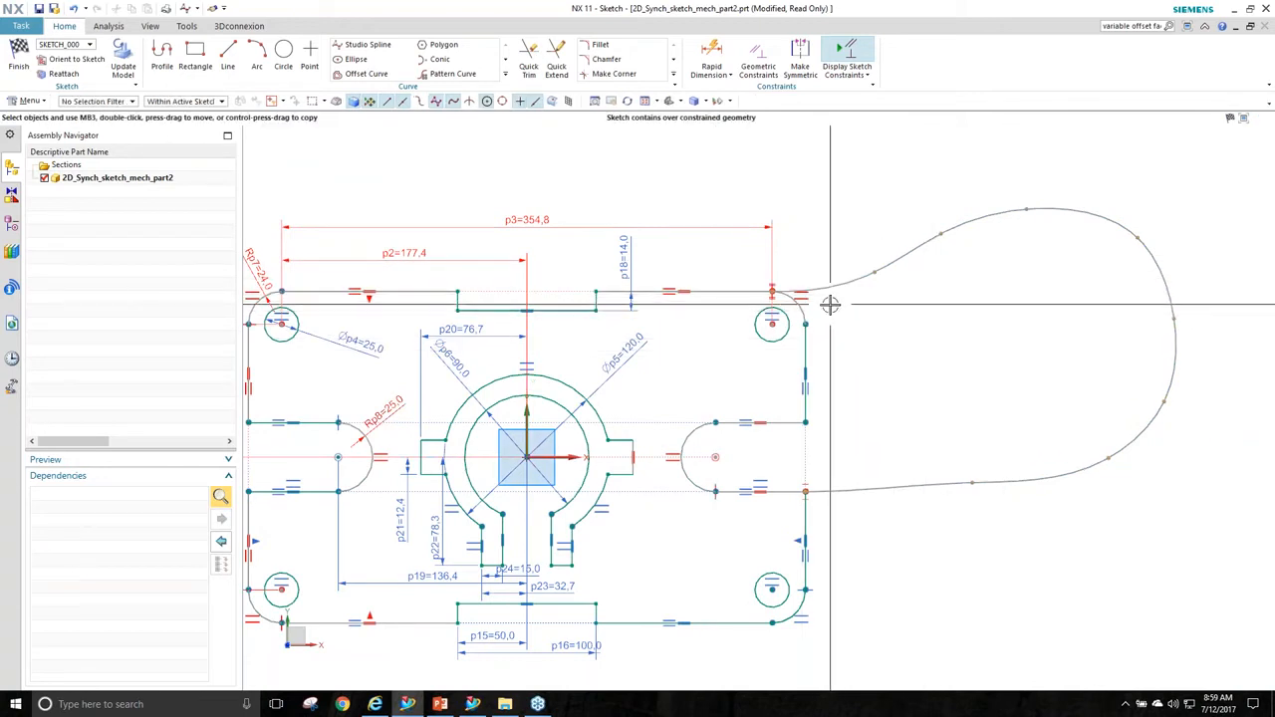
Undo the studio spline, fit the whole plate in view and finish the sketch.
key(ctrl+z)
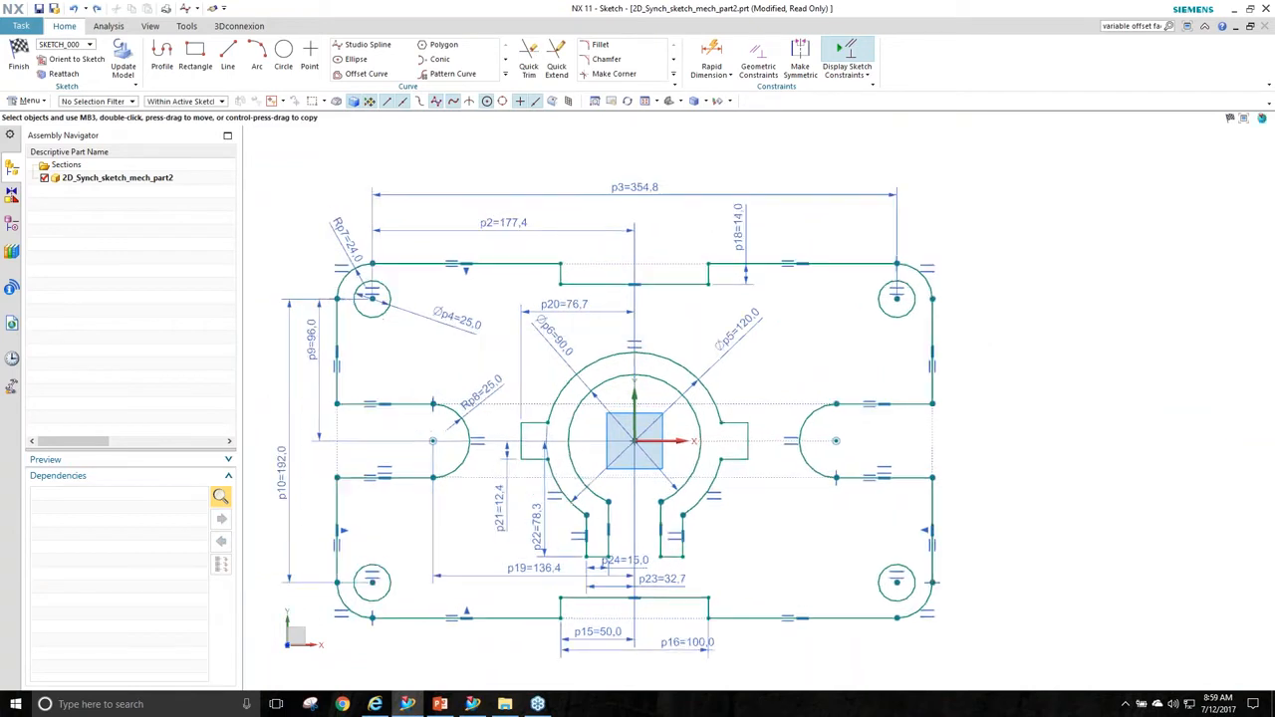
key(ctrl+f)
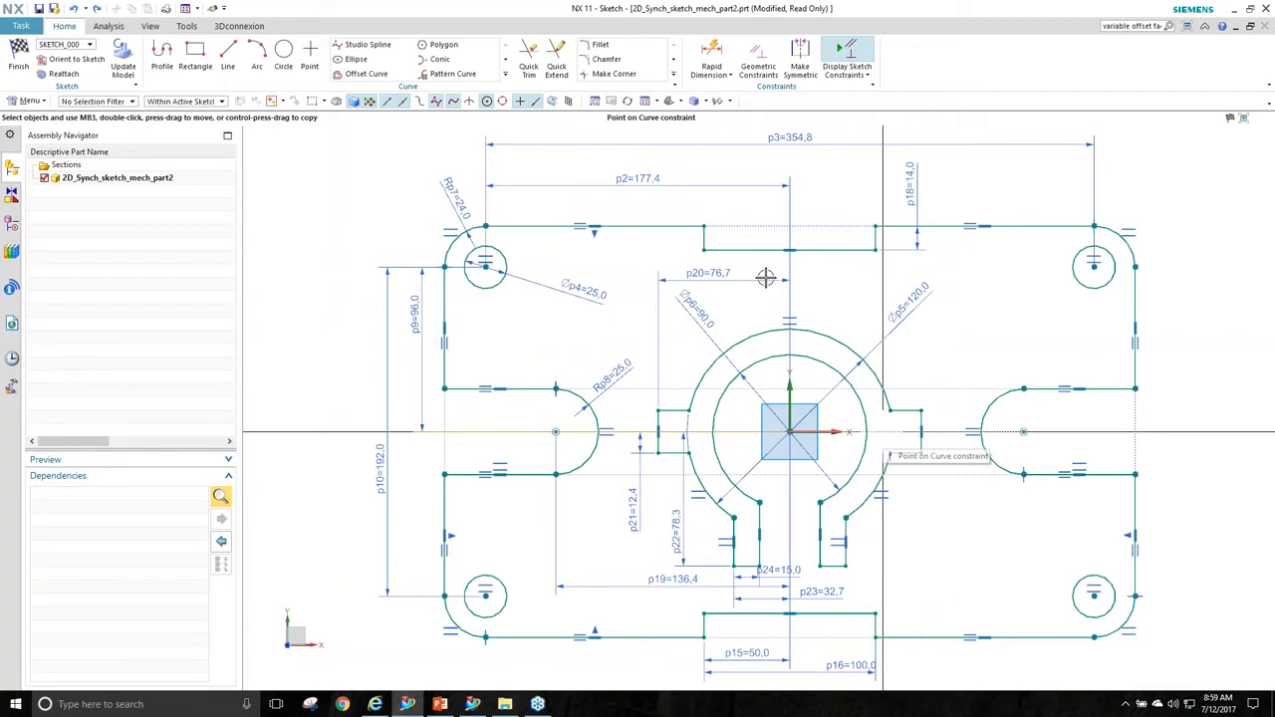
click(19, 55)
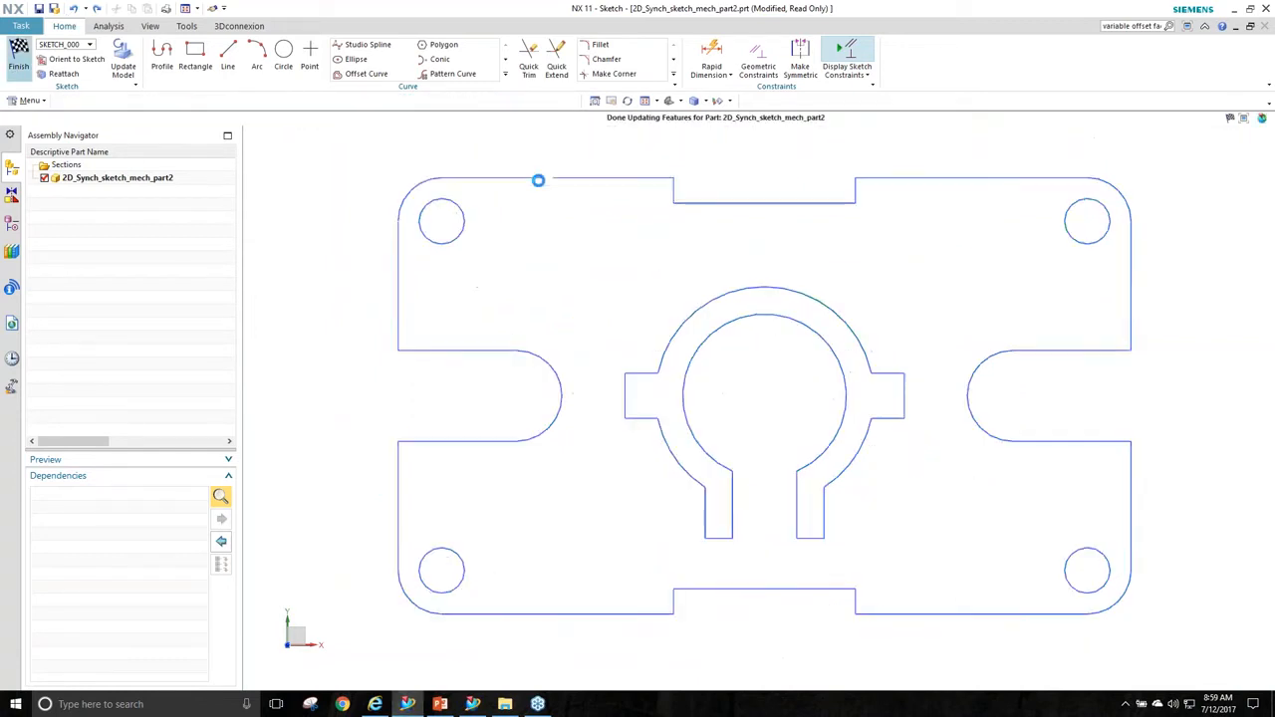
Switch to the open part BlankPart.prt.
key(ctrl+Tab)
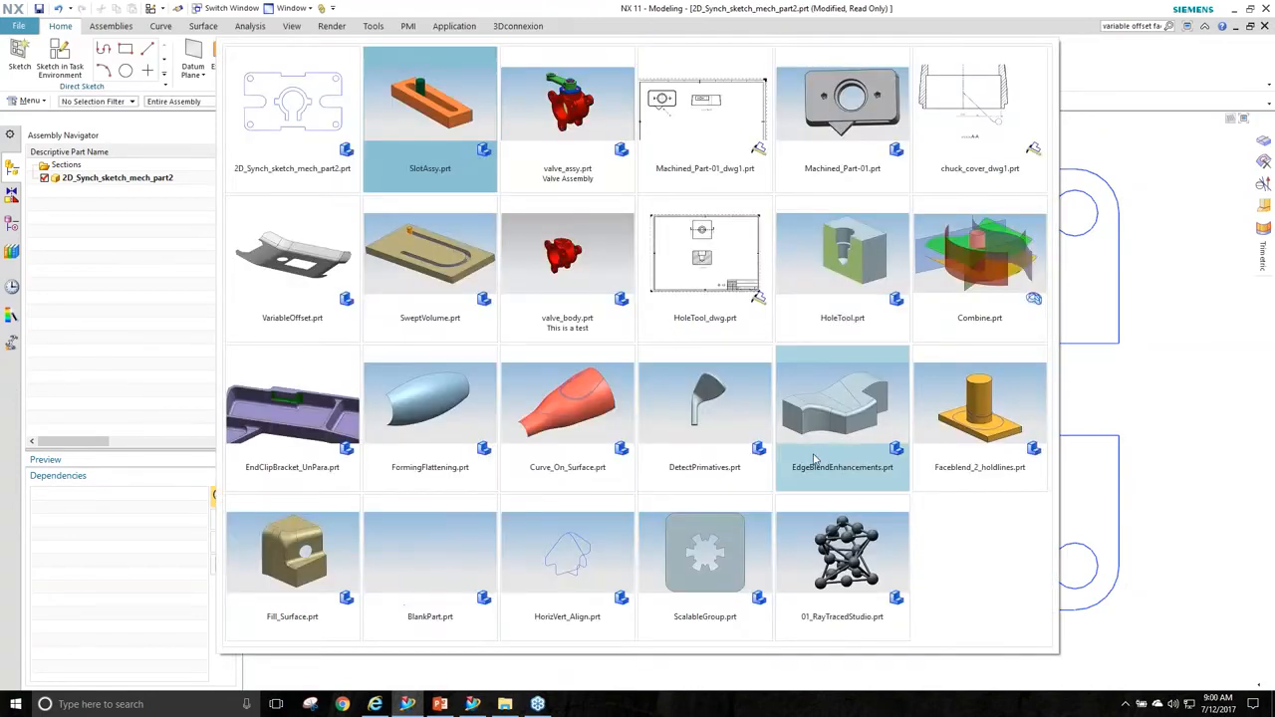
click(424, 564)
shift+middle_drag(772, 459, 764, 446)
mouse_move(757, 330)
shift+middle_down()
mouse_move(802, 425)
mouse_move(643, 367)
mouse_move(471, 257)
shift+middle_up()
Try defining a new sketch with the plane method switched from Inferred to New Plane, and cancel its creation.
click(72, 62)
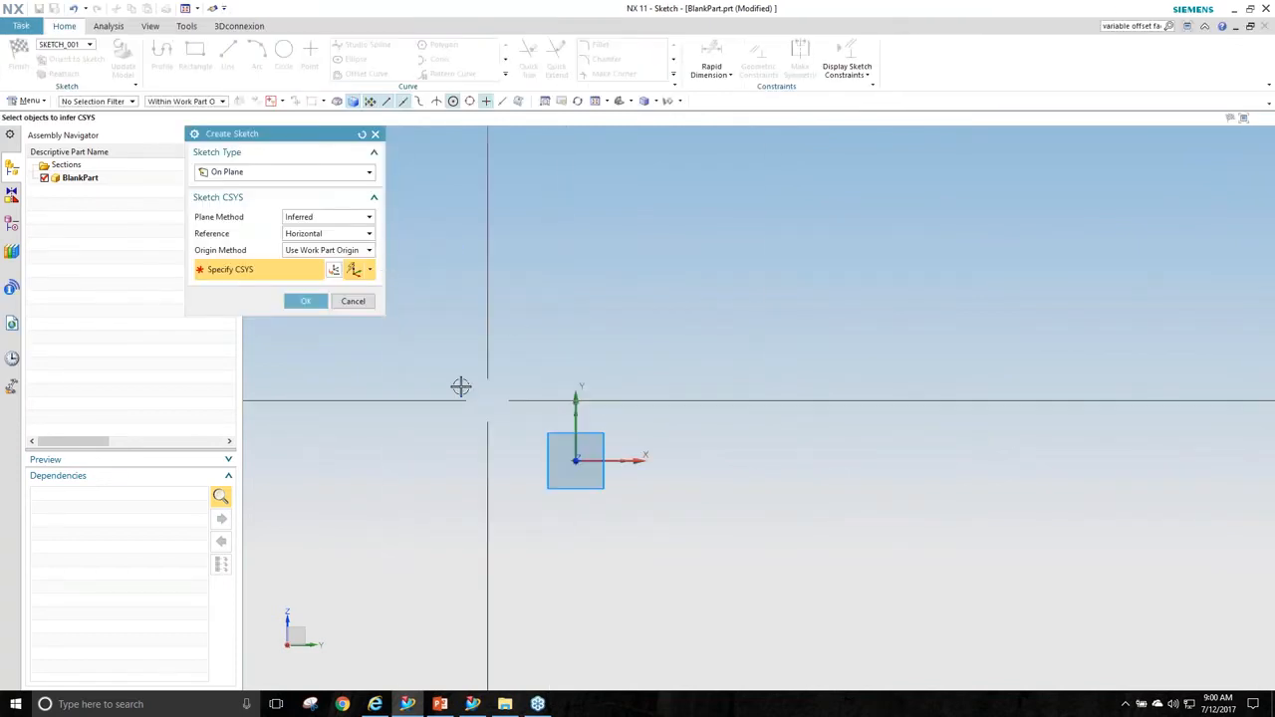
click(590, 453)
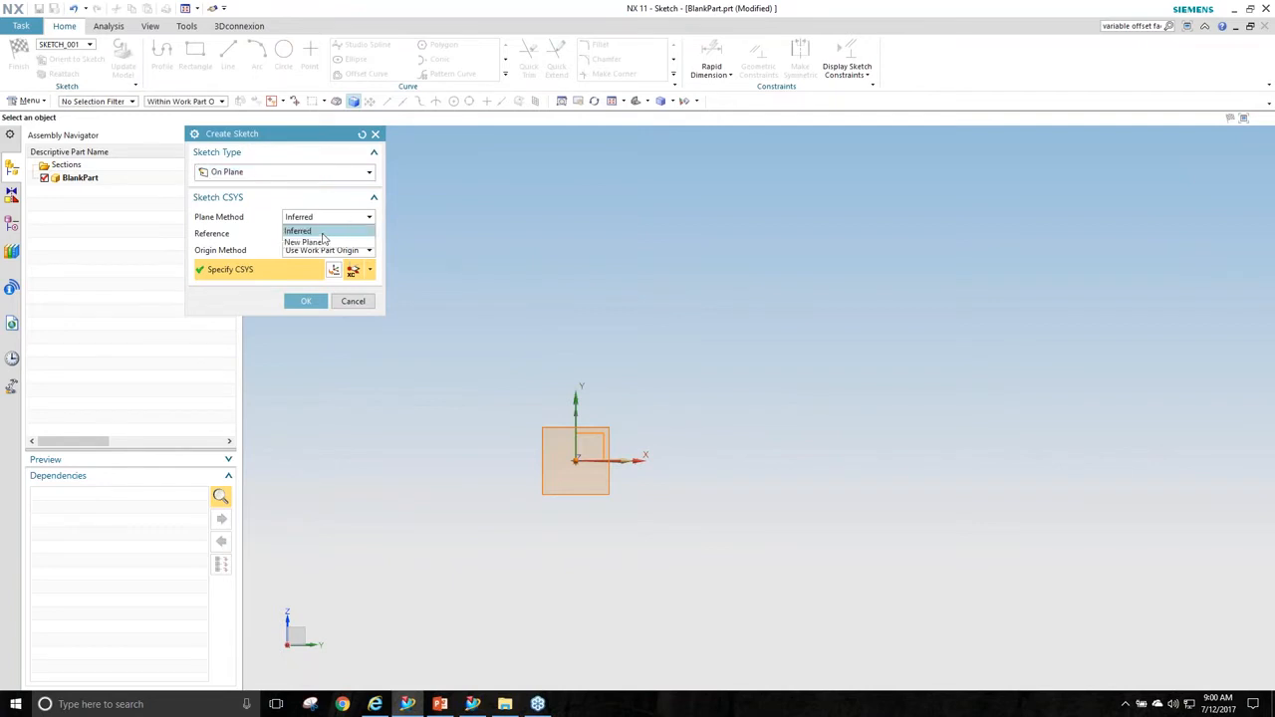
click(316, 244)
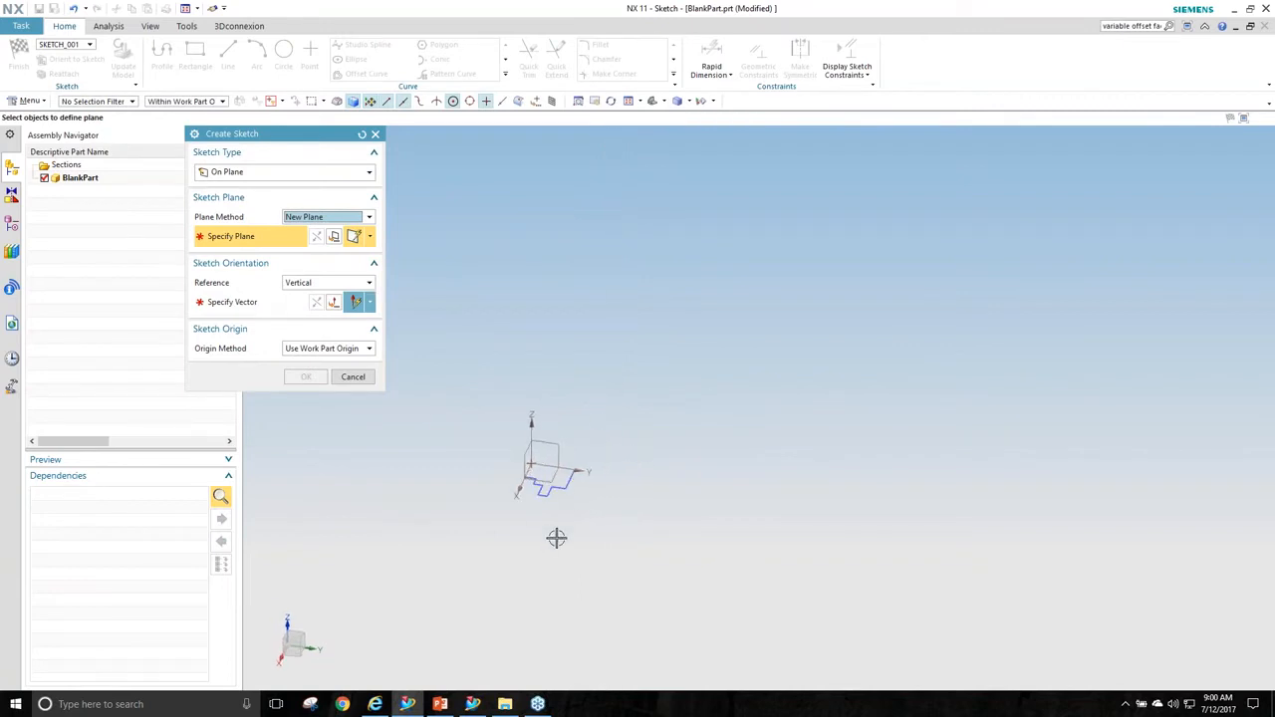
click(353, 376)
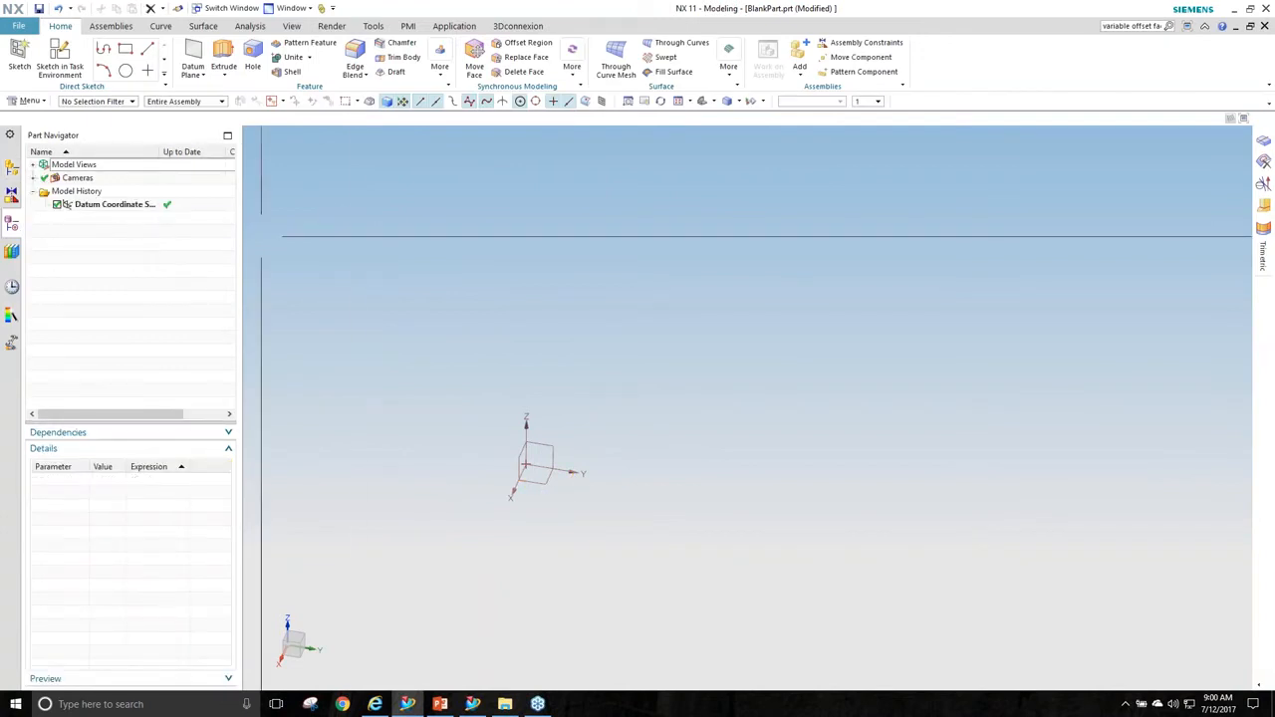
Create a task environment sketch on the YZ plane of the datum coordinate system, using the Inferred plane method and Horizontal reference.
click(60, 59)
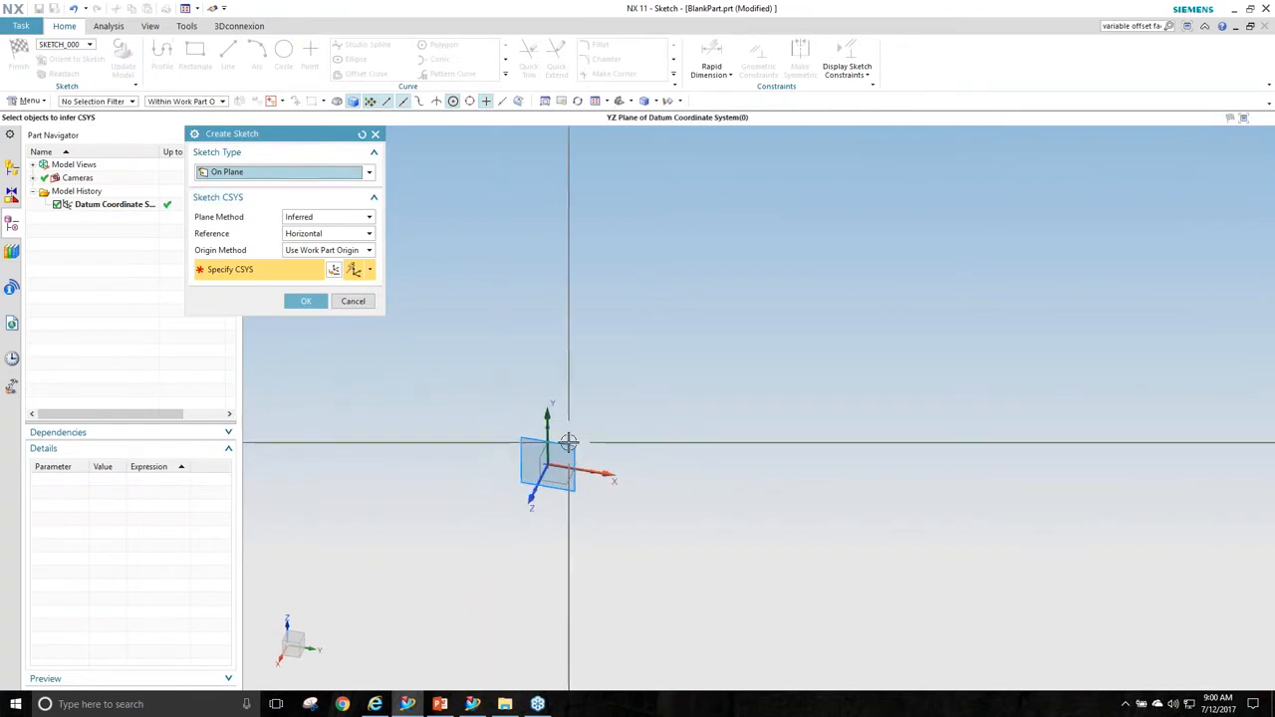
click(570, 444)
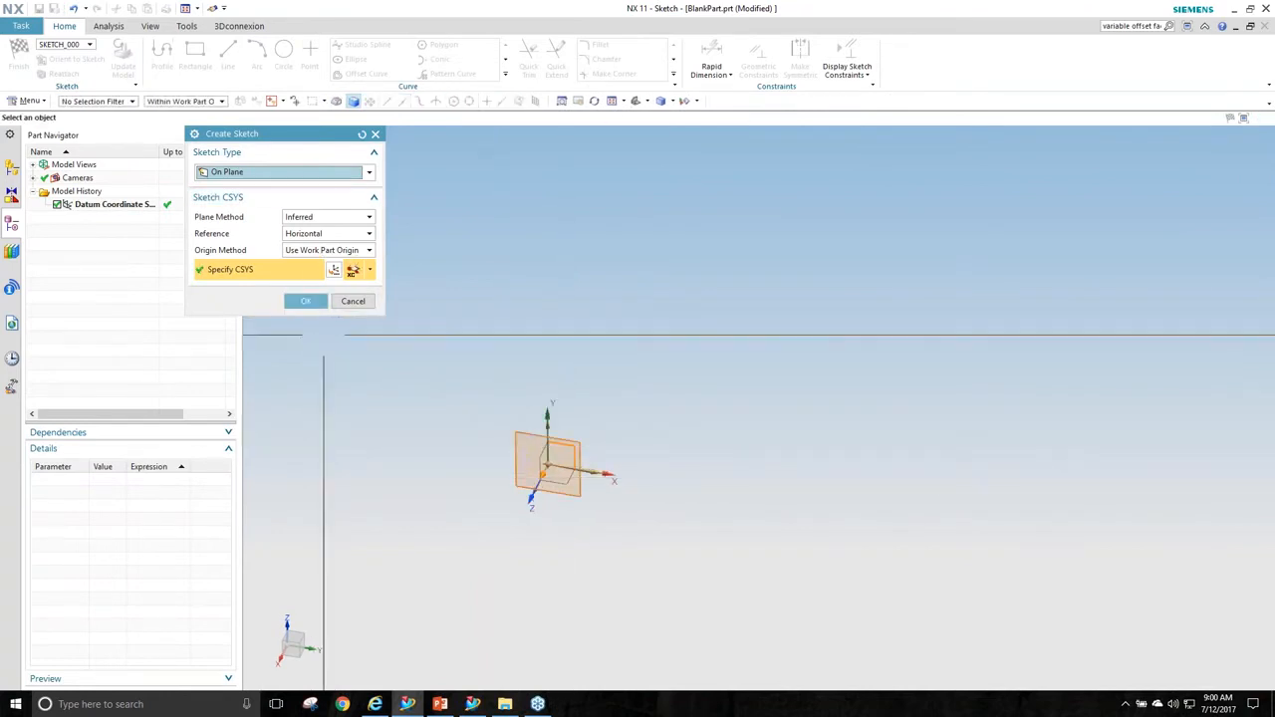
click(306, 302)
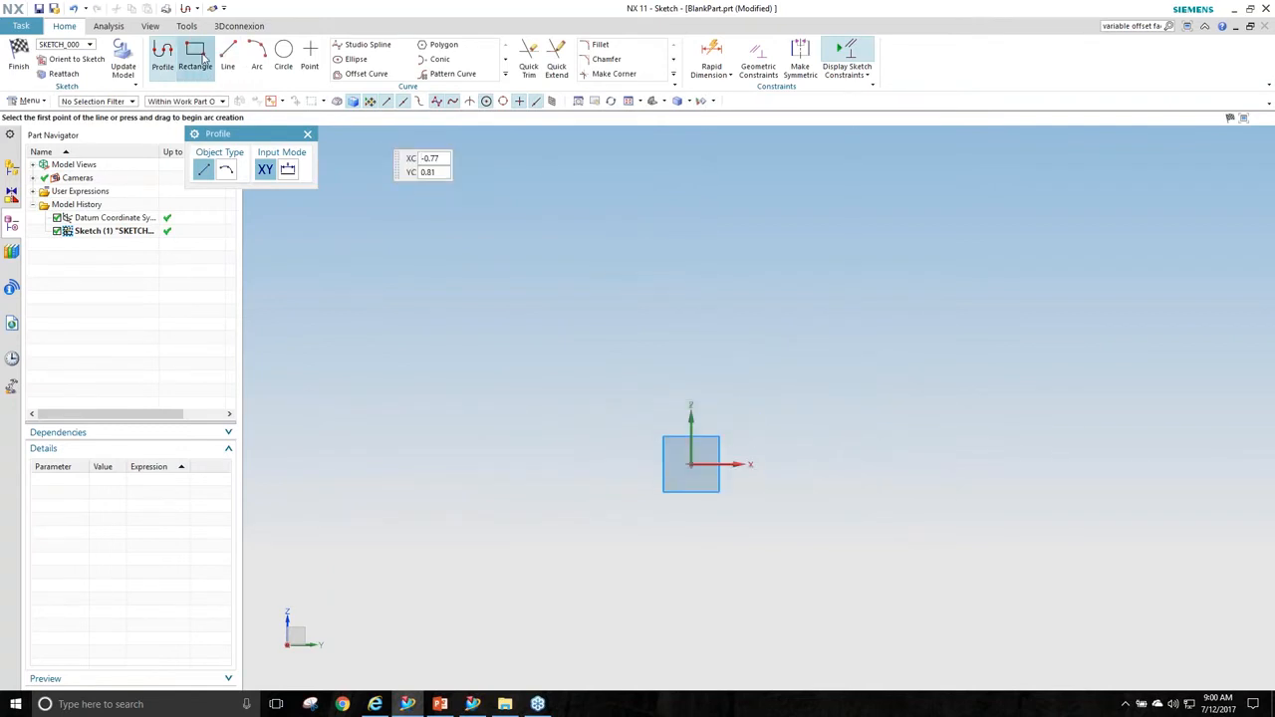
Sketch an open stepped profile of six alternating horizontal and vertical lines, starting above the origin with a top line about 0.3 long.
click(691, 306)
click(822, 306)
click(823, 355)
click(778, 356)
click(778, 413)
click(885, 413)
click(886, 473)
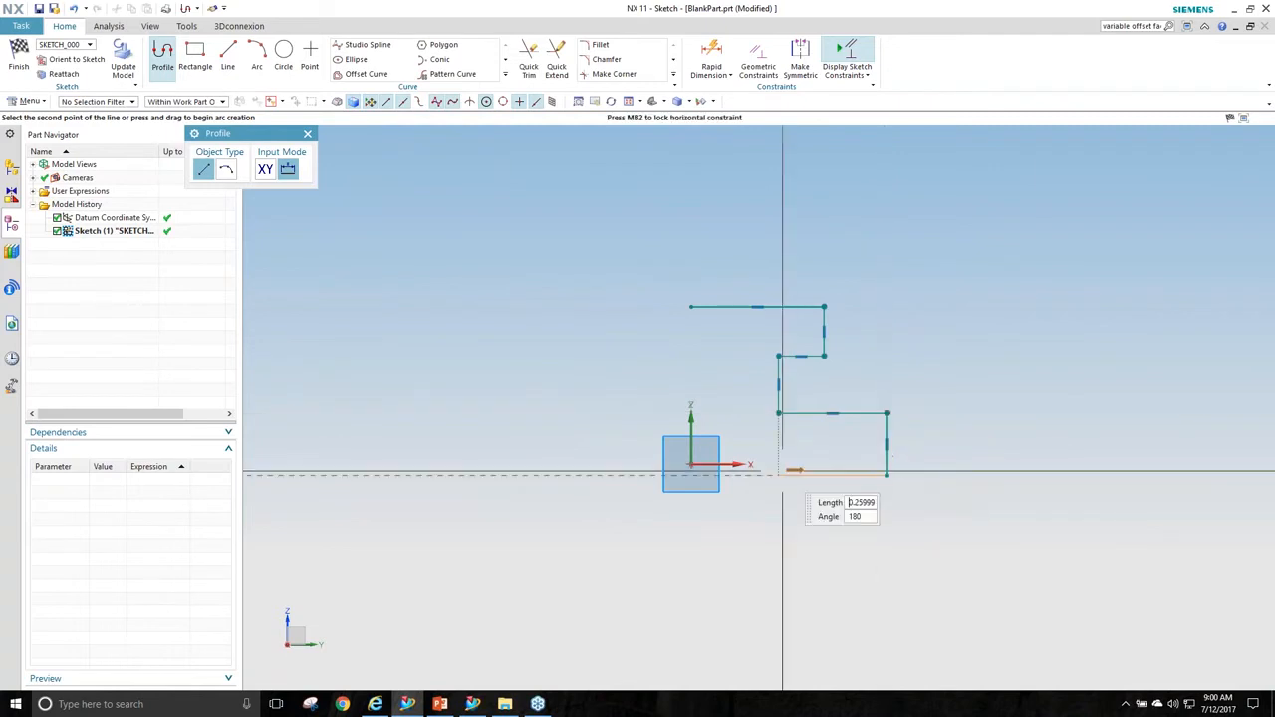
middle_click(678, 311)
click(690, 306)
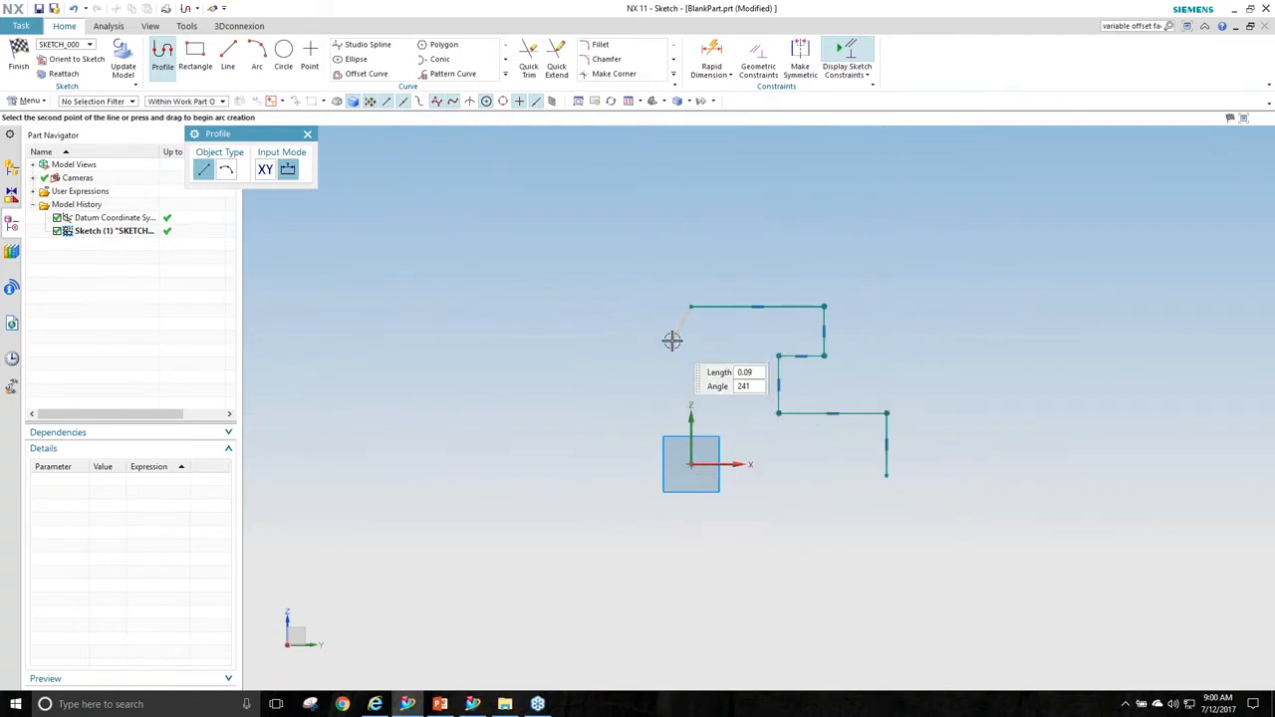
key(Escape)
key(Escape)
Constrain the top line's start point onto the vertical sketch axis and the profile's lowest endpoint onto the horizontal axis.
click(690, 307)
click(690, 415)
click(714, 392)
click(884, 476)
click(740, 465)
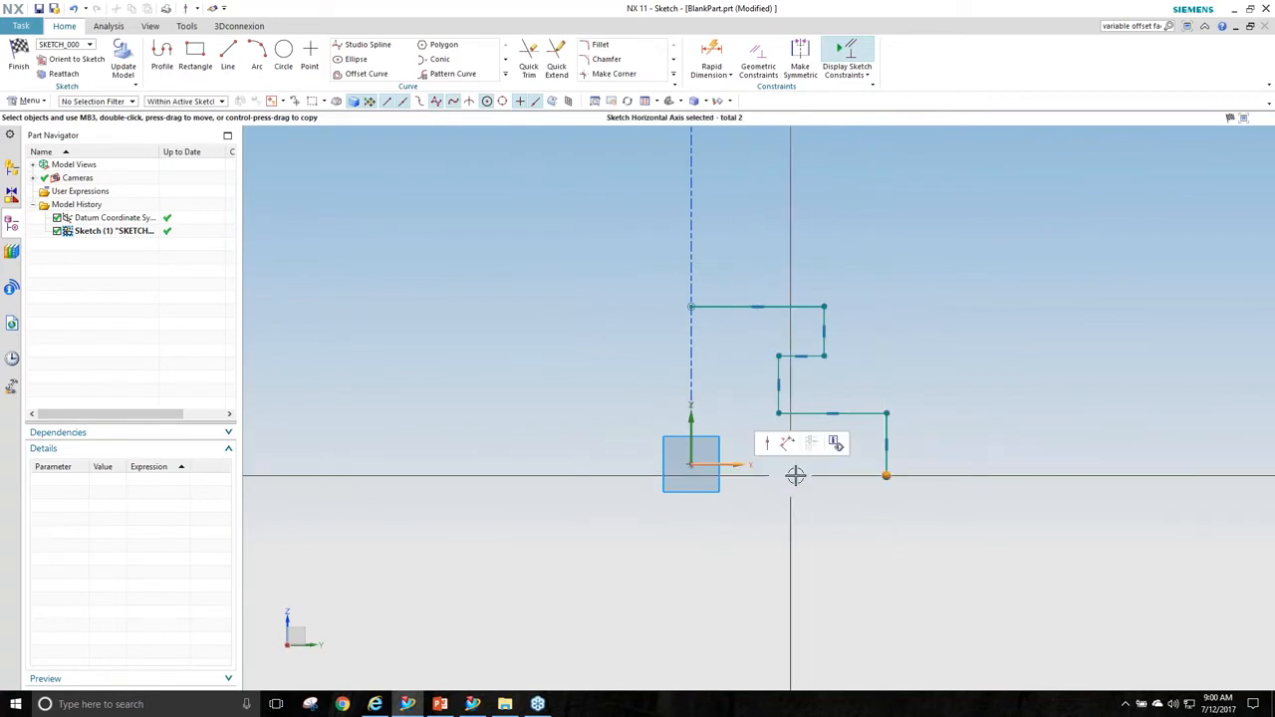
click(767, 443)
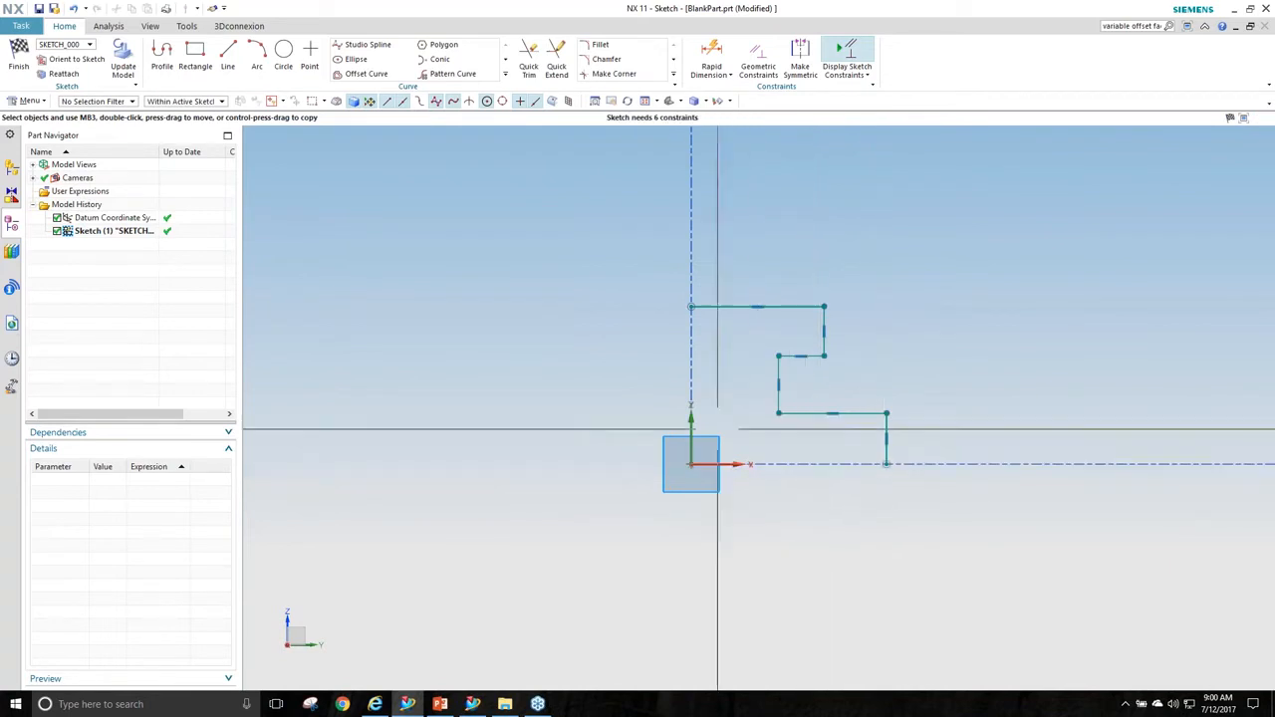
Dimension the profile's top horizontal line with Rapid Dimension and set its length to 32.
click(711, 65)
click(762, 306)
click(758, 270)
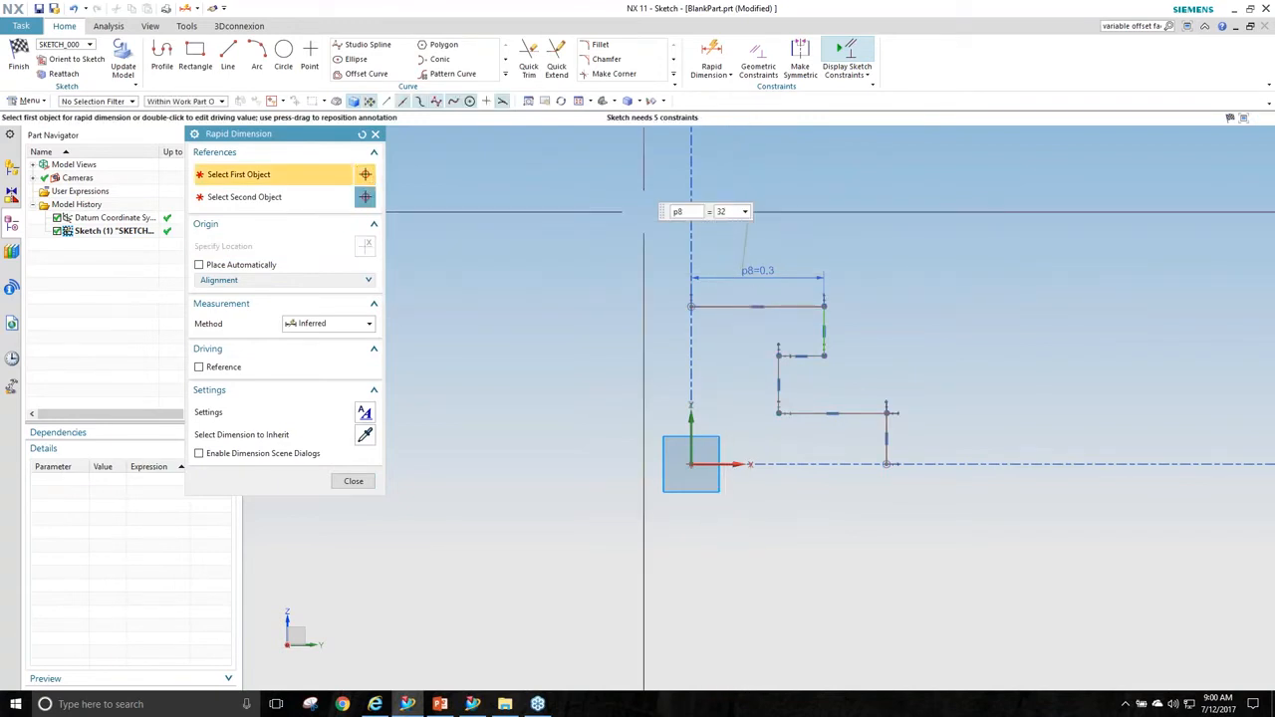
double_click(722, 211)
scroll(701, 397, down, 5)
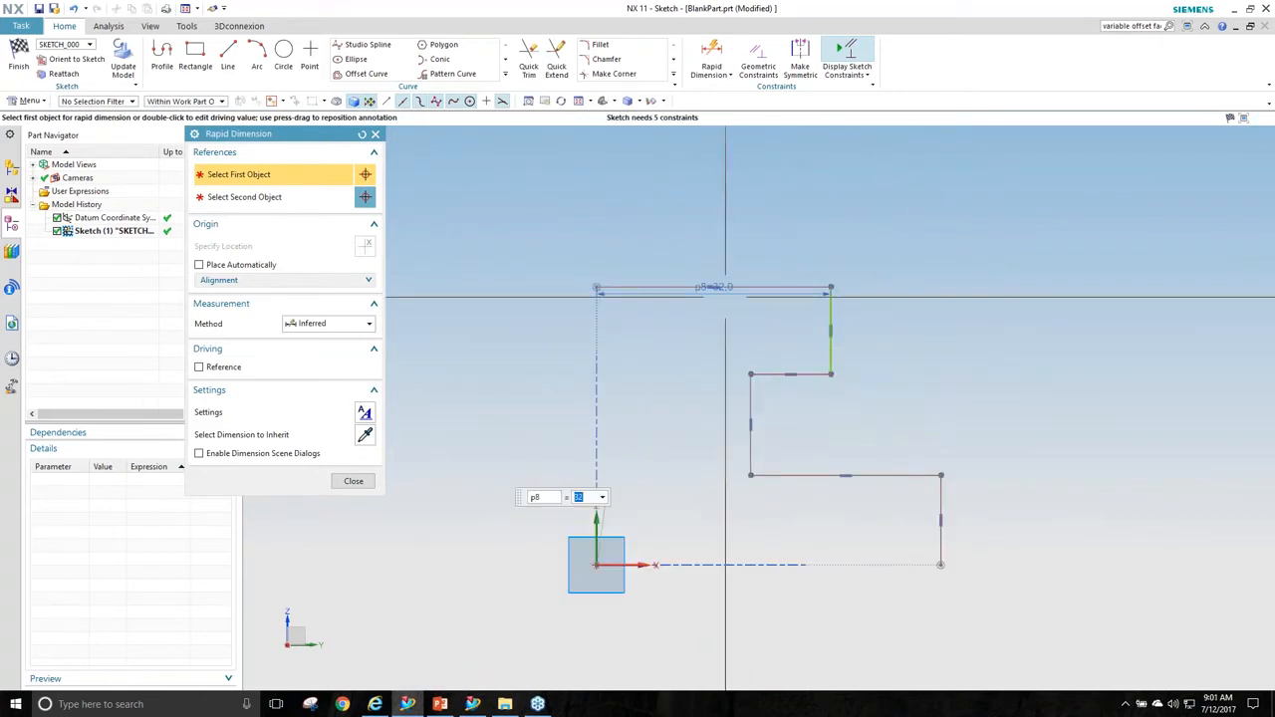
key(Return)
Dimension the lengths of the upper vertical line and the short horizontal step line below it.
click(832, 321)
click(871, 322)
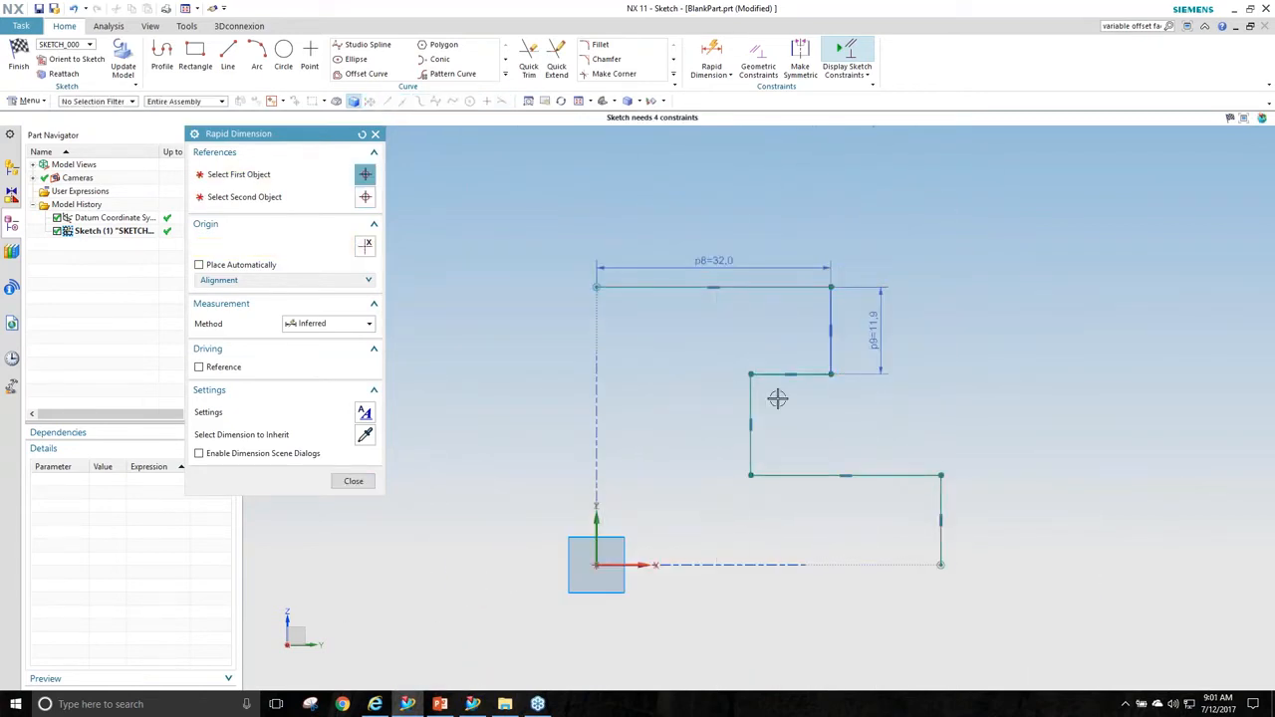
click(803, 374)
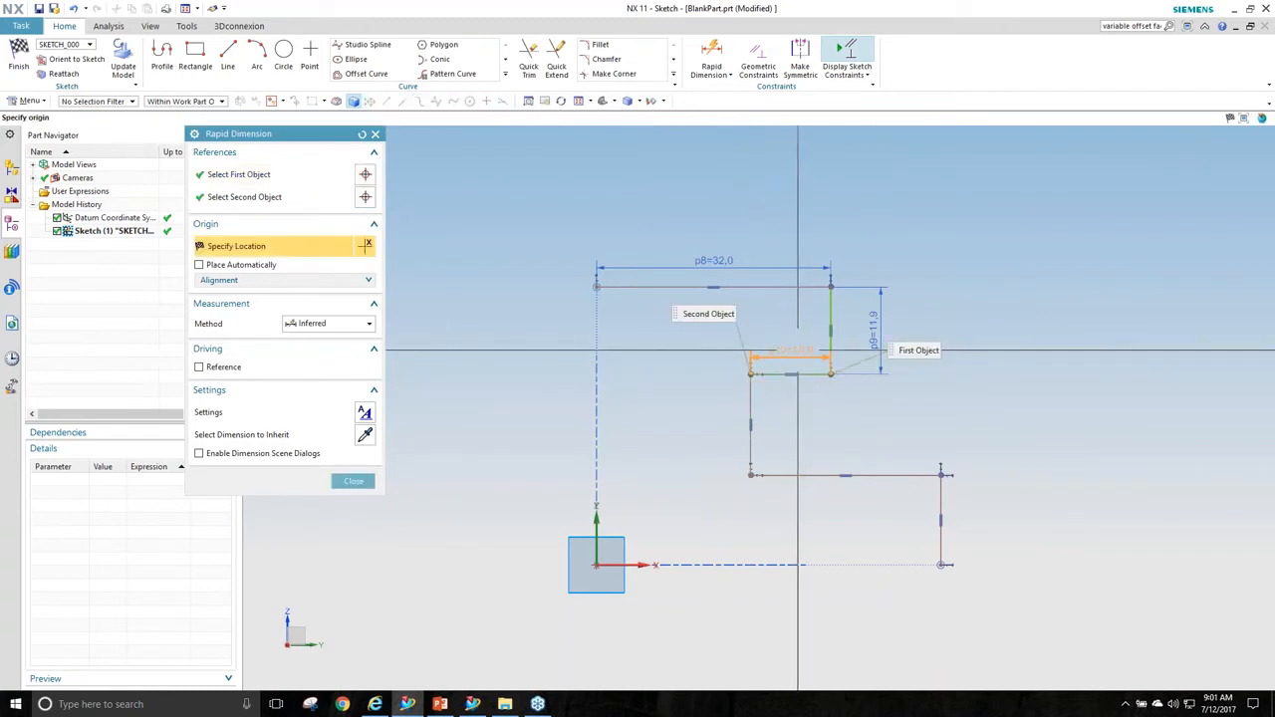
click(802, 353)
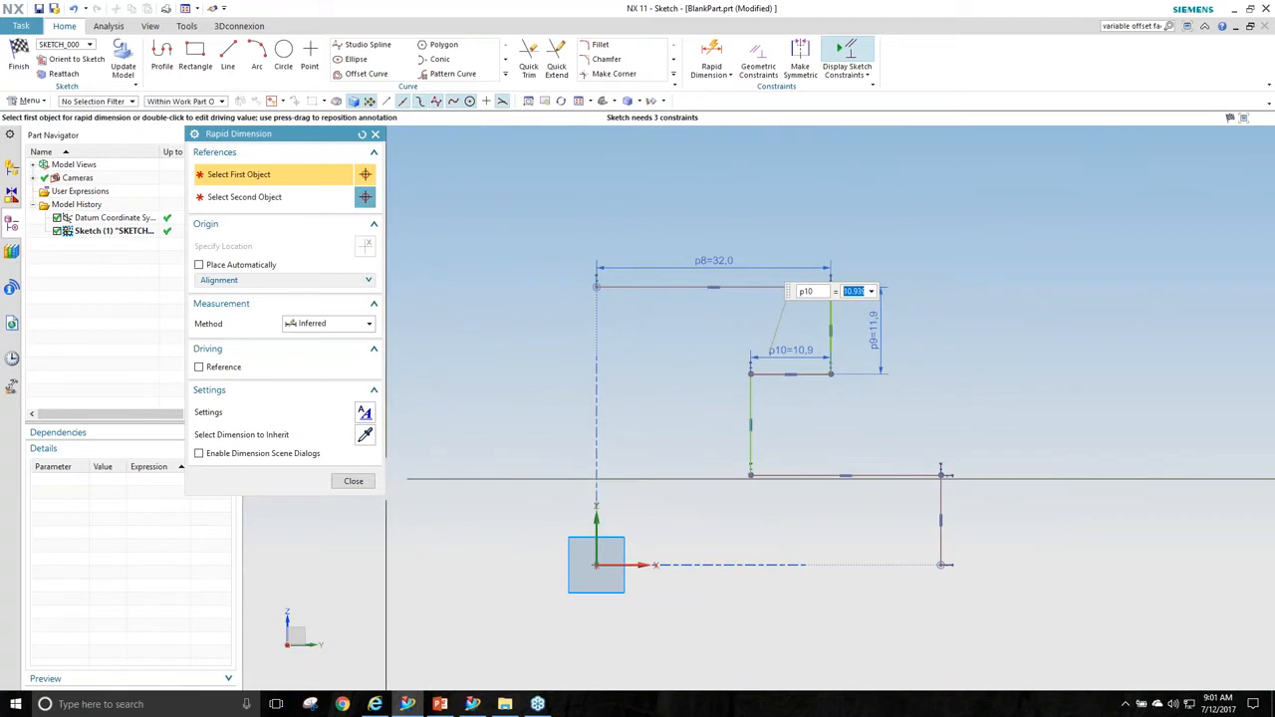
Finish the stepped profile sketch and switch to the HorizVert_Align.prt part.
key(Escape)
scroll(854, 444, up, 3)
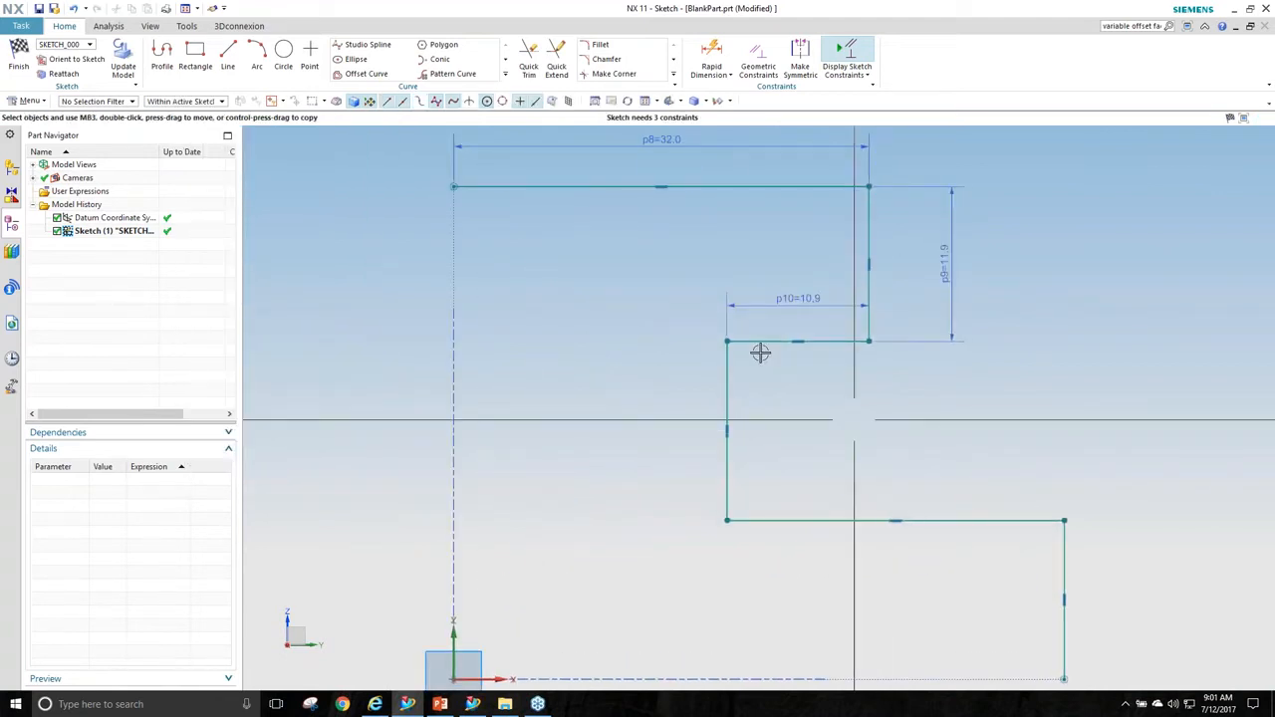
click(18, 58)
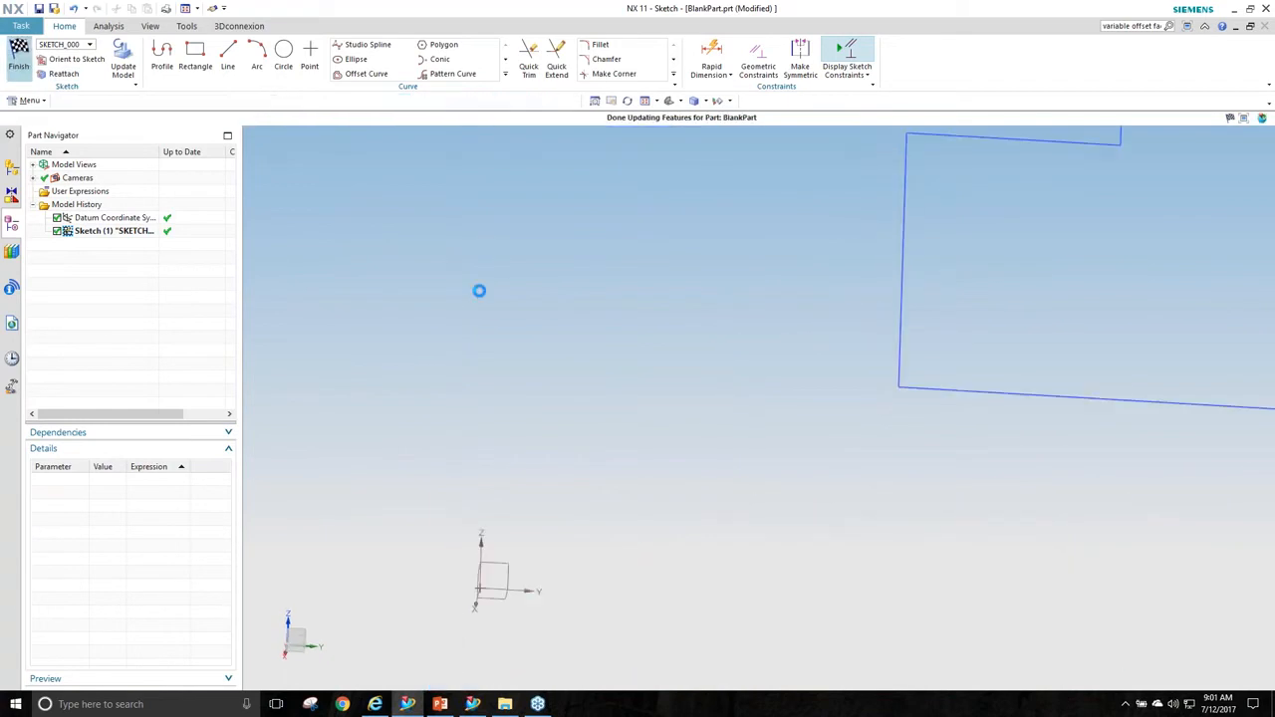
key(ctrl+Tab)
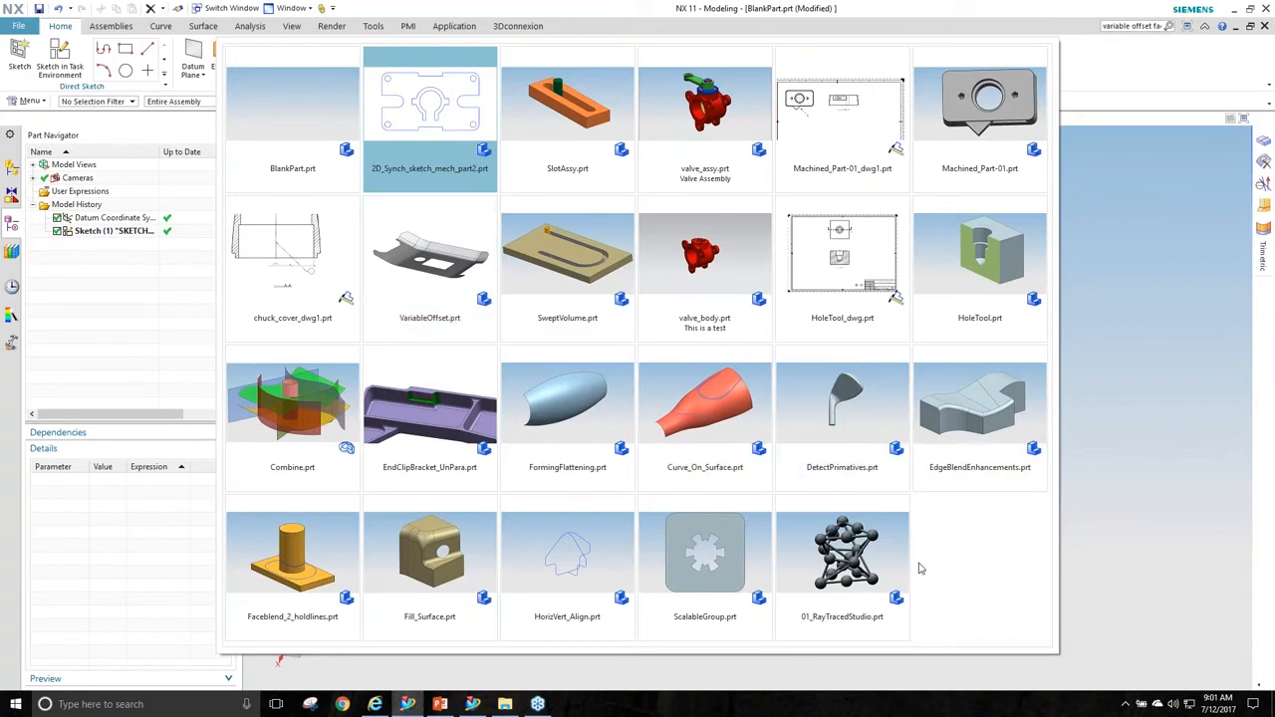
click(548, 569)
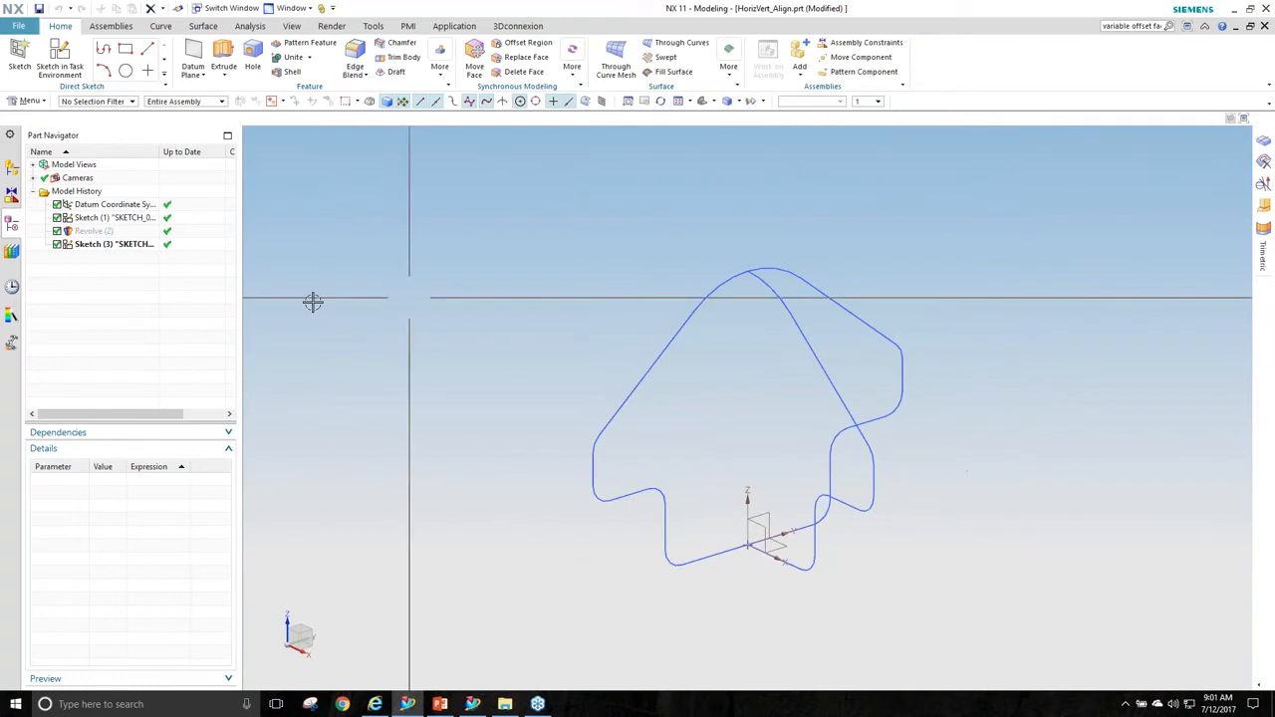
Show the hidden Revolve (2) body together with its sketch curves.
click(14, 192)
click(11, 223)
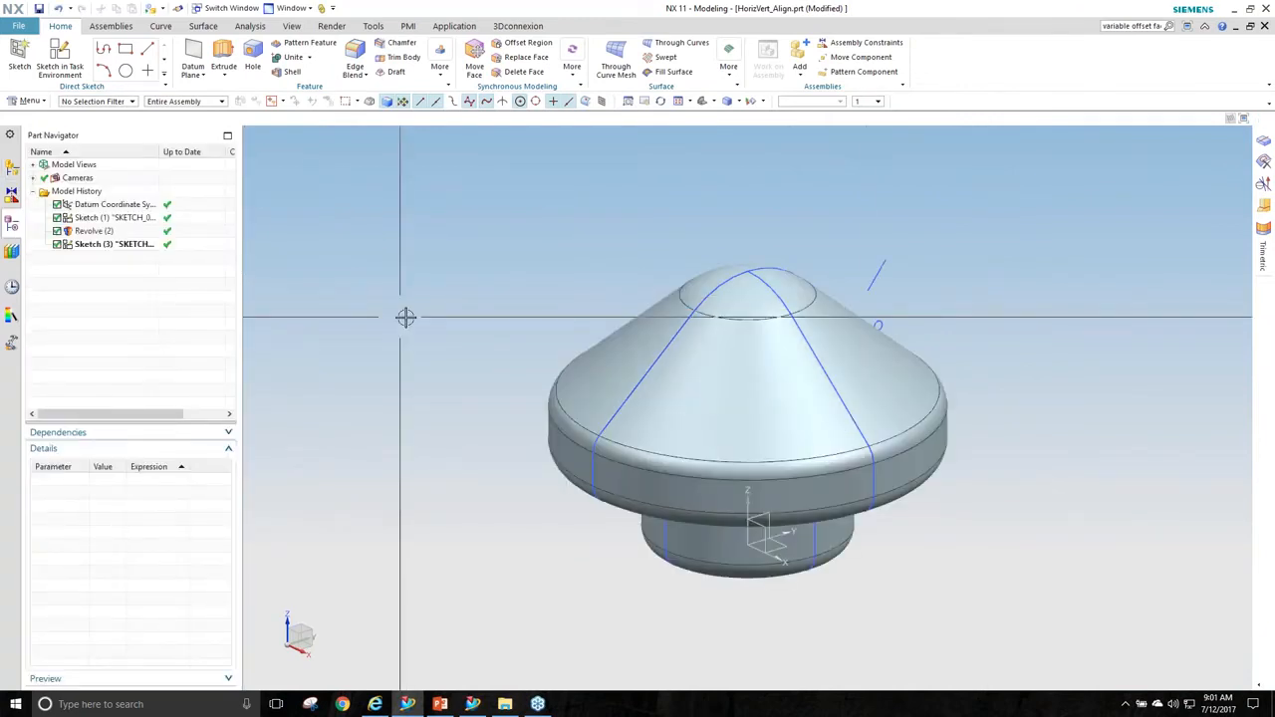
middle_drag(1025, 347, 855, 323)
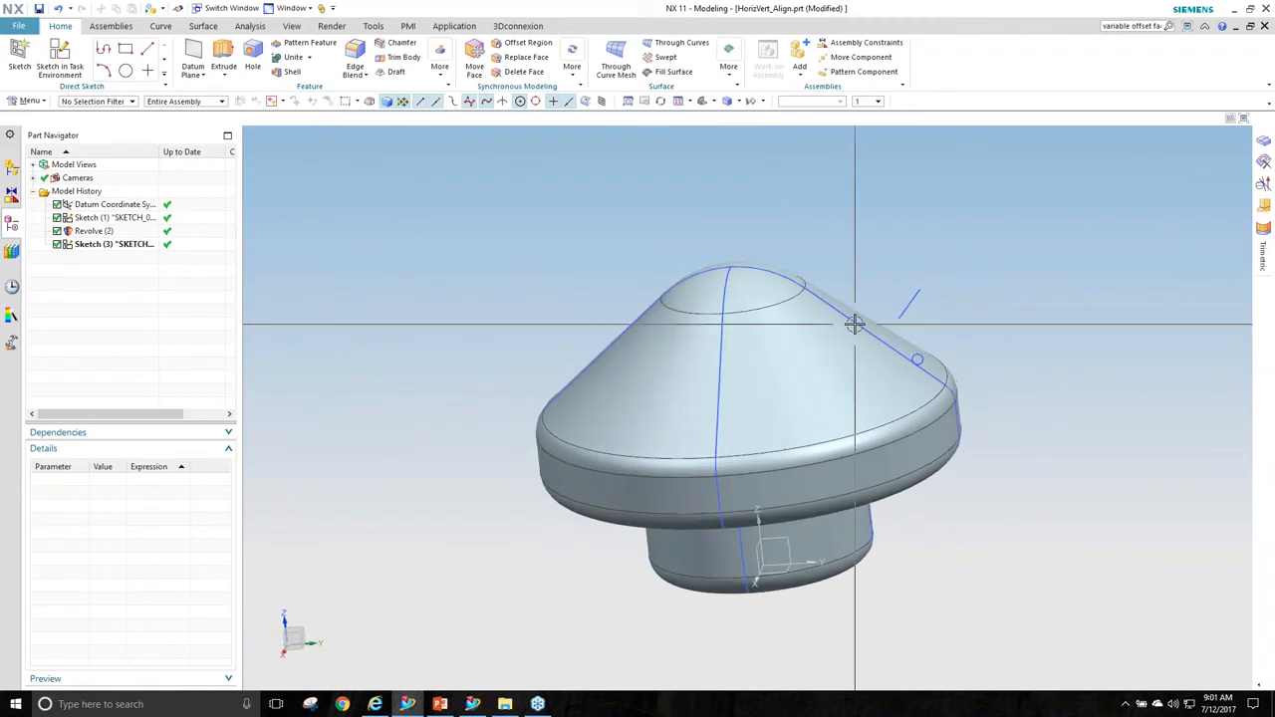
double_click(719, 352)
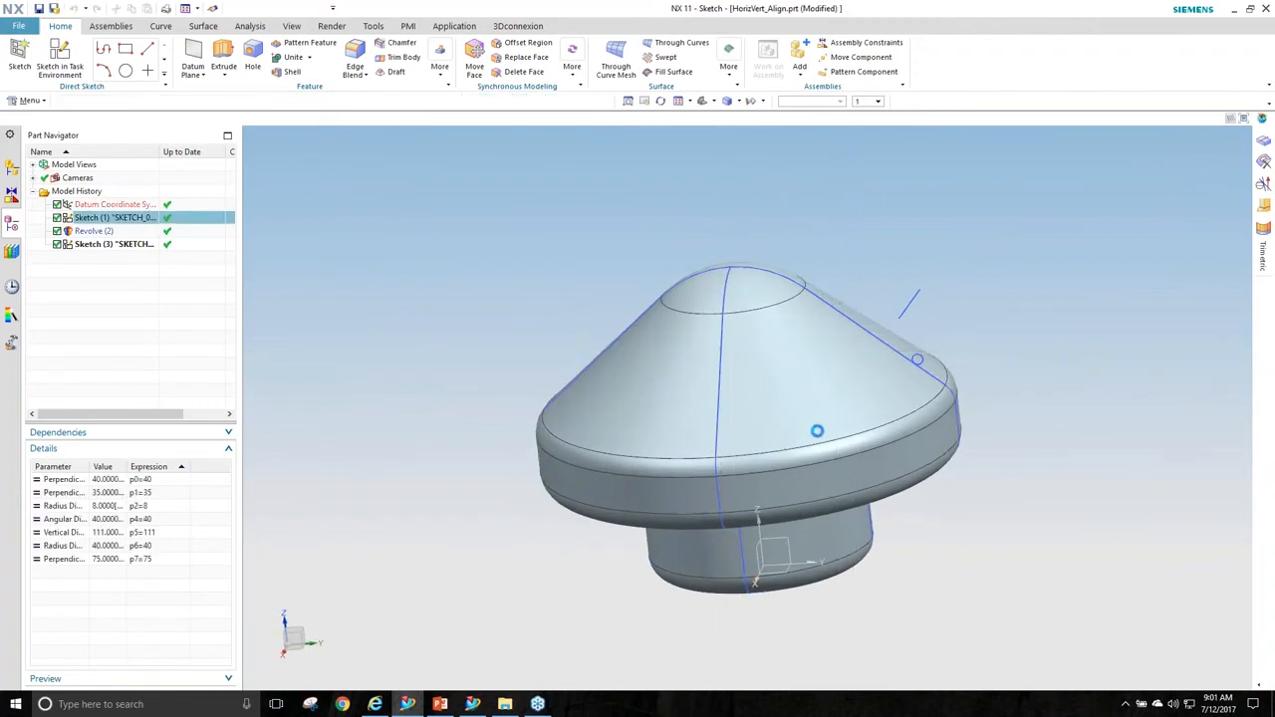
scroll(996, 438, up, 4)
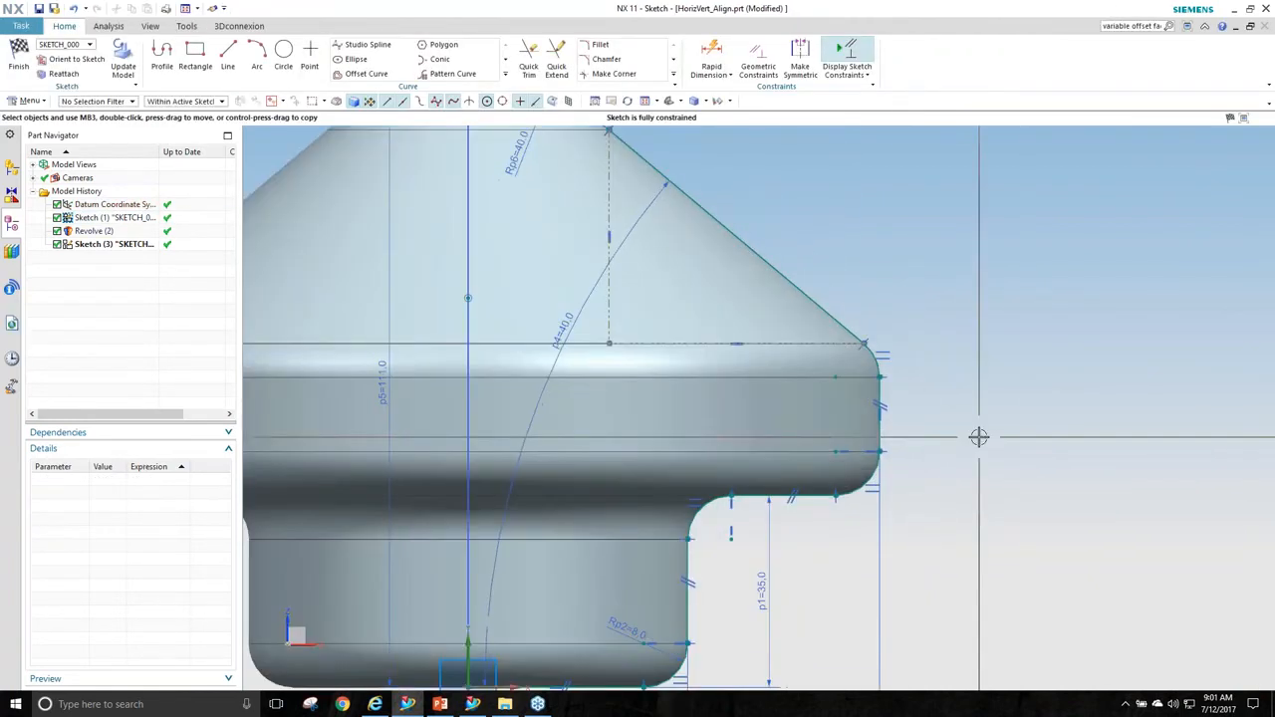
scroll(1001, 436, down, 1)
middle_drag(1001, 436, 848, 341)
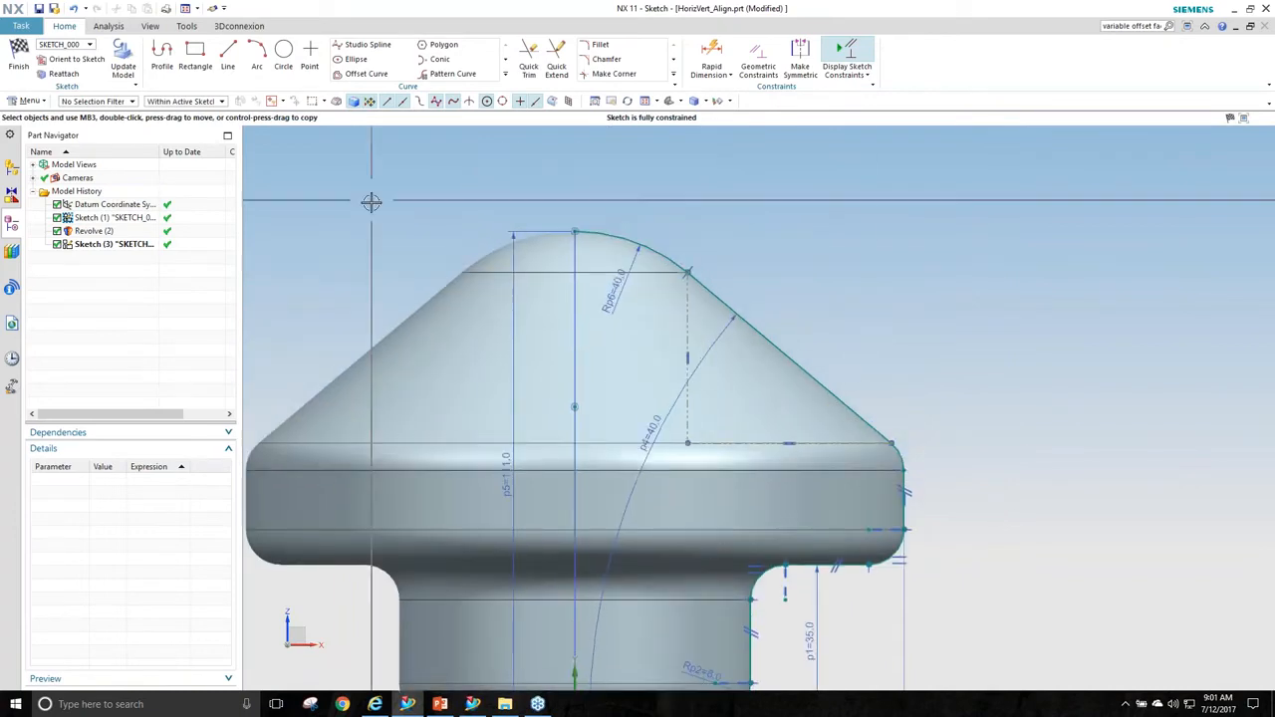
click(19, 57)
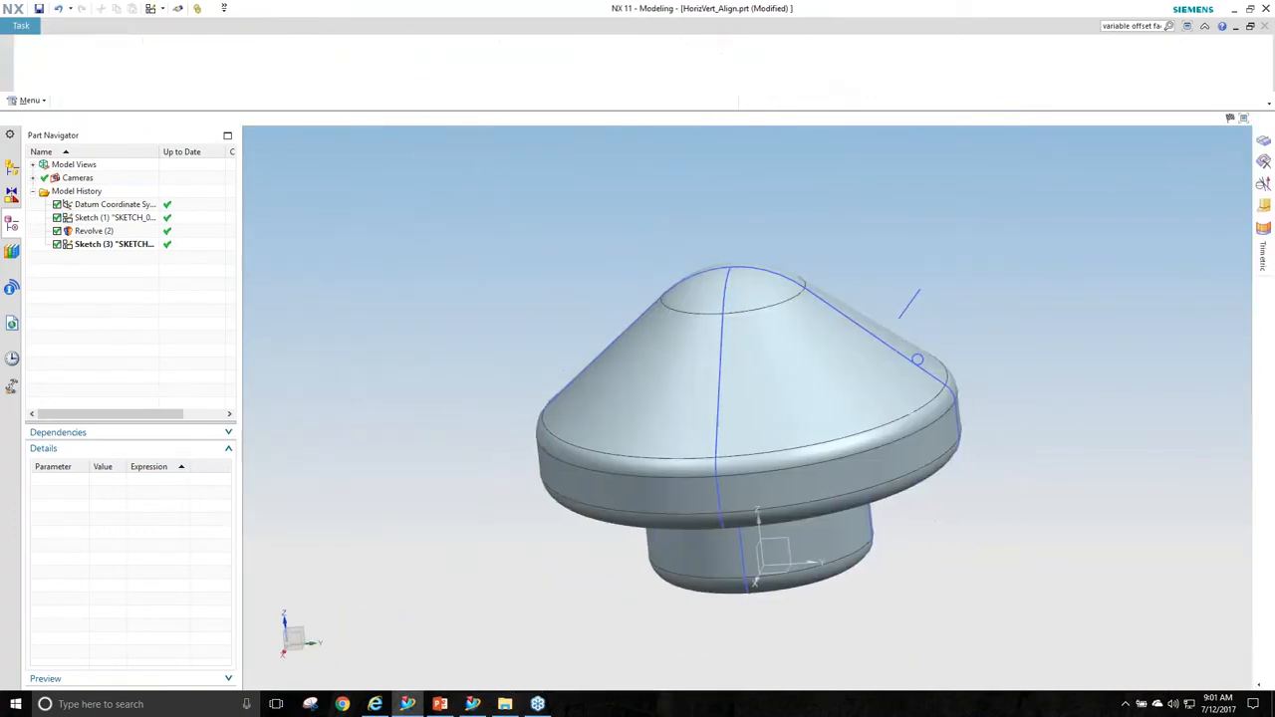
Open SKETCH_001 on the revolved body for editing and examine the constraints tying its line and small circle to the profile.
double_click(721, 329)
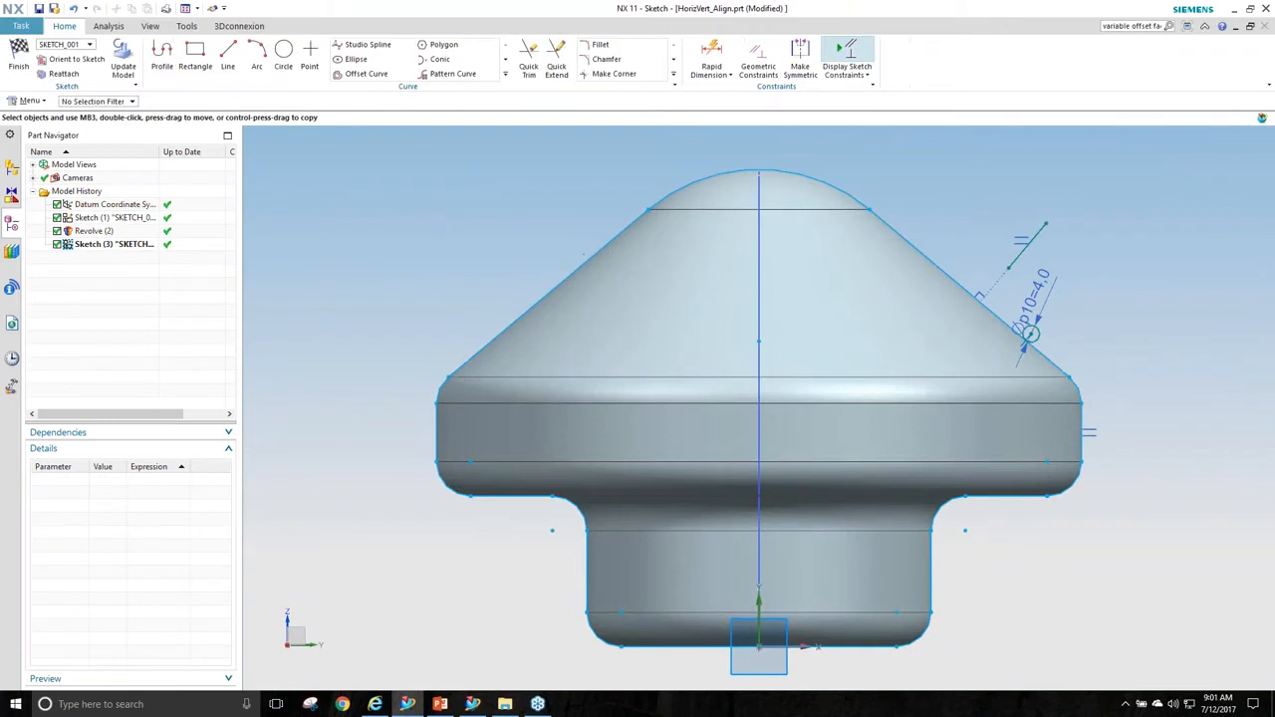
scroll(768, 389, up, 5)
shift+middle_drag(825, 371, 886, 461)
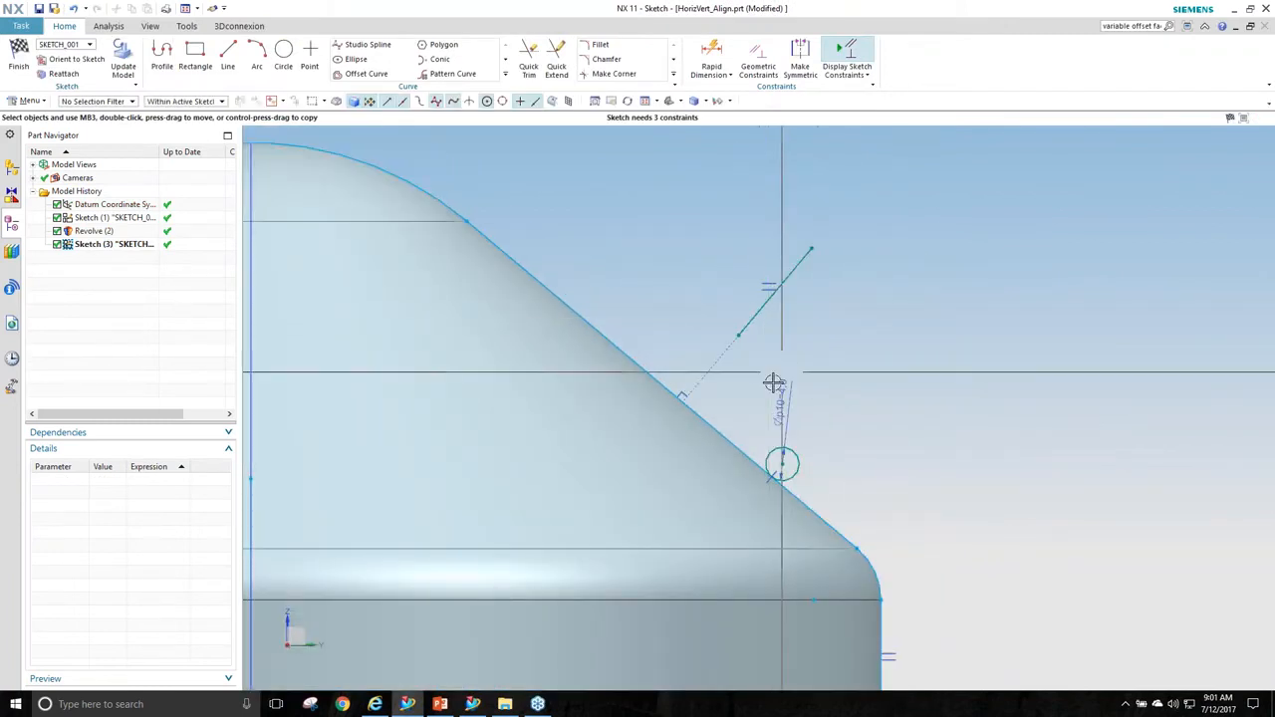
scroll(742, 393, up, 2)
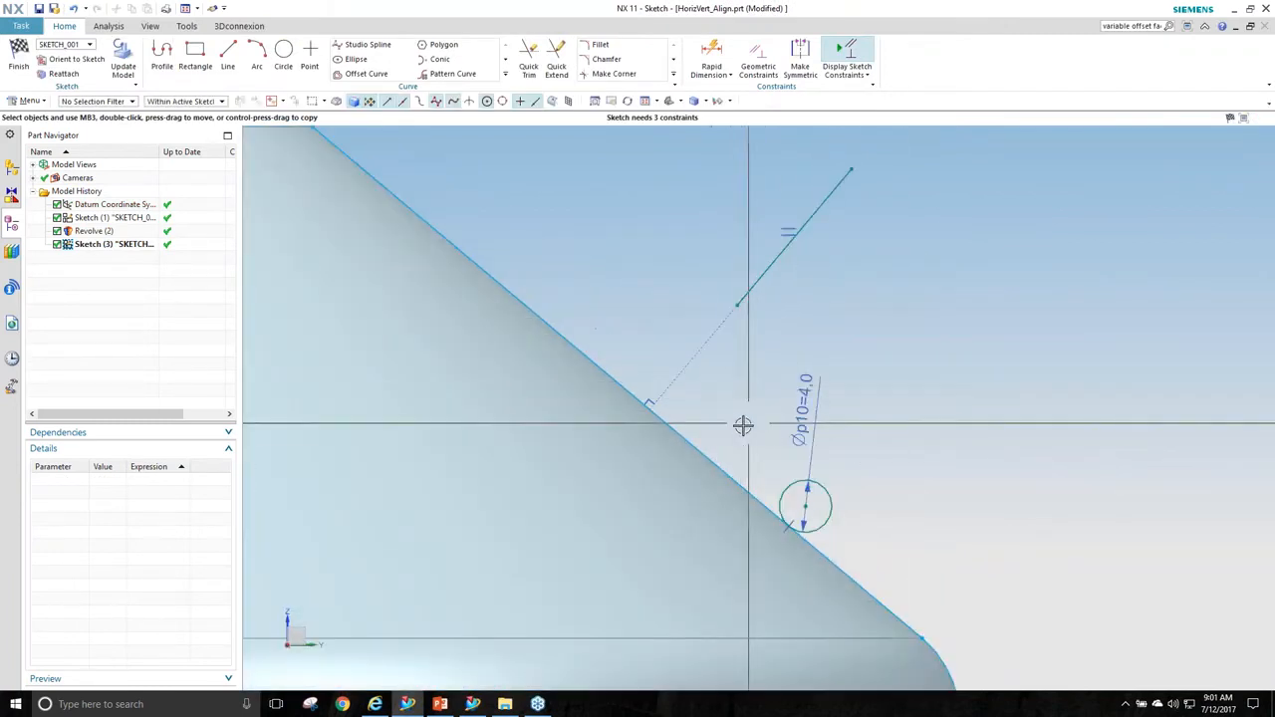
drag(651, 396, 653, 402)
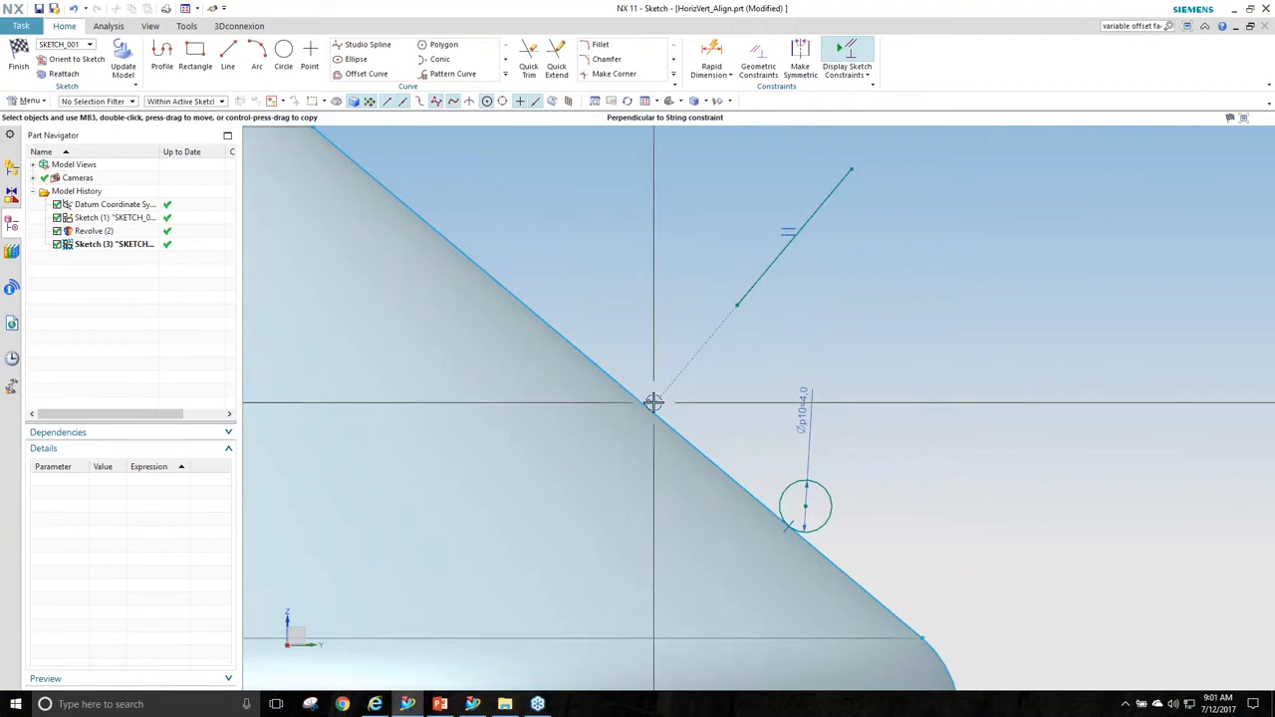
mouse_move(693, 405)
mouse_down()
mouse_move(805, 510)
mouse_move(797, 523)
mouse_up()
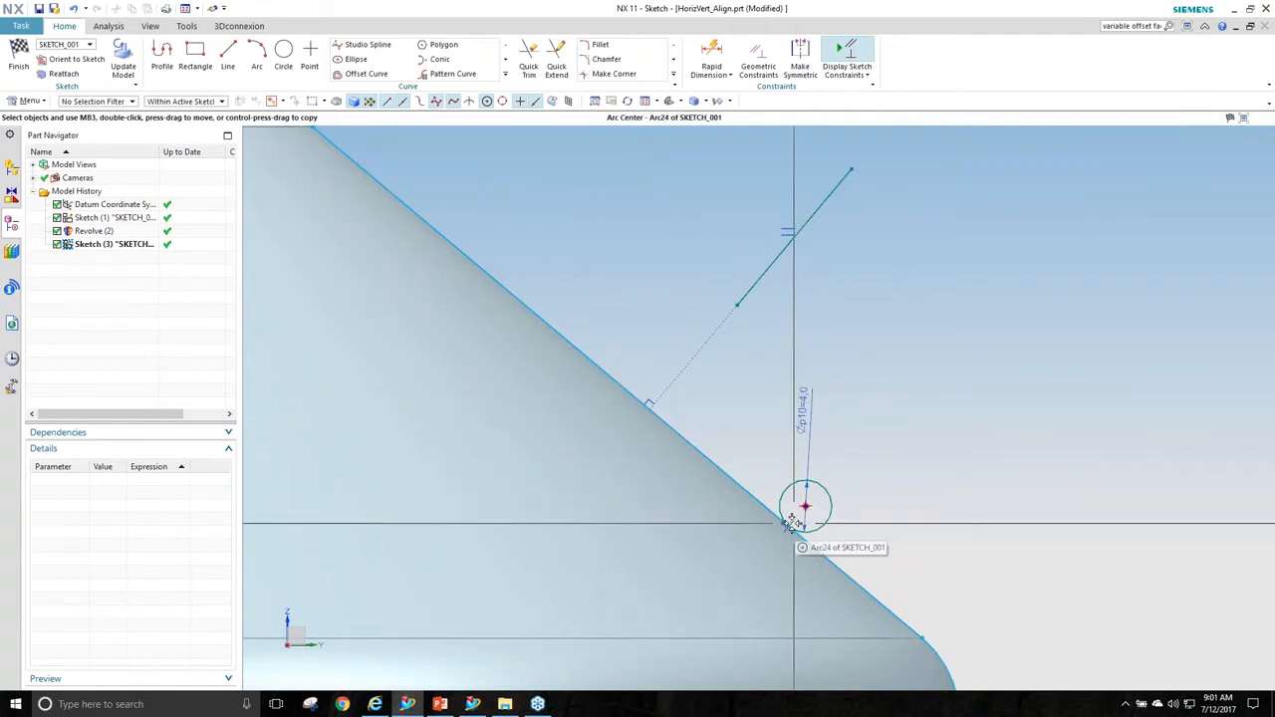
Slide the diameter 4 circle along the profile outline to the underside of the flange and back to the sloped edge.
scroll(792, 524, down, 4)
scroll(780, 285, up, 4)
mouse_move(802, 239)
mouse_down()
mouse_move(839, 242)
mouse_move(805, 222)
mouse_move(897, 289)
mouse_up()
drag(947, 458, 855, 545)
drag(671, 574, 611, 618)
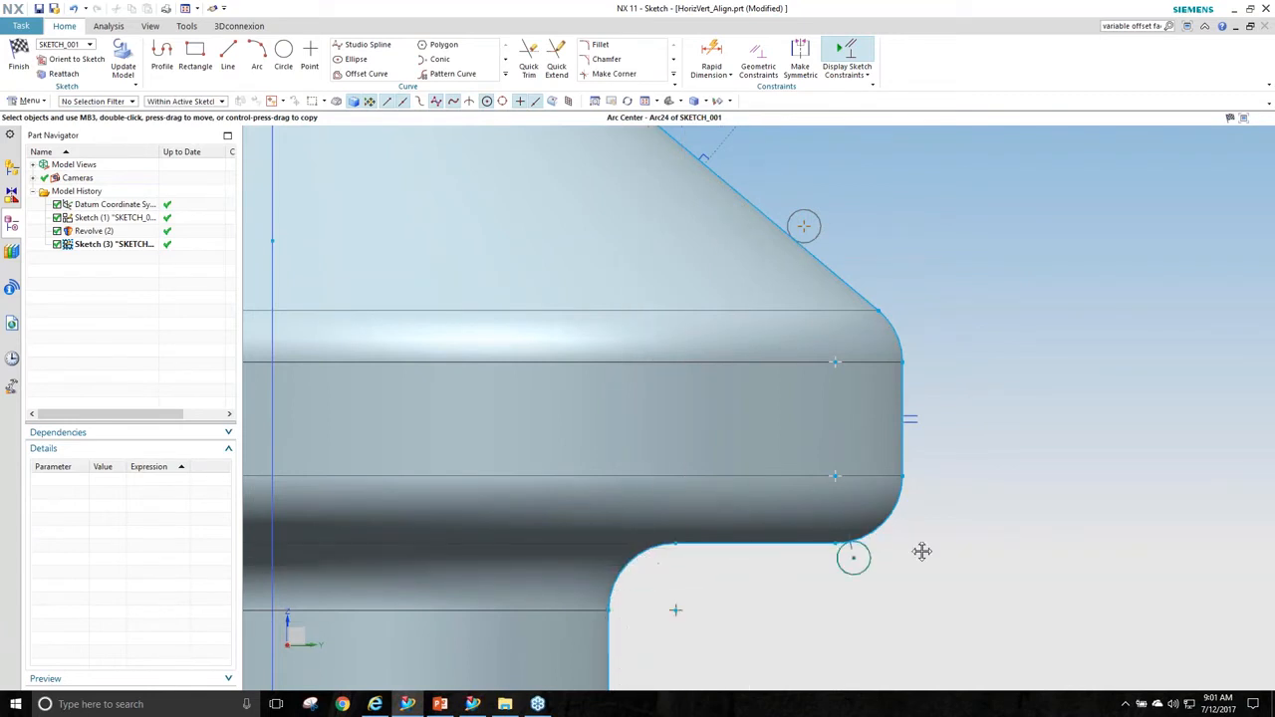
mouse_move(972, 469)
mouse_down()
mouse_move(953, 305)
mouse_move(832, 227)
mouse_up()
scroll(956, 345, down, 3)
shift+middle_drag(919, 309, 890, 315)
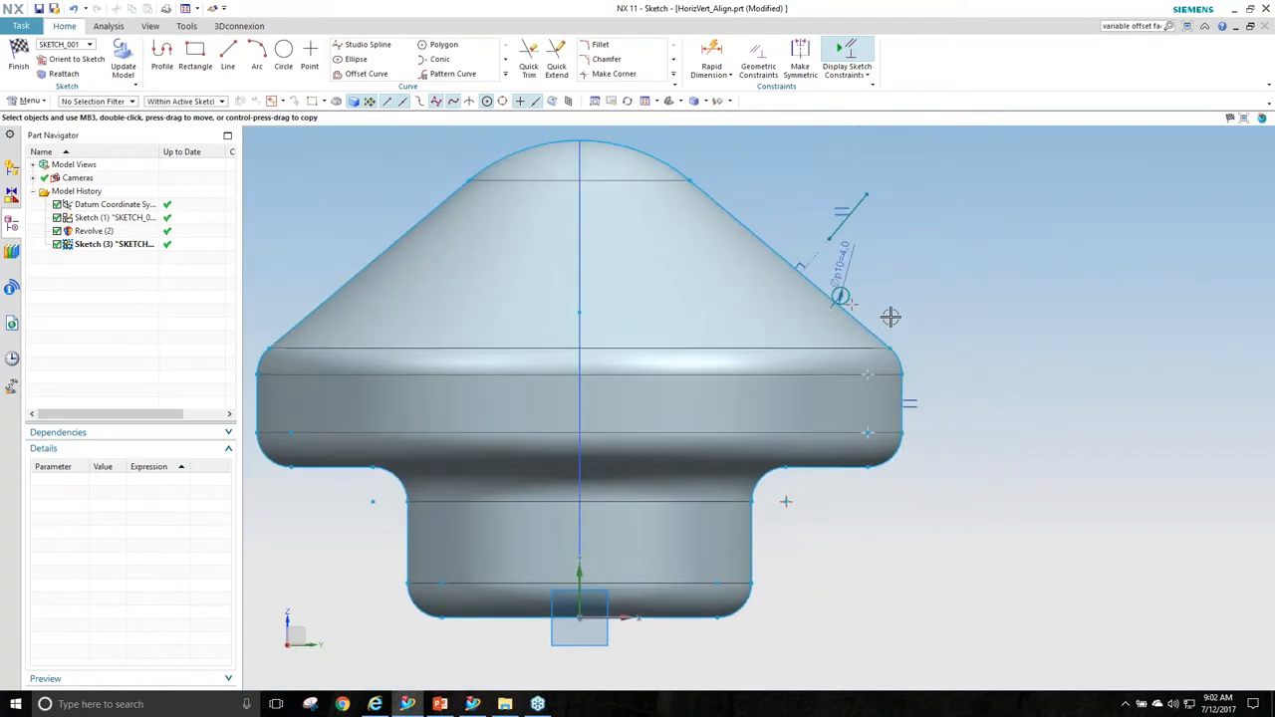
Slide the line perpendicular to the profile along the outline over the dome and back to the sloped edge.
middle_drag(783, 271, 704, 196)
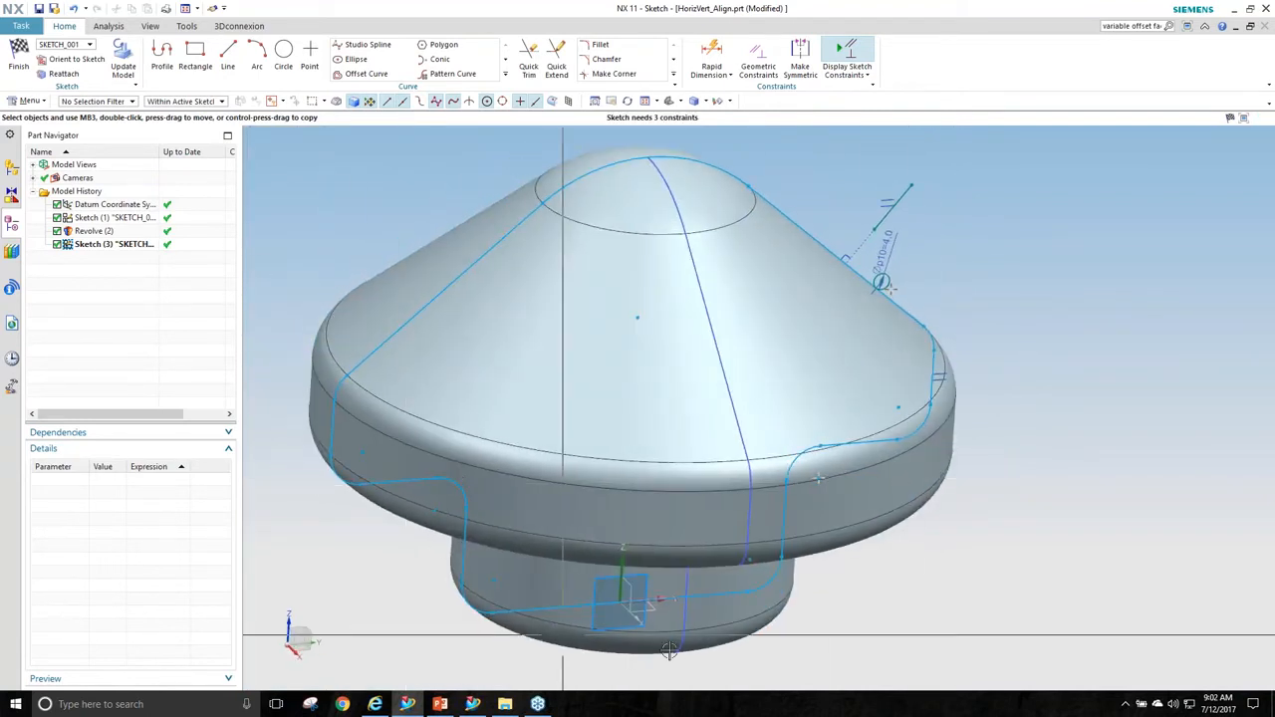
middle_drag(669, 649, 894, 434)
middle_drag(738, 192, 897, 237)
drag(898, 233, 887, 224)
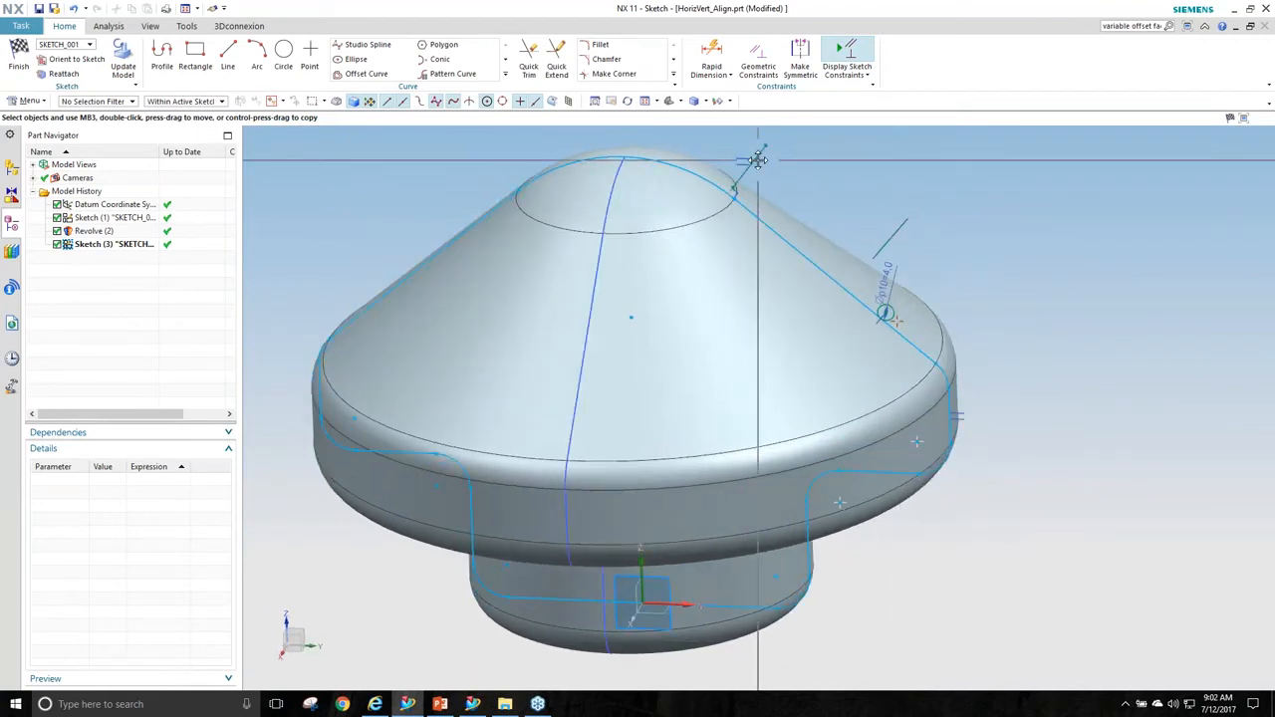
drag(758, 160, 688, 146)
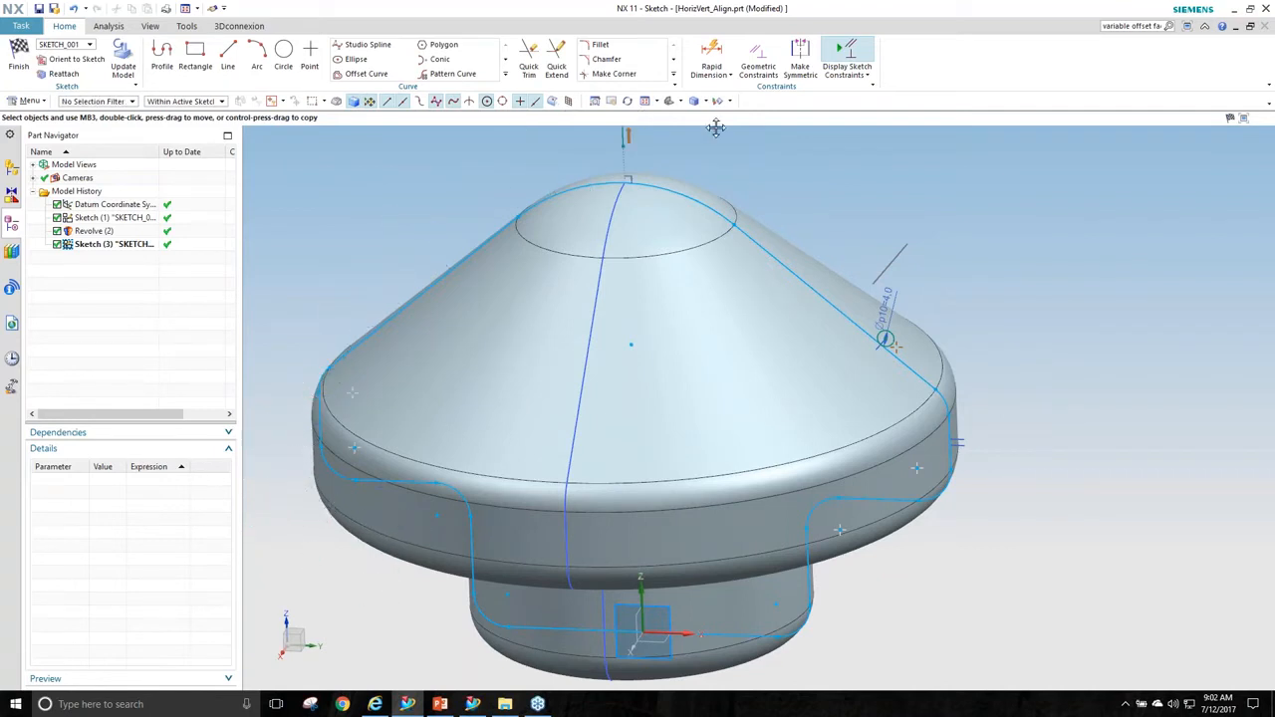
drag(831, 168, 853, 195)
scroll(930, 245, up, 3)
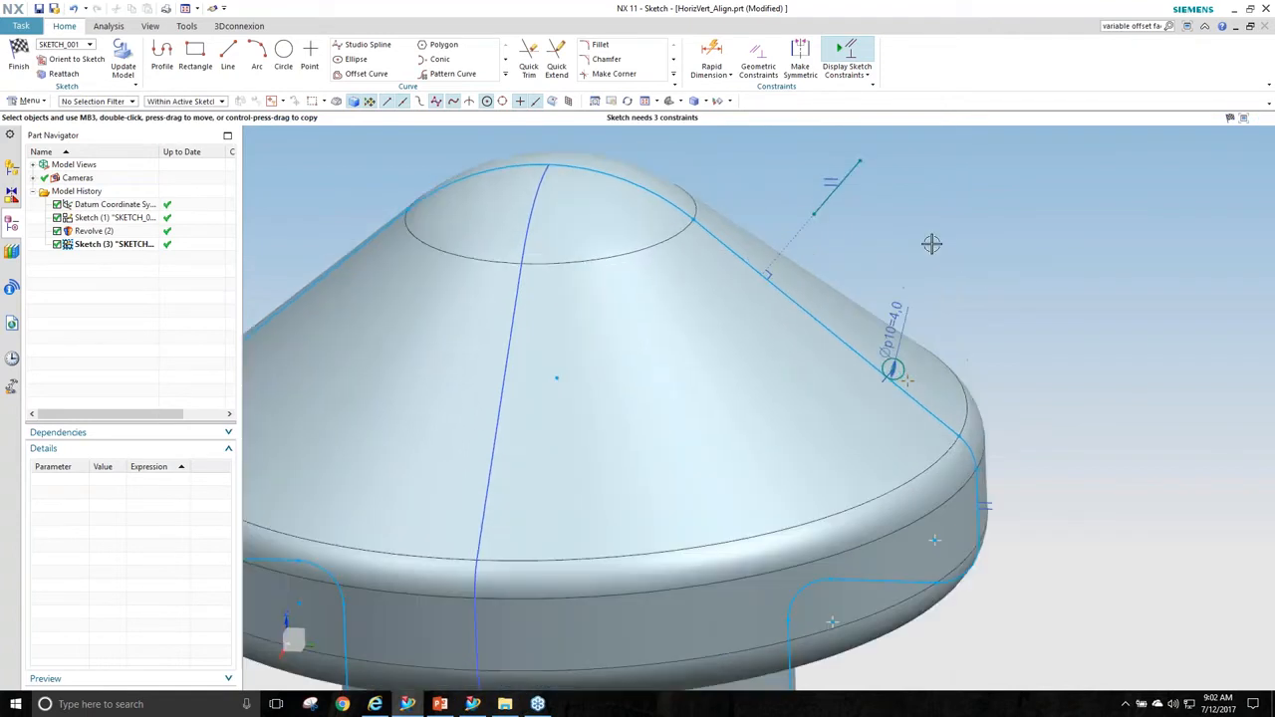
Draw a circle outside the cone centered at about X 77.5, Y 111.5, and delete the perpendicular line and the diameter 4 circle.
key(o)
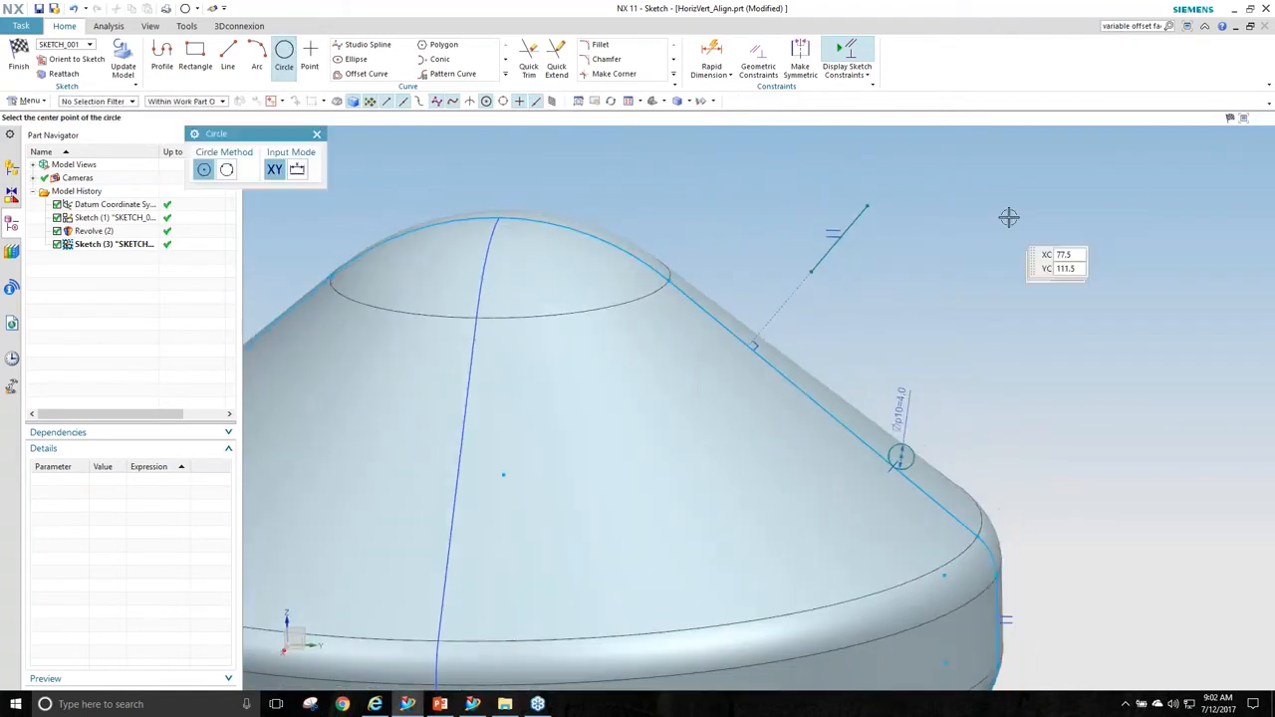
key(Escape)
key(Delete)
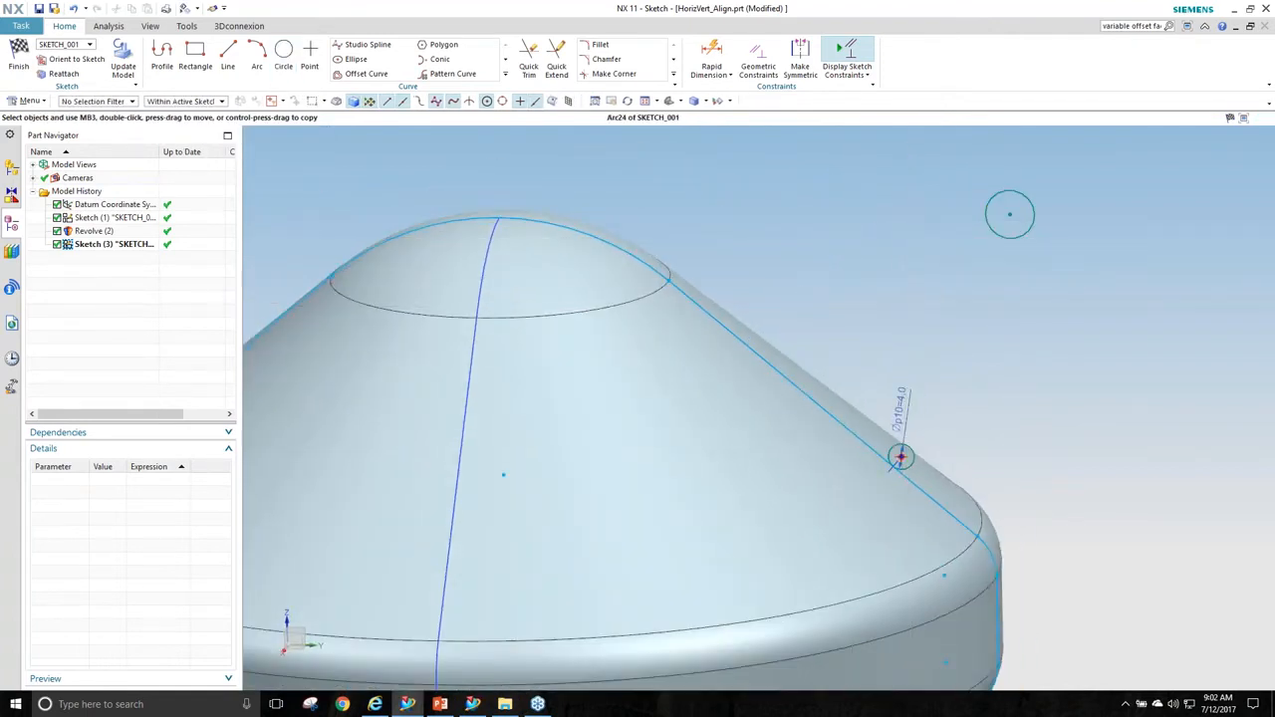
scroll(947, 498, up, 3)
scroll(961, 462, down, 1)
middle_drag(961, 462, 962, 416)
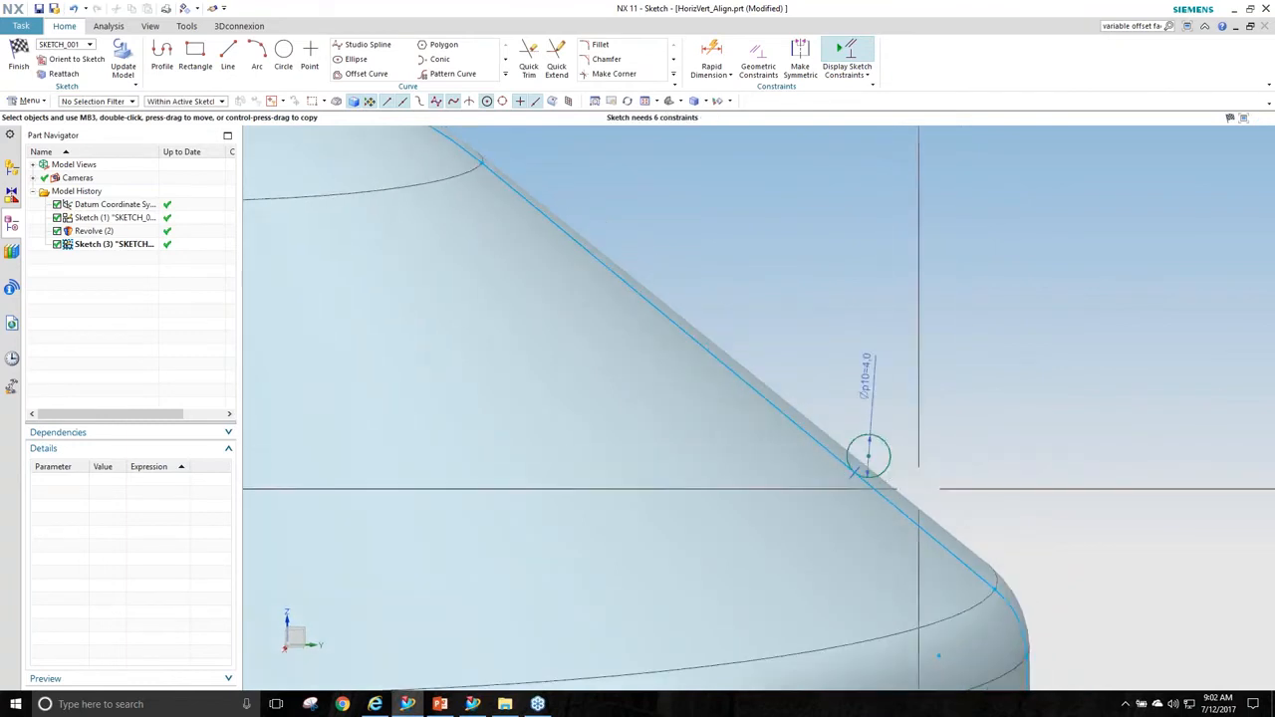
scroll(914, 496, down, 2)
Apply a midpoint constraint between the circle's center and the sloped profile line, and move the circle closer to the line.
click(940, 210)
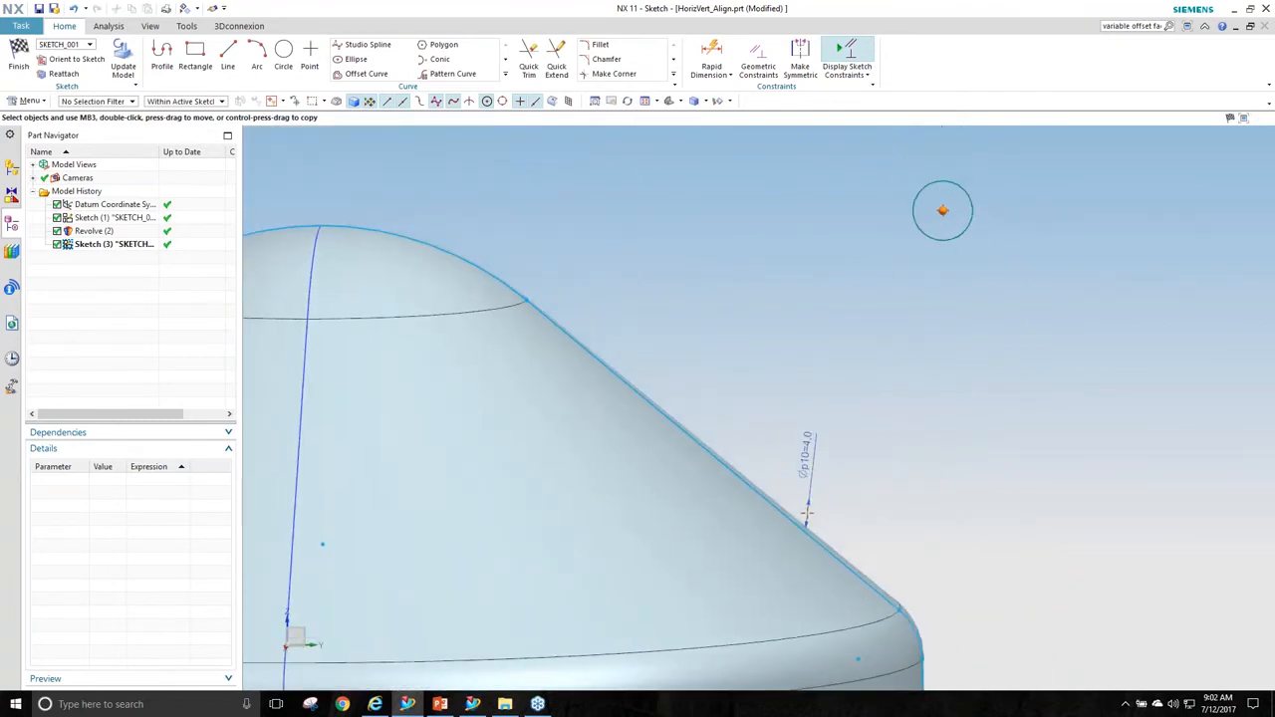
click(687, 434)
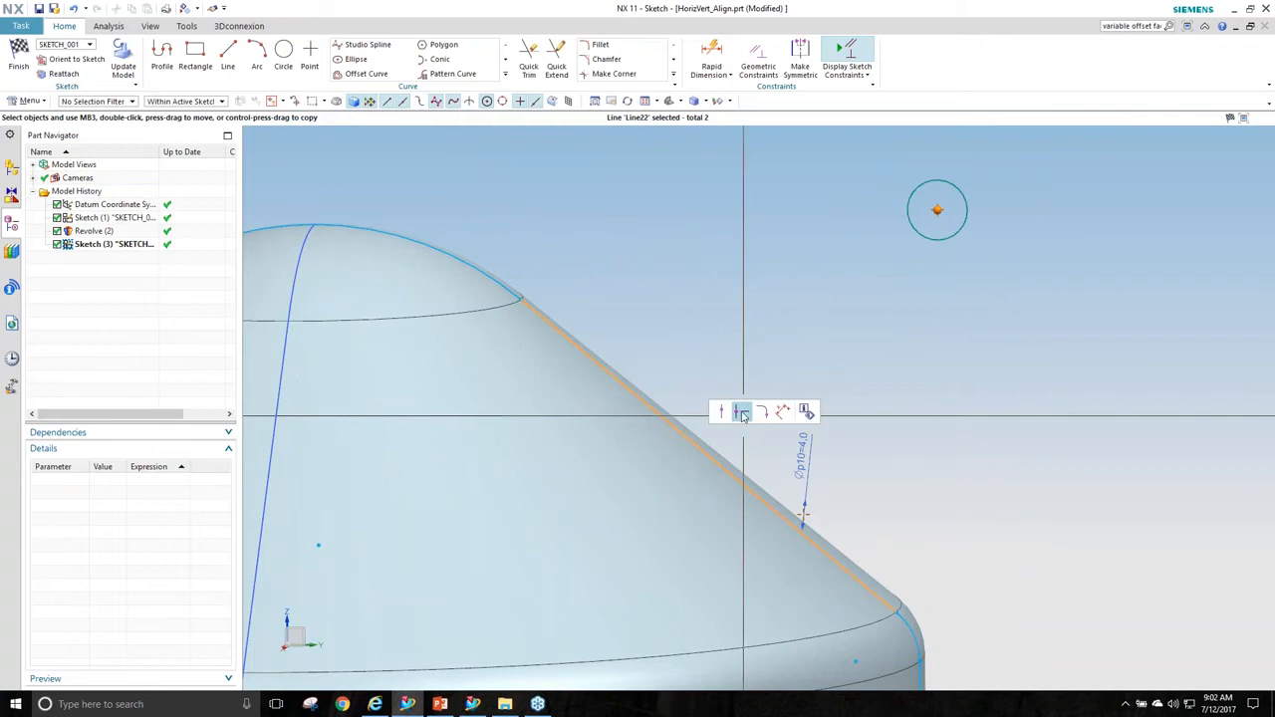
click(742, 414)
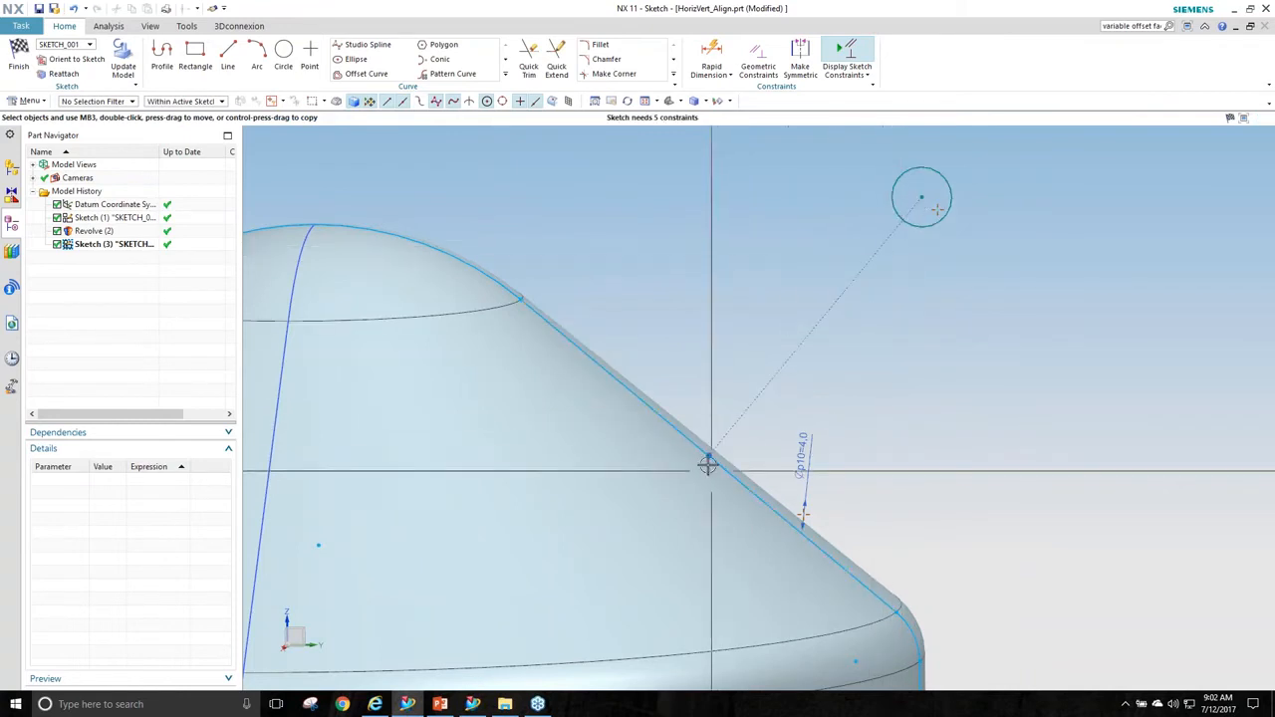
middle_drag(734, 464, 840, 301)
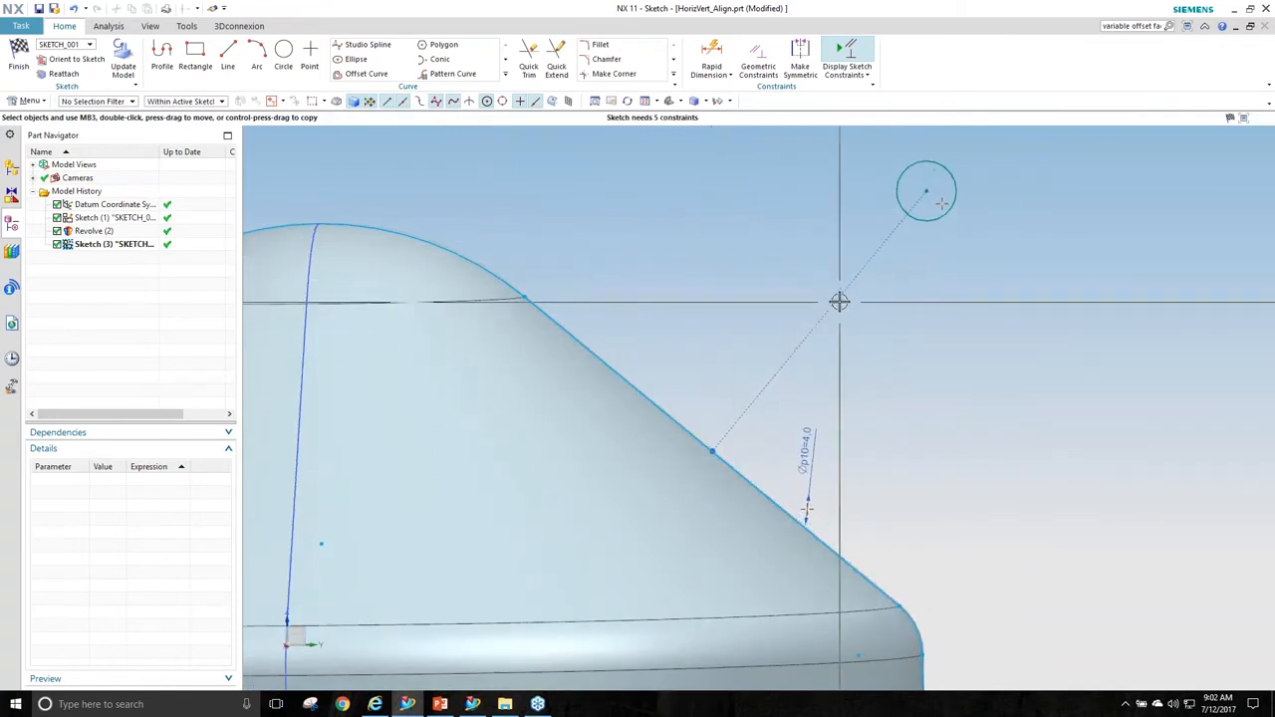
drag(797, 335, 789, 352)
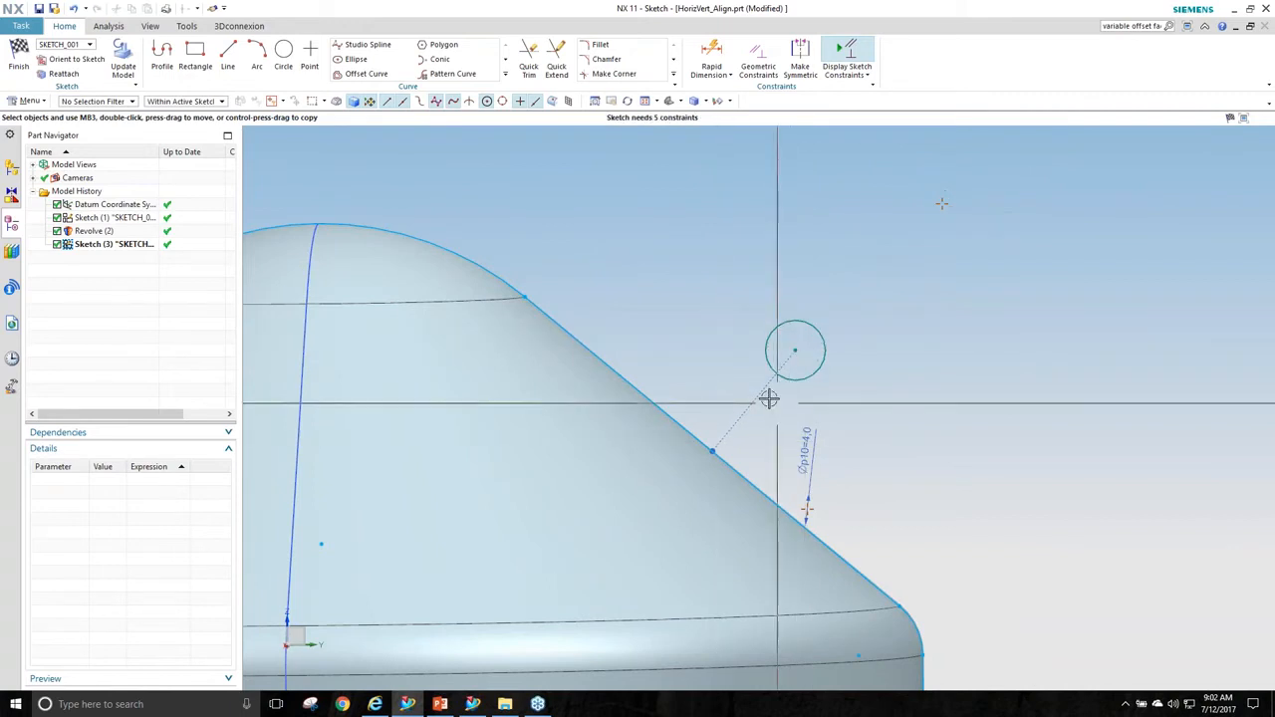
Replace the circle's midpoint constraint with a vertical alignment between its center and the midpoint of the sloped line.
click(763, 389)
key(Delete)
click(794, 352)
middle_drag(794, 352, 714, 461)
click(723, 469)
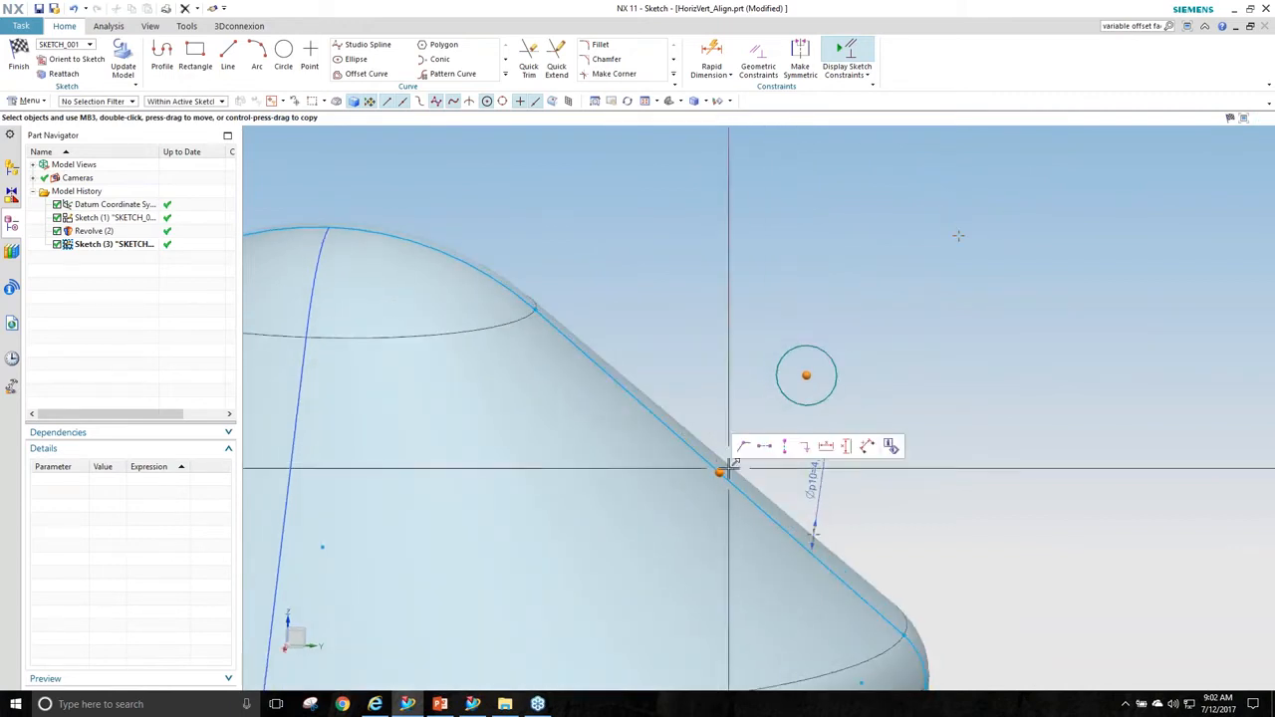
click(785, 446)
middle_drag(785, 441, 748, 401)
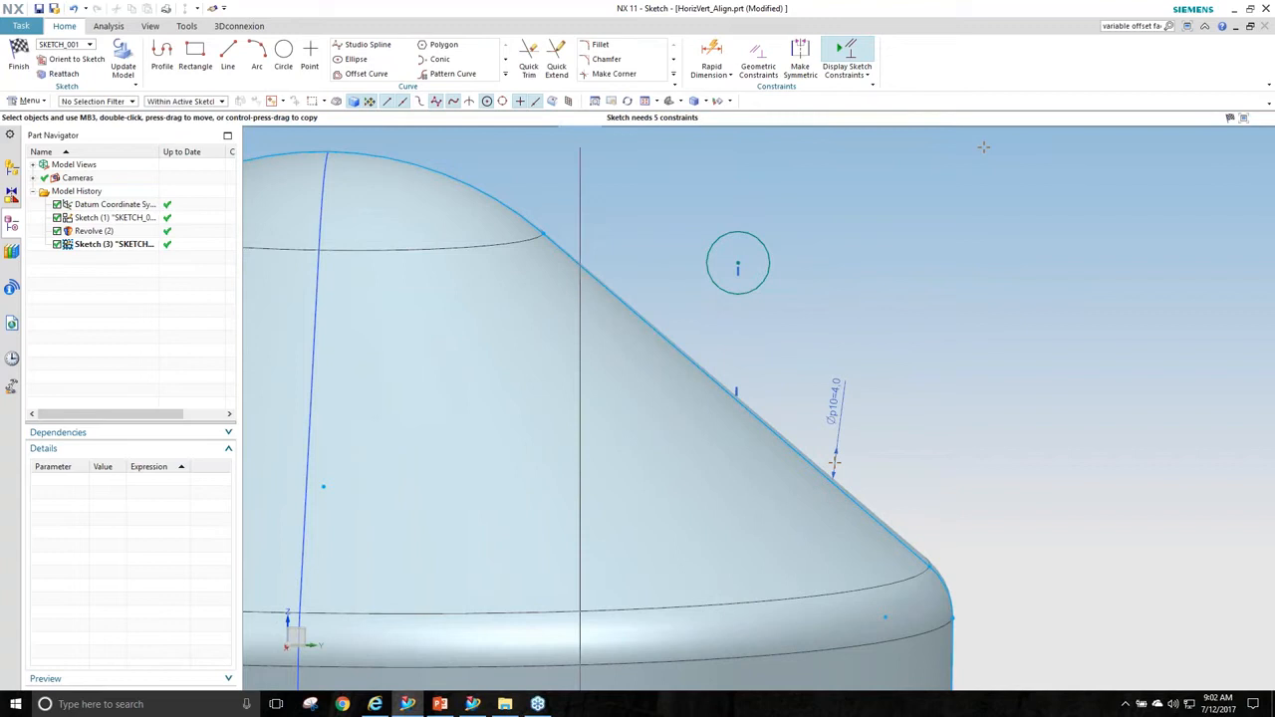
Draw a second, slightly smaller circle outside the cone, level with the midpoint of the sloped line.
click(290, 65)
click(1033, 398)
click(1027, 421)
key(Escape)
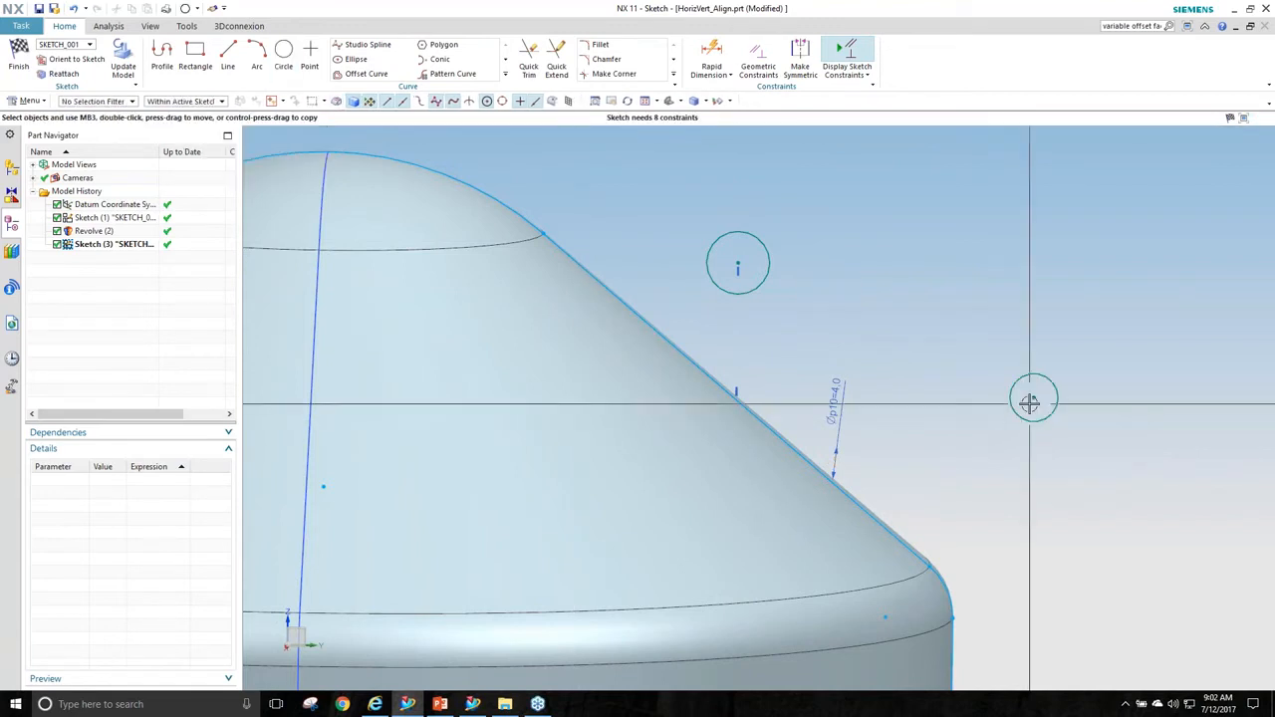
Align the second circle's center horizontally with the sloped line's midpoint, and delete that alignment constraint.
click(1034, 398)
click(735, 398)
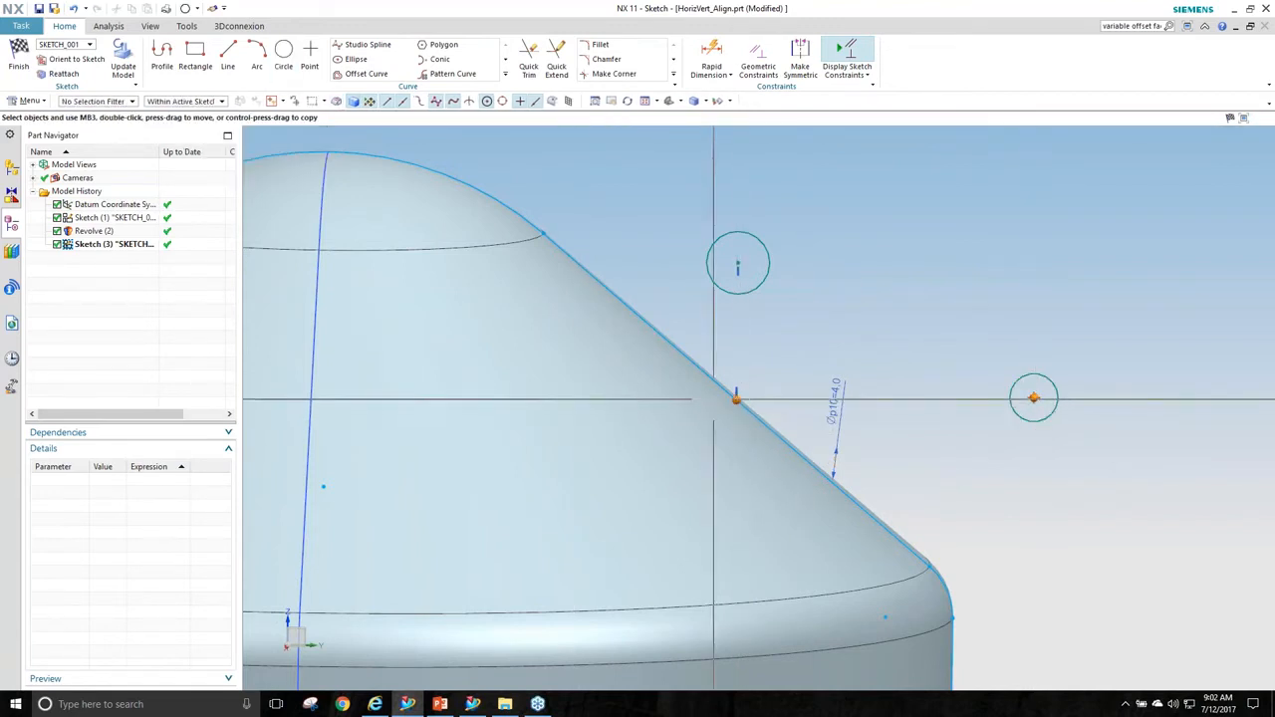
click(783, 381)
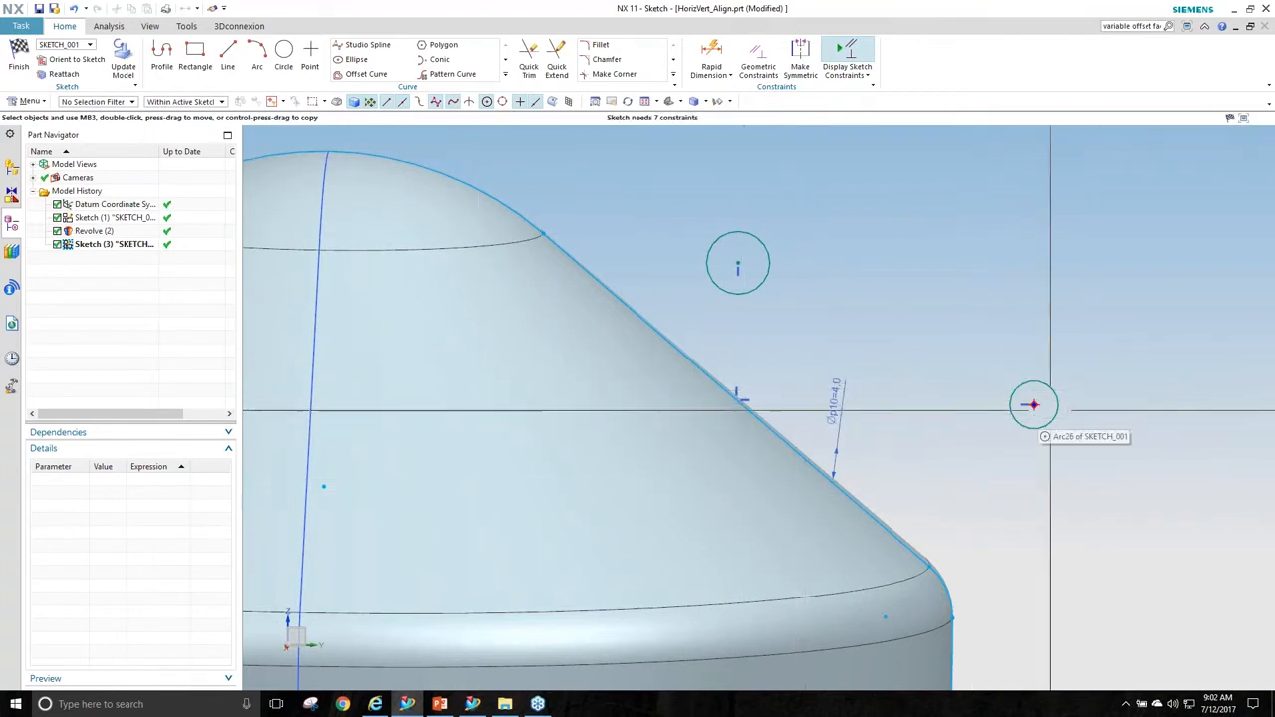
click(1034, 403)
key(Delete)
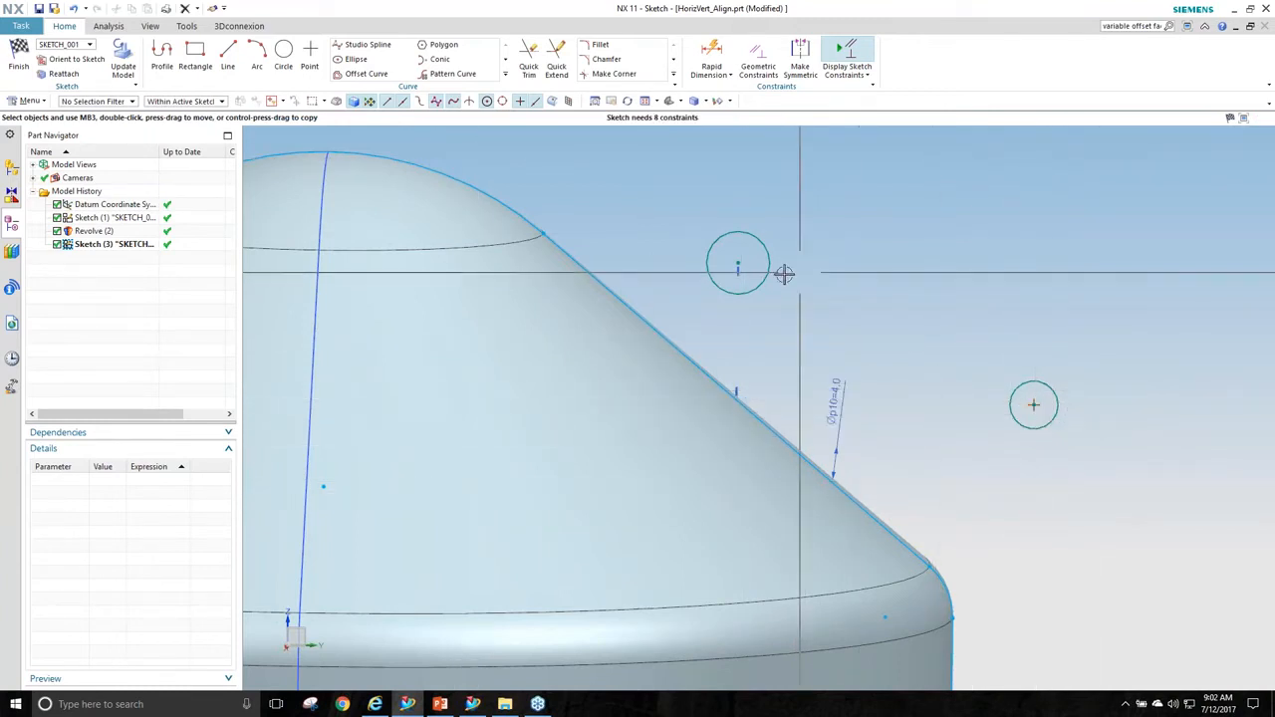
Delete the vertically aligned circle above the sloped line, keeping only the smaller circle.
click(990, 359)
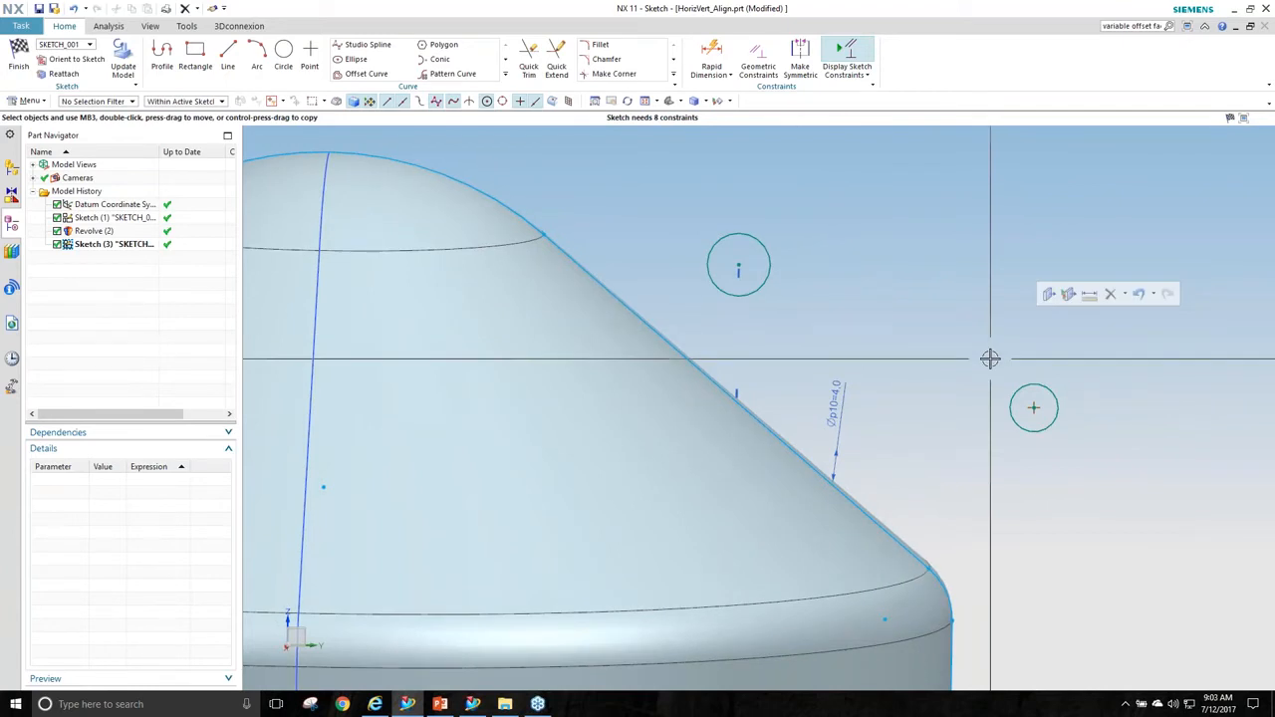
middle_drag(967, 194, 802, 228)
mouse_move(735, 267)
mouse_down()
mouse_move(996, 415)
mouse_move(1033, 399)
mouse_up()
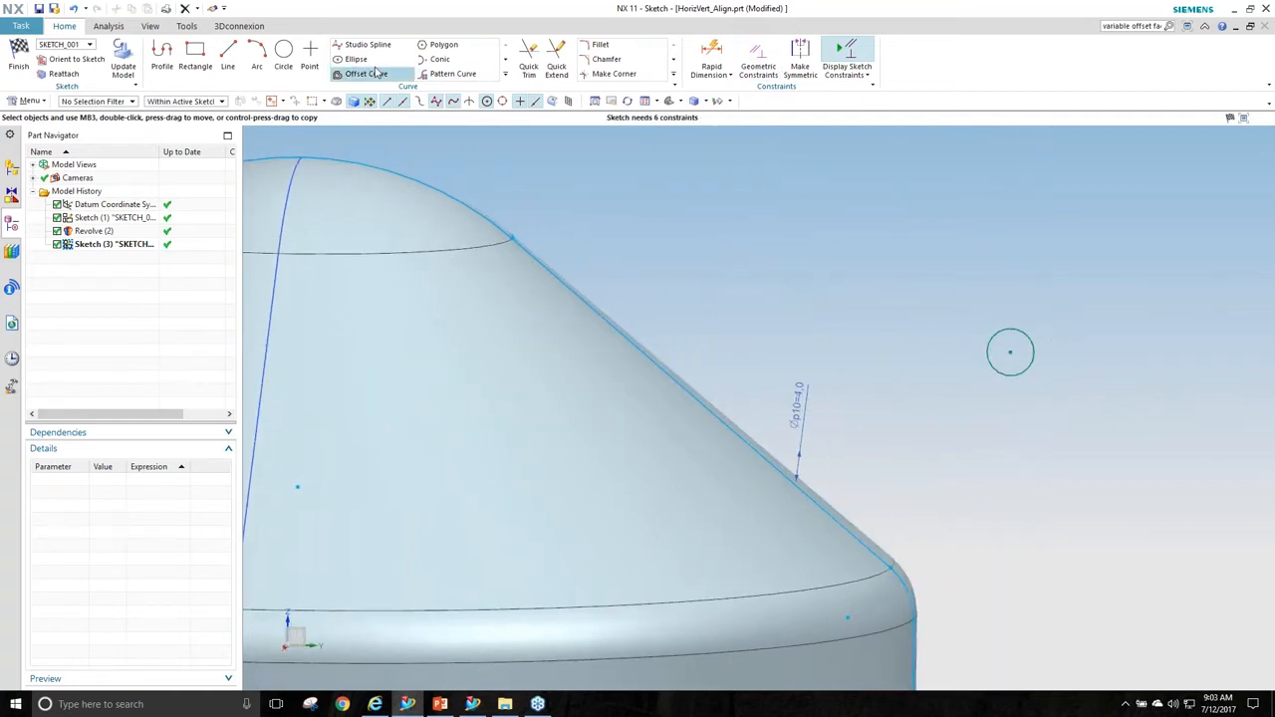
Add a horizontal rapid dimension between the sloped line's midpoint and the remaining circle's center, and finish the sketch.
click(705, 59)
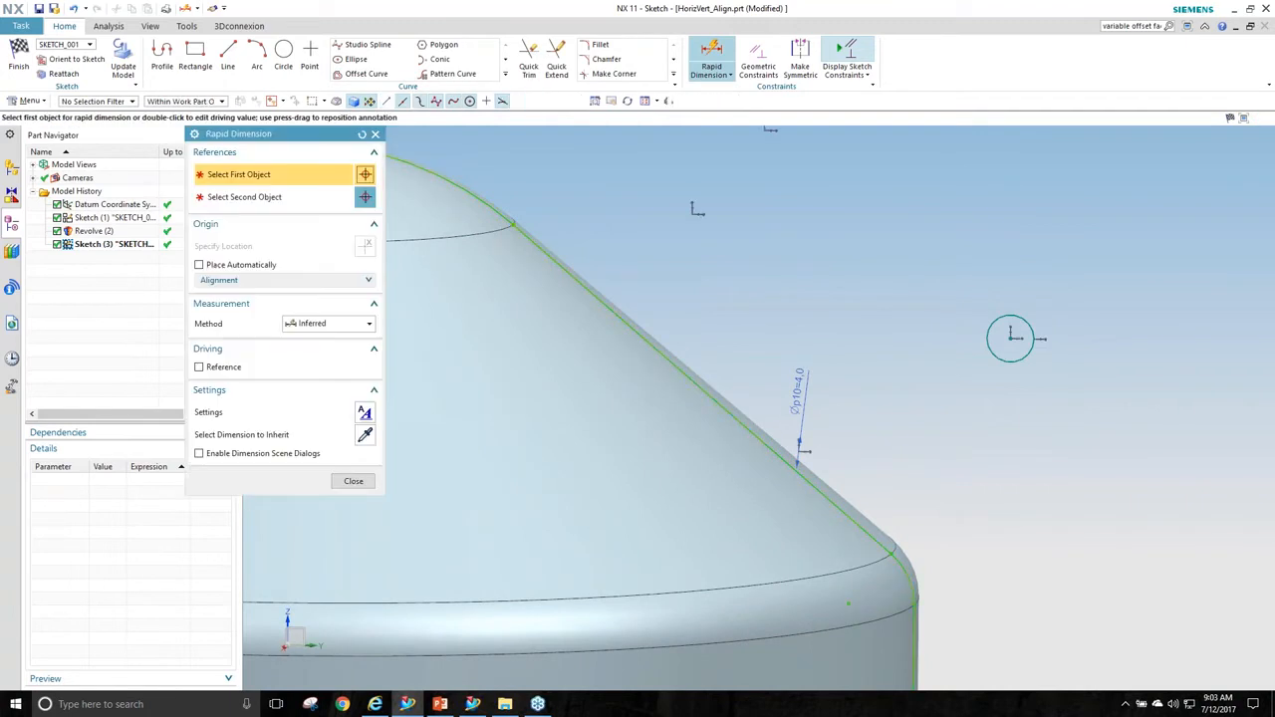
click(701, 387)
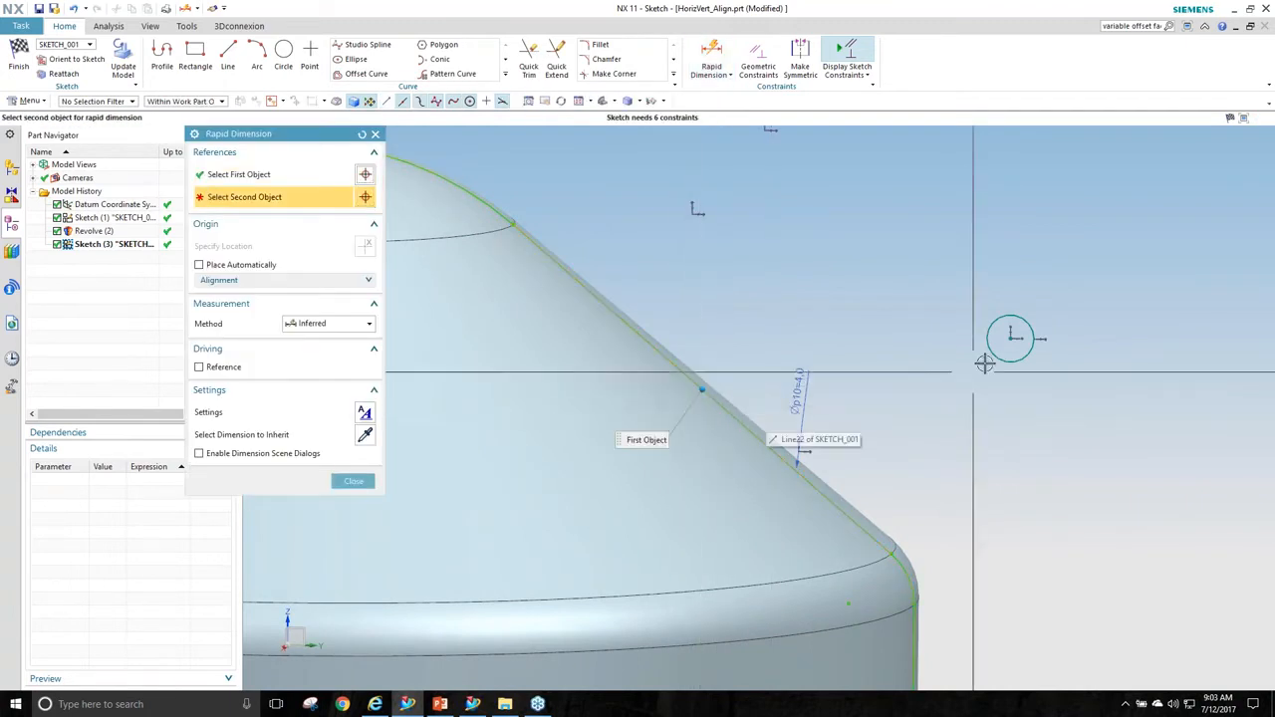
click(1009, 337)
click(877, 276)
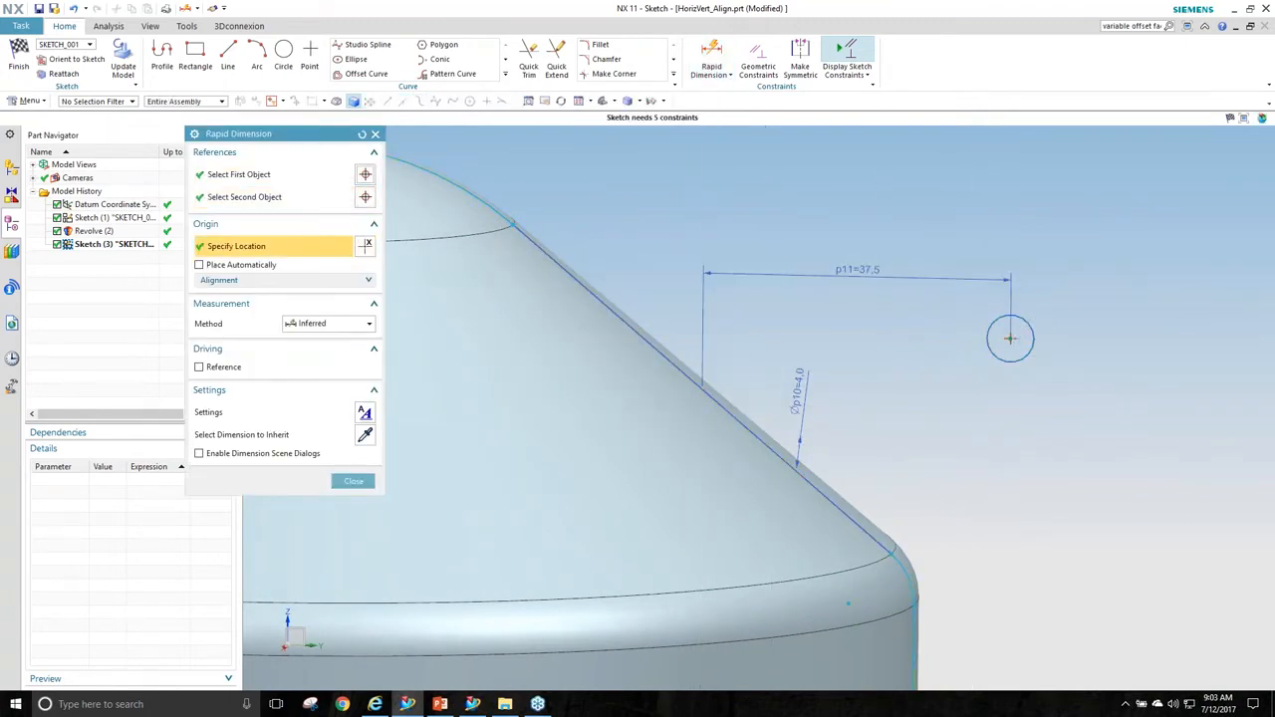
mouse_move(740, 392)
middle_down()
mouse_move(732, 413)
mouse_move(711, 409)
middle_up()
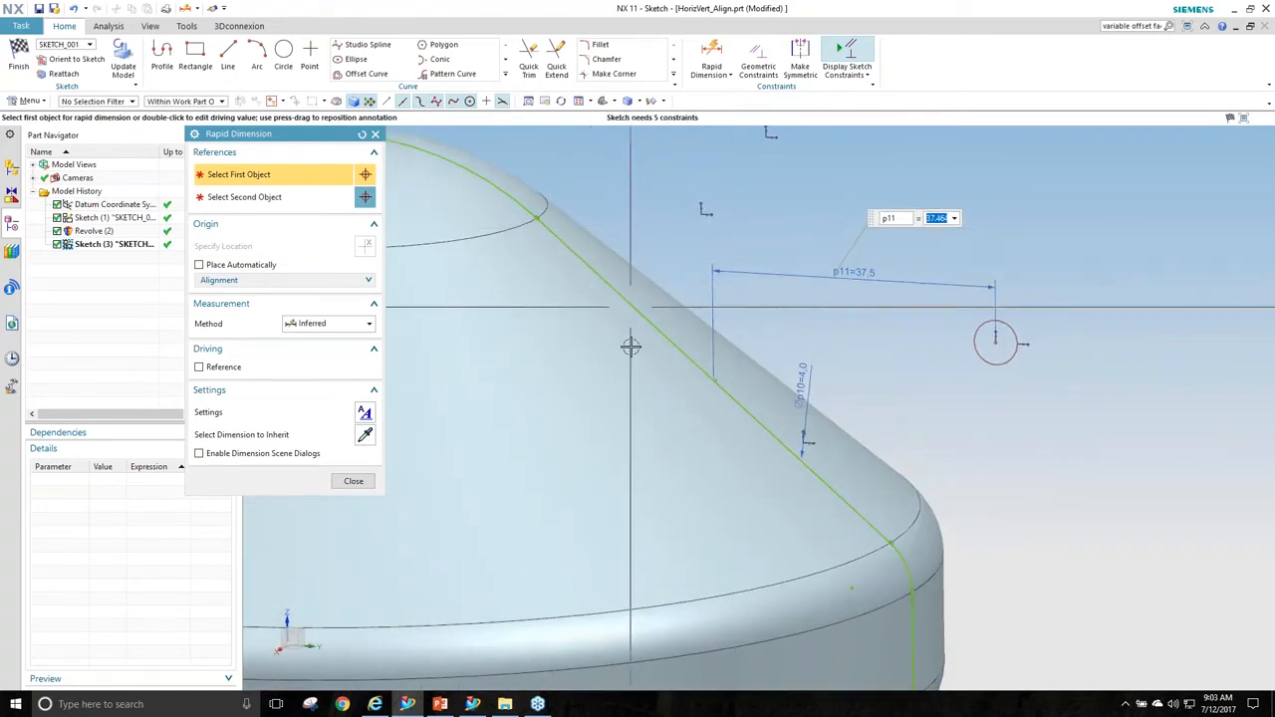
key(Escape)
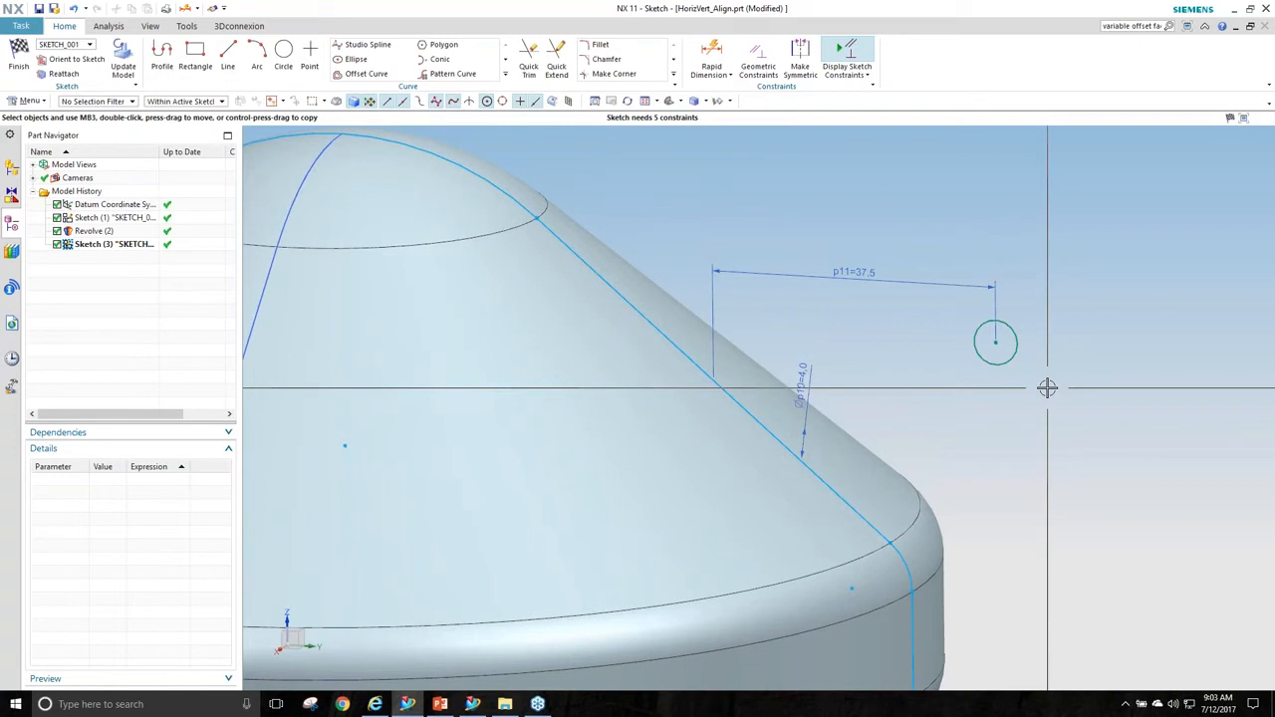
scroll(903, 275, down, 4)
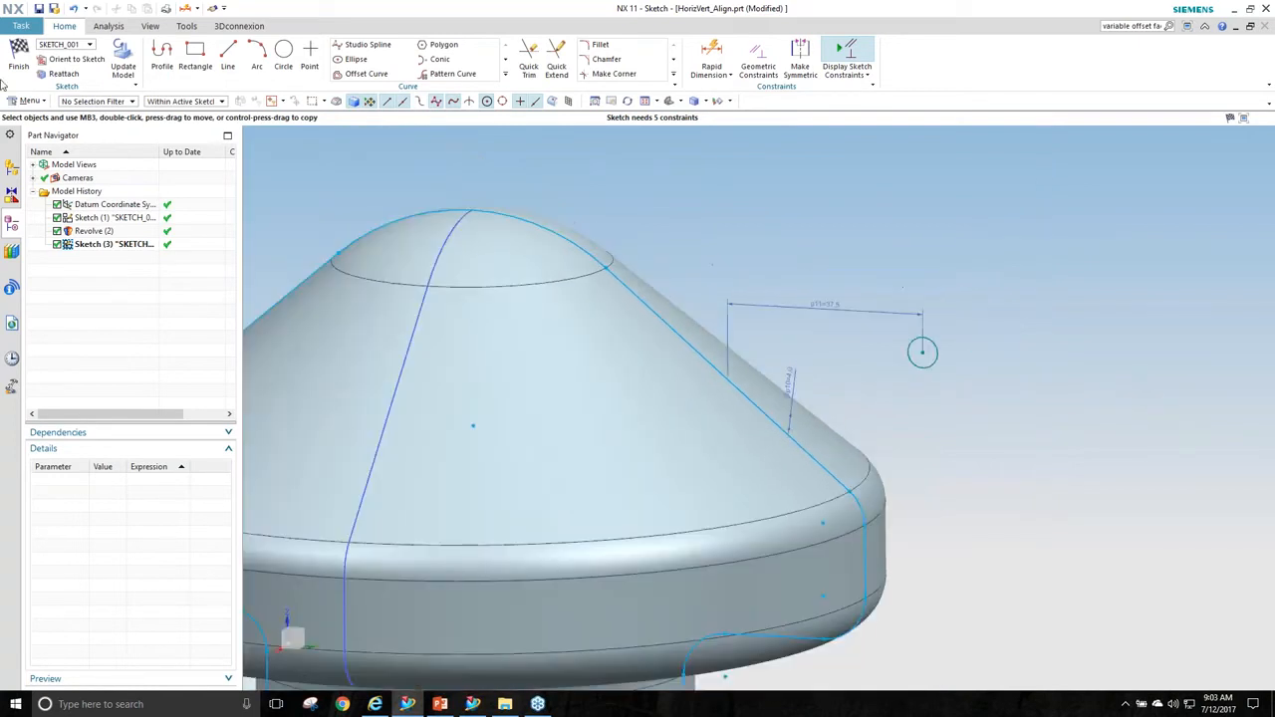
key(ctrl+q)
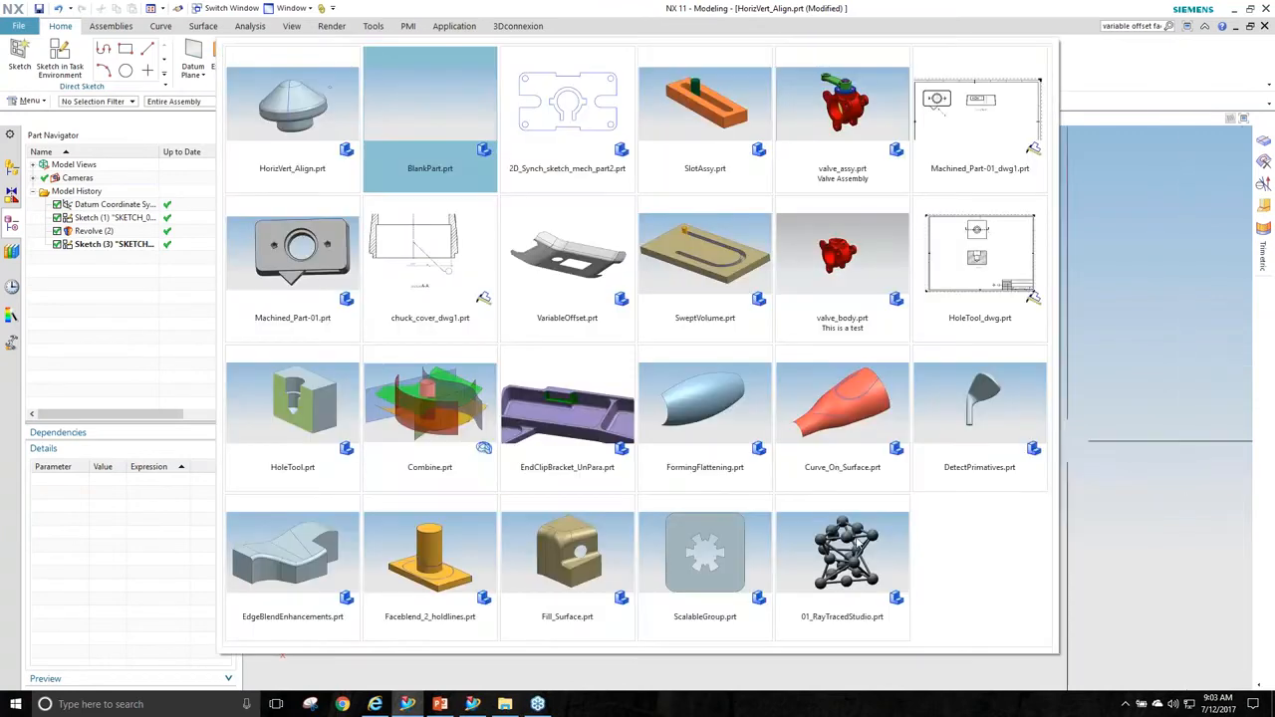
Switch to ScalableGroup.prt and open the sketch of the last Extrude, the notched cutout, for editing.
click(704, 553)
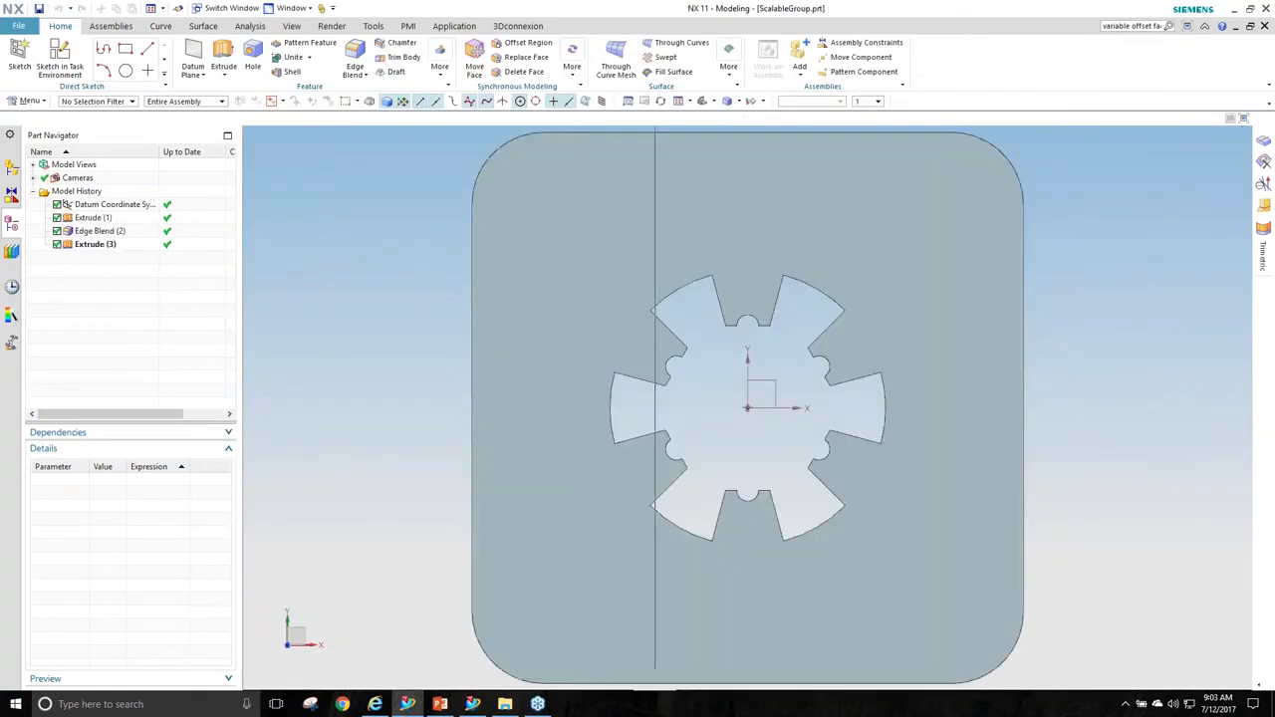
right_click(88, 244)
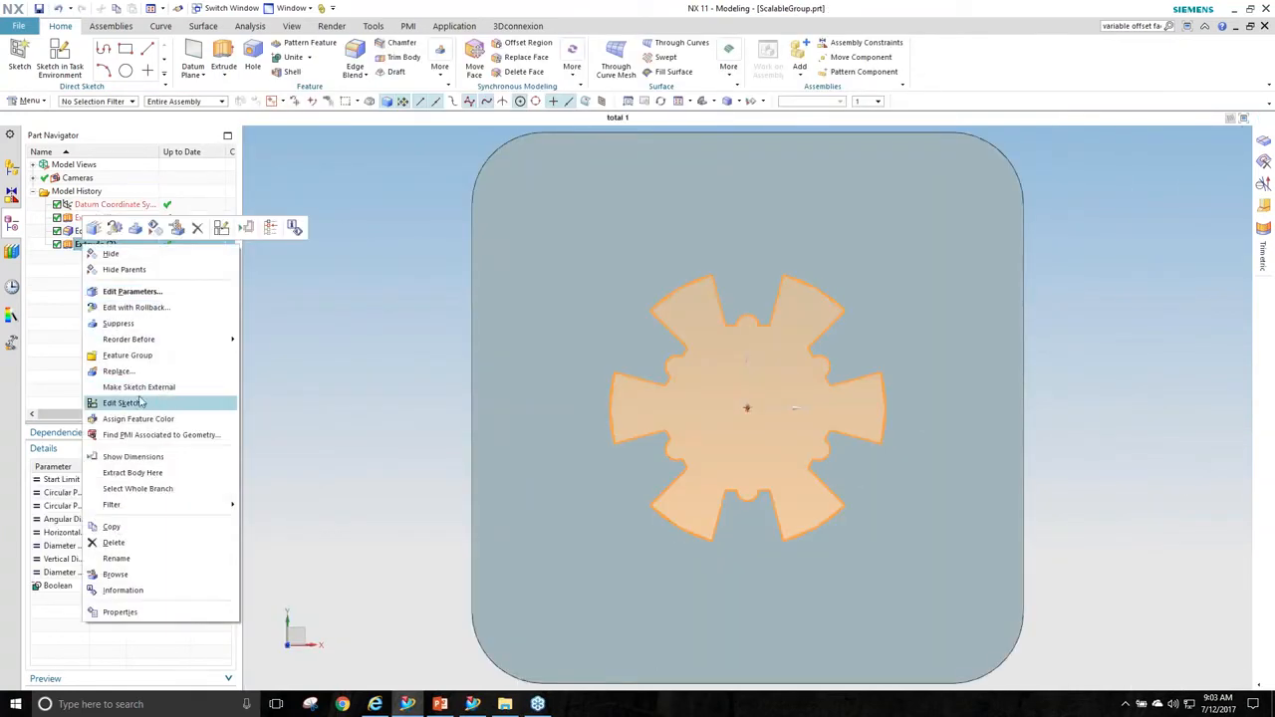
click(164, 402)
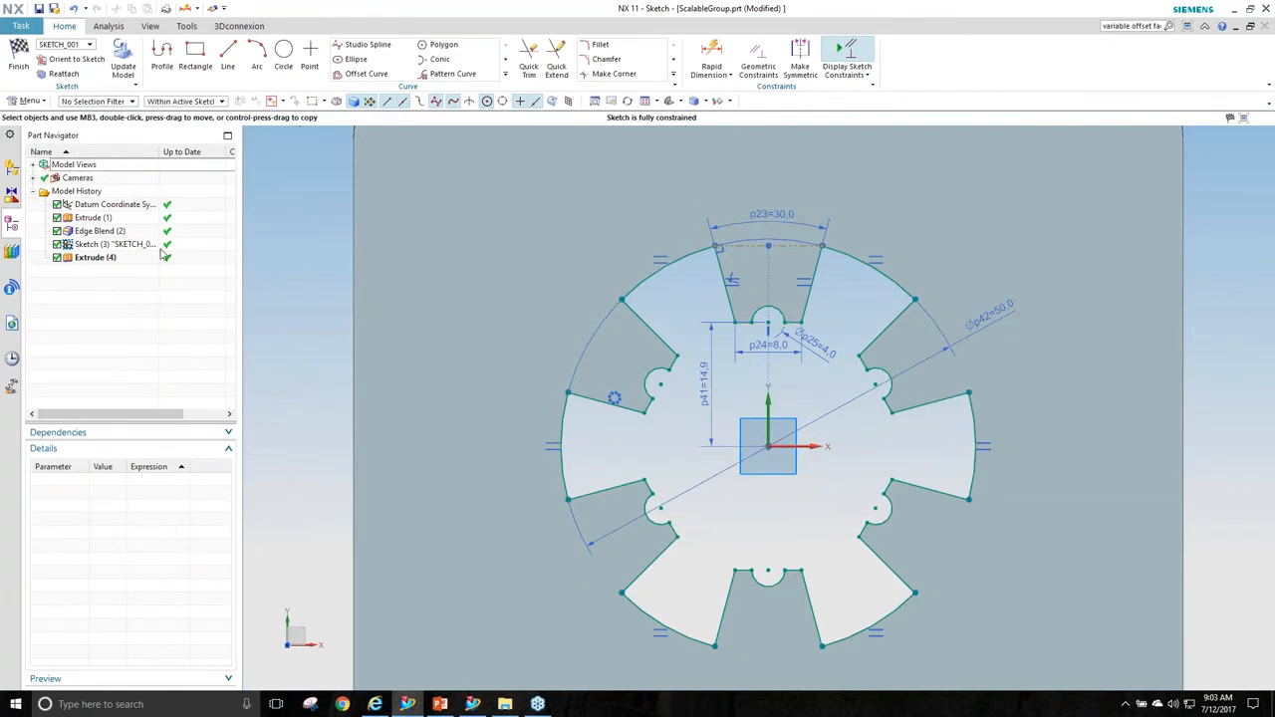
scroll(751, 348, down, 2)
shift+middle_drag(751, 347, 748, 270)
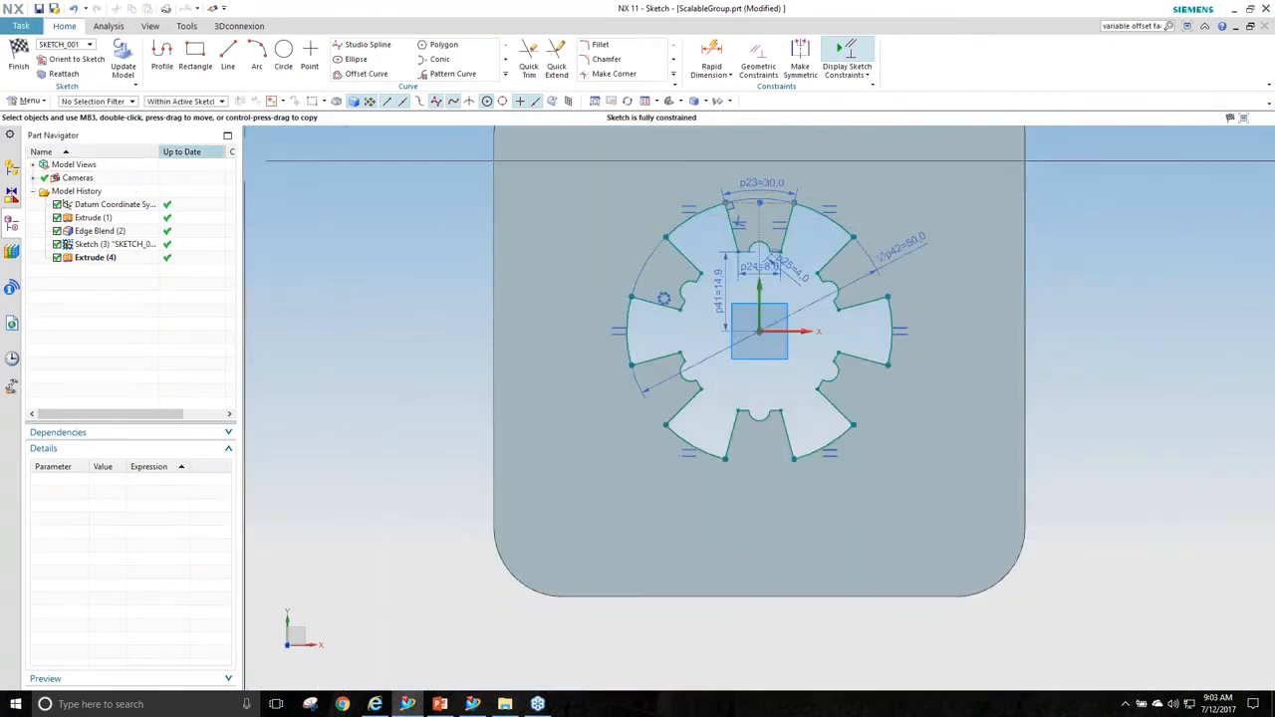
Create a new active sketch group with Scalable content from all curves of the cutout profile, keeping the default name.
click(35, 102)
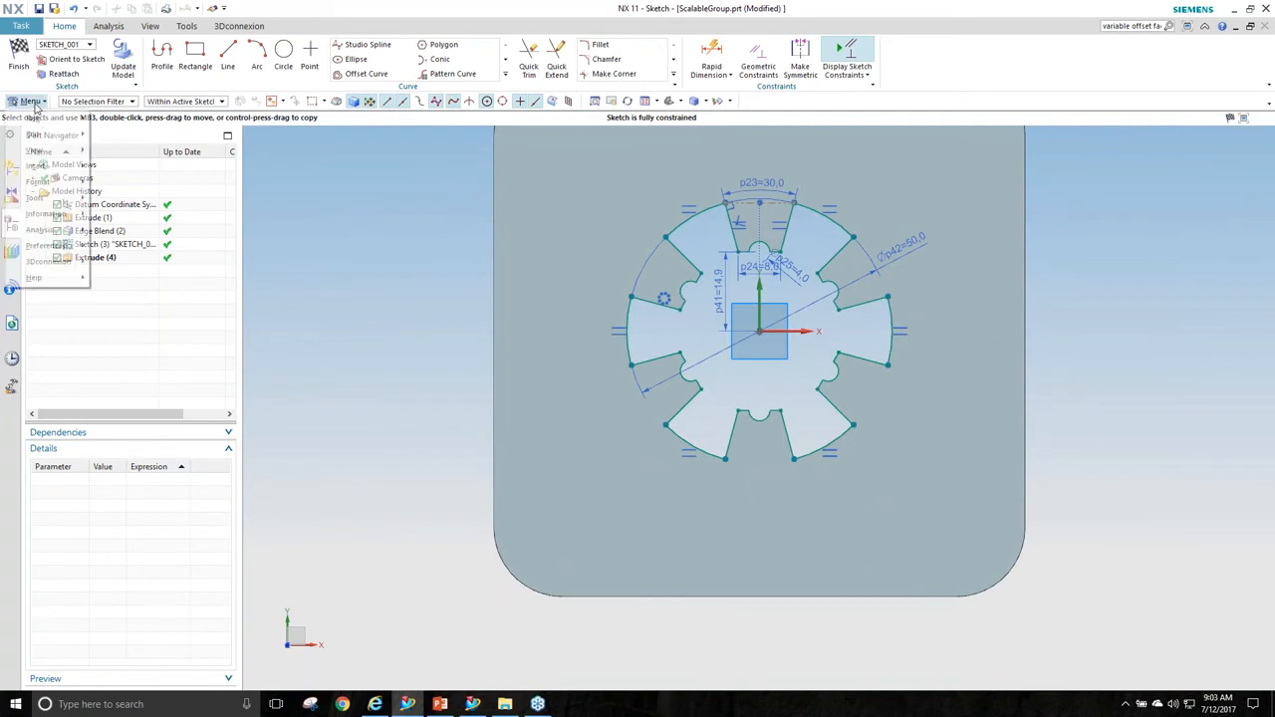
mouse_move(149, 199)
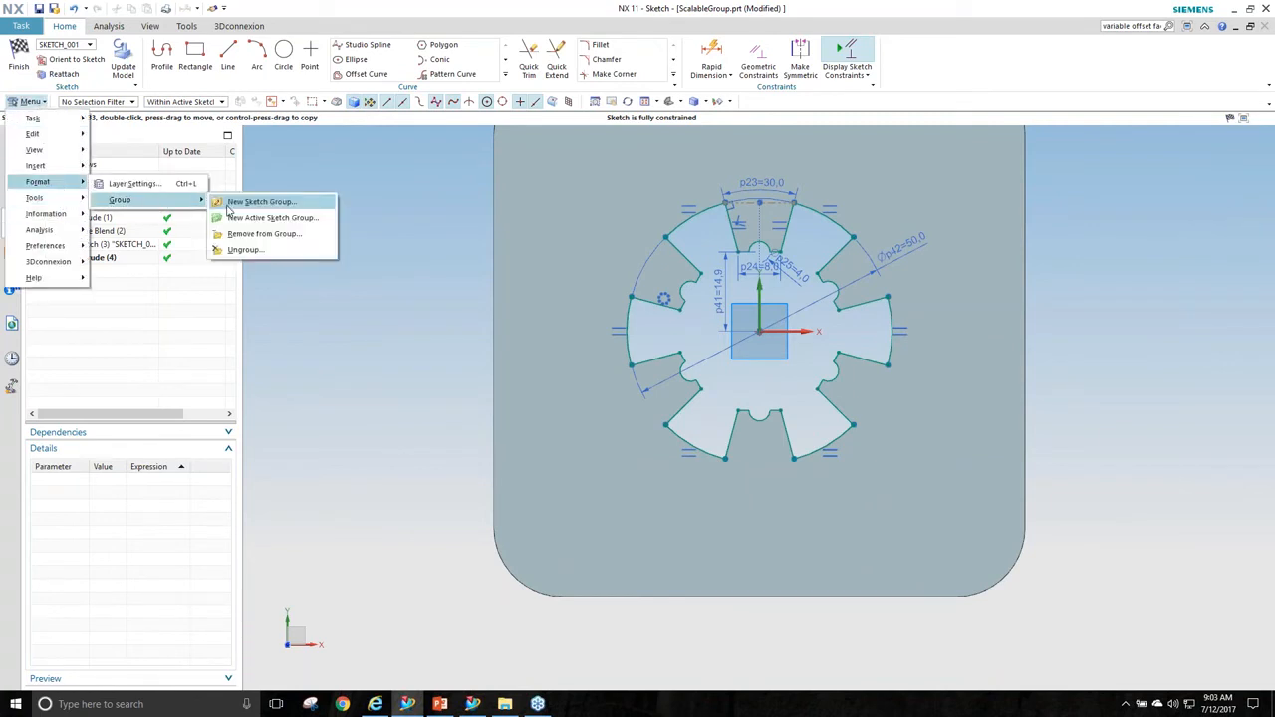
click(261, 202)
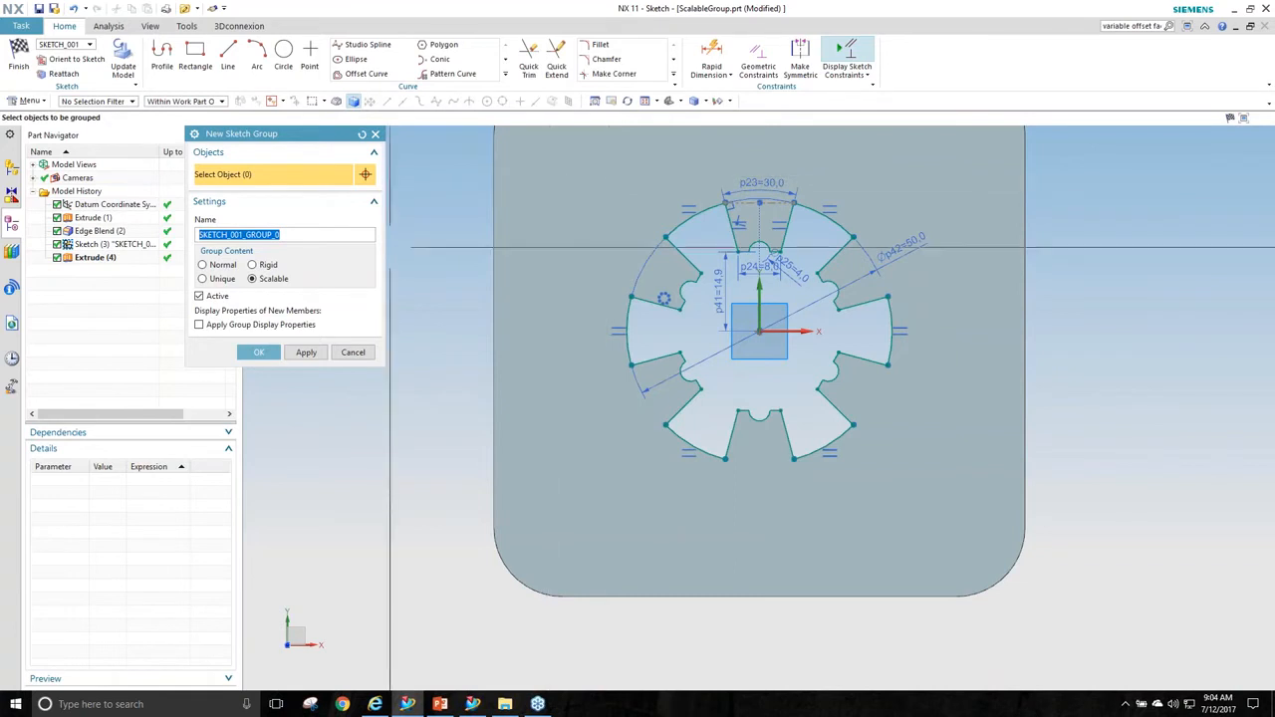
drag(600, 167, 937, 489)
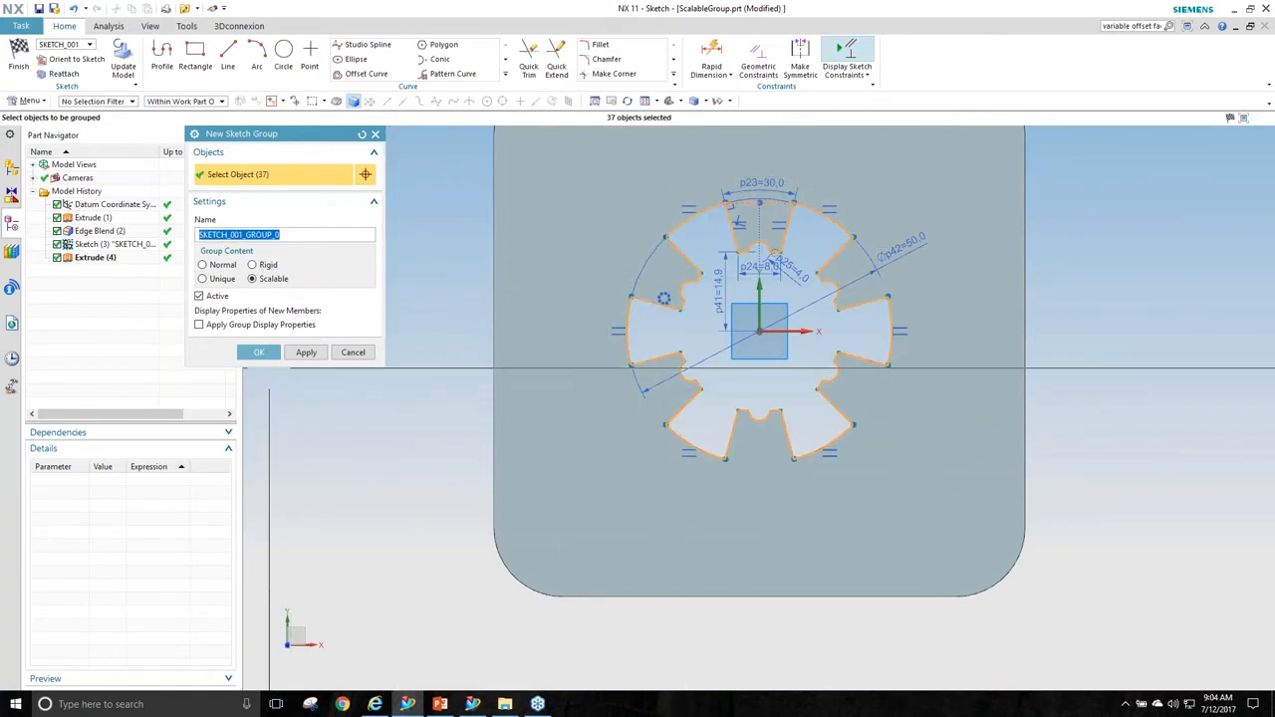
click(258, 352)
Draw a horizontal line 100 long below the plate while the scalable group is active.
click(228, 62)
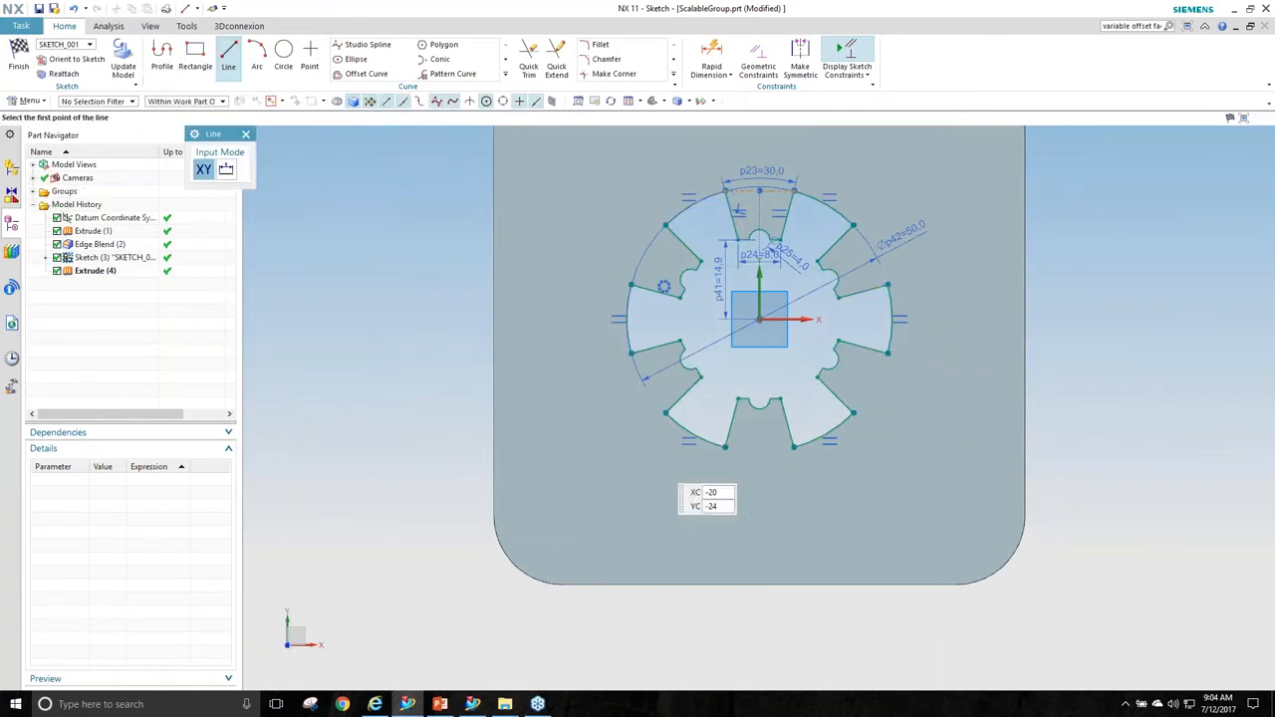
shift+middle_drag(644, 690, 580, 558)
click(579, 555)
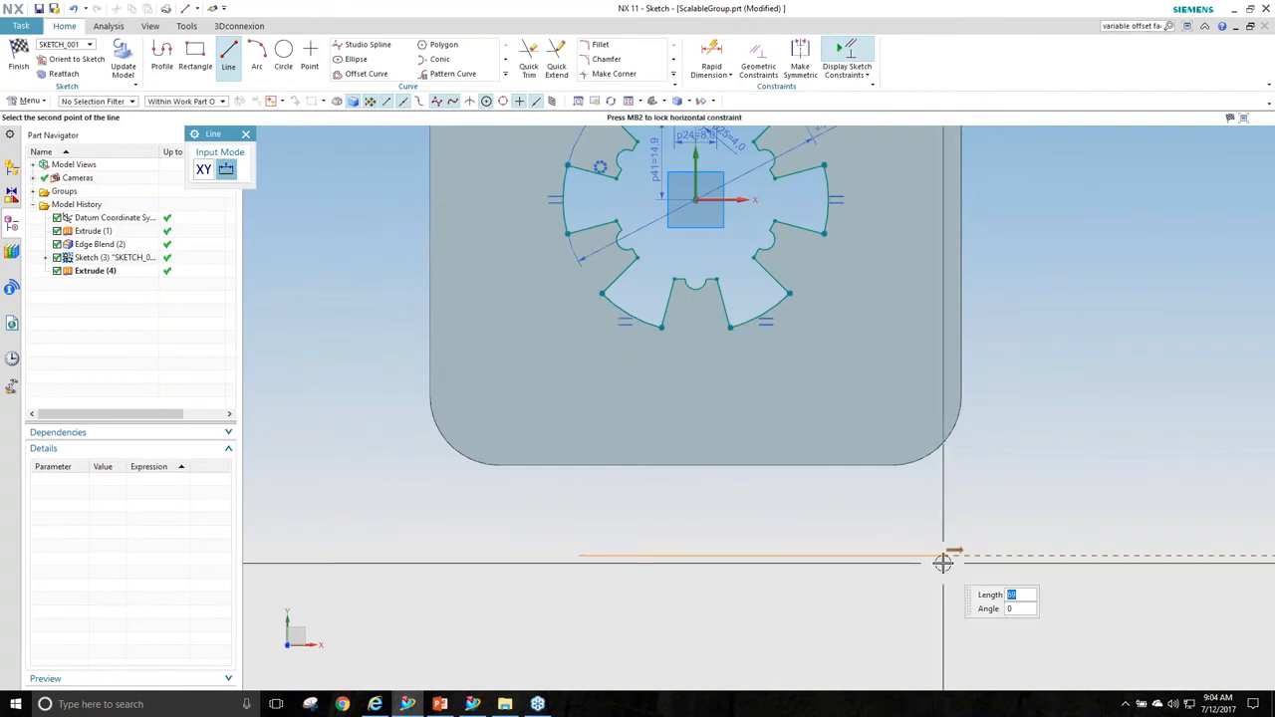
key(Return)
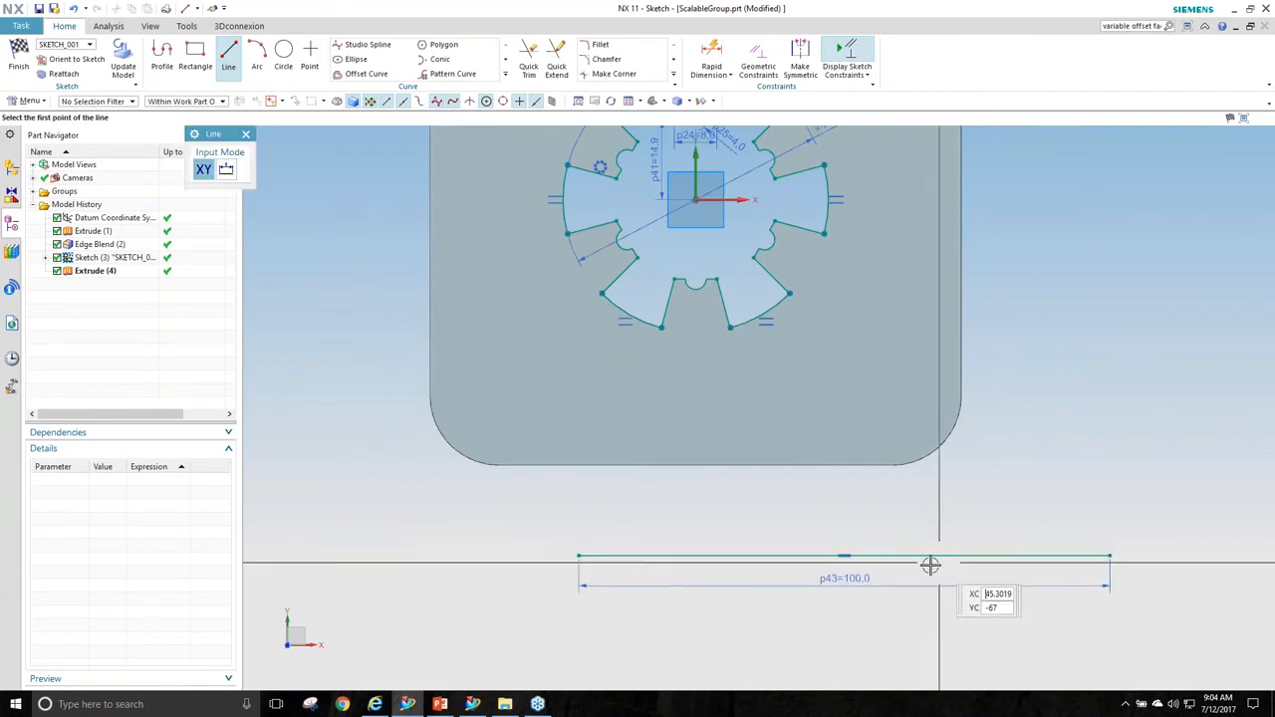
key(Escape)
shift+middle_drag(884, 603, 859, 620)
scroll(859, 621, down, 2)
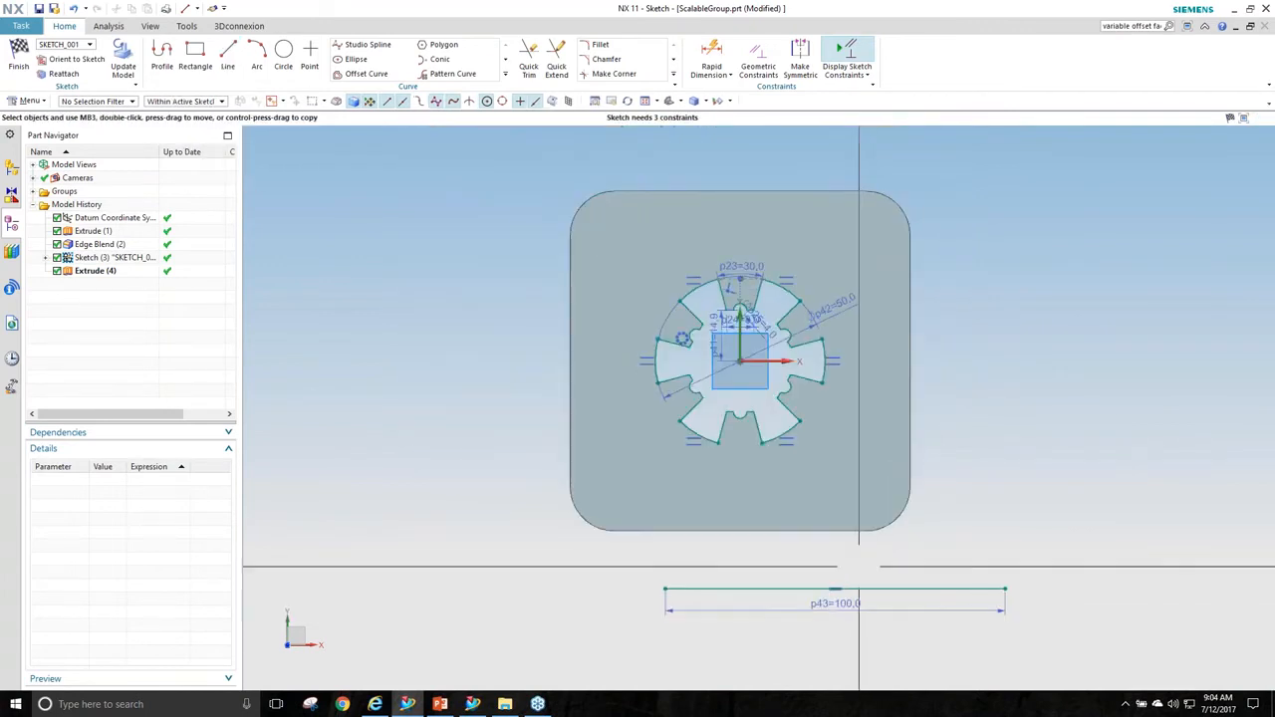
shift+middle_drag(857, 567, 780, 515)
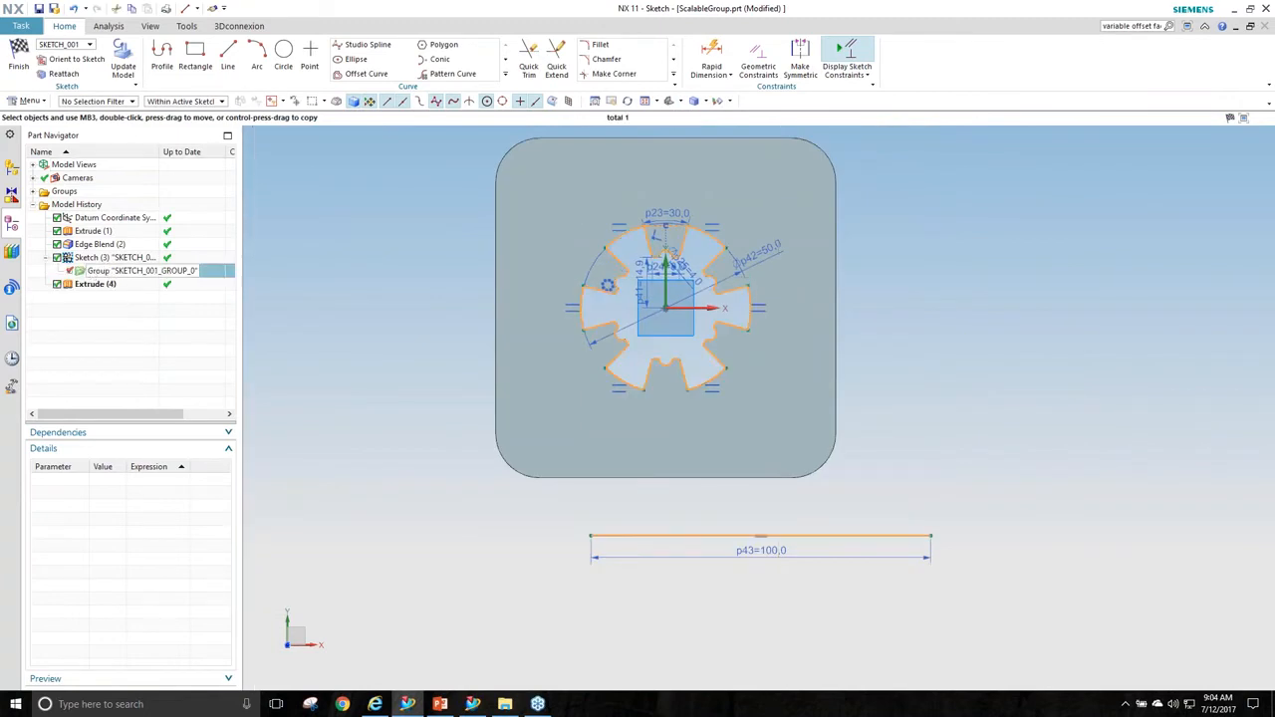
Highlight the scalable group's members, and delete the length dimension of the line below the plate.
click(120, 270)
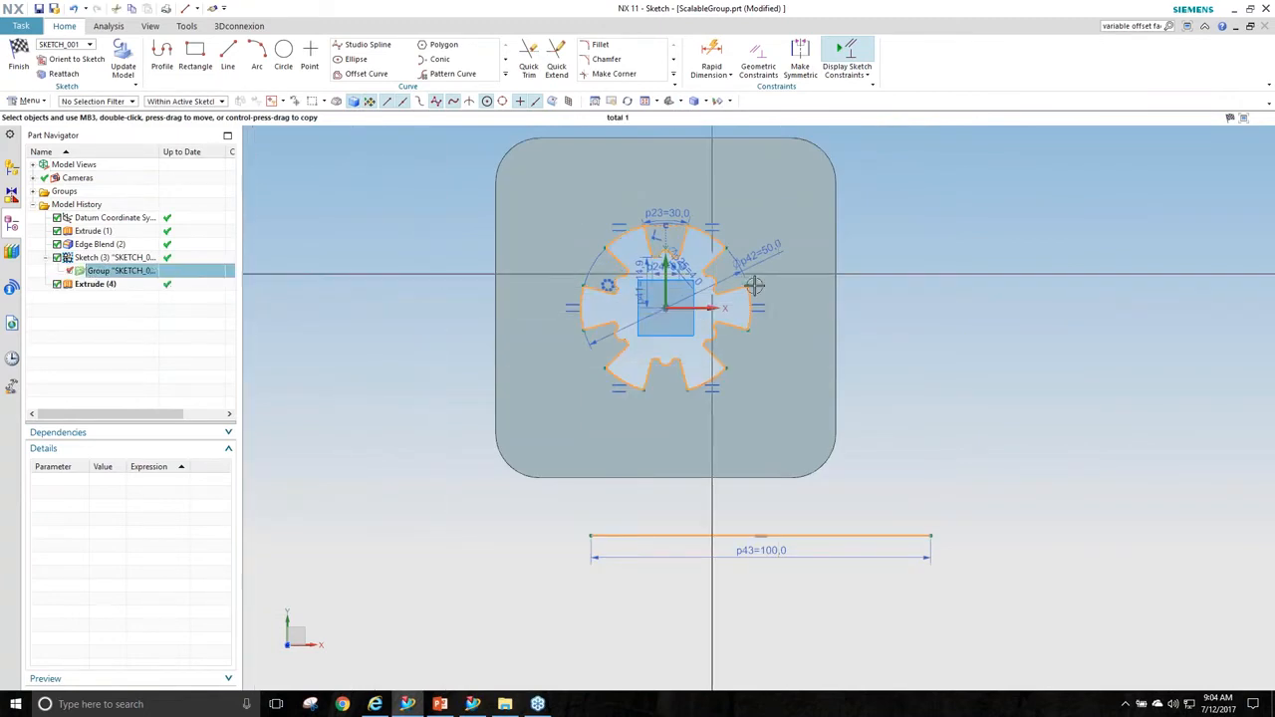
key(Escape)
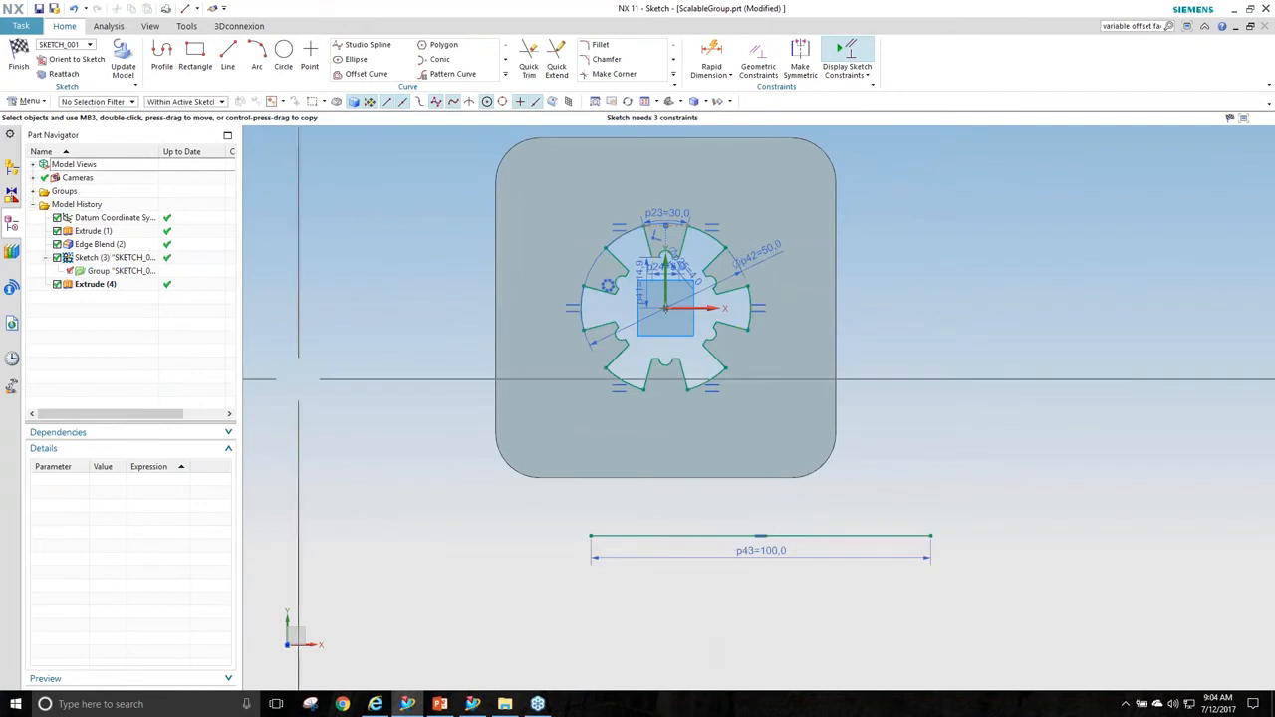
click(711, 549)
key(Delete)
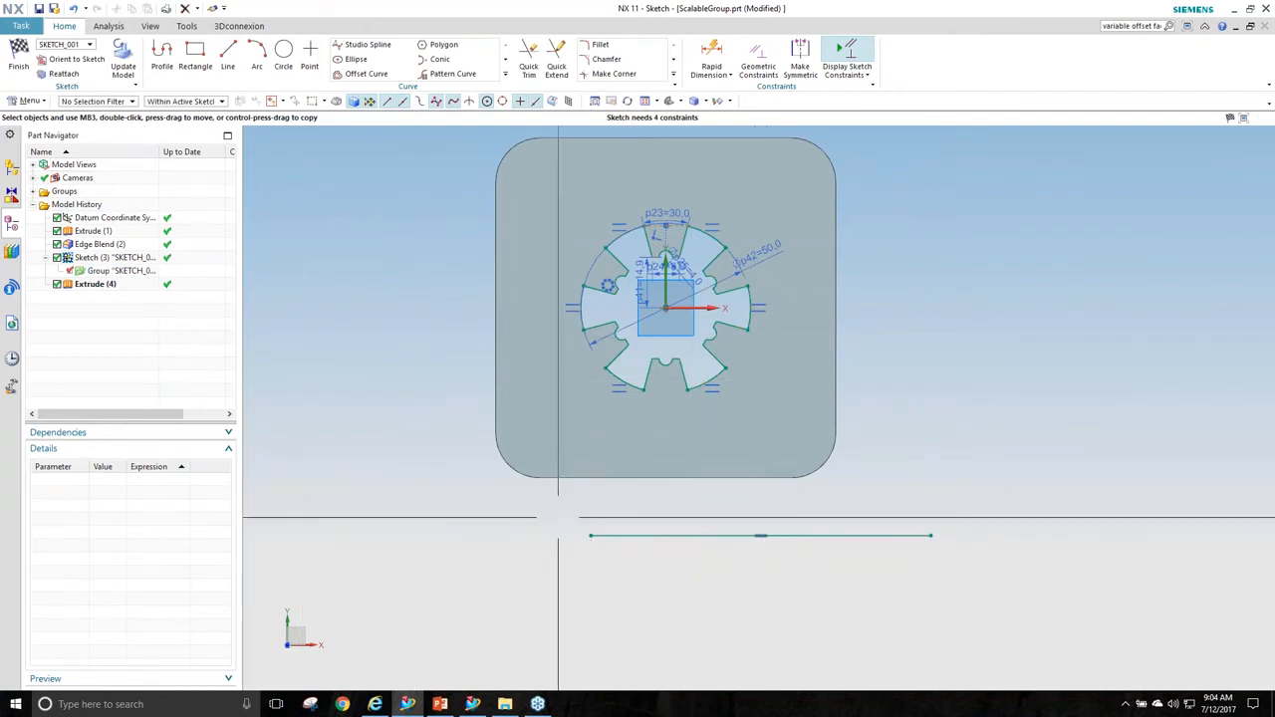
Deactivate the scalable sketch group.
right_click(125, 280)
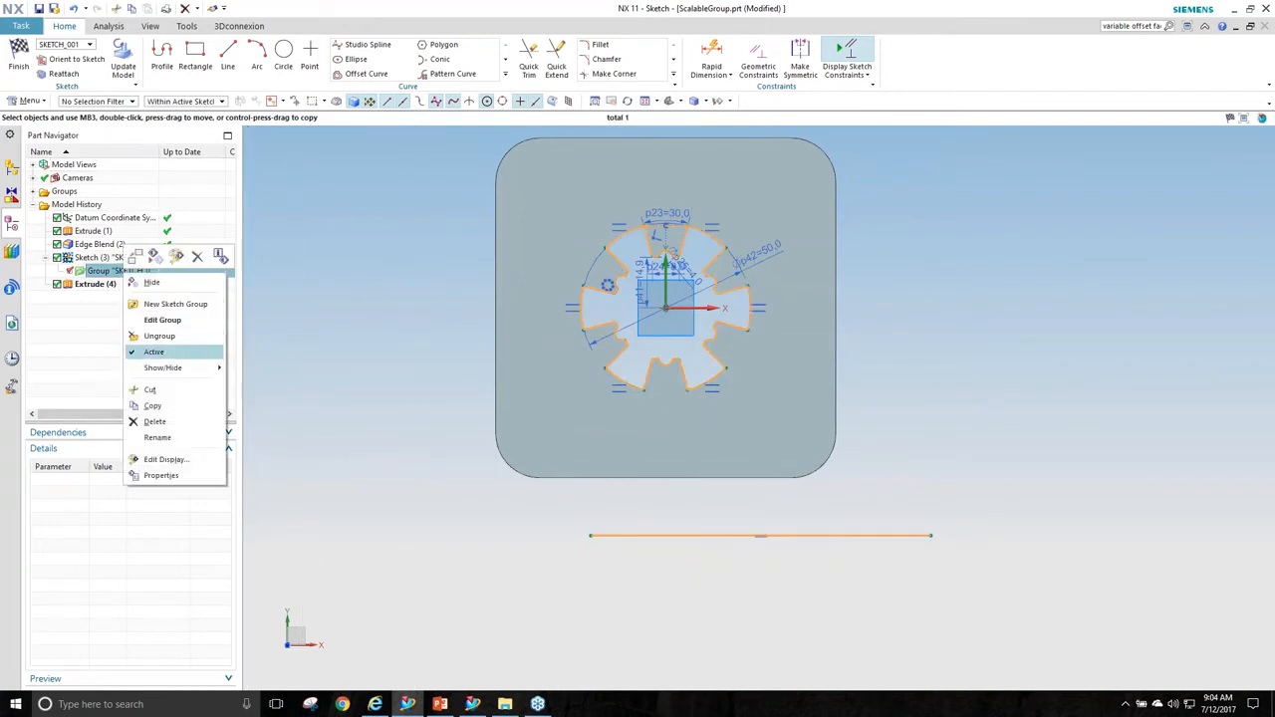
click(155, 352)
key(Escape)
shift+middle_drag(883, 352, 902, 372)
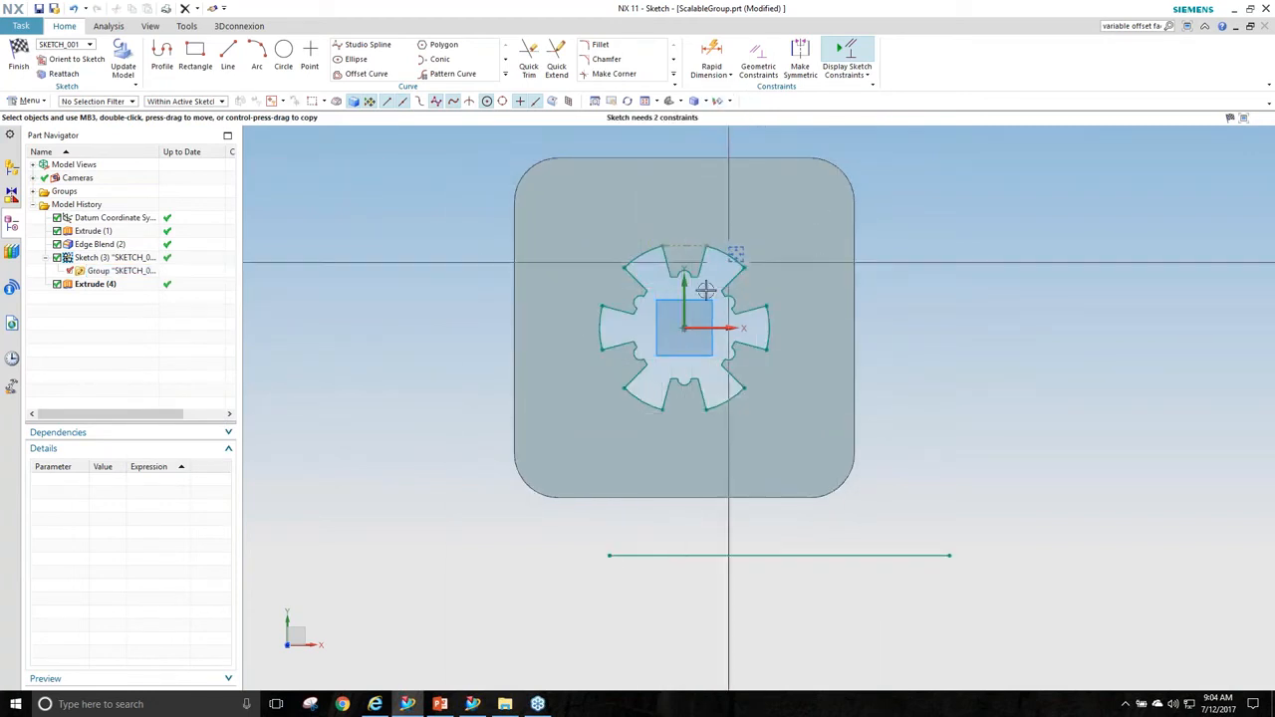
Add a rapid dimension to the line below the plate and set its length to 110 to scale the group.
key(d)
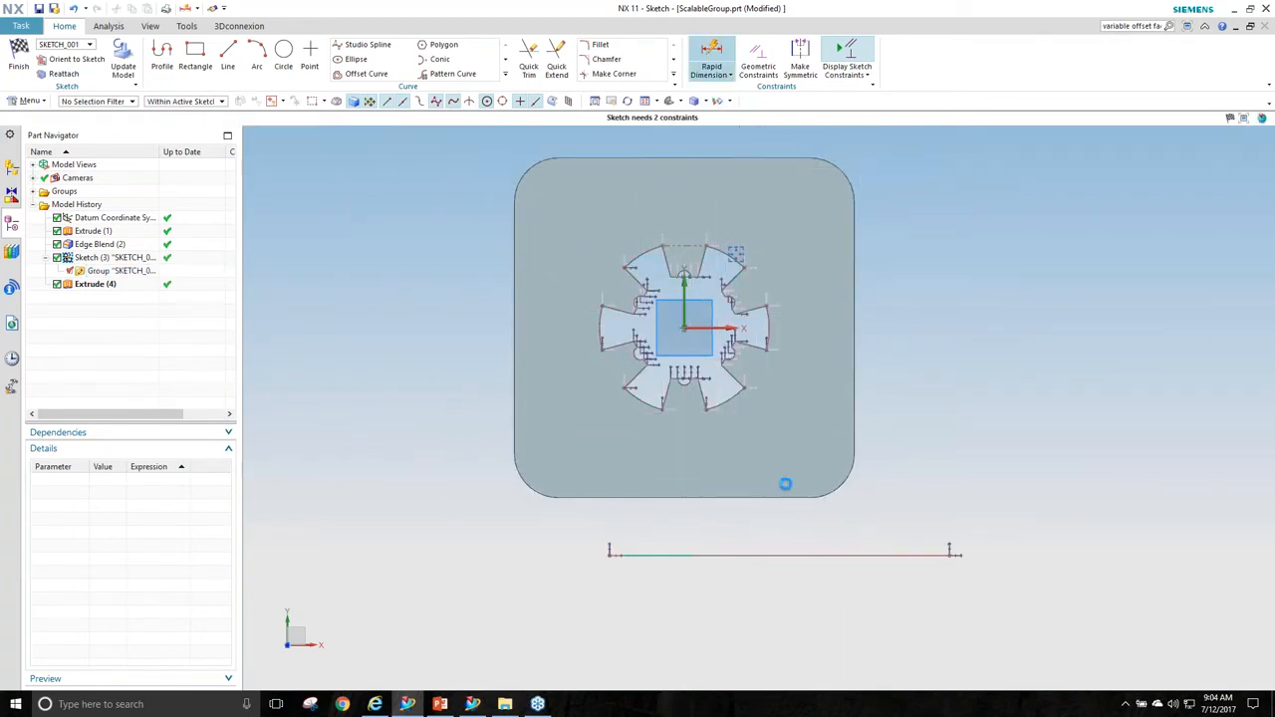
click(805, 554)
click(779, 591)
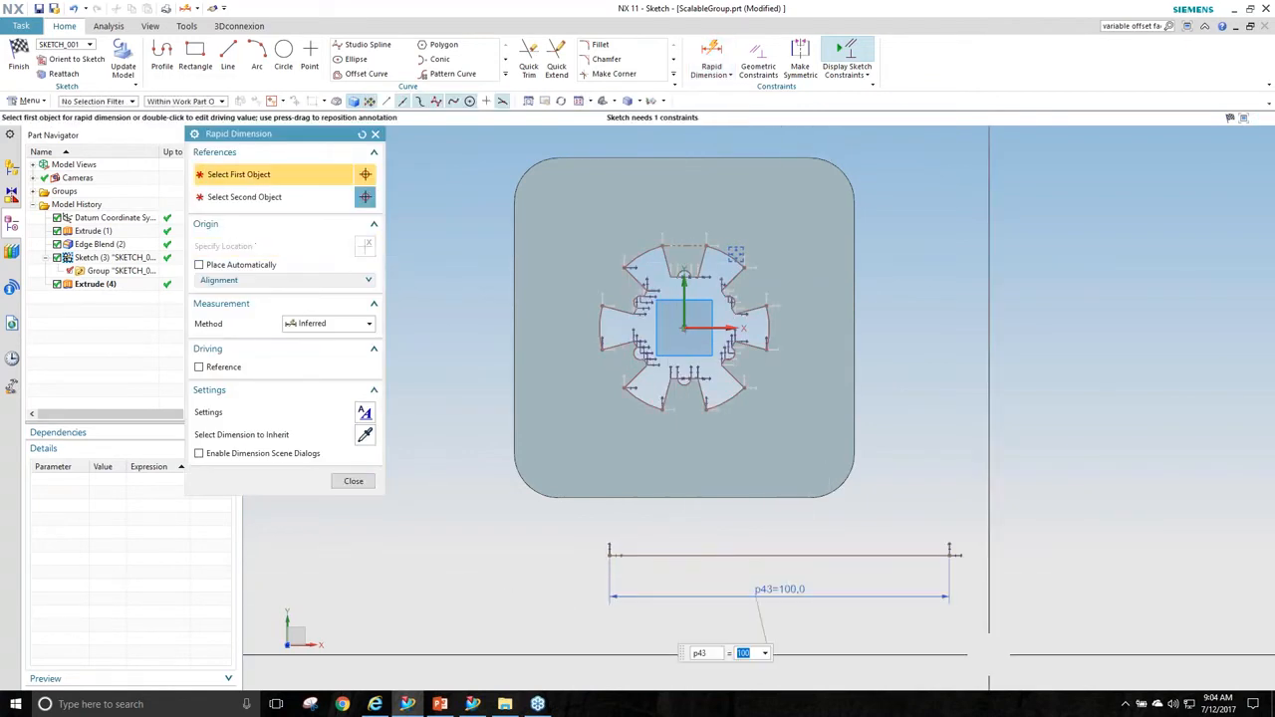
text(110)
key(Return)
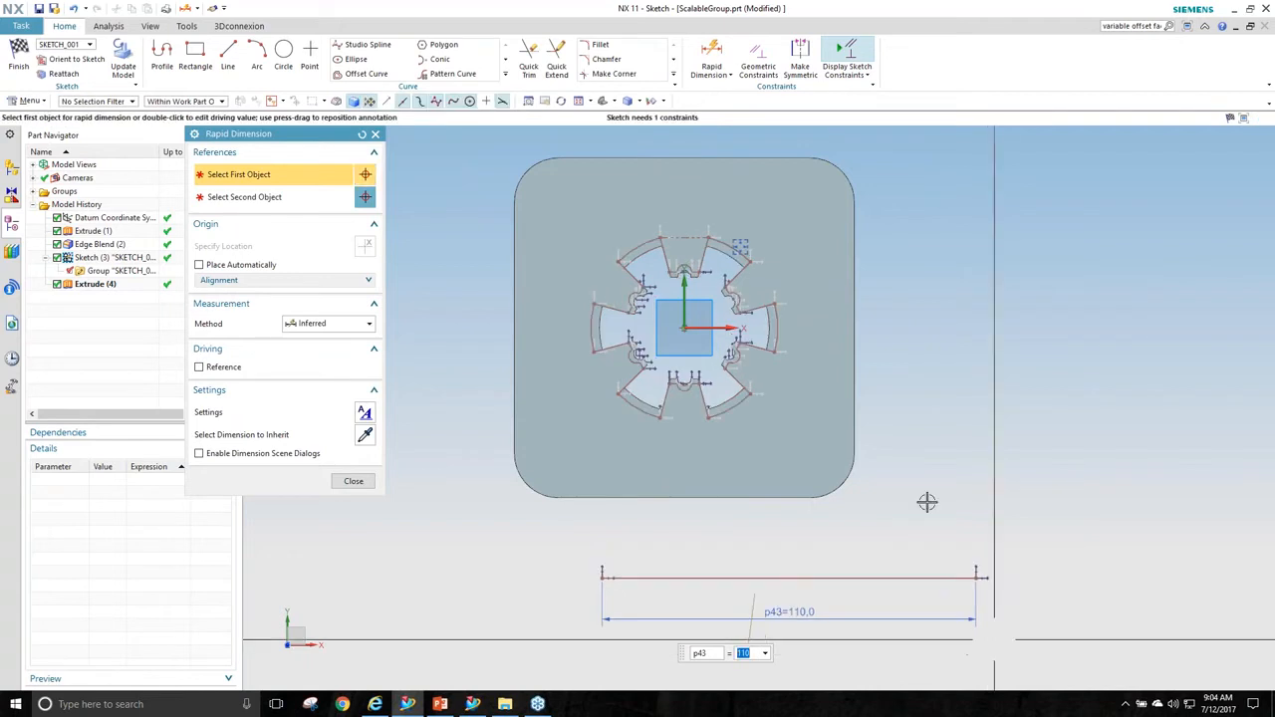
Set the line's length dimension to 125 to enlarge the grouped profile further, and leave dimensioning.
text(1)
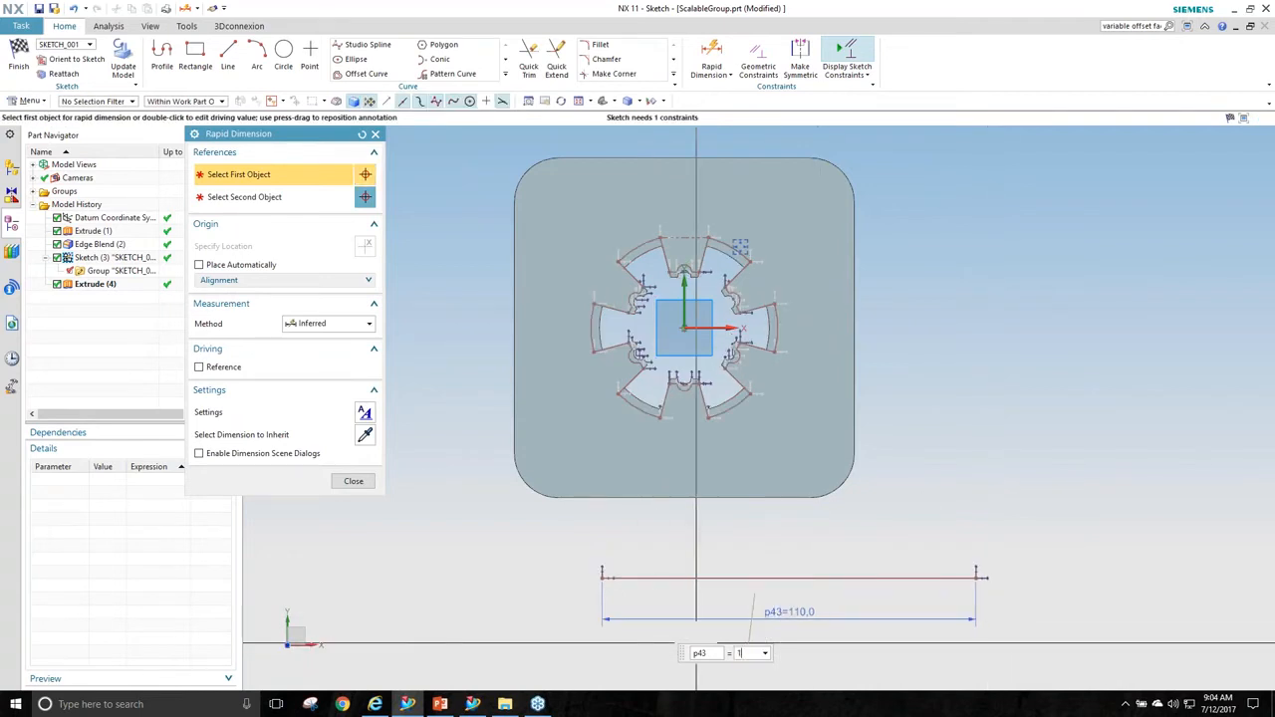
text(25)
key(Return)
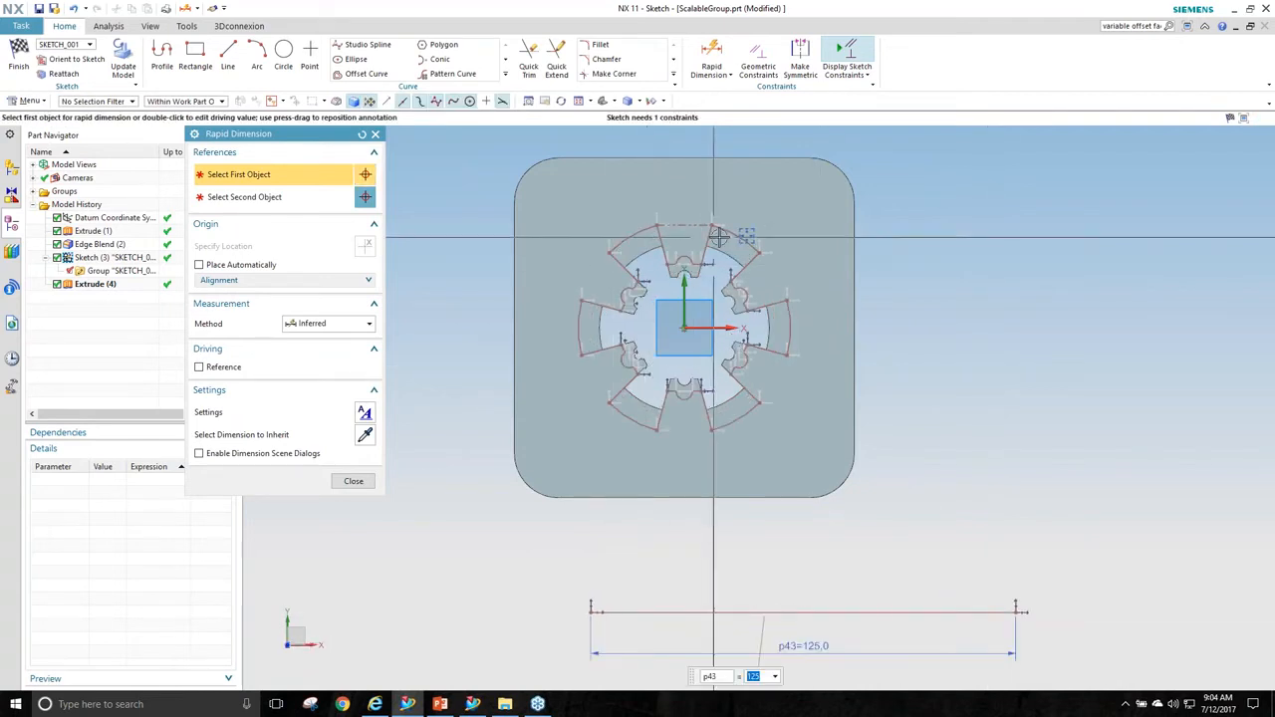
click(354, 481)
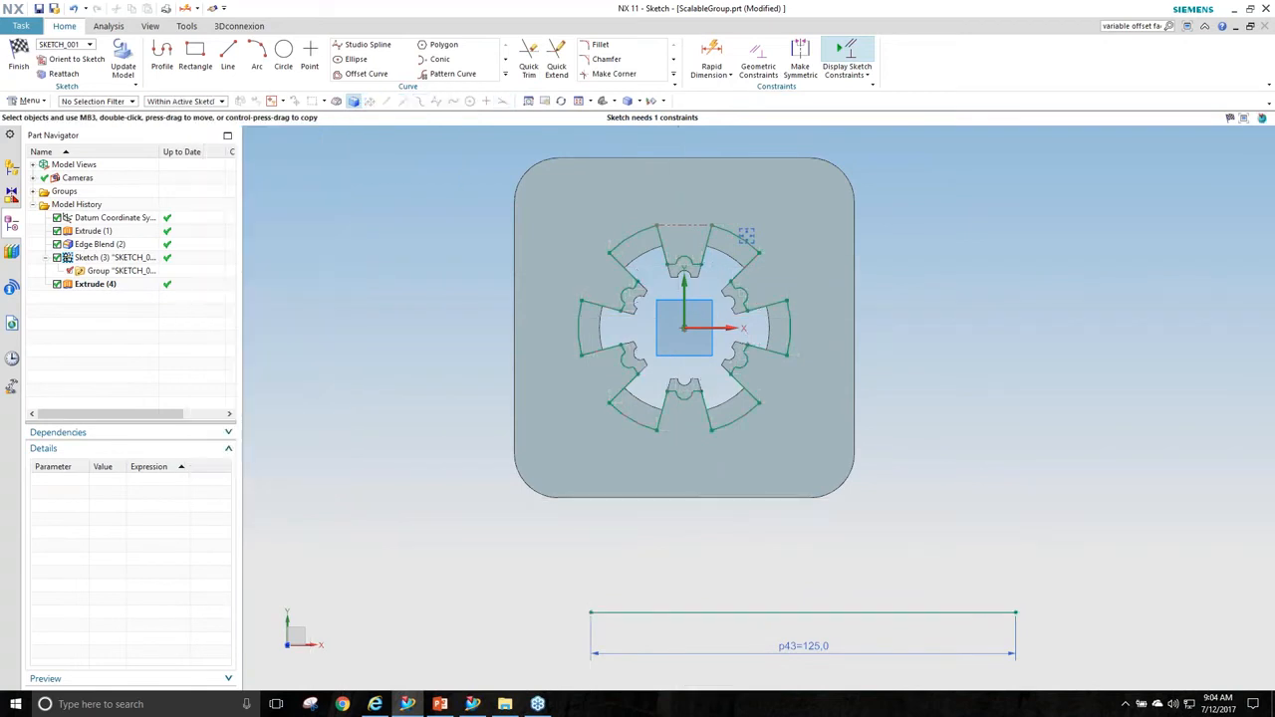
Make the scalable sketch group active again.
shift+middle_drag(706, 541, 652, 525)
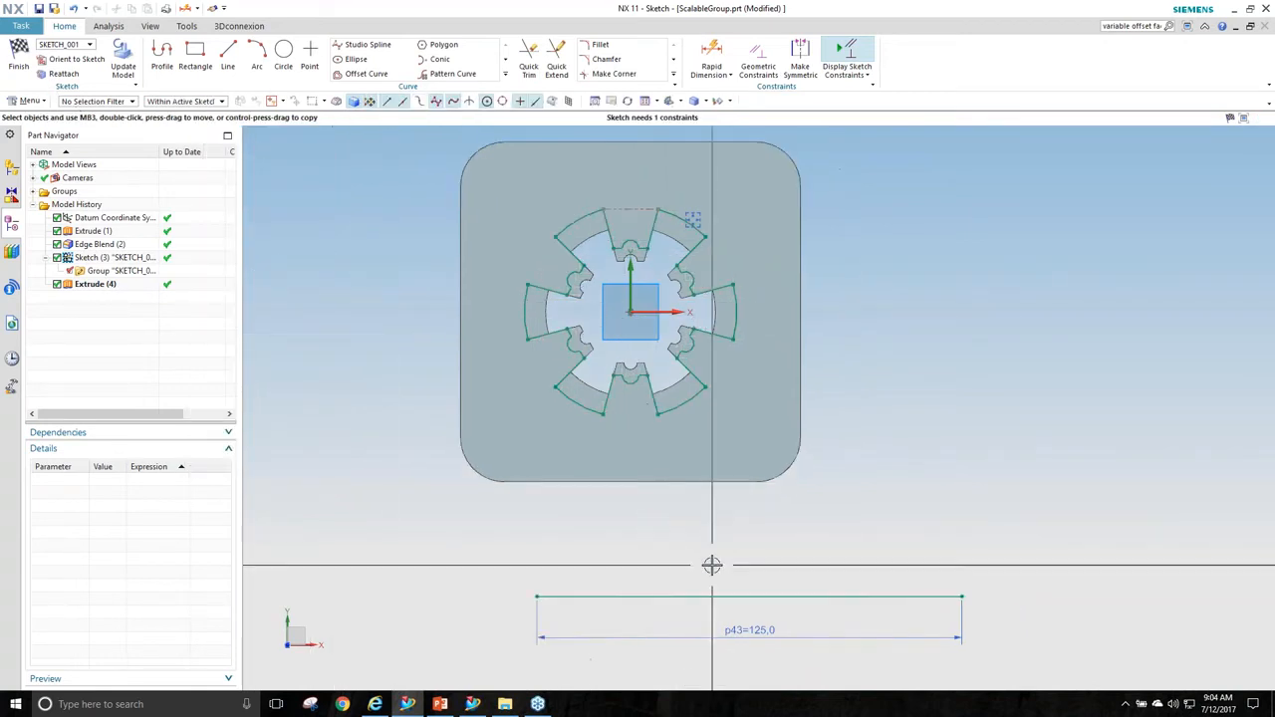
right_click(104, 276)
click(149, 352)
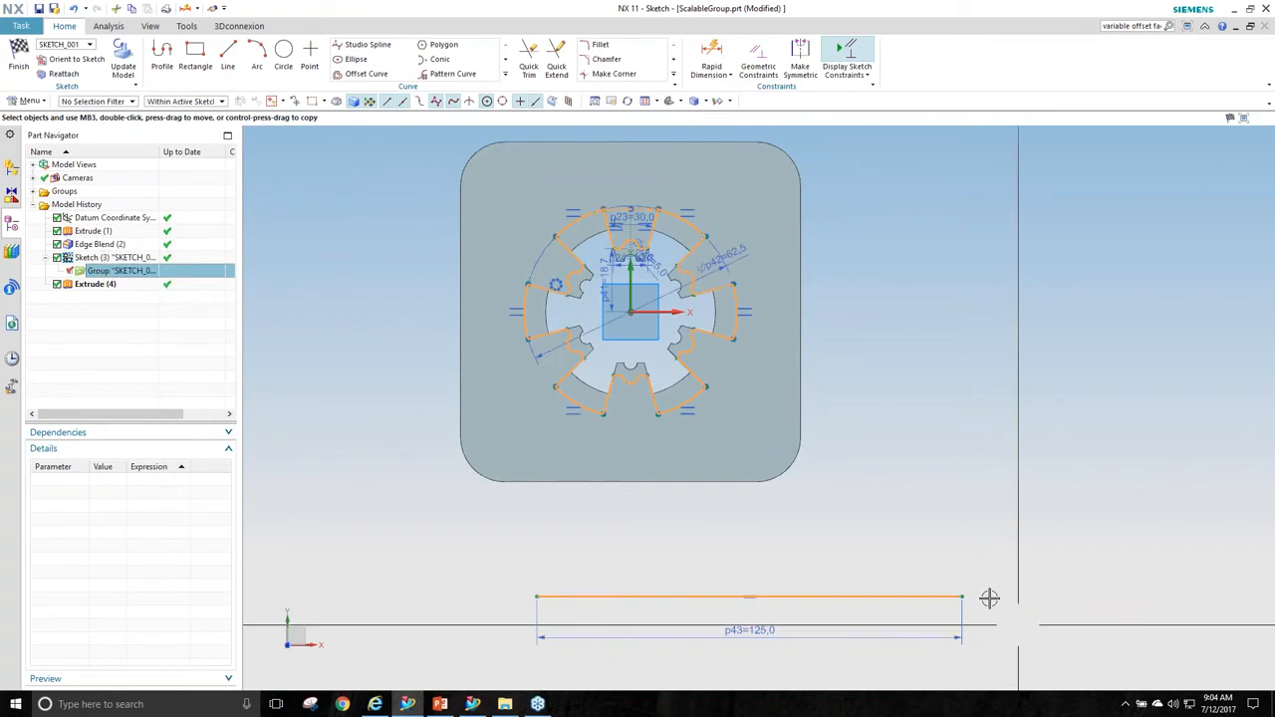
Try deleting the scalable group and the line, restore both, and undo the line's last length change.
key(Delete)
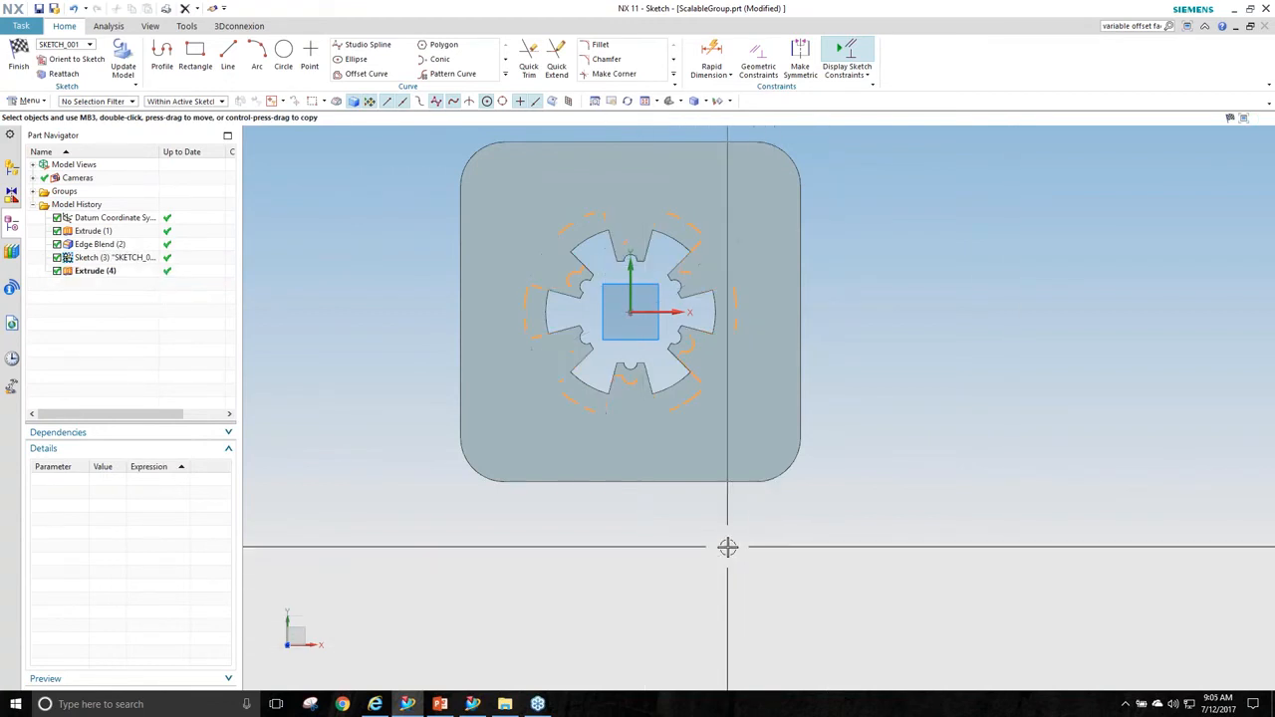
key(ctrl+z)
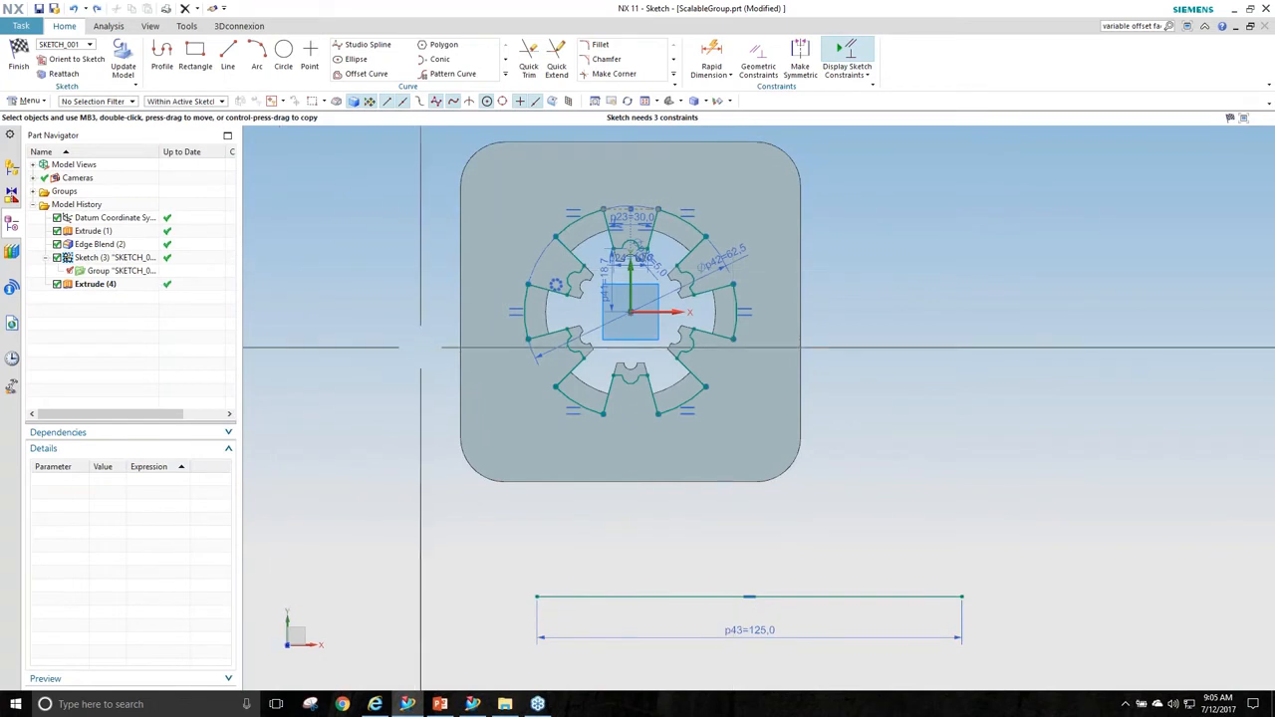
key(ctrl+z)
click(687, 230)
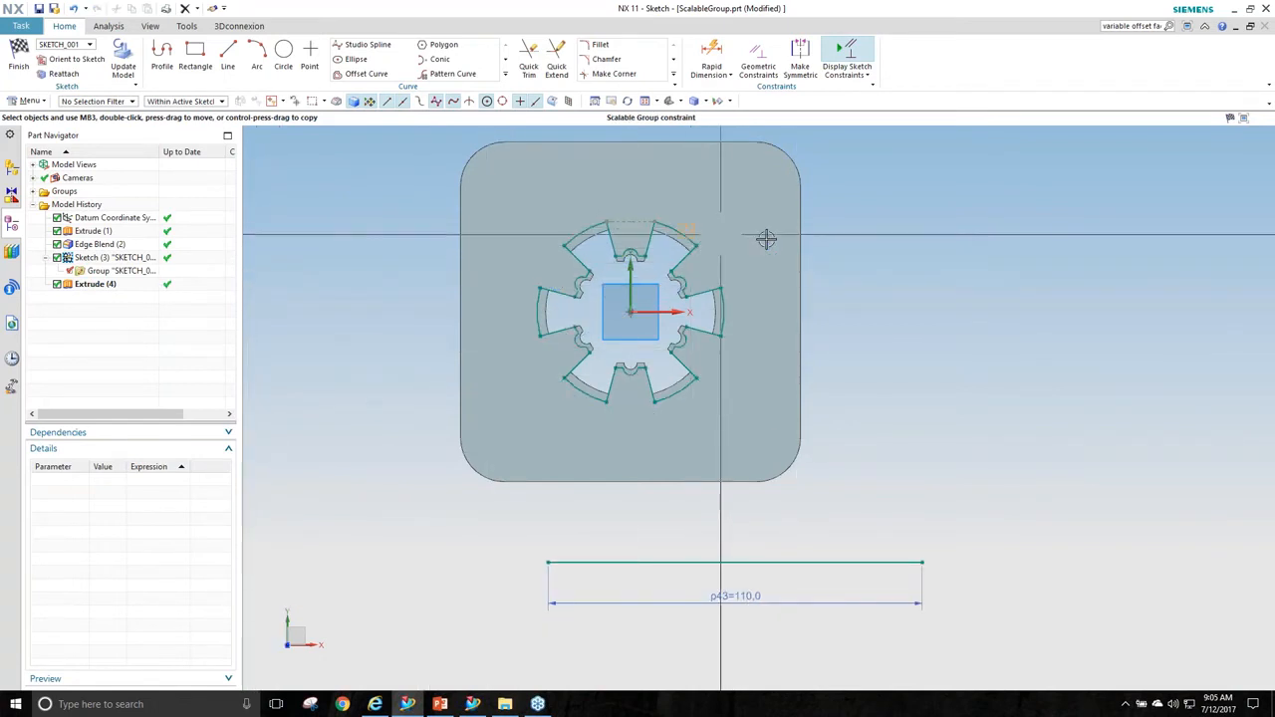
click(687, 230)
click(713, 199)
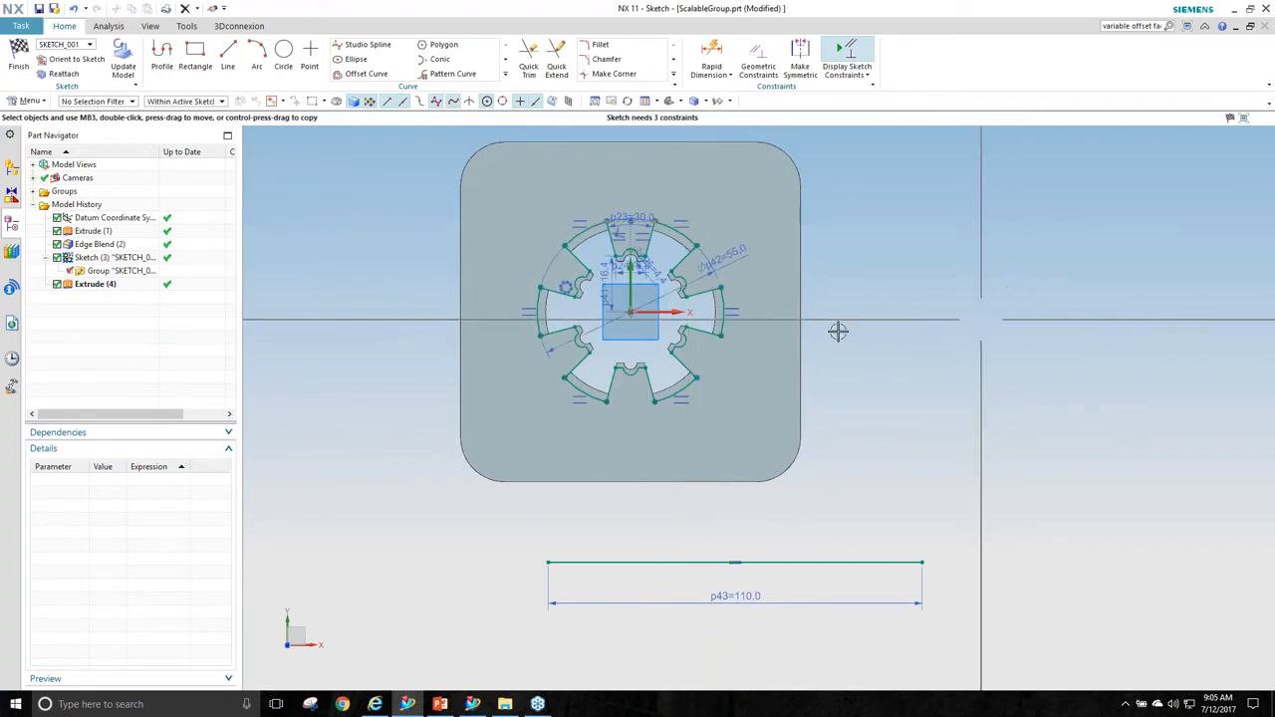
Delete the line below the plate together with its length dimension, and finish the sketch.
click(735, 595)
key(Delete)
click(735, 562)
key(Delete)
scroll(608, 273, up, 5)
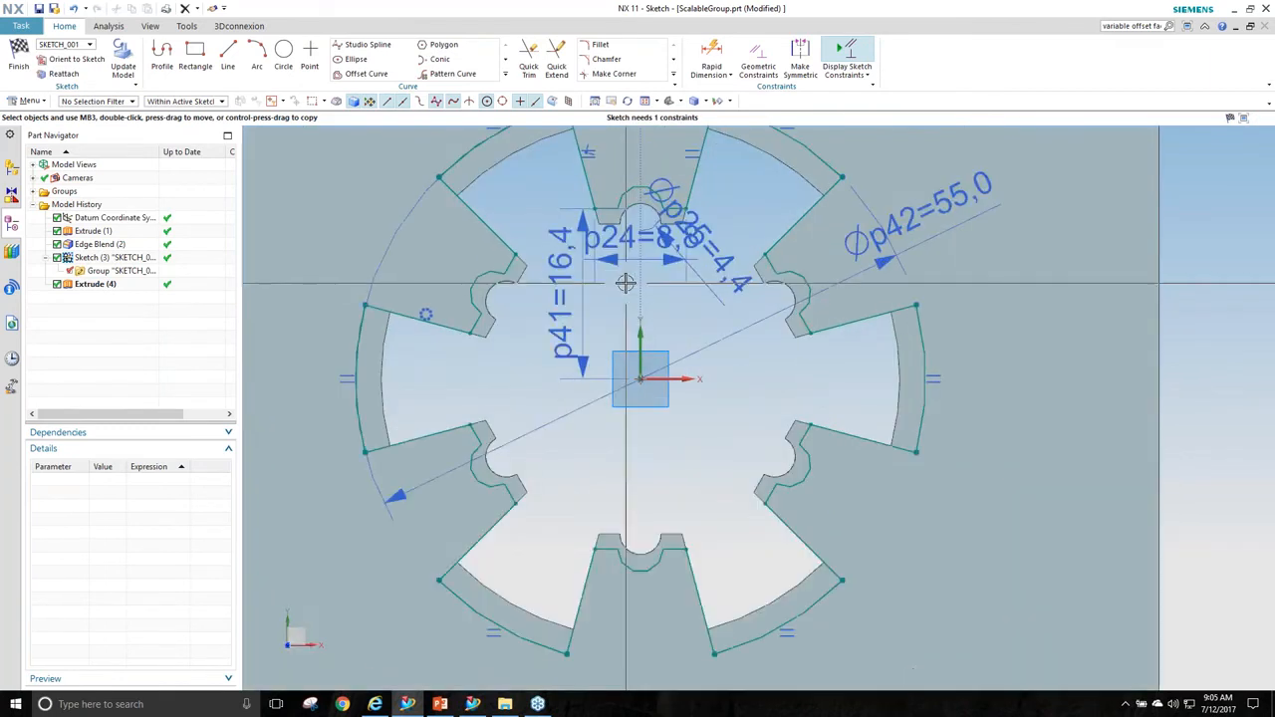
click(18, 58)
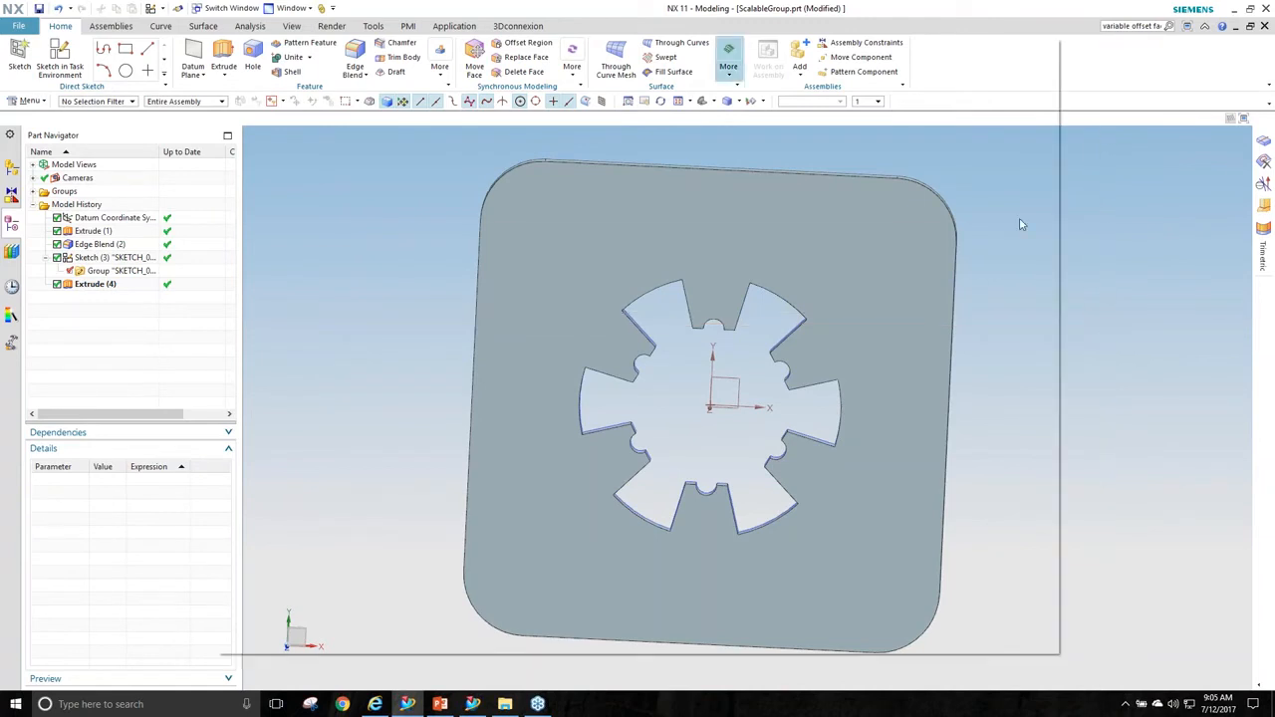
Switch to the 2D_Synch_sketch_mech_part2.prt part and open its sketch for editing.
click(229, 8)
click(706, 159)
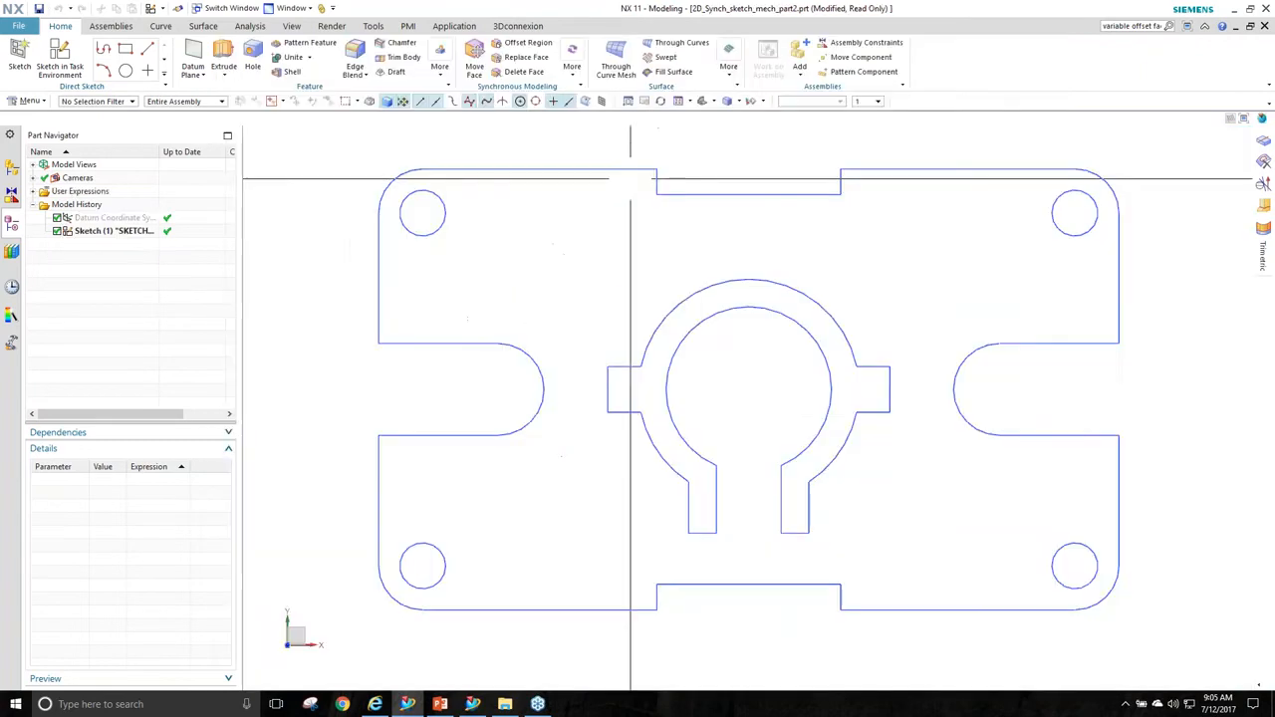
double_click(962, 407)
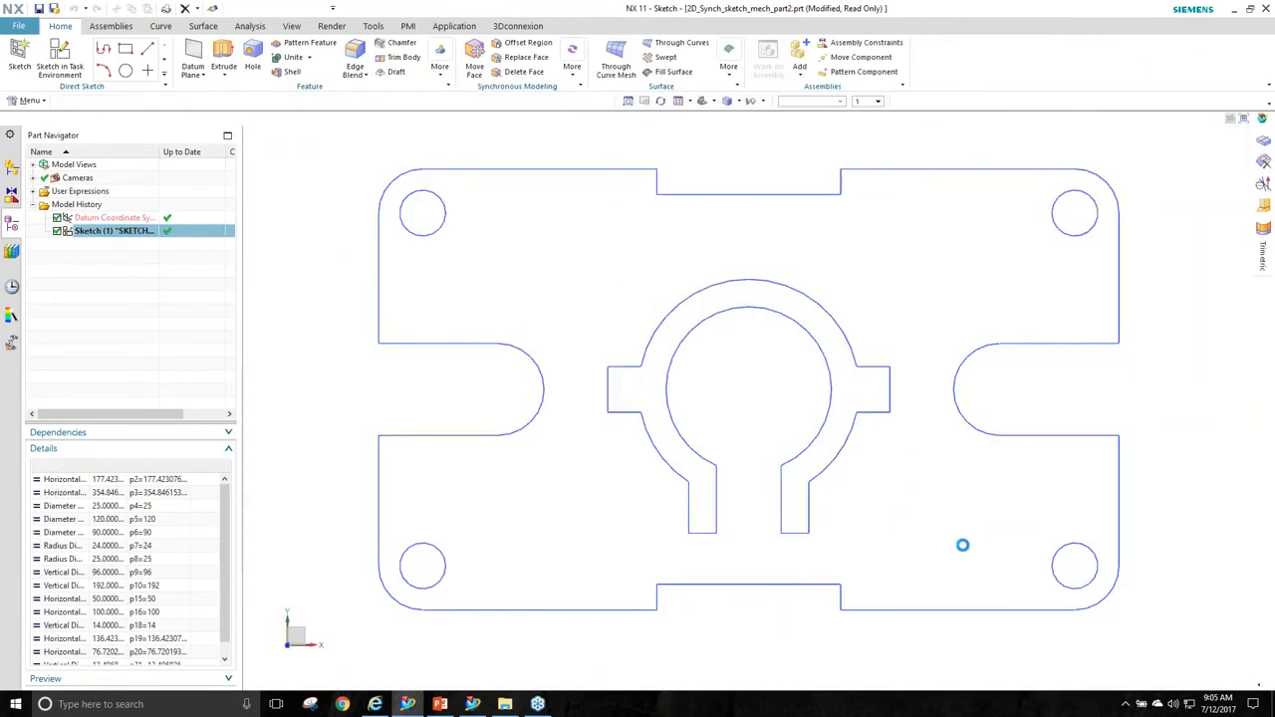
Examine the lower-right corner arc's coincident constraints and their related curves in the Sketch Relations Browser, and finish the sketch.
right_click(1088, 590)
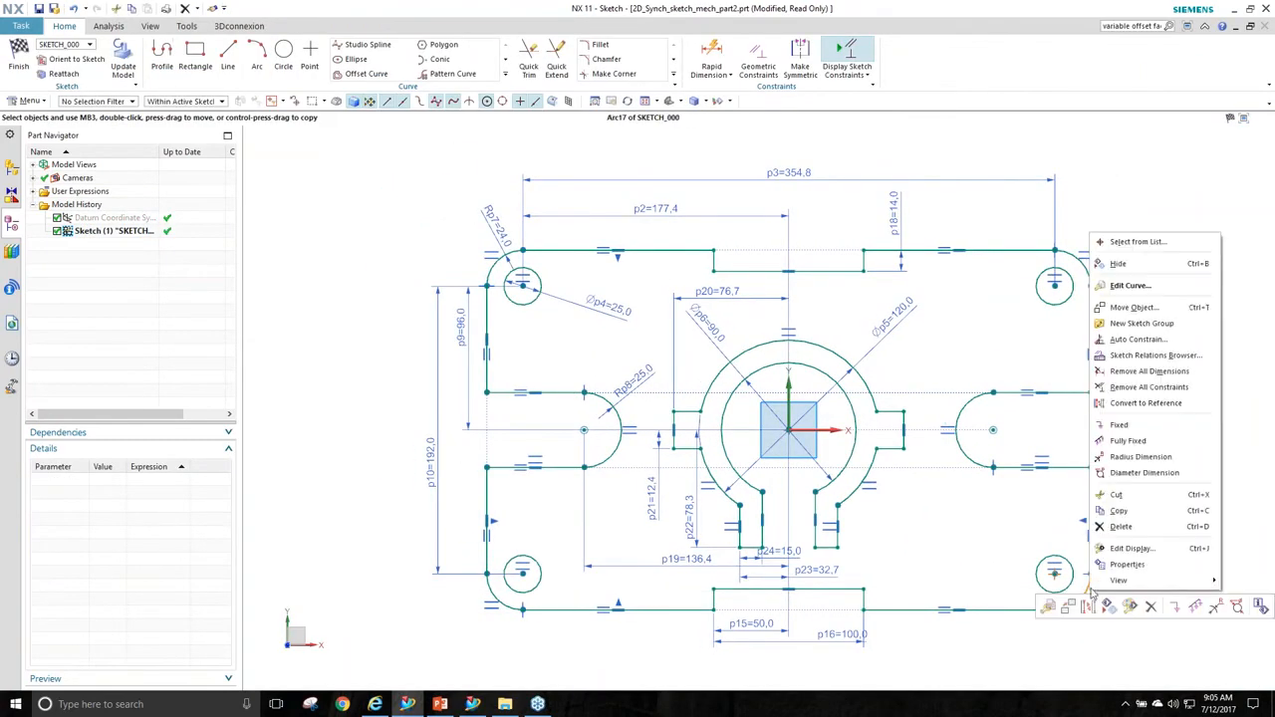
click(1143, 355)
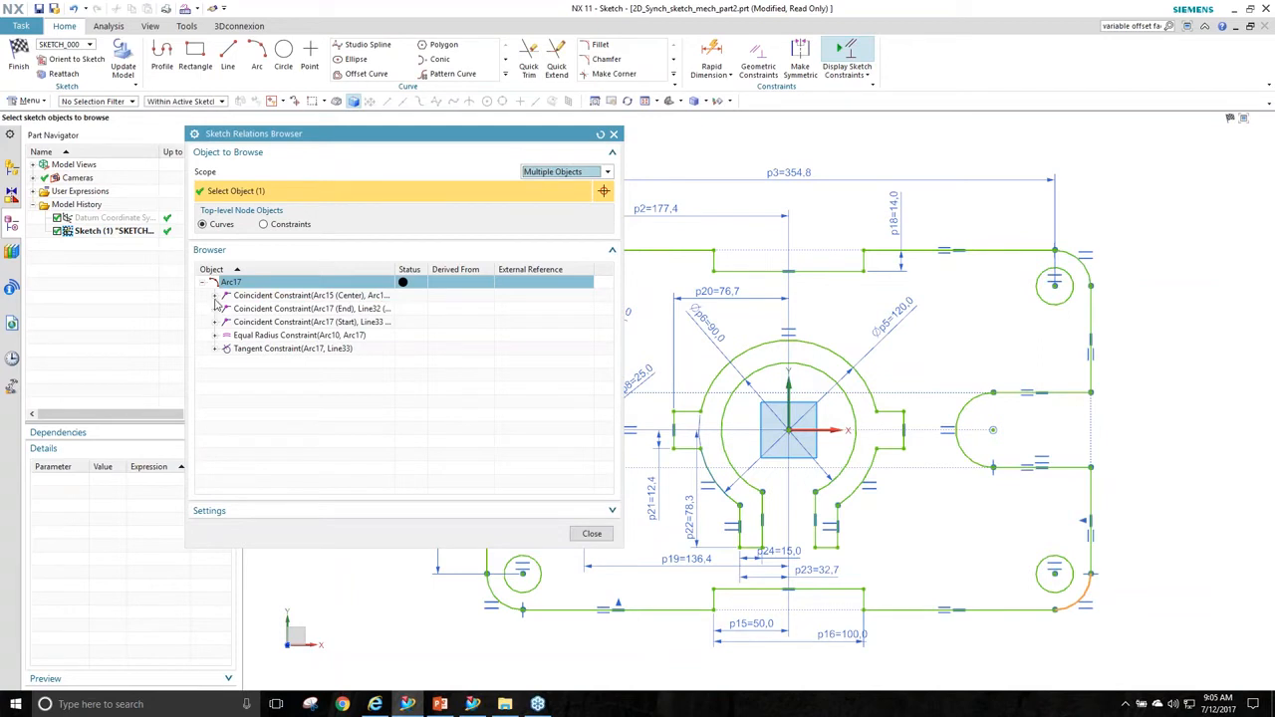
click(265, 297)
right_click(562, 360)
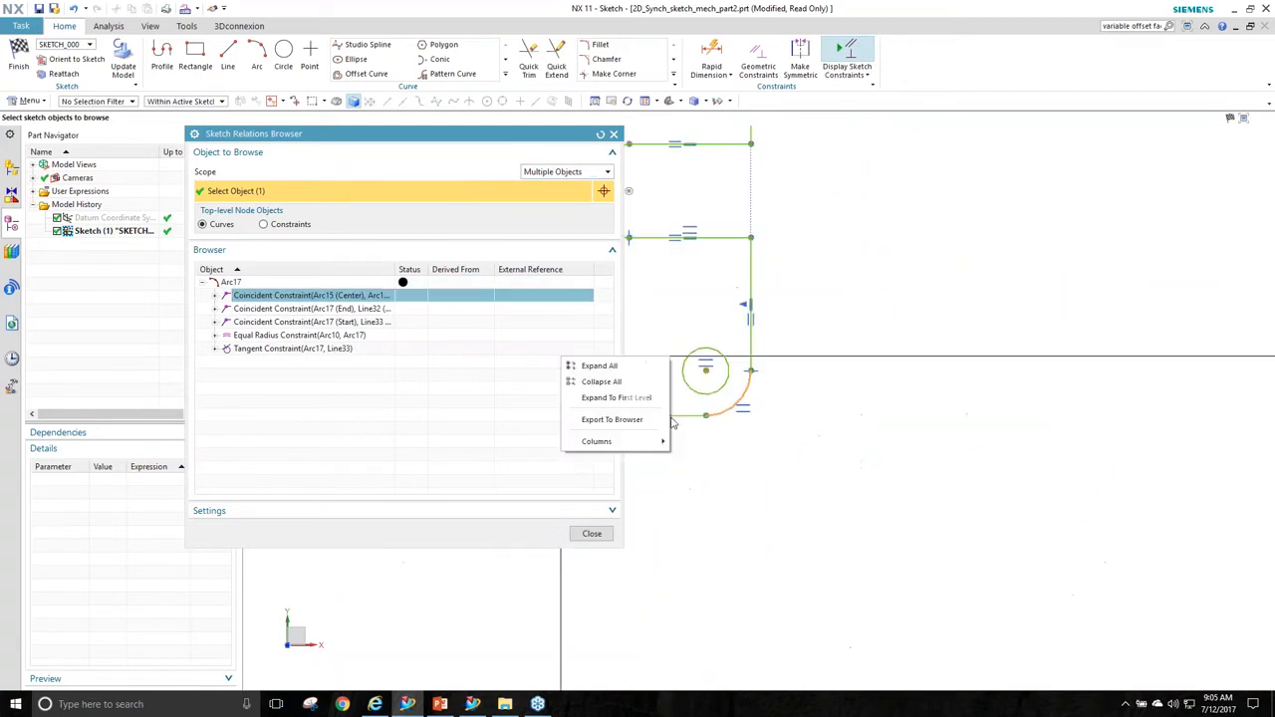
click(795, 434)
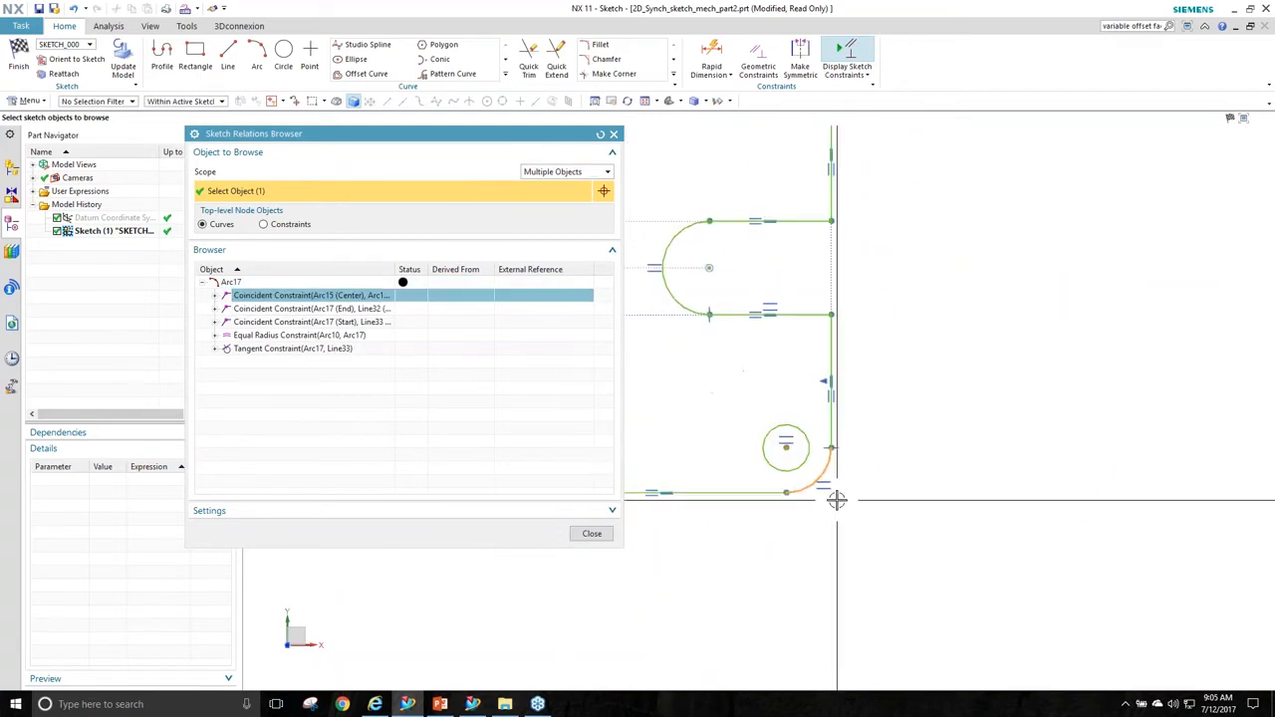
click(295, 310)
click(214, 296)
click(270, 310)
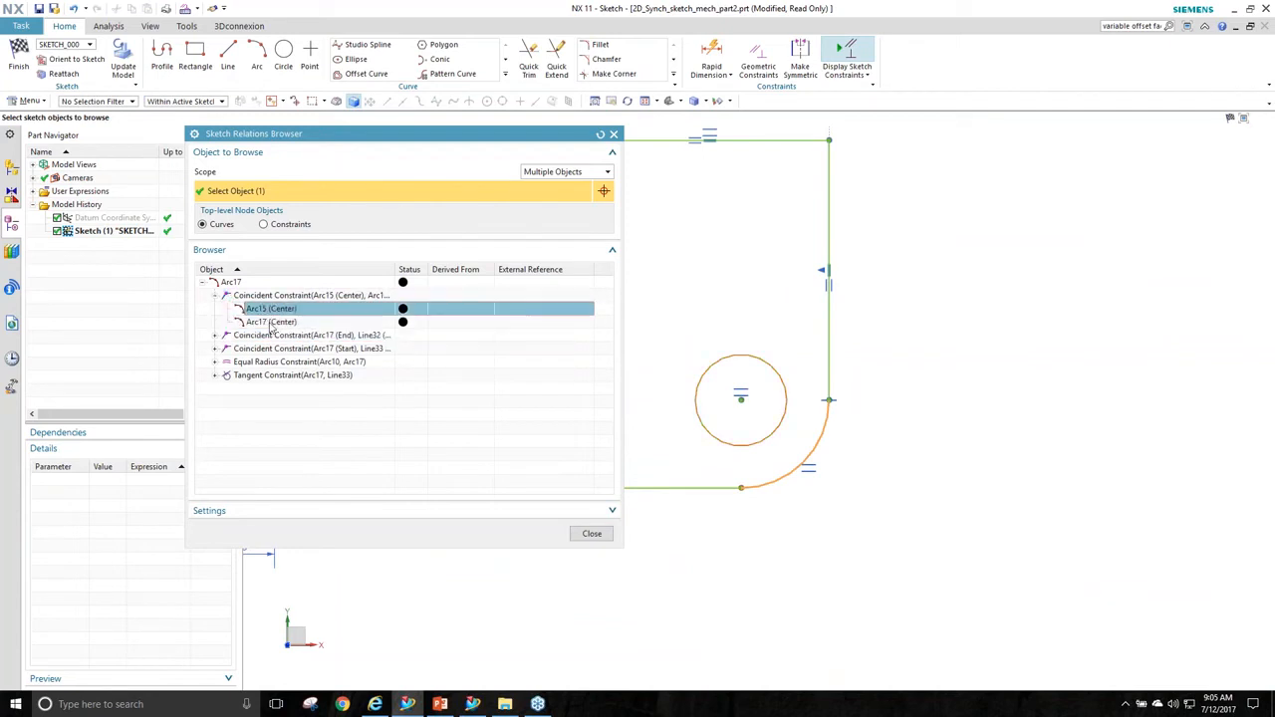
click(284, 322)
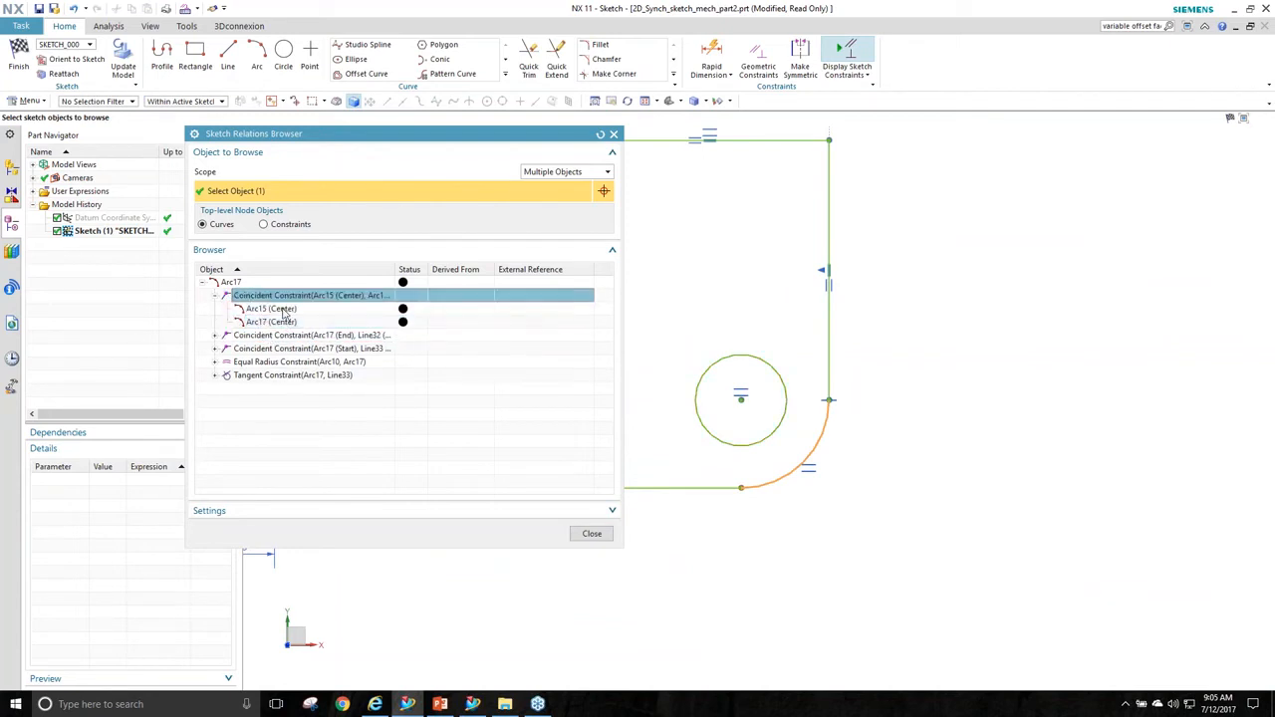
click(215, 336)
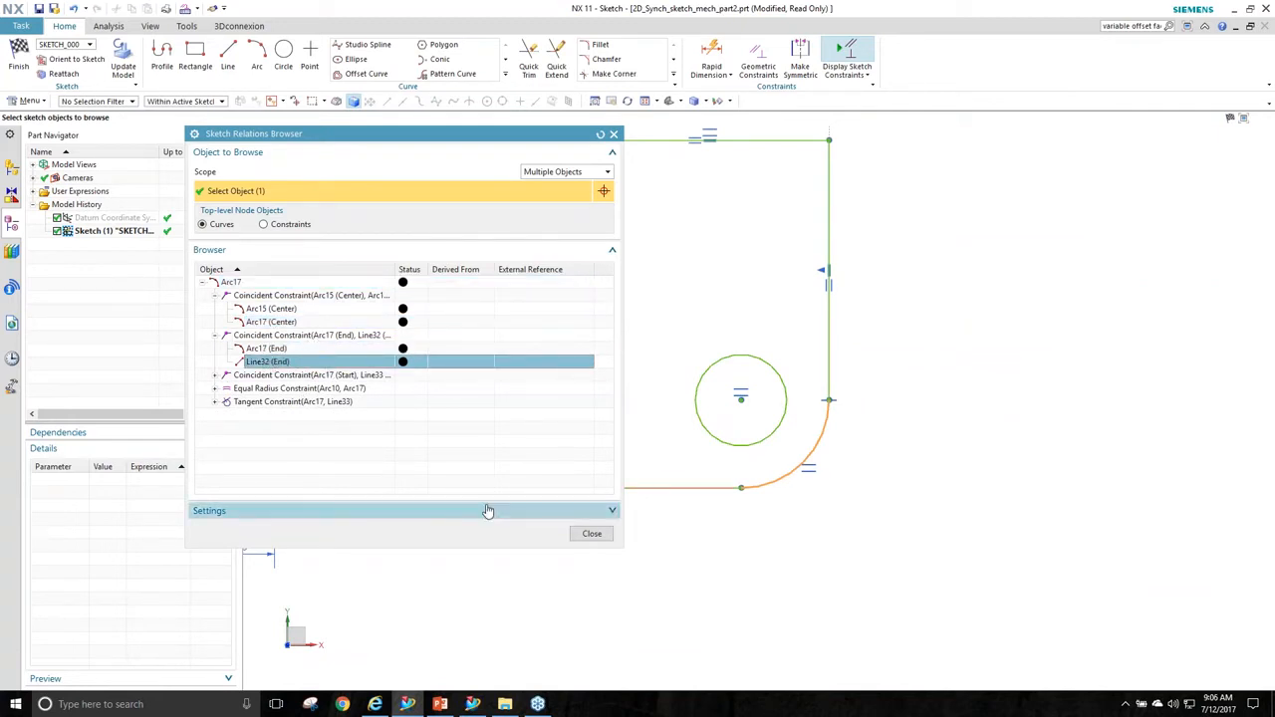
click(591, 539)
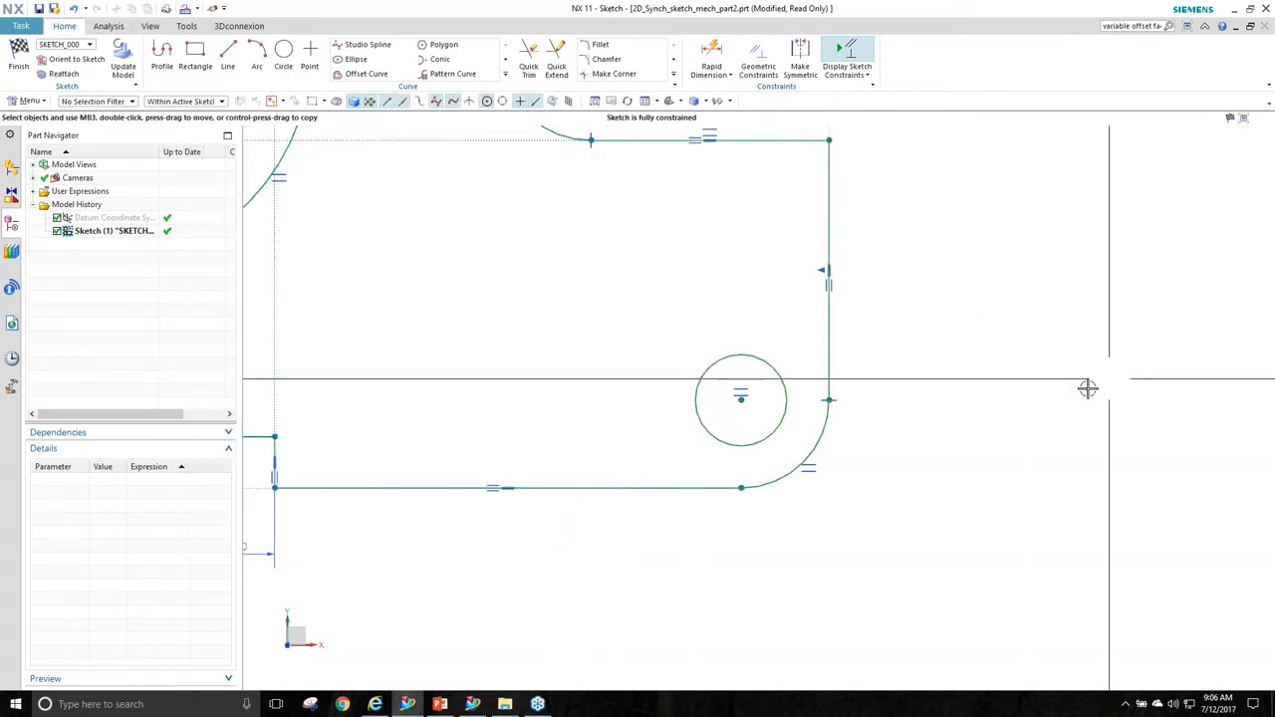
key(ctrl+q)
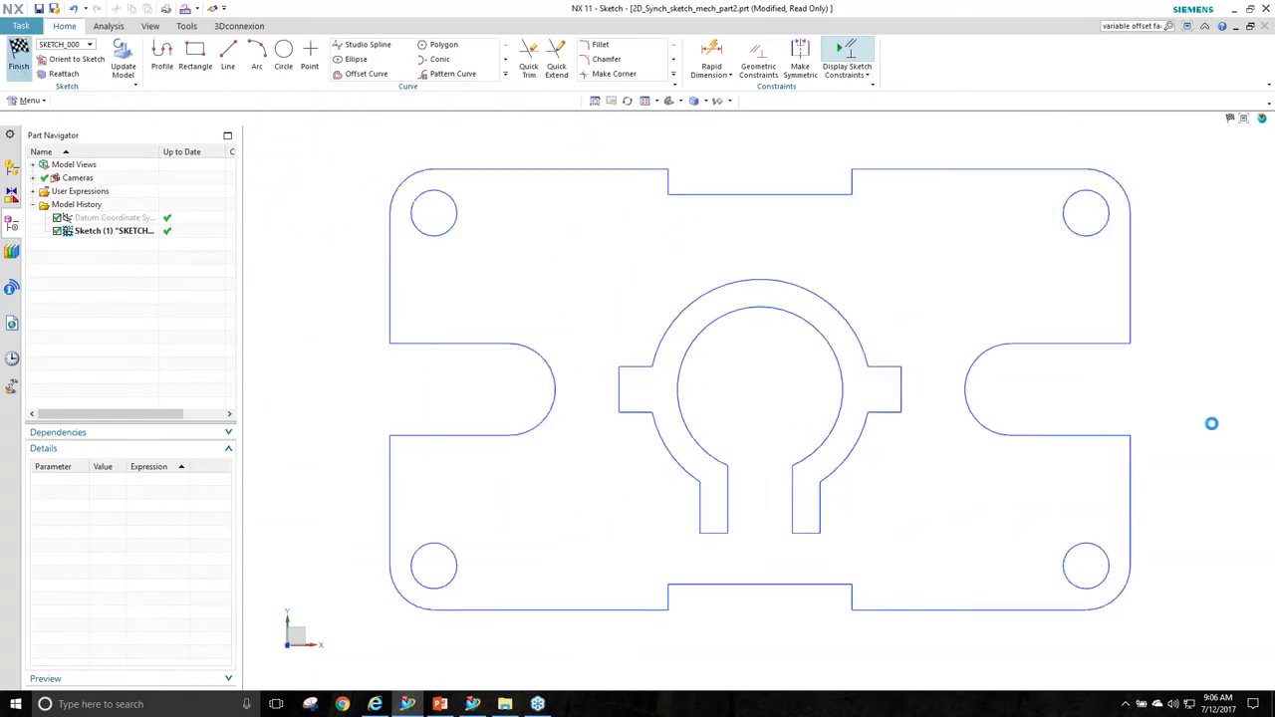
Switch to the HorizVert_Align.prt part and orbit the revolved body to see its sketches.
key(ctrl+Tab)
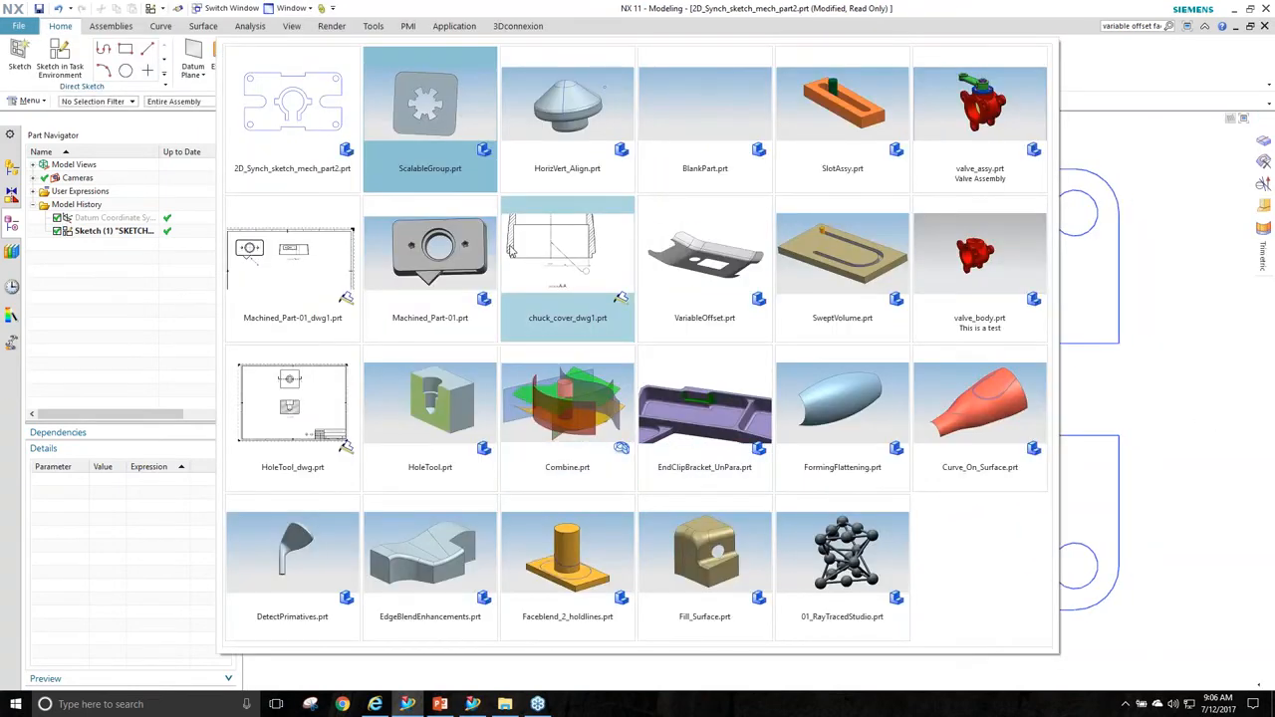
click(433, 168)
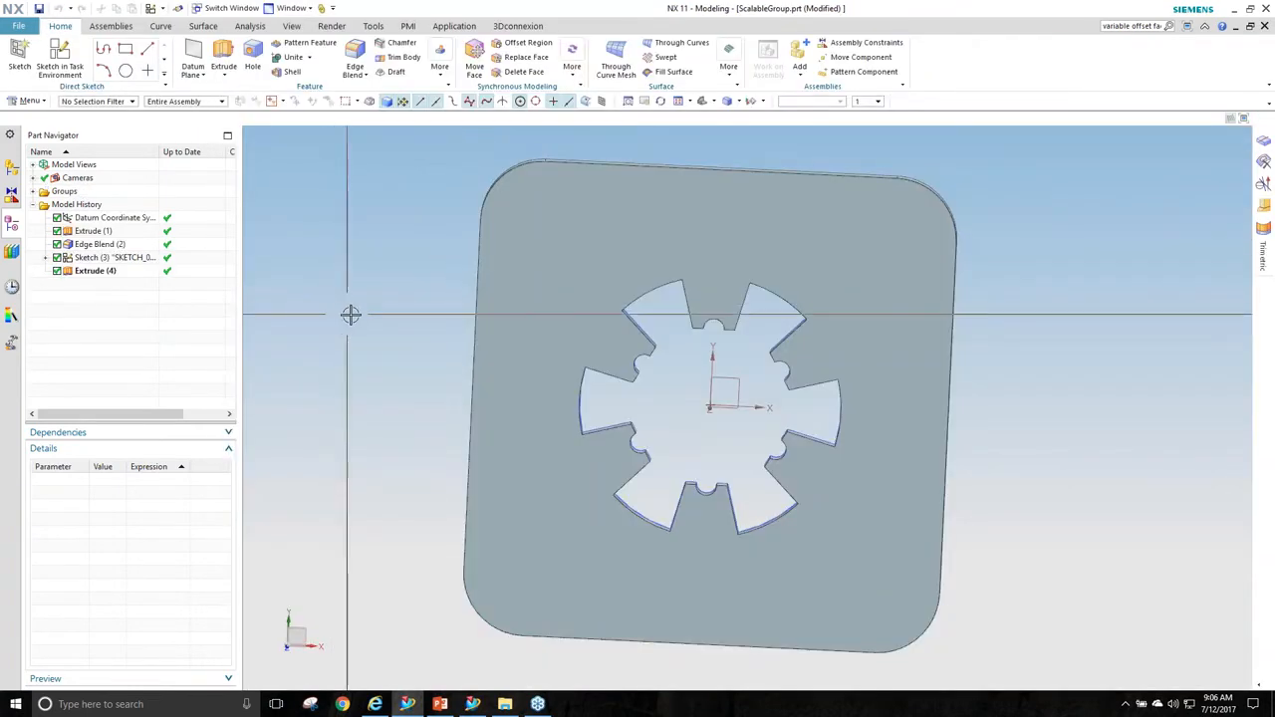
key(ctrl+Tab)
key(ctrl+Tab)
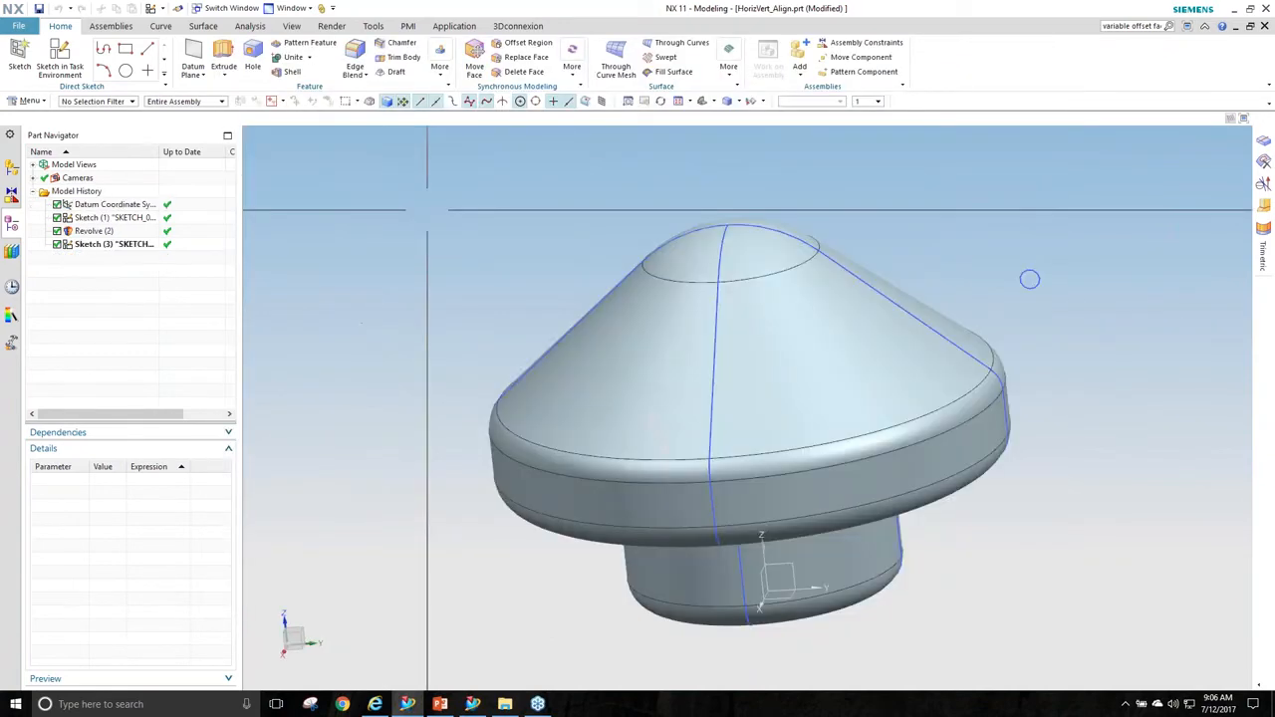
middle_drag(732, 310, 618, 409)
right_drag(618, 409, 740, 512)
mouse_move(732, 344)
middle_down()
mouse_move(694, 335)
mouse_move(712, 309)
middle_up()
Open the revolve's profile sketch to view its reference lines, and finish the sketch without edits.
double_click(712, 310)
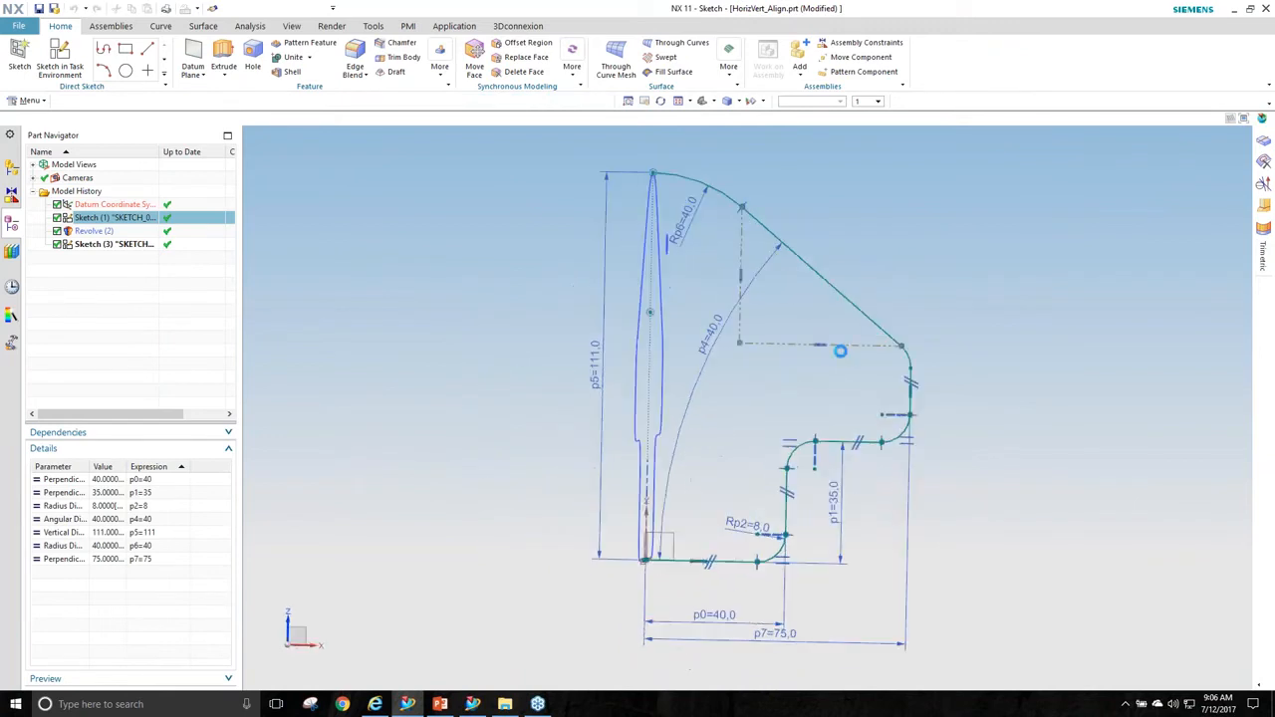
mouse_move(757, 270)
middle_down()
mouse_move(853, 356)
mouse_move(746, 250)
mouse_move(760, 280)
mouse_move(952, 249)
middle_up()
right_click(952, 249)
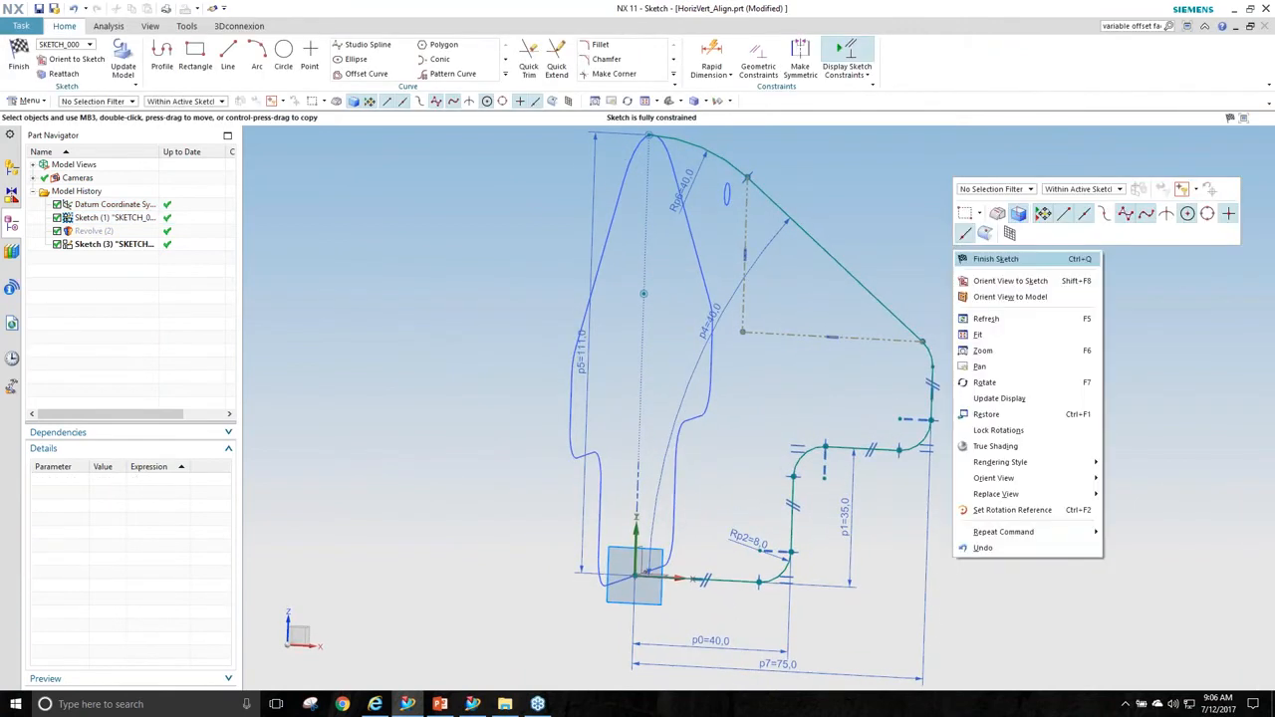
click(999, 259)
Reopen the profile sketch, turn on Display Reference Curves for inactive sketches in the sketch settings, and finish the sketch.
double_click(691, 298)
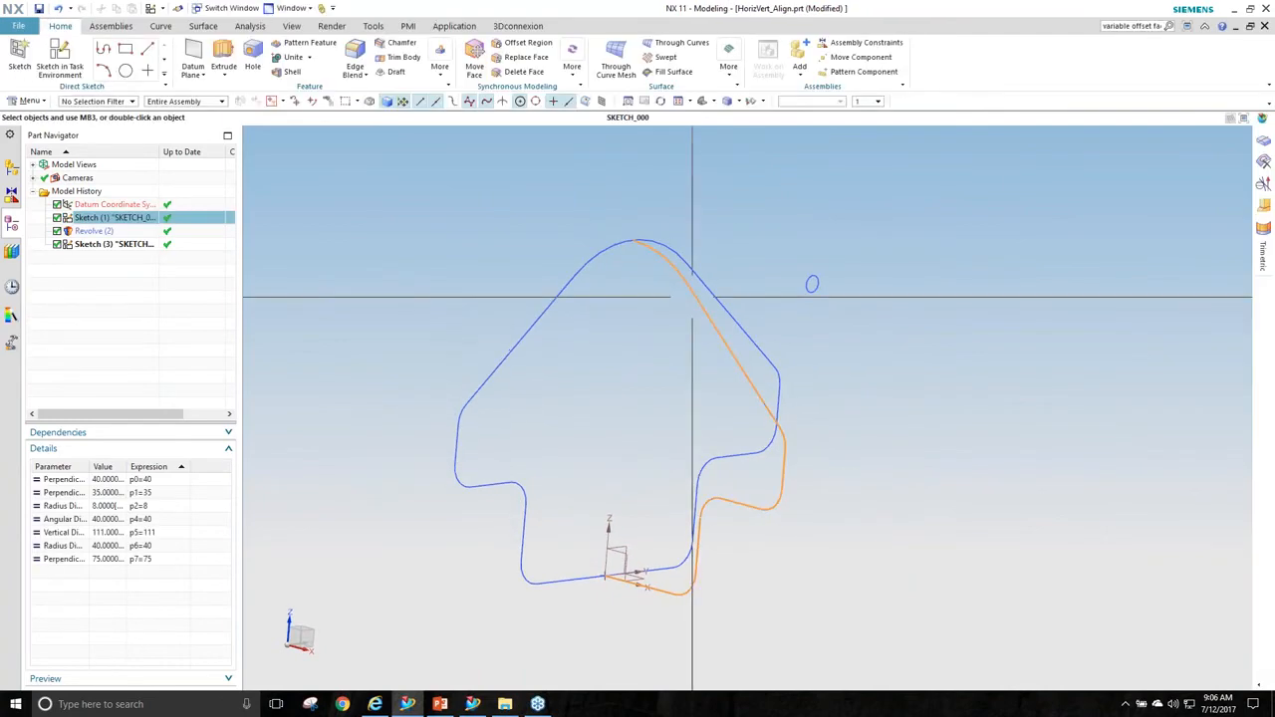
click(20, 26)
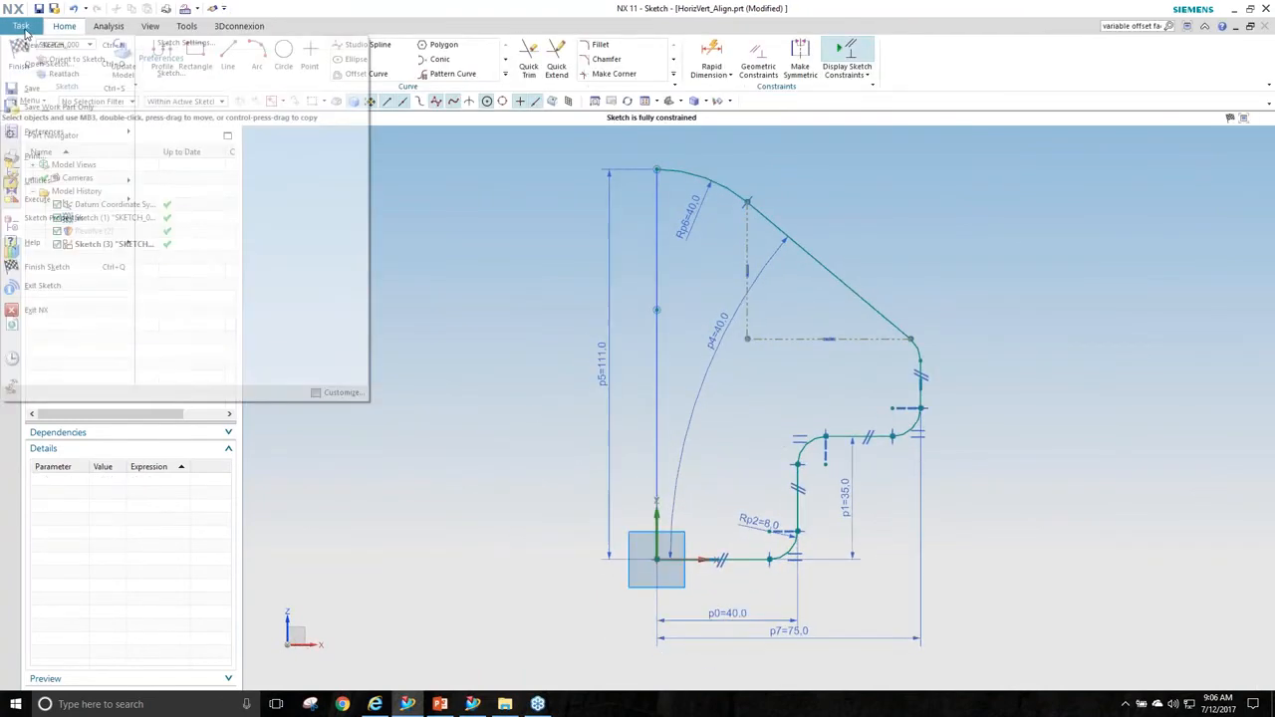
click(165, 50)
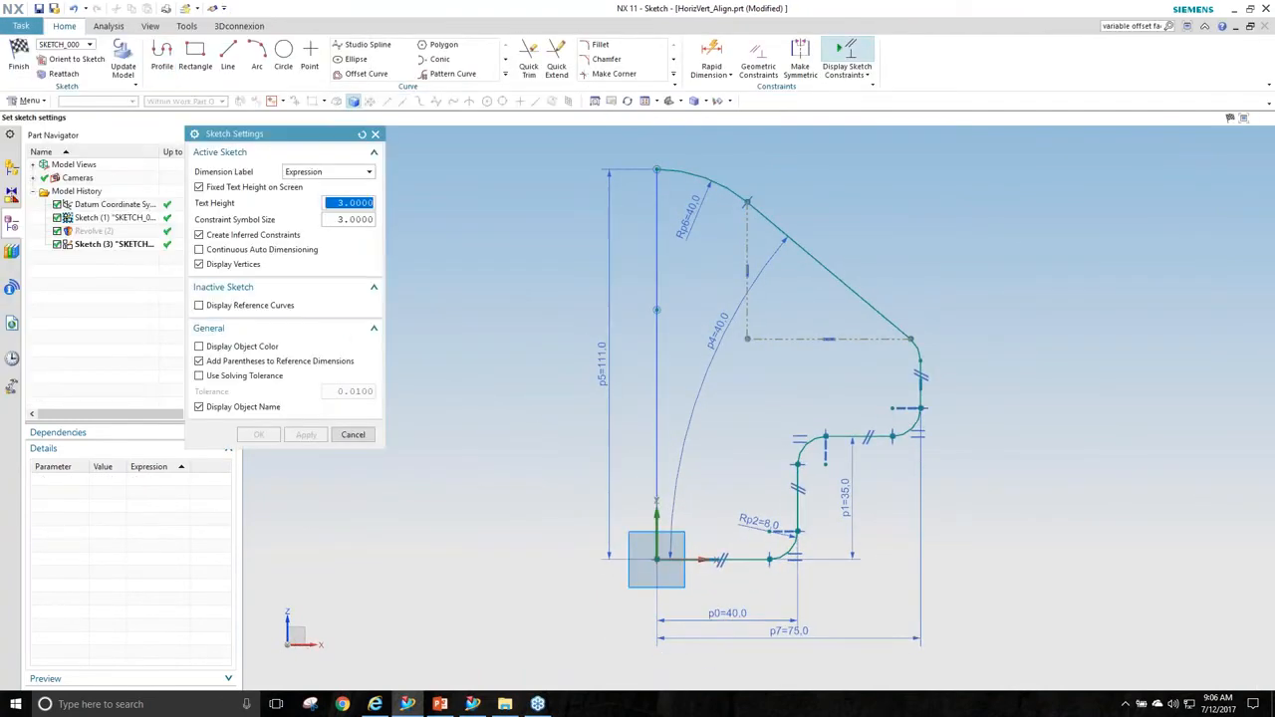
click(259, 434)
right_click(488, 308)
click(543, 315)
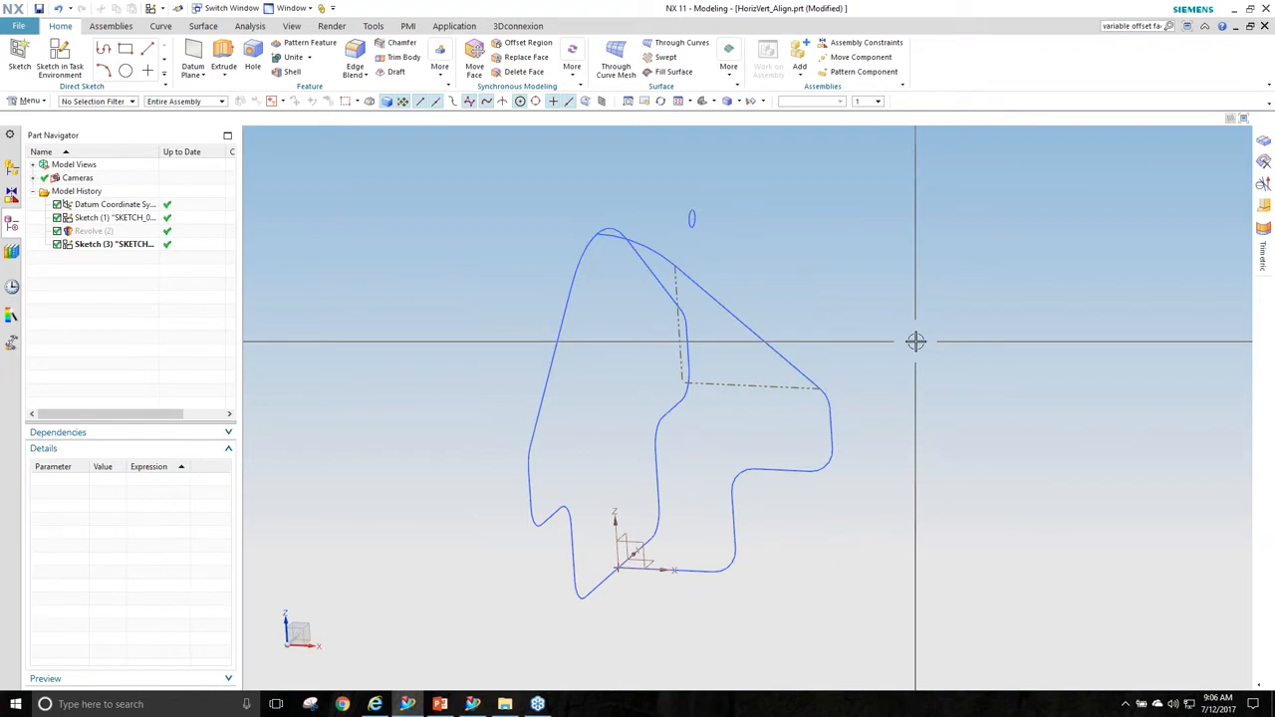
Switch to Fill_Surface.prt and close the hole with a Fill Surface, using Patch into Part and G1 (Tangent) edge continuity.
key(ctrl+Tab)
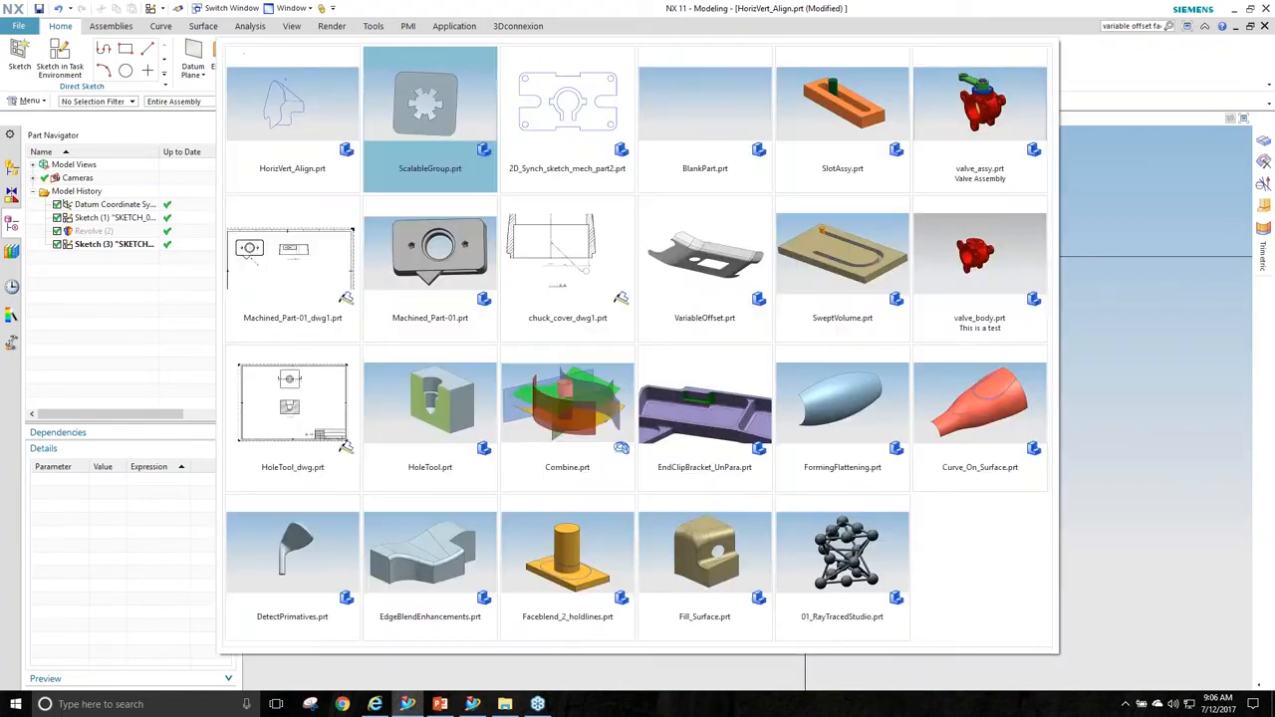
click(704, 563)
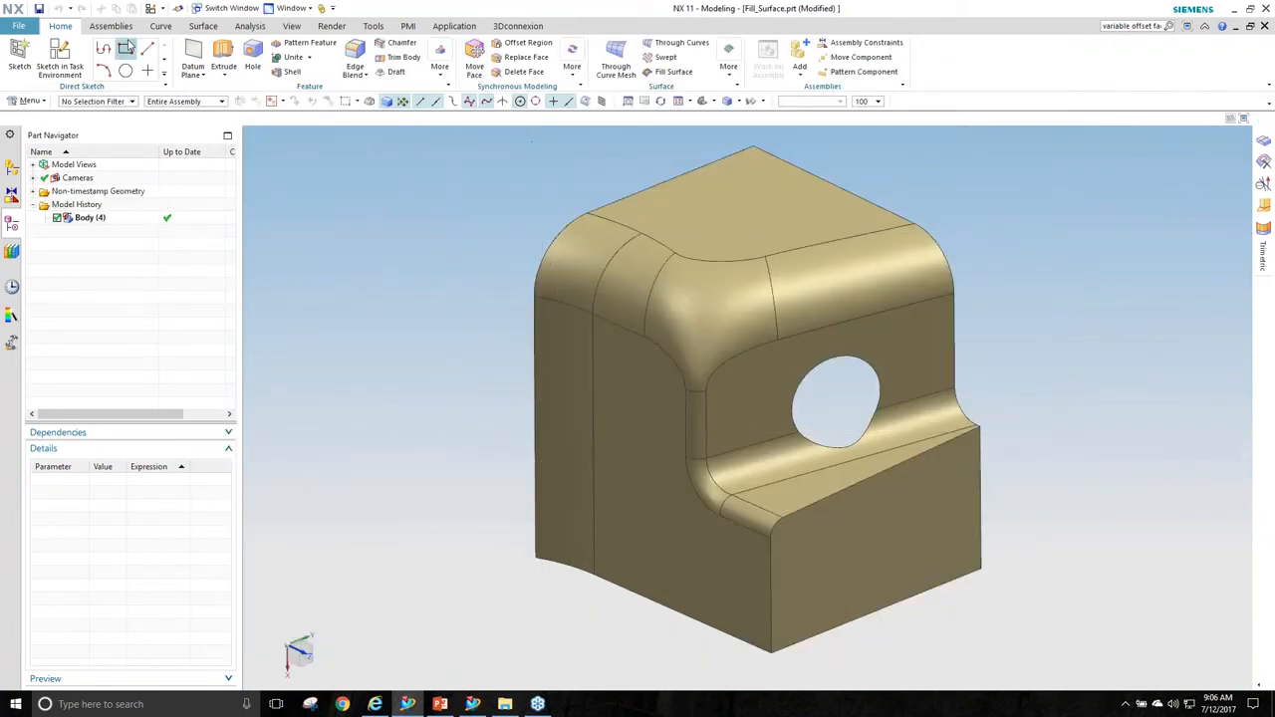
click(206, 28)
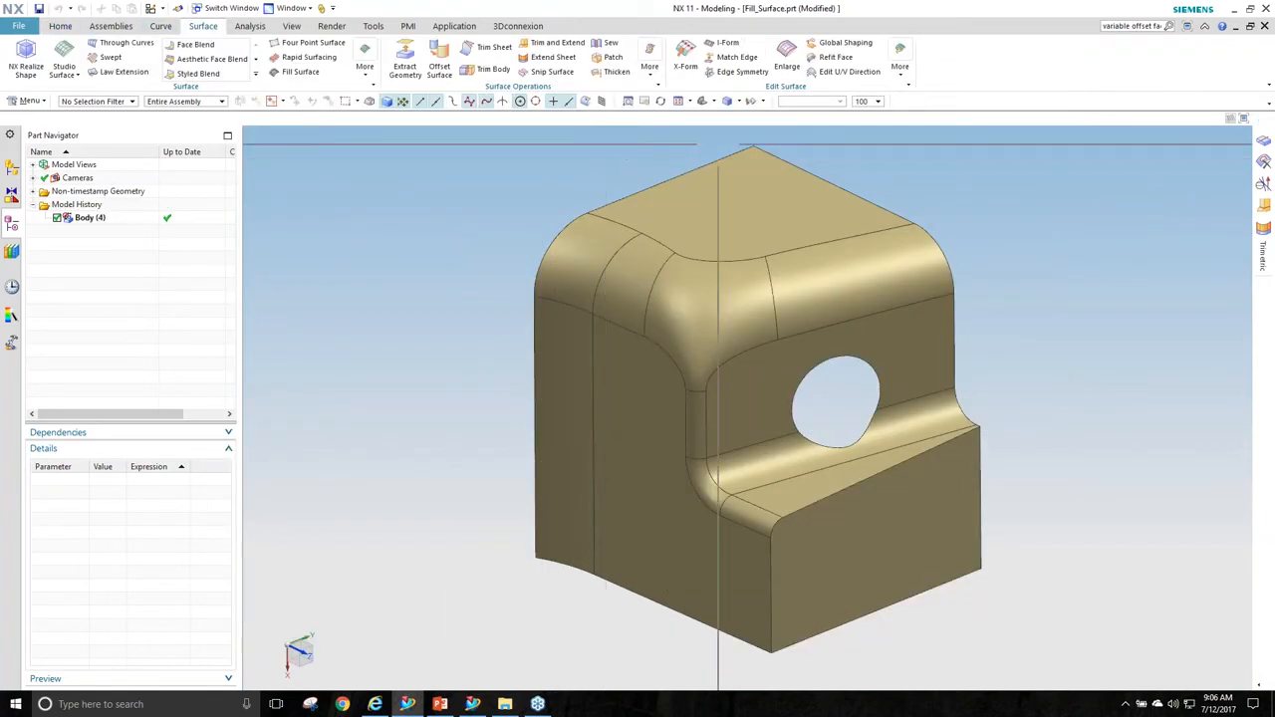
click(300, 73)
scroll(957, 415, up, 4)
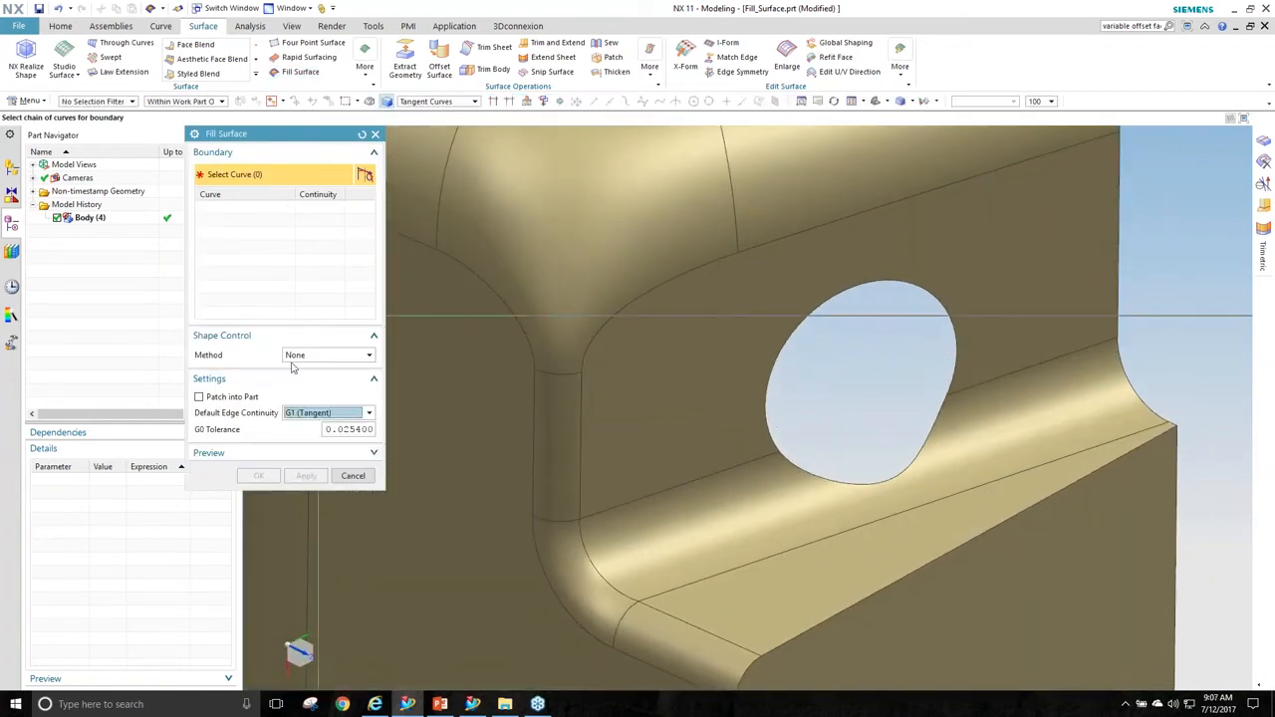
click(793, 331)
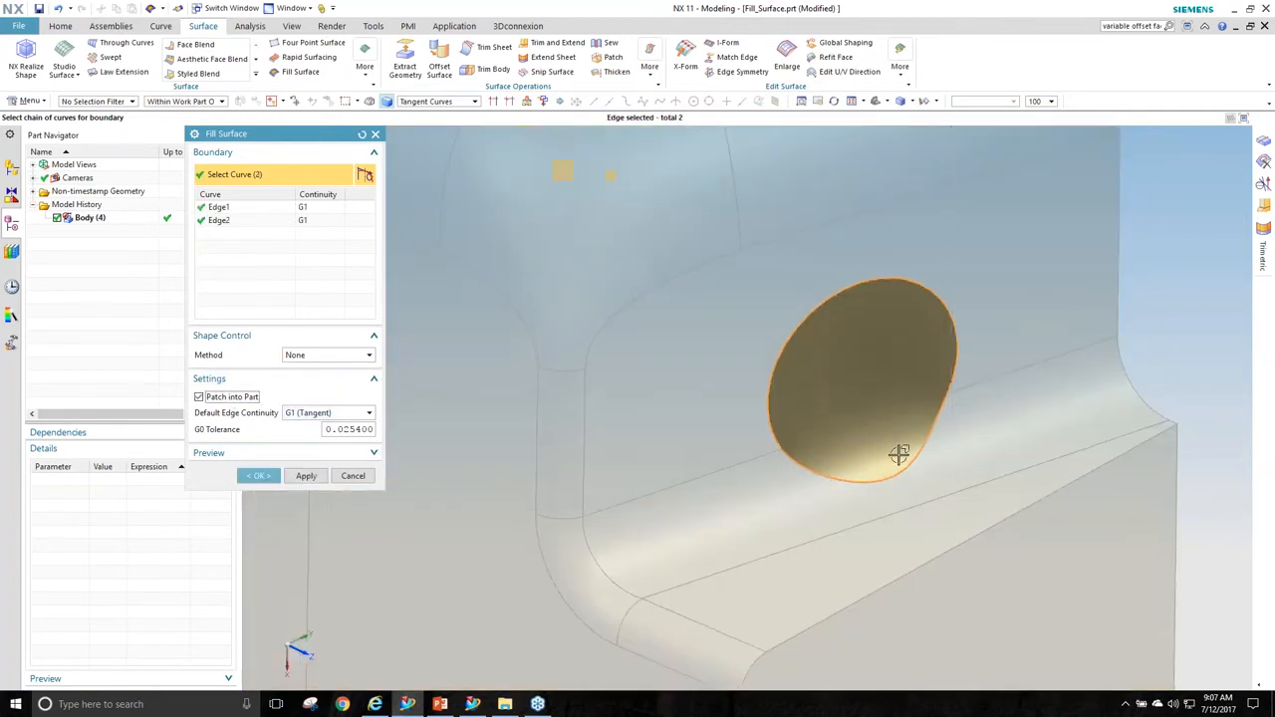
middle_drag(900, 455, 840, 363)
middle_drag(845, 316, 427, 419)
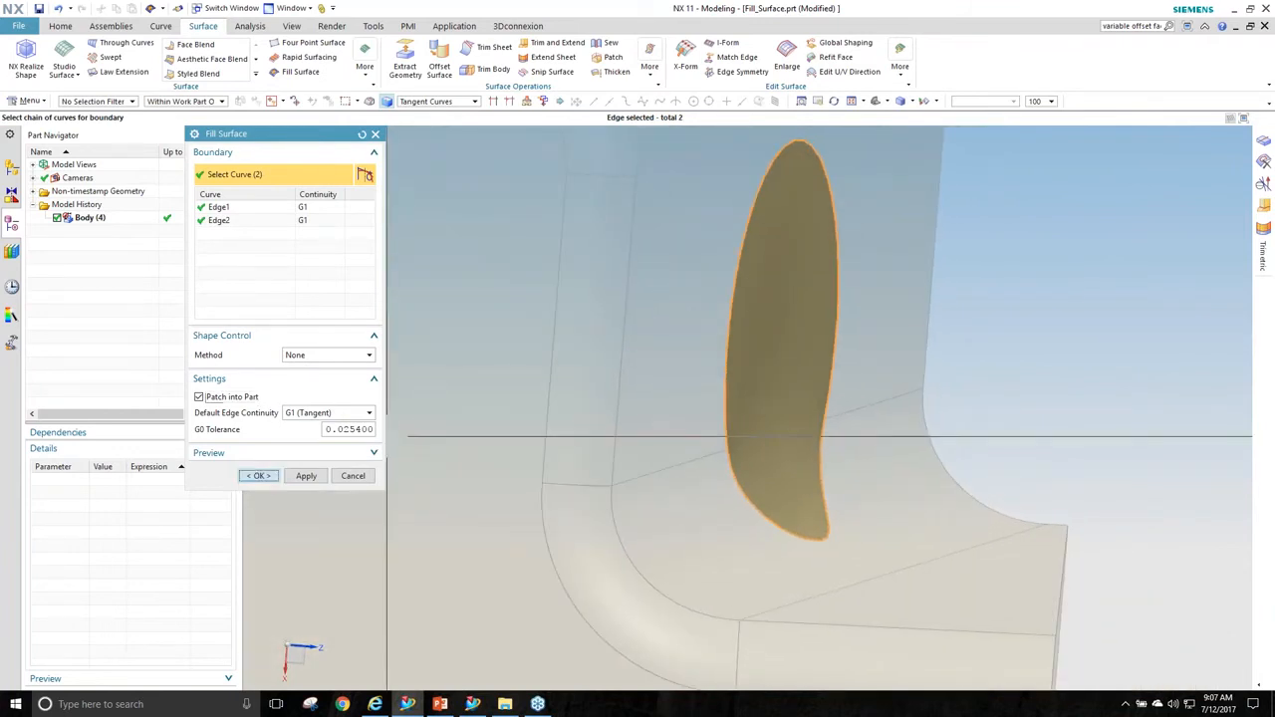
click(258, 475)
Delete the fill surface to reopen the hole in the body.
middle_drag(800, 444, 788, 408)
click(857, 384)
key(Delete)
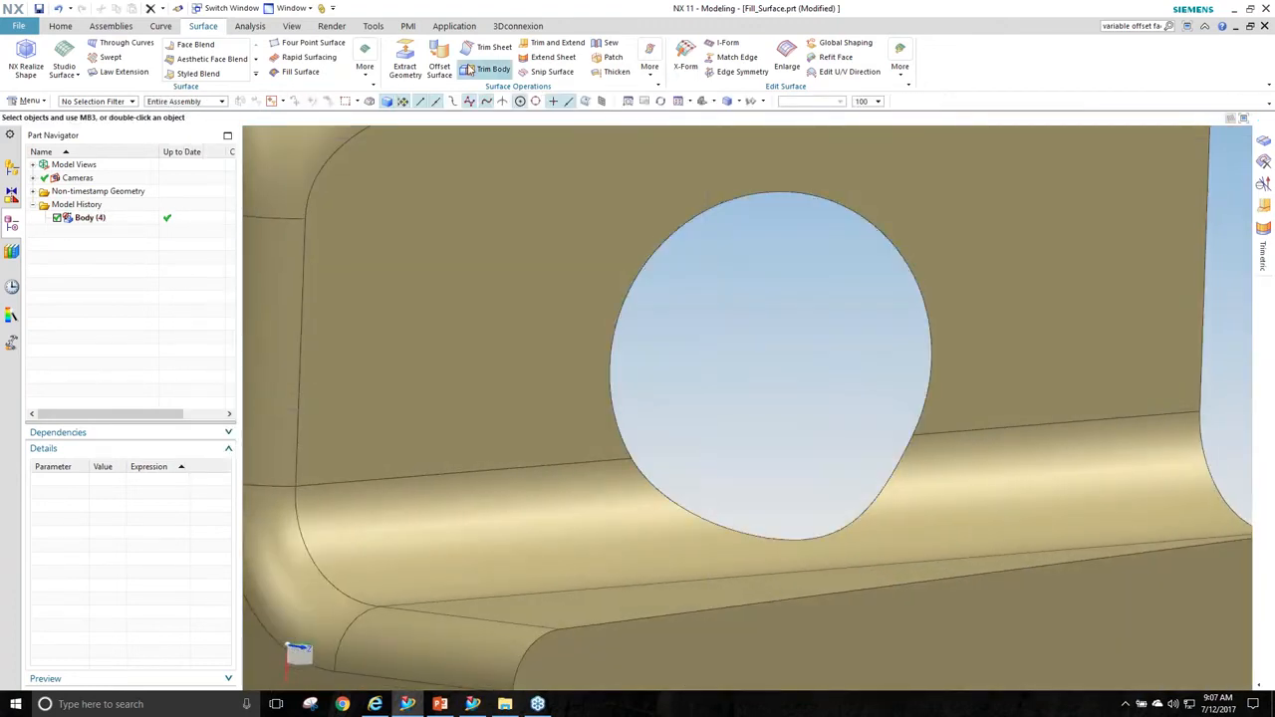
Create a bridge curve across the hole, connecting the blend's upper edge on both sides.
click(167, 26)
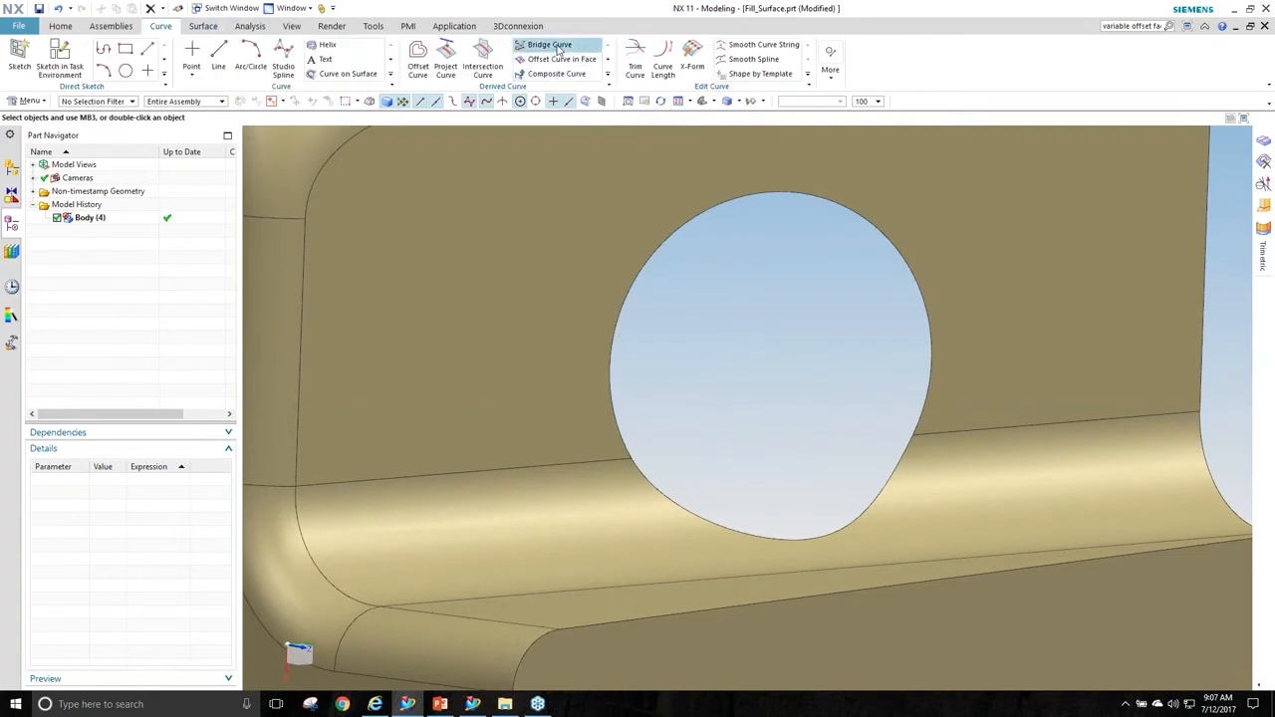
click(653, 488)
middle_click(821, 445)
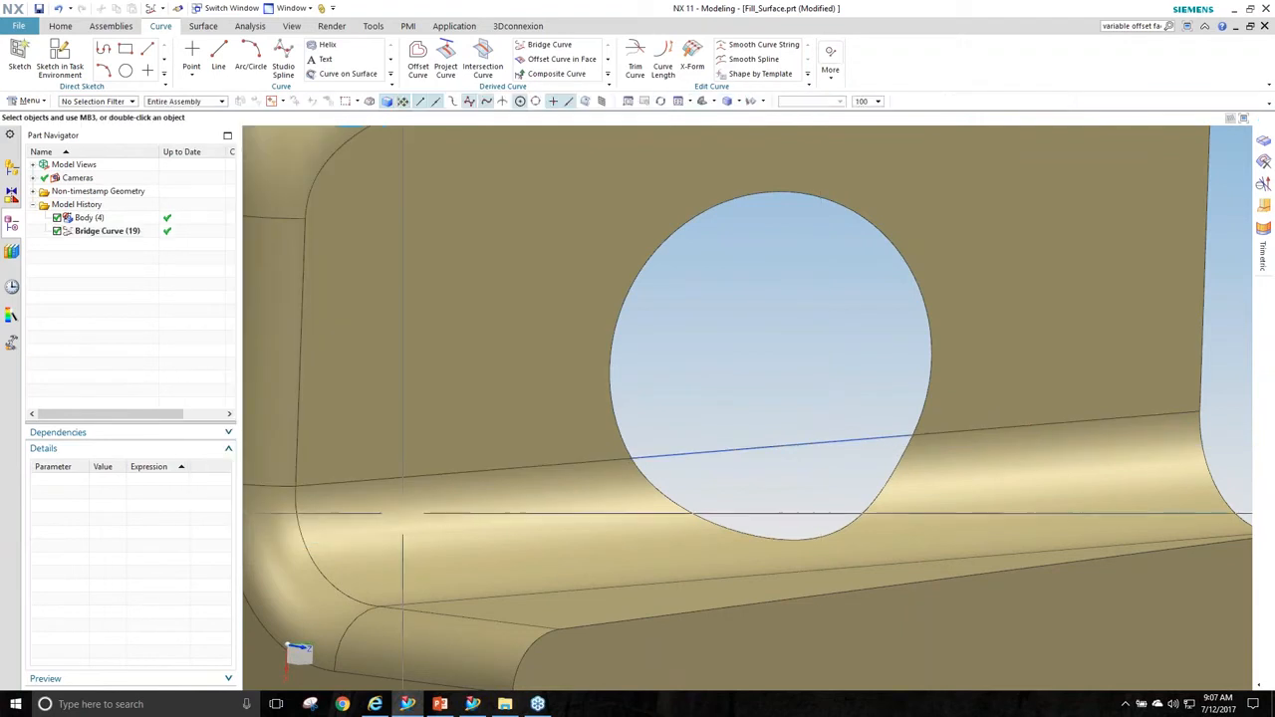
Fill the hole with a Fill Surface from its edges, using Fit to Curves with the bridge curve, and inspect the patch.
click(60, 26)
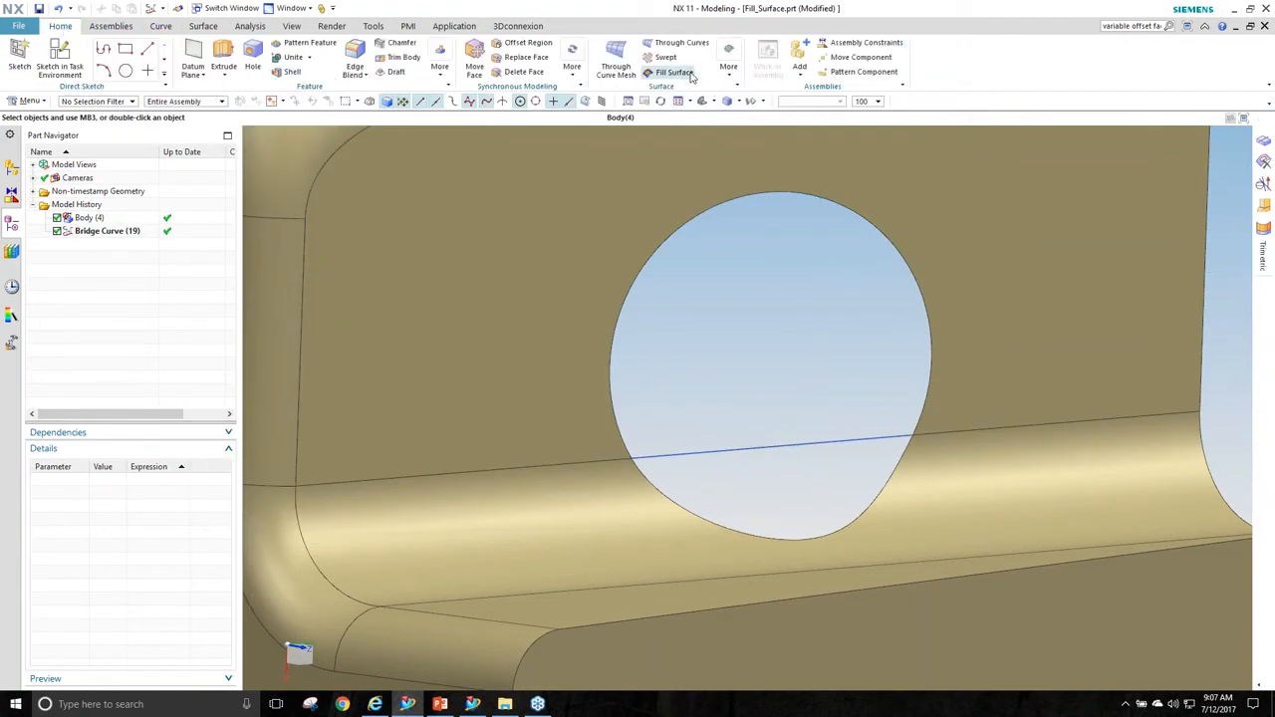
click(692, 76)
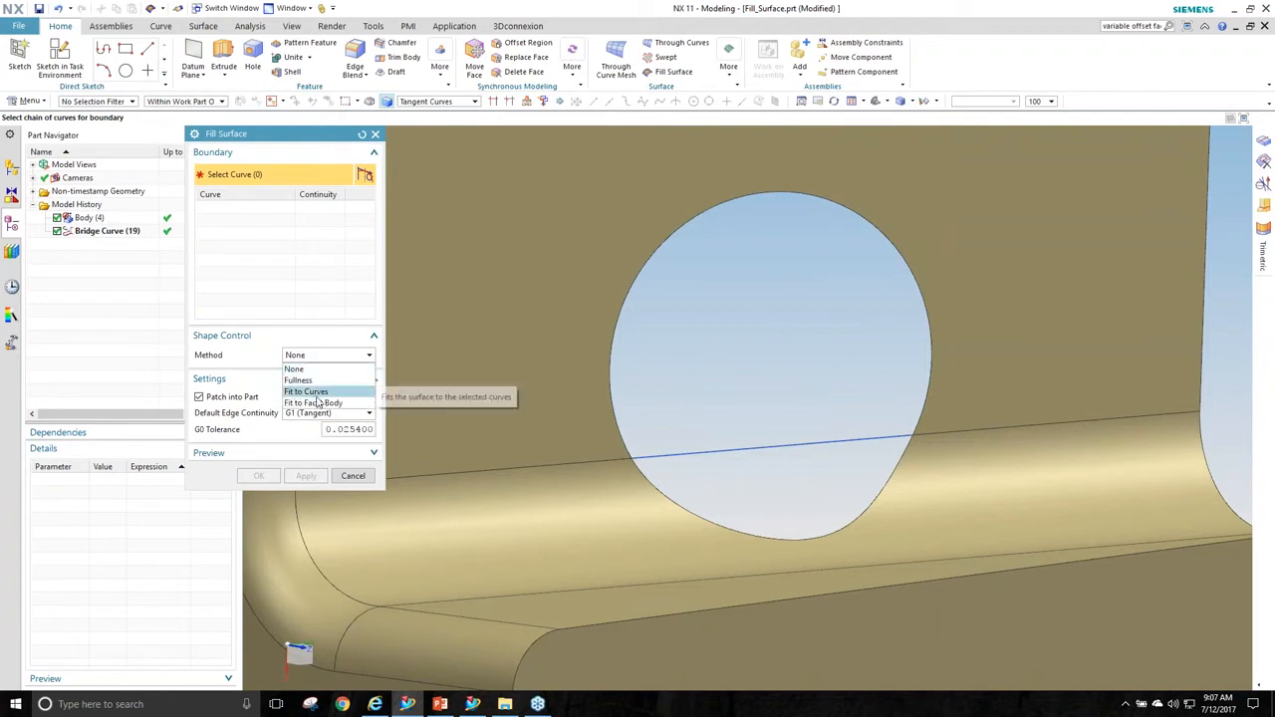
click(313, 393)
click(235, 180)
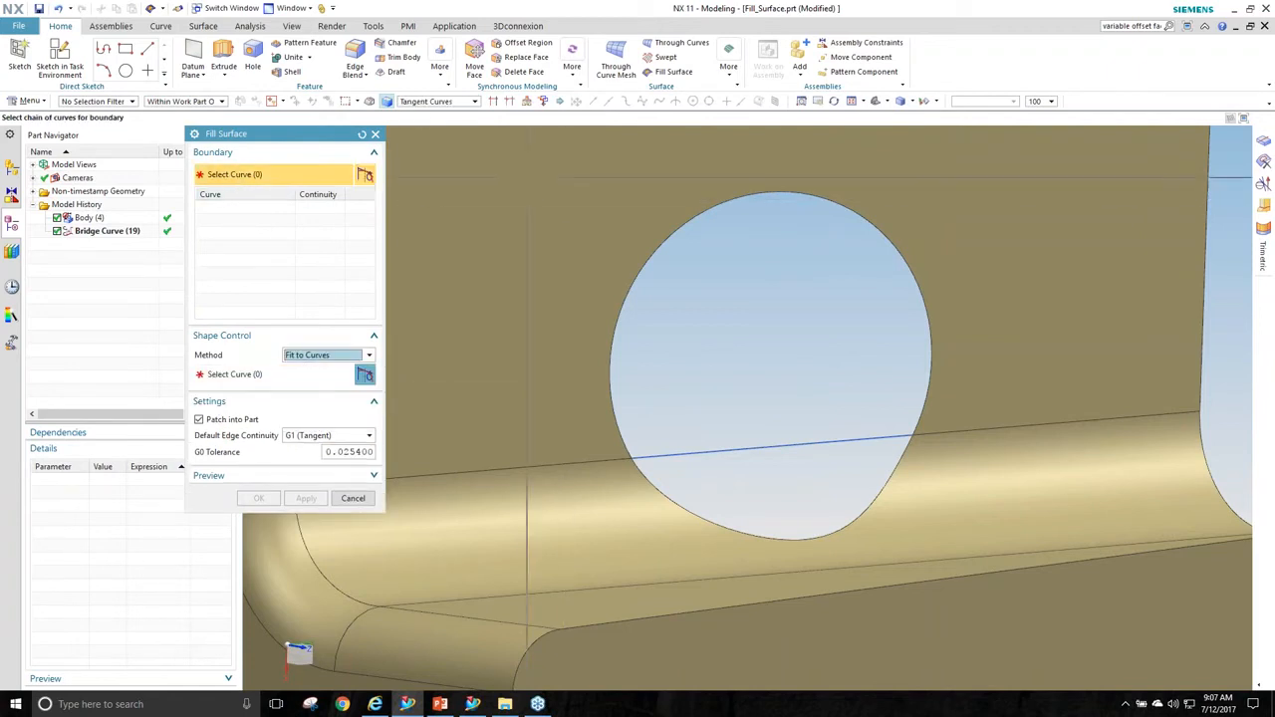
click(608, 299)
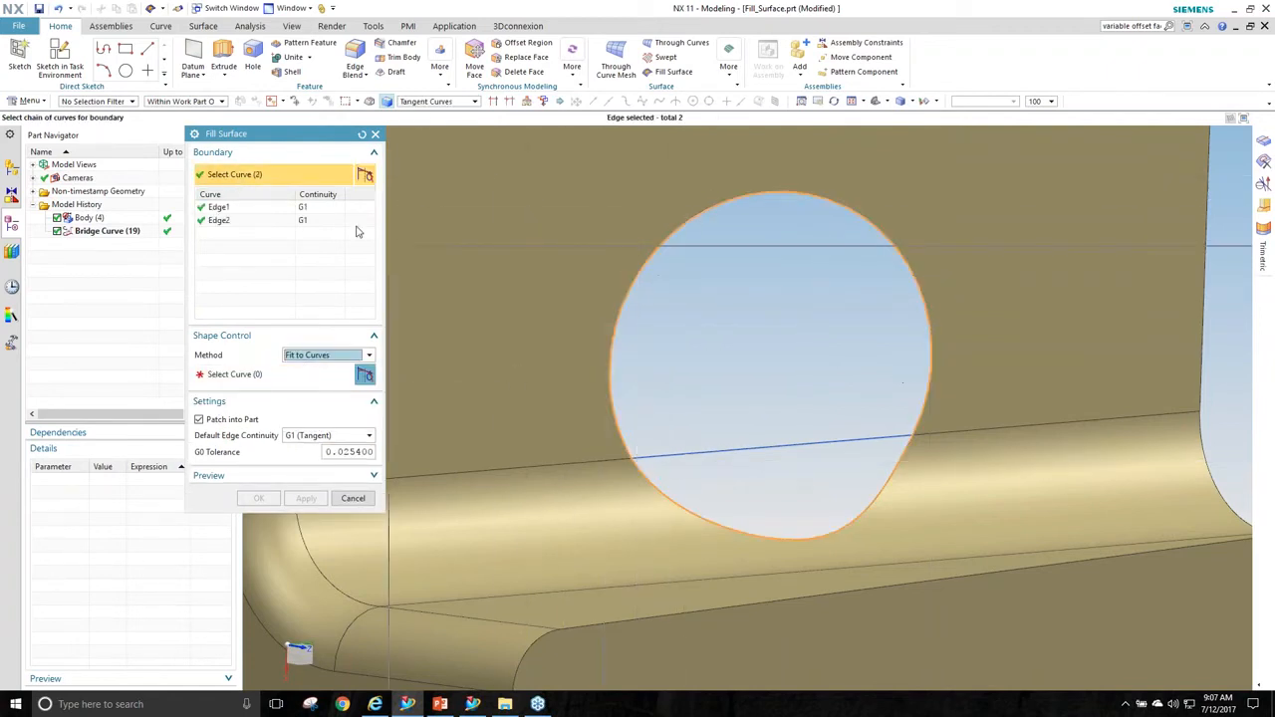
click(262, 376)
click(689, 449)
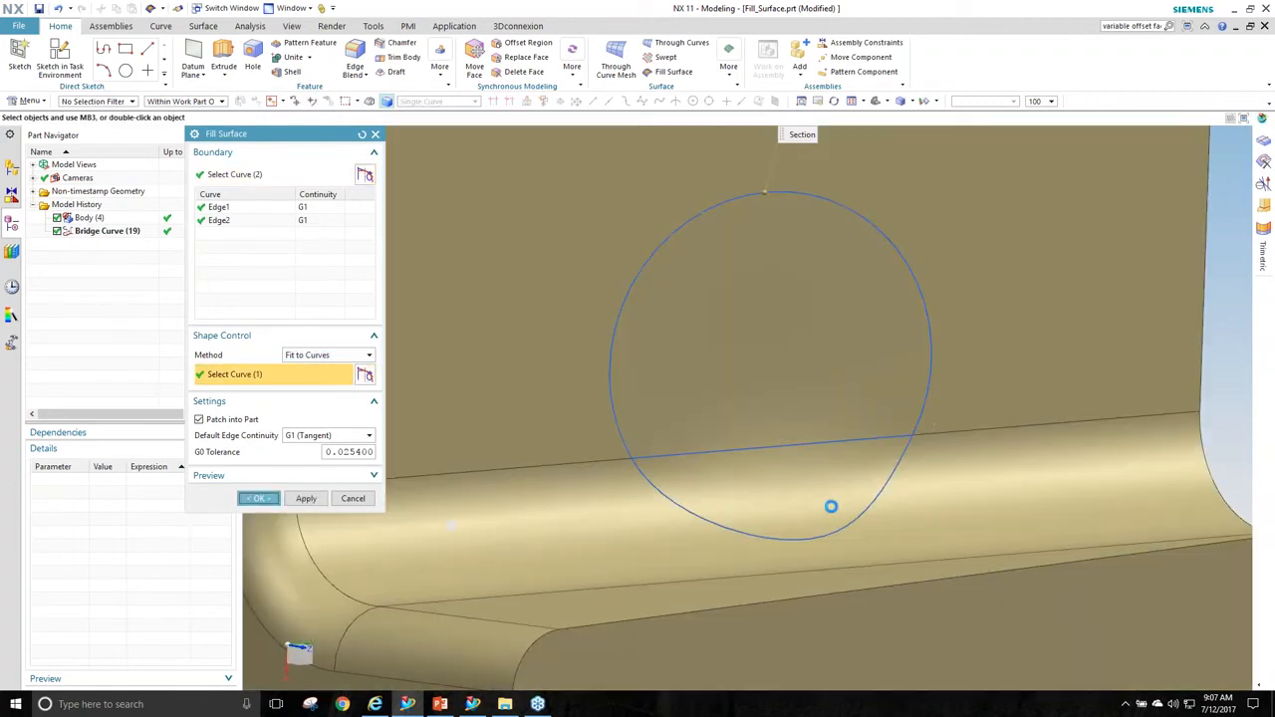
middle_drag(835, 500, 785, 468)
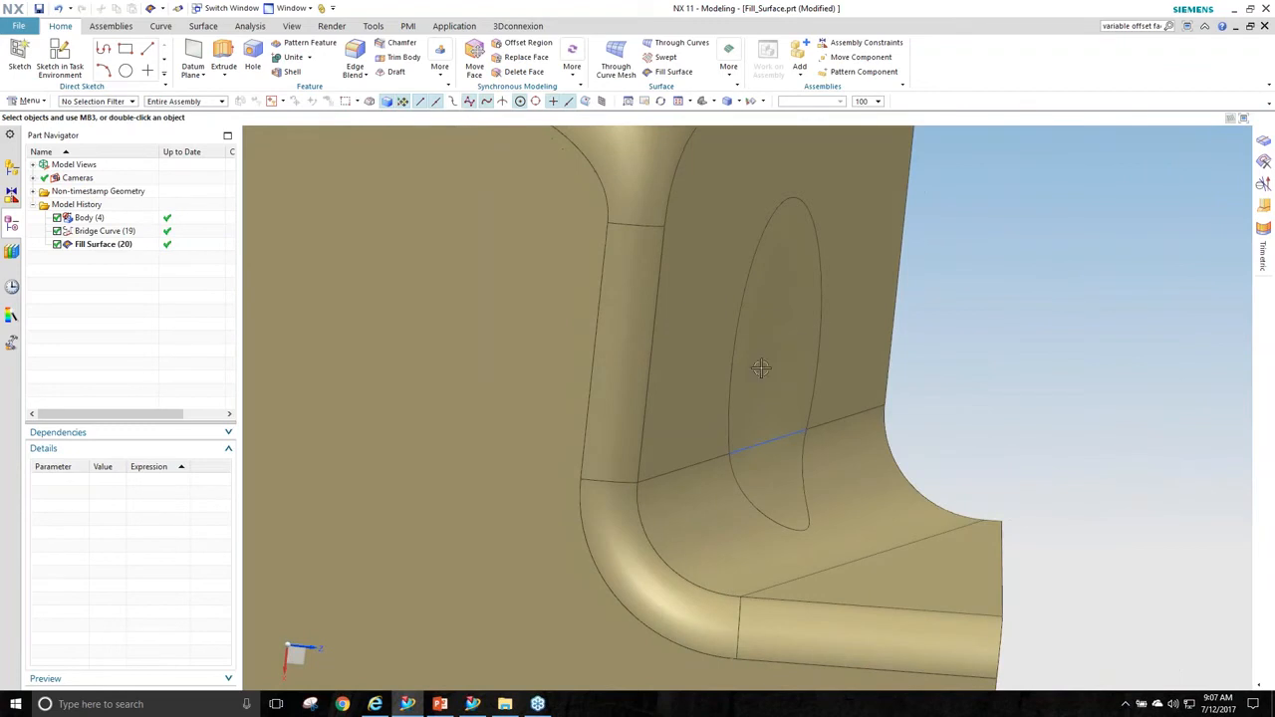
click(799, 361)
middle_drag(870, 366, 939, 448)
key(Escape)
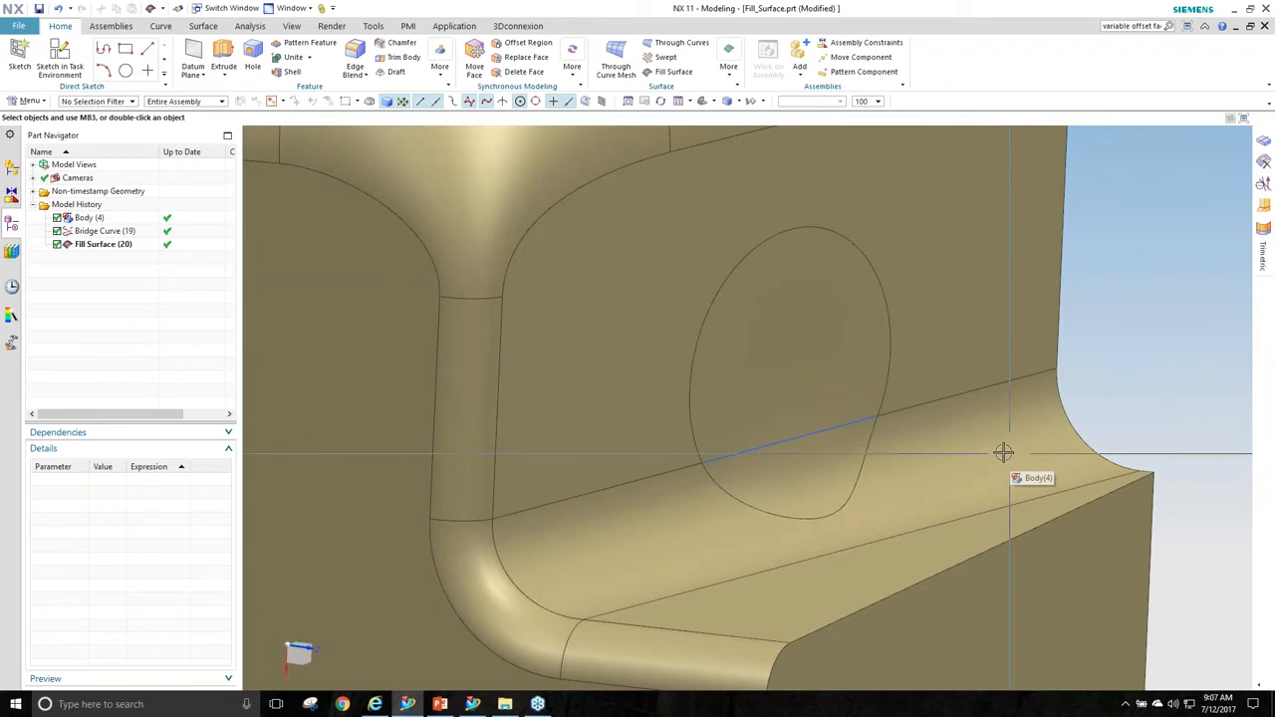
click(30, 102)
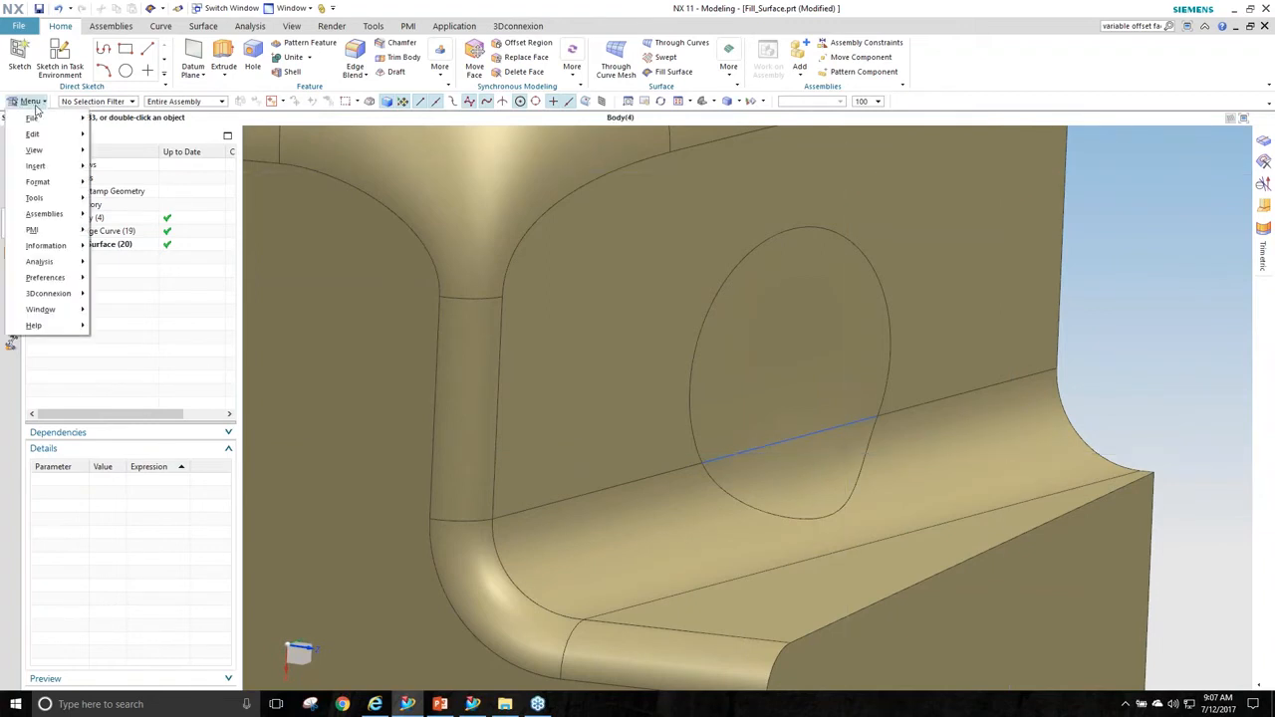
mouse_move(52, 166)
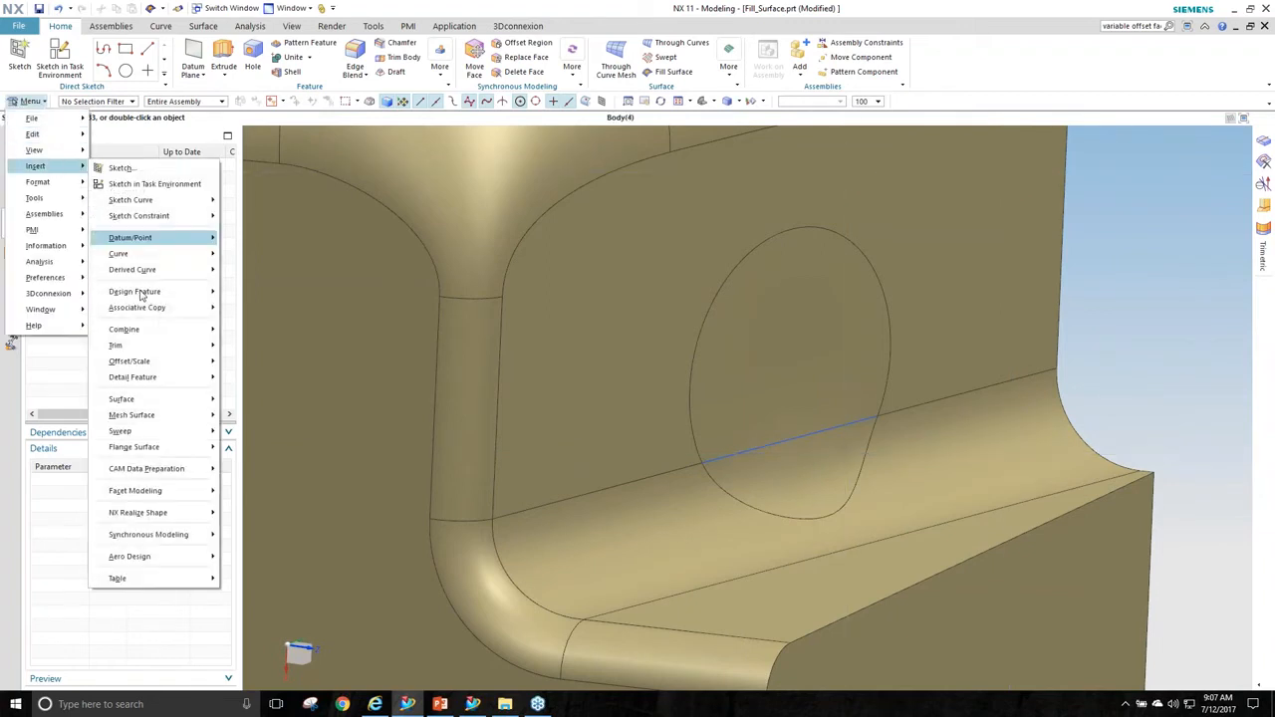
mouse_move(159, 558)
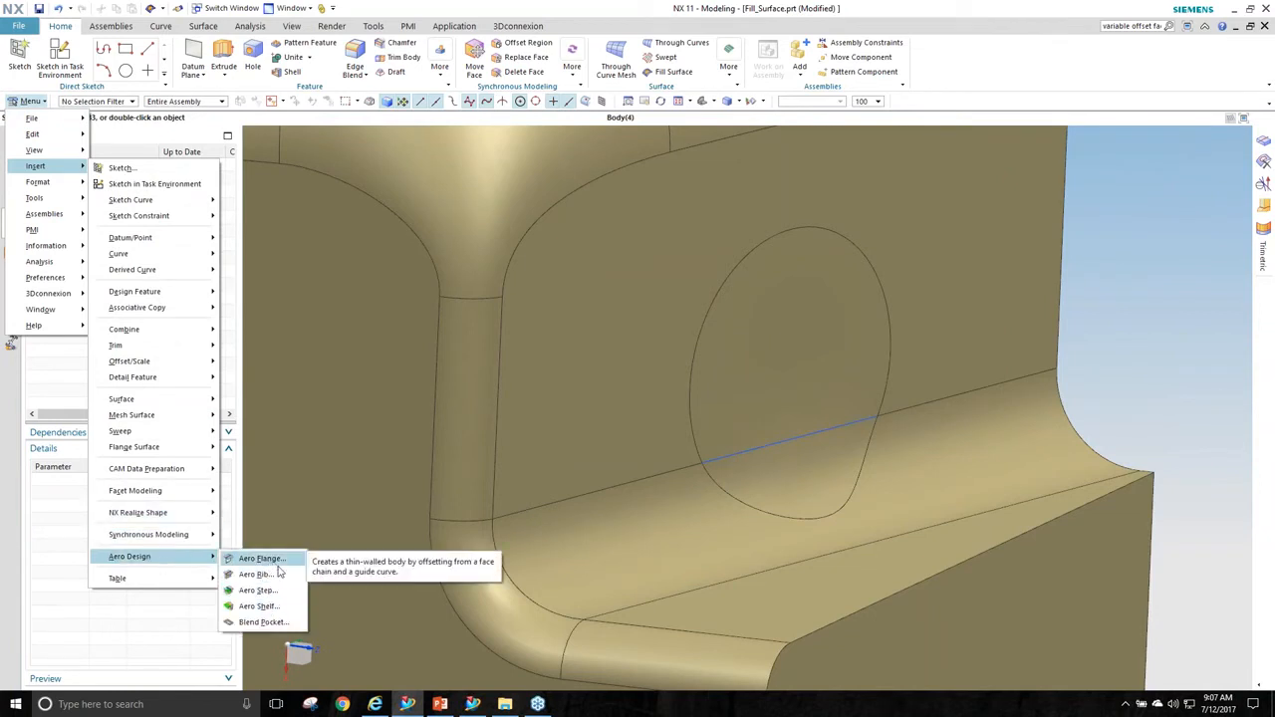
click(948, 406)
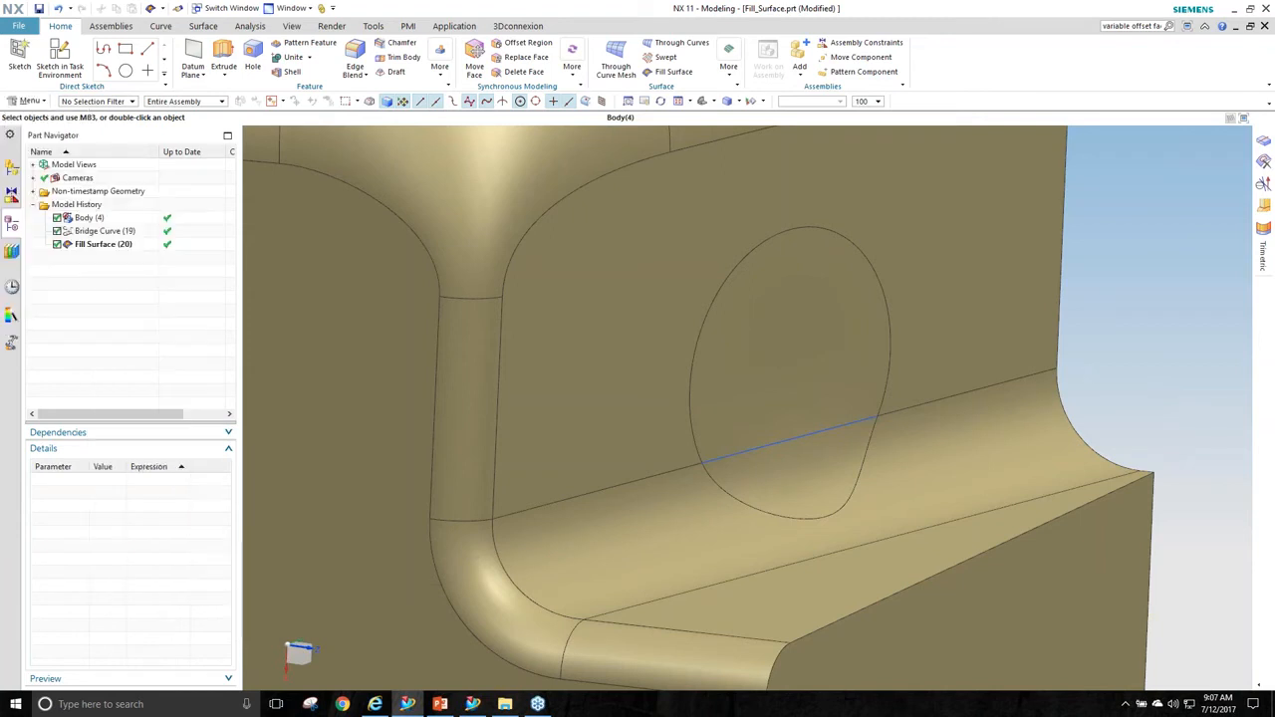
scroll(1105, 335, up, 3)
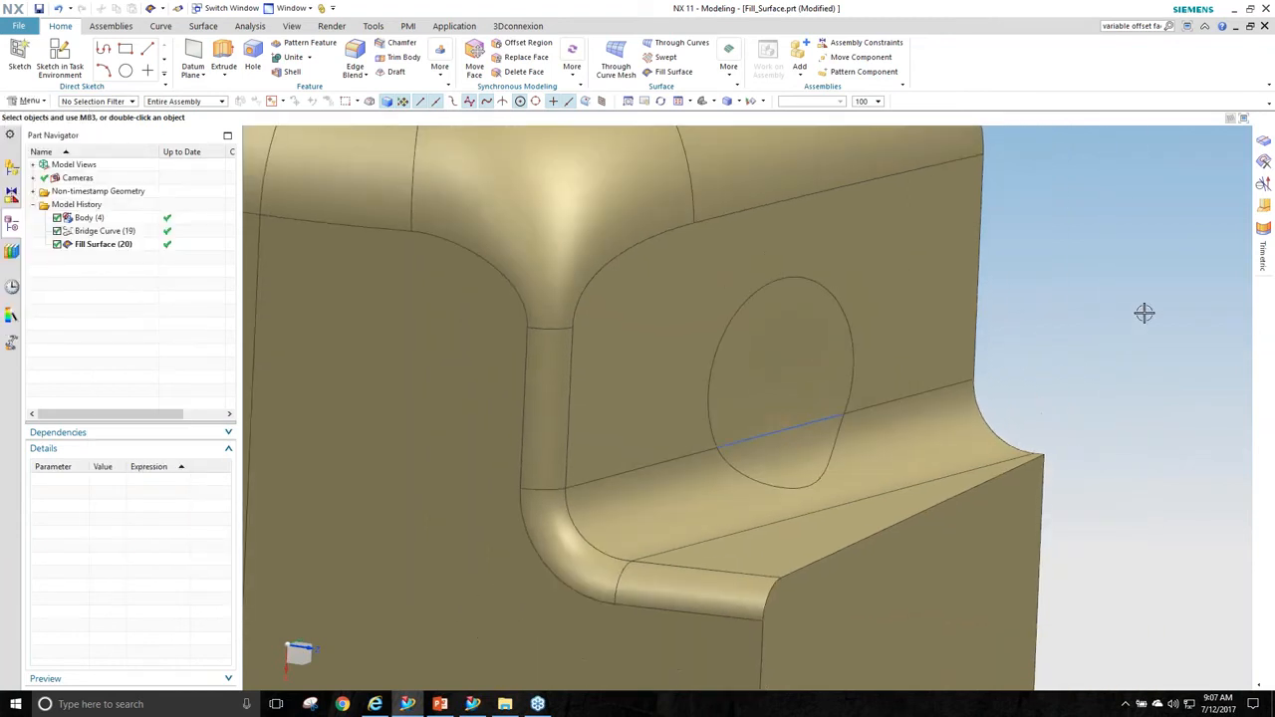
scroll(1143, 313, up, 2)
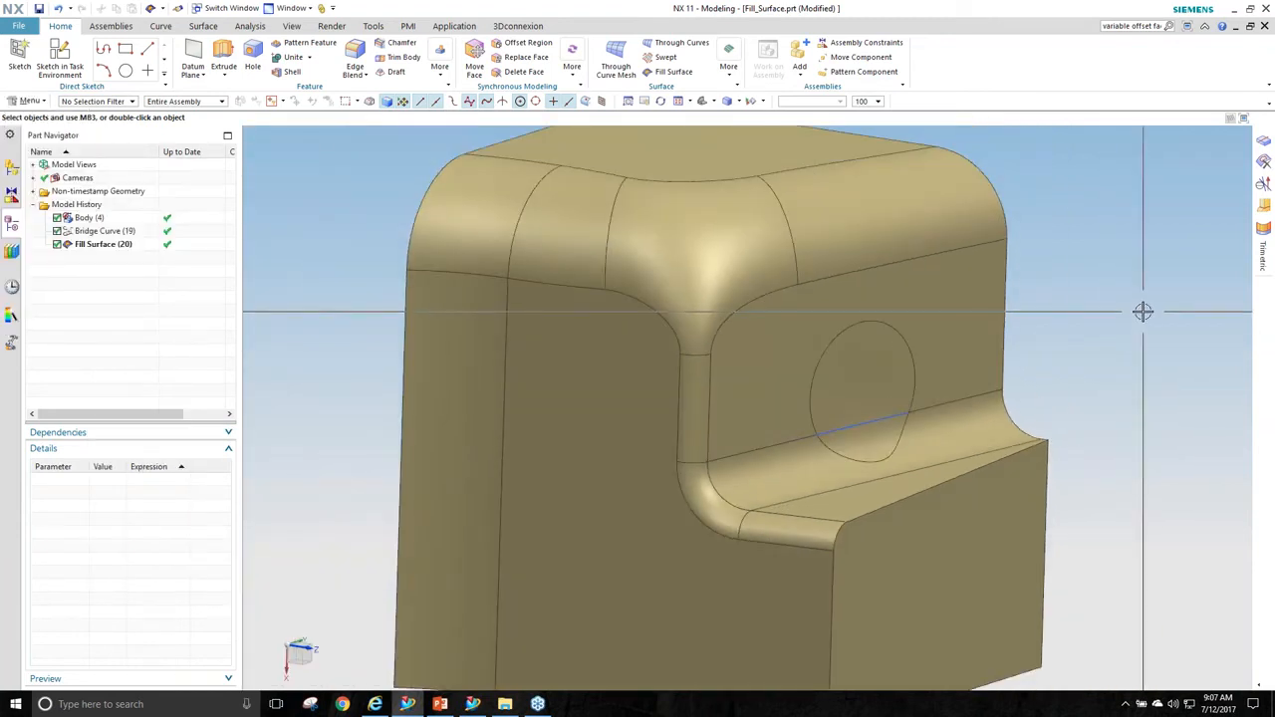
middle_drag(1134, 305, 261, 239)
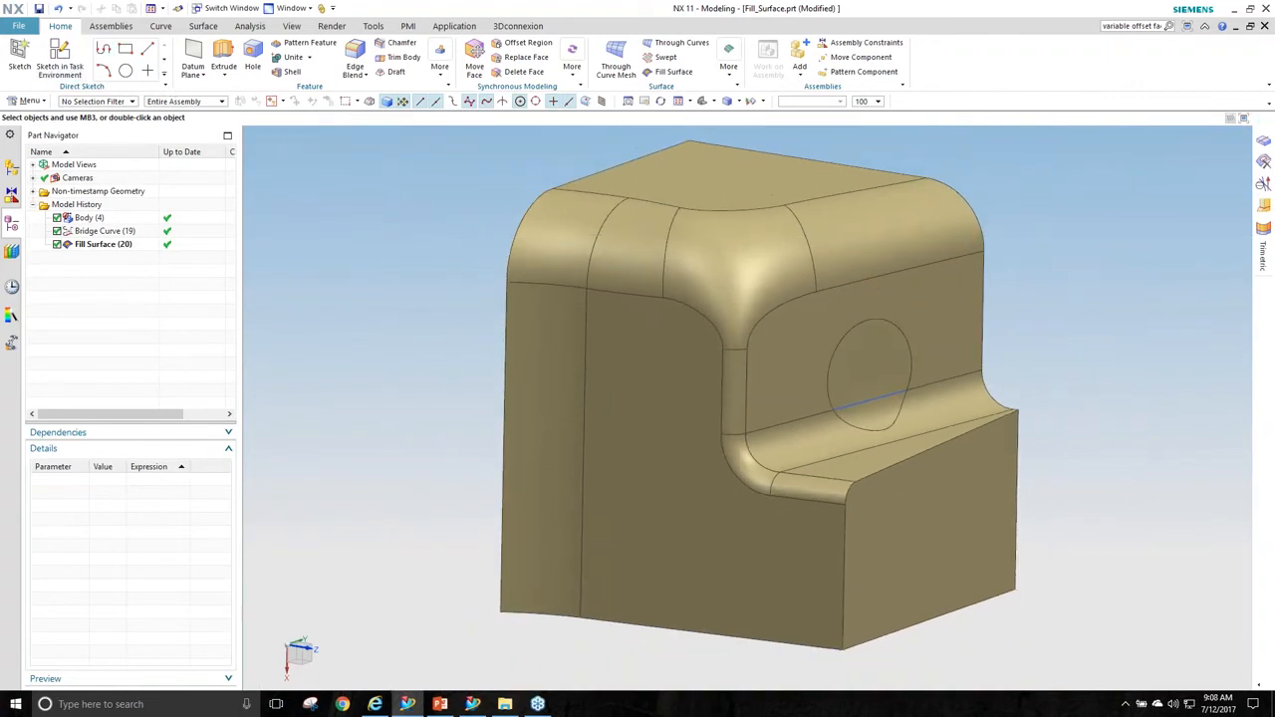
Switch to the open part Faceblend_2_holdlines.prt.
key(ctrl+Tab)
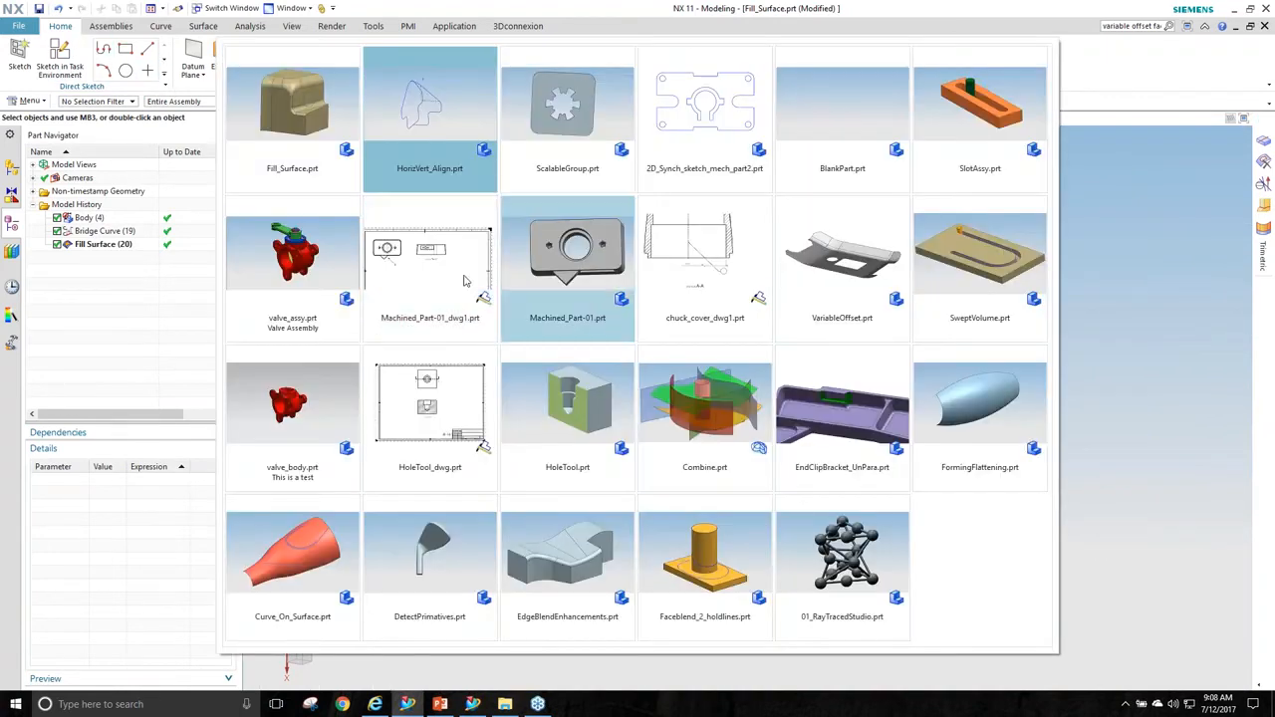
key(Escape)
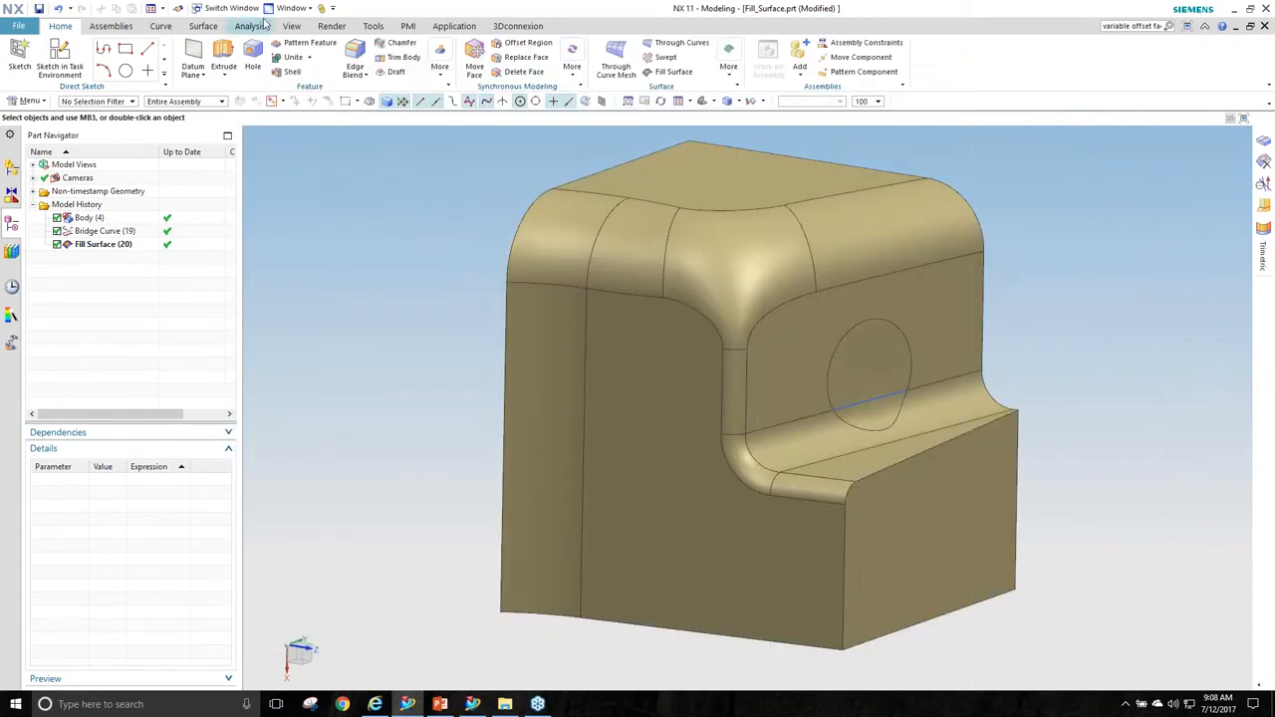
click(289, 8)
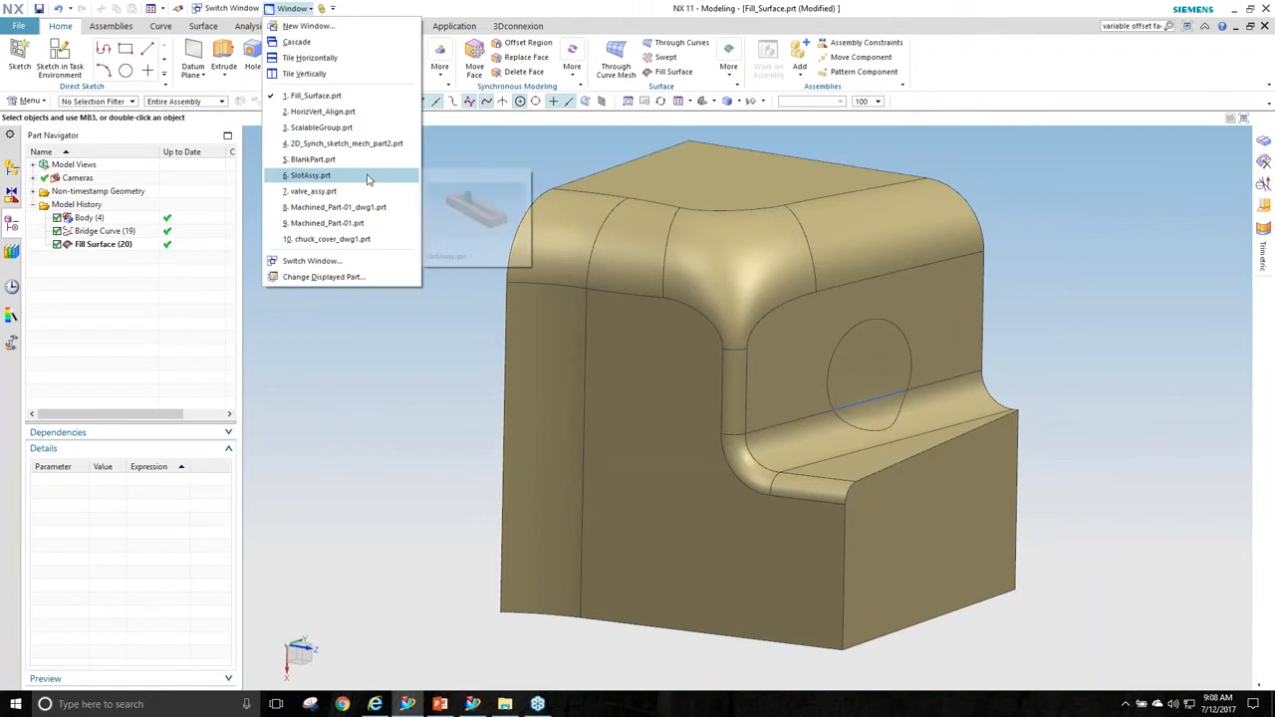
click(386, 366)
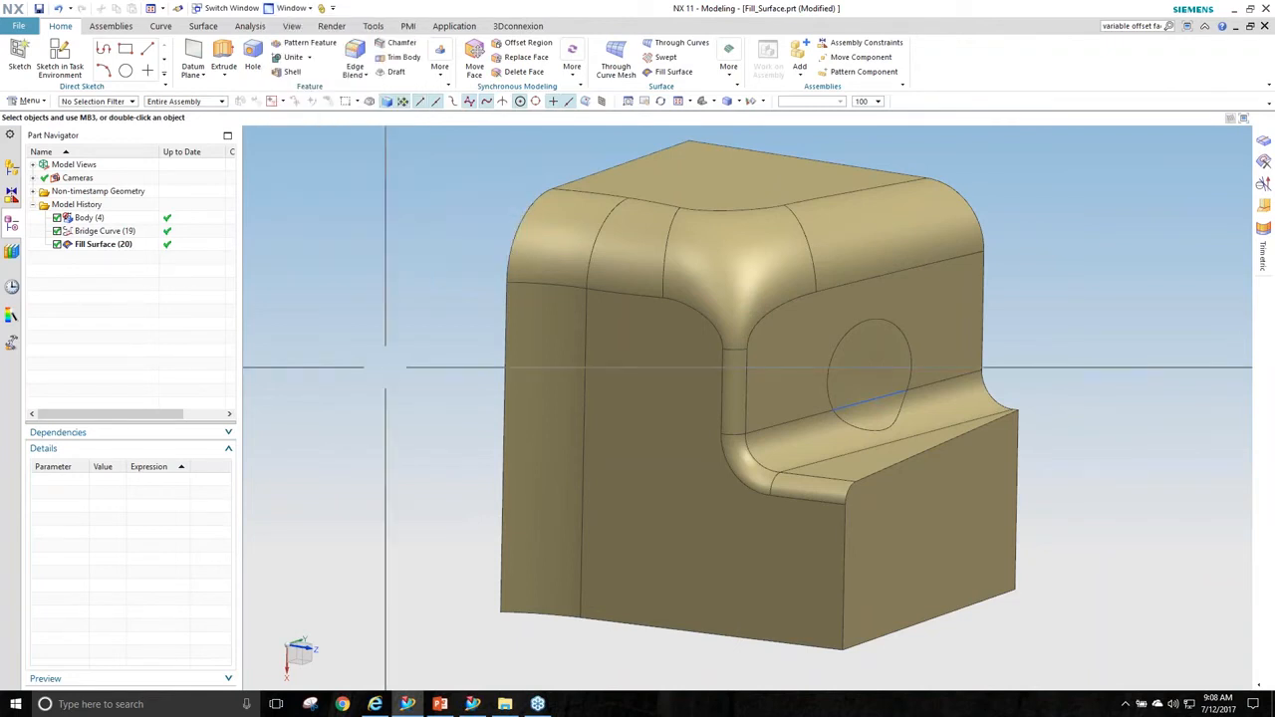
key(ctrl+Tab)
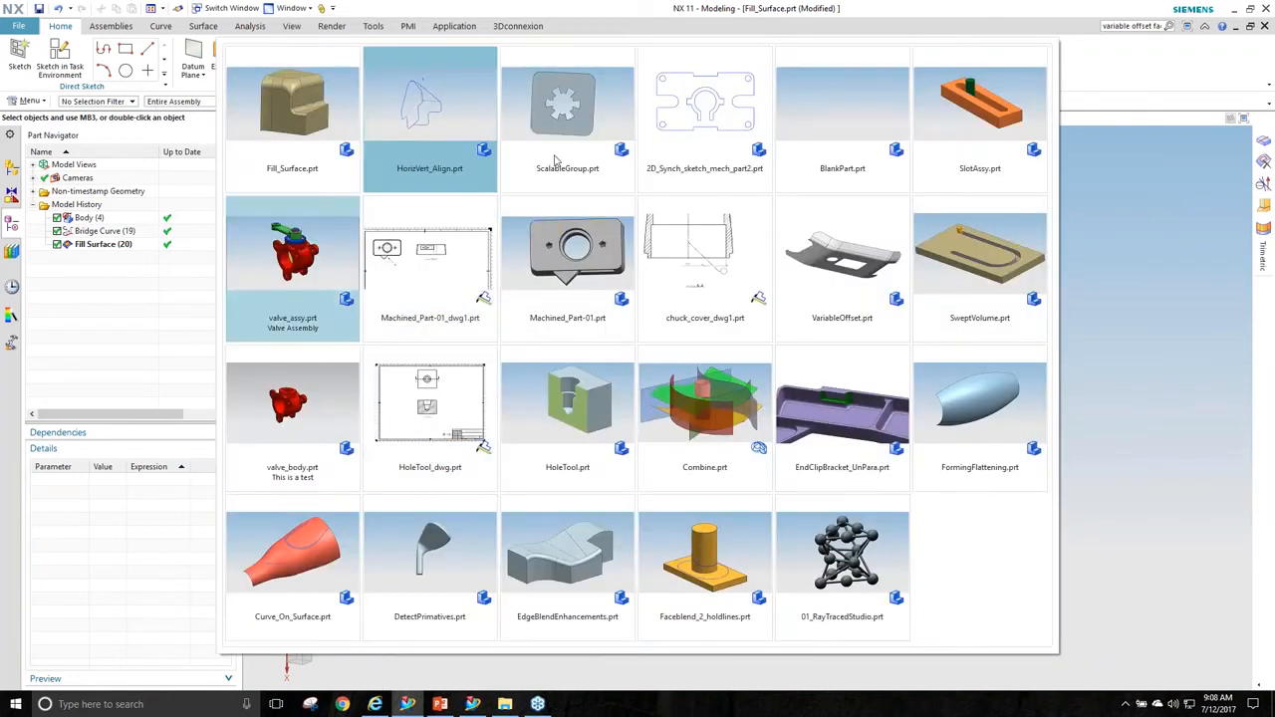
click(696, 575)
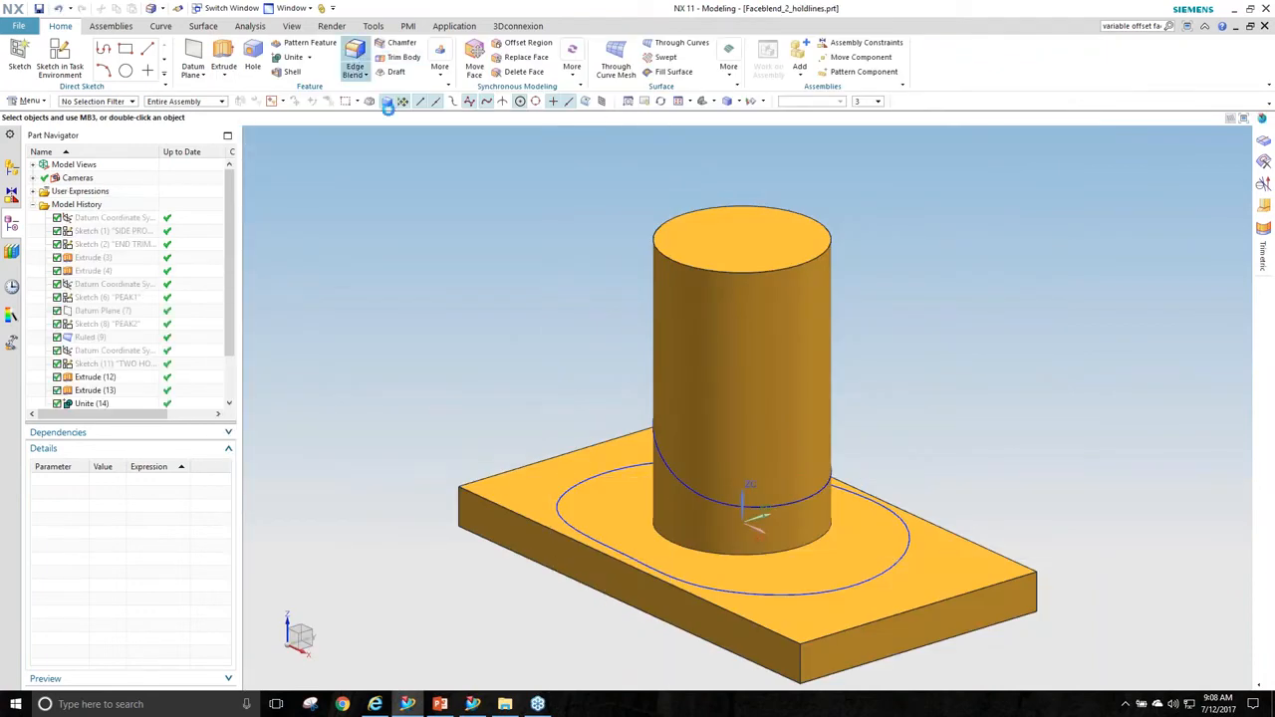
Try a G2 (Curvature) edge blend where the cylinder meets the plate, with radius 500 mm and Rho 0.1.
key(b)
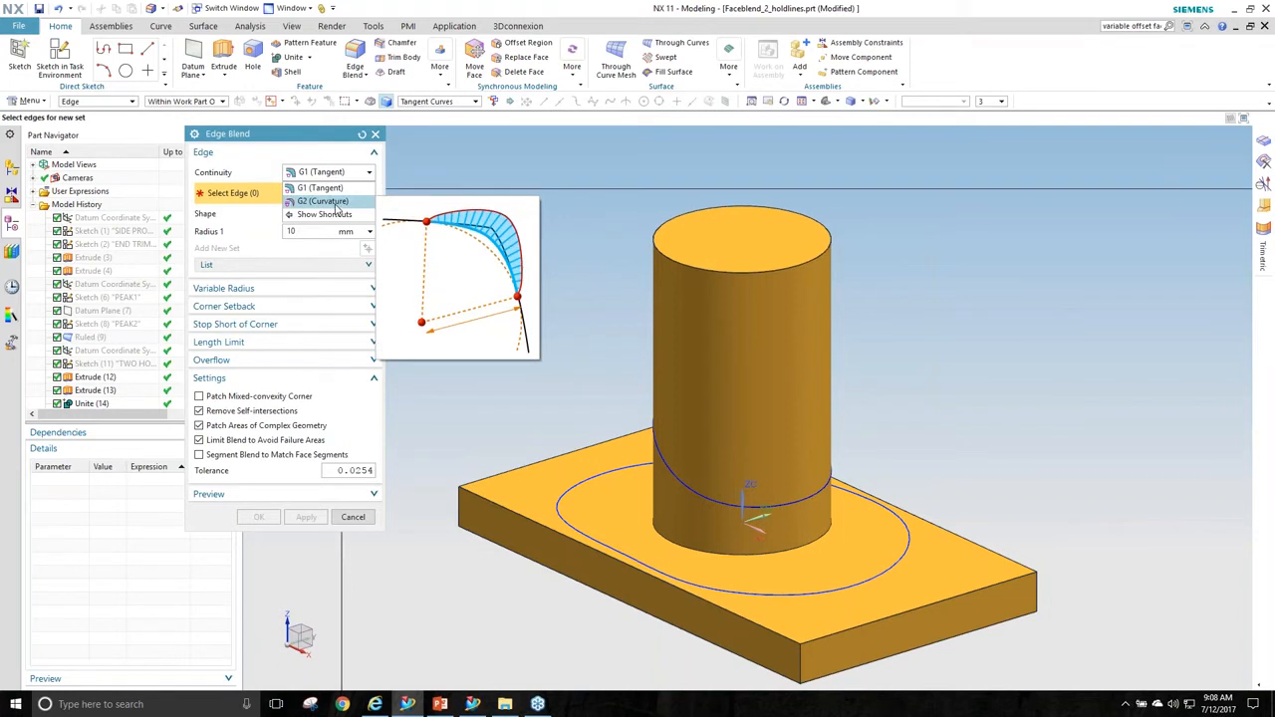
click(337, 203)
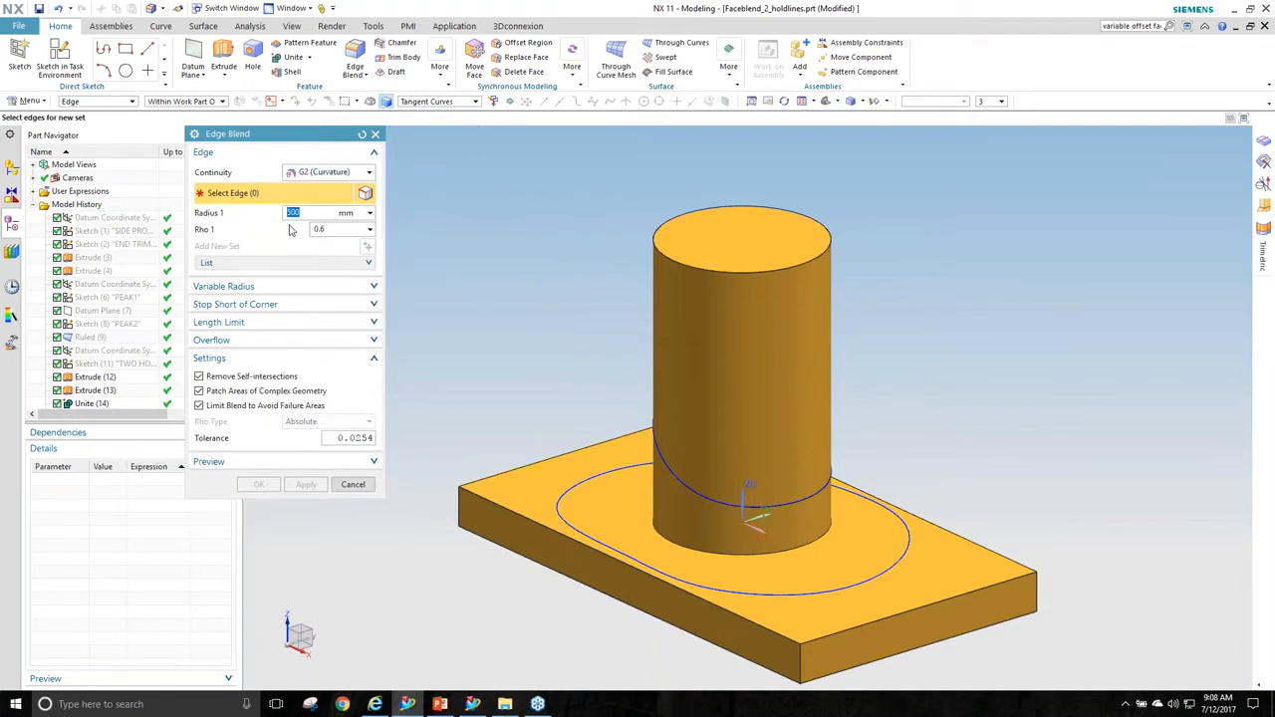
click(597, 516)
scroll(548, 510, up, 5)
middle_drag(679, 516, 535, 333)
key(Tab)
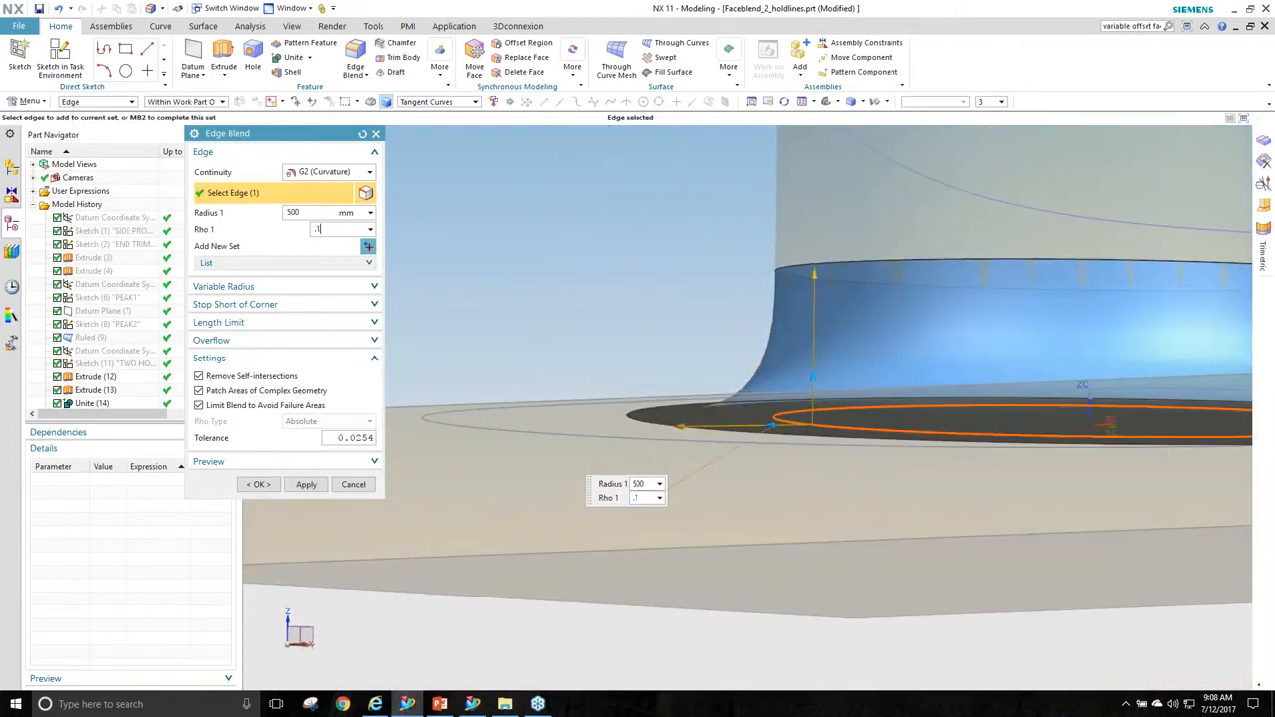
key(Return)
middle_drag(746, 312, 683, 425)
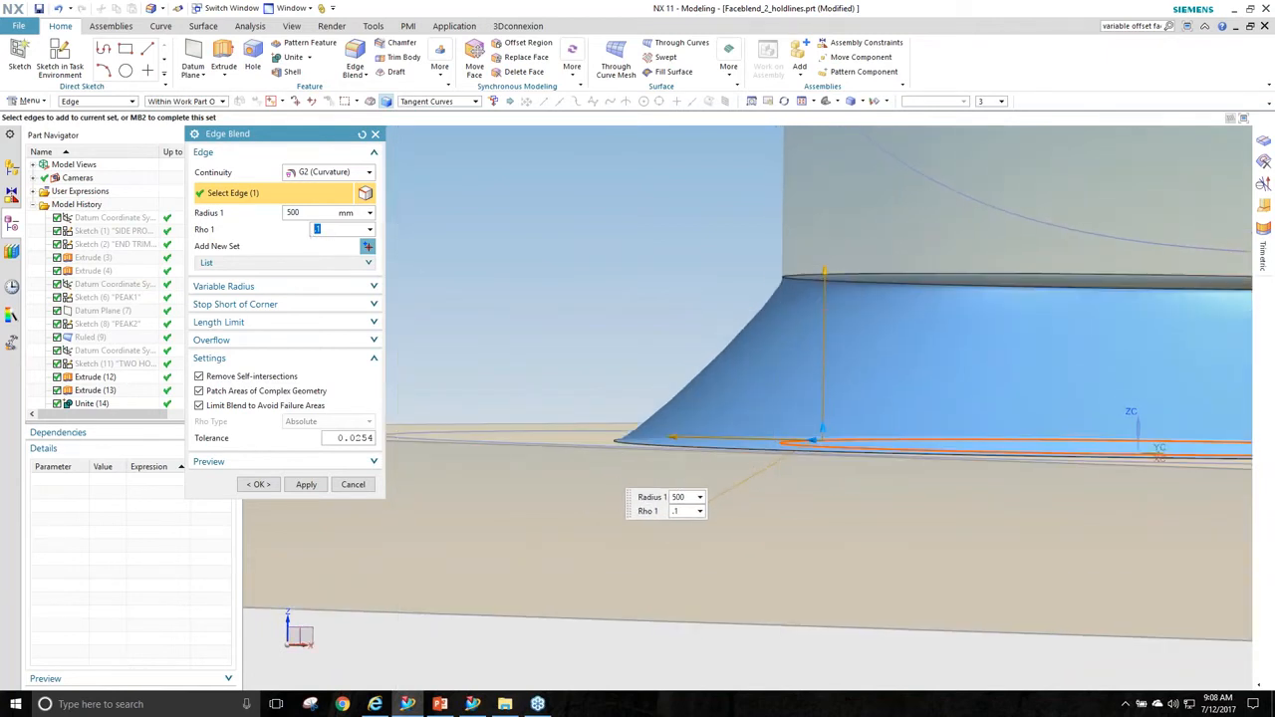
Preview the edge blend with Rho 0.9 and 0.5, viewing each shape up close, and cancel the blend.
key(Return)
middle_drag(758, 341, 833, 389)
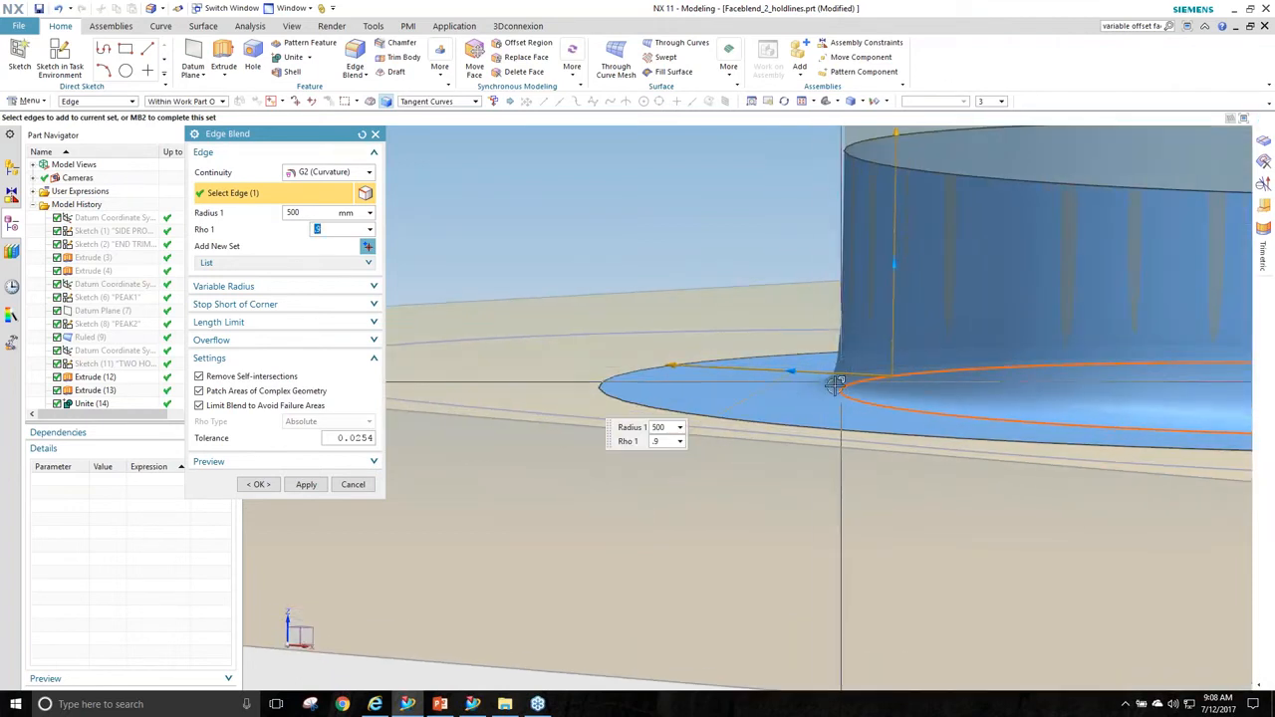
scroll(558, 396, down, 2)
middle_drag(617, 265, 611, 266)
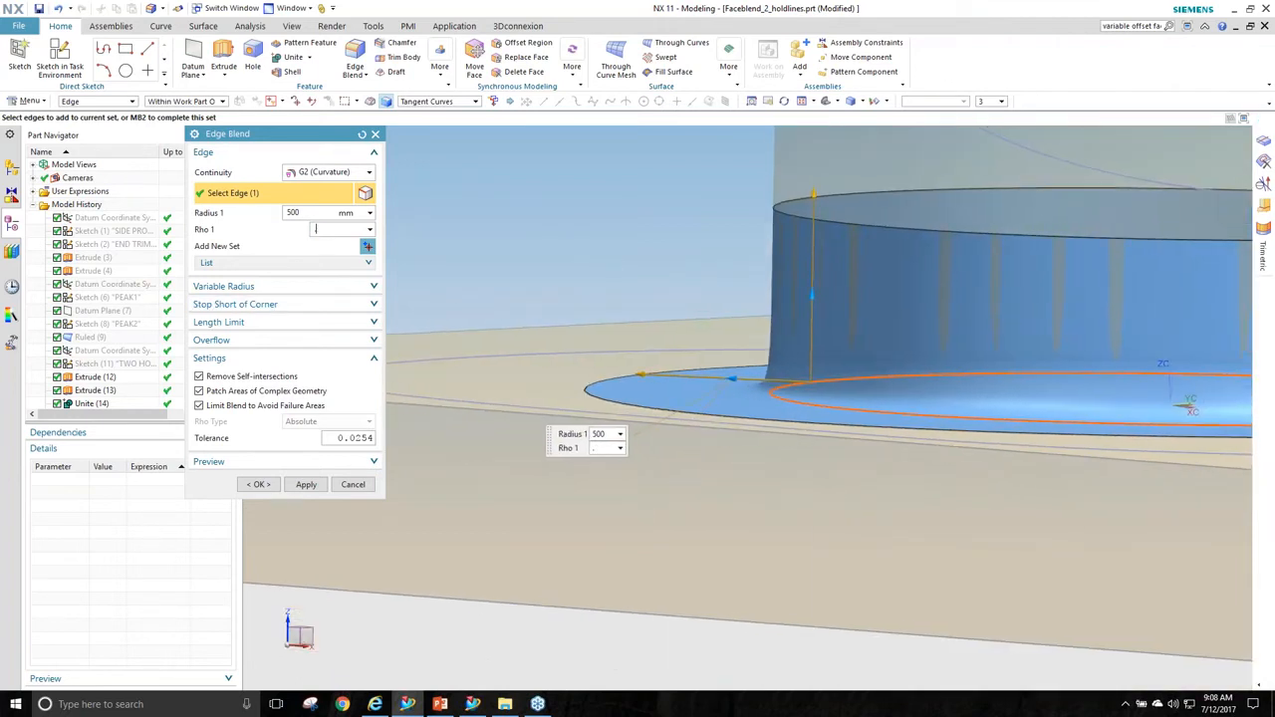
key(Return)
middle_drag(608, 363, 649, 366)
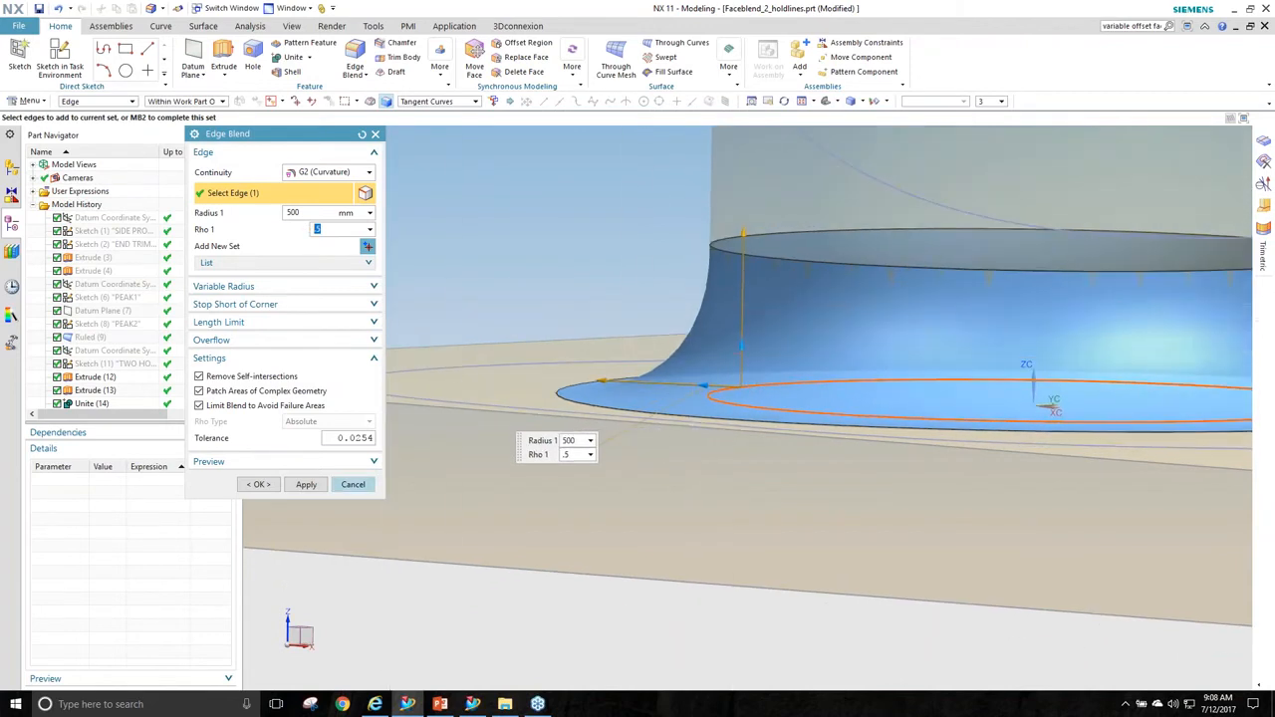
click(353, 484)
Set up a Two-face Face Blend between the cylinder's side and the plate's upper face, reversing the face directions.
key(Home)
click(365, 74)
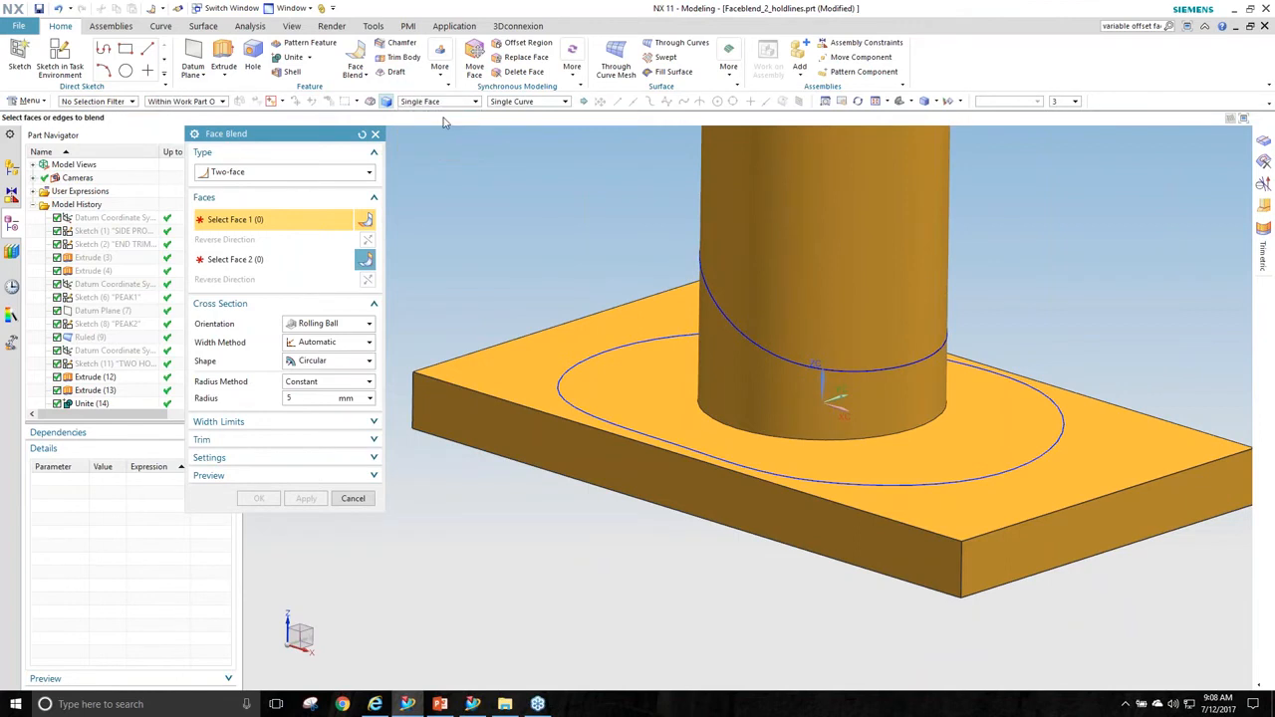
click(932, 262)
click(592, 401)
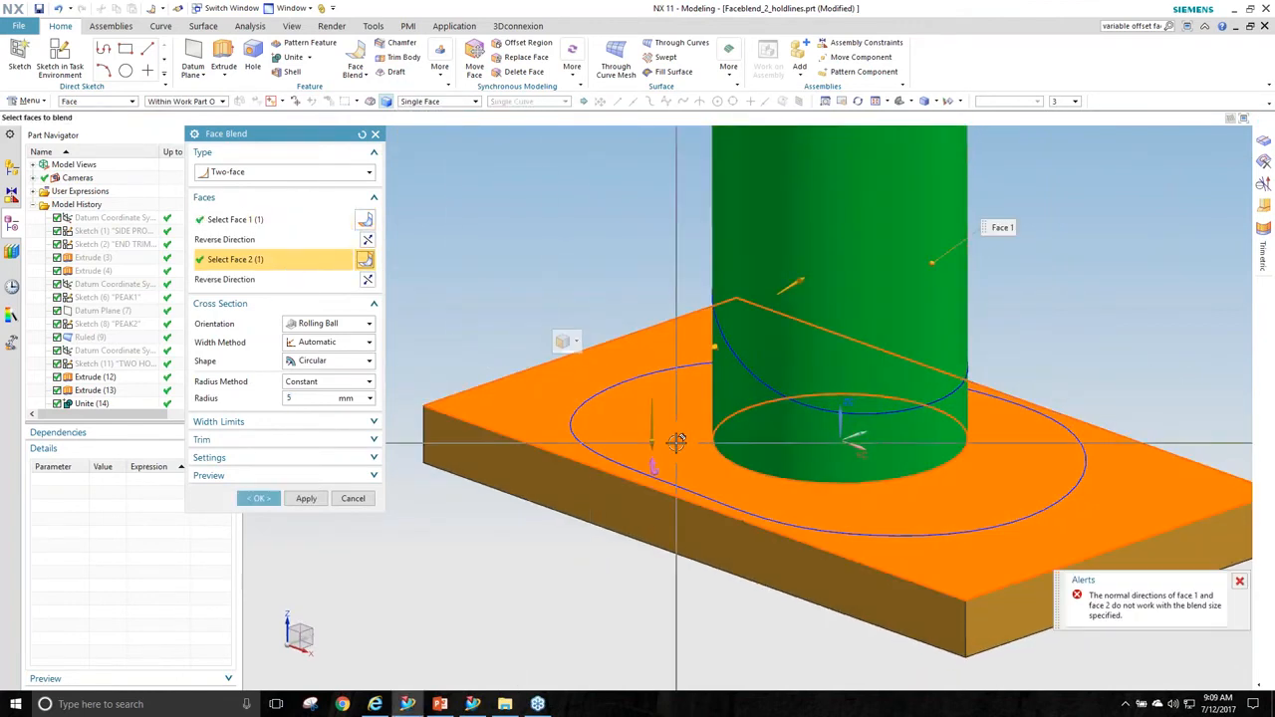
click(367, 280)
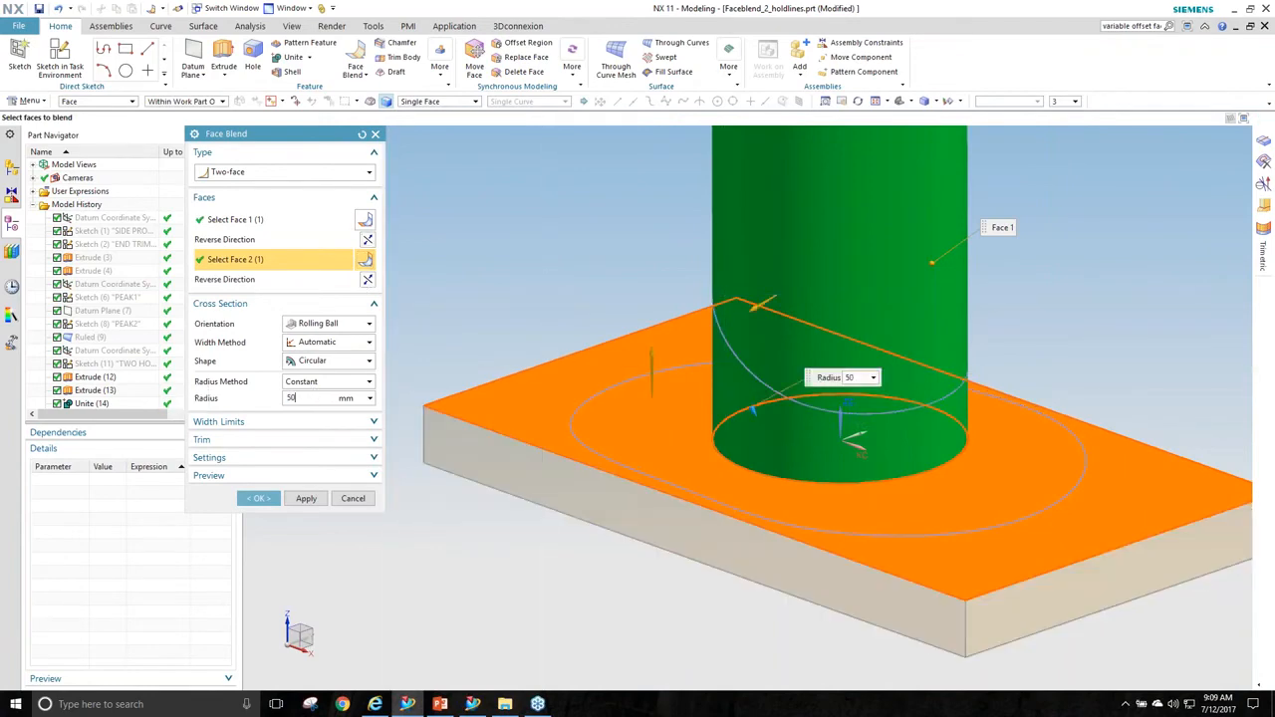
Set the constant radius of the cylinder-to-plate face blend to 500 mm.
text(0)
key(Return)
scroll(734, 479, up, 4)
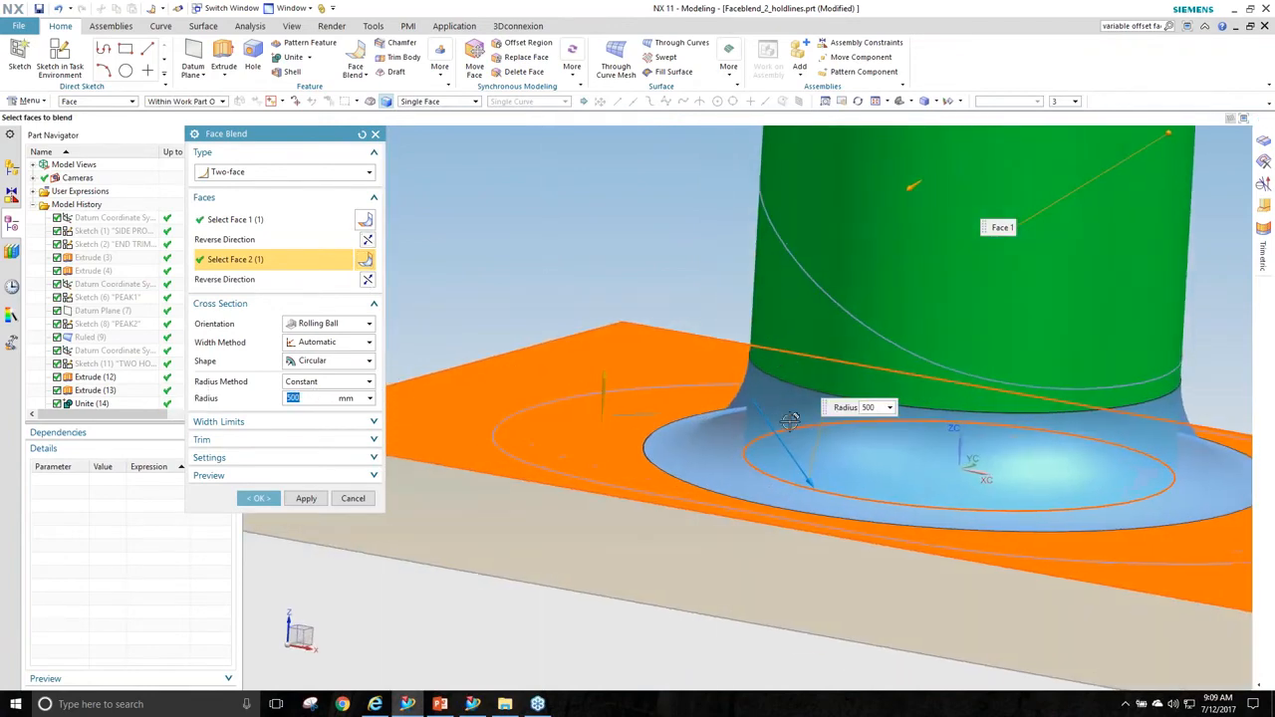
Select the ellipse on the plate and the slanted spline around the cylinder as the face blend's tangent limit curves.
click(240, 422)
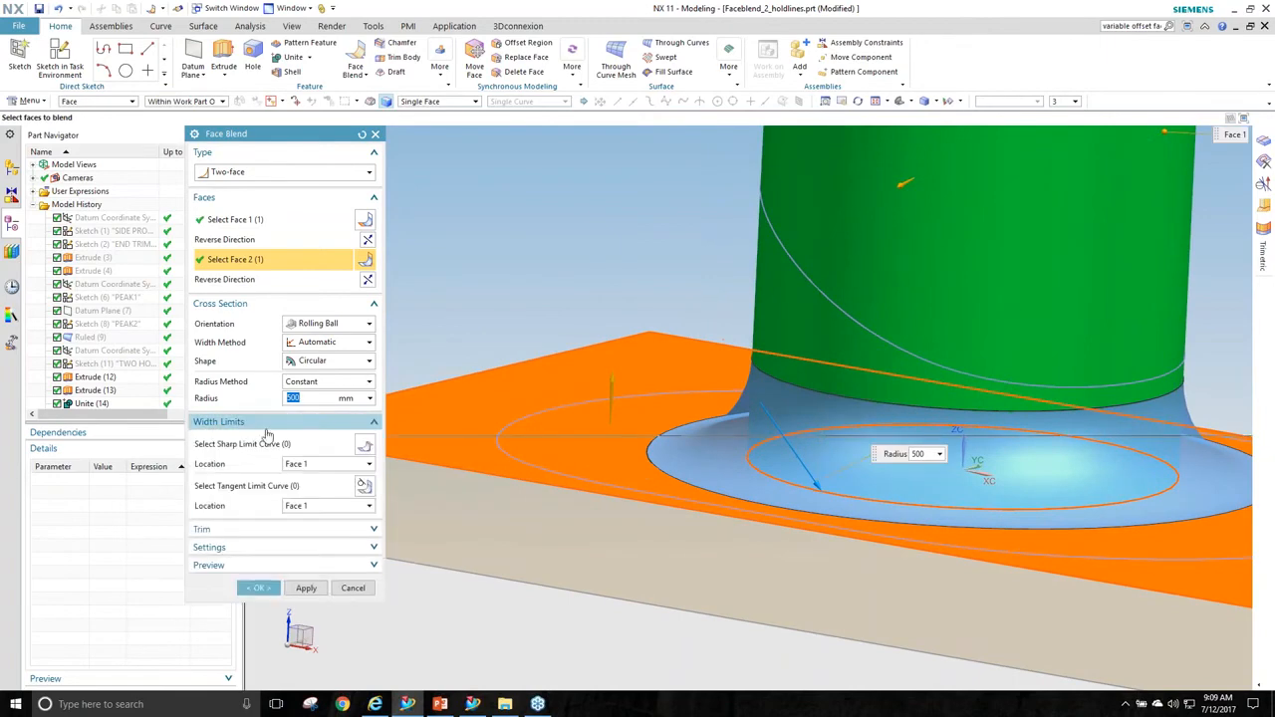
click(260, 490)
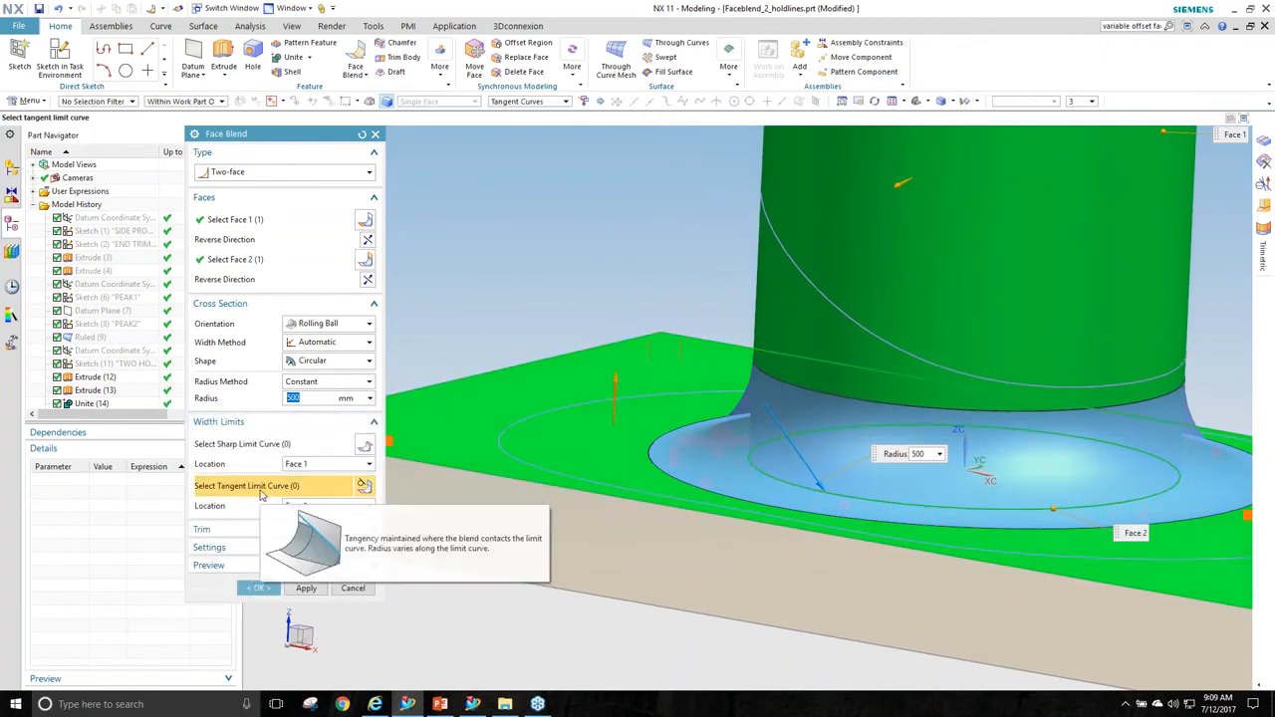
click(777, 411)
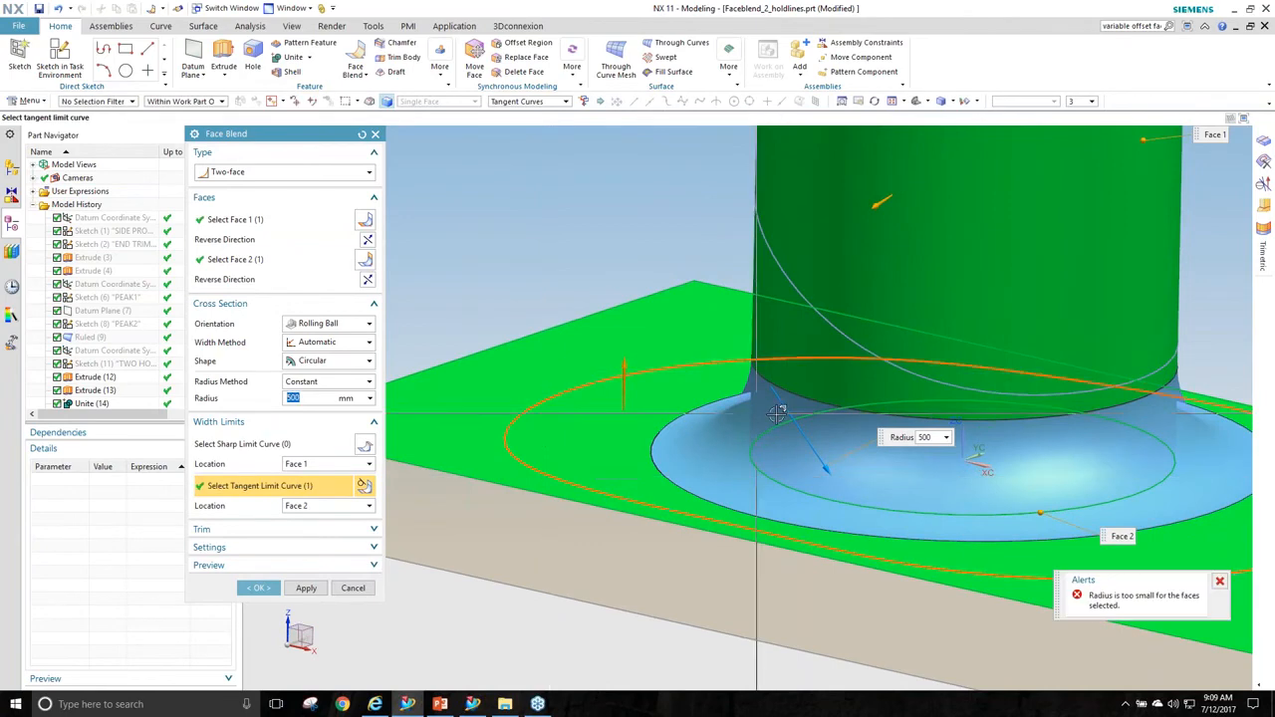
click(802, 293)
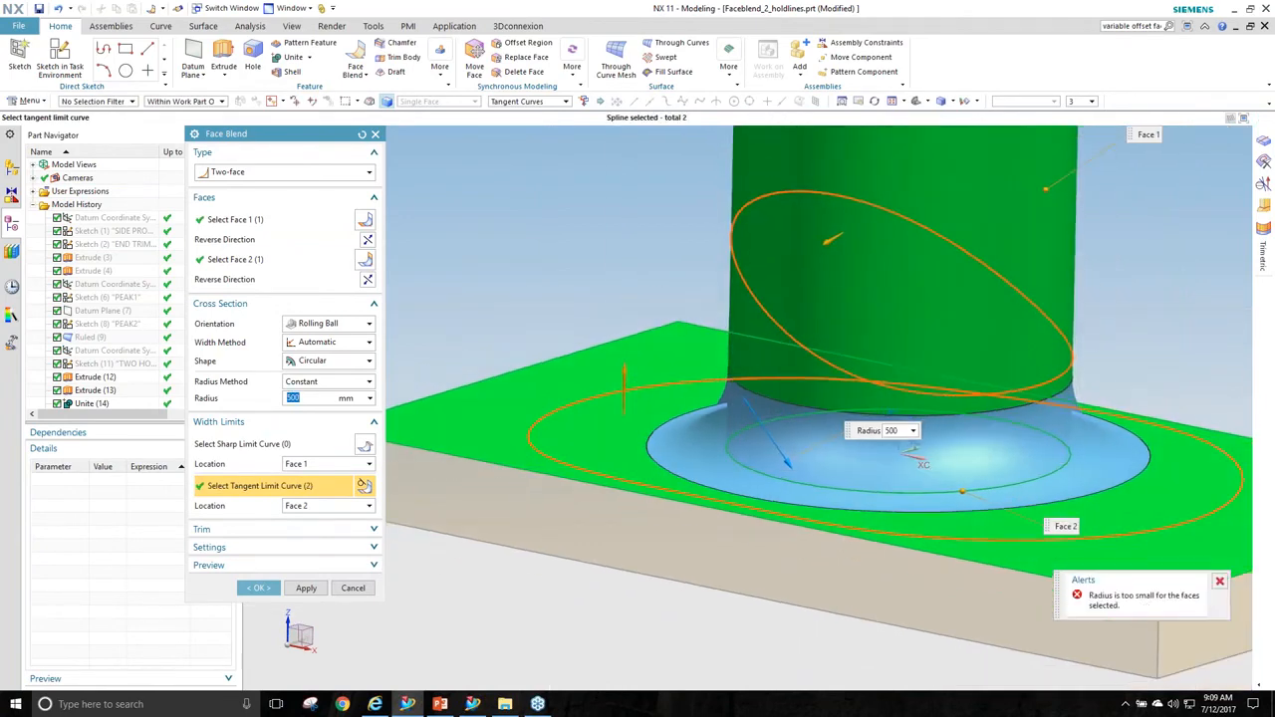
Change the face blend's cross-section shape to Tangent Asymmetric and create the blend between both hold lines.
mouse_move(315, 364)
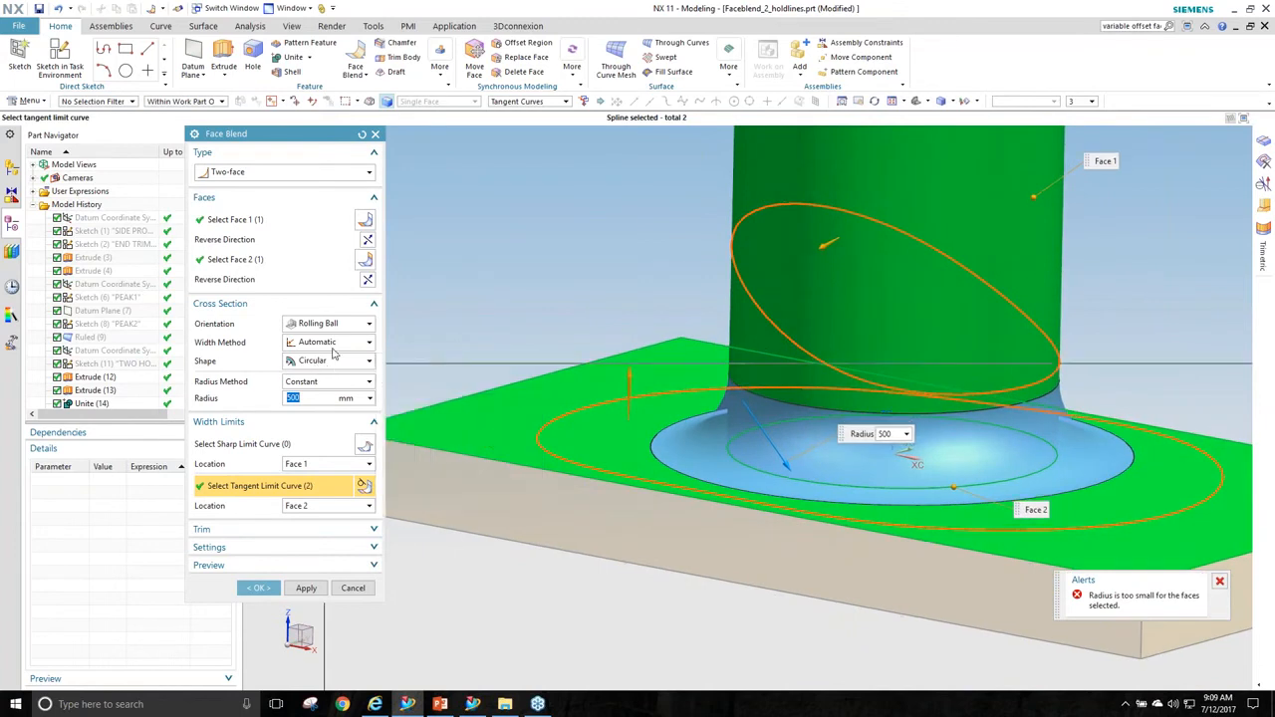
click(328, 343)
click(324, 356)
click(325, 366)
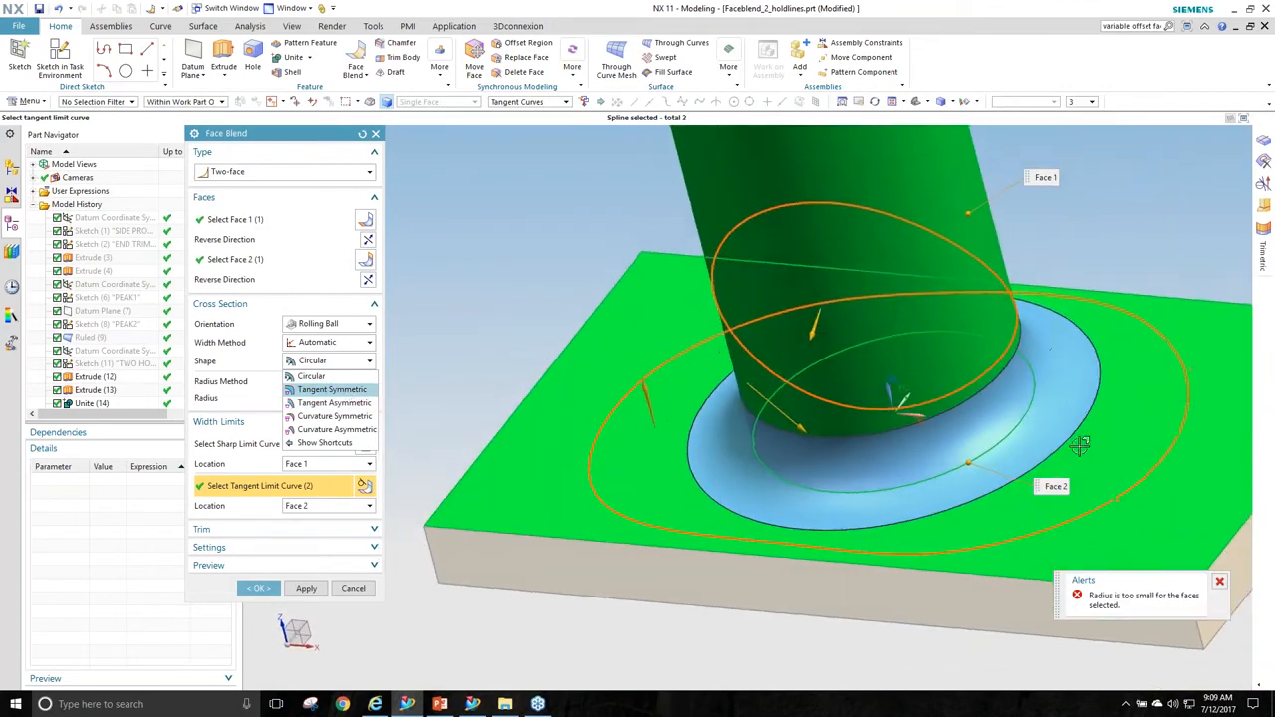
click(333, 403)
middle_drag(760, 492, 956, 398)
click(261, 659)
middle_drag(866, 438, 730, 440)
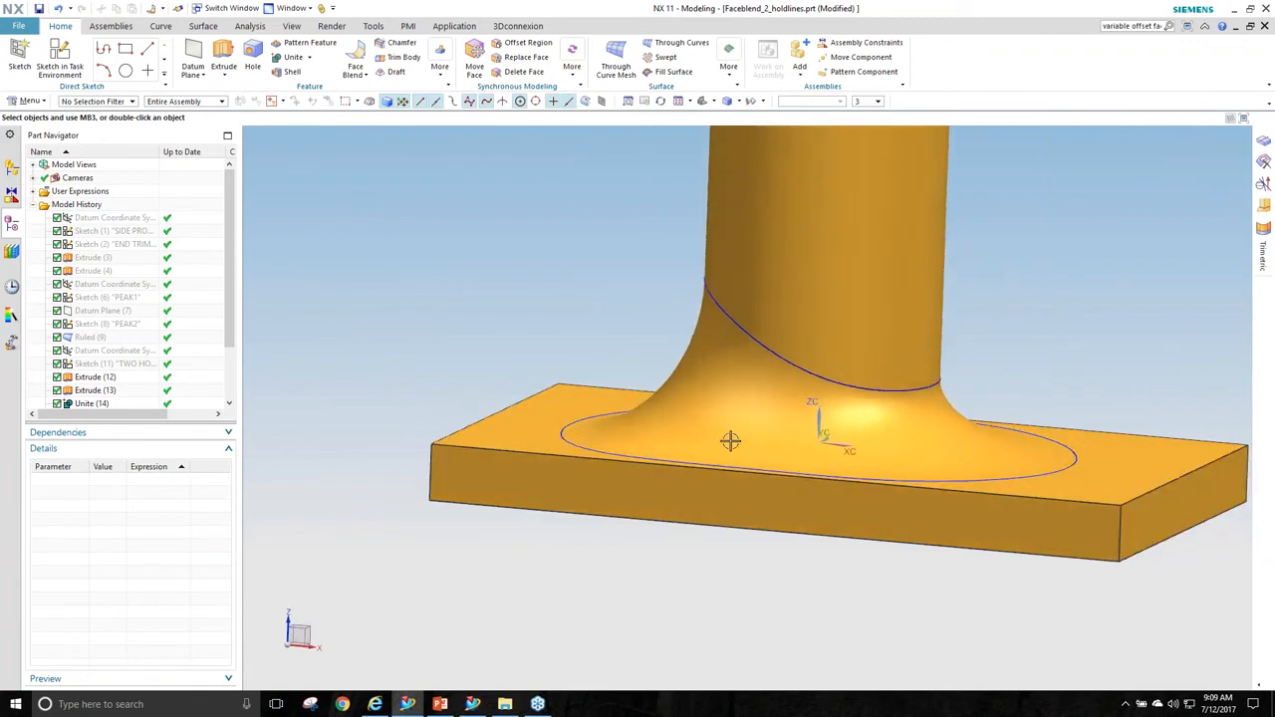
Show the parents of the cylinder's hold curve and raise the right inner point of the extruded sheet's spline, updating the model.
right_click(742, 330)
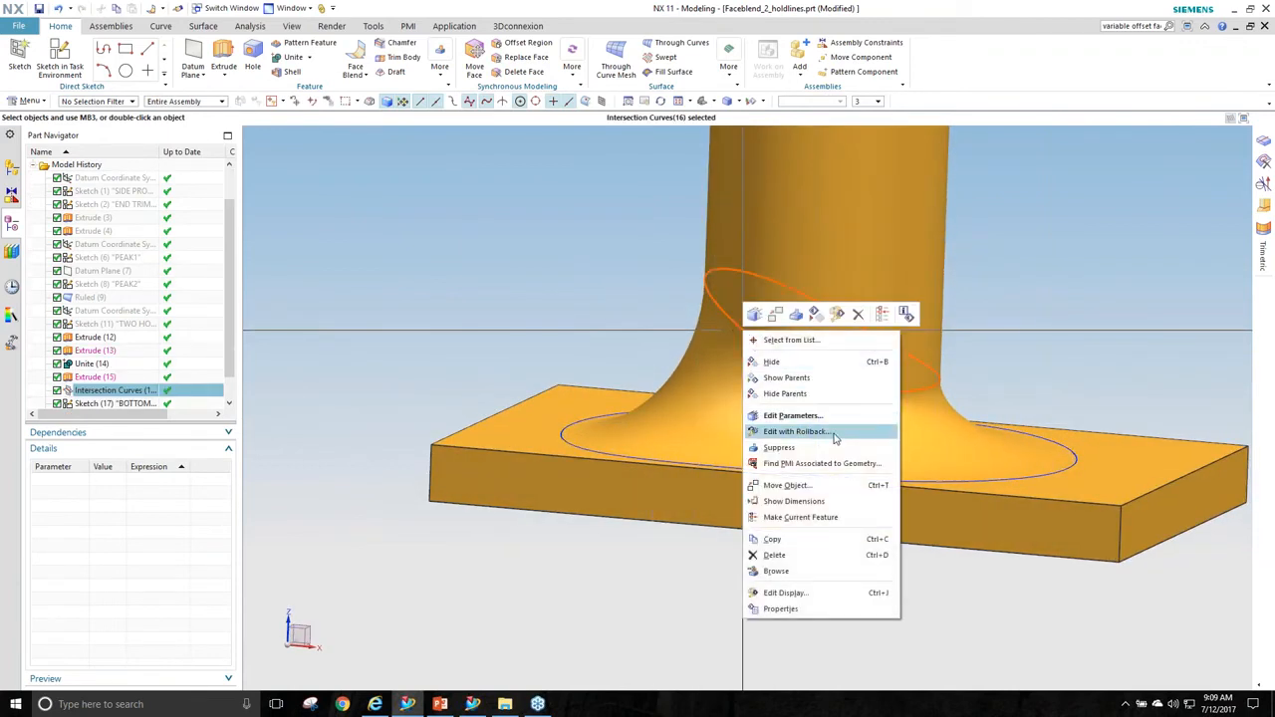
click(814, 383)
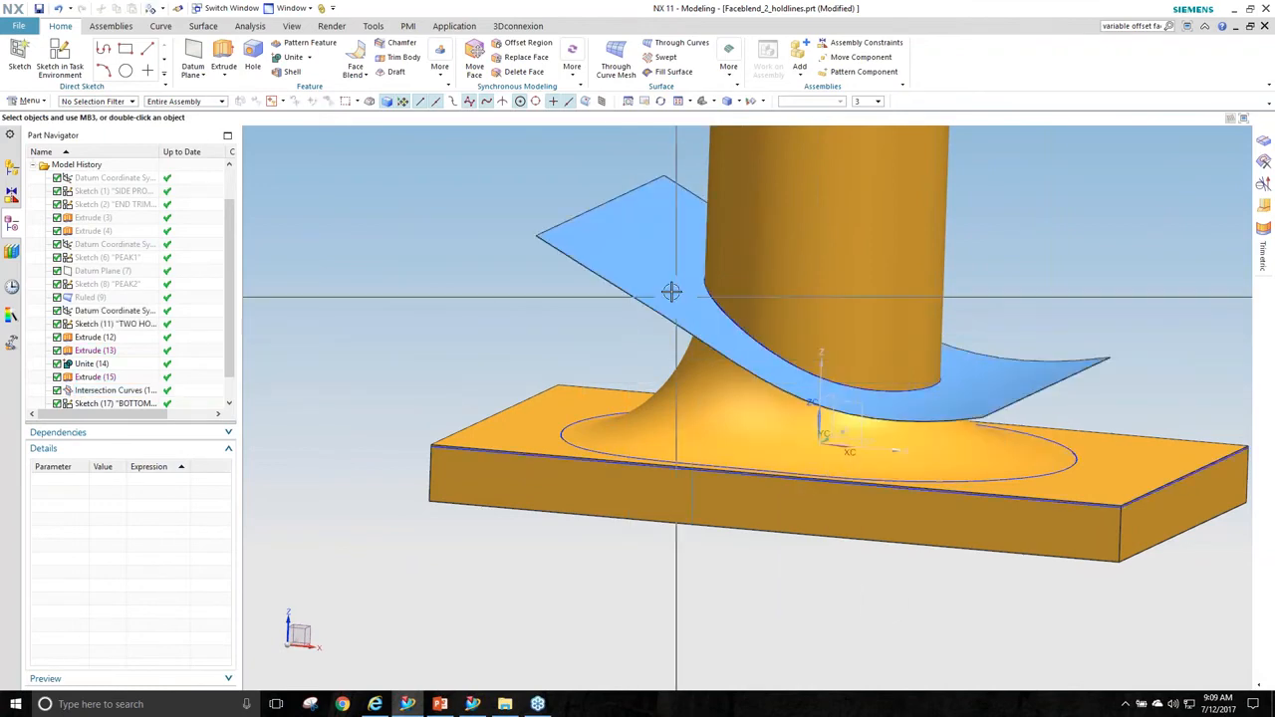
key(x)
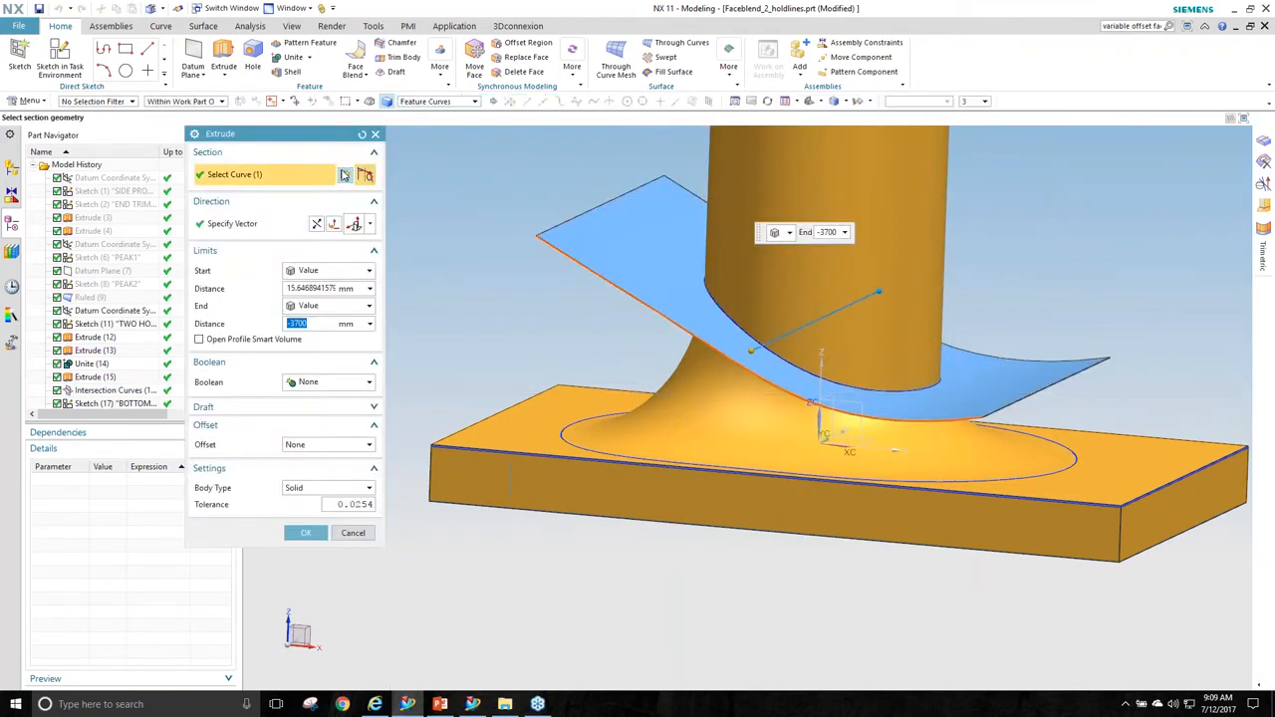
click(345, 174)
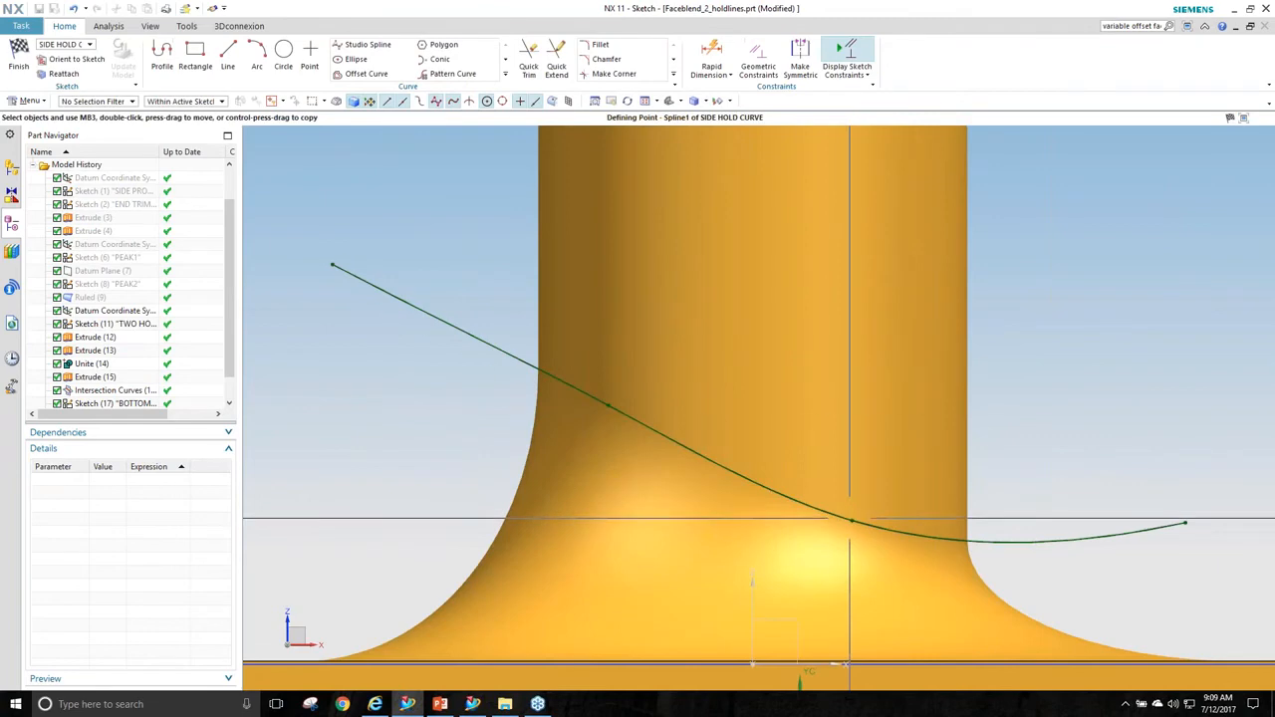
click(24, 58)
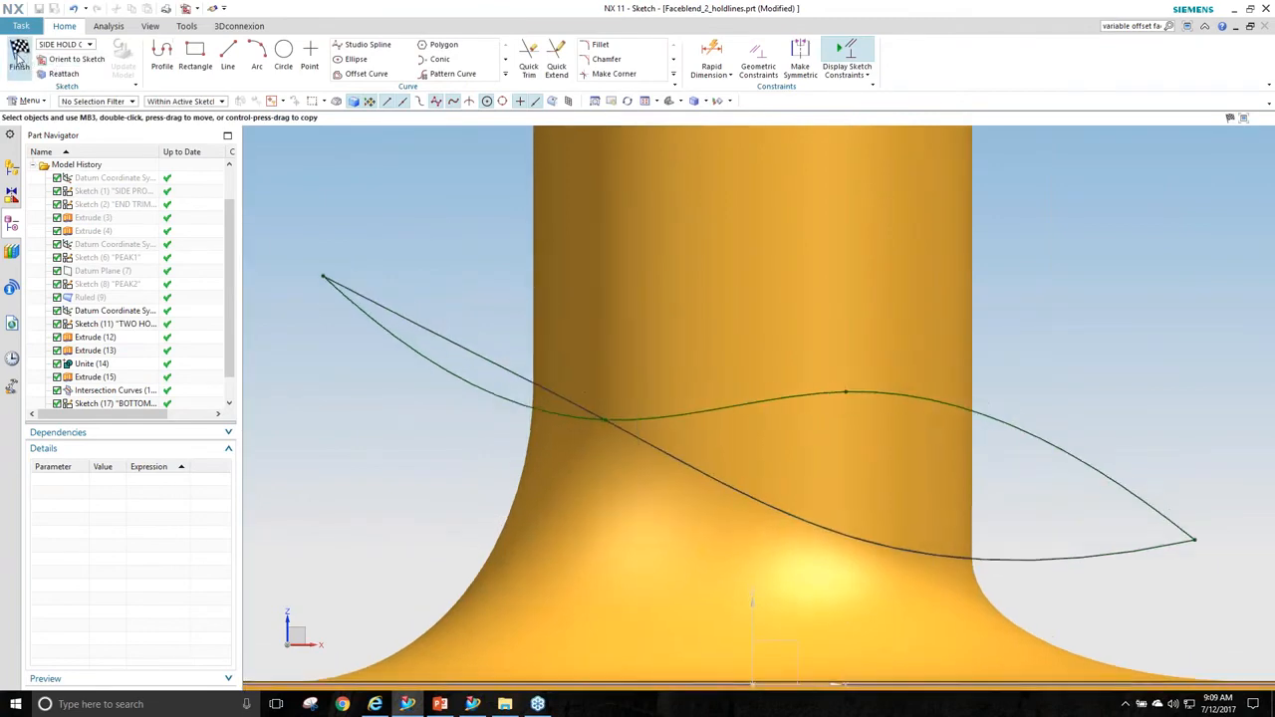
middle_click(458, 307)
Hide the extruded sheet and inspect the updated face blend from several sides.
click(1075, 309)
key(ctrl+b)
middle_drag(1133, 410, 697, 454)
click(775, 410)
middle_drag(779, 411, 1166, 420)
key(Escape)
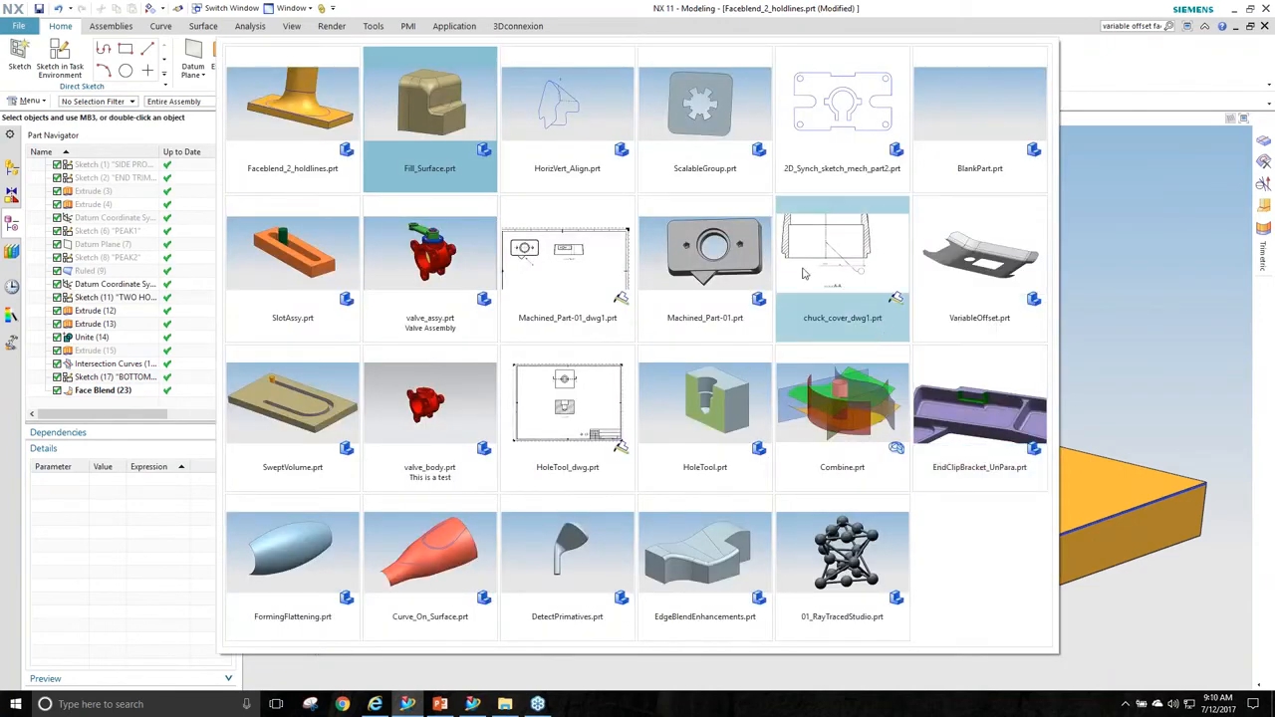
Switch to EdgeBlendEnhancements.prt and review the settings of the front edge blend with rollback, leaving them as they are.
click(706, 569)
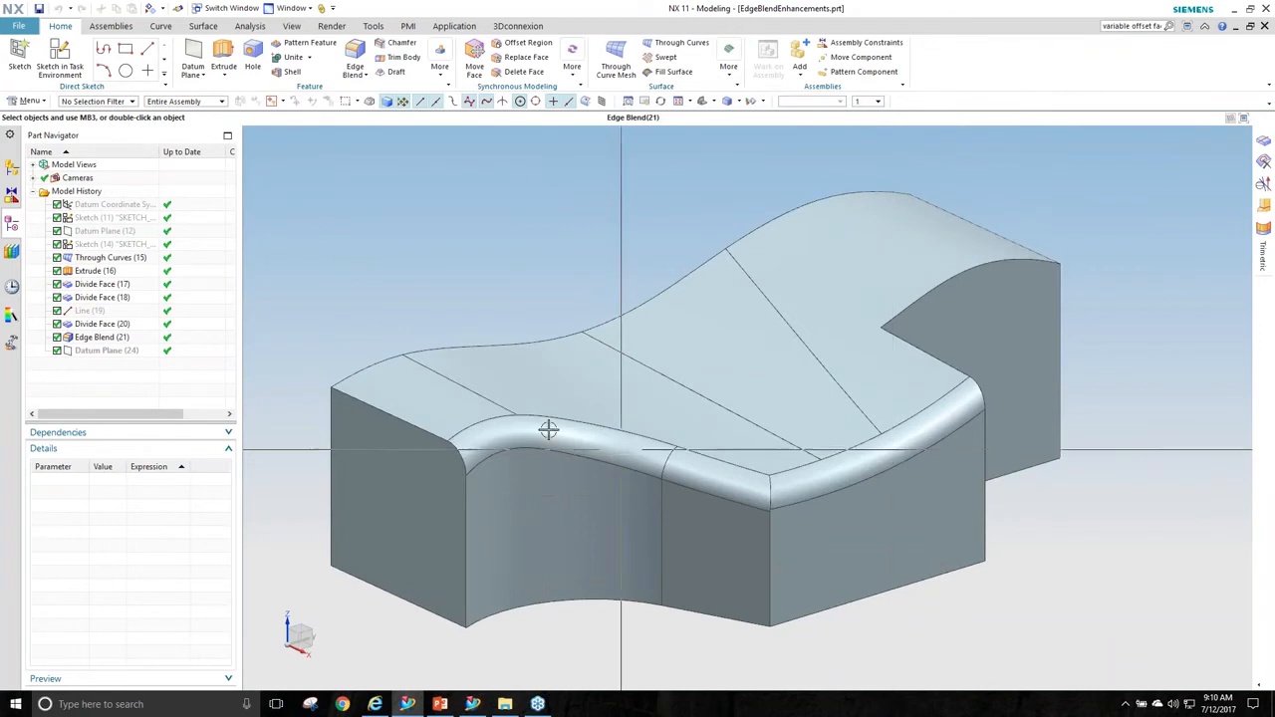
right_click(797, 476)
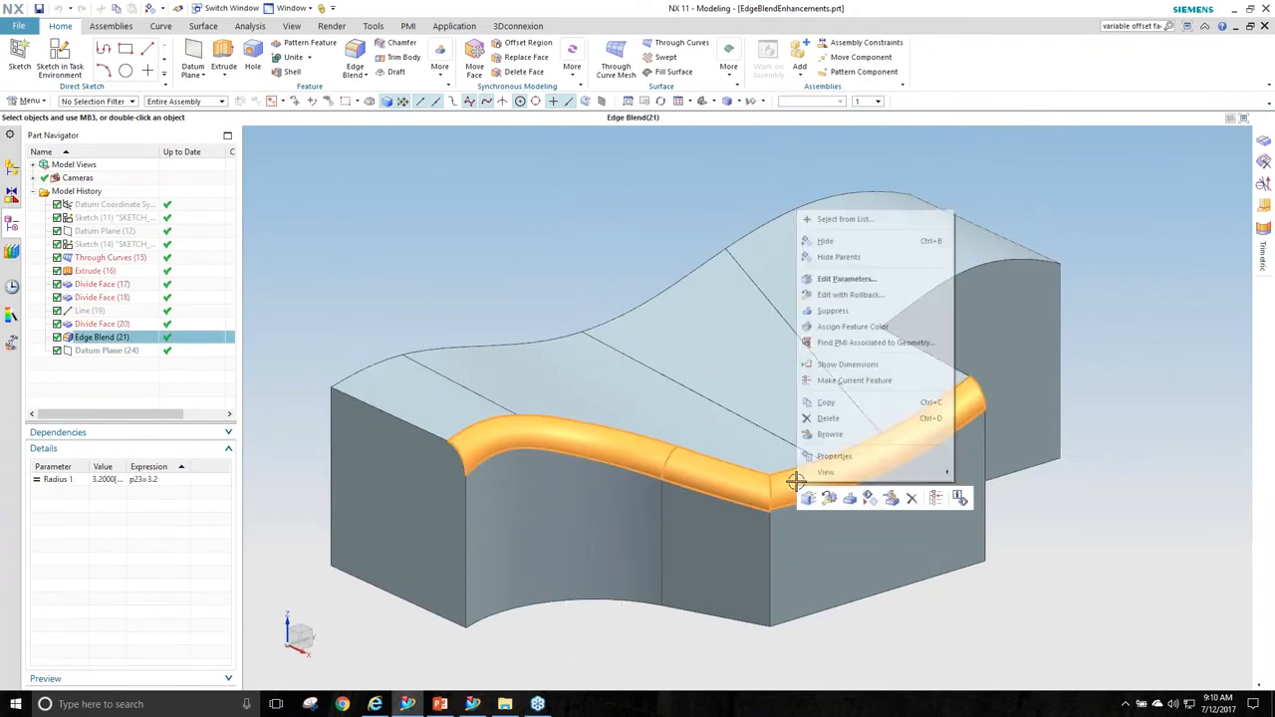
click(842, 295)
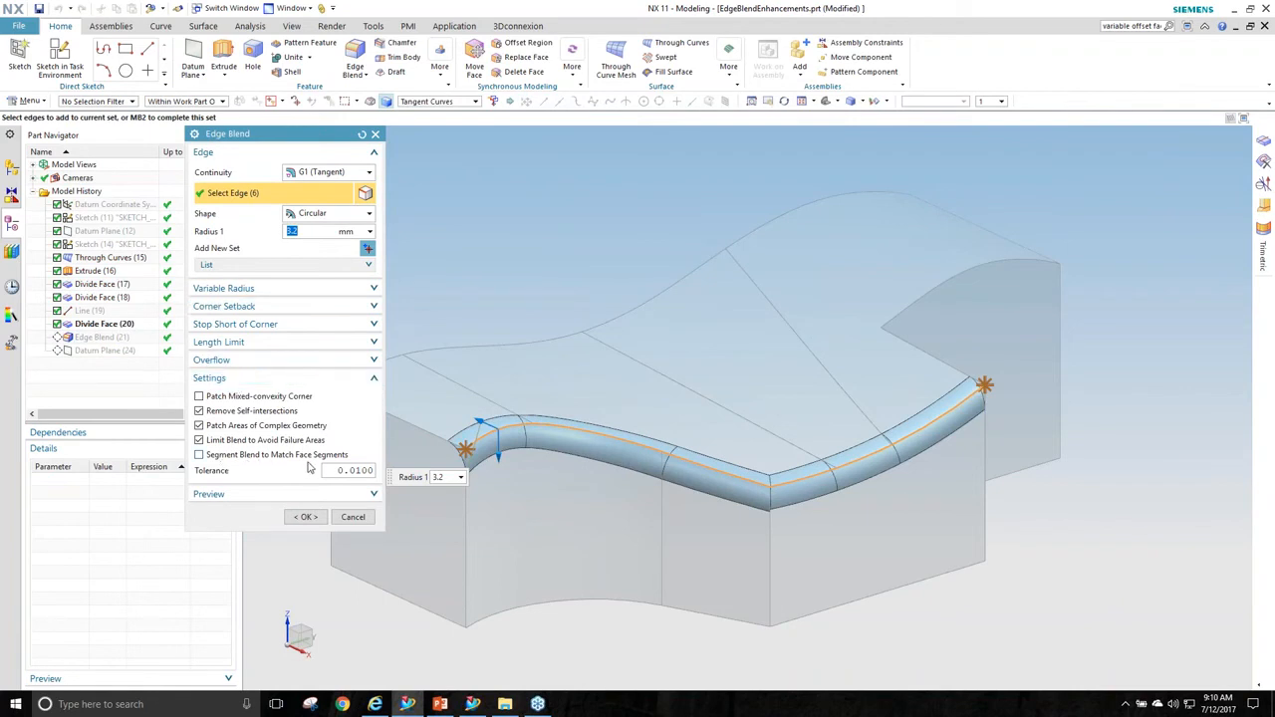
click(353, 516)
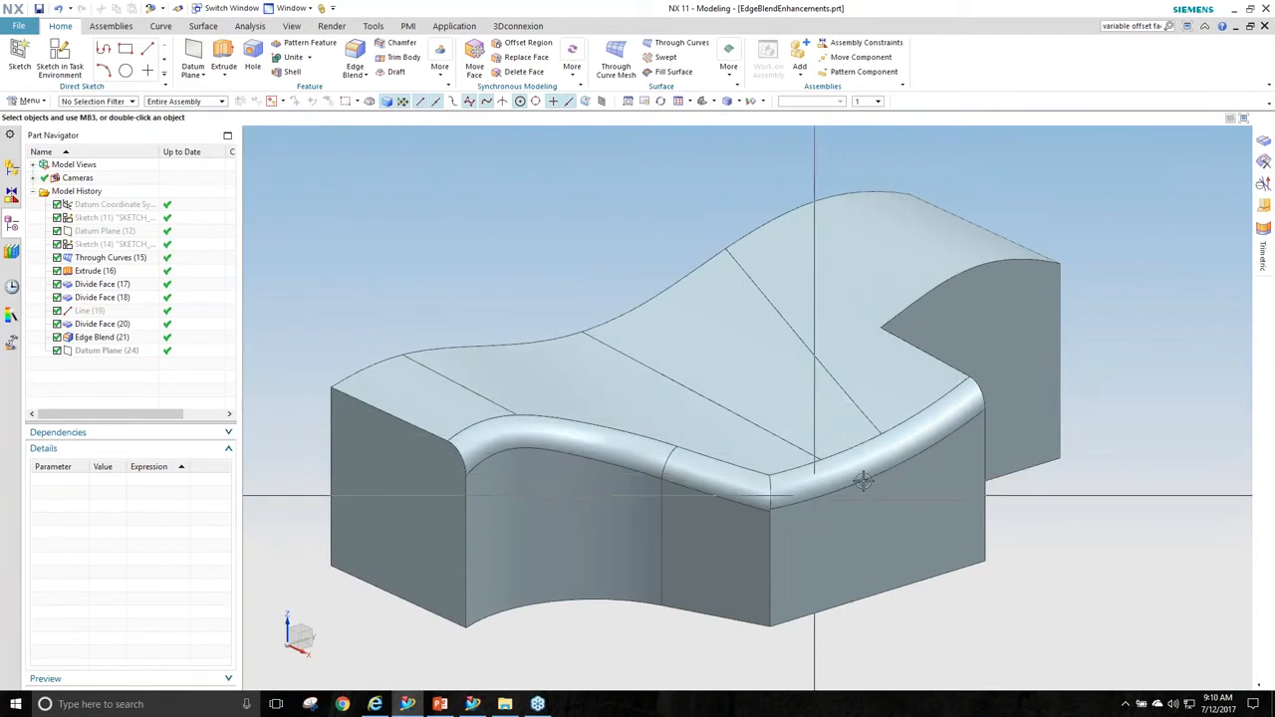
Edit the front edge blend with rollback and enable Segment Blend to Match Face Segments.
right_click(803, 478)
click(856, 294)
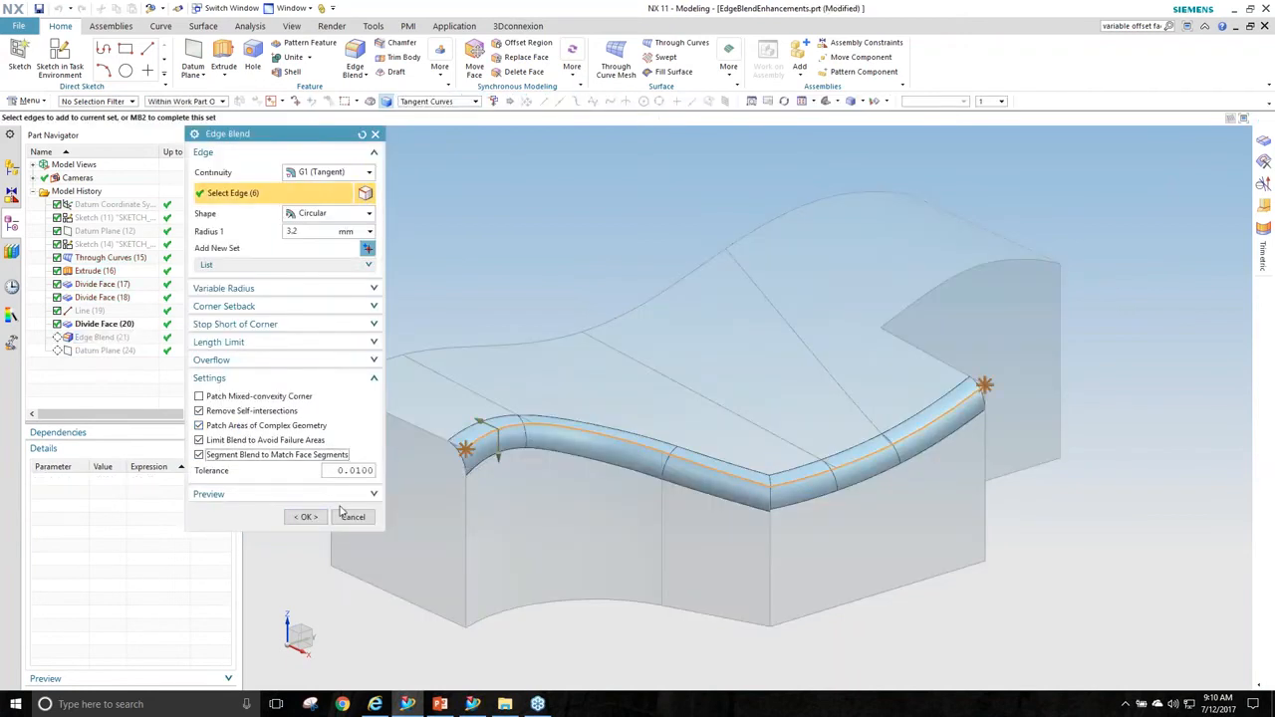
click(340, 514)
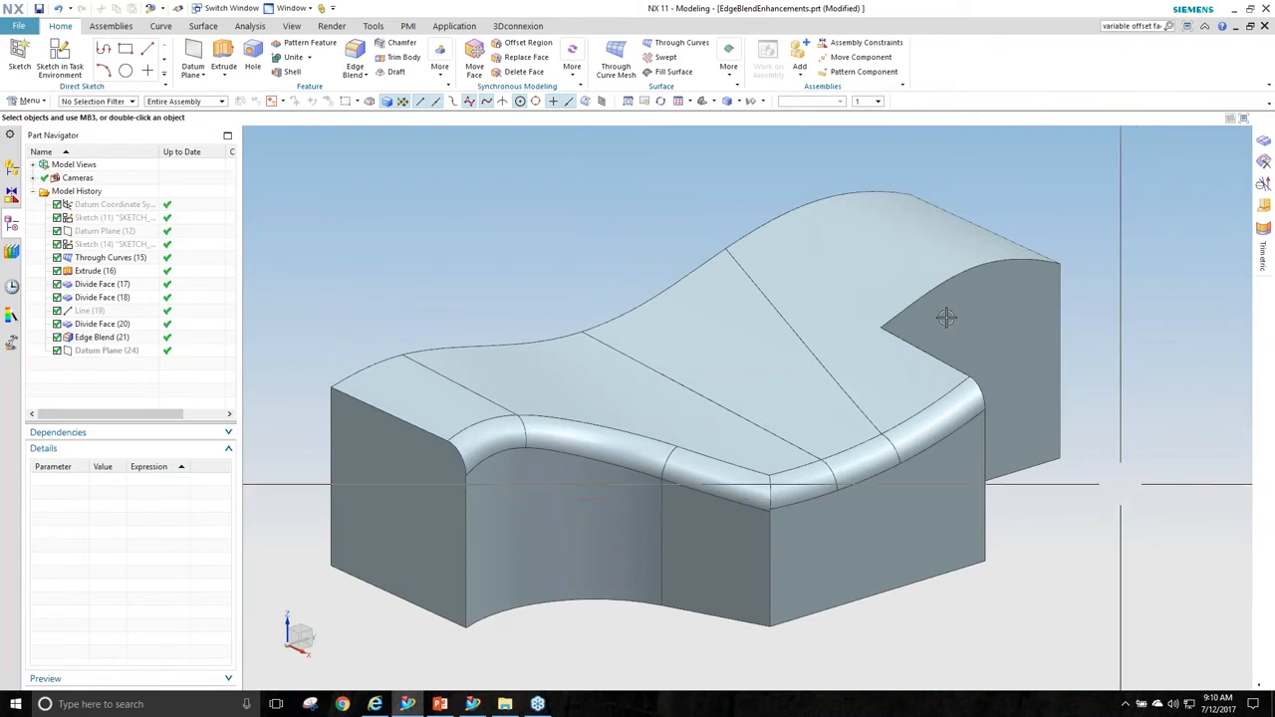
Show the hidden datum plane at the end of the model history.
click(100, 351)
right_click(99, 350)
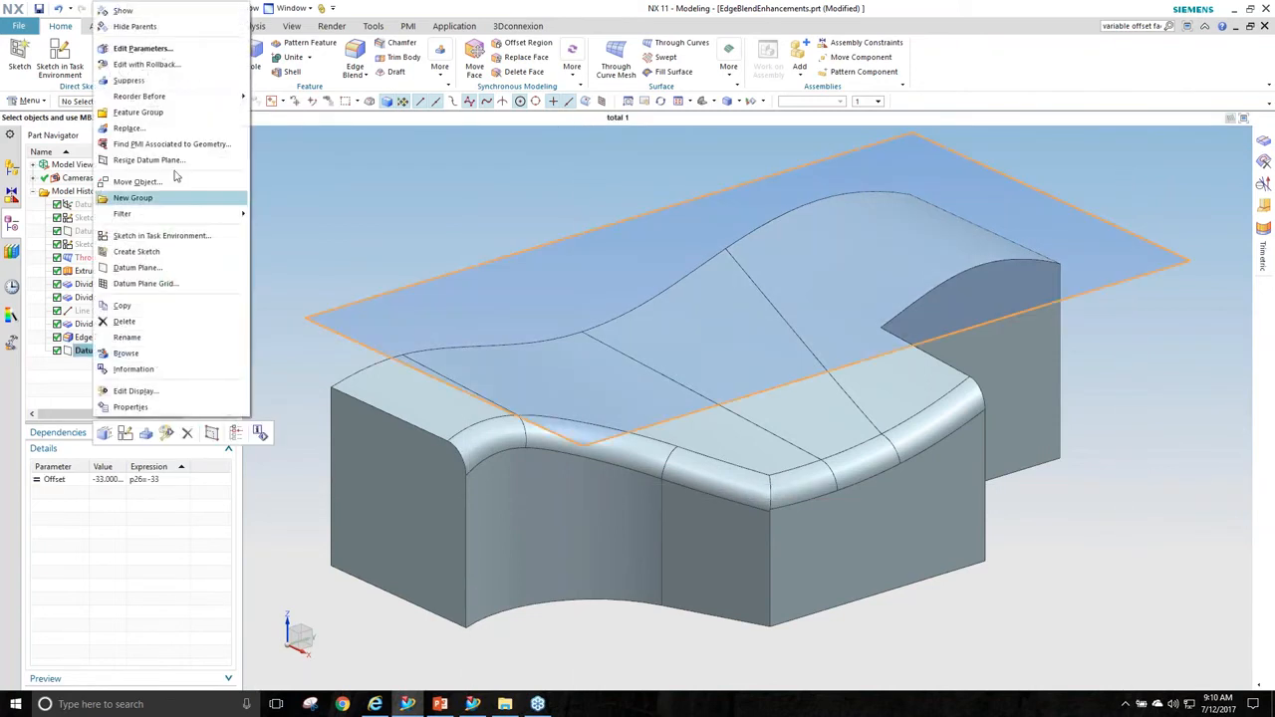
click(130, 12)
shift+middle_drag(435, 350, 451, 374)
Replace all ten top and edge blend faces with the datum plane using Replace Face.
click(526, 57)
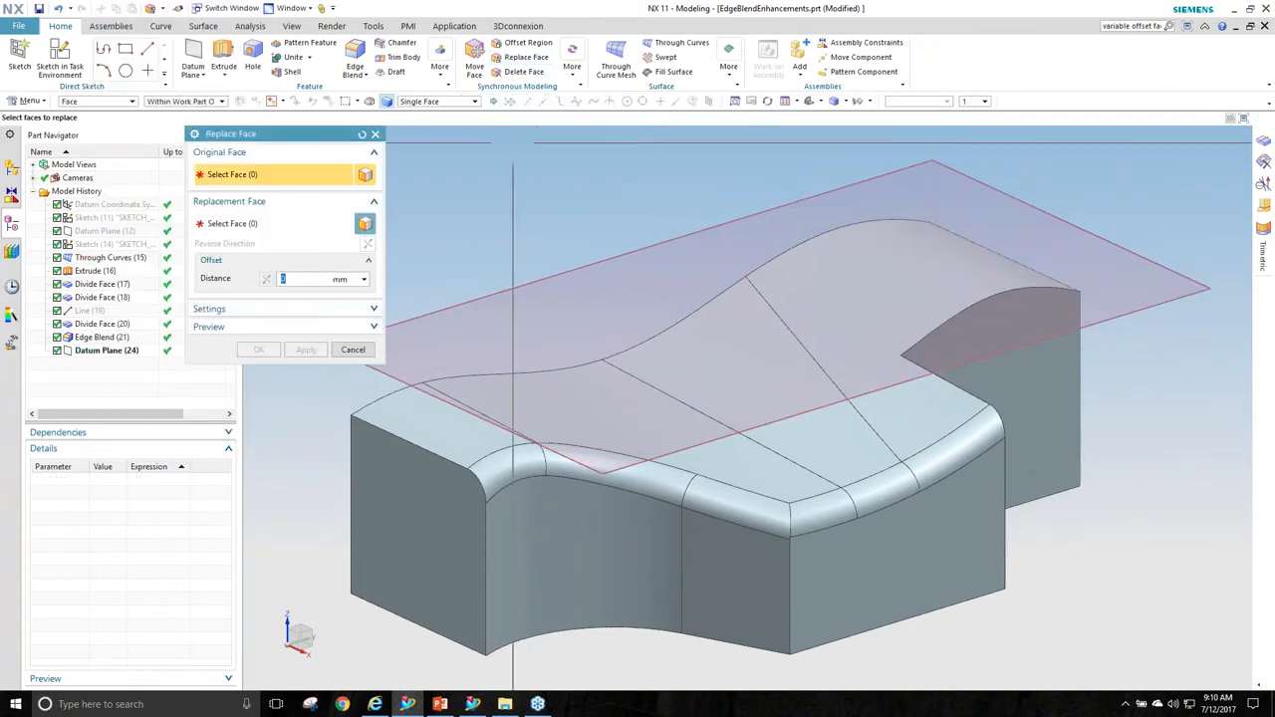
click(479, 447)
click(590, 427)
click(524, 464)
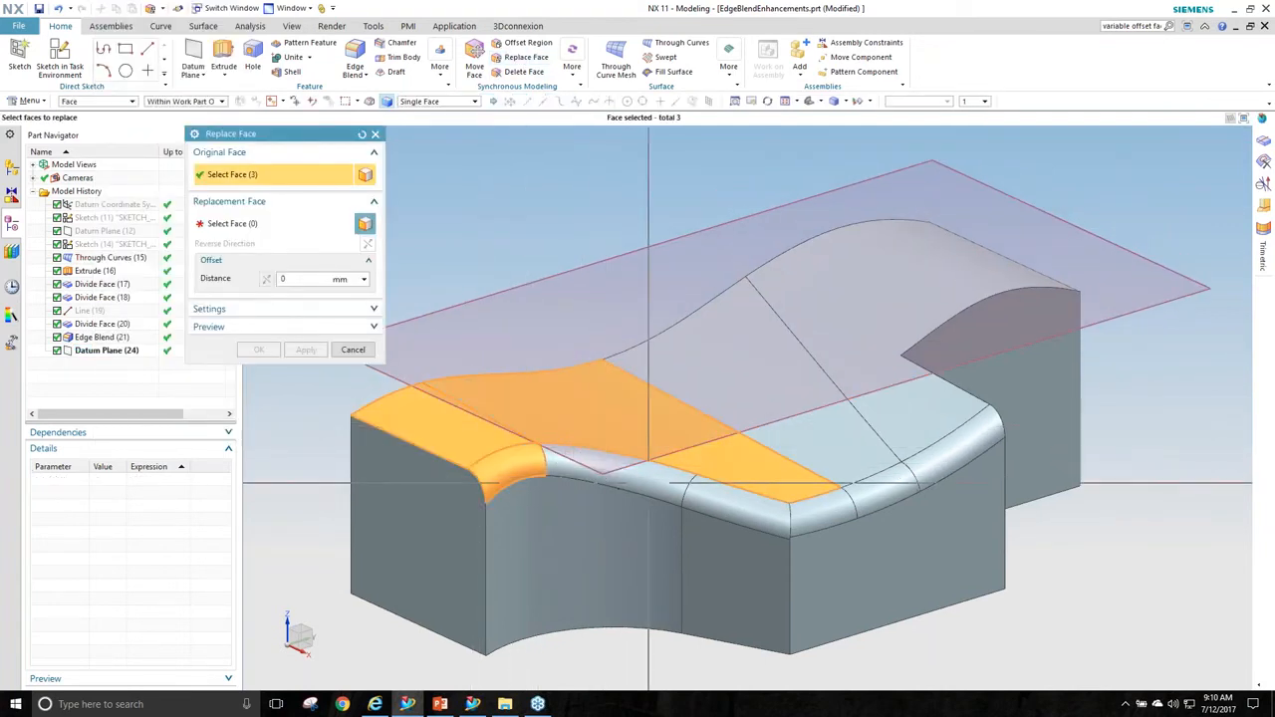
click(649, 481)
click(733, 505)
click(860, 438)
click(900, 422)
click(933, 463)
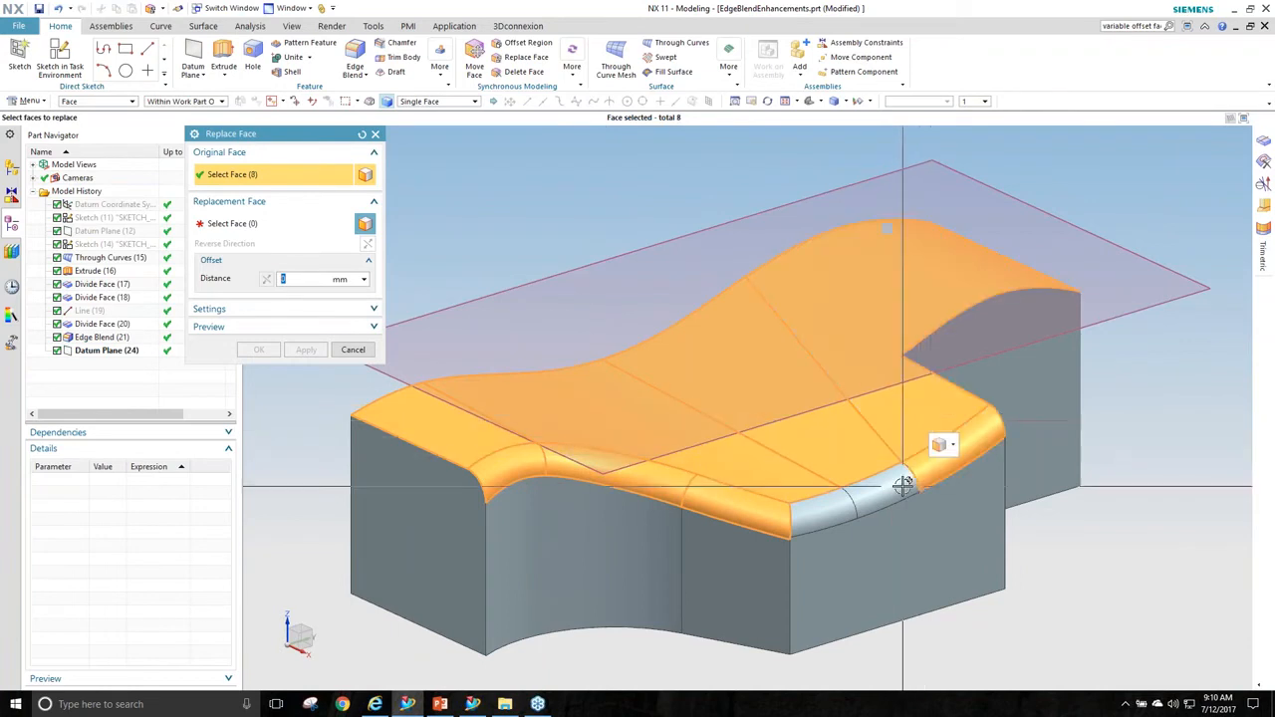
click(896, 486)
click(846, 509)
middle_click(481, 382)
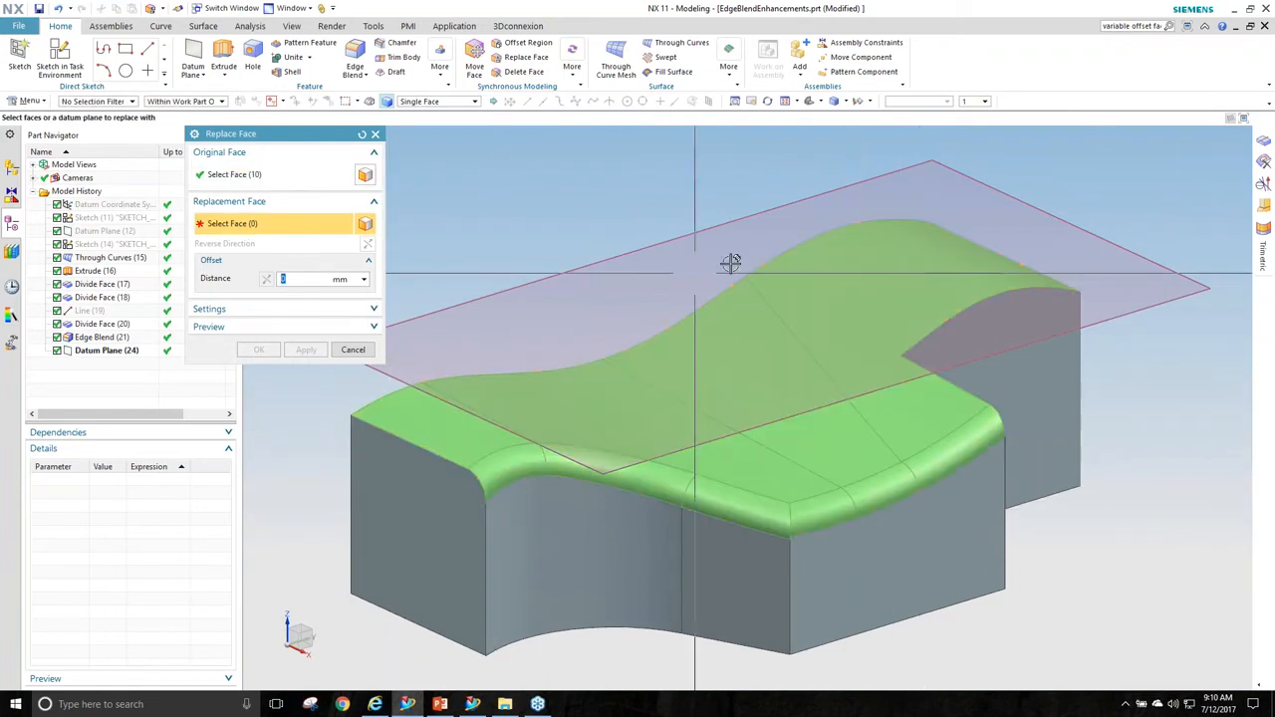
click(731, 220)
middle_drag(896, 443, 638, 367)
middle_click(785, 543)
middle_drag(785, 543, 1127, 476)
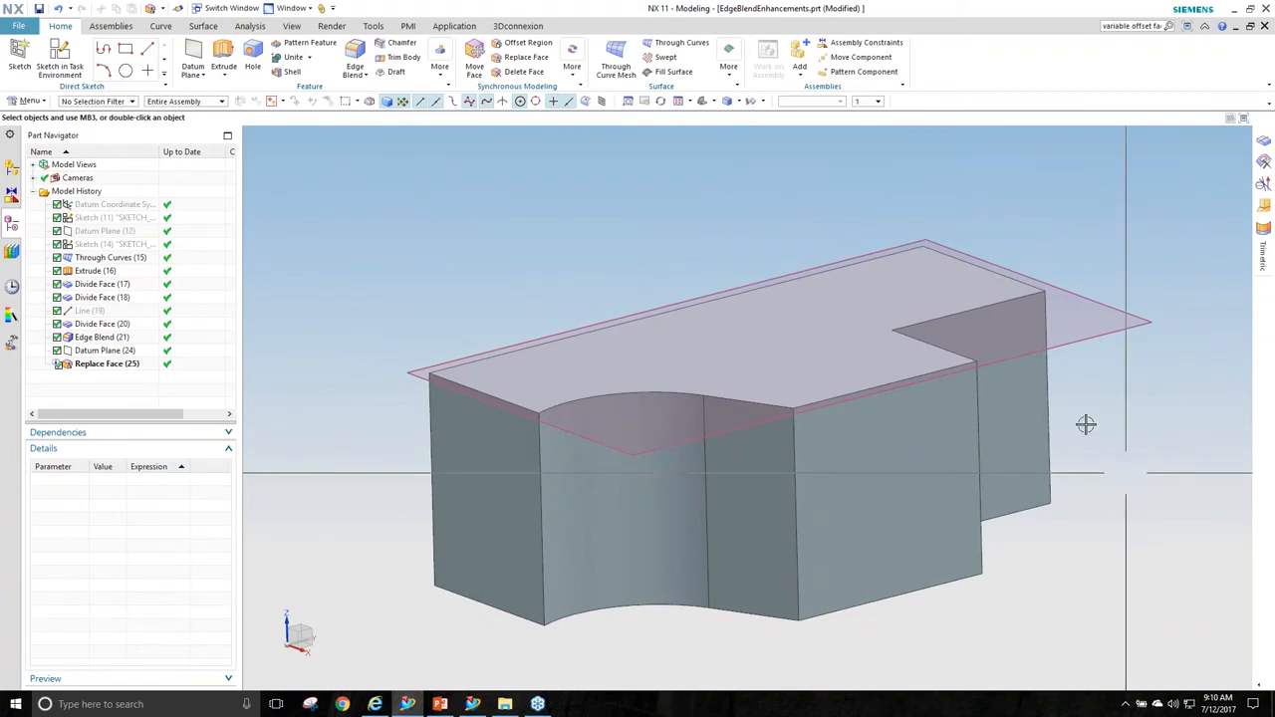
Switch to DetectPrimatives.prt and search the commands for "detect primatives".
key(ctrl+Tab)
click(740, 622)
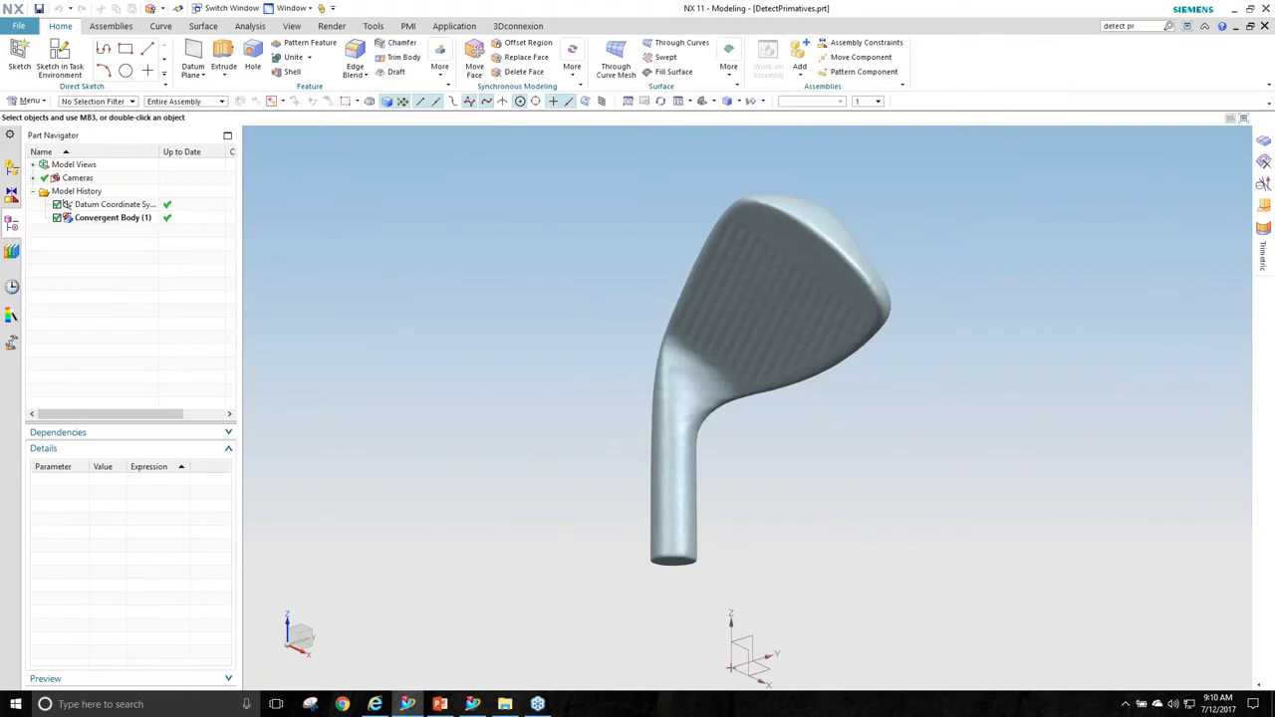
key(Return)
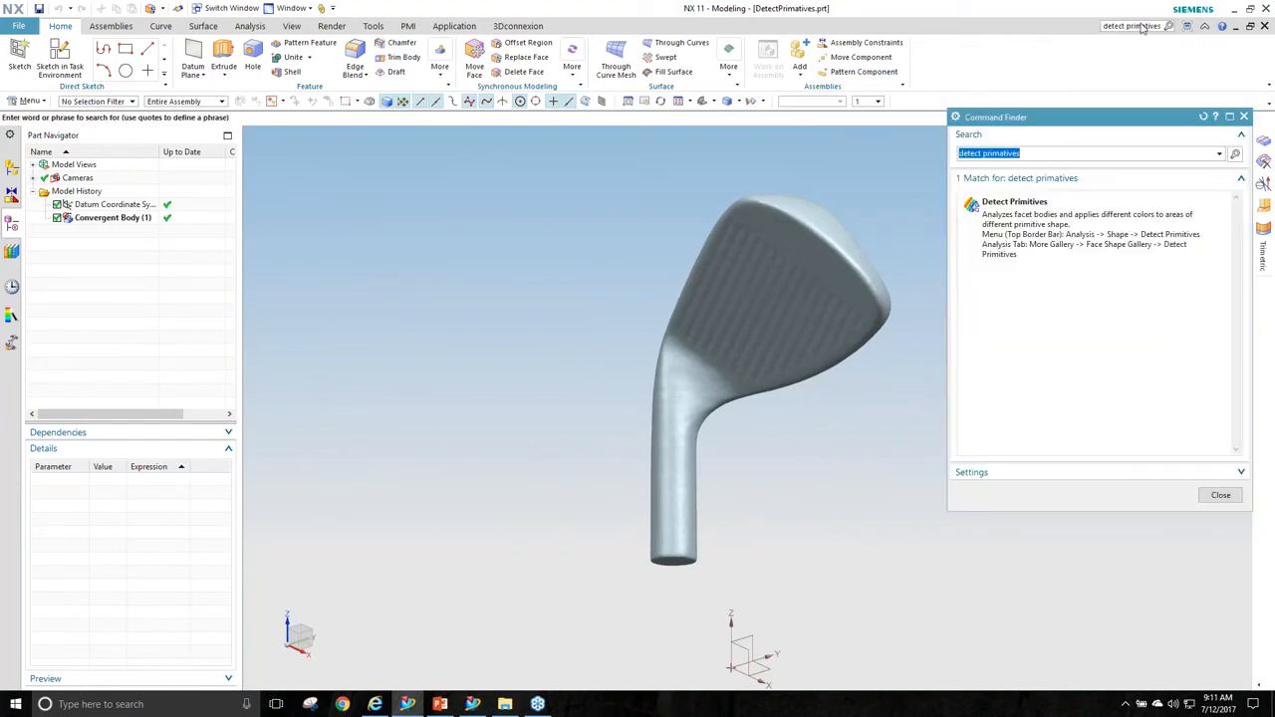
mouse_move(1036, 214)
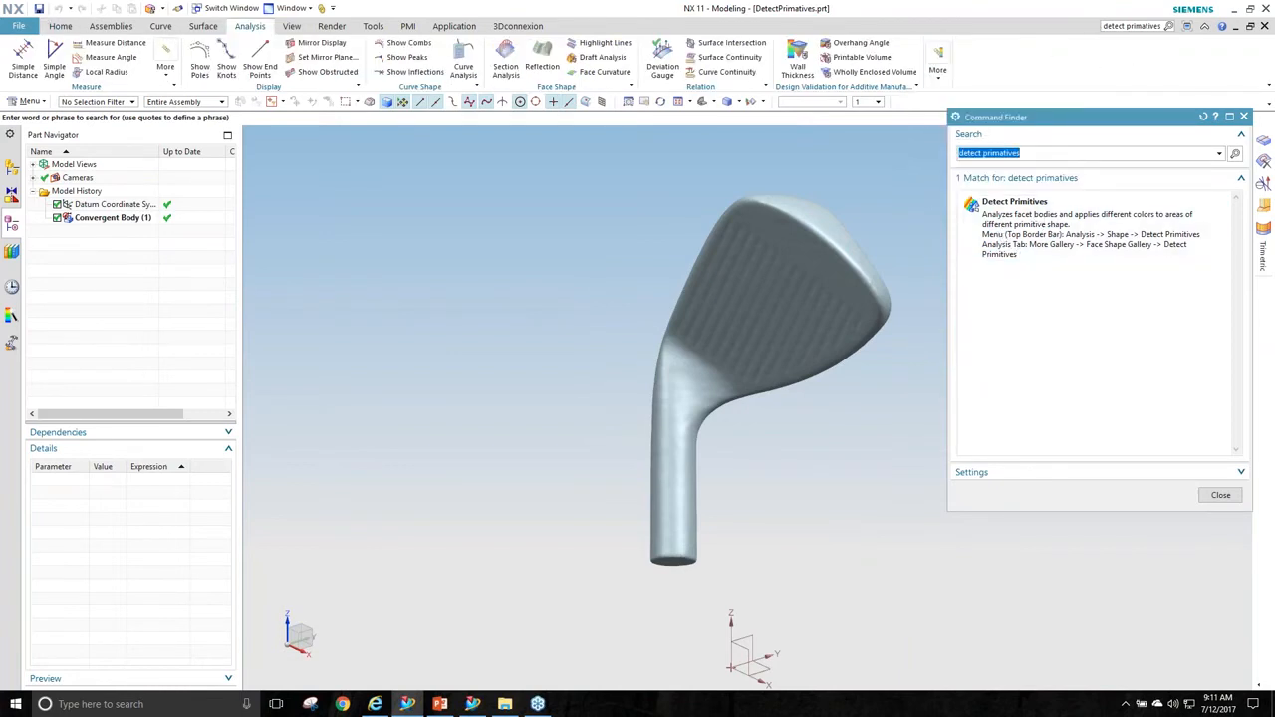
Run Detect Primitives on the golf club body at curvature sensitivity 20 and display the result in Face Analysis rendering.
click(1062, 249)
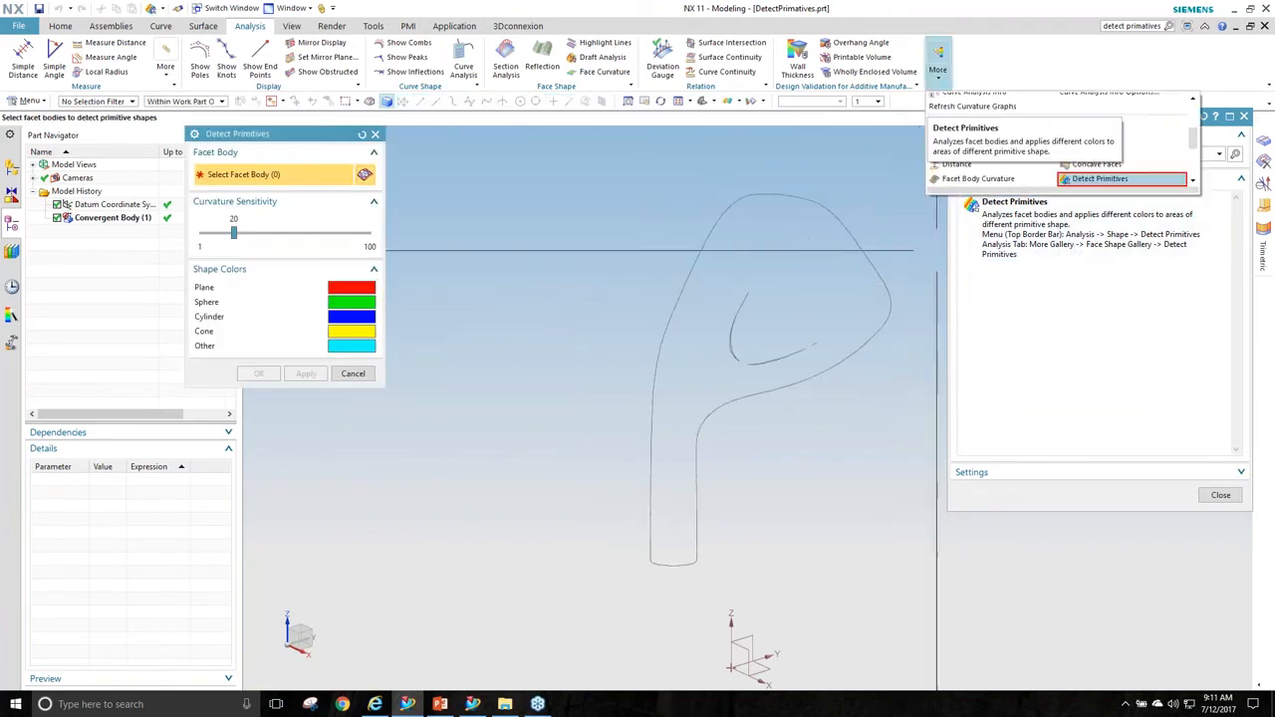
click(1244, 118)
drag(603, 178, 1018, 586)
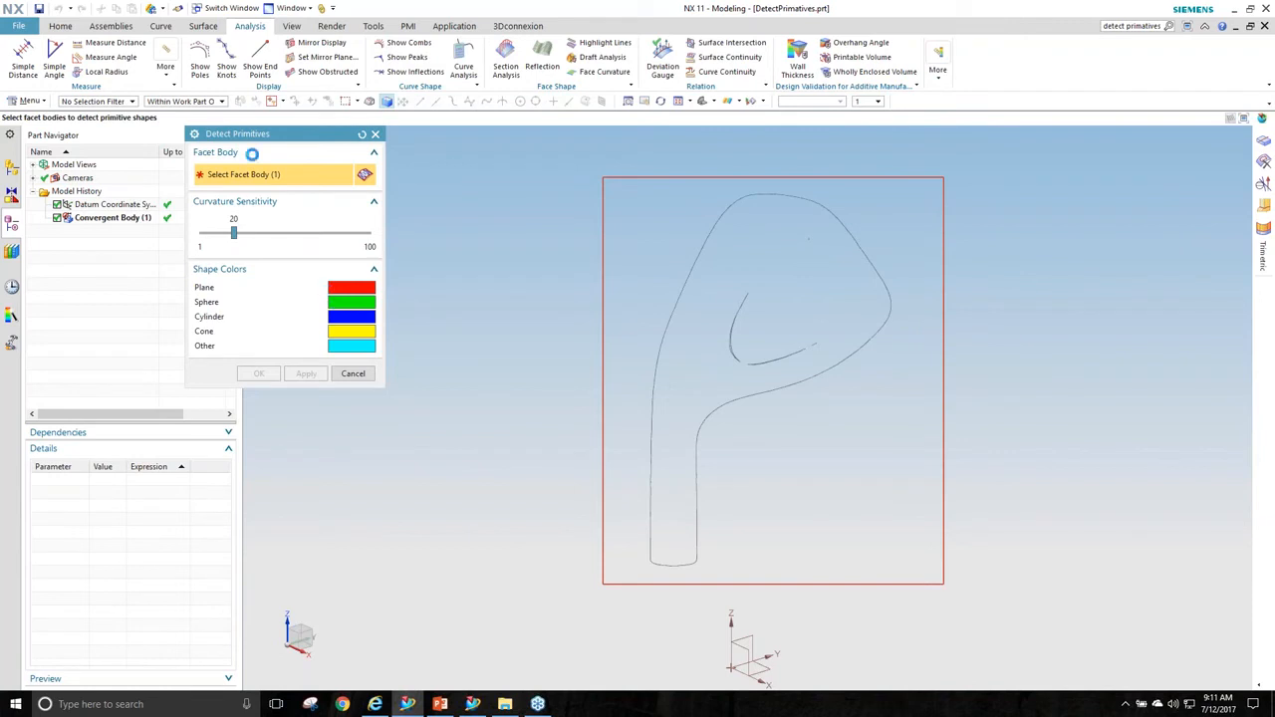
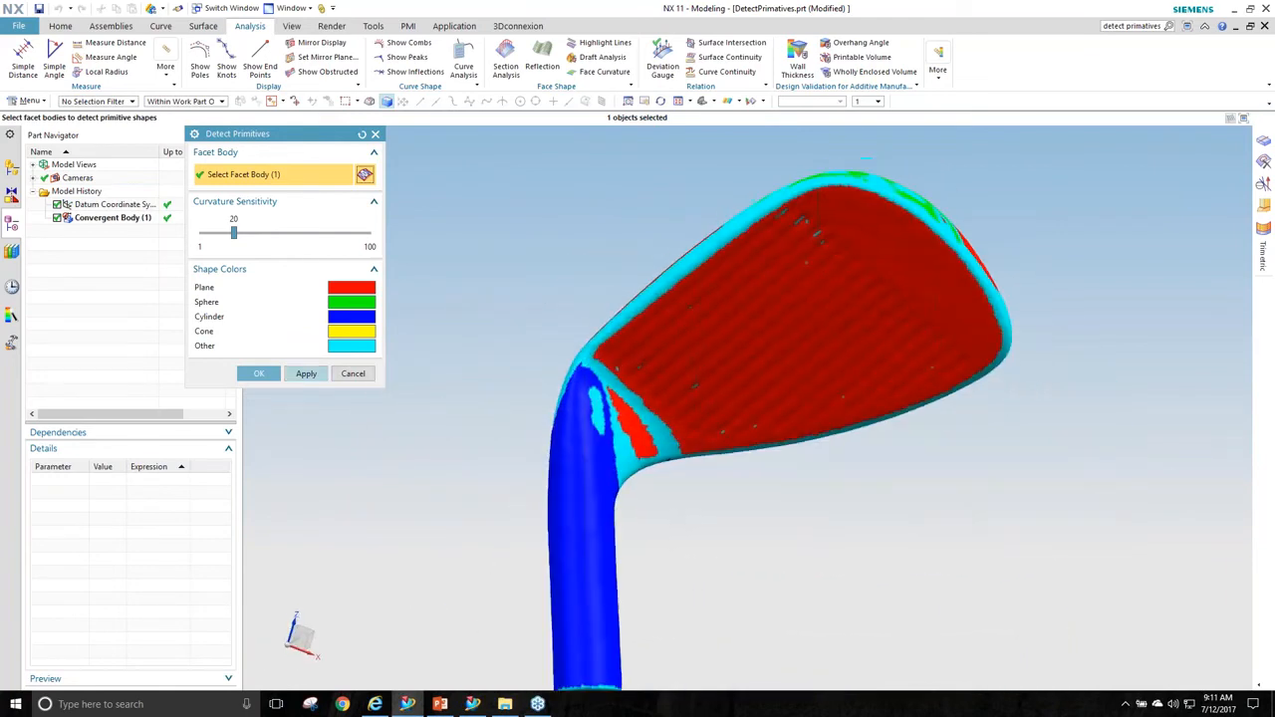
click(258, 374)
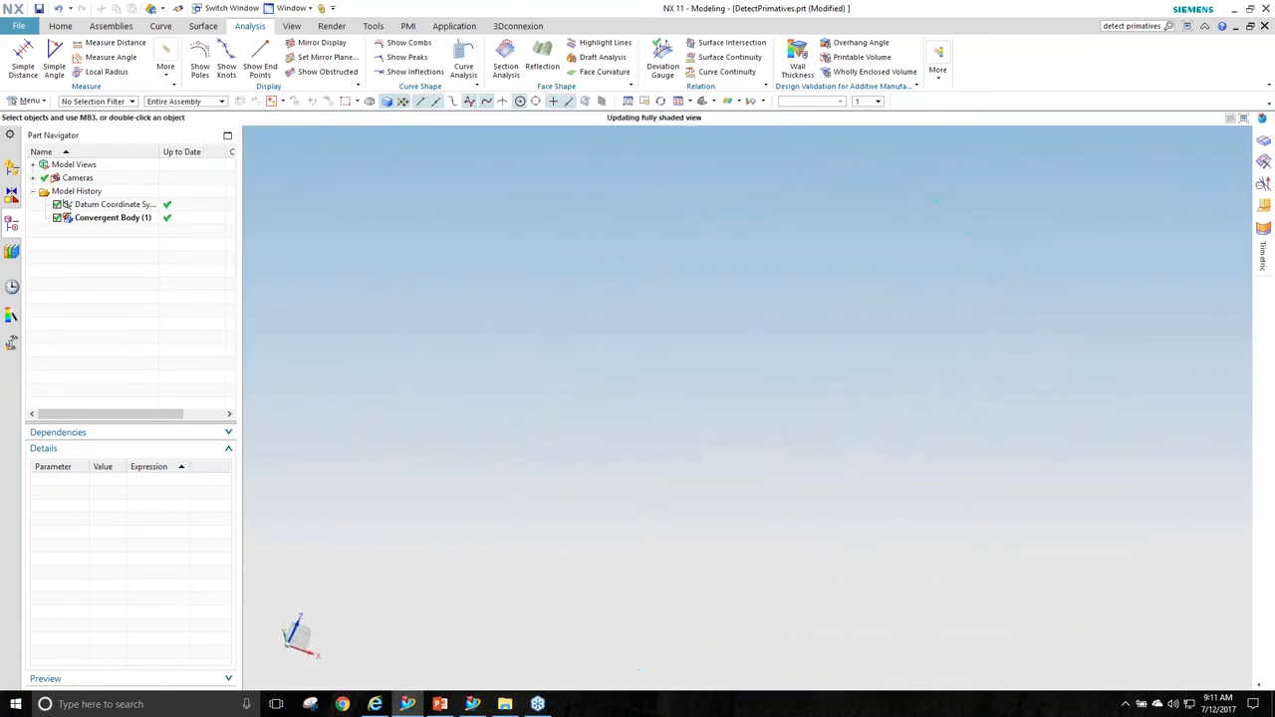
right_click(928, 547)
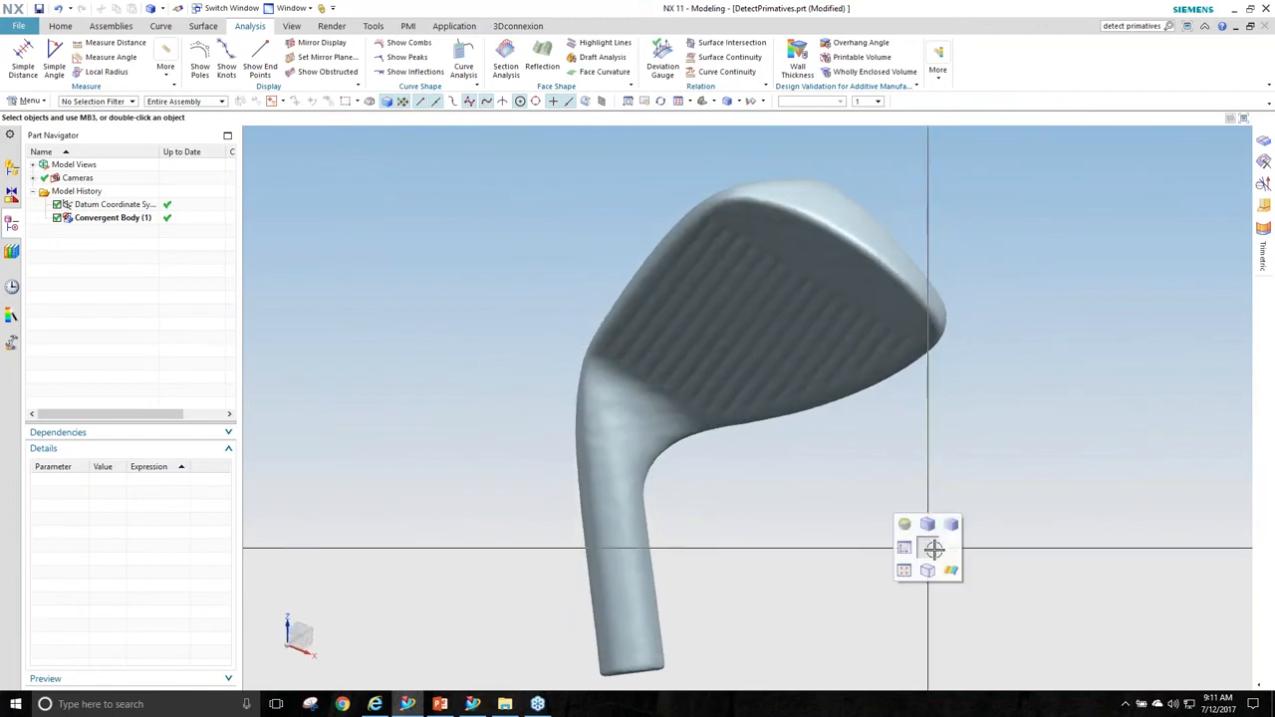
click(951, 568)
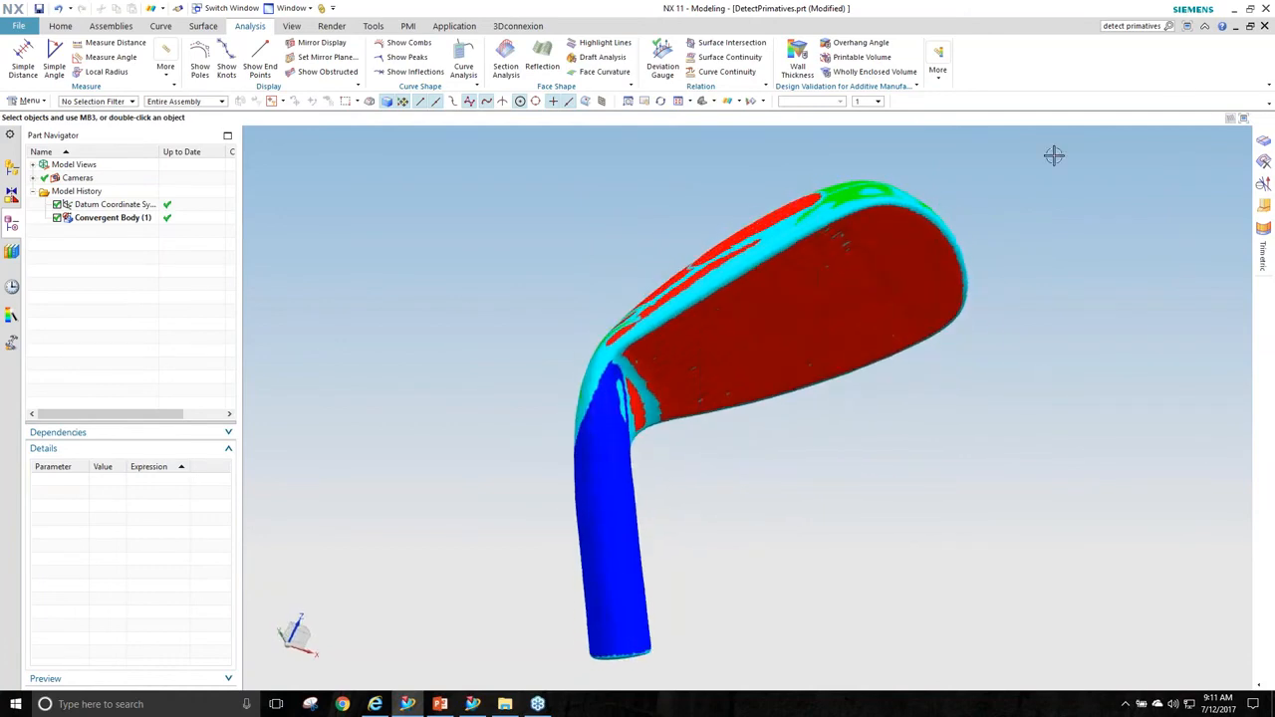
Switch to the Curve_On_Surface.prt part.
key(ctrl+Tab)
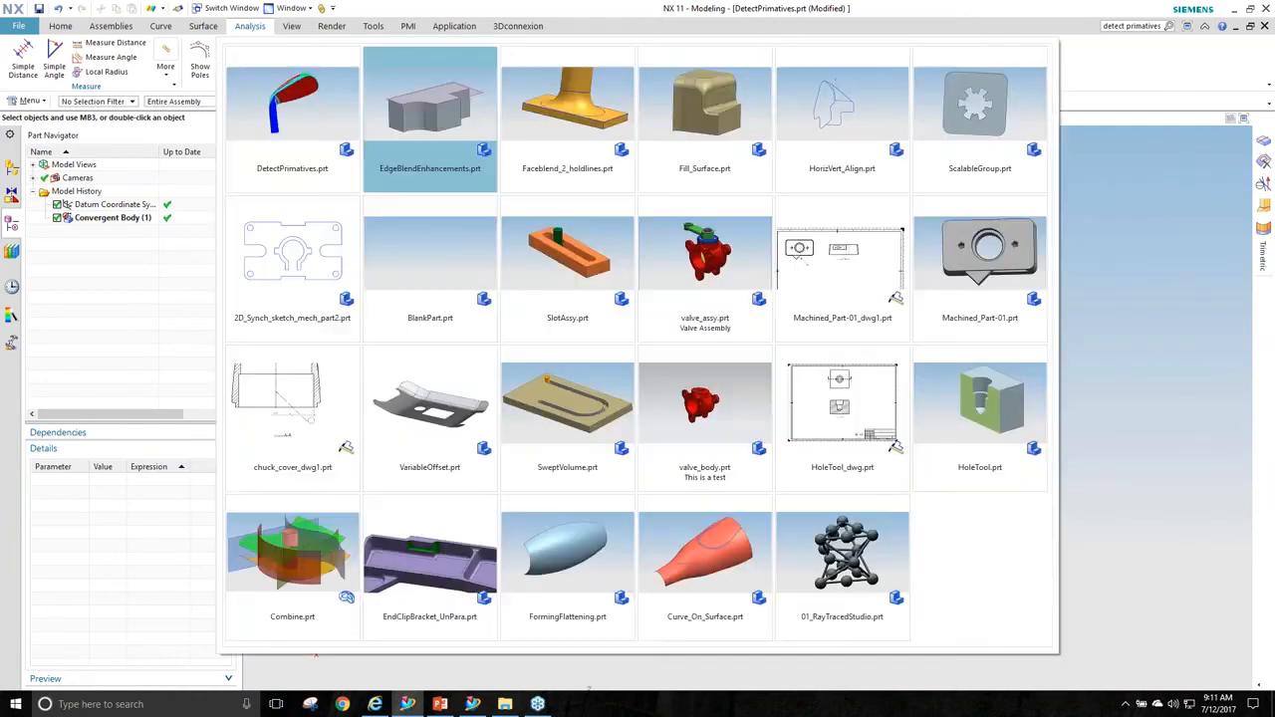
click(707, 586)
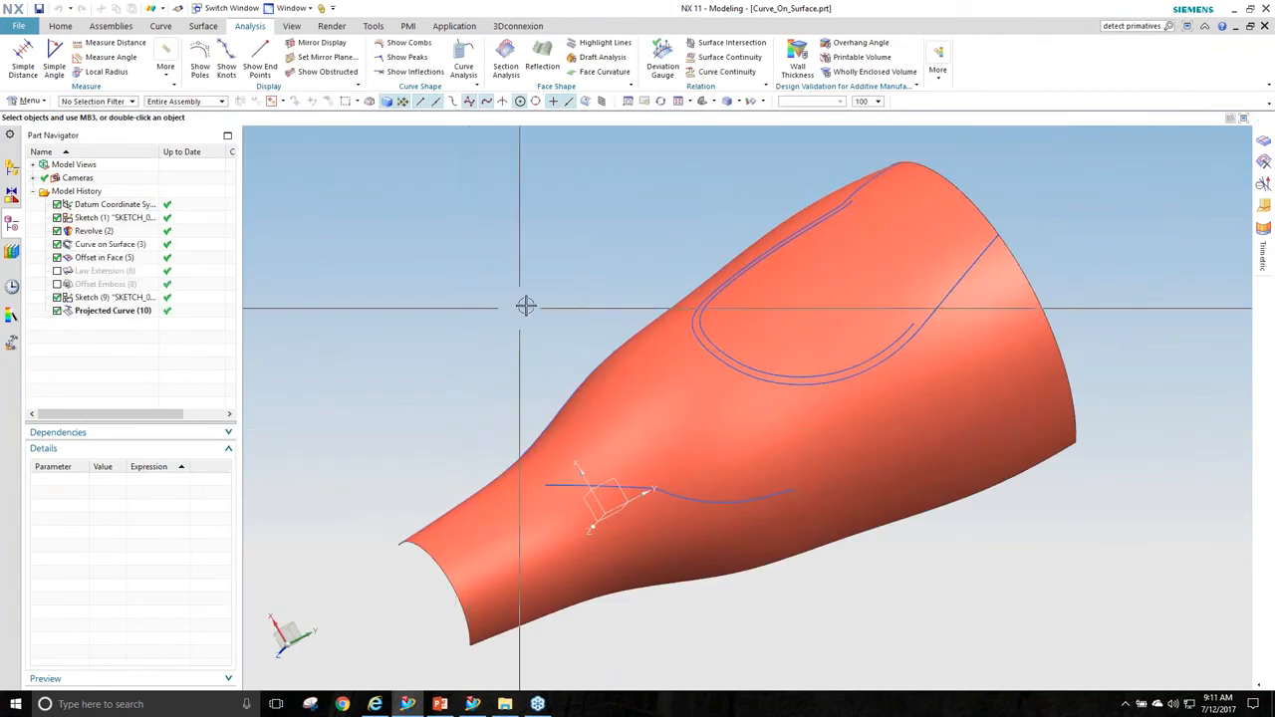
click(60, 26)
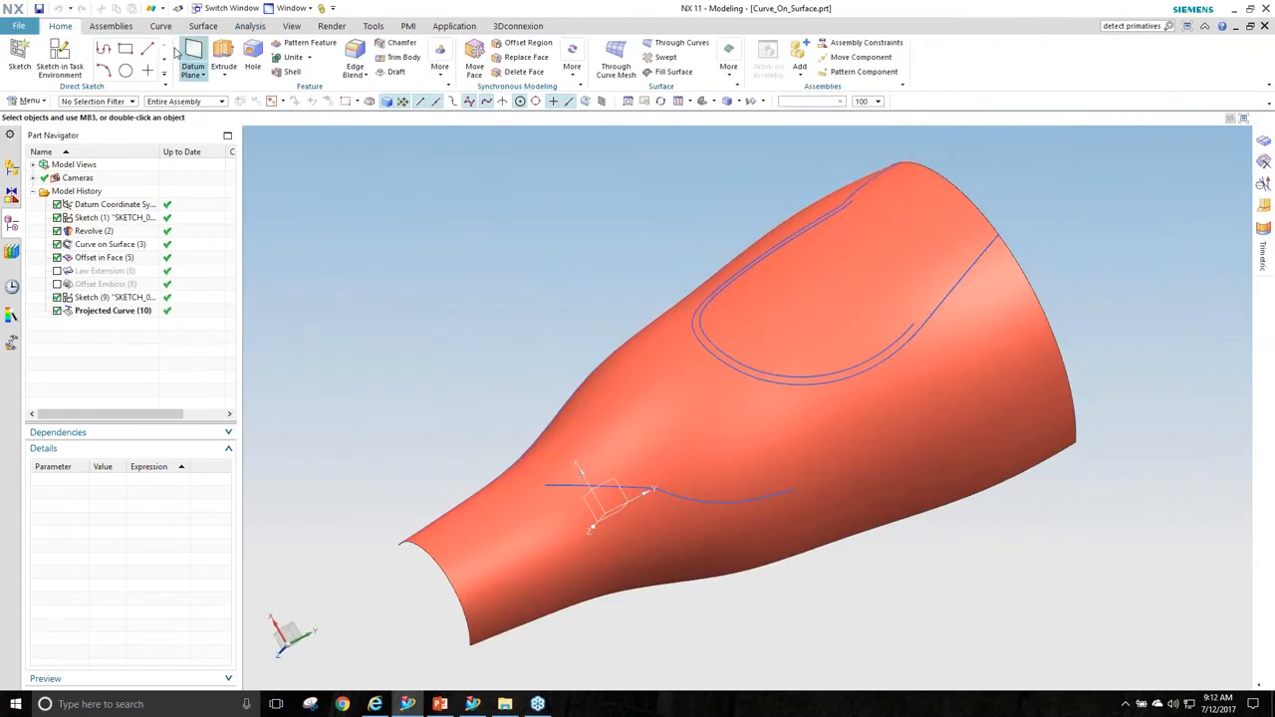
Set up a face-type Law Extension from the outer U-shaped curve on the revolved face, with a 1 in length and 110 deg angle.
click(199, 26)
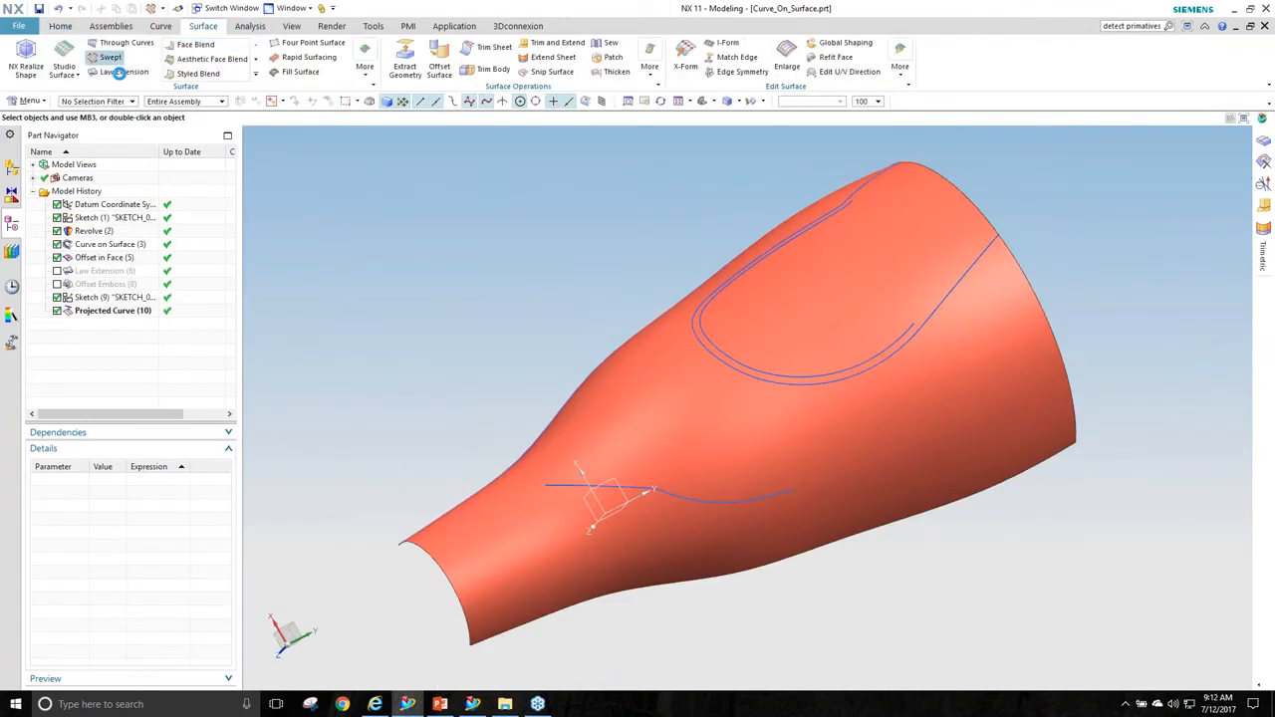
click(119, 72)
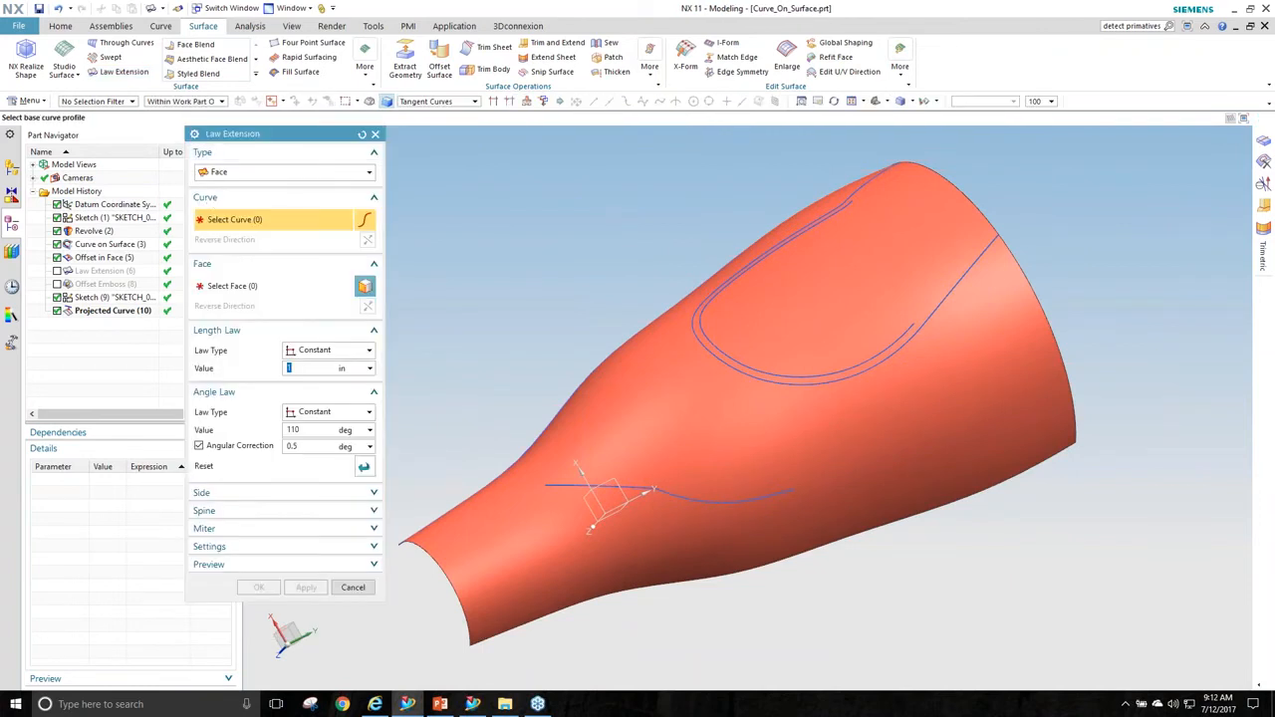
scroll(843, 412, down, 4)
click(822, 388)
scroll(1002, 398, up, 3)
middle_drag(1002, 398, 1036, 284)
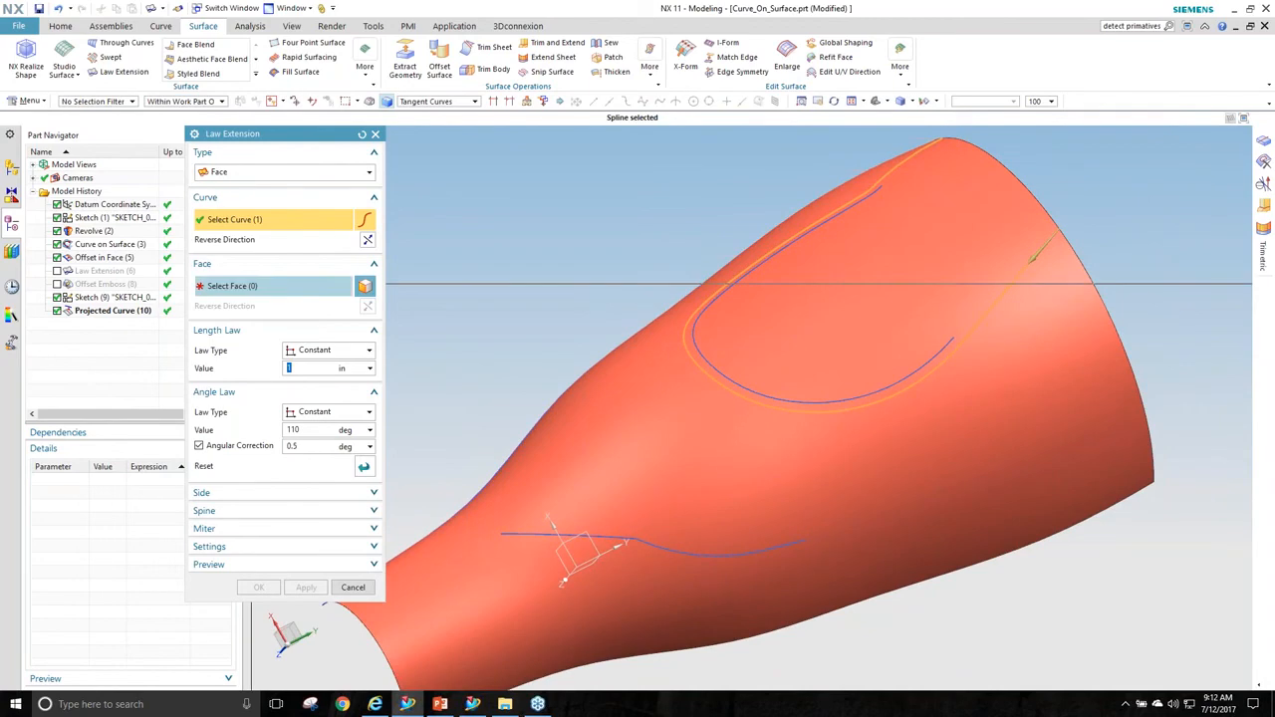
middle_click(1036, 284)
click(703, 493)
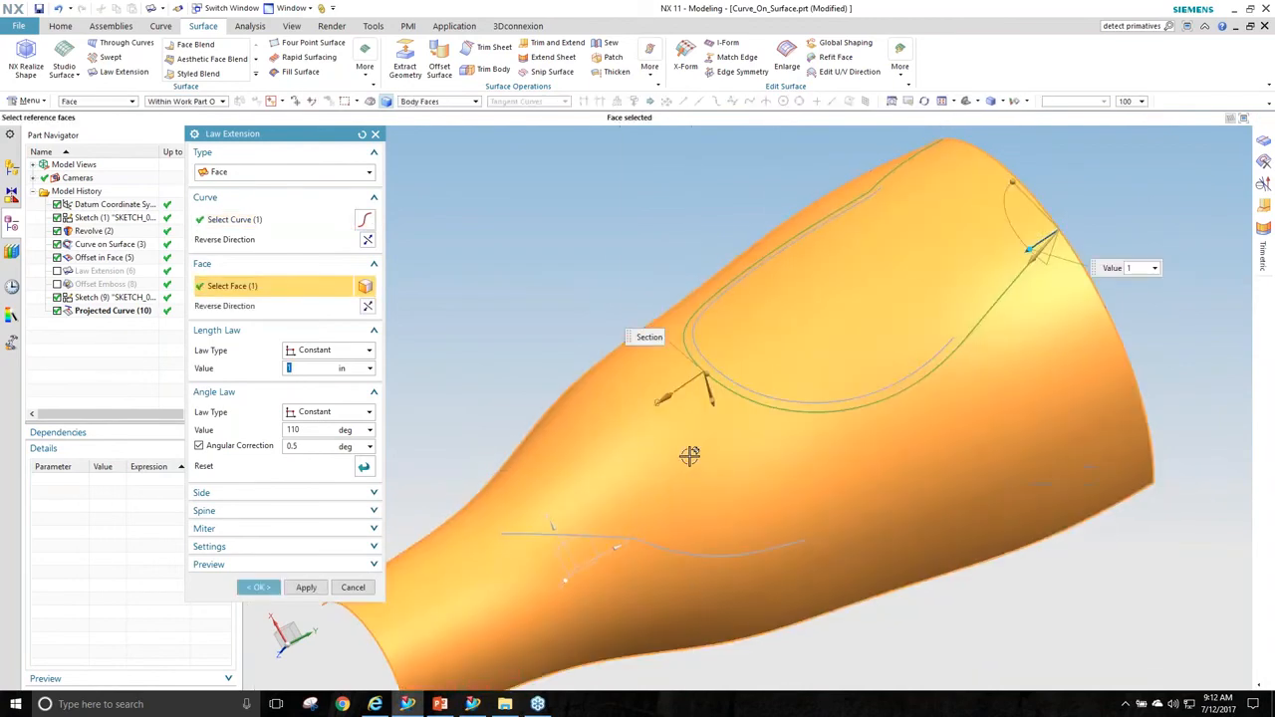
middle_drag(689, 455, 702, 428)
key(Return)
middle_drag(836, 418, 777, 413)
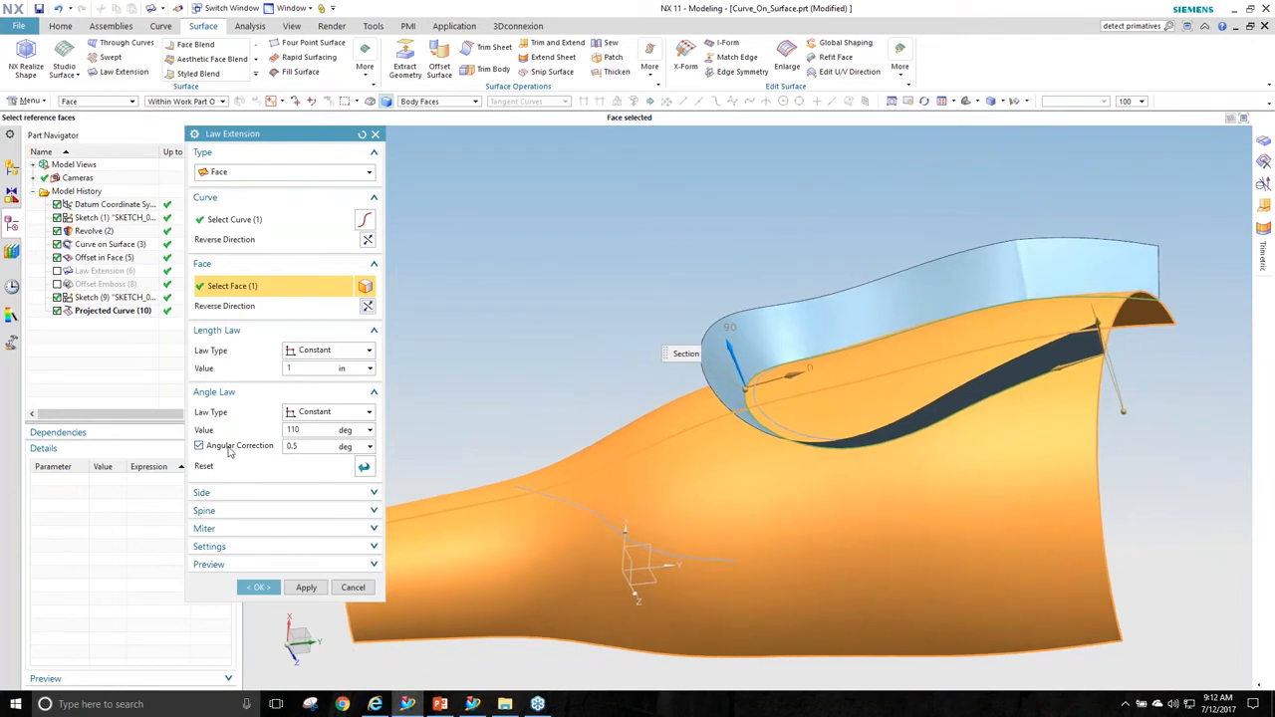
Swing the extension angle to 174 deg and try angular corrections of 1 deg and 0.5 deg.
click(261, 448)
click(262, 449)
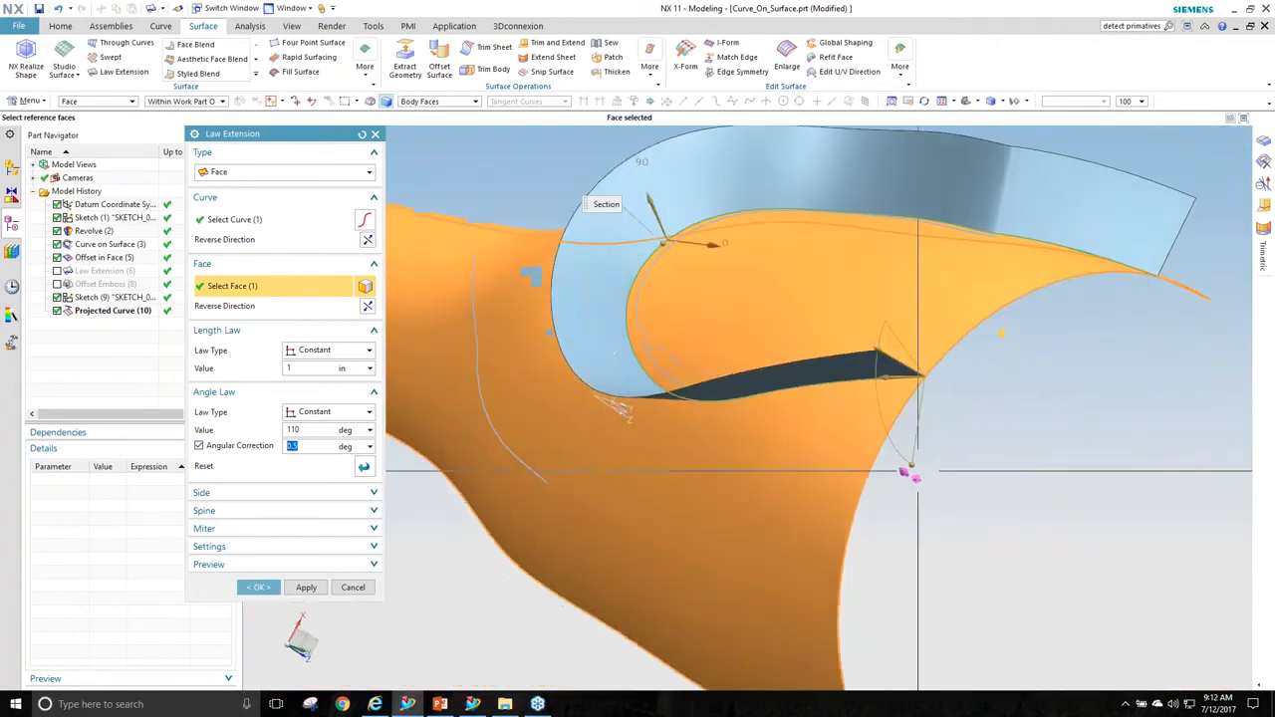
drag(916, 467, 966, 448)
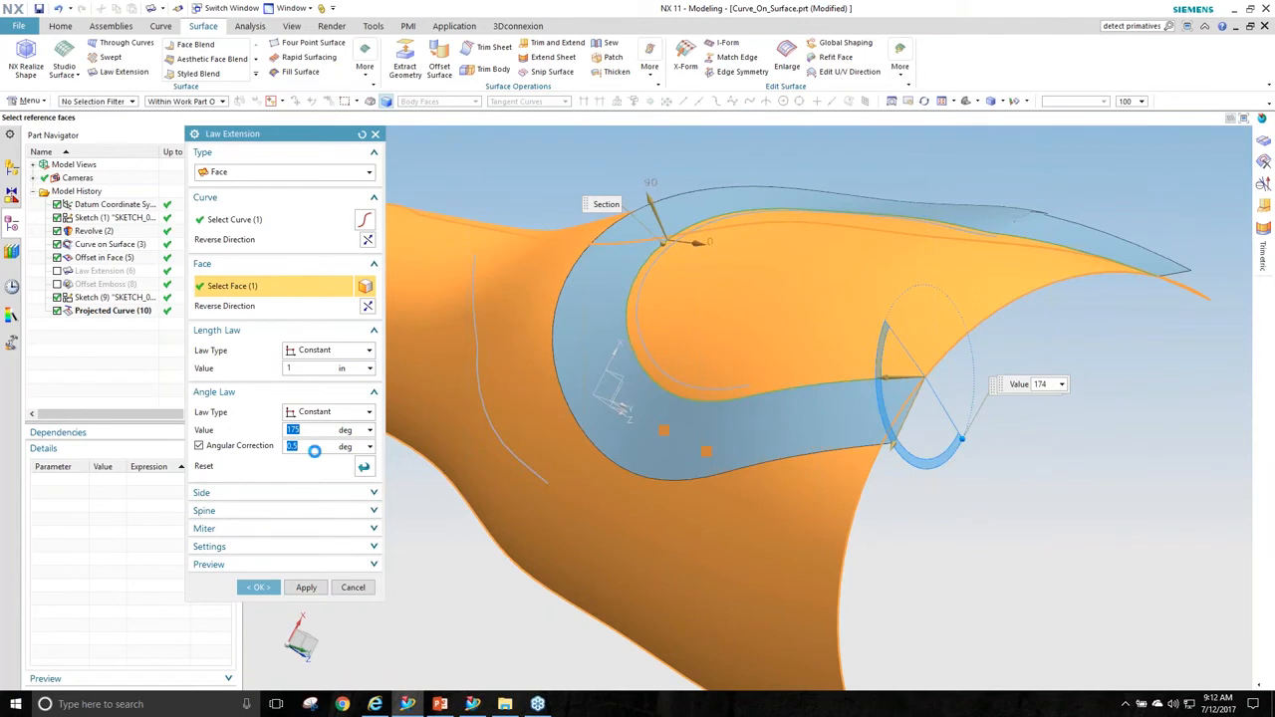
double_click(299, 446)
text(1)
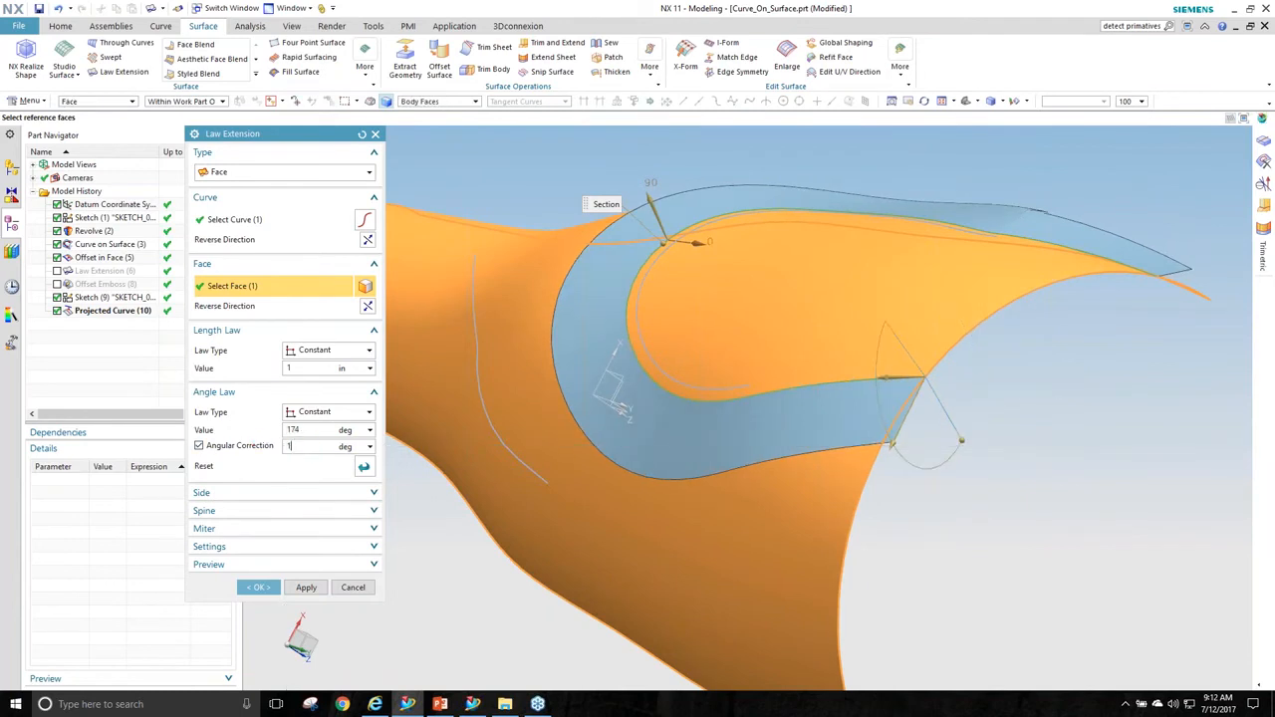
key(Return)
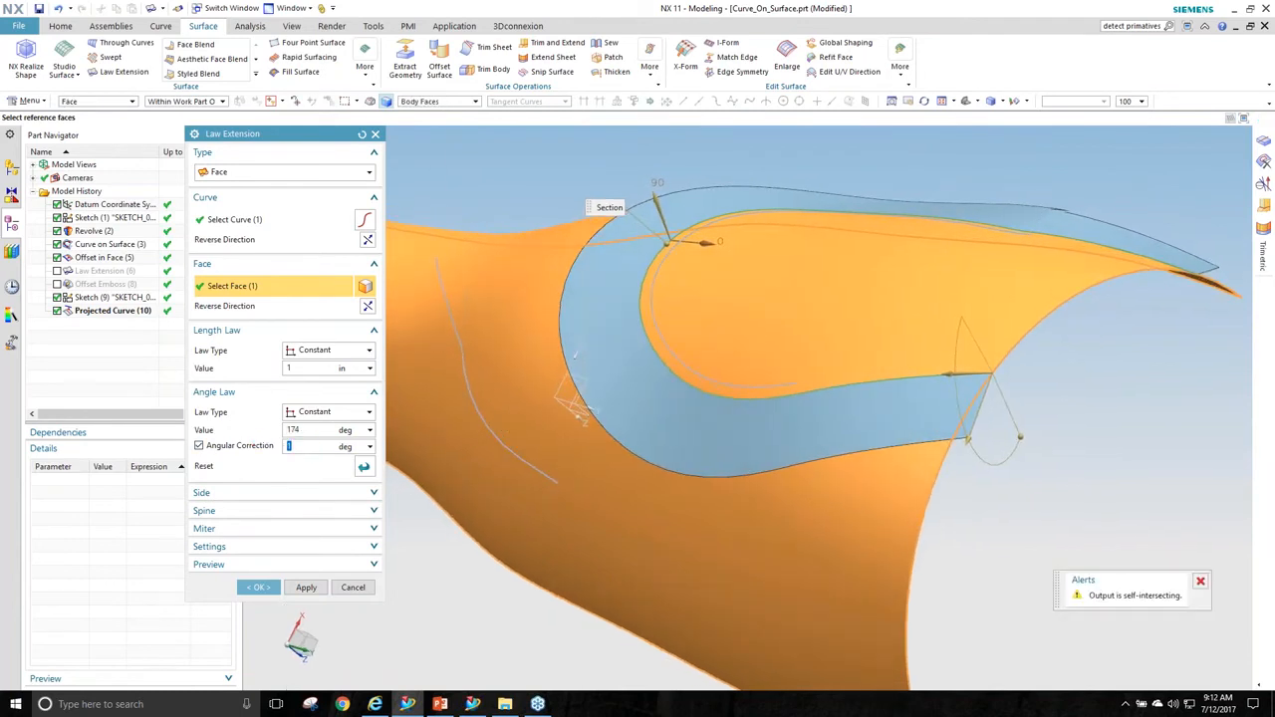
text(.5)
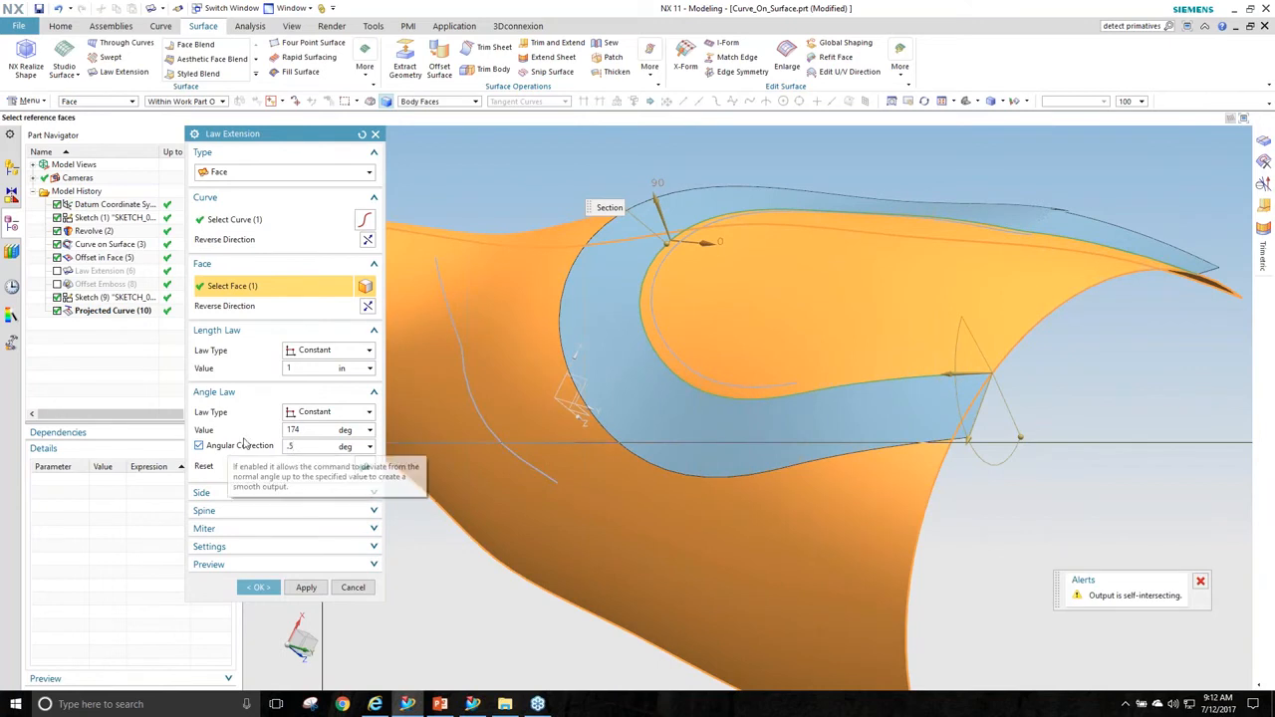
Swing the extension back upright from the face, create the Law Extension, and undo it.
middle_drag(962, 453, 956, 437)
drag(952, 411, 946, 283)
middle_drag(542, 433, 498, 508)
click(262, 587)
middle_drag(1074, 498, 976, 218)
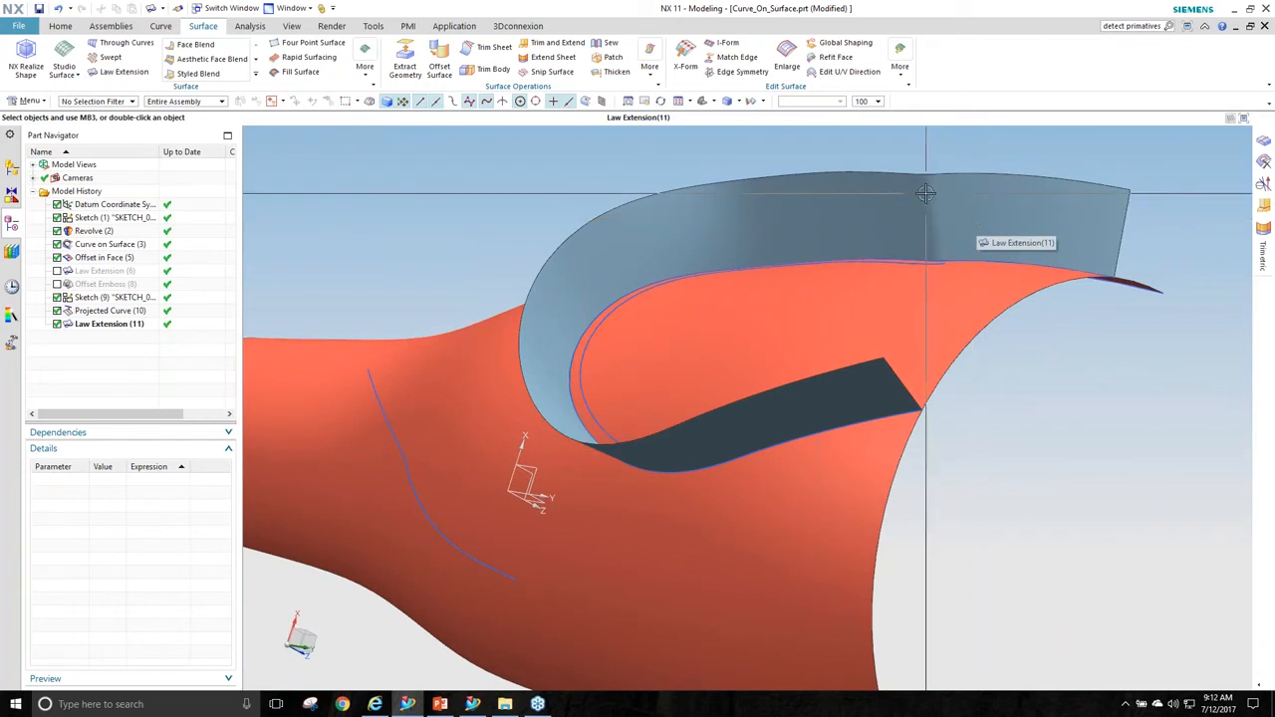
key(ctrl+z)
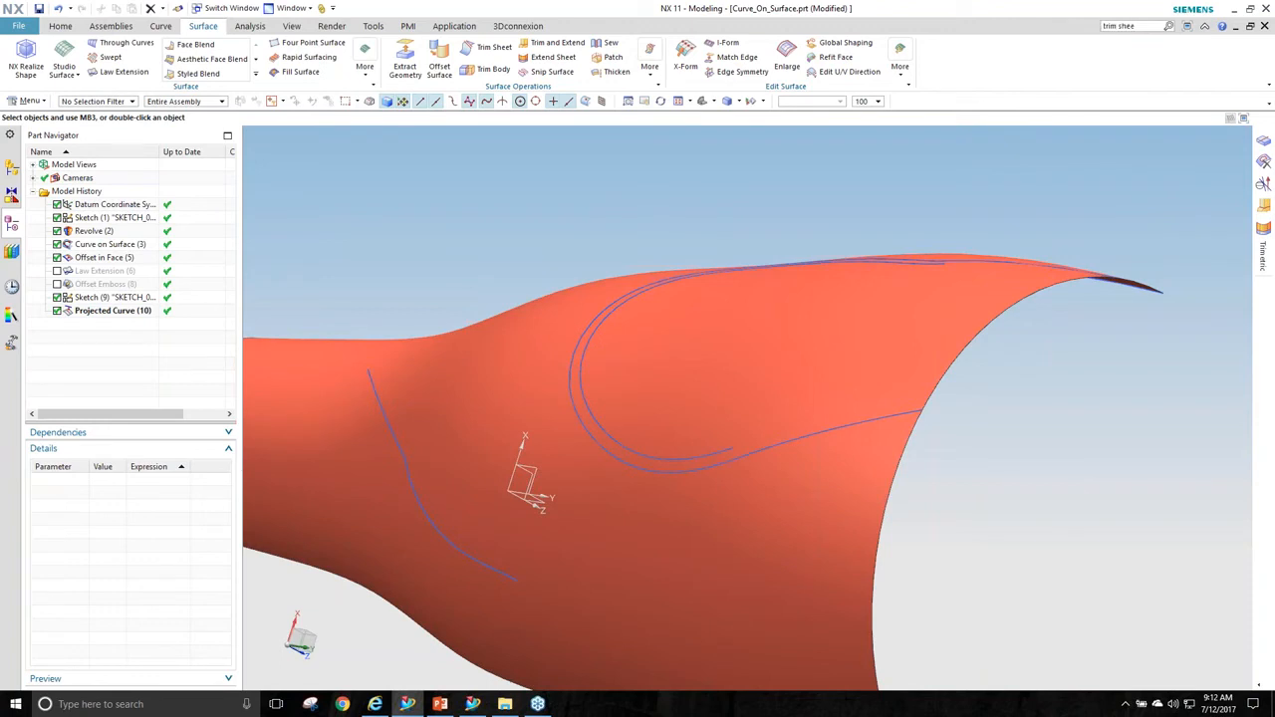
Find the Trim Sheet command and trim the revolved sheet along the outer U-shaped curve, keeping the region outside it.
key(Return)
click(1002, 202)
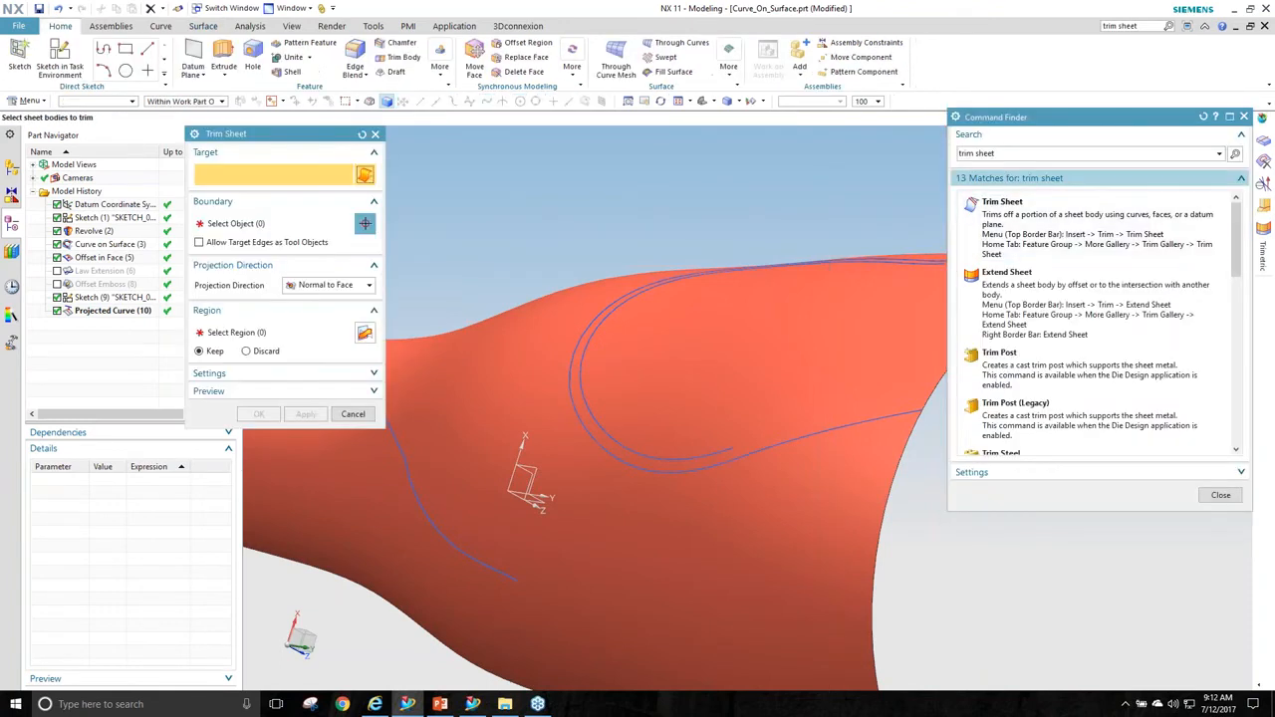
click(1245, 120)
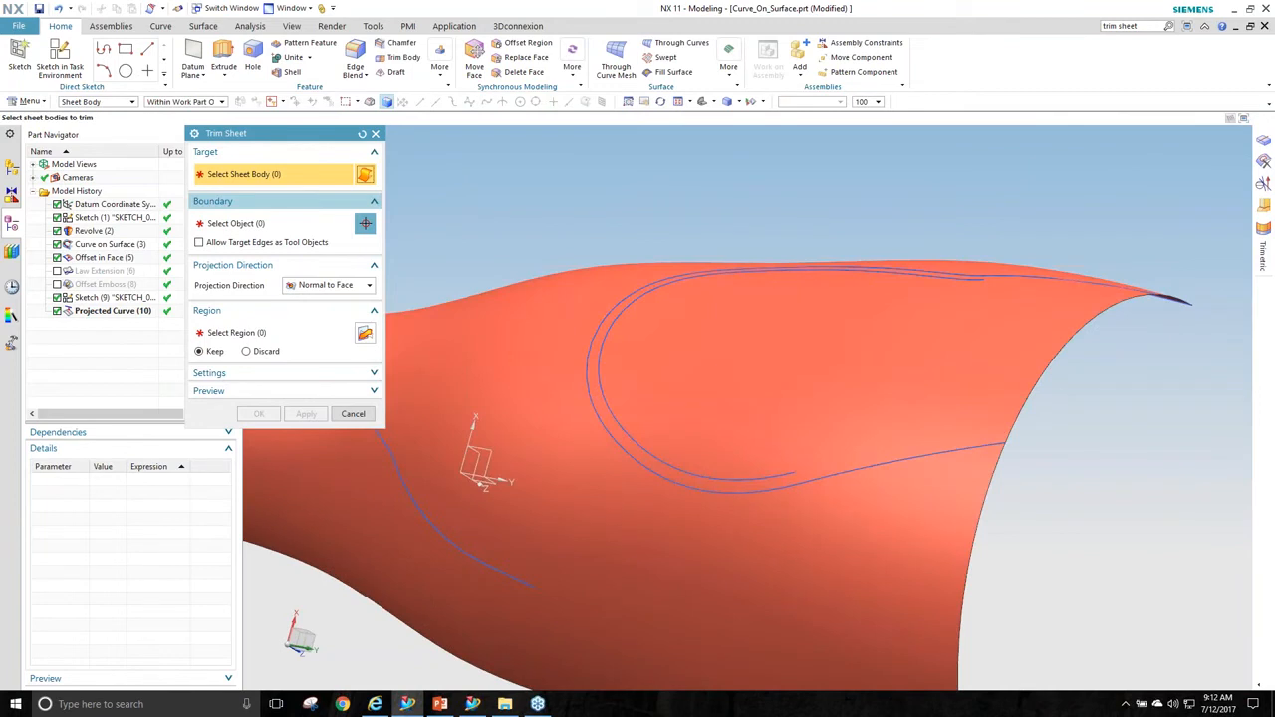
click(460, 379)
click(271, 224)
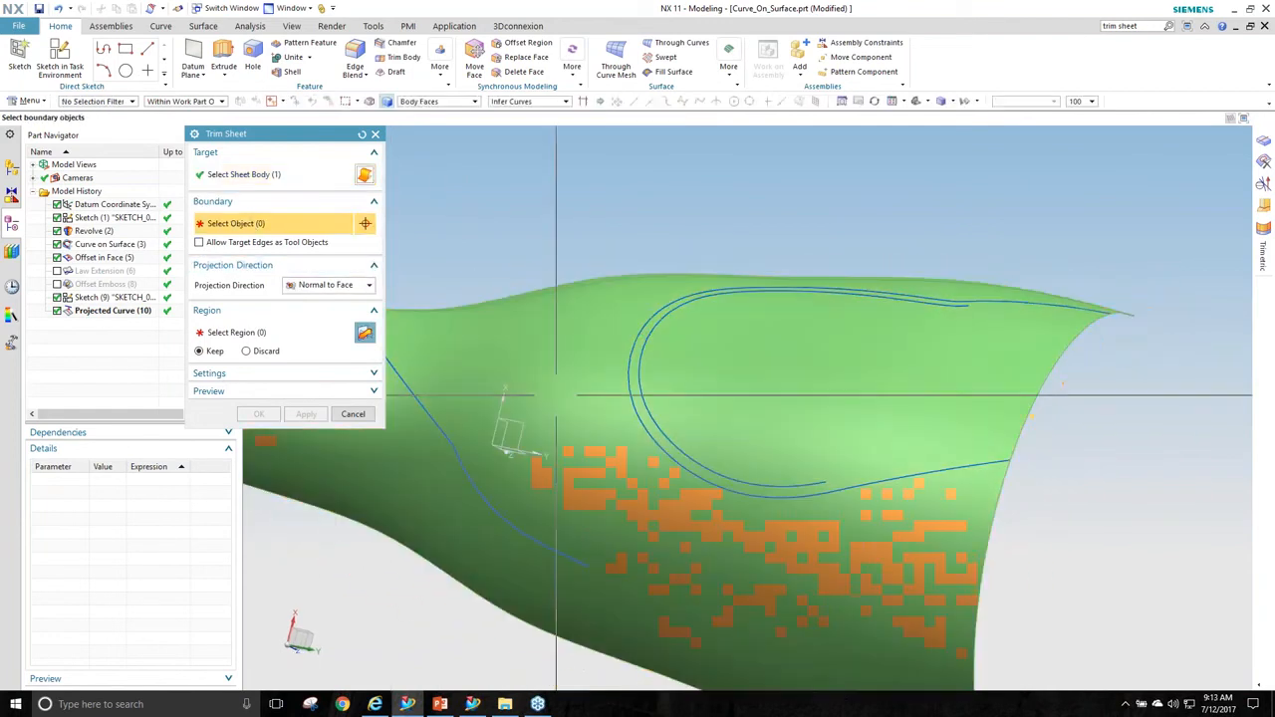
click(634, 393)
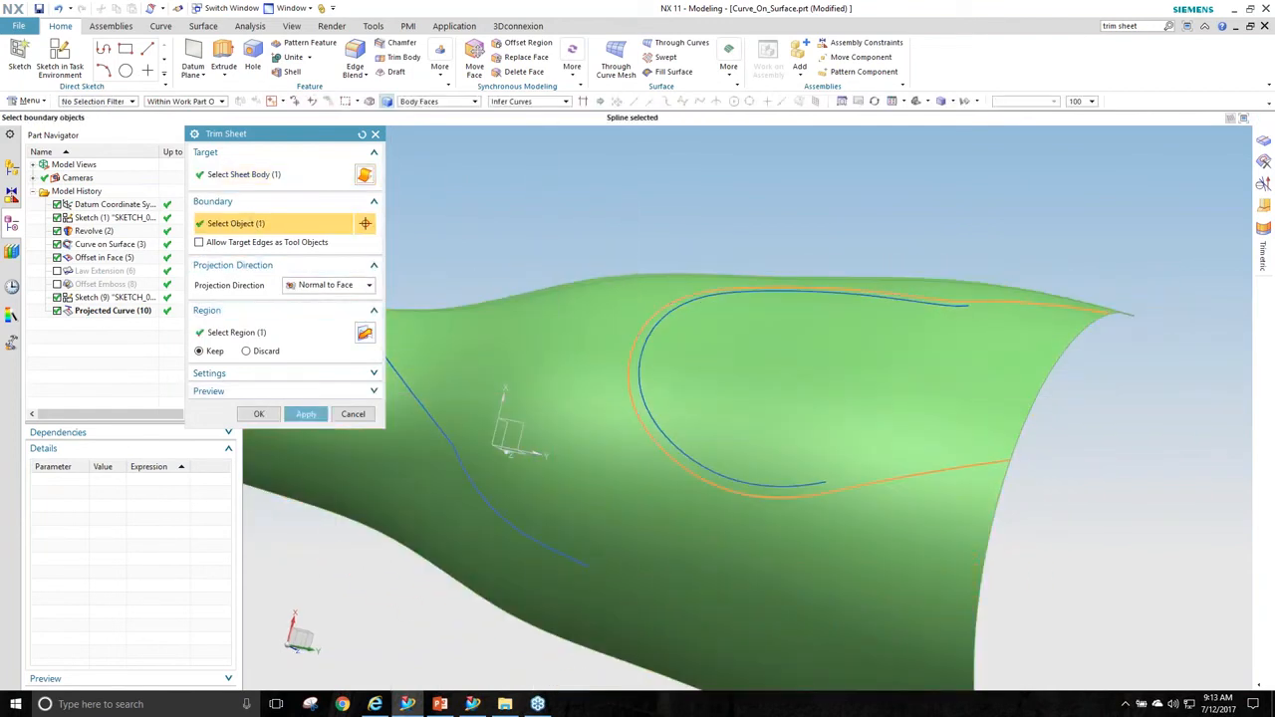
click(258, 413)
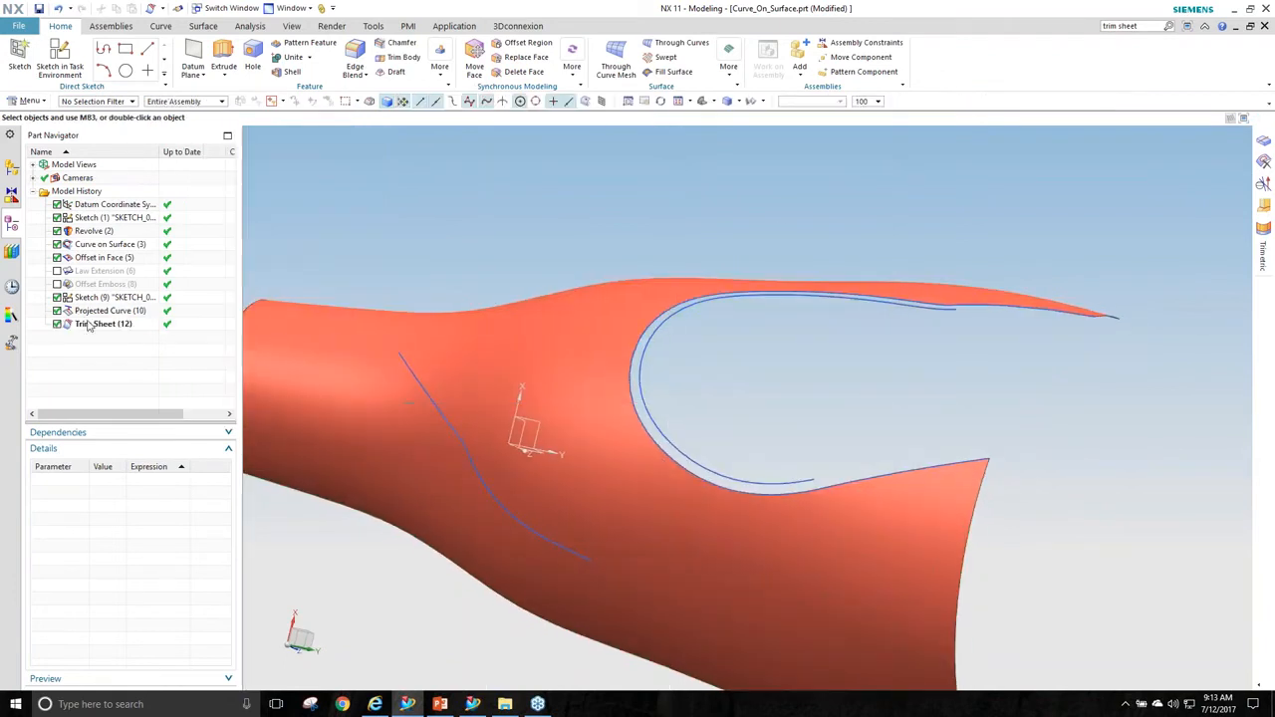
Switch the trimmed sheet's region option to Discard and back to Keep.
double_click(100, 324)
click(261, 351)
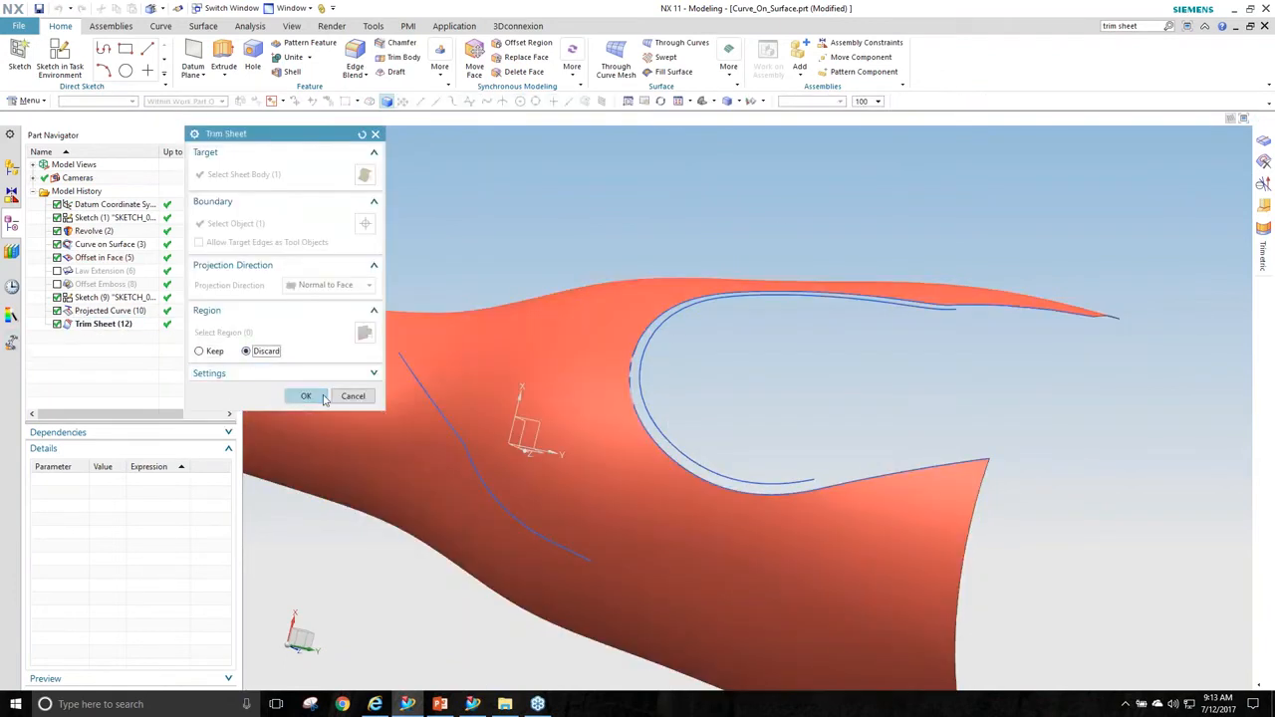
click(306, 395)
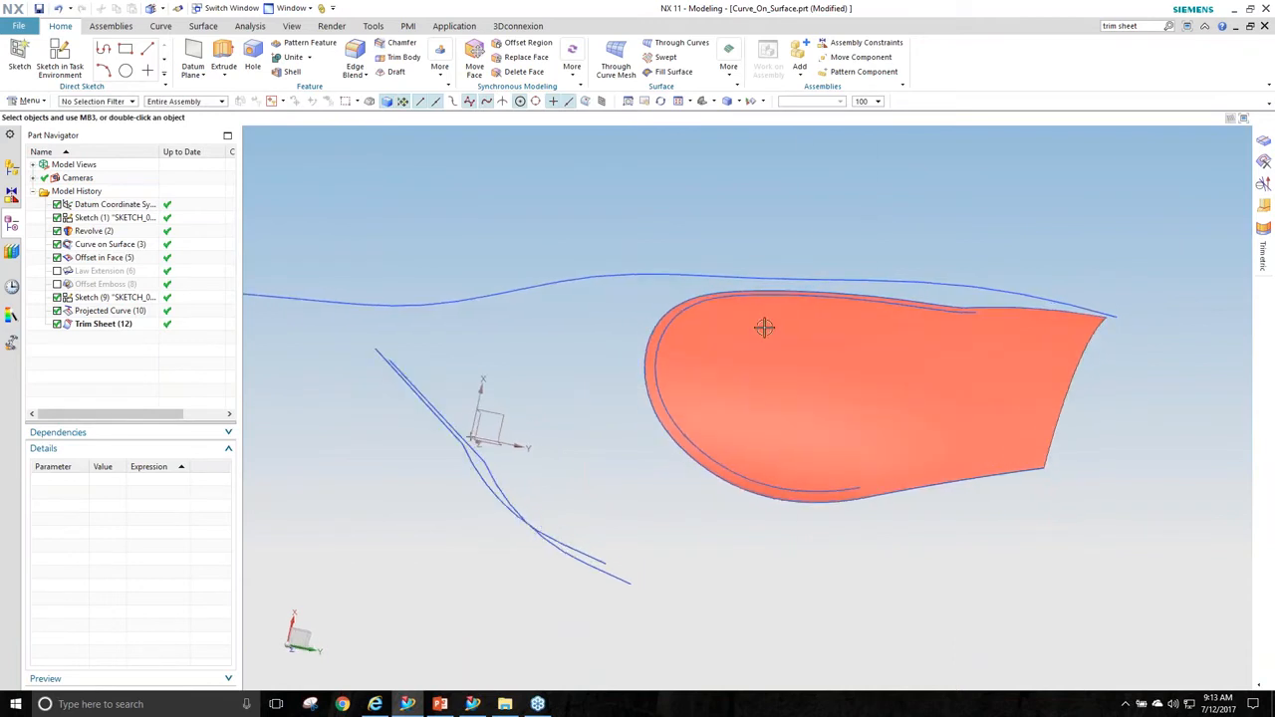
double_click(102, 324)
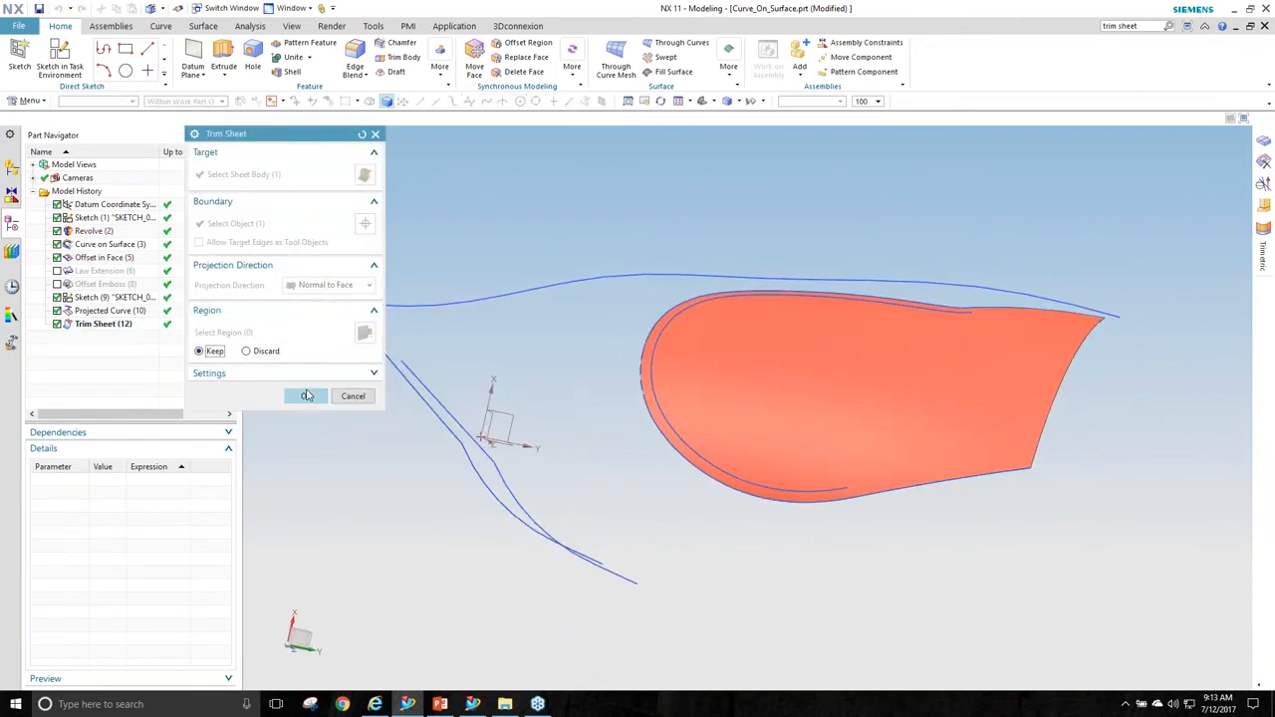
click(306, 395)
scroll(860, 376, down, 2)
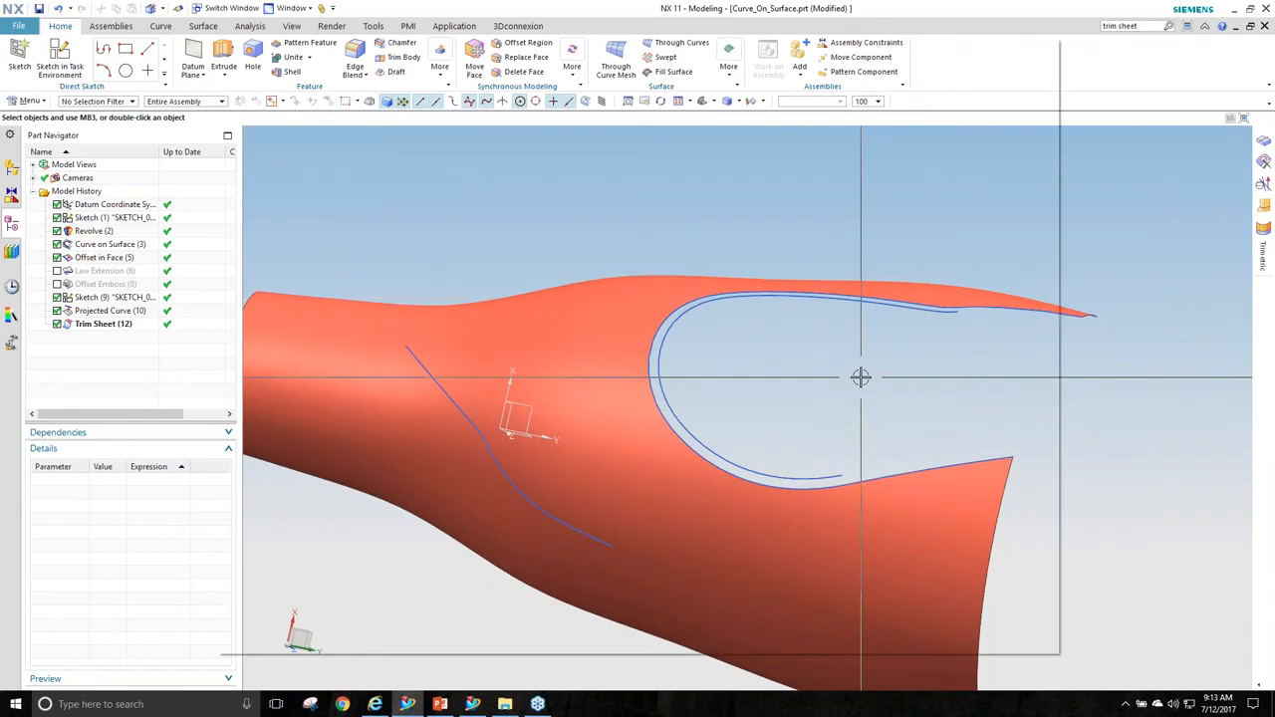
Switch to the FormingFlattening.prt part.
key(ctrl+Tab)
click(697, 548)
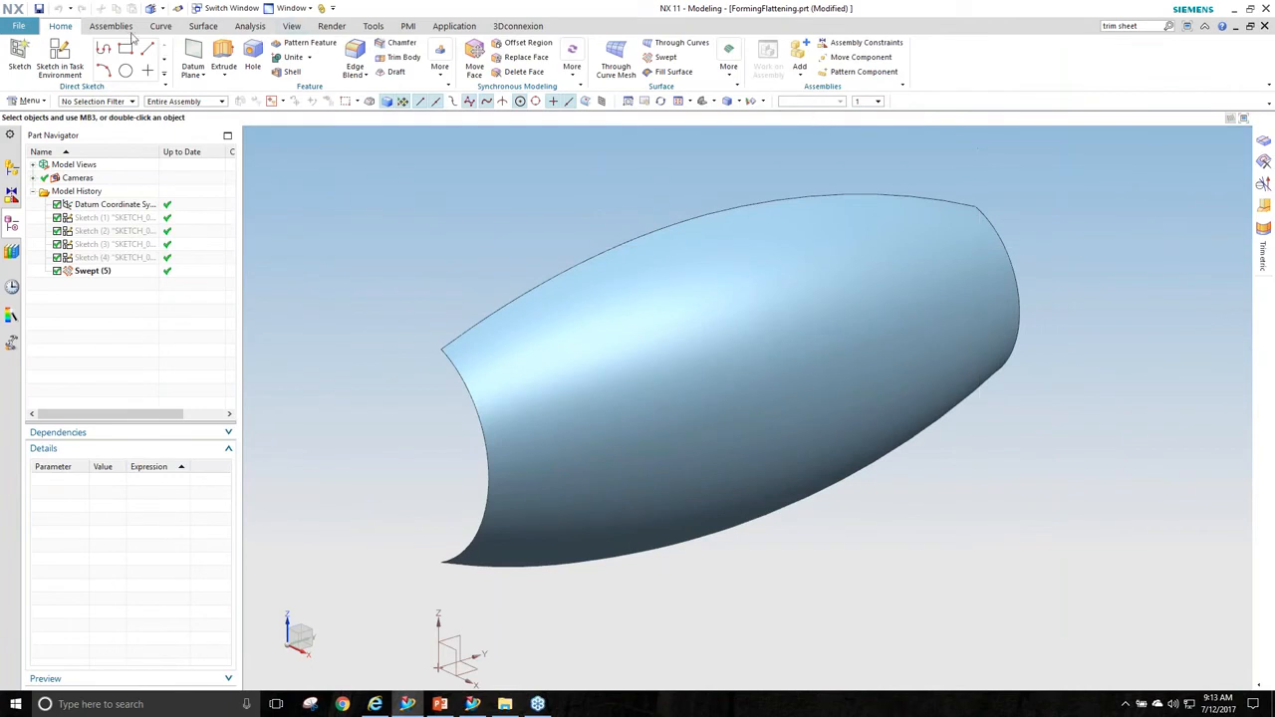
Set up Flattening and Forming with the Flattening type, using the swept face as the source.
click(203, 27)
click(898, 71)
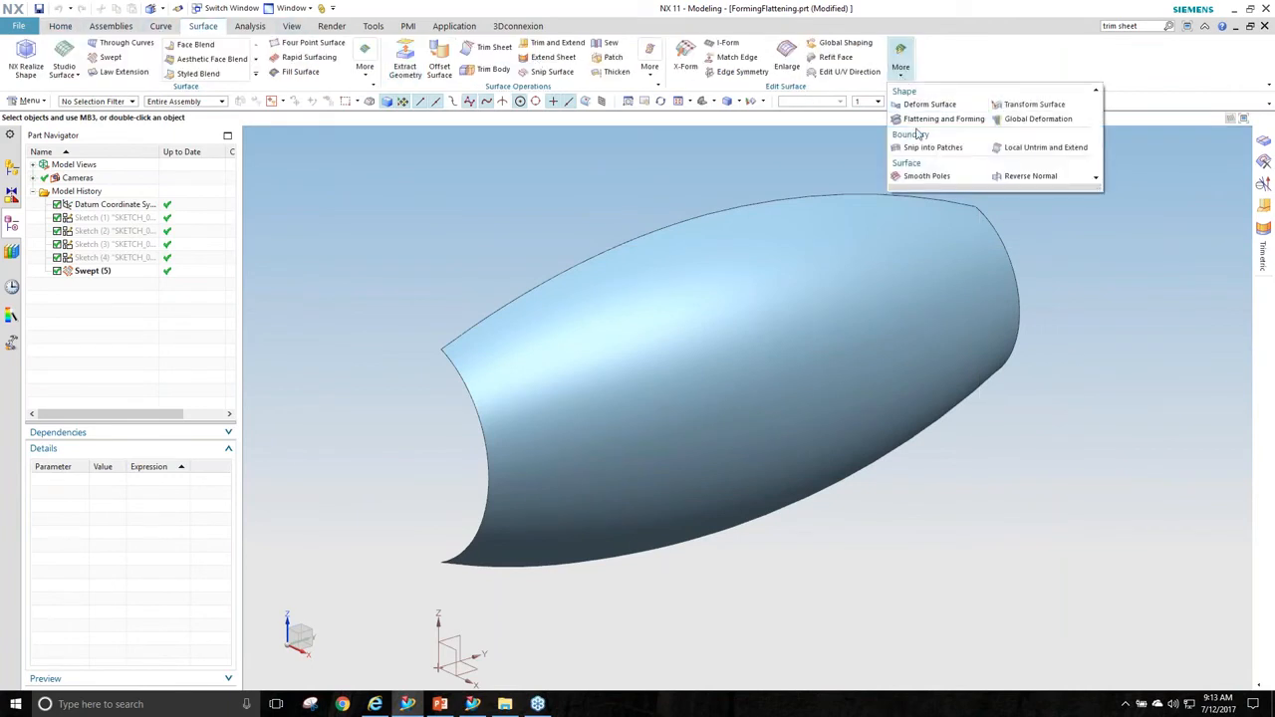
click(940, 120)
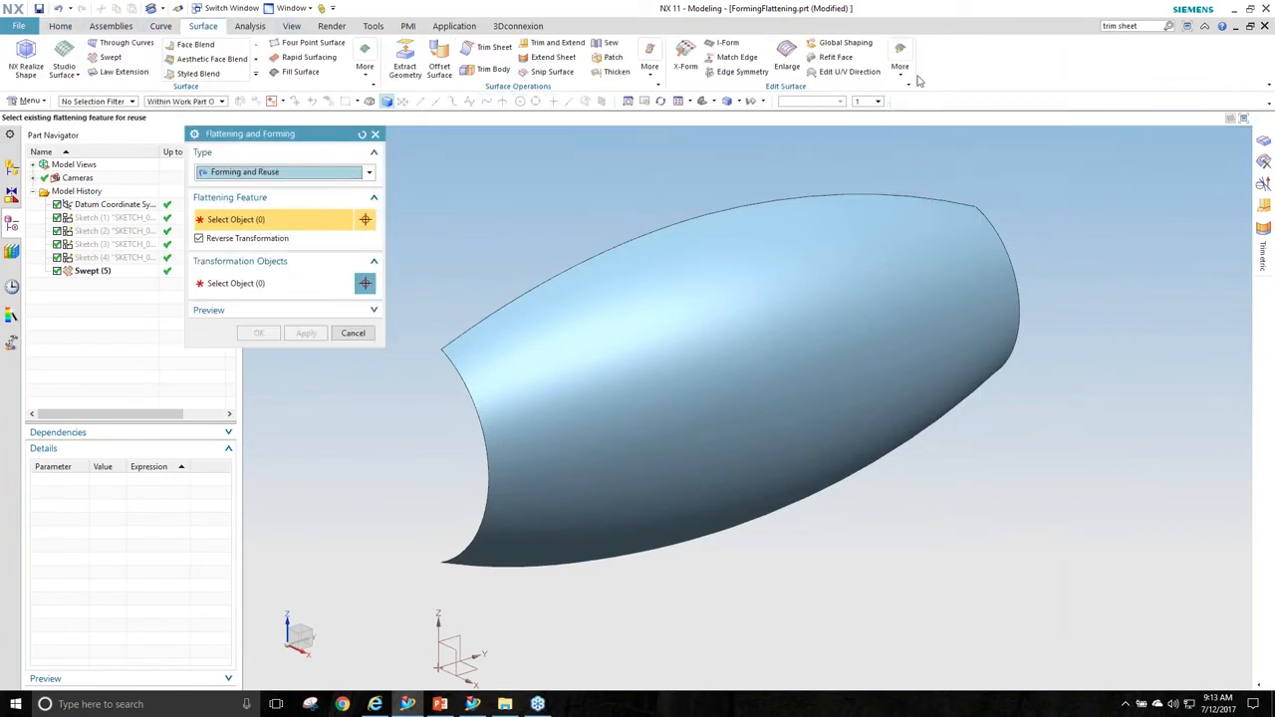
click(299, 173)
click(269, 188)
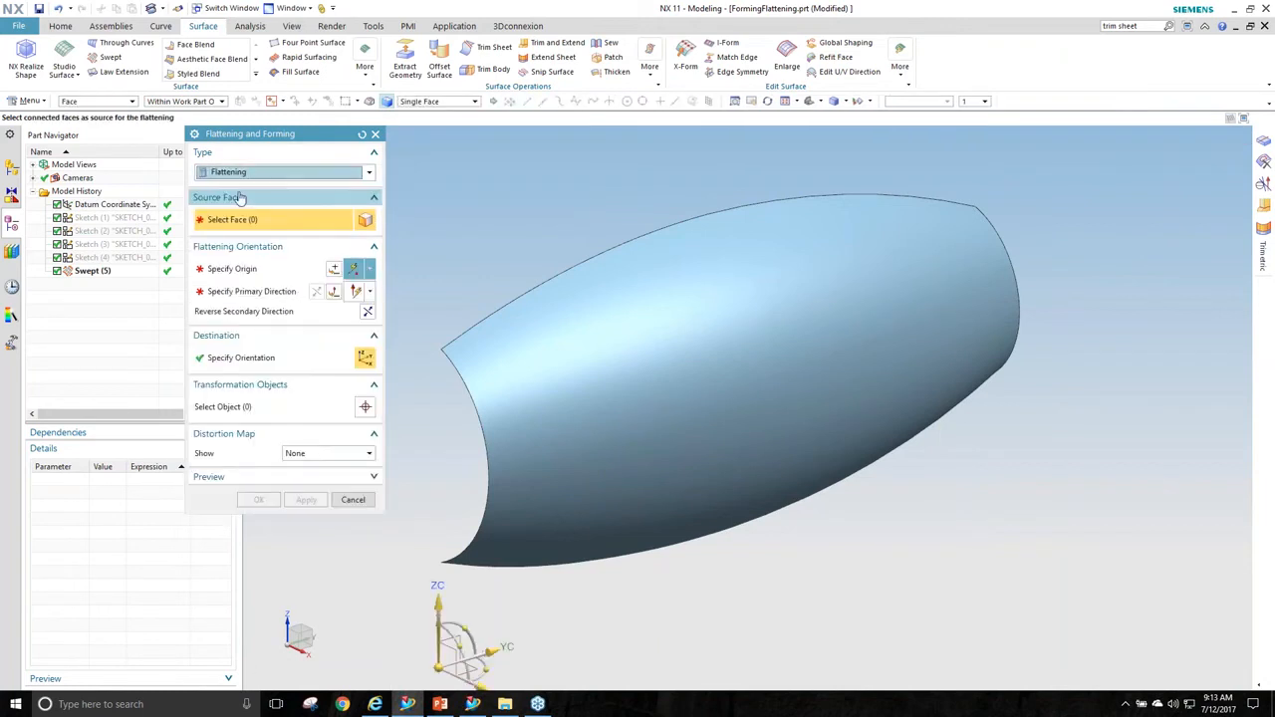
click(561, 382)
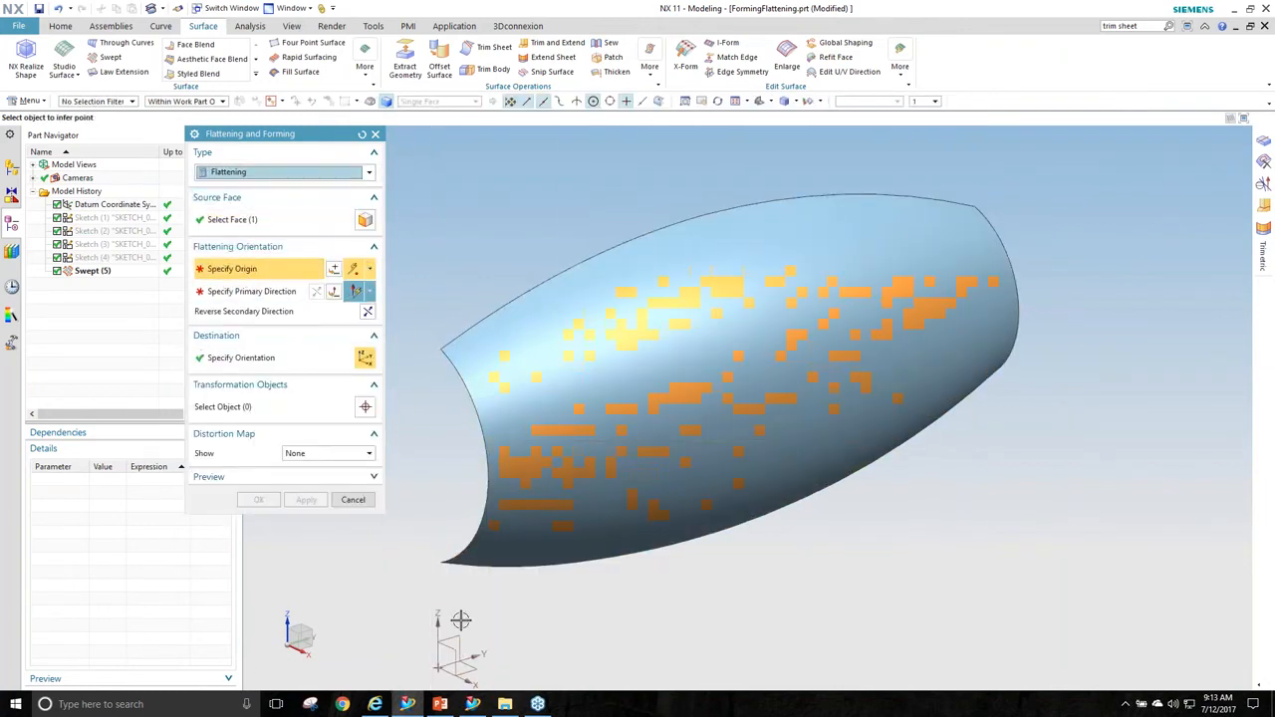
Preview the flattening with its origin at the surface's lower front corner and primary direction along the Y-axis, and cancel it.
middle_drag(561, 382, 472, 575)
click(471, 571)
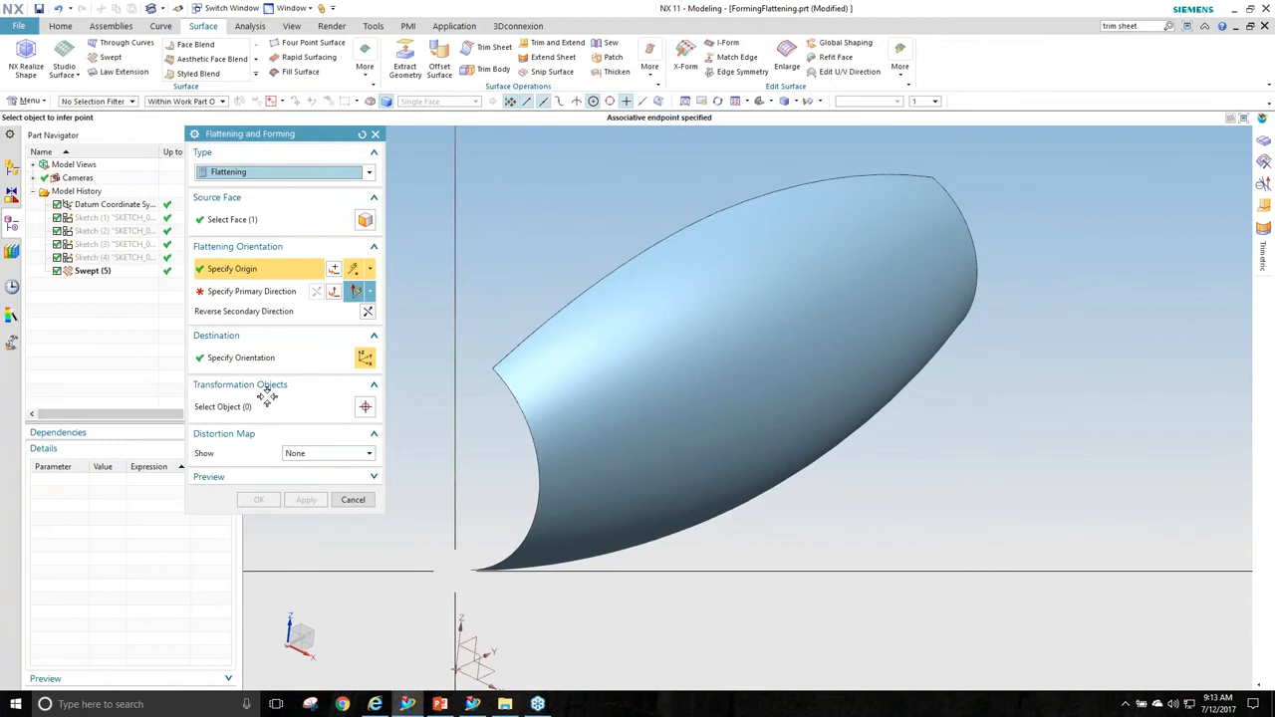
click(267, 292)
middle_drag(792, 407, 812, 400)
click(777, 382)
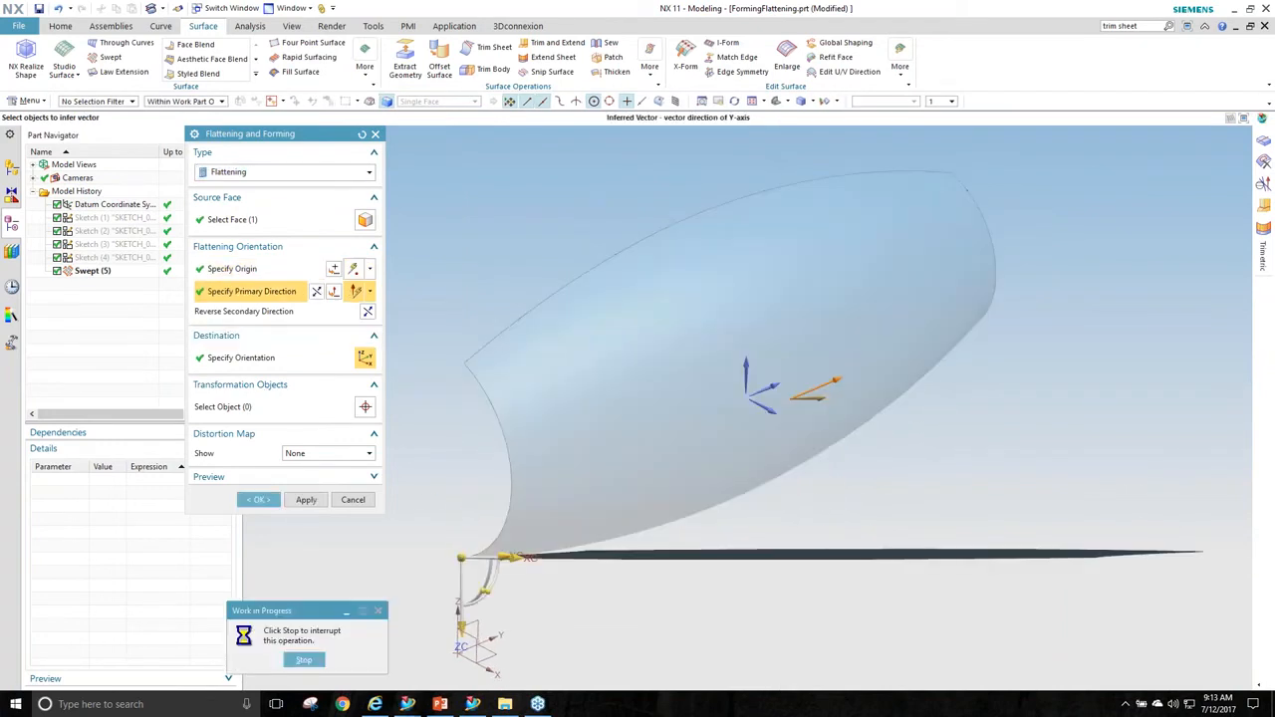
middle_drag(827, 425, 956, 334)
click(353, 500)
middle_drag(751, 280, 567, 171)
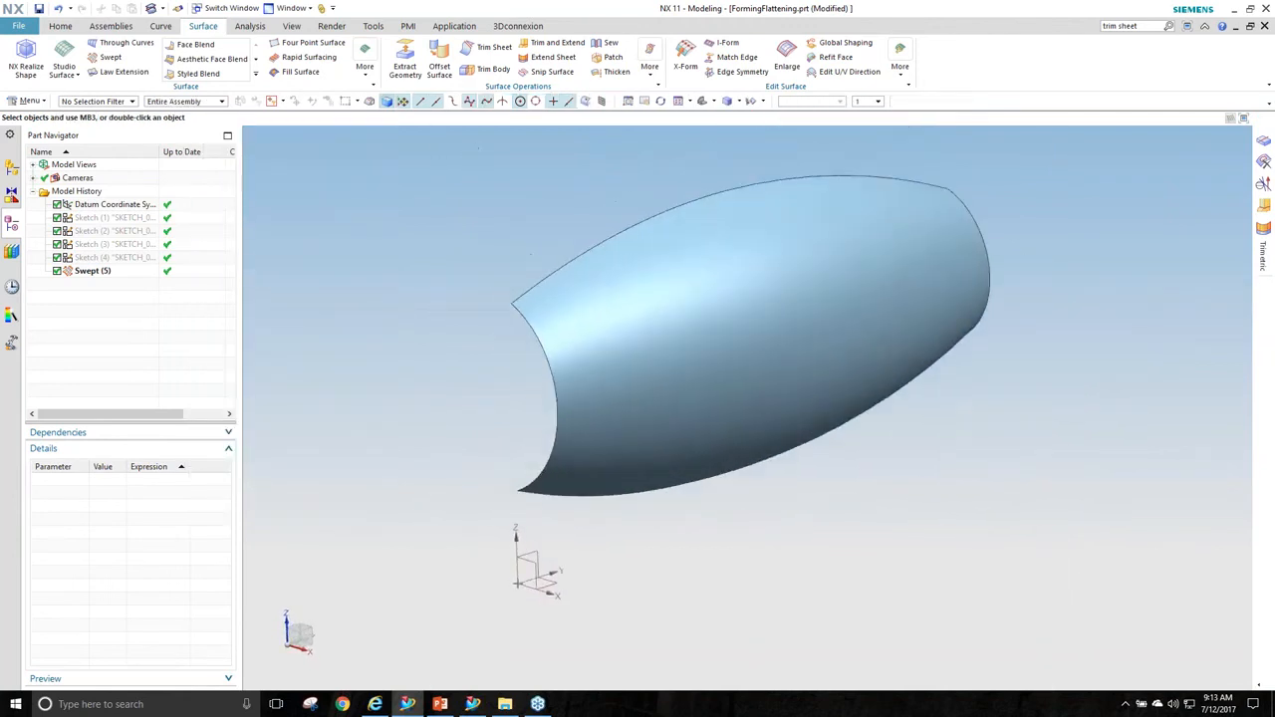
Offset the swept face's four boundary edges inward along the face with a constant Offset Curve in Face.
click(164, 26)
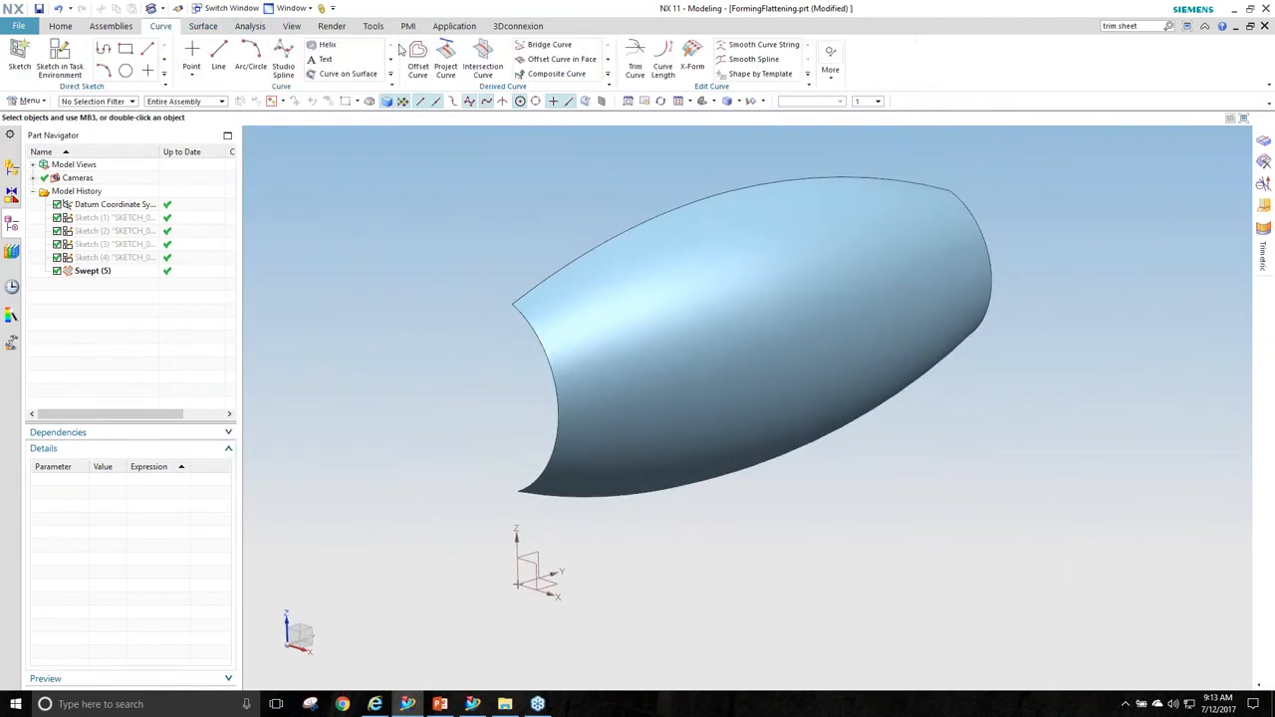
click(543, 62)
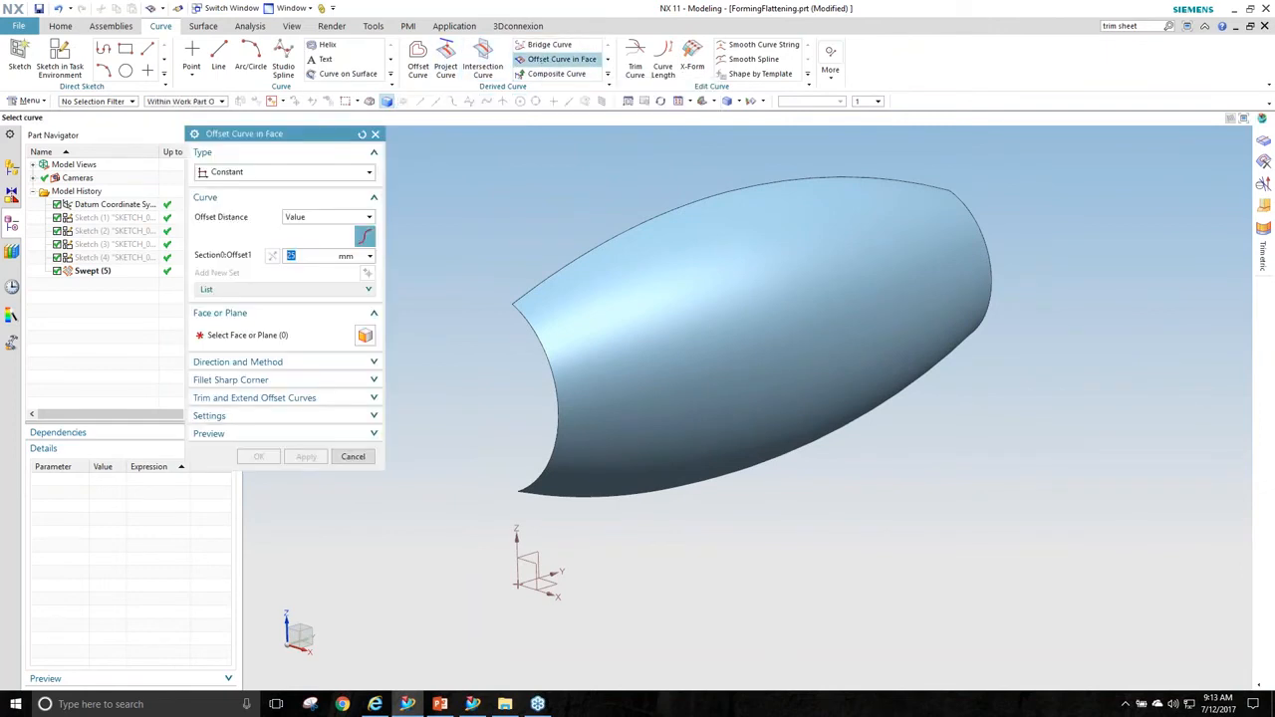
click(657, 288)
middle_drag(480, 402, 454, 404)
click(265, 338)
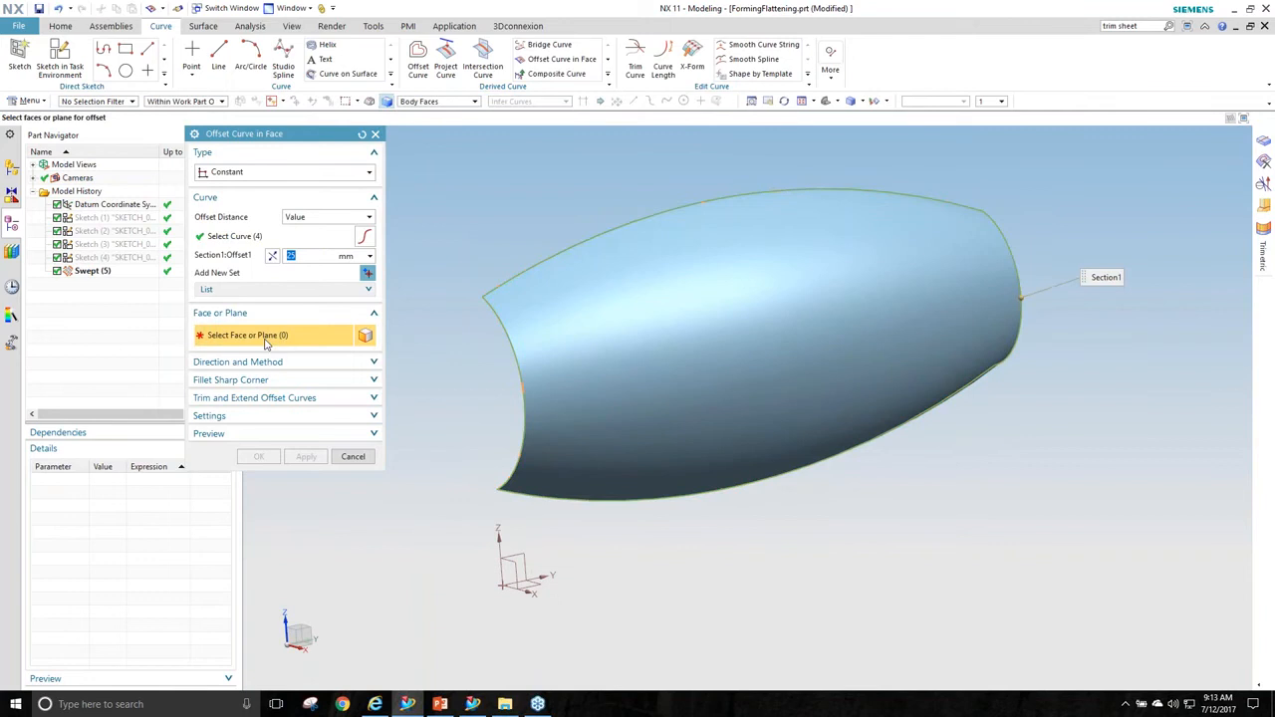
click(621, 346)
middle_drag(621, 393, 410, 413)
click(266, 458)
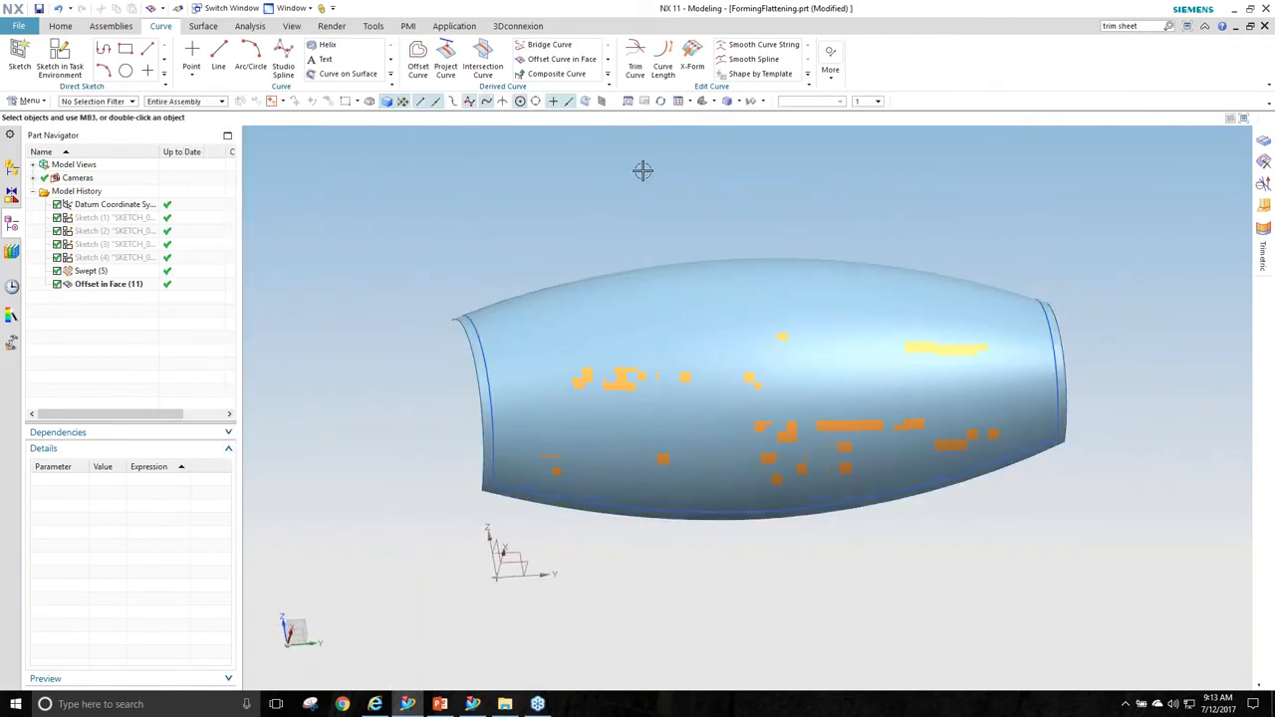
Search the commands for isocline, start Isocline Curve and select the swept face.
click(1148, 25)
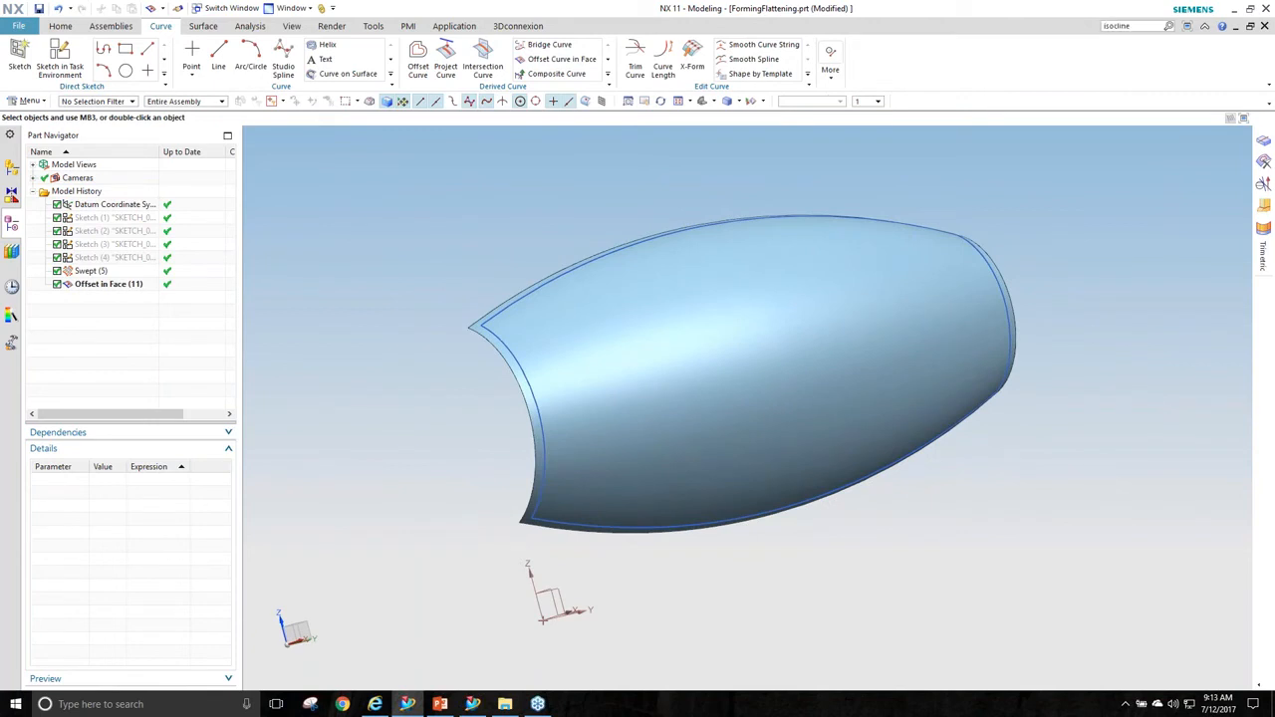
key(Return)
click(1006, 202)
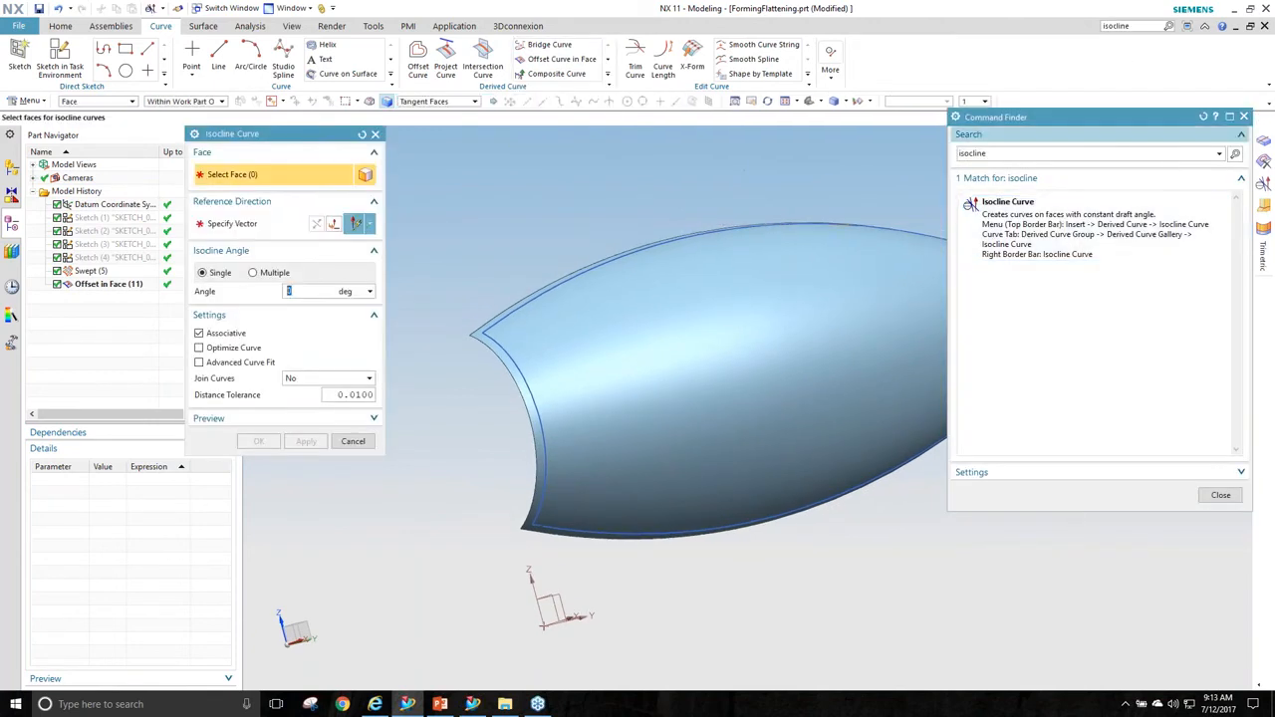
click(618, 299)
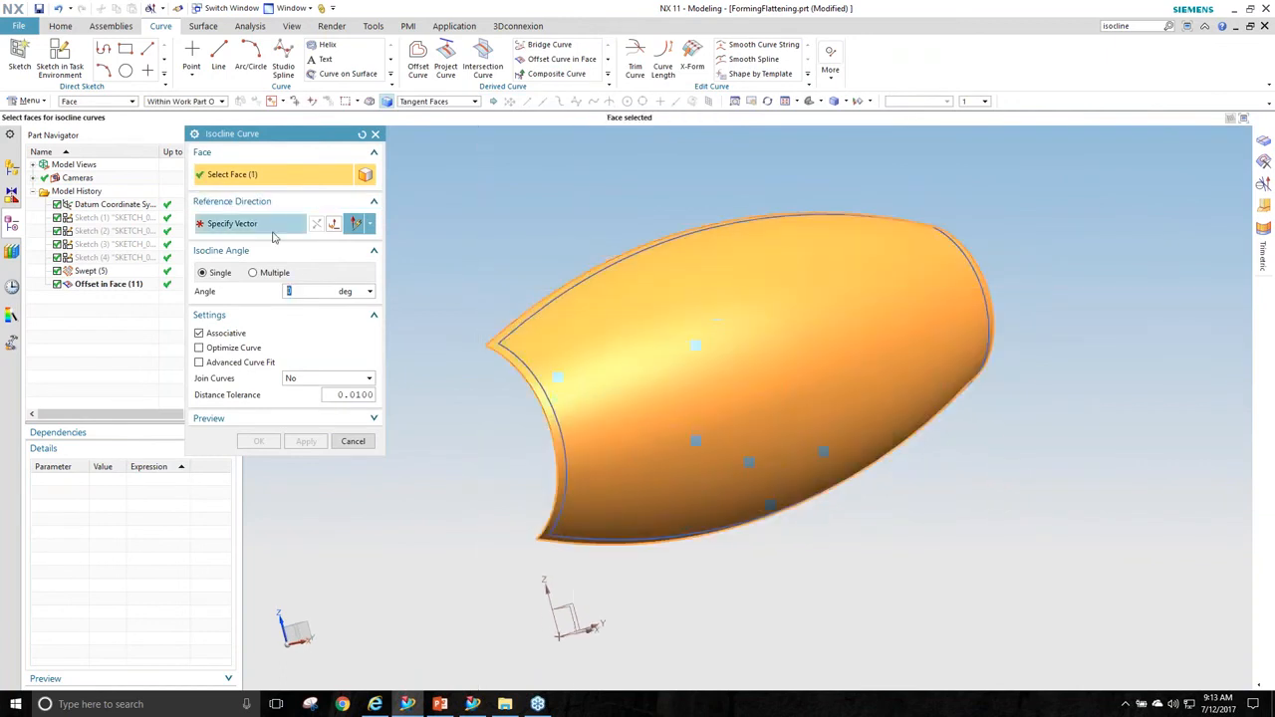
Create a single isocline curve at 0 degrees on the swept face, using the datum Z-axis as the reference direction.
click(274, 229)
click(536, 583)
middle_drag(909, 344, 1028, 346)
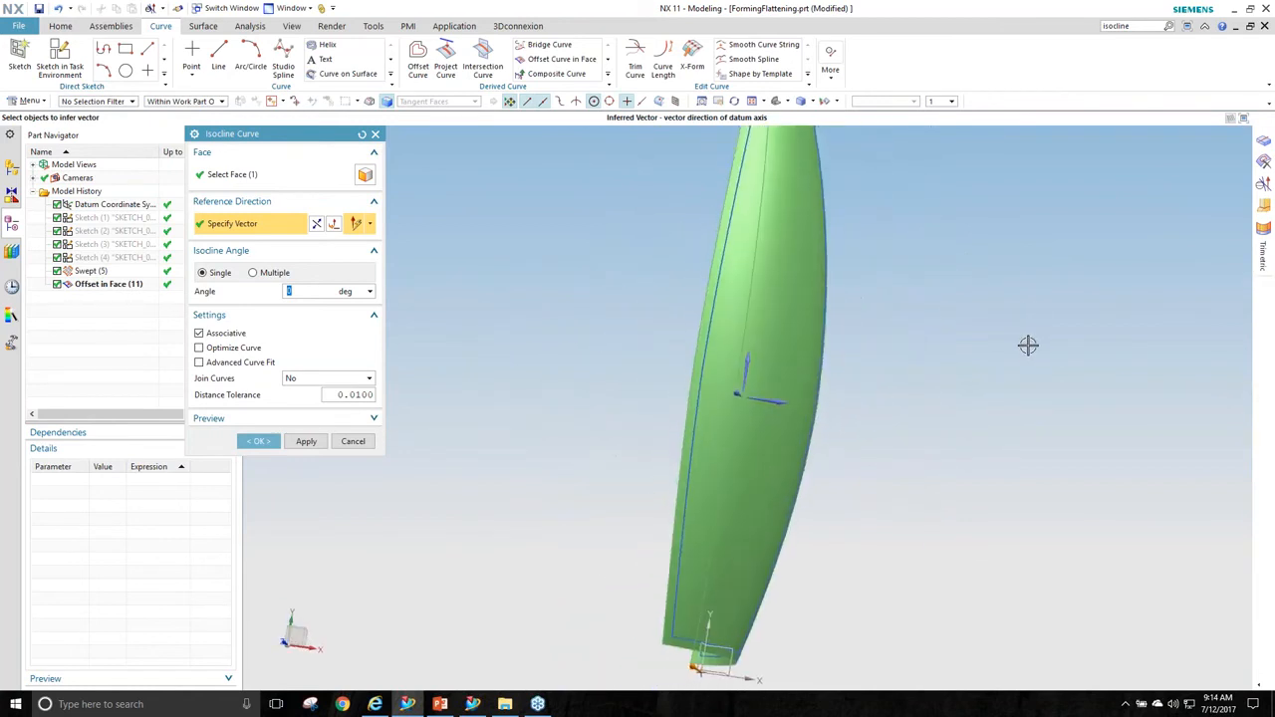
key(F8)
shift+middle_drag(914, 400, 855, 398)
scroll(844, 395, down, 2)
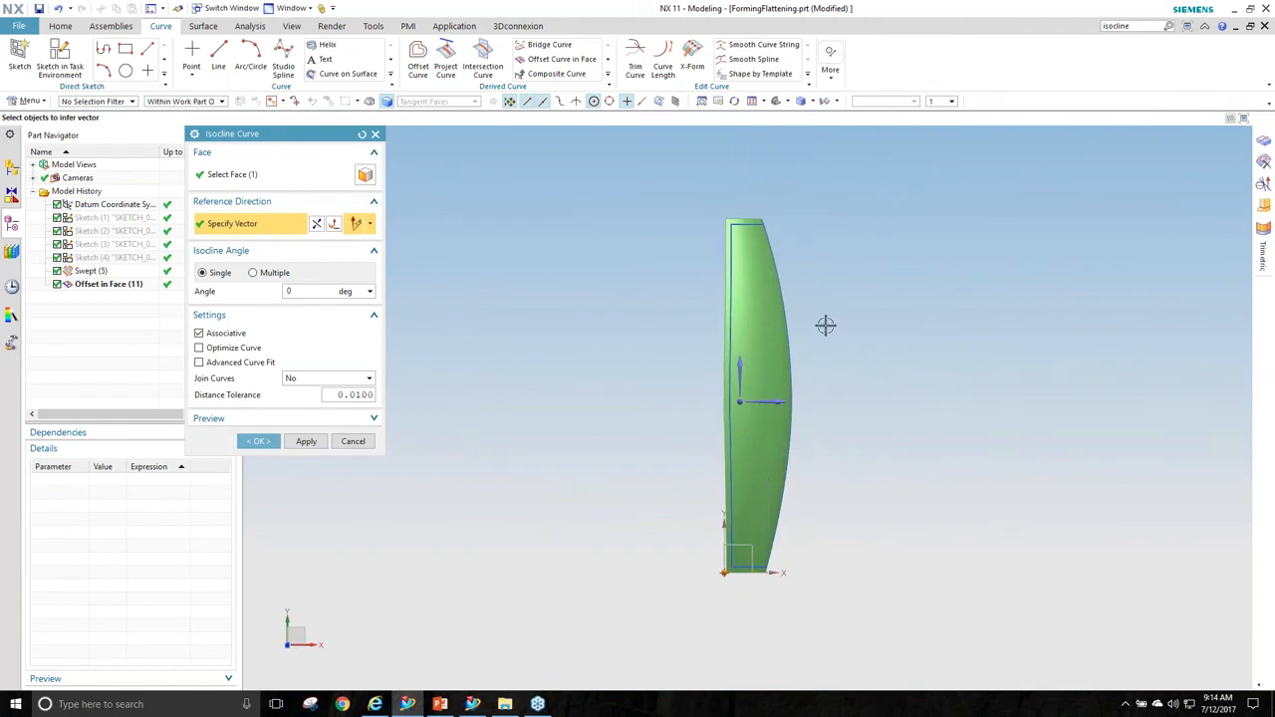
key(Home)
middle_drag(822, 336, 867, 395)
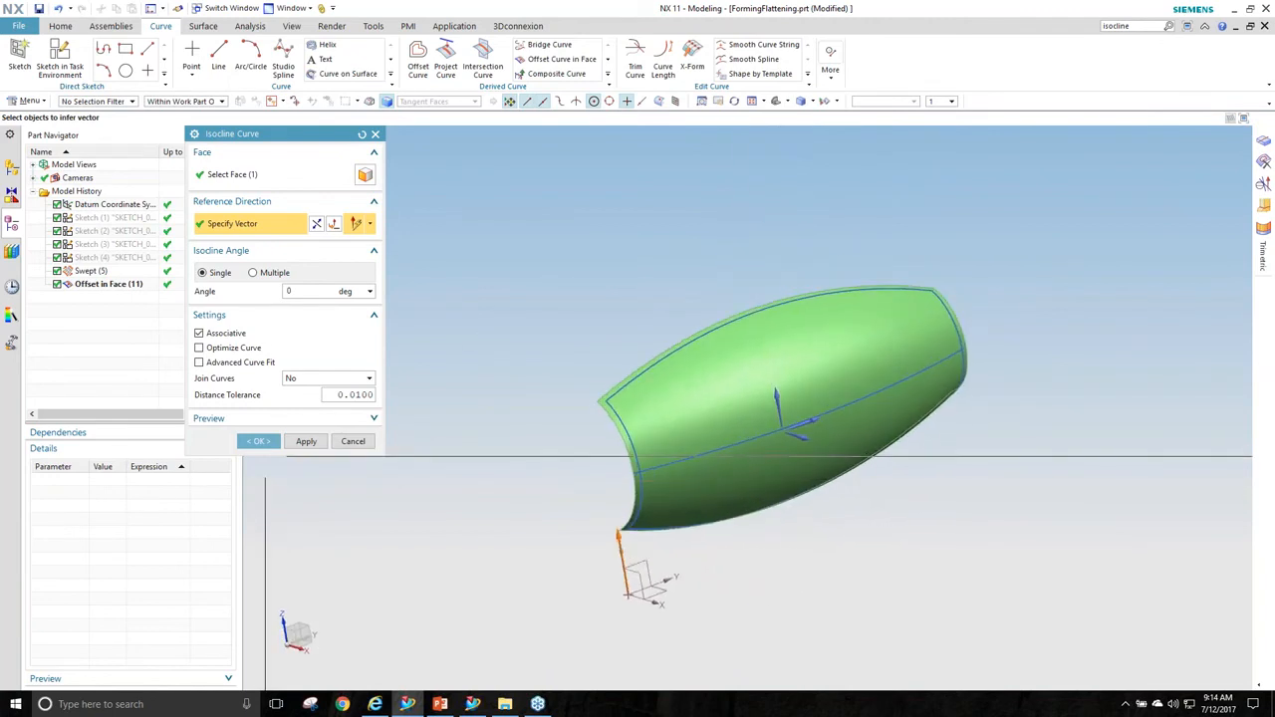
click(259, 442)
key(Home)
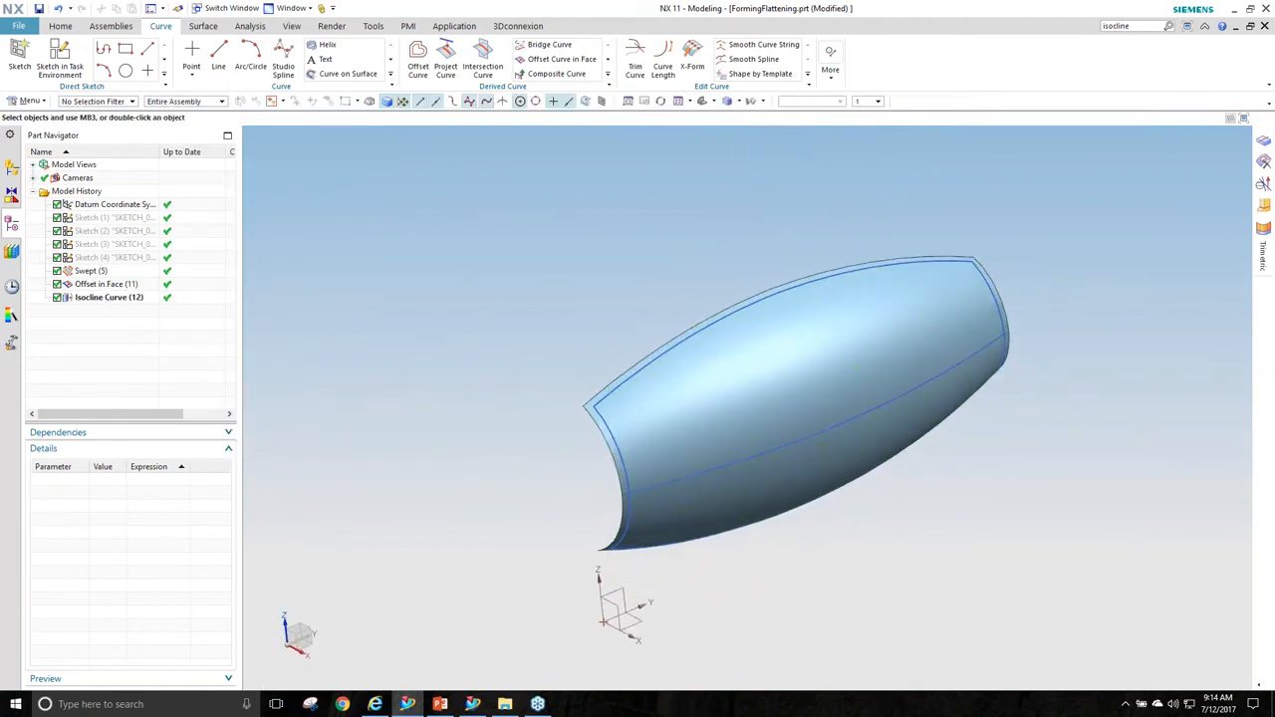
Start Flattening and Forming with the Flattening type and select the swept face as the source.
click(830, 63)
click(112, 27)
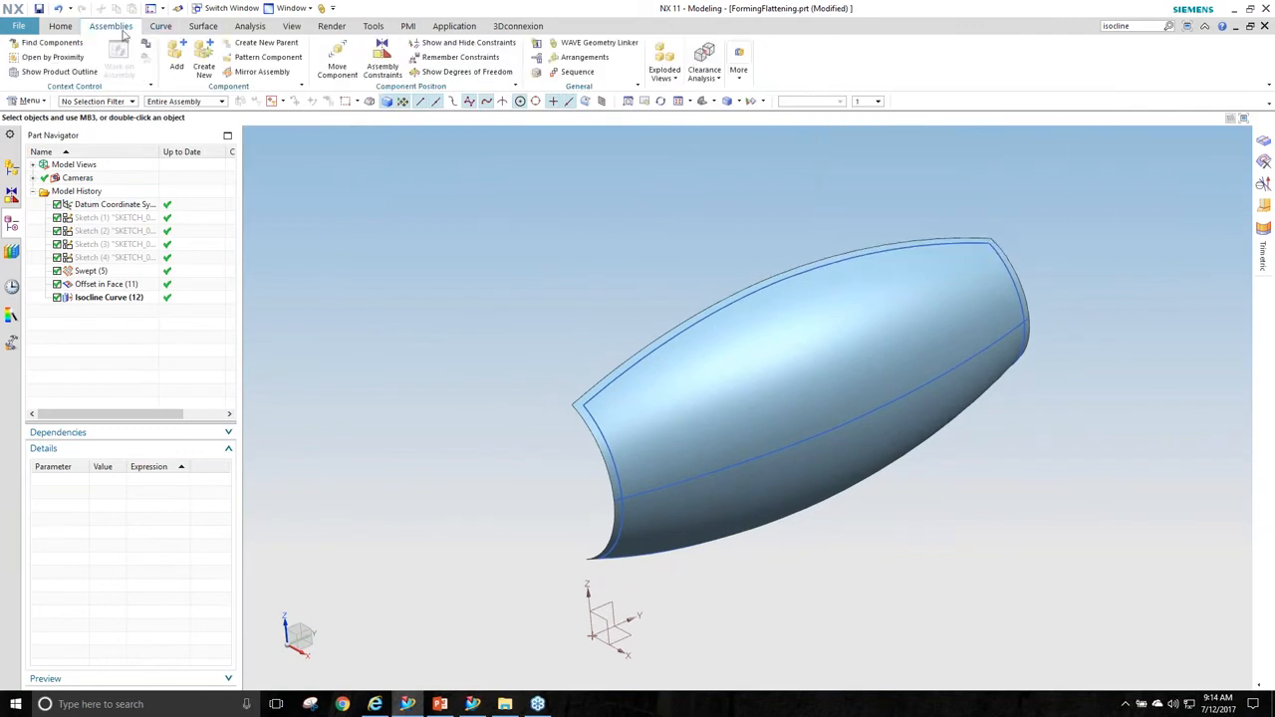
click(203, 26)
click(901, 62)
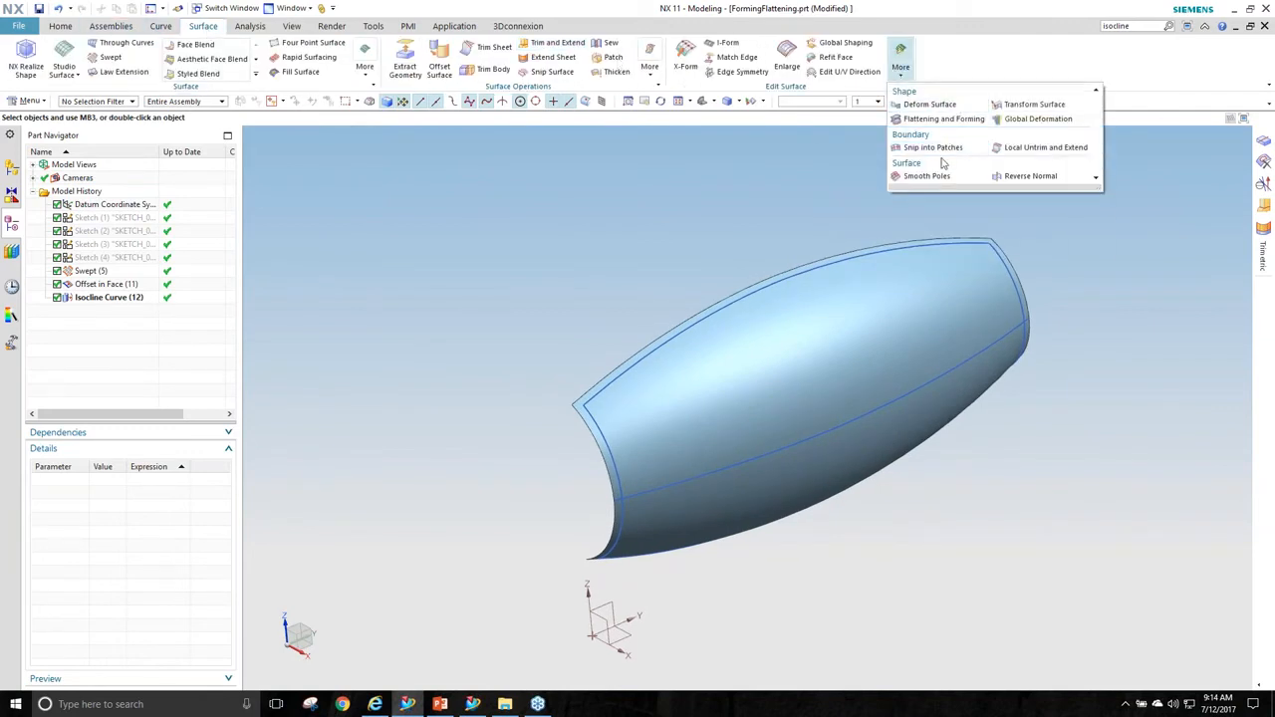
click(941, 120)
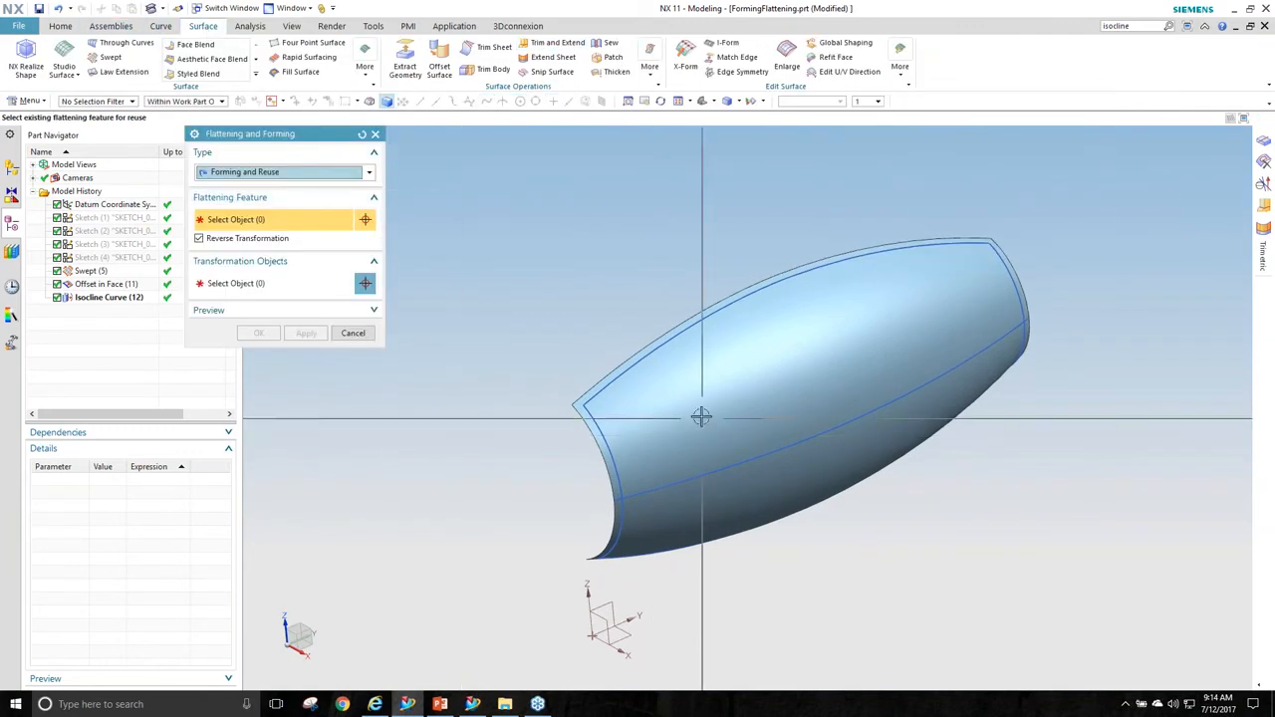
click(274, 173)
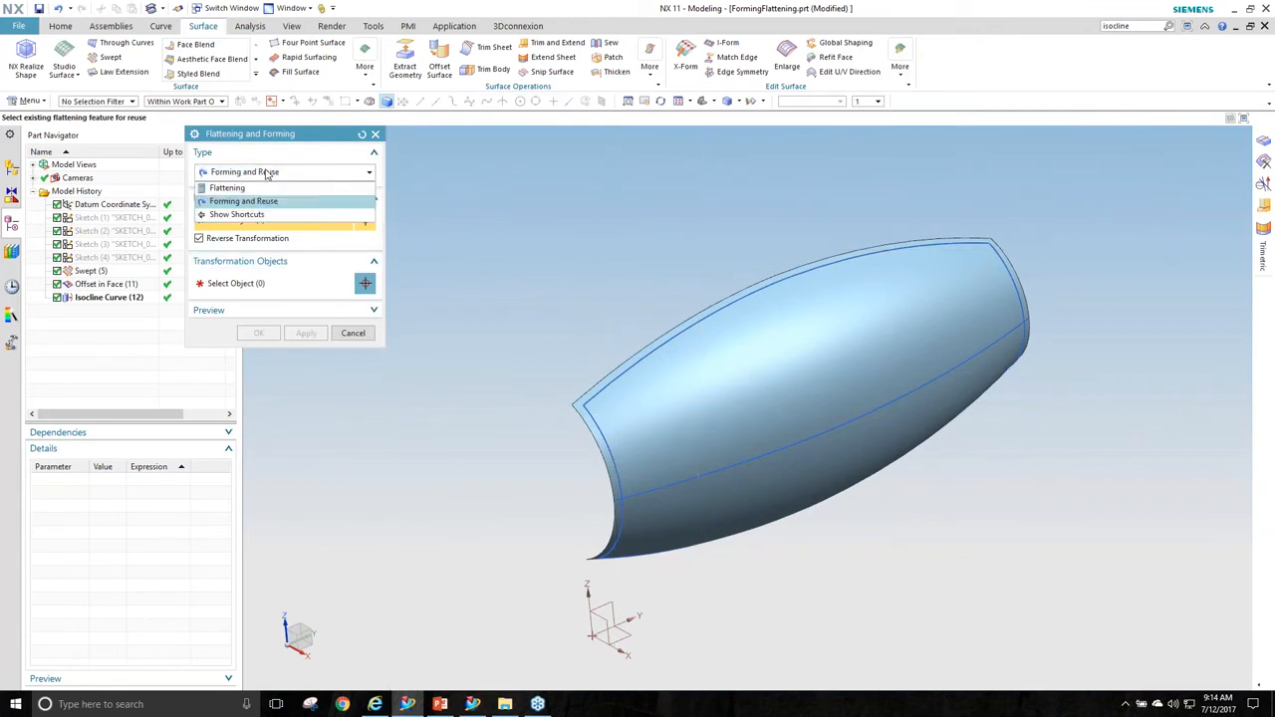
click(257, 189)
click(638, 399)
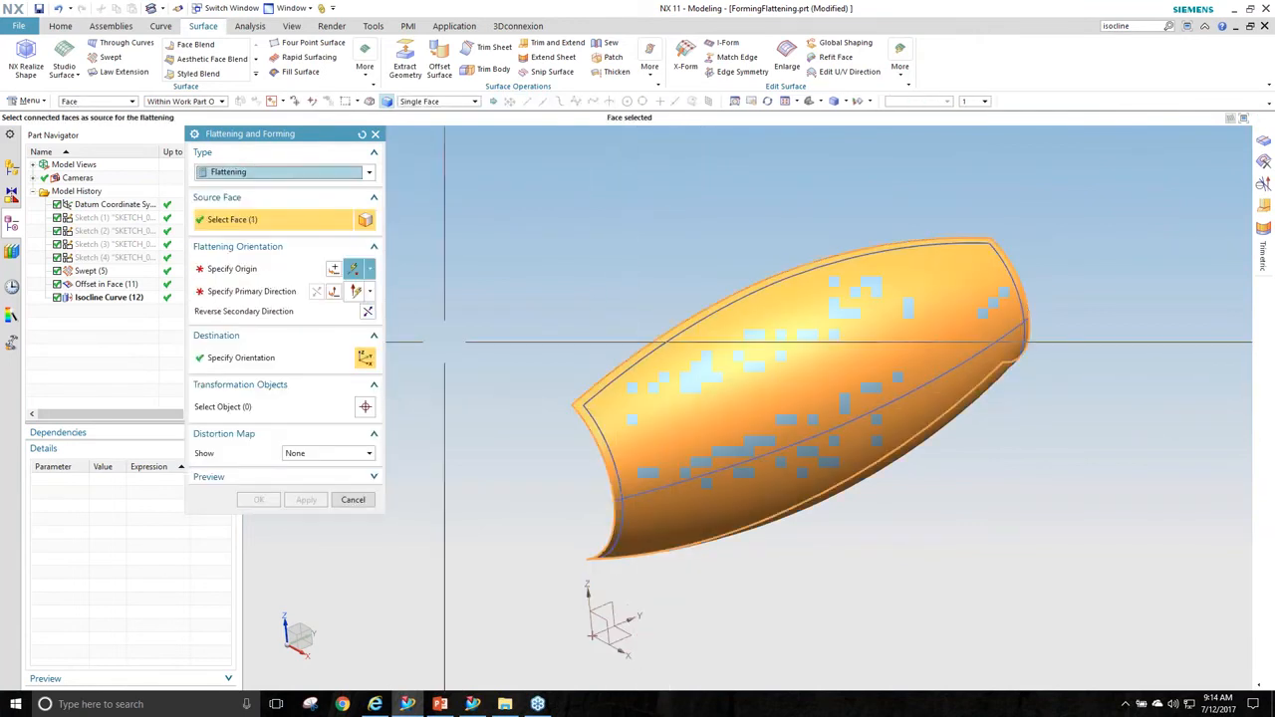
Set the flattening origin at the surface's lower front corner and the primary direction along the Y-axis.
click(244, 270)
middle_drag(546, 513, 581, 558)
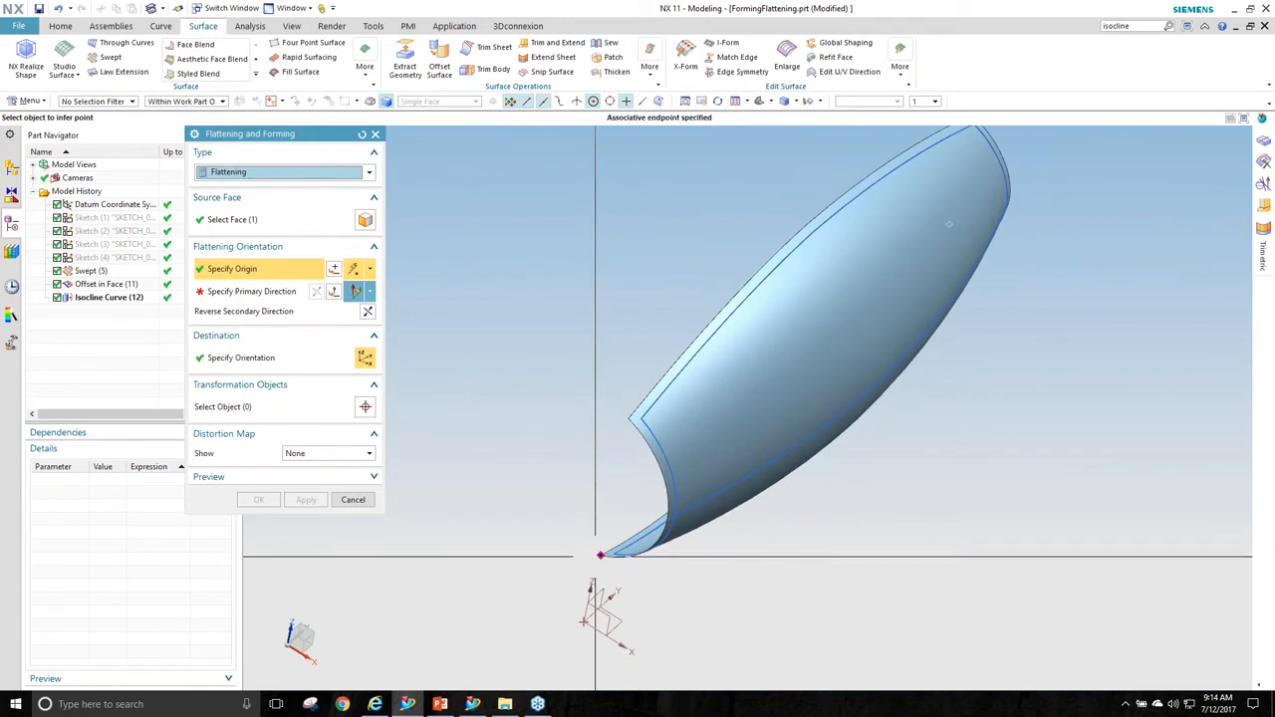
click(242, 296)
middle_drag(747, 440, 761, 407)
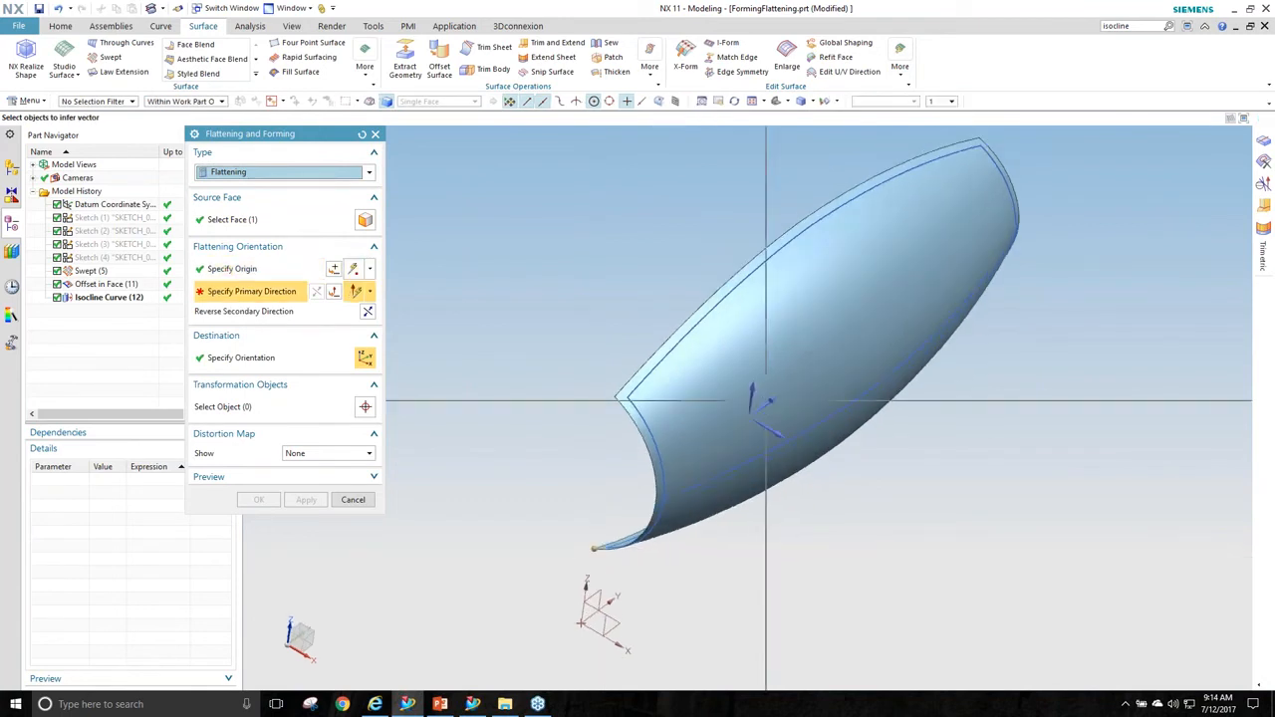
click(767, 400)
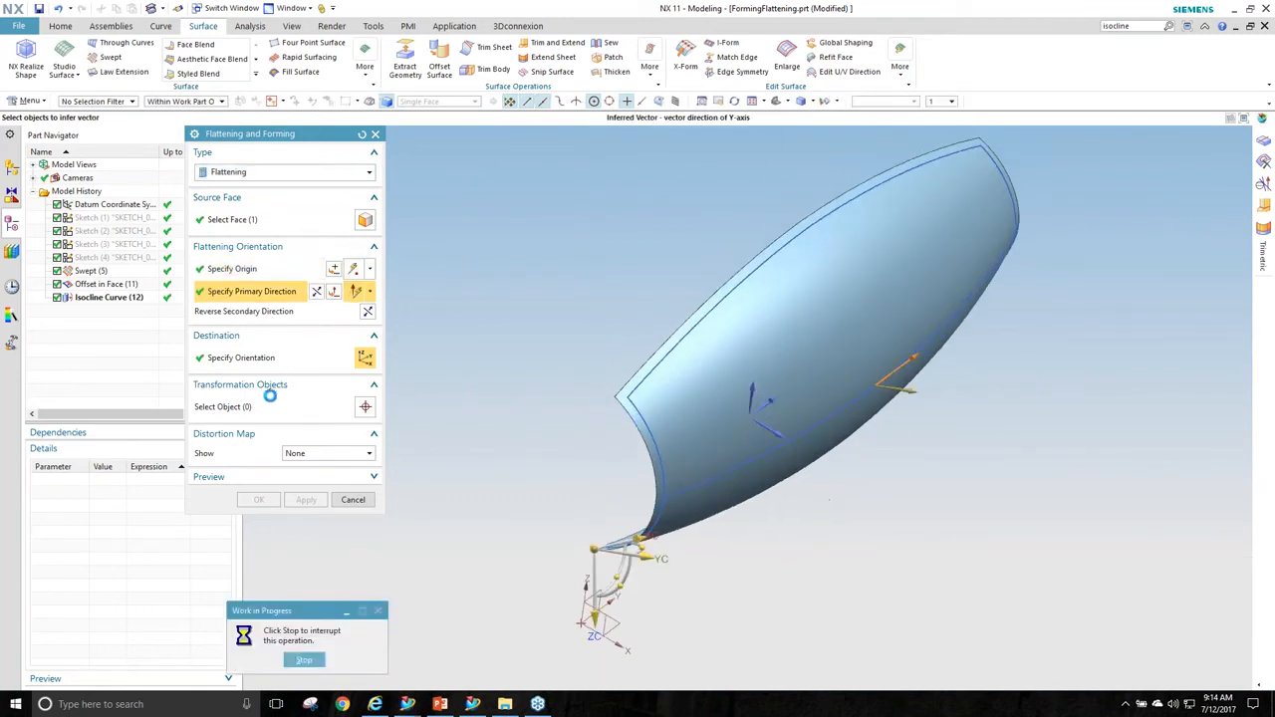
Add the four offset curves and the isocline curve as transformation objects and create the flattening.
click(242, 407)
middle_drag(617, 378, 669, 338)
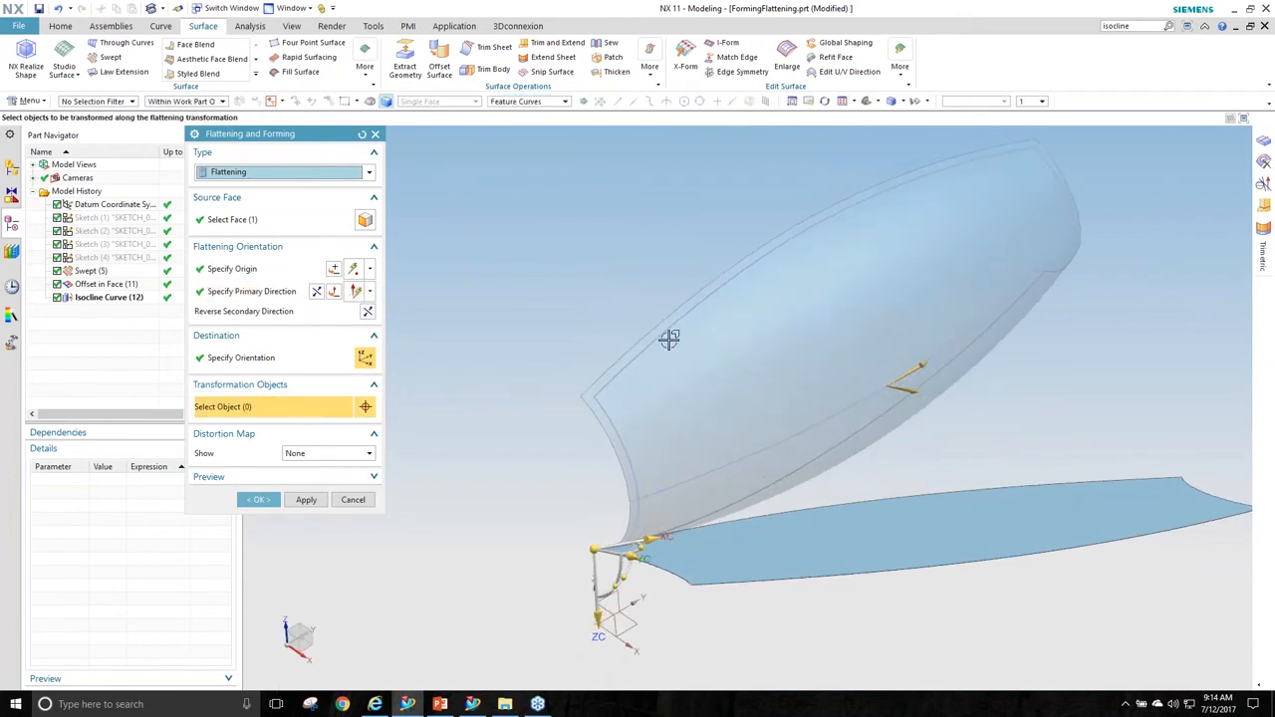
click(726, 466)
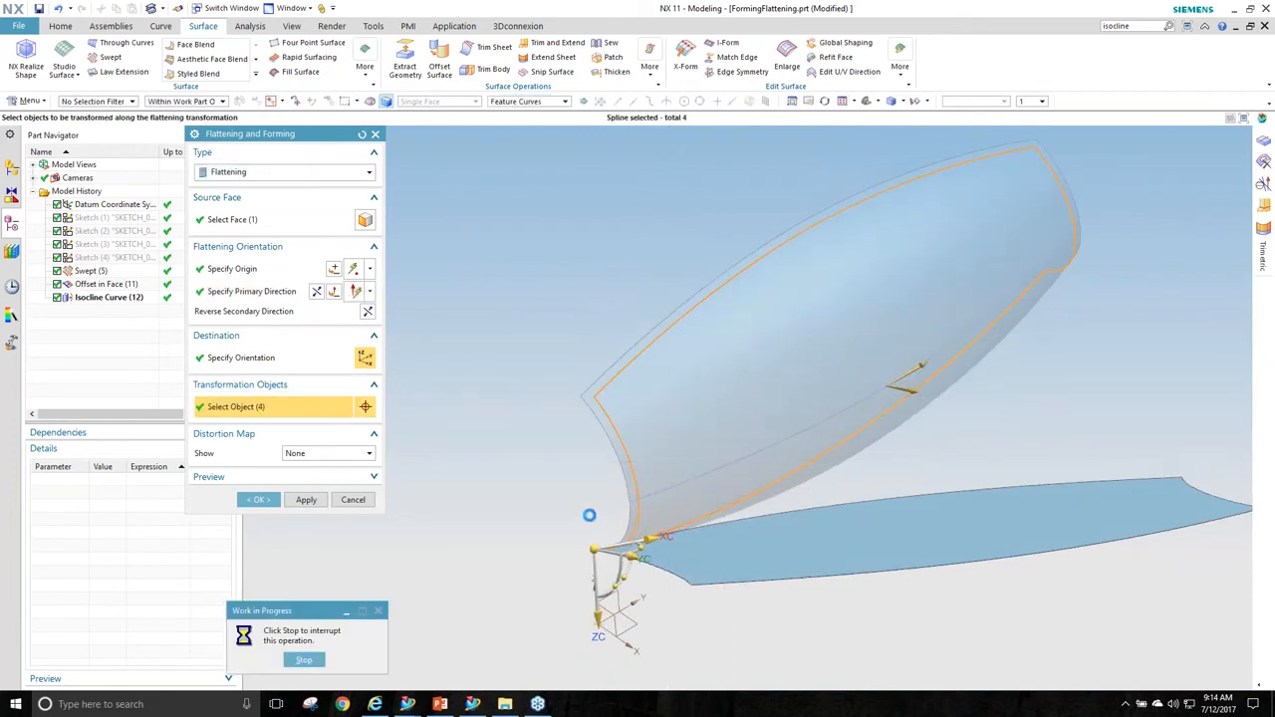
click(257, 501)
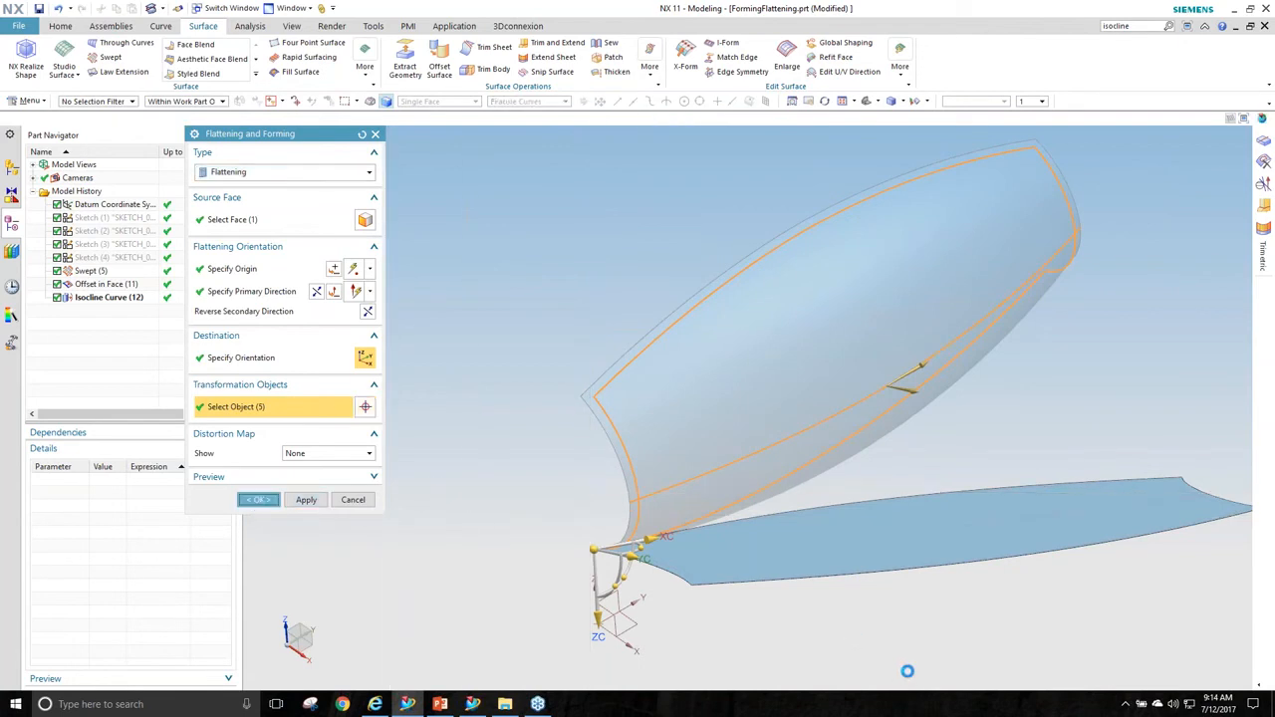
middle_drag(907, 670, 971, 617)
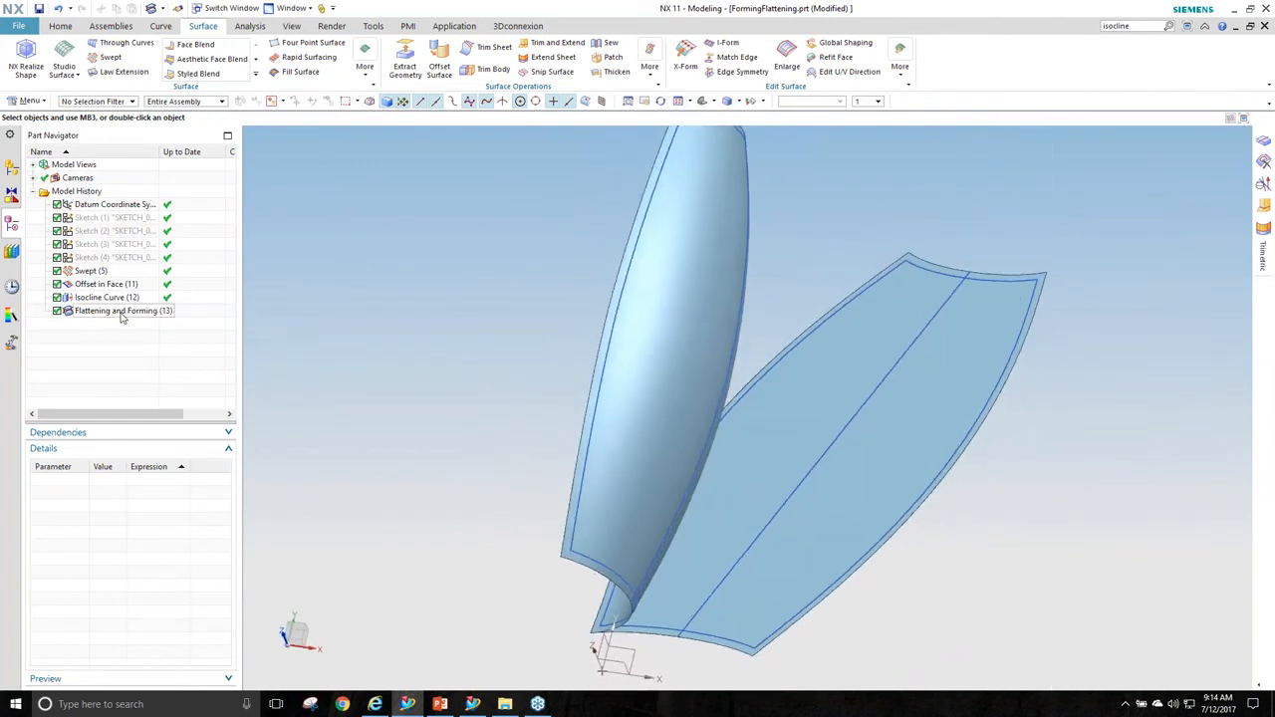
Edit the flattening feature with rollback and show its Length distortion map on the swept surface.
right_click(138, 314)
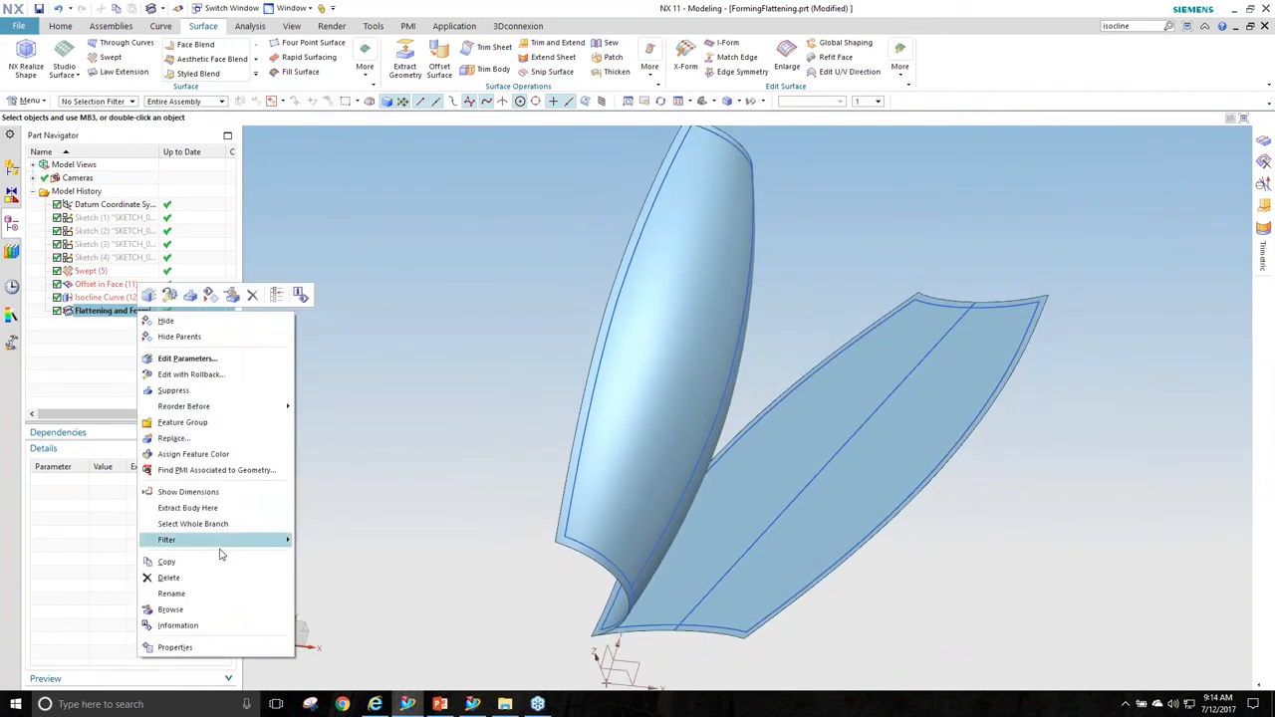
click(218, 376)
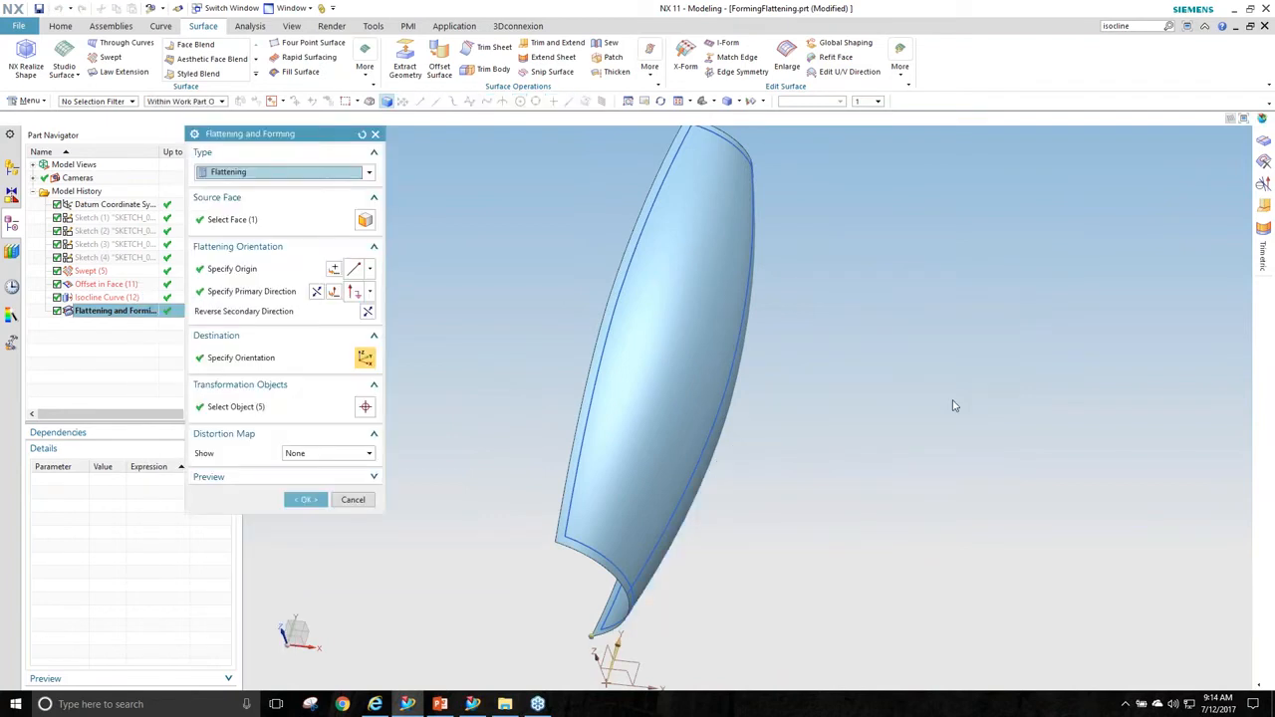
click(319, 456)
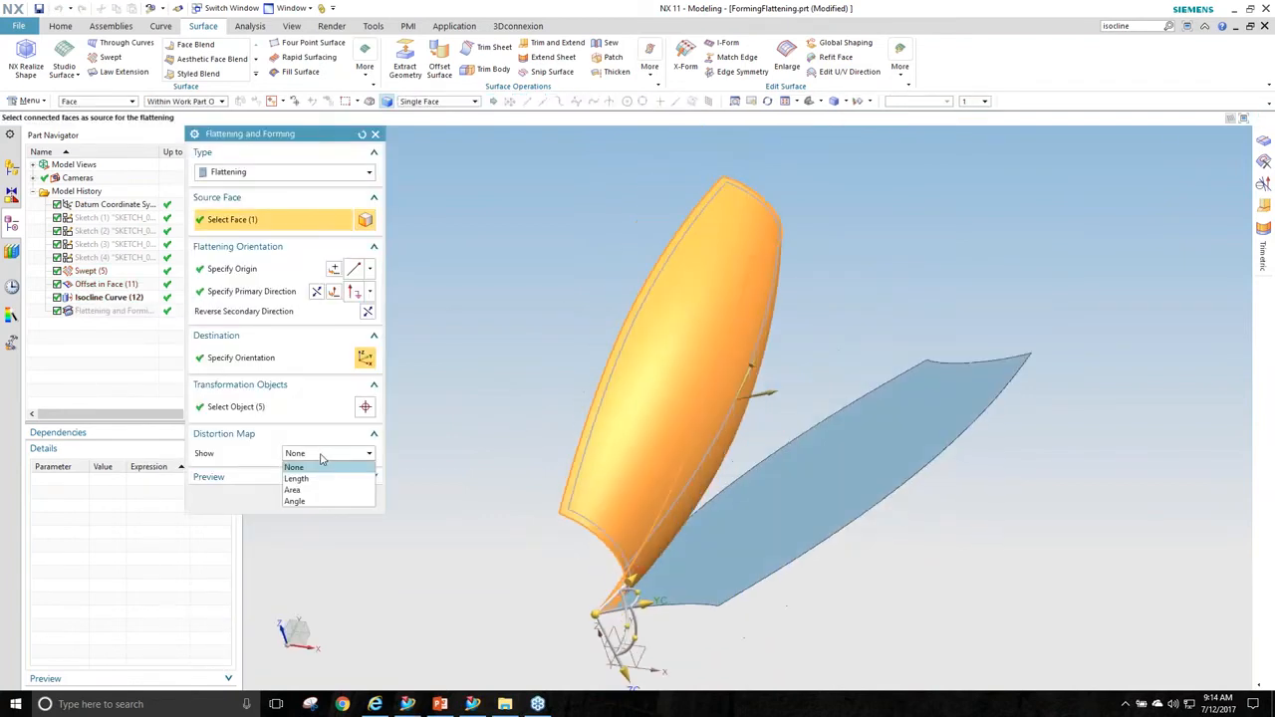
click(320, 456)
click(317, 458)
click(311, 478)
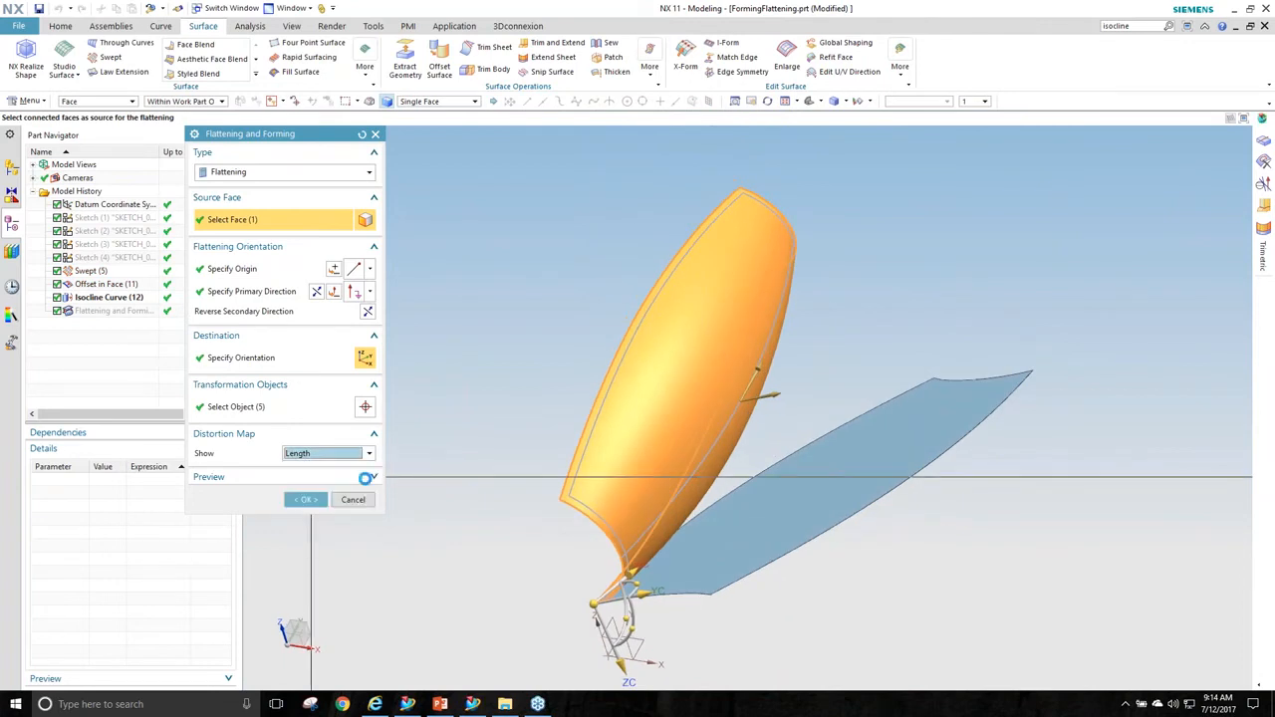
middle_drag(392, 489, 890, 483)
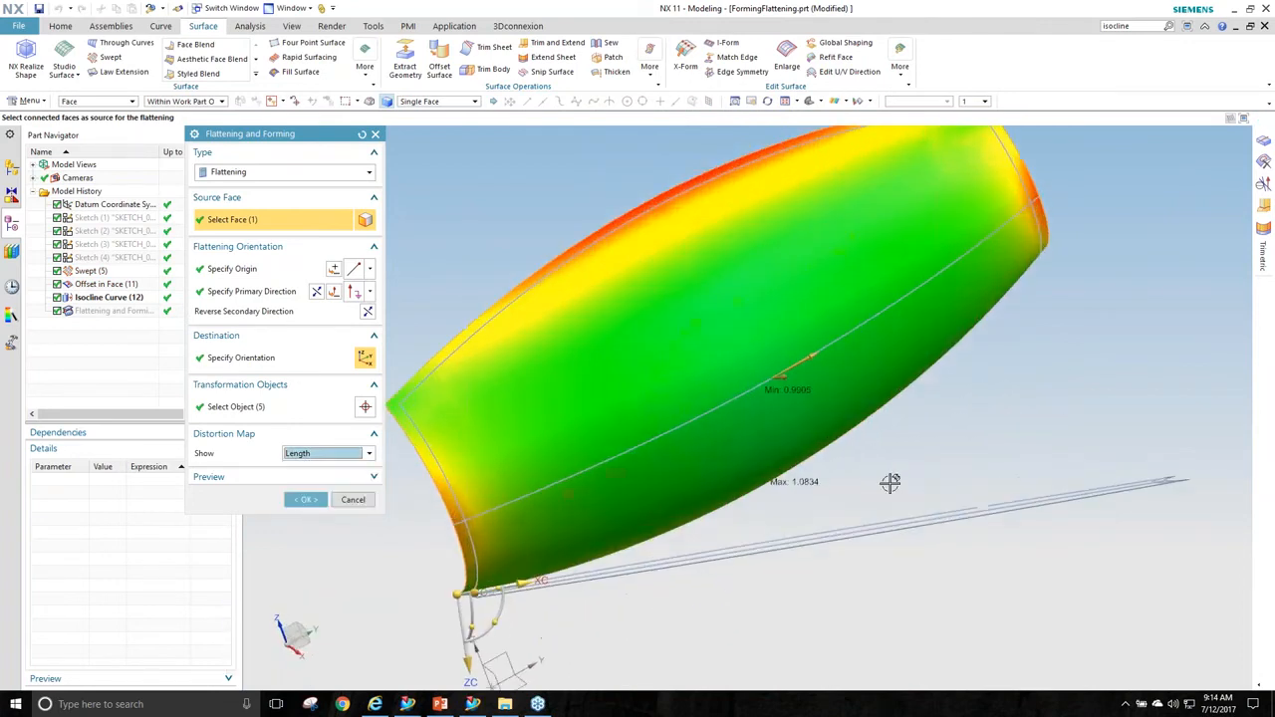
Show the Area and Angle distortion maps, set the map back to None and accept the flattening.
click(318, 456)
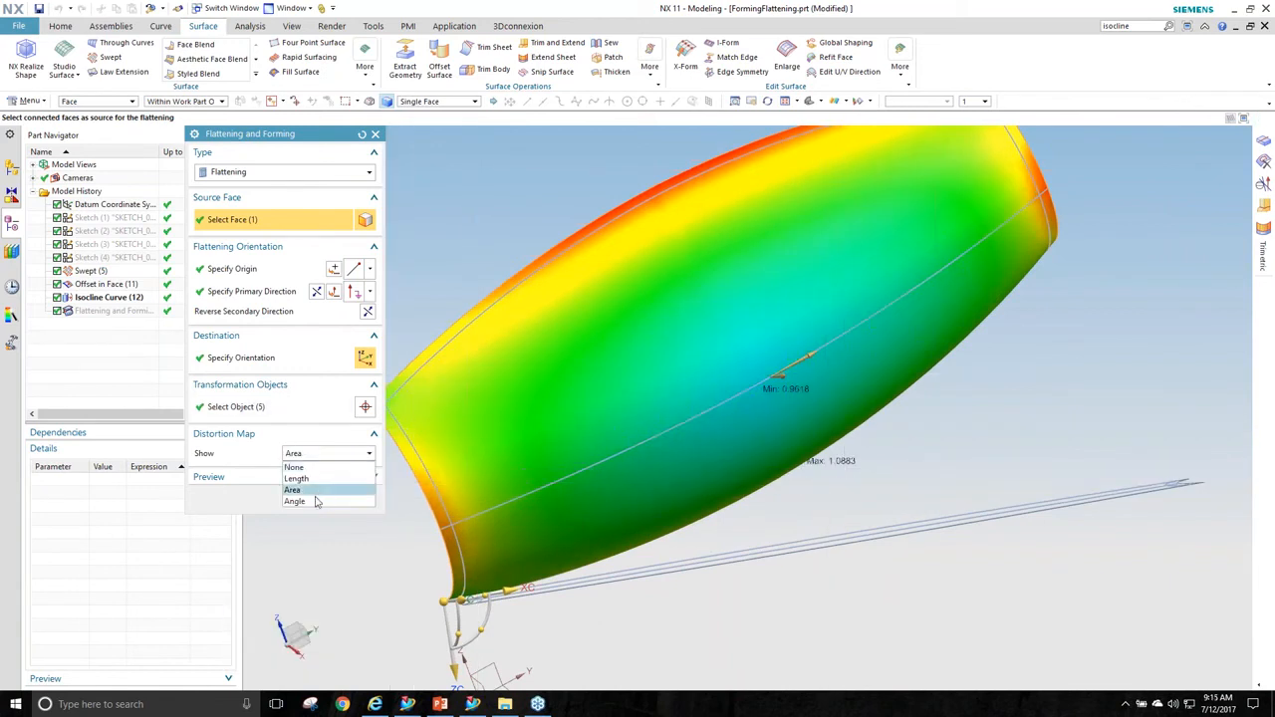
click(295, 501)
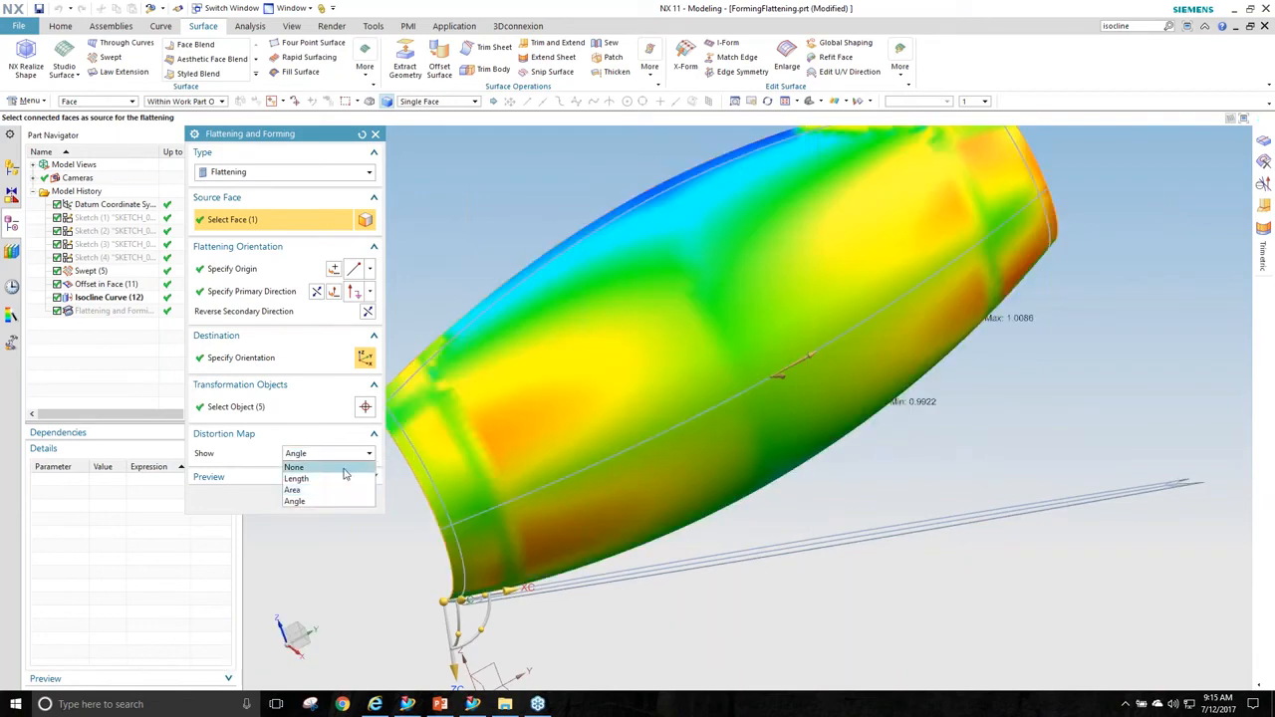
click(295, 467)
click(306, 499)
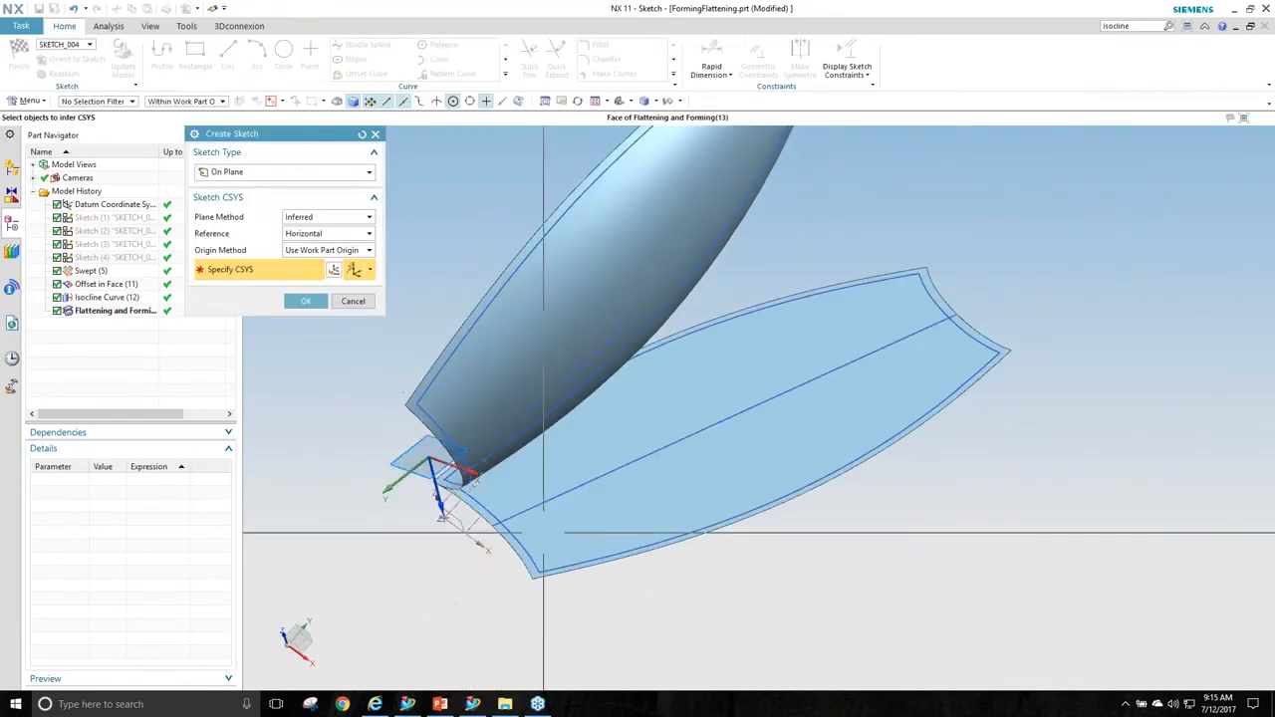
Sketch a small circle on the flattened surface, centred on its centreline near the front edge, and finish the sketch.
middle_click(310, 382)
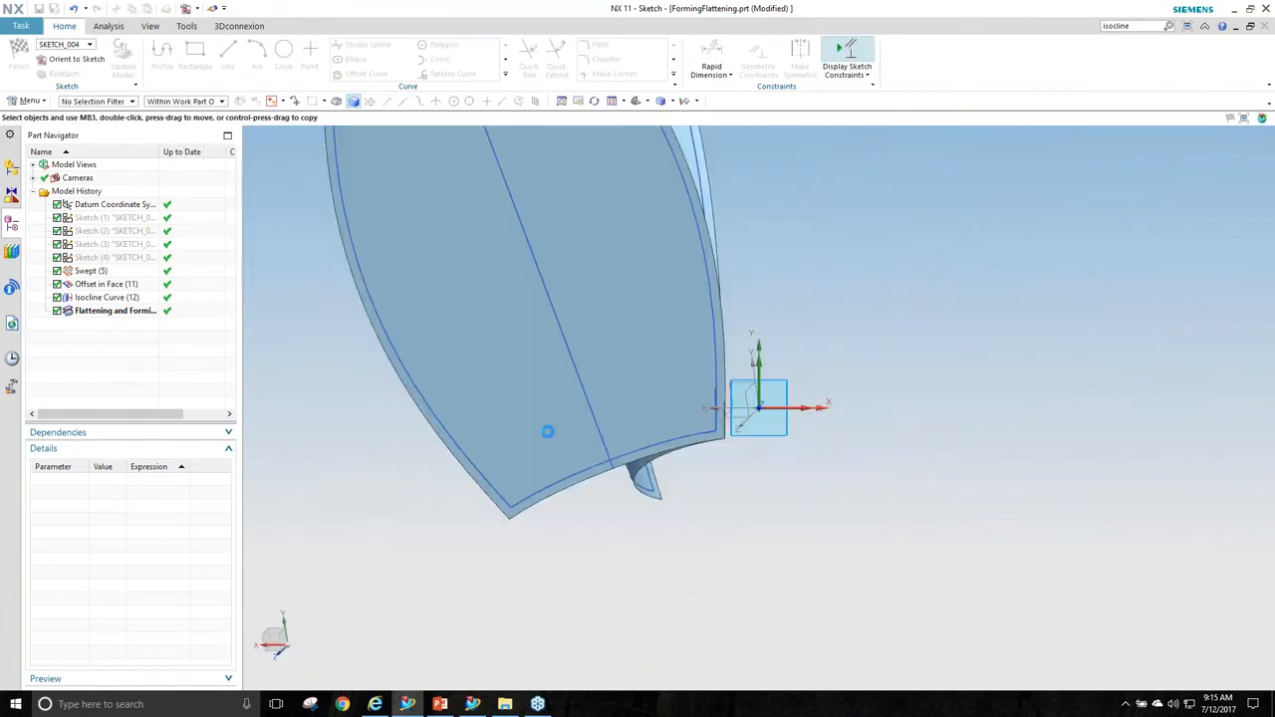
click(284, 52)
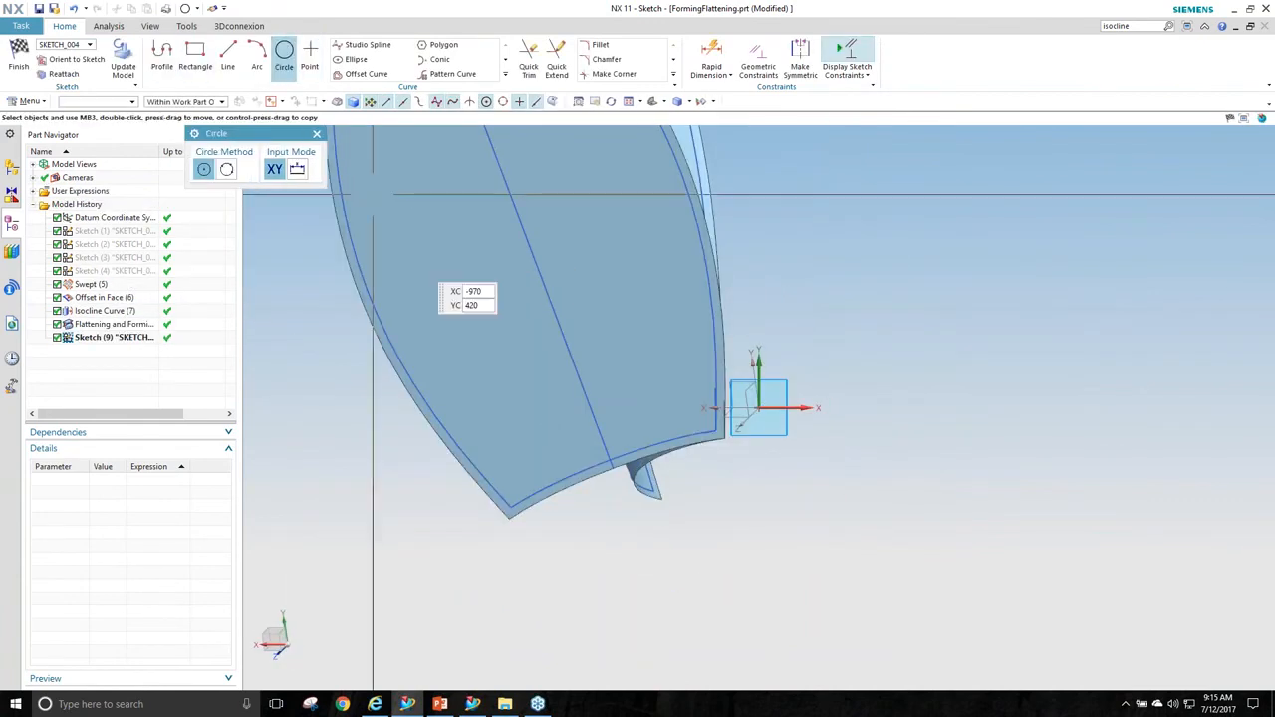
click(595, 427)
click(581, 439)
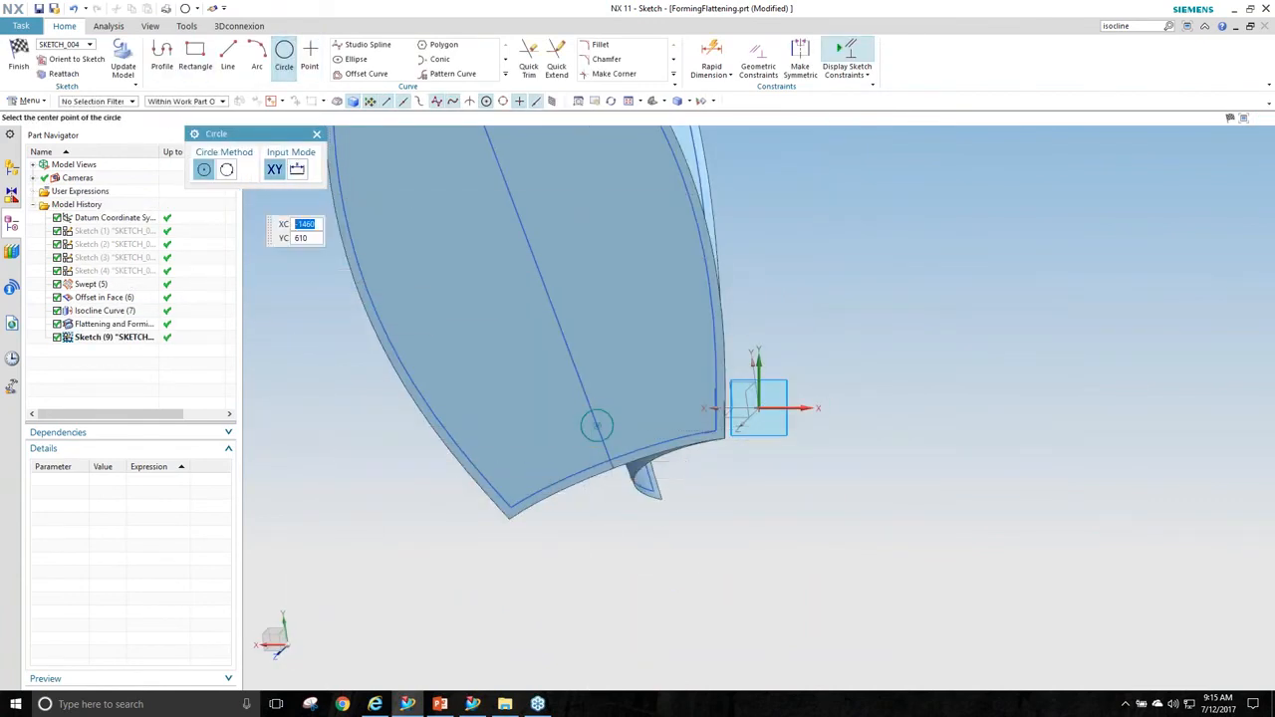
click(19, 54)
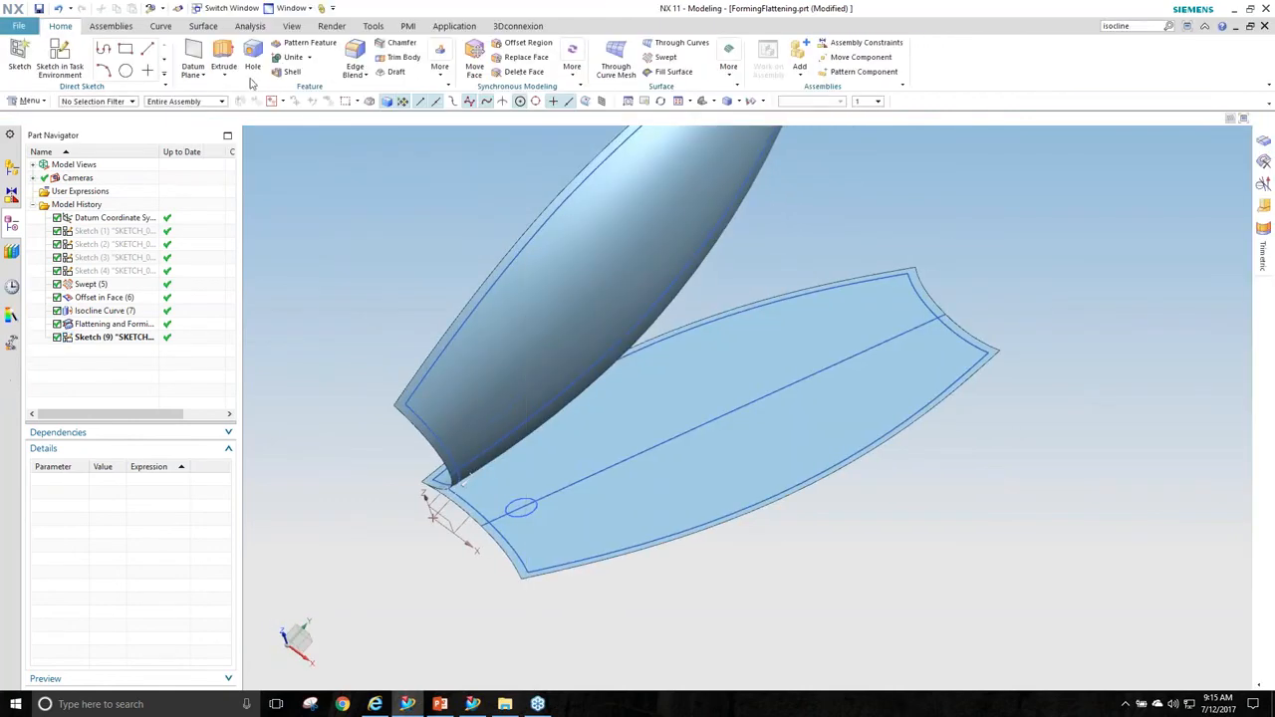
Pattern the sketched circle along the flattened surface's centreline as six instances at a 15% arc length pitch using Pattern Geometry.
click(110, 26)
click(60, 26)
click(439, 66)
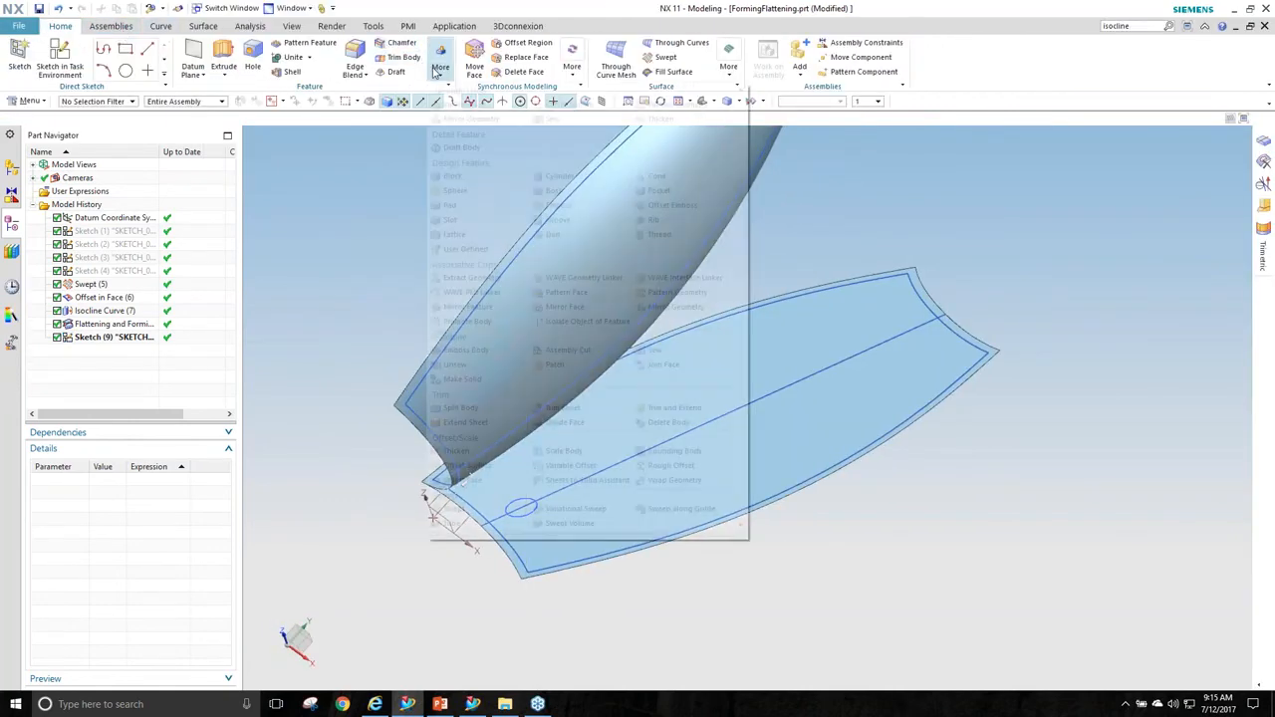
click(675, 307)
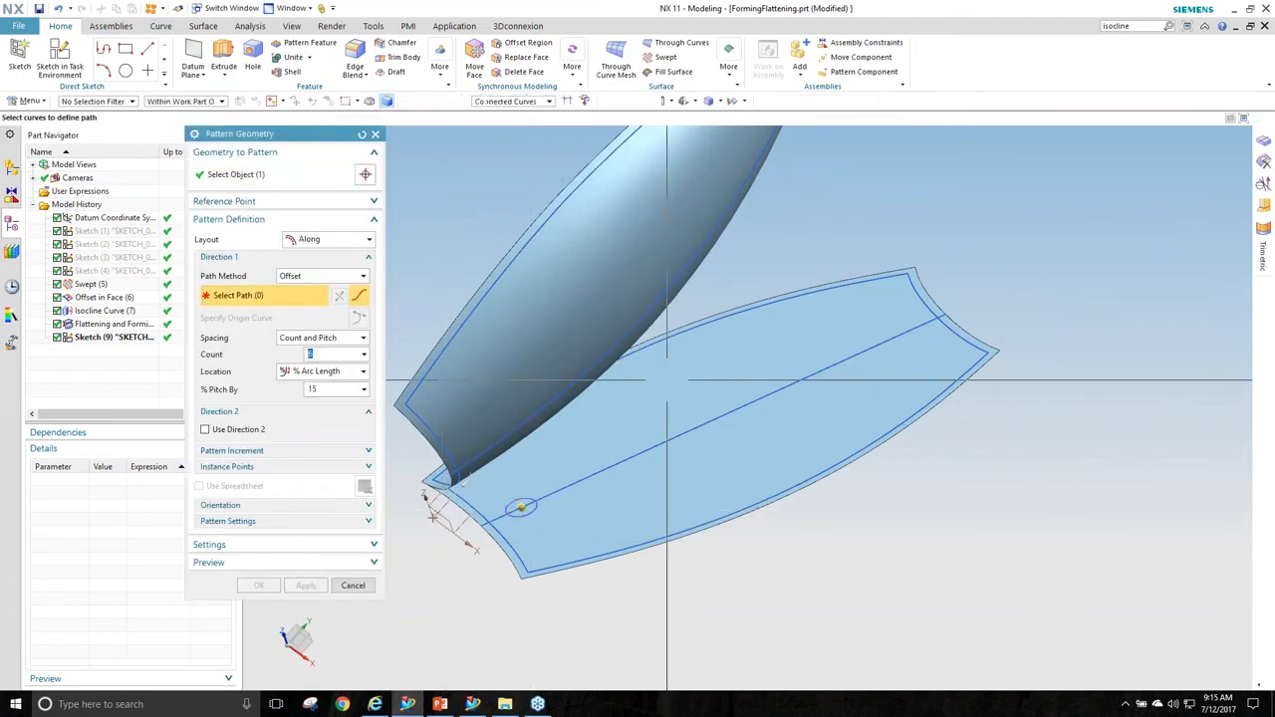
click(706, 422)
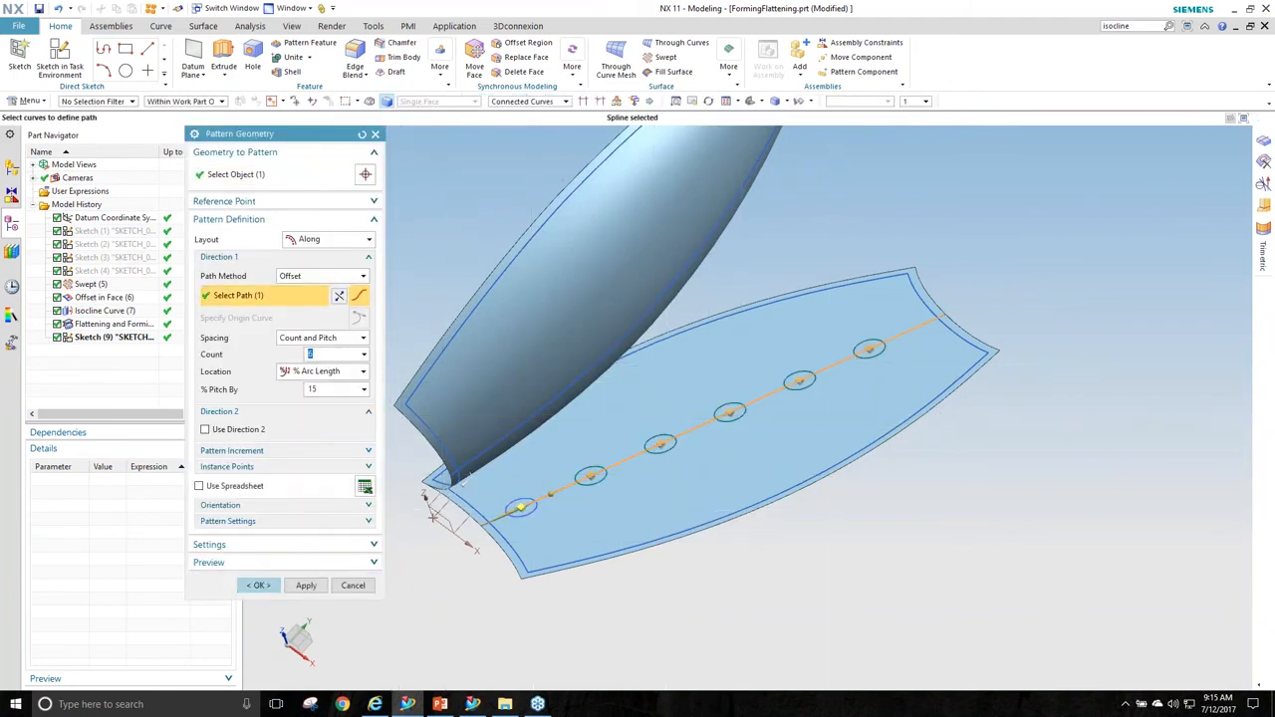
click(258, 585)
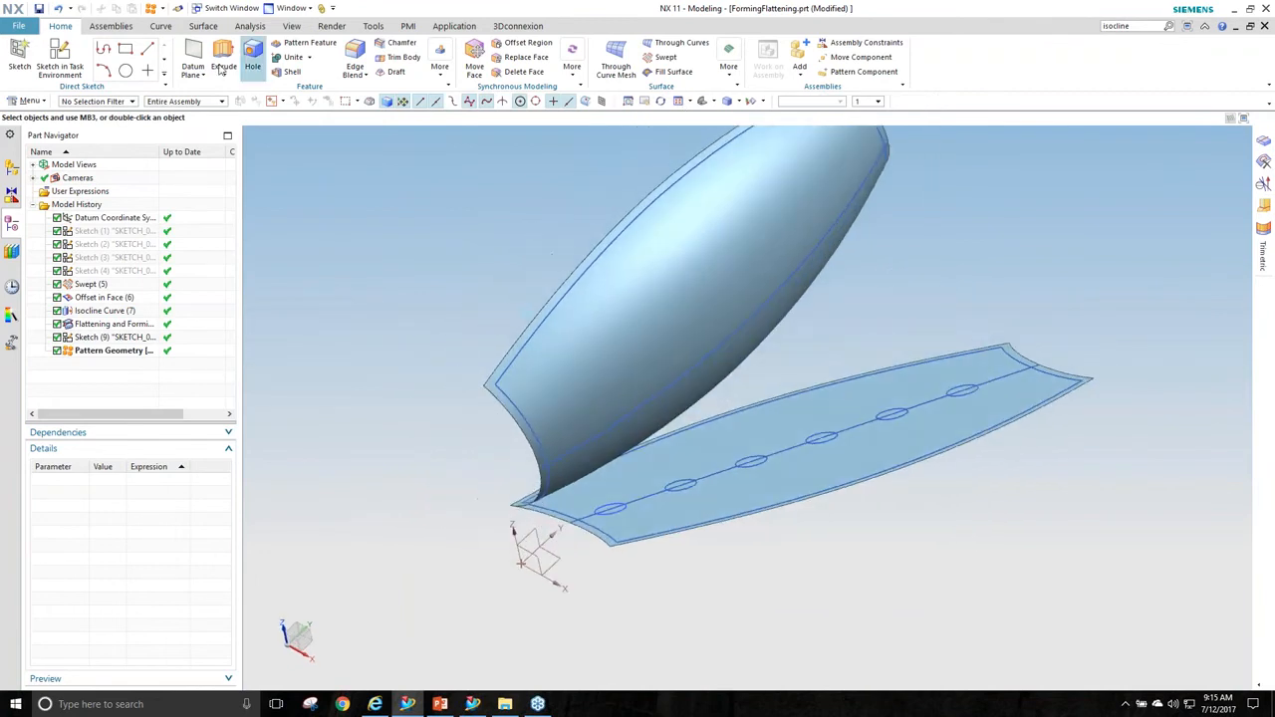
Start a Flattening and Forming feature of type Forming and Reuse based on the existing flattening, with Reverse Transformation on.
click(112, 27)
click(169, 27)
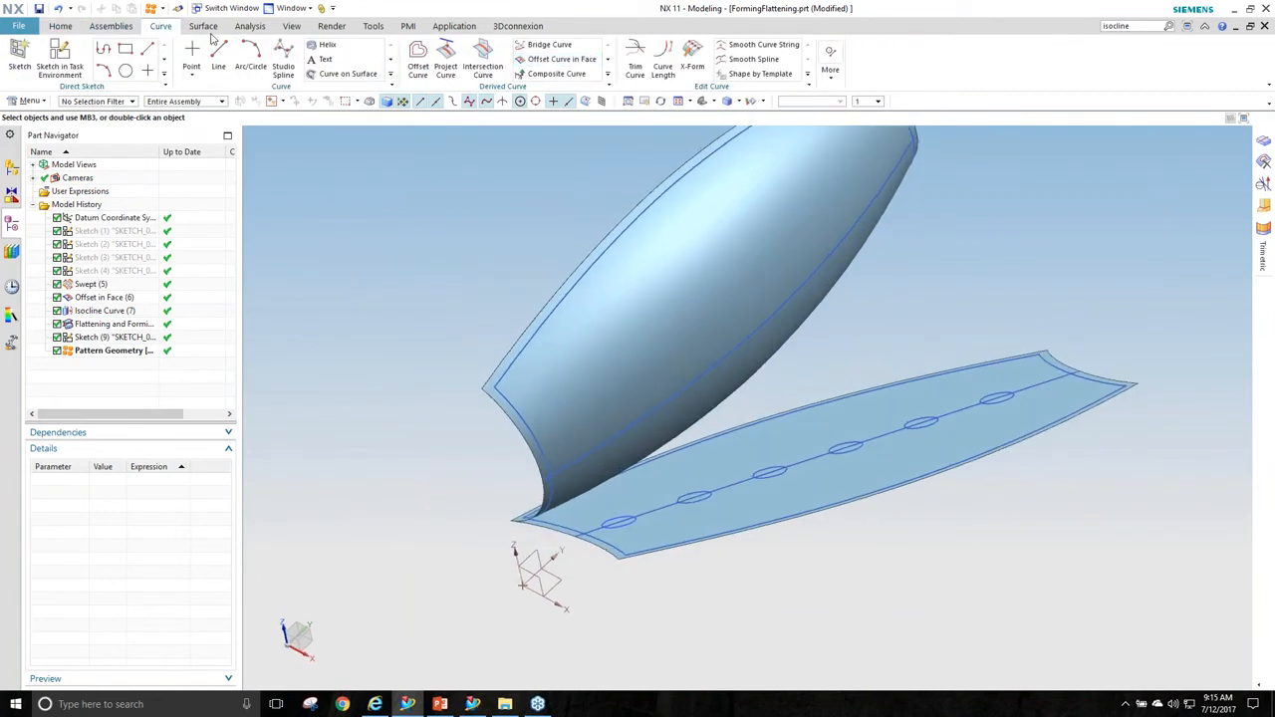
click(203, 26)
click(900, 68)
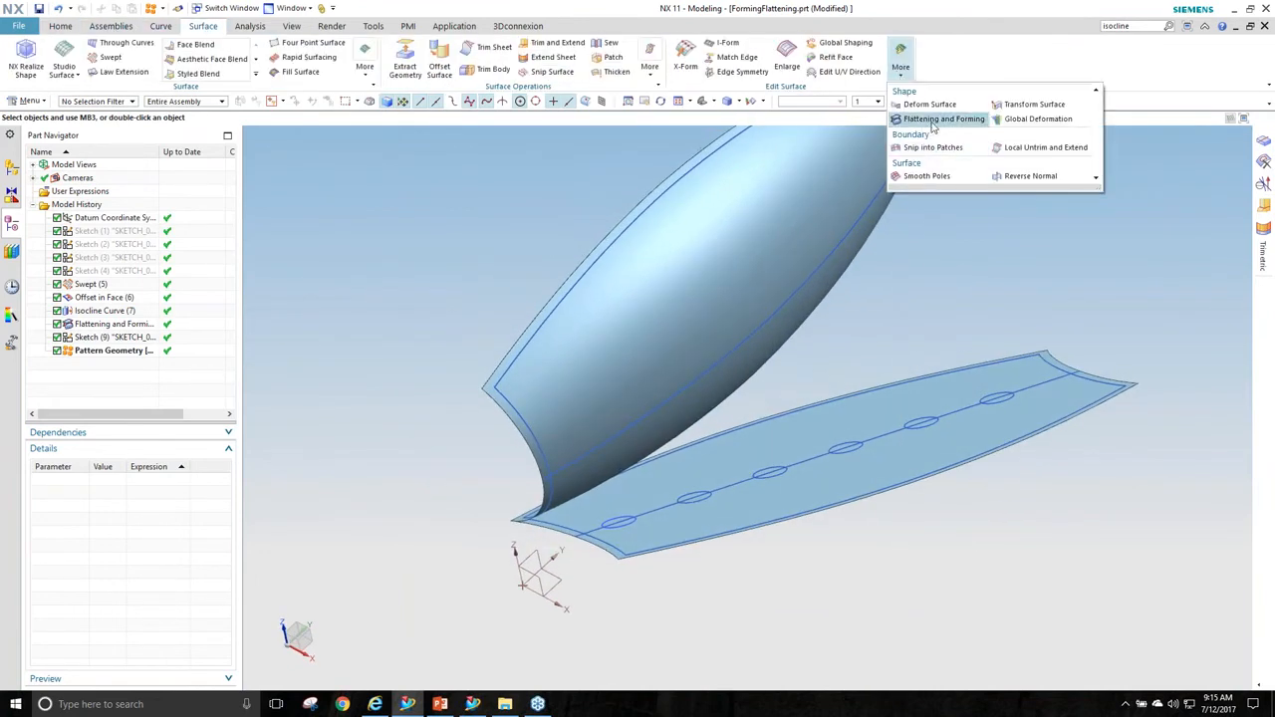
click(933, 120)
click(289, 171)
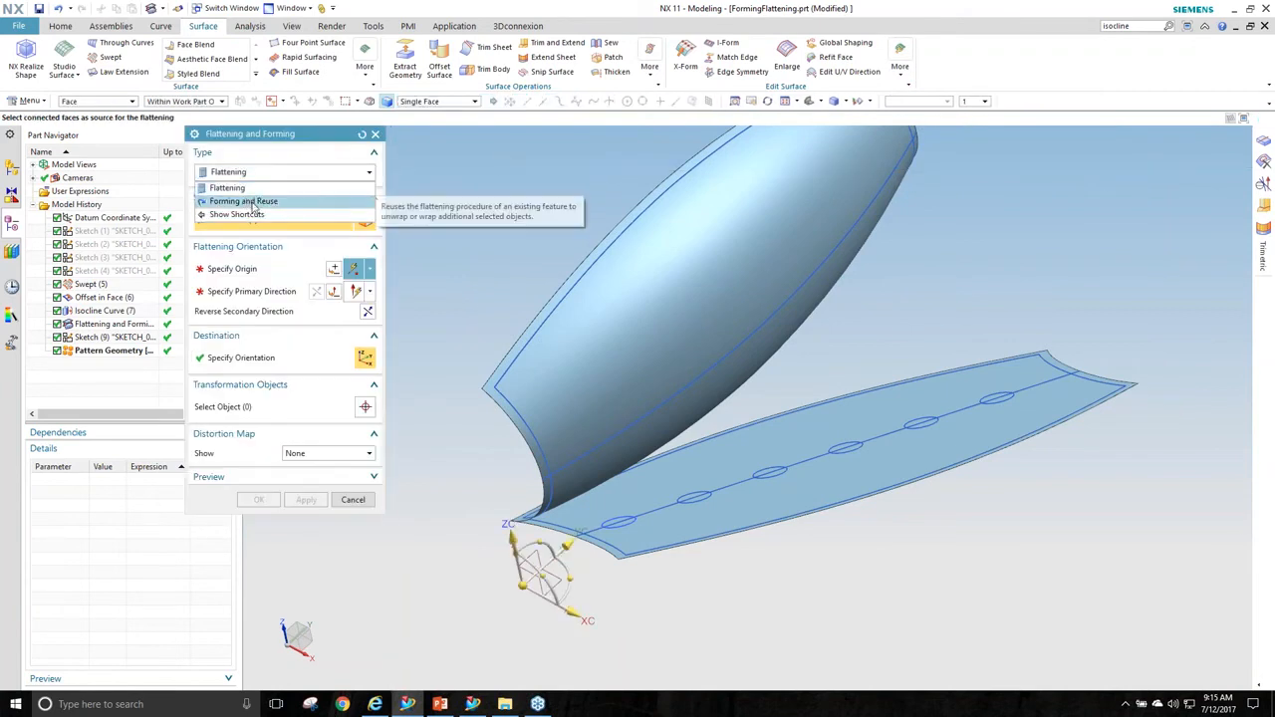
click(254, 202)
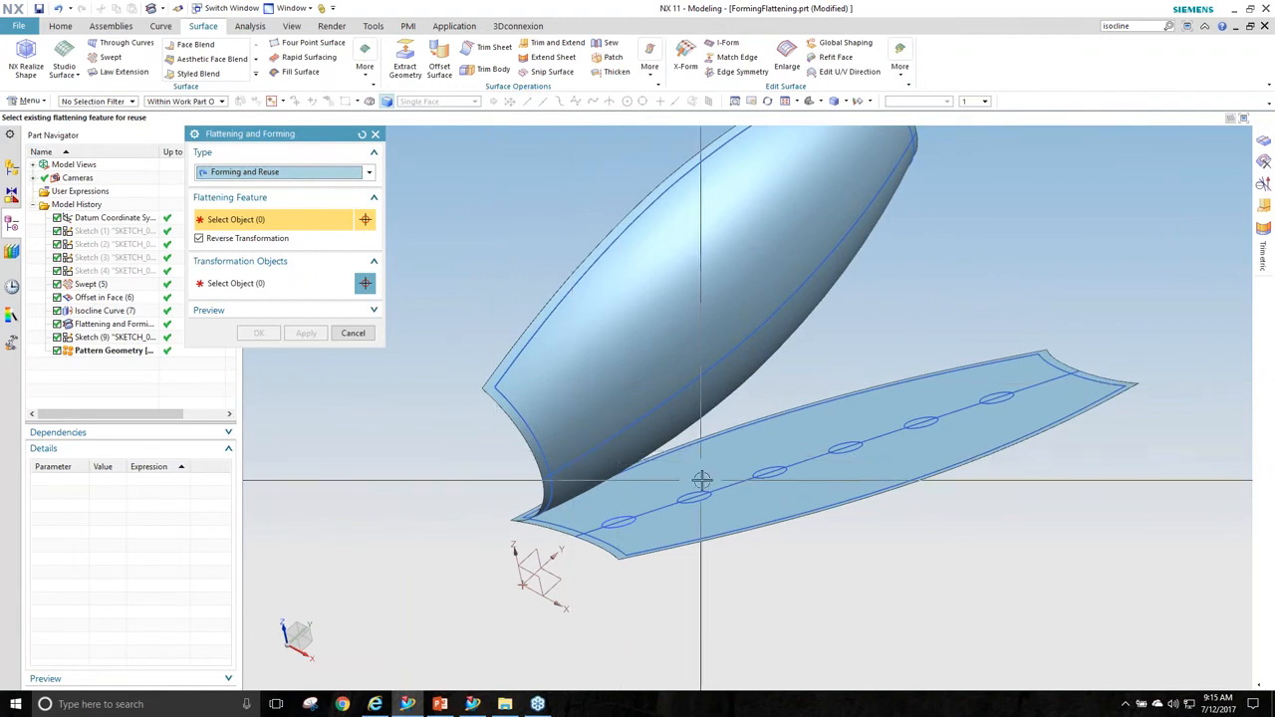
click(572, 503)
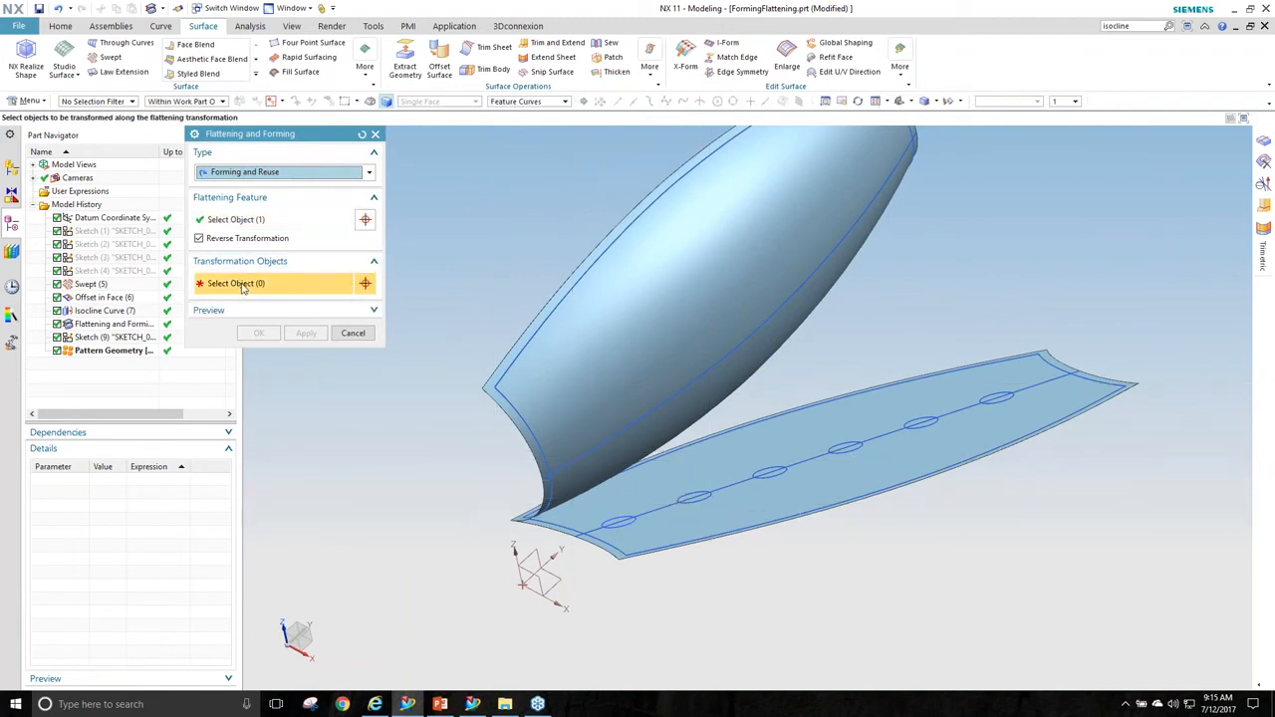
Add the sketched circle and its five pattern copies as transformation objects and form them onto the swept surface.
scroll(687, 488, up, 2)
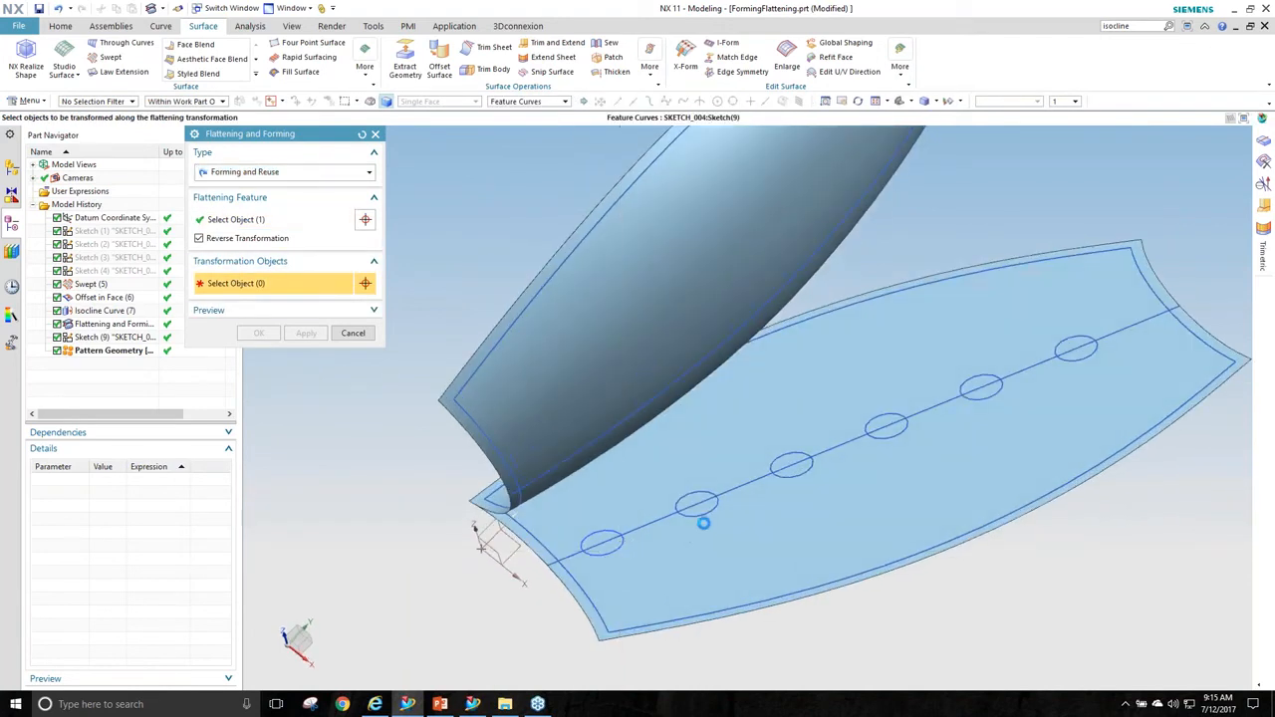
click(703, 515)
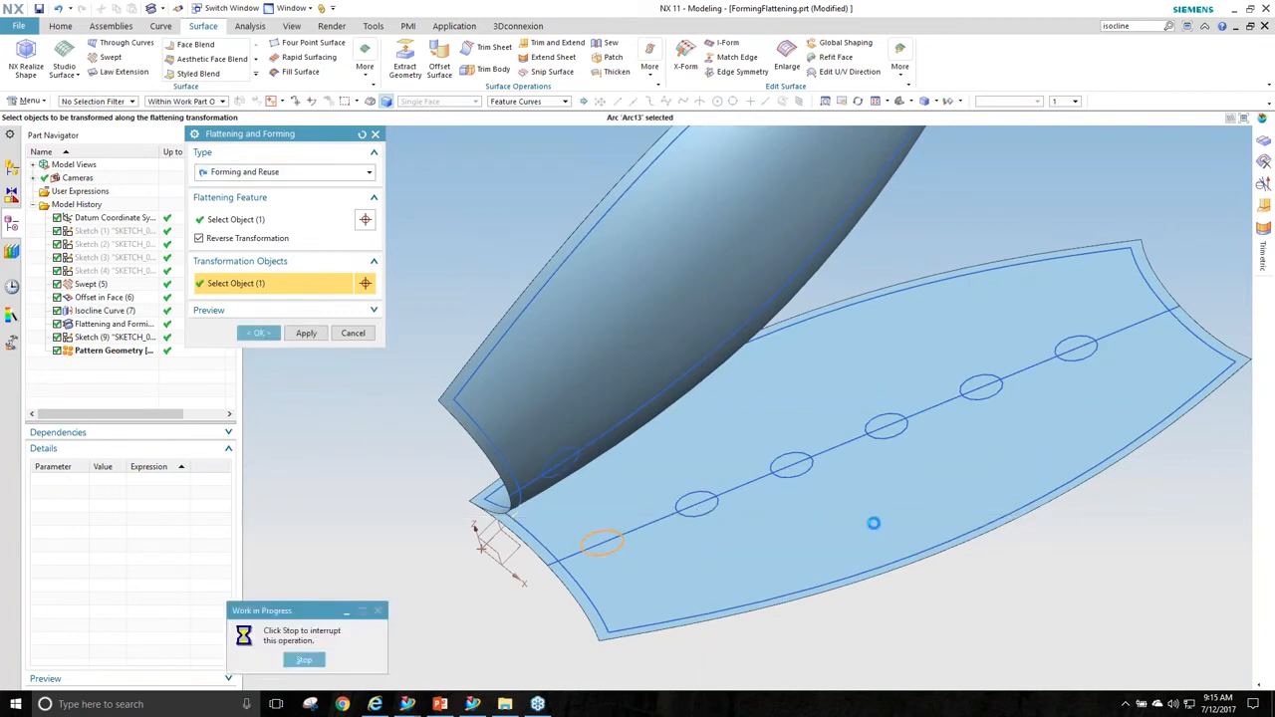
middle_drag(1030, 408, 994, 248)
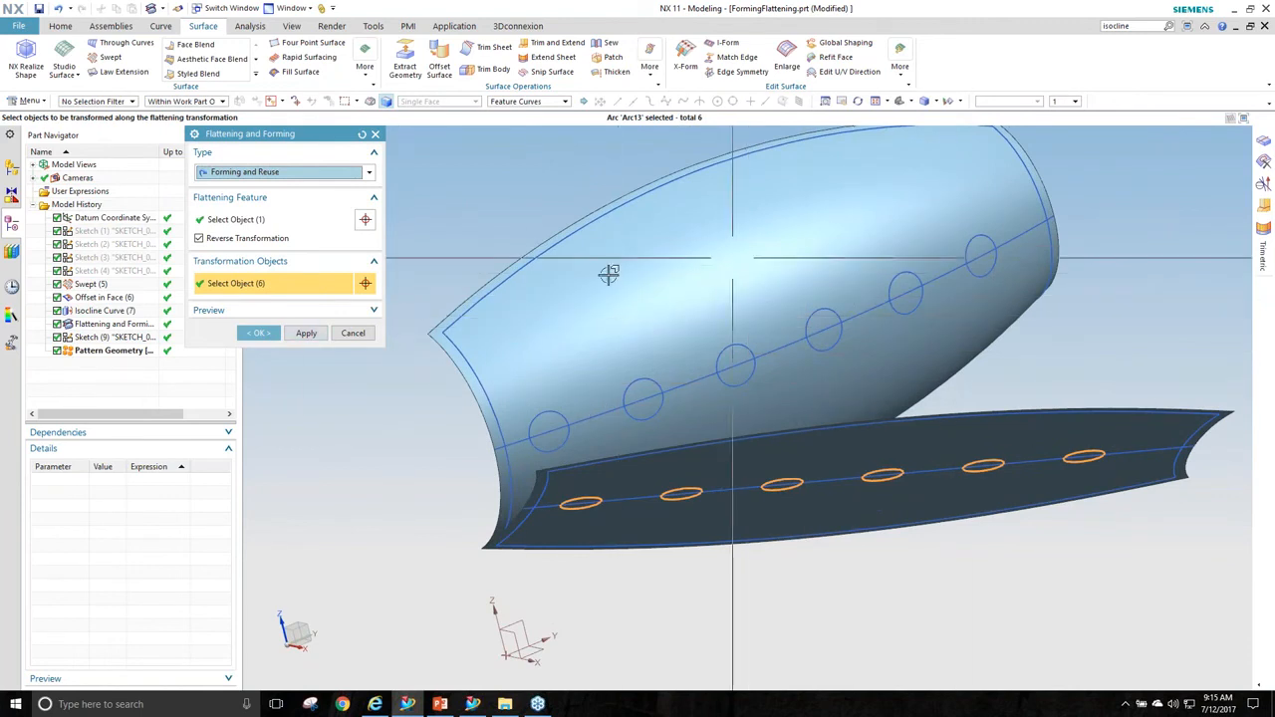
click(258, 335)
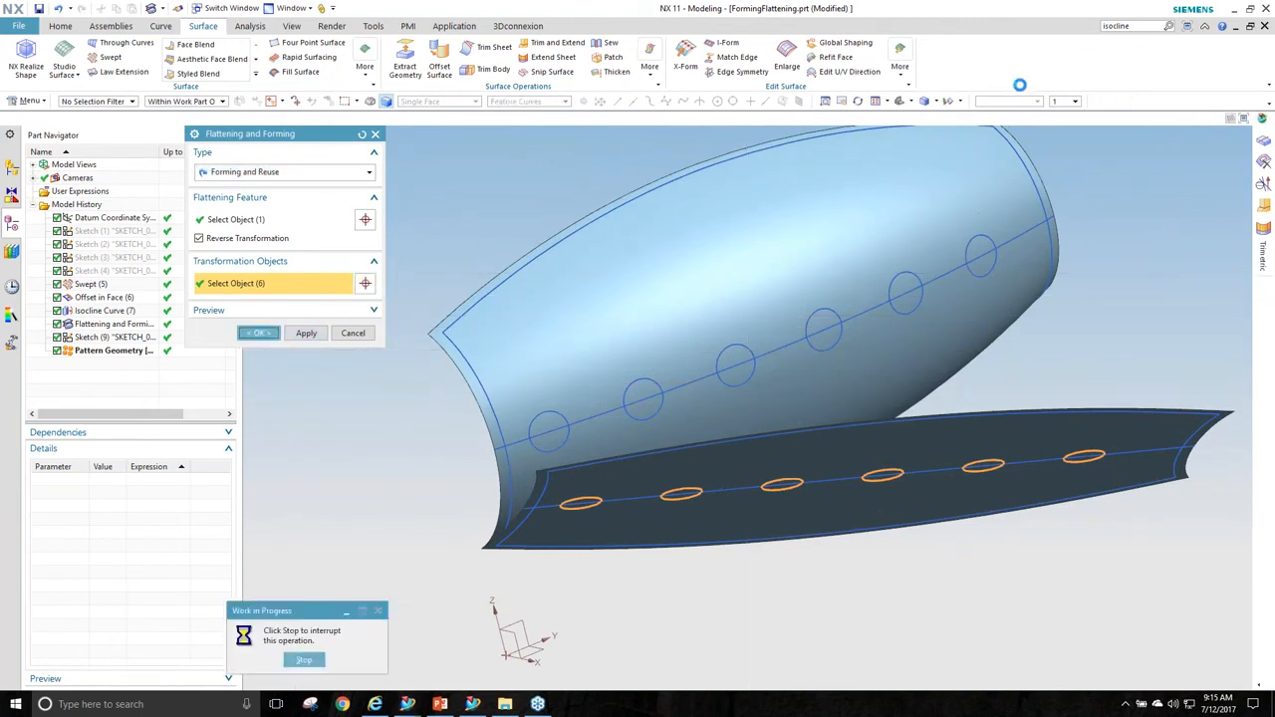
middle_drag(866, 279, 873, 316)
middle_drag(584, 370, 721, 397)
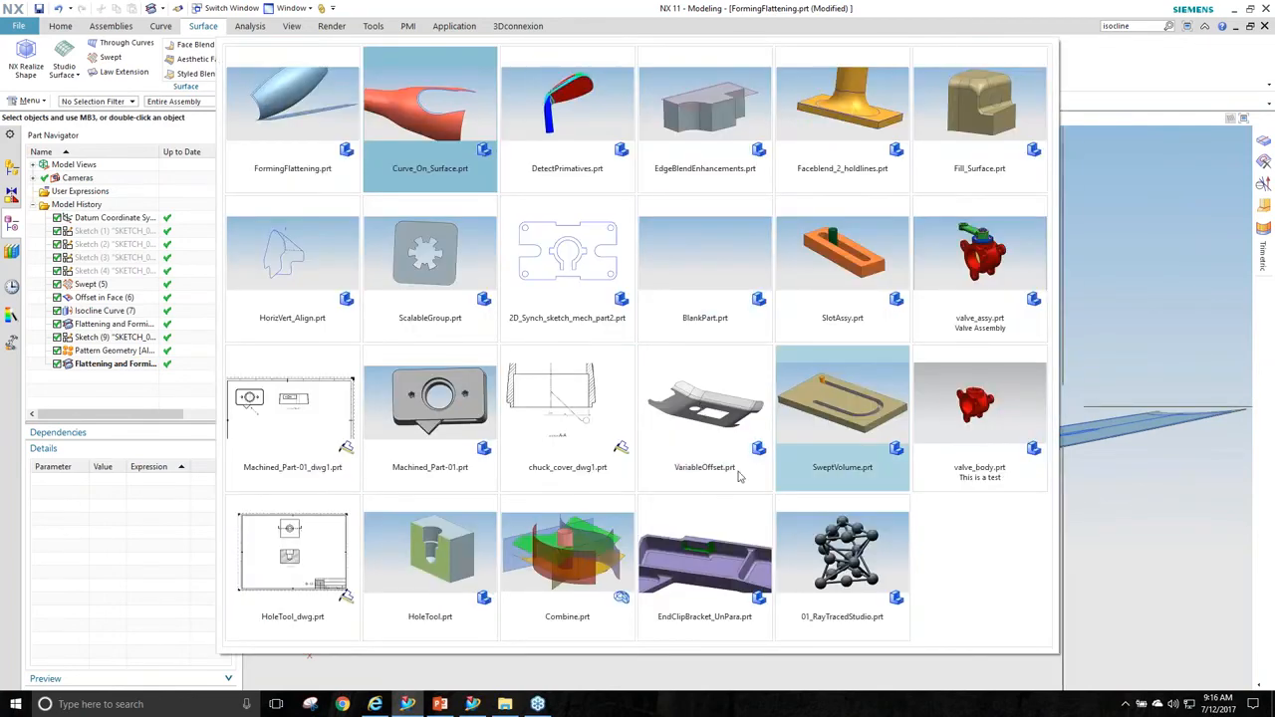
Switch to the Combine.prt part, look up "combine" in the Command Finder and start the Combine command.
click(568, 558)
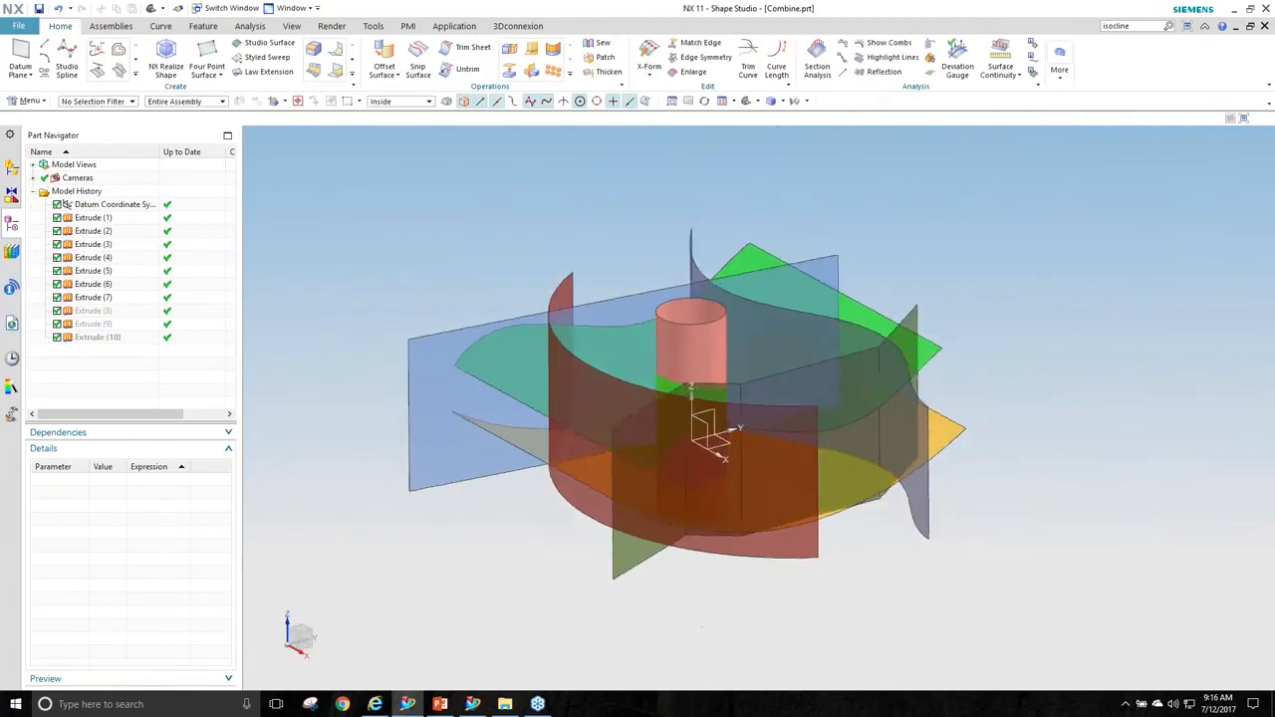
click(1135, 25)
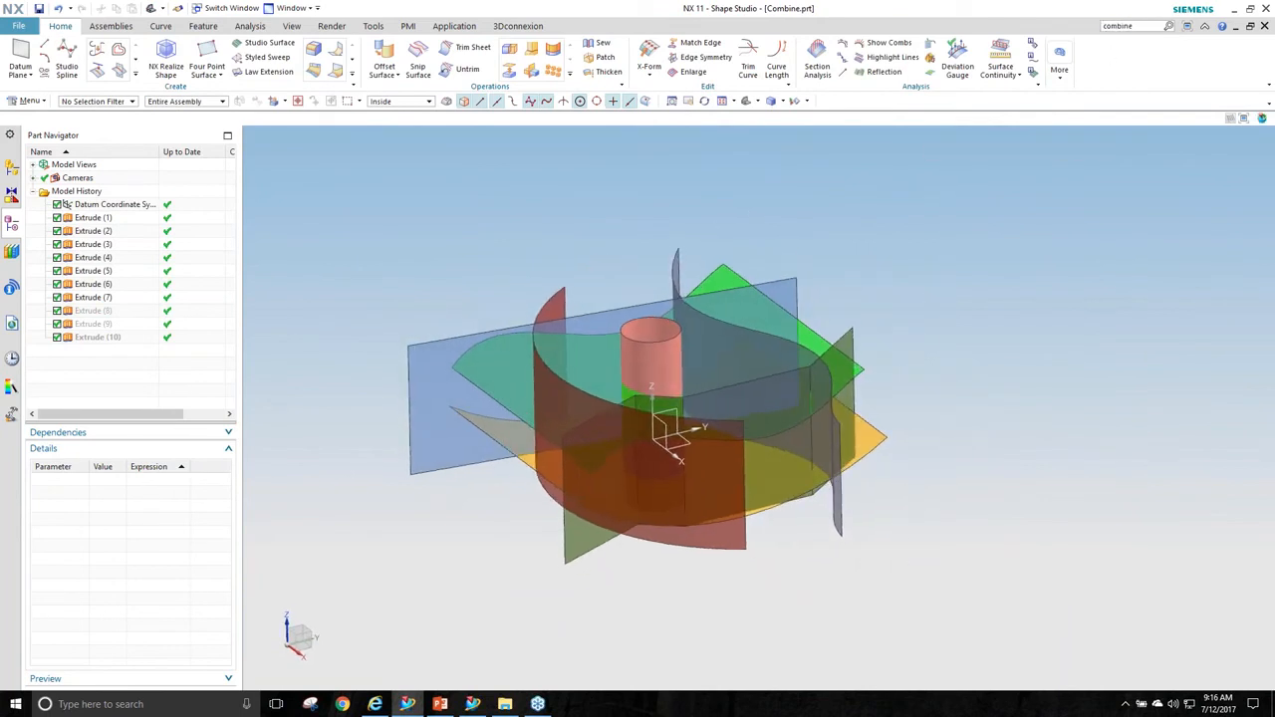
key(Return)
click(996, 197)
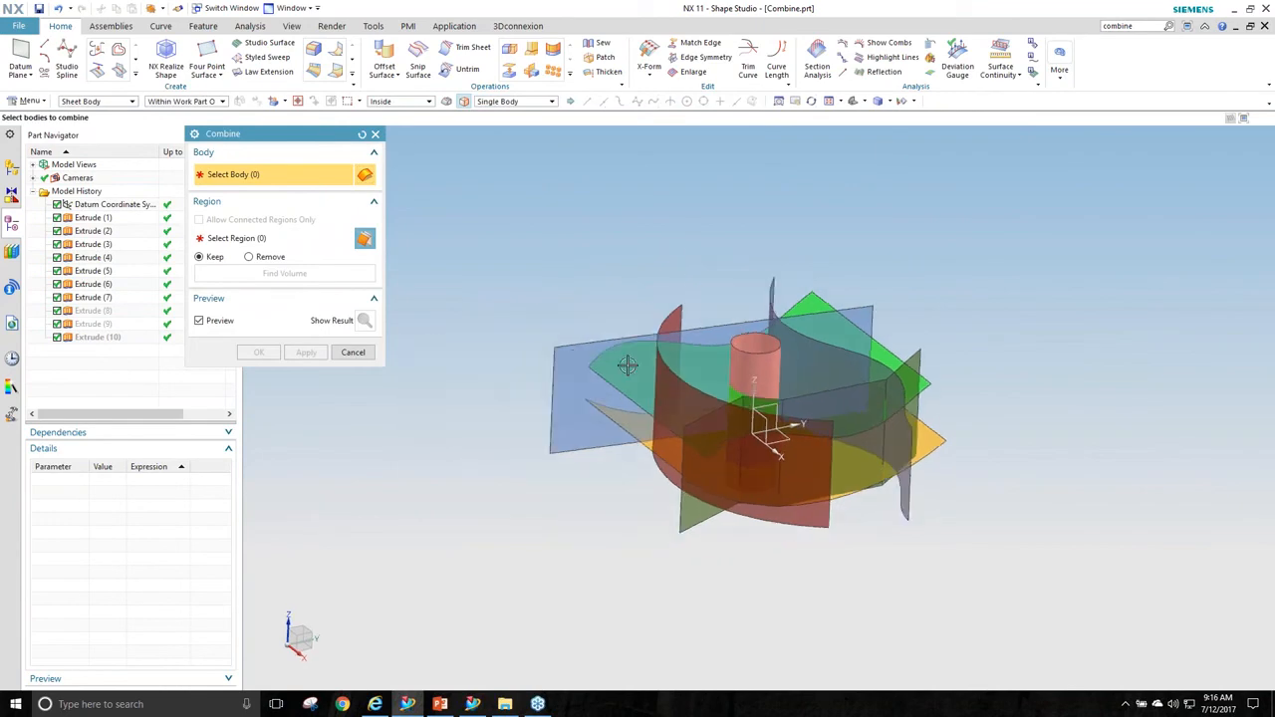
drag(528, 244, 1095, 606)
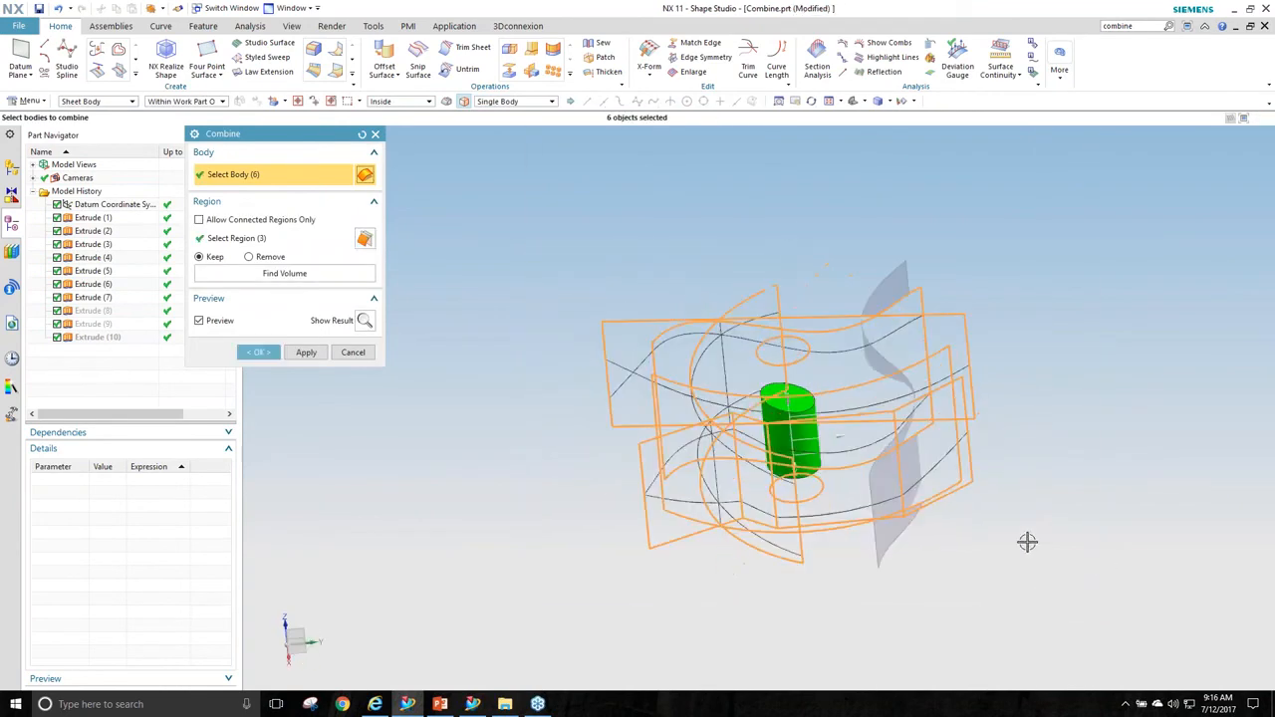
click(951, 313)
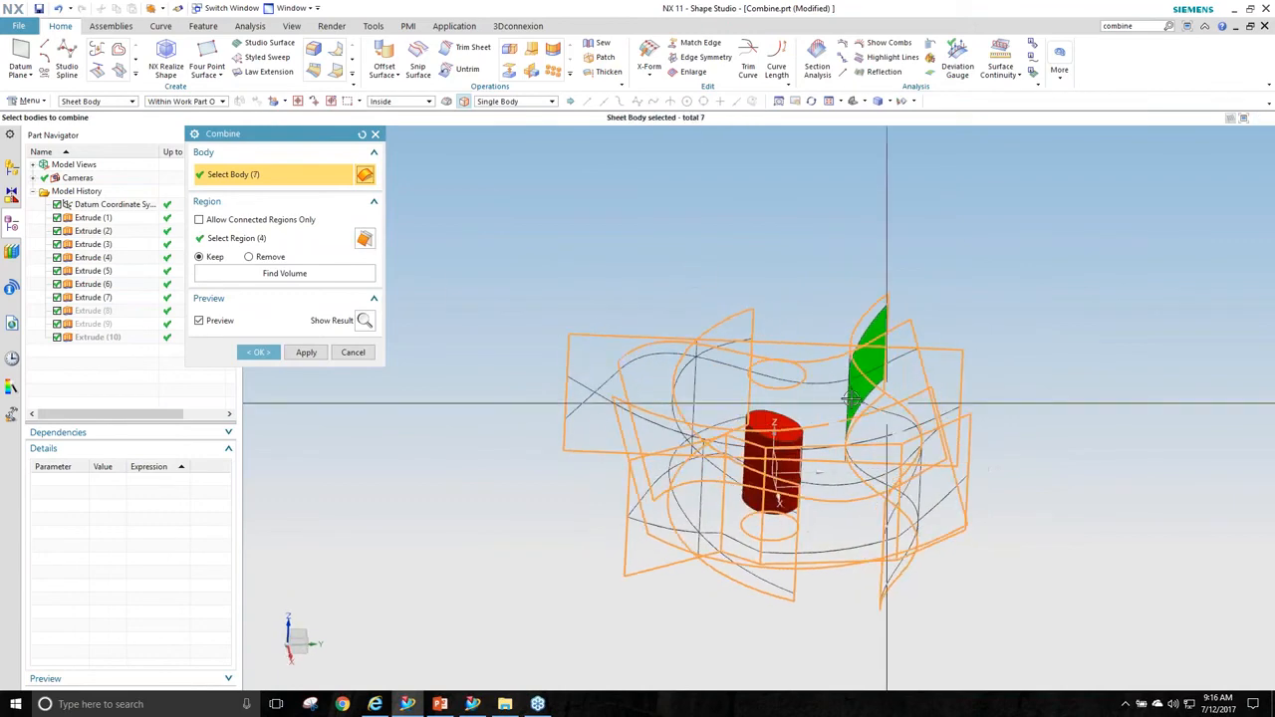
click(354, 353)
Combine the intersecting sheet bodies, leaving out the cylinder, into one closed body and undo the result.
key(Return)
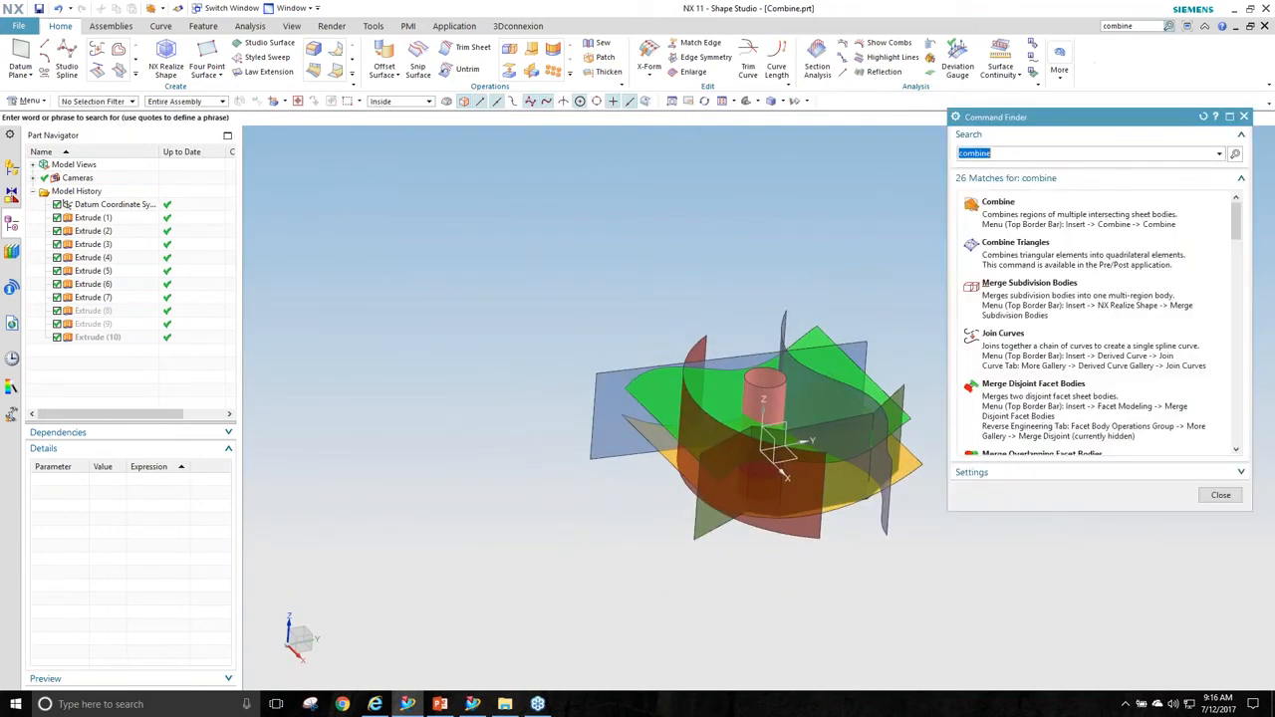
click(998, 204)
click(1243, 117)
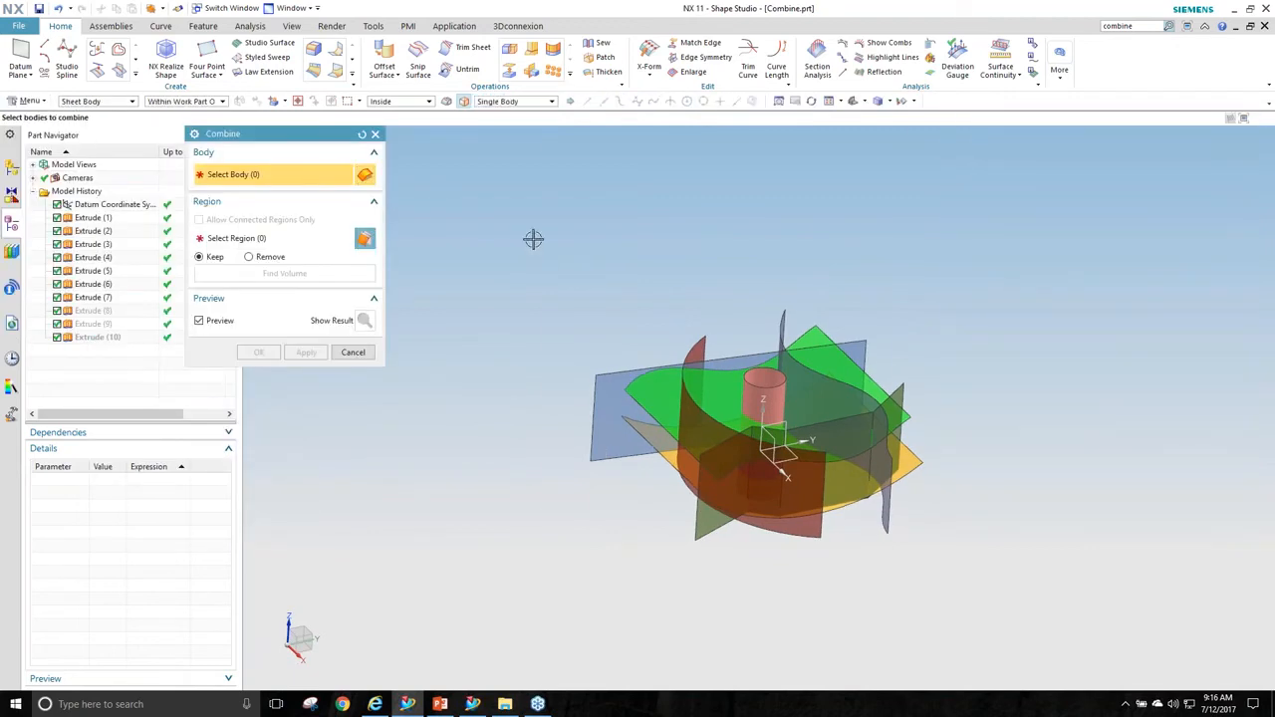
drag(962, 585, 939, 575)
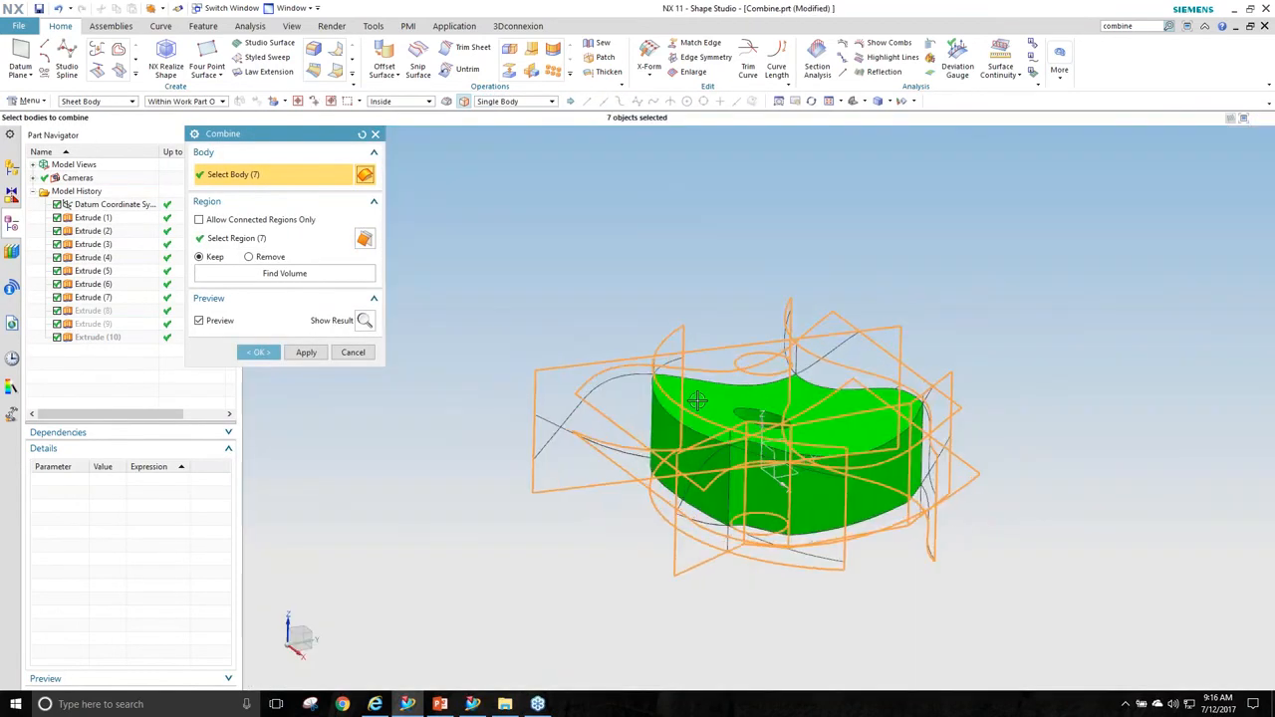
middle_drag(678, 498, 787, 344)
click(787, 343)
middle_drag(521, 342, 767, 429)
click(258, 352)
middle_drag(347, 529, 1120, 685)
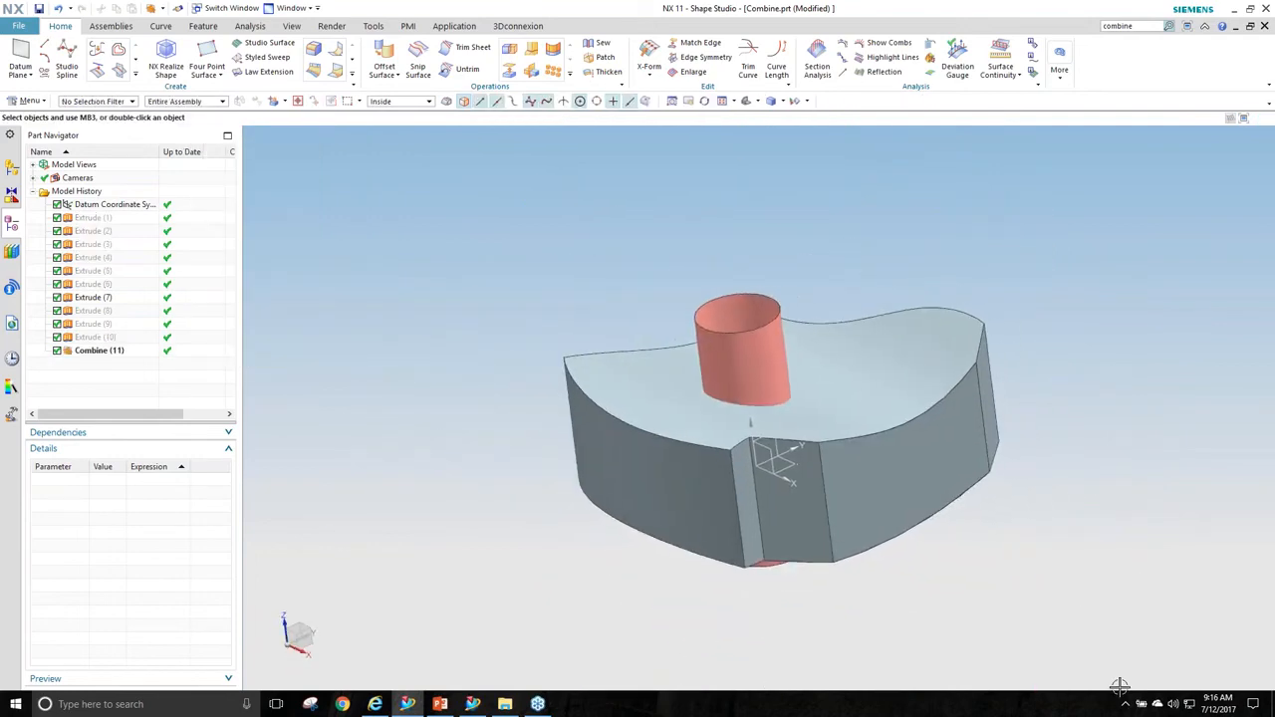
key(ctrl+z)
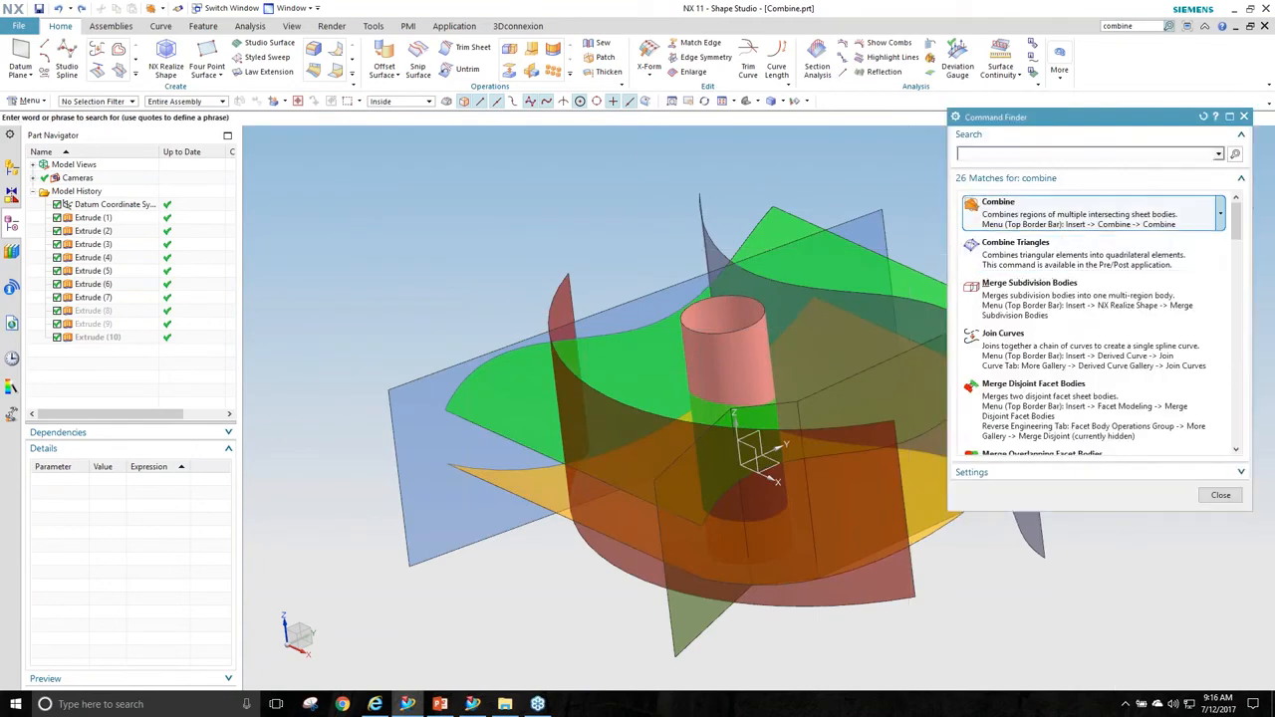
click(997, 203)
click(1246, 117)
middle_drag(428, 204, 389, 221)
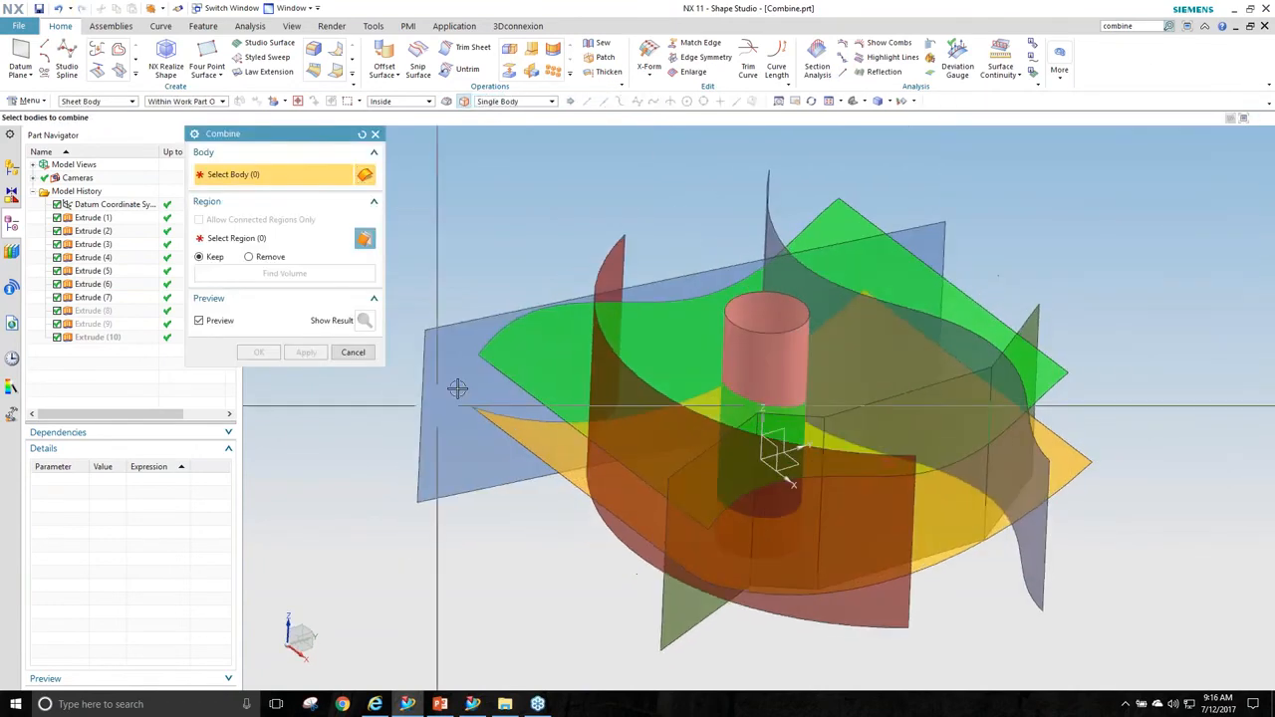
click(450, 410)
click(544, 407)
click(531, 452)
click(681, 608)
middle_drag(875, 580, 811, 528)
click(856, 538)
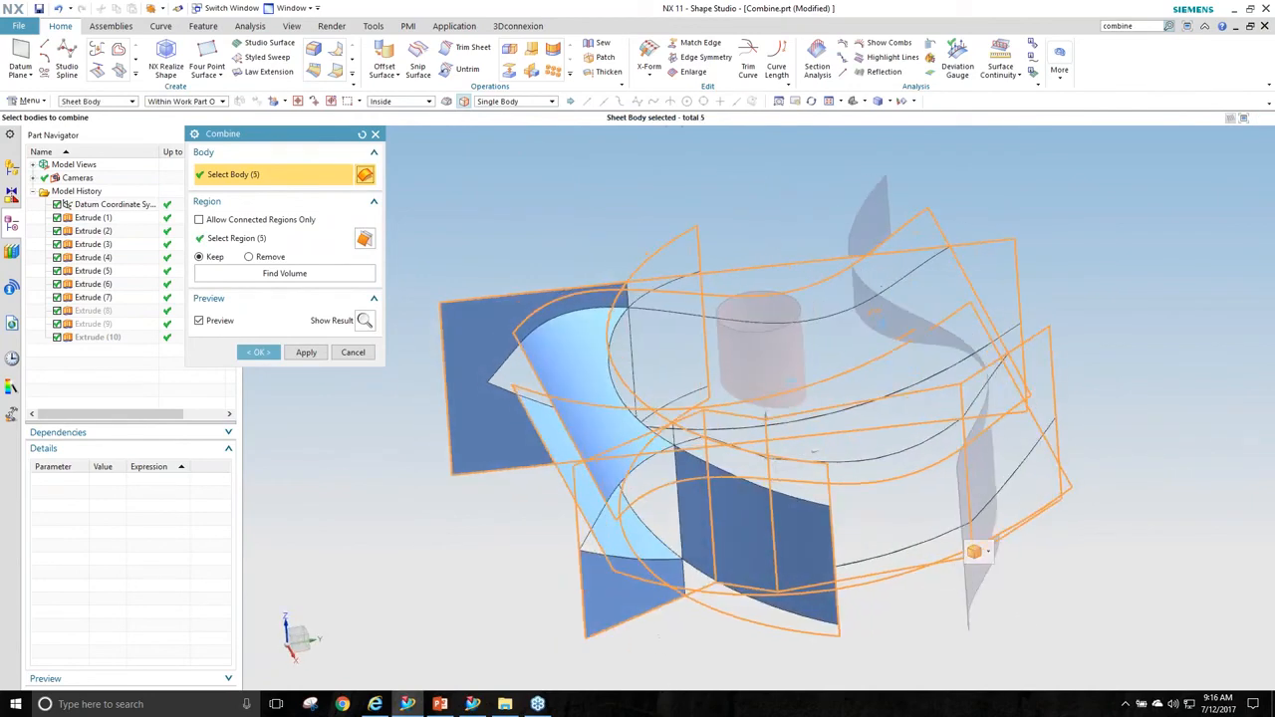
middle_drag(1049, 534, 938, 434)
click(811, 377)
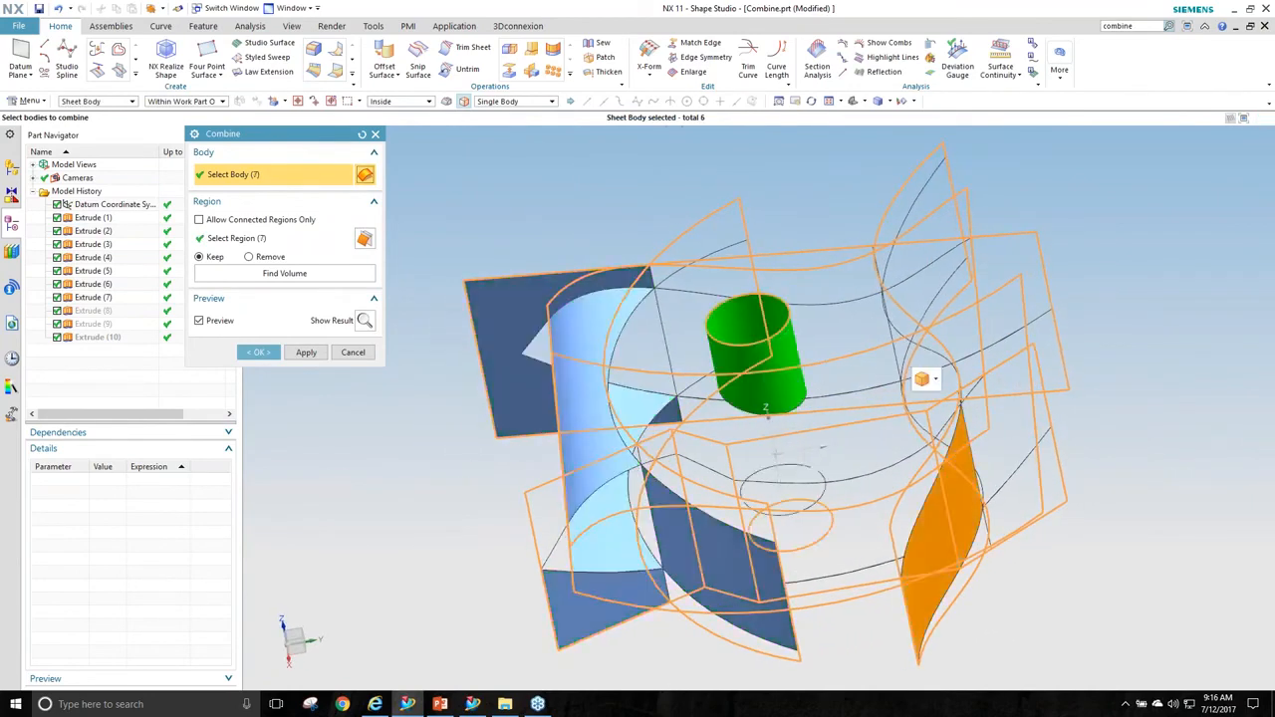
middle_drag(759, 299, 794, 323)
middle_drag(705, 304, 324, 258)
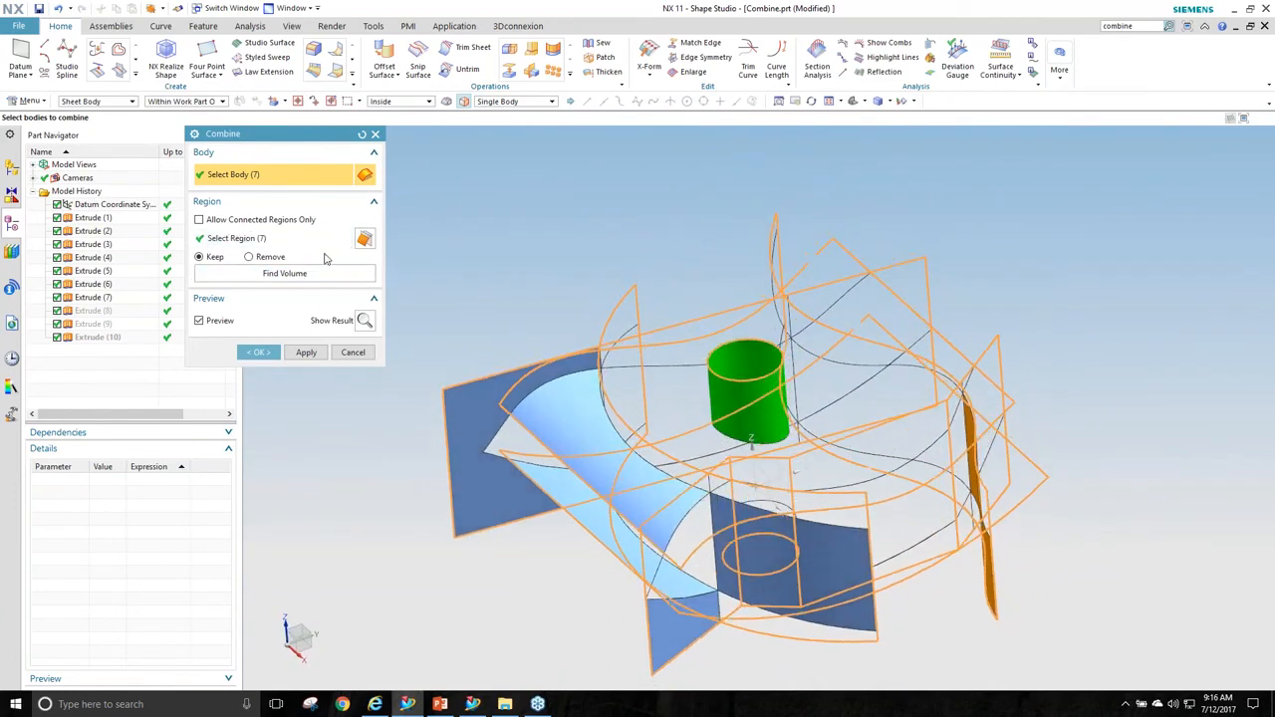
click(352, 352)
Show the hidden Extrude (8), (9) and (10) sheet bodies.
right_click(84, 312)
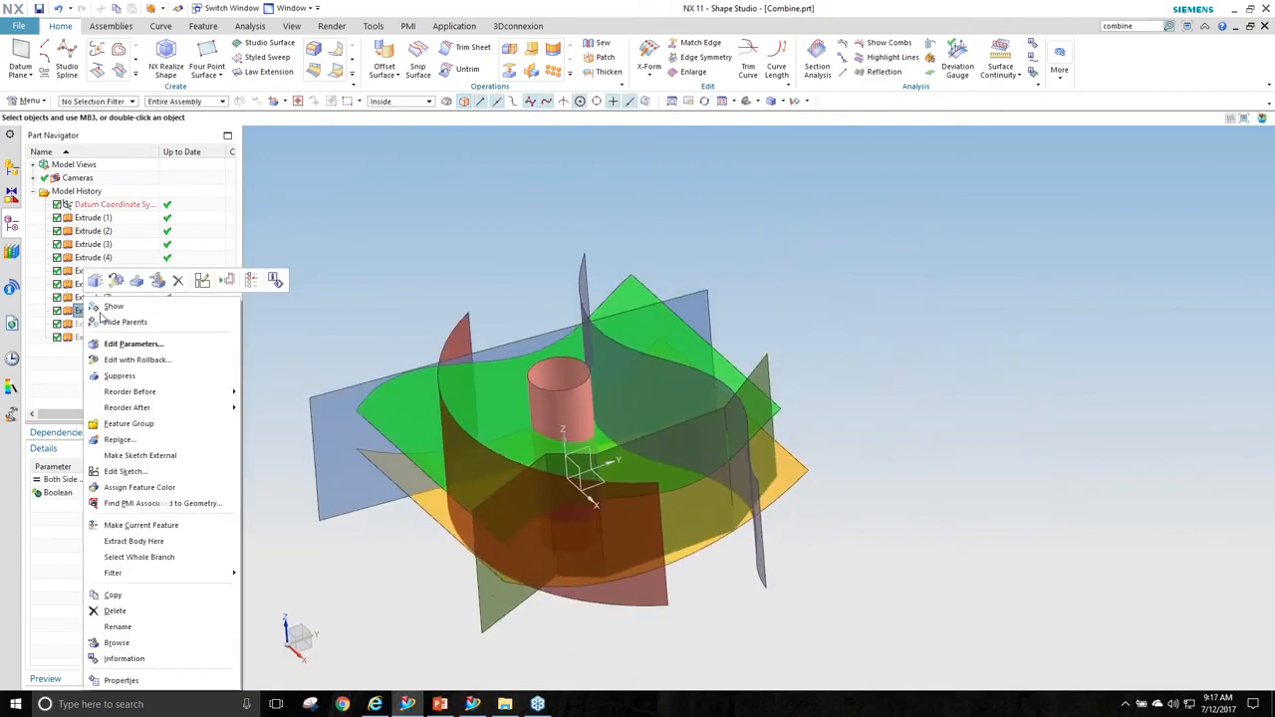
click(114, 308)
key(ctrl+shift+u)
middle_drag(1006, 439, 846, 200)
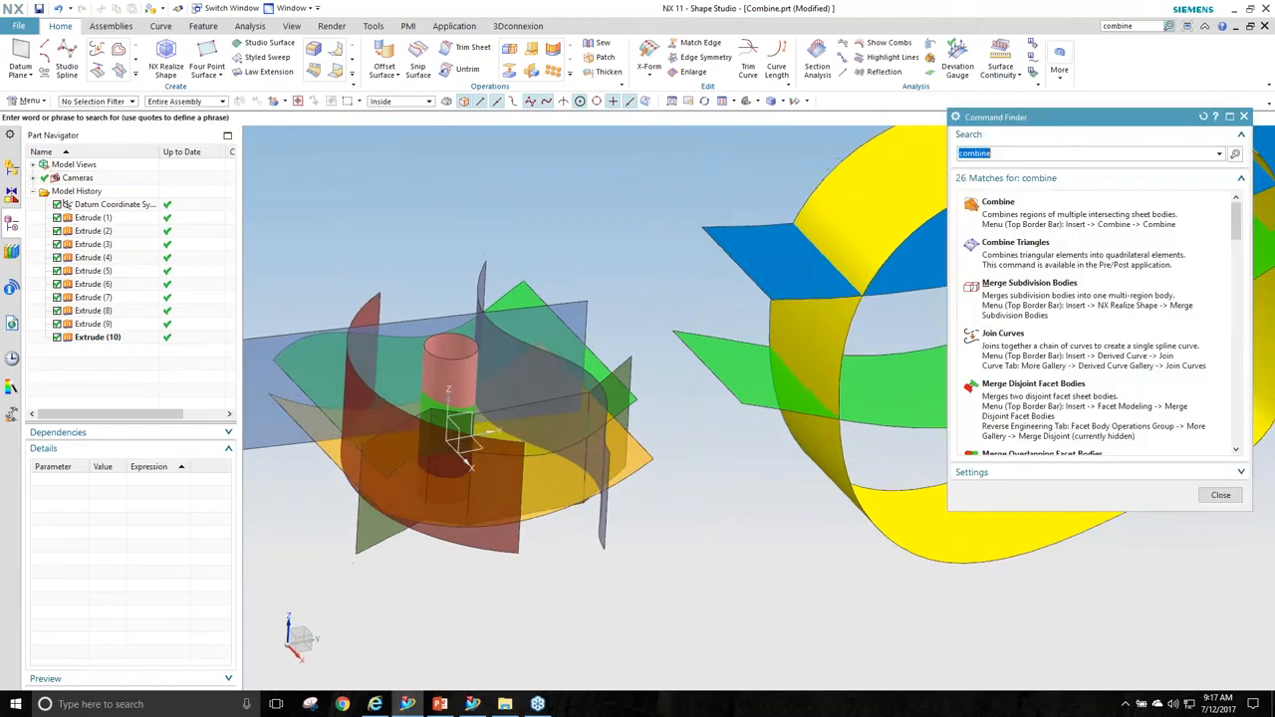
Start Combine and select the yellow ring, the blue sheet and the green sheet as the bodies to combine.
click(997, 201)
click(1244, 118)
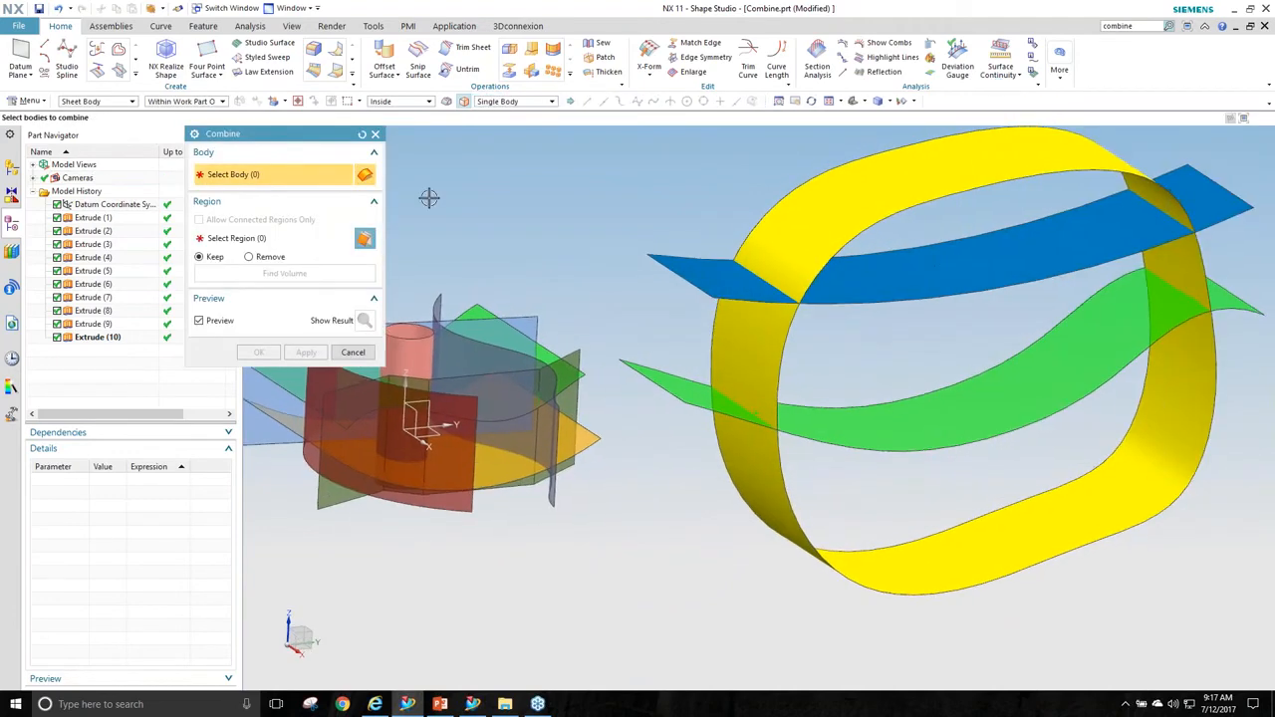
click(839, 227)
click(842, 293)
click(867, 420)
middle_drag(1097, 279, 1102, 229)
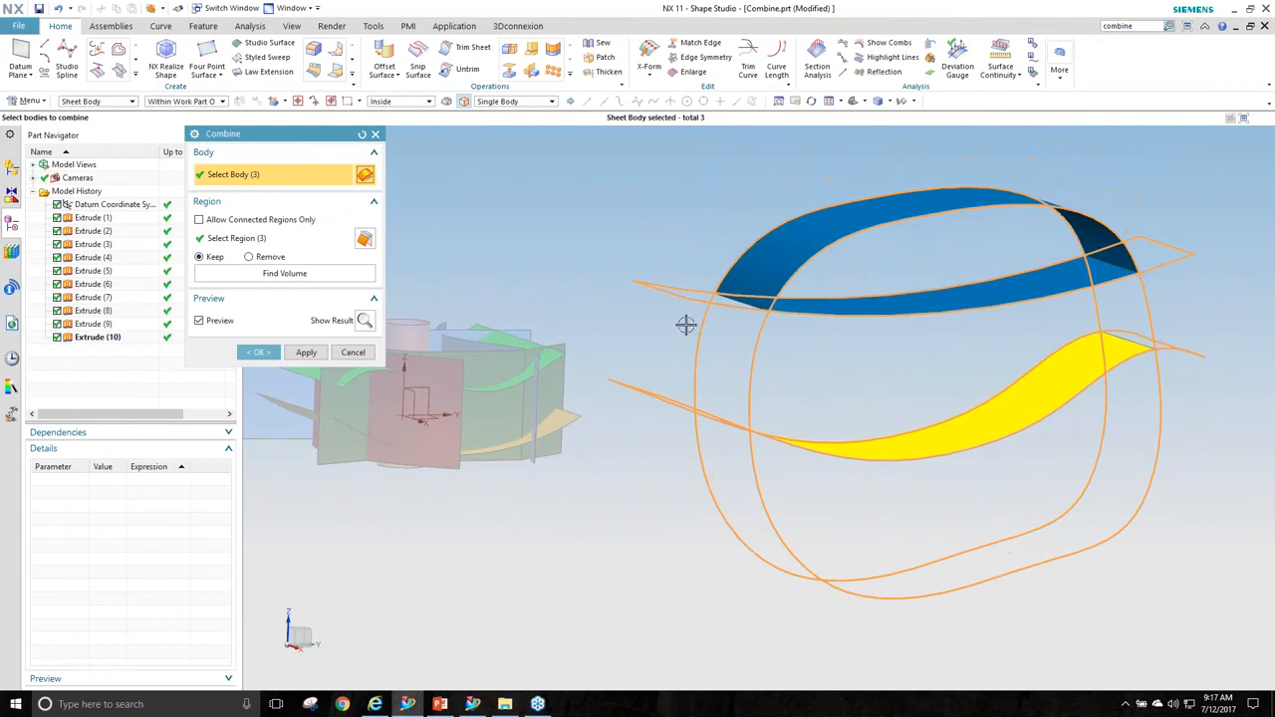
Exclude the ring region above the blue sheet and keep the two ring segments between the blue and green sheets.
click(236, 238)
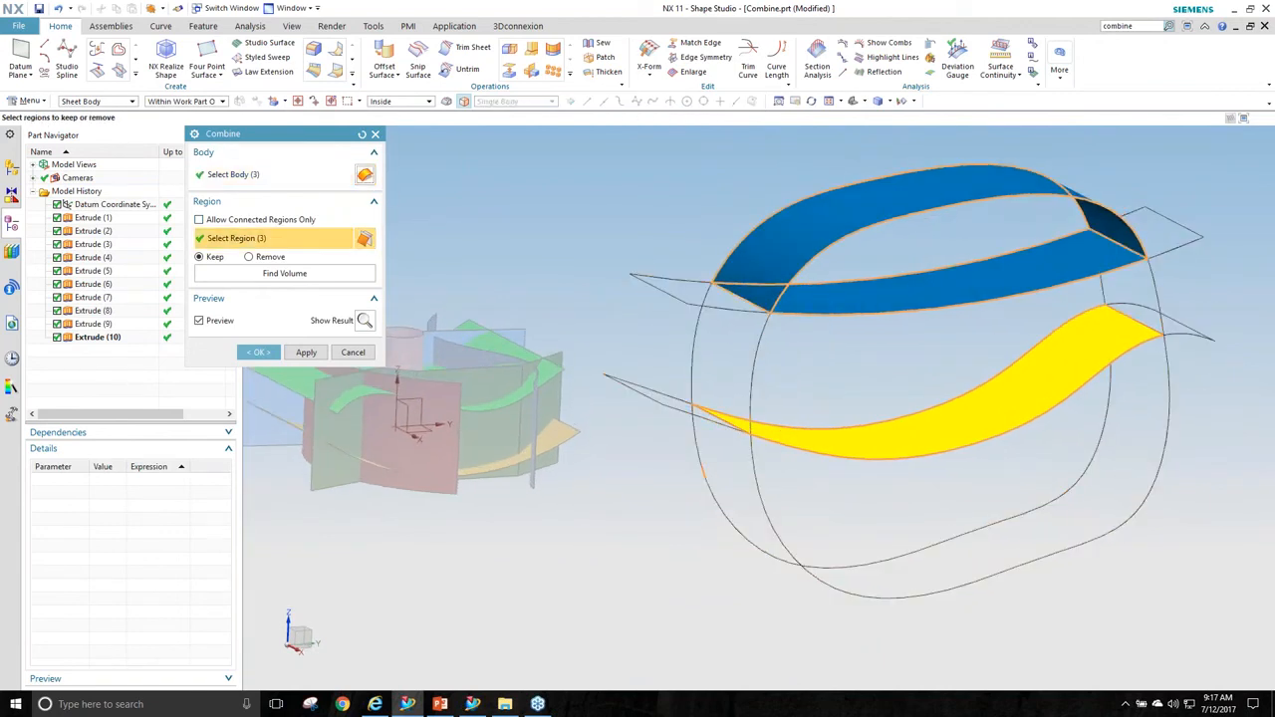
shift+click(819, 223)
click(732, 355)
click(1126, 299)
Deselect the two ring segments between the sheets and keep the ring regions above the blue sheet and below the green sheet.
mouse_move(1050, 365)
middle_down()
mouse_move(726, 344)
mouse_move(1030, 350)
mouse_move(1010, 315)
mouse_move(1029, 350)
mouse_move(1053, 345)
mouse_move(1040, 348)
middle_up()
middle_drag(661, 379, 717, 347)
shift+click(717, 347)
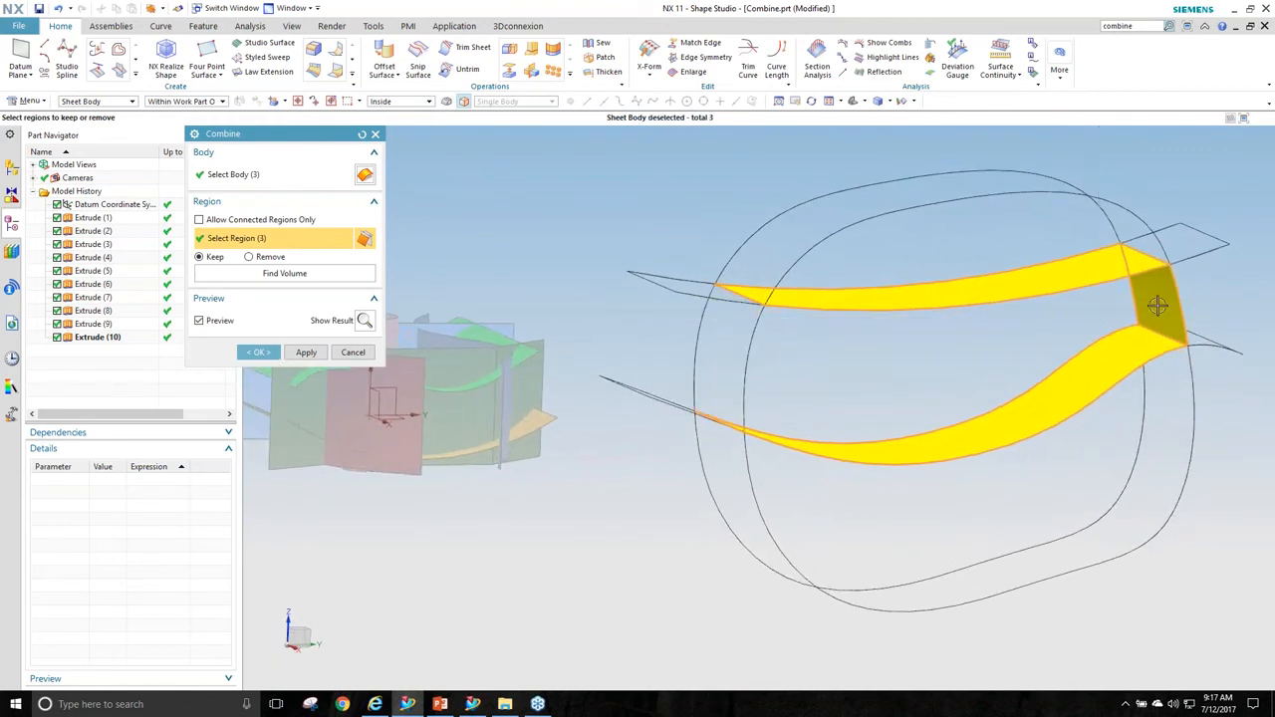
shift+click(1158, 304)
click(901, 195)
click(739, 543)
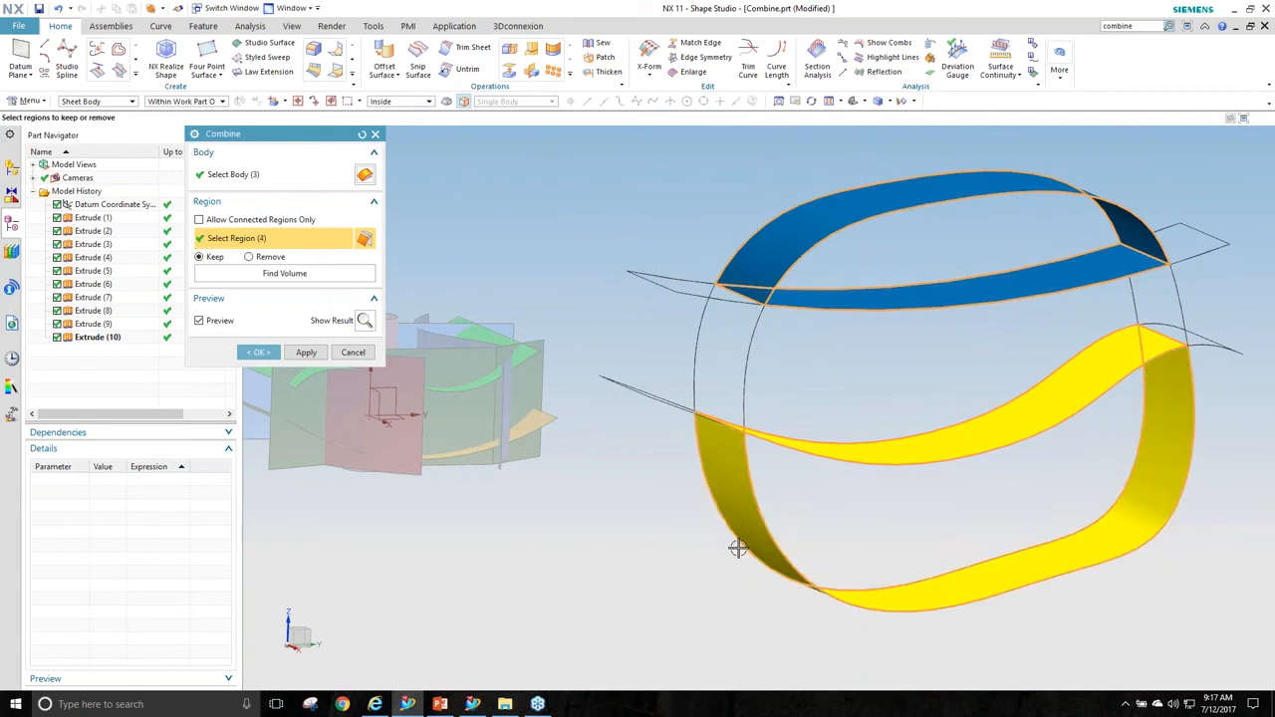
Create the combined sheet body from the ring regions kept above the blue sheet and below the green sheet.
click(278, 356)
middle_drag(747, 646, 696, 475)
middle_drag(986, 251, 1062, 170)
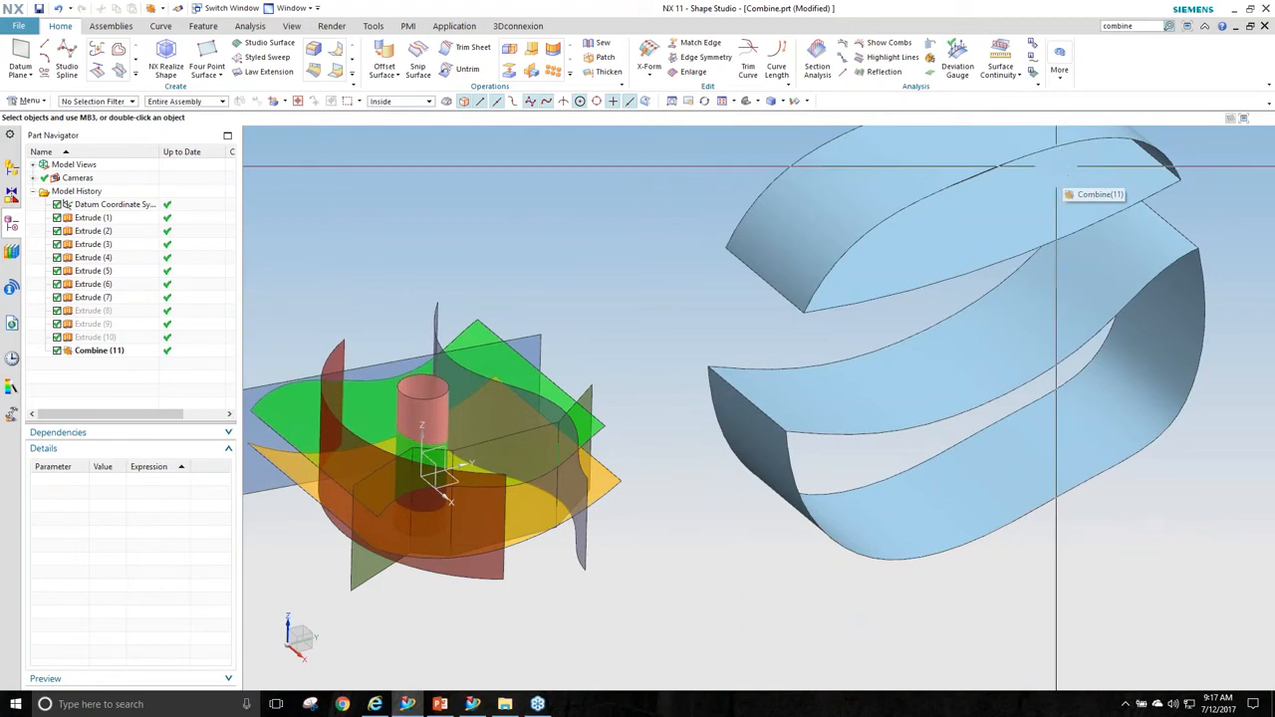
Switch to the EndClipBracket_UnPara part.
click(227, 8)
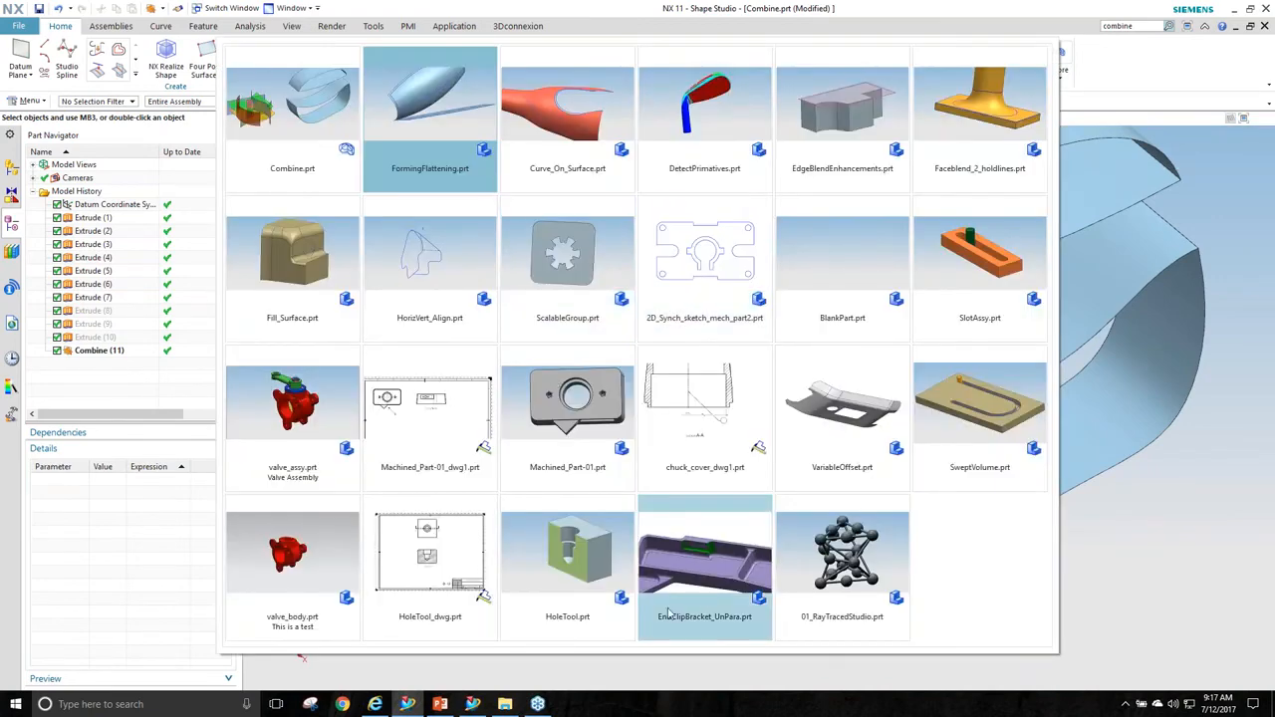
click(704, 589)
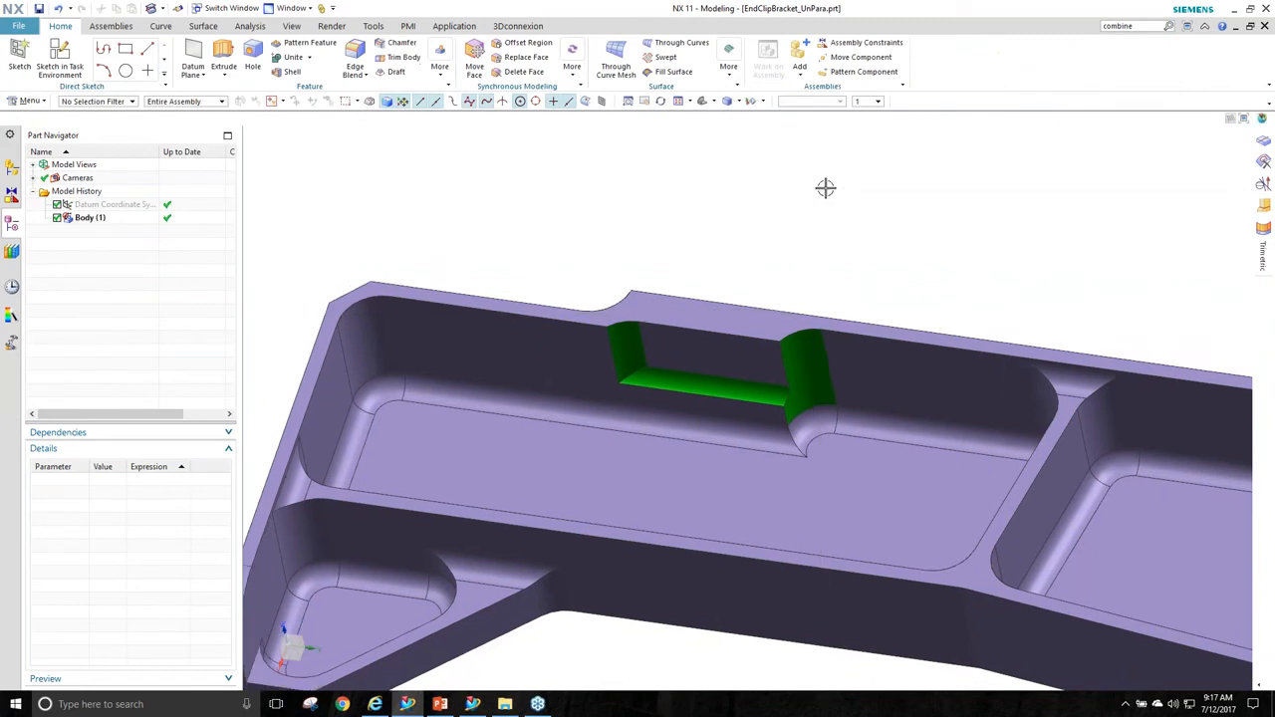
Try Delete Face with the Blend type on the curved green end face of the pocket cutout, deleting it as a notch.
click(518, 72)
click(261, 174)
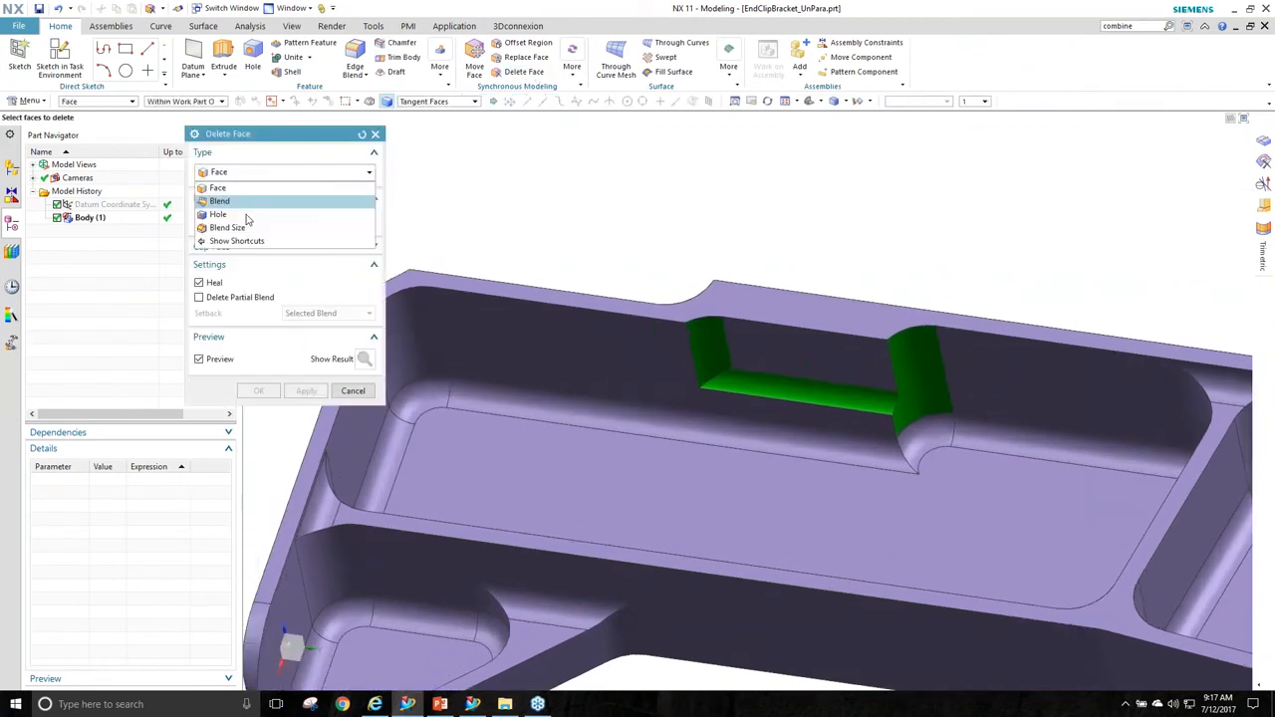
click(264, 202)
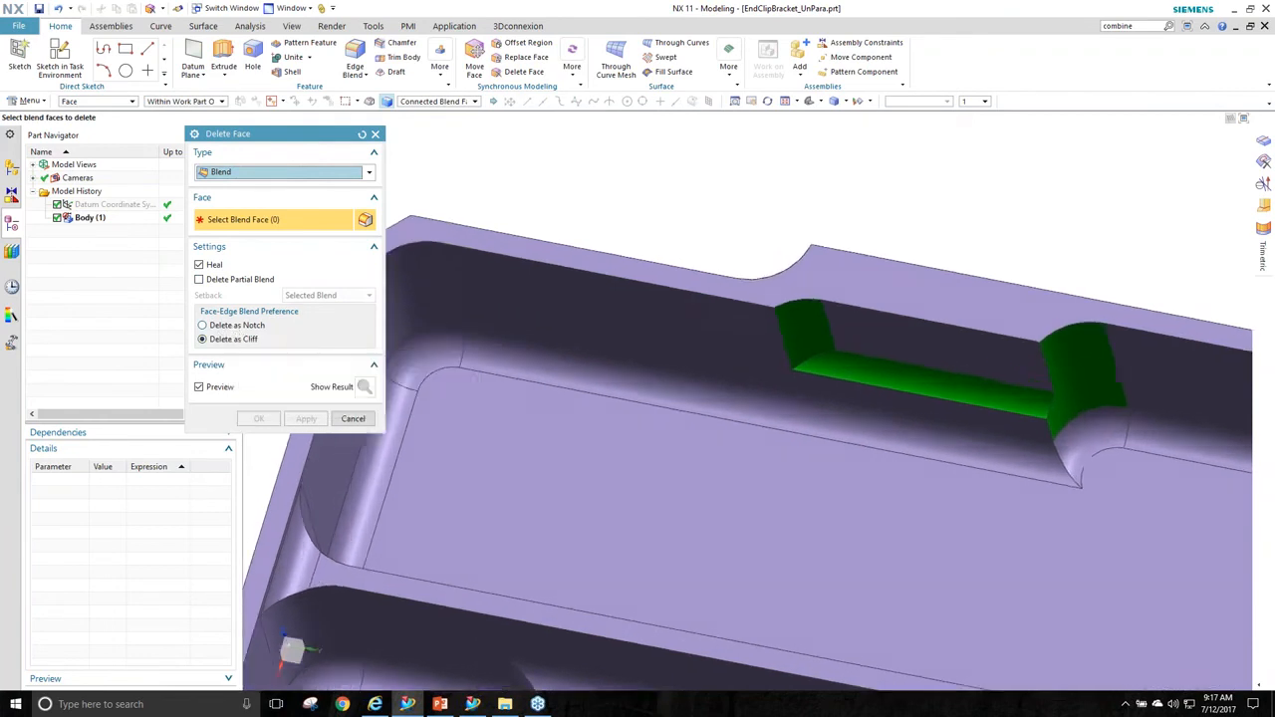
scroll(879, 491, up, 5)
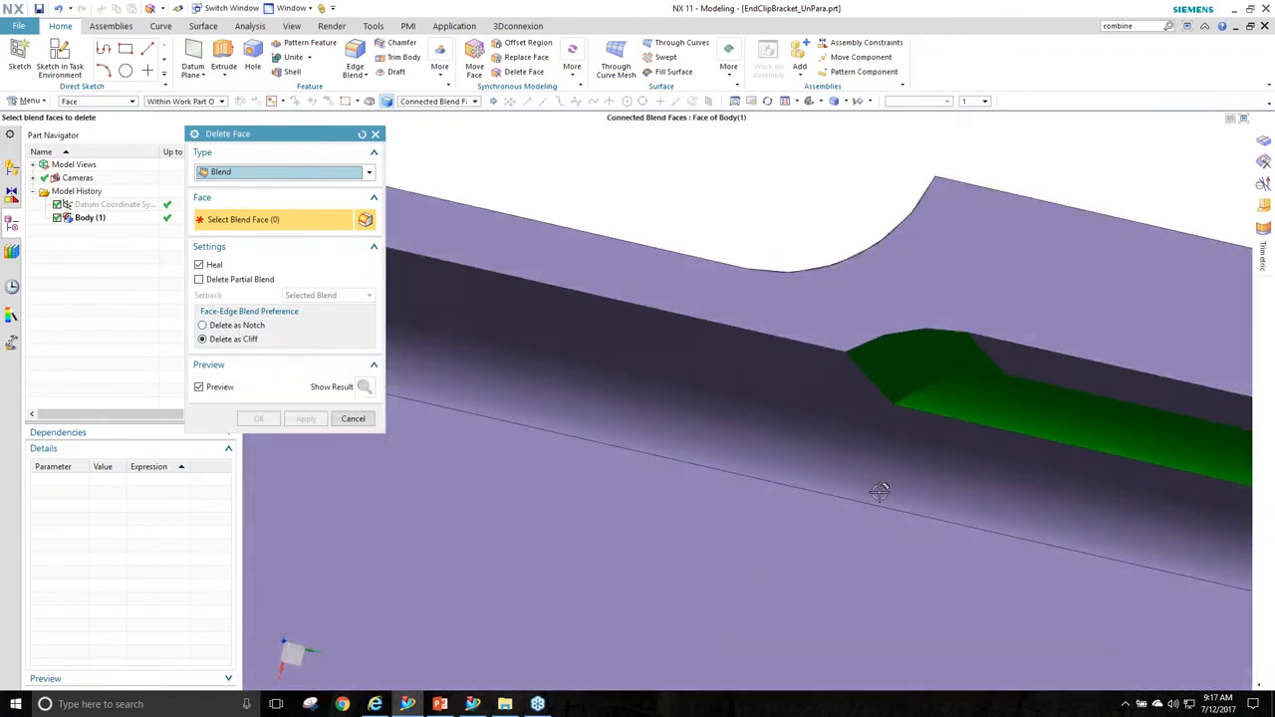
click(890, 355)
middle_drag(866, 423, 767, 393)
click(251, 327)
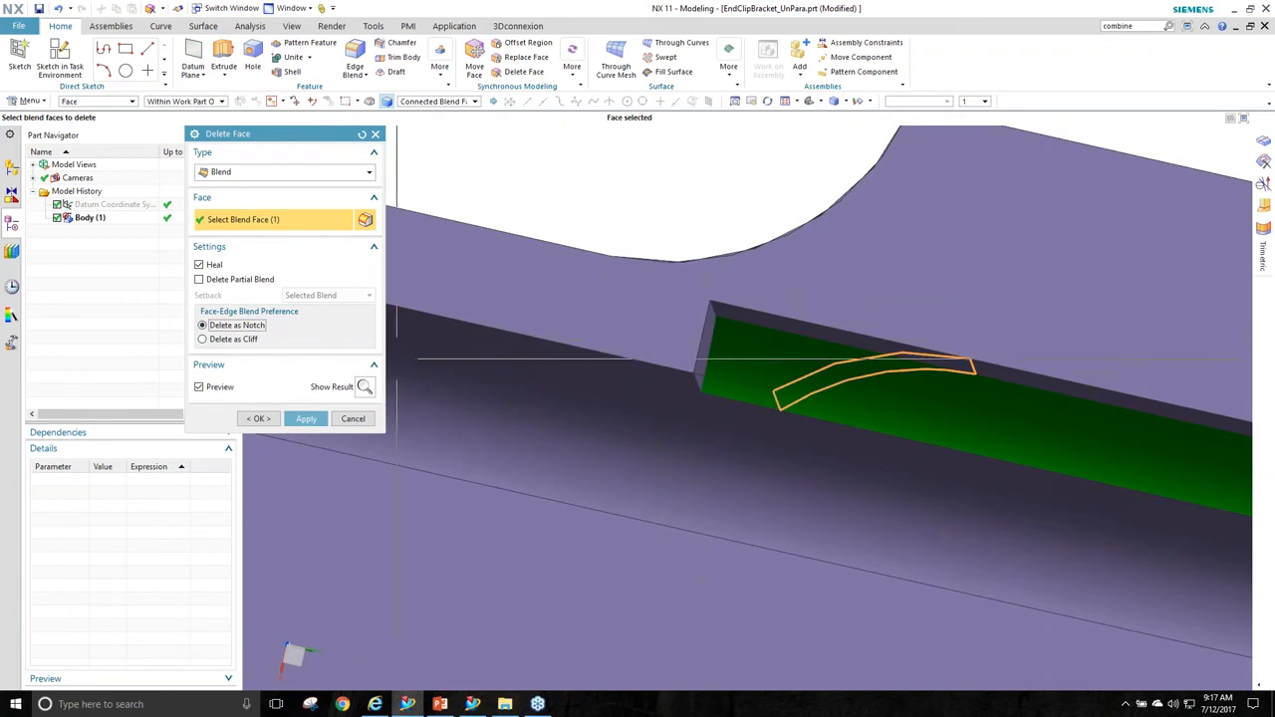
Preview the blend deletion as a cliff and again as a notch, and leave Delete Face without applying it.
click(236, 339)
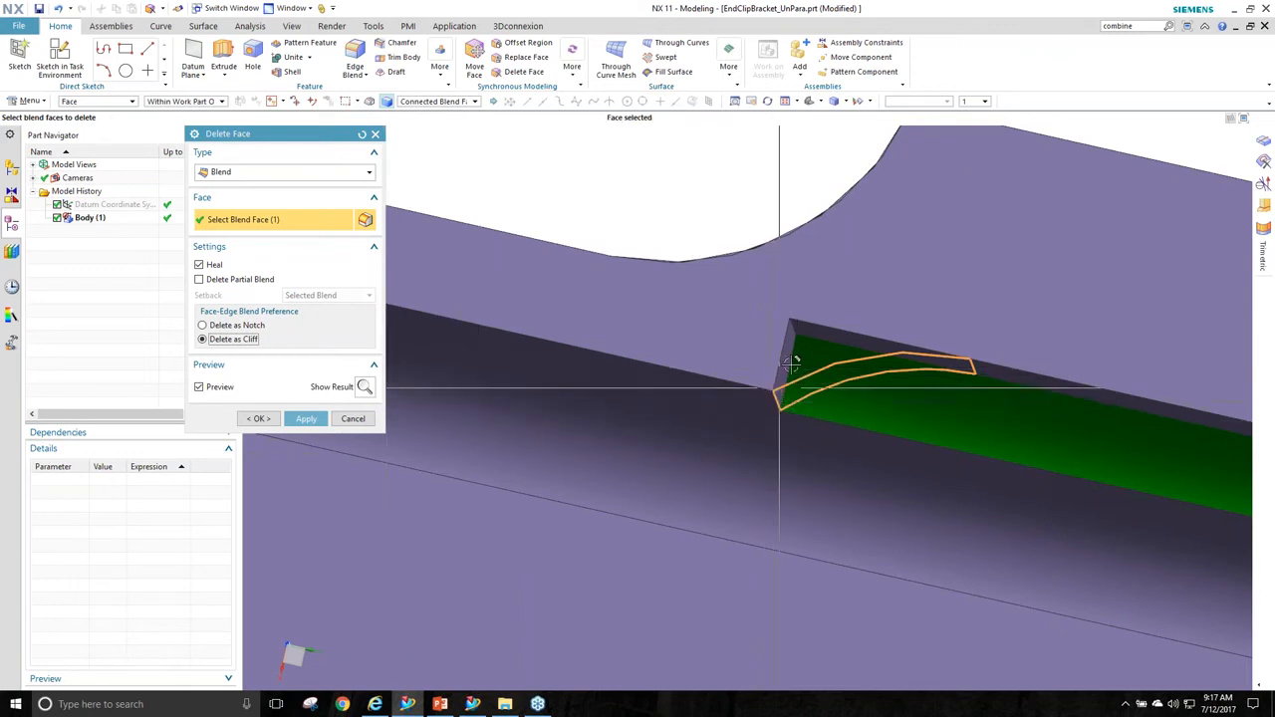
click(239, 326)
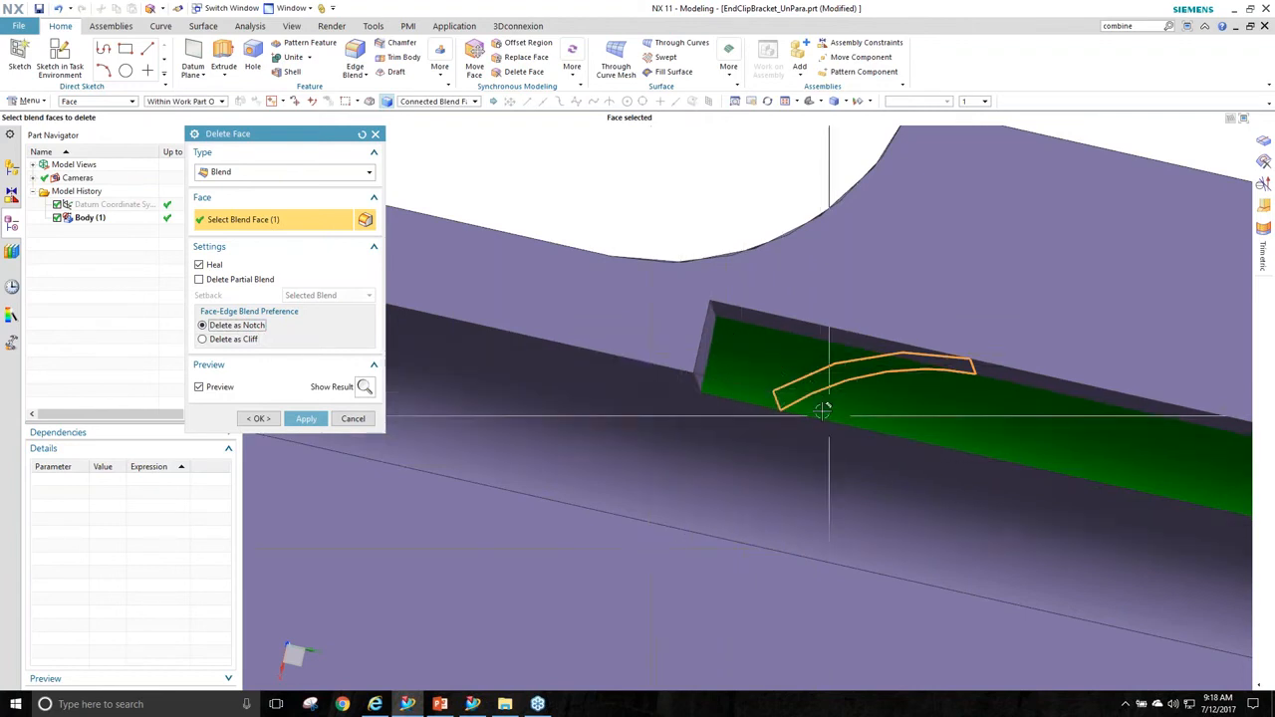
click(354, 420)
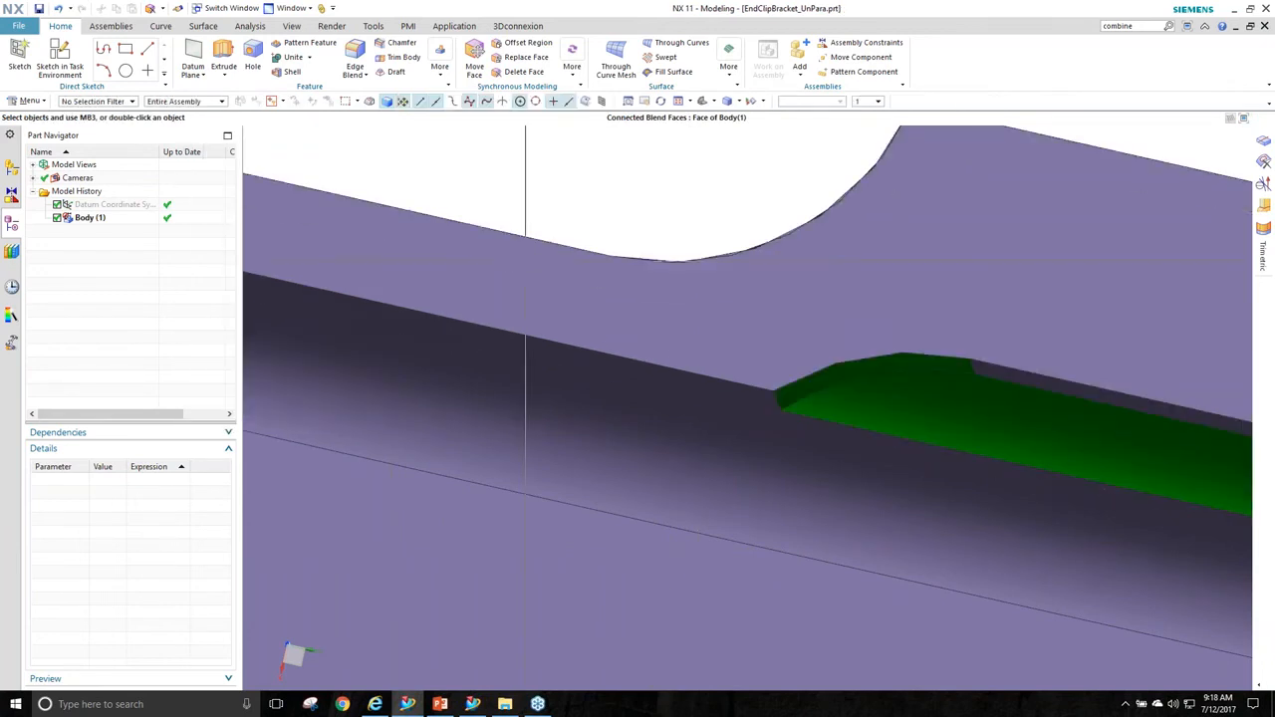
scroll(549, 246, down, 6)
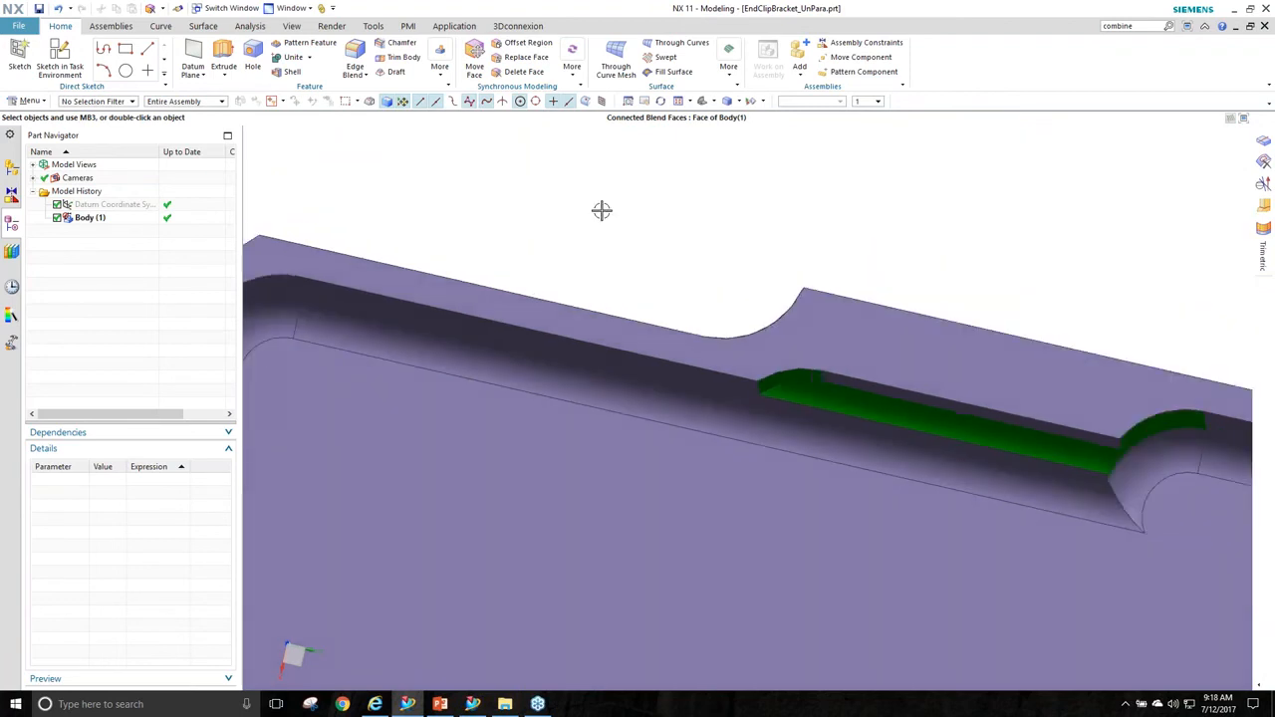
Switch to the SlotAssy assembly.
click(278, 10)
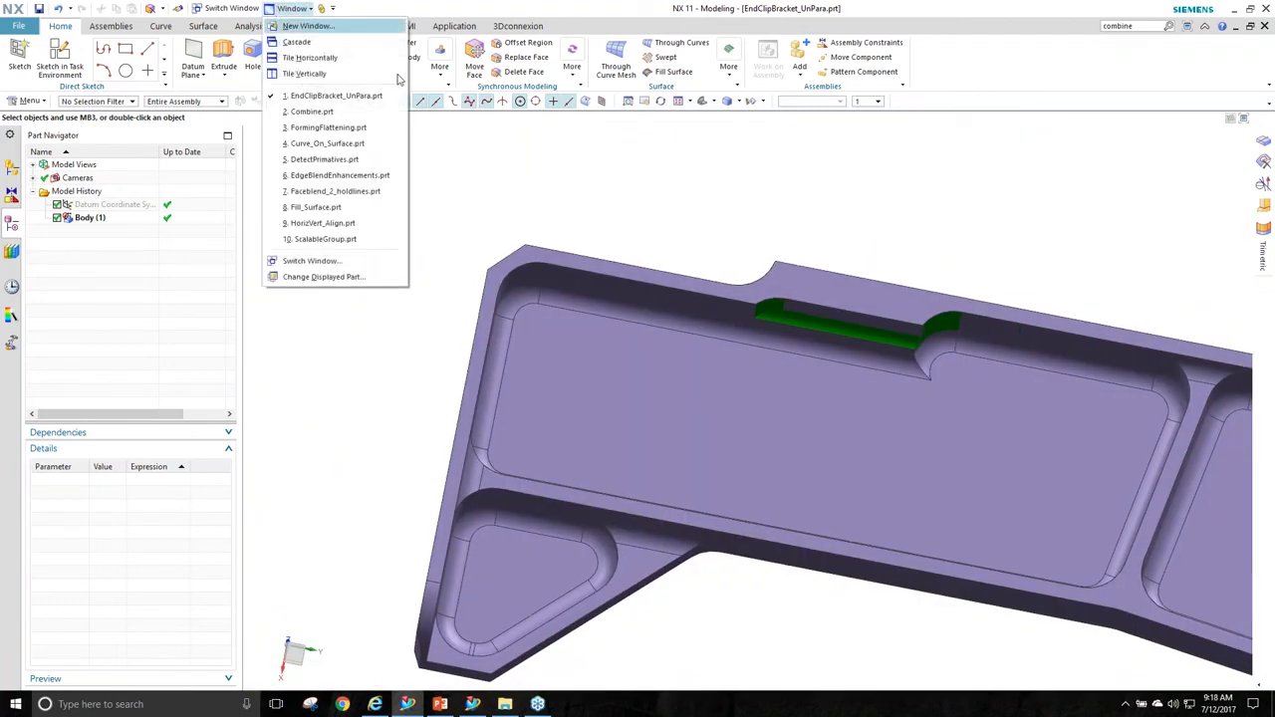
click(597, 192)
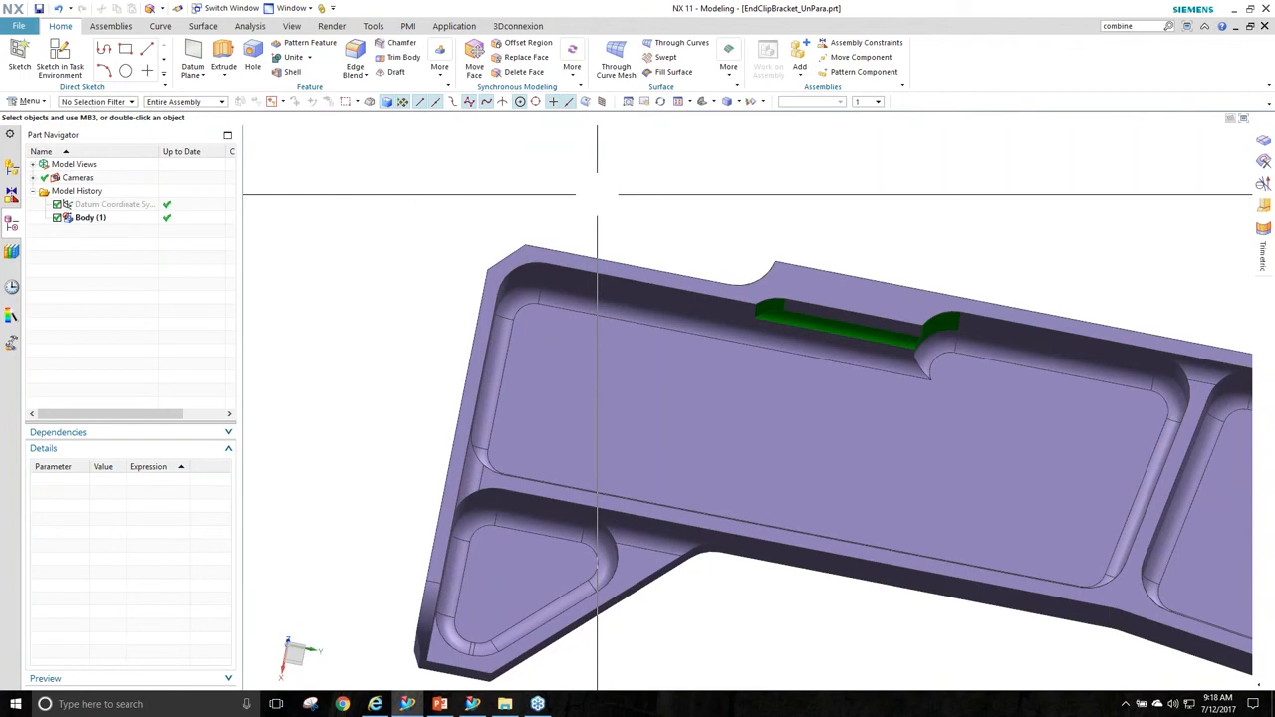
key(ctrl+Tab)
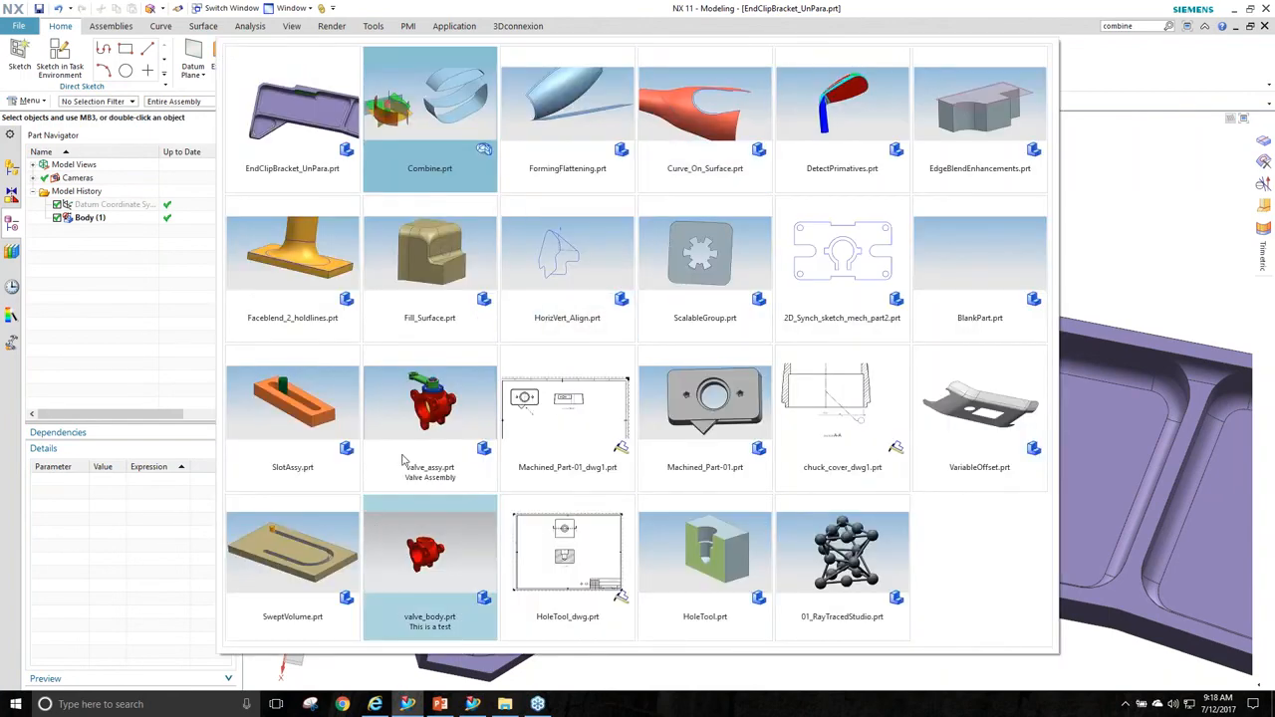
click(292, 404)
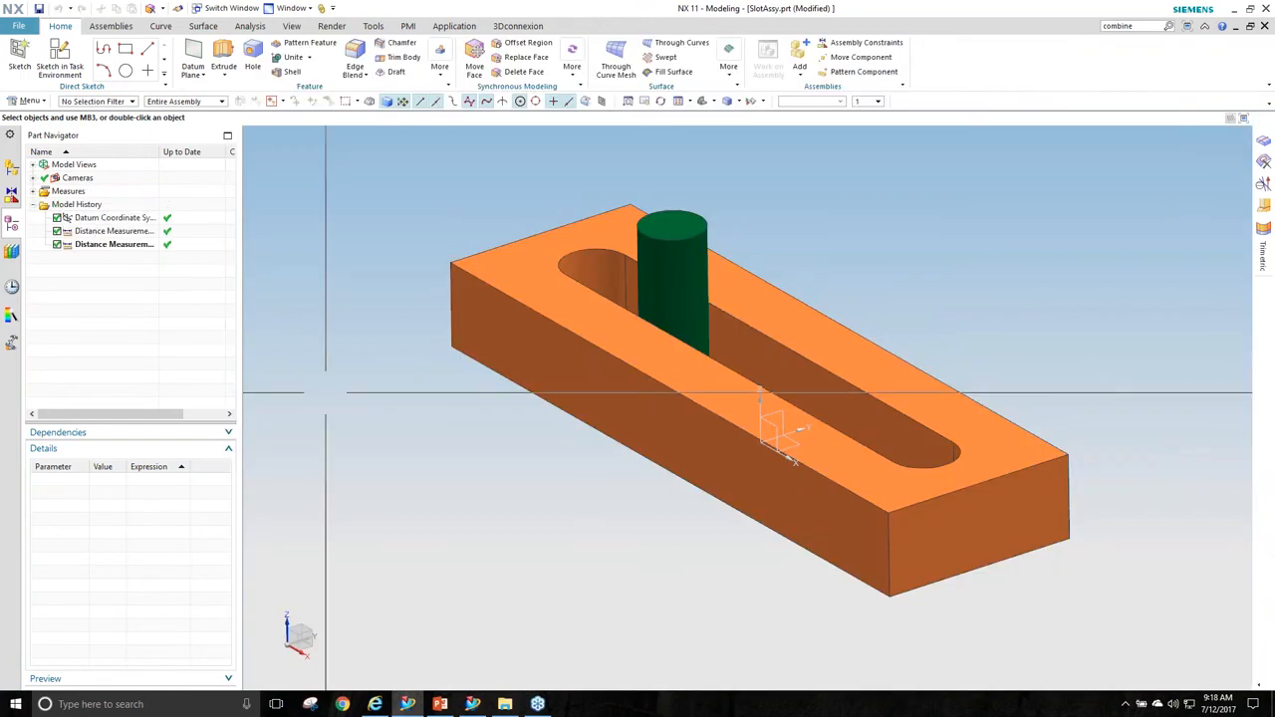
Select the pin in the slot and inspect its Align and Distance constraints among its assembly dependencies.
middle_drag(702, 447, 528, 324)
click(682, 299)
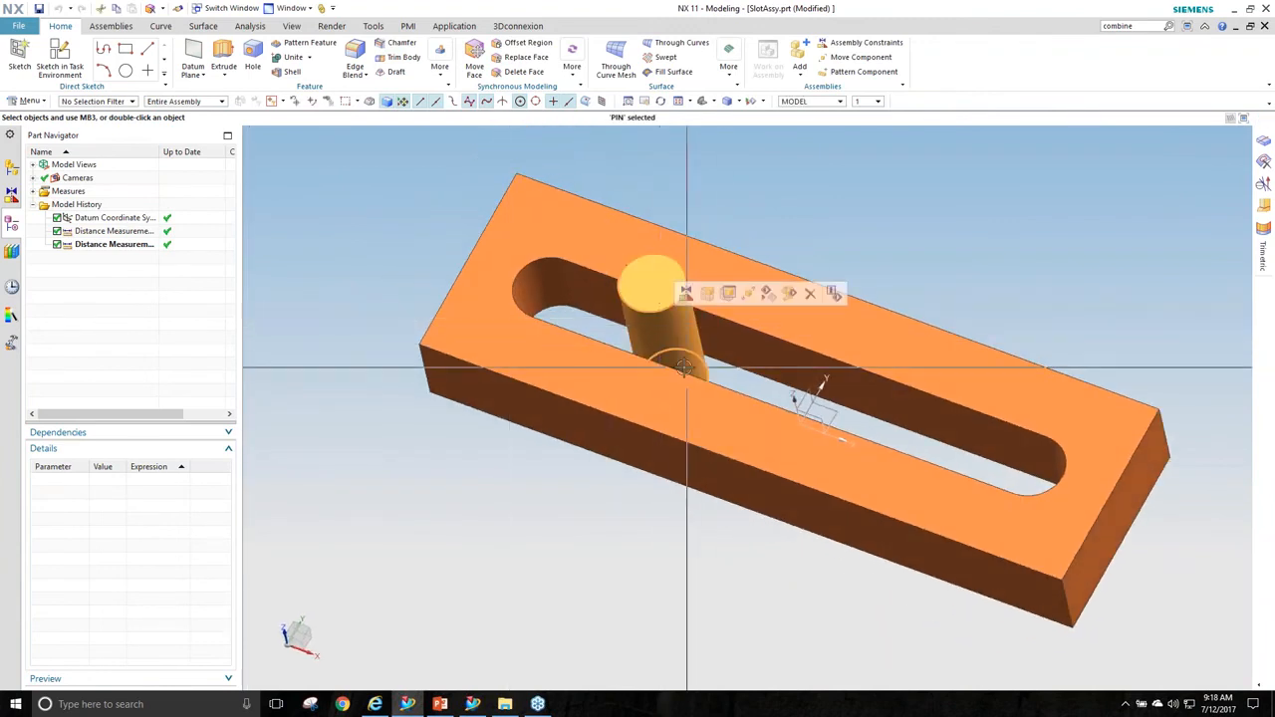
click(11, 166)
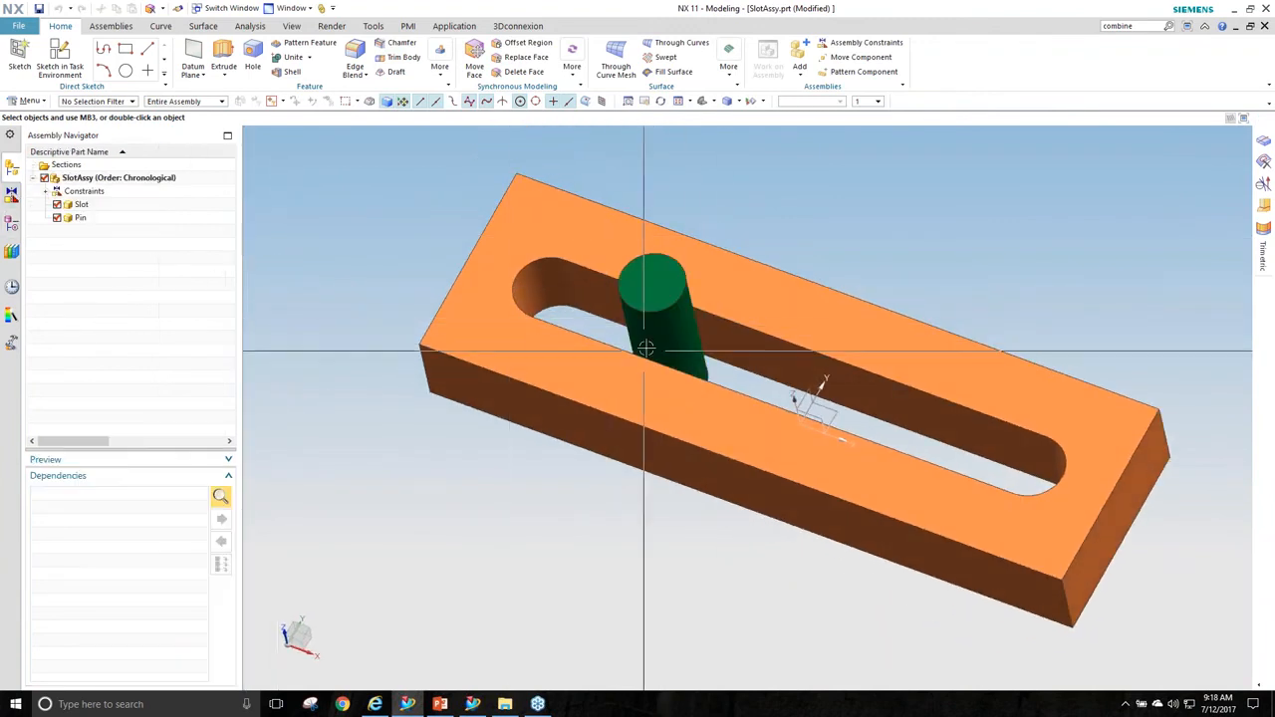
click(136, 524)
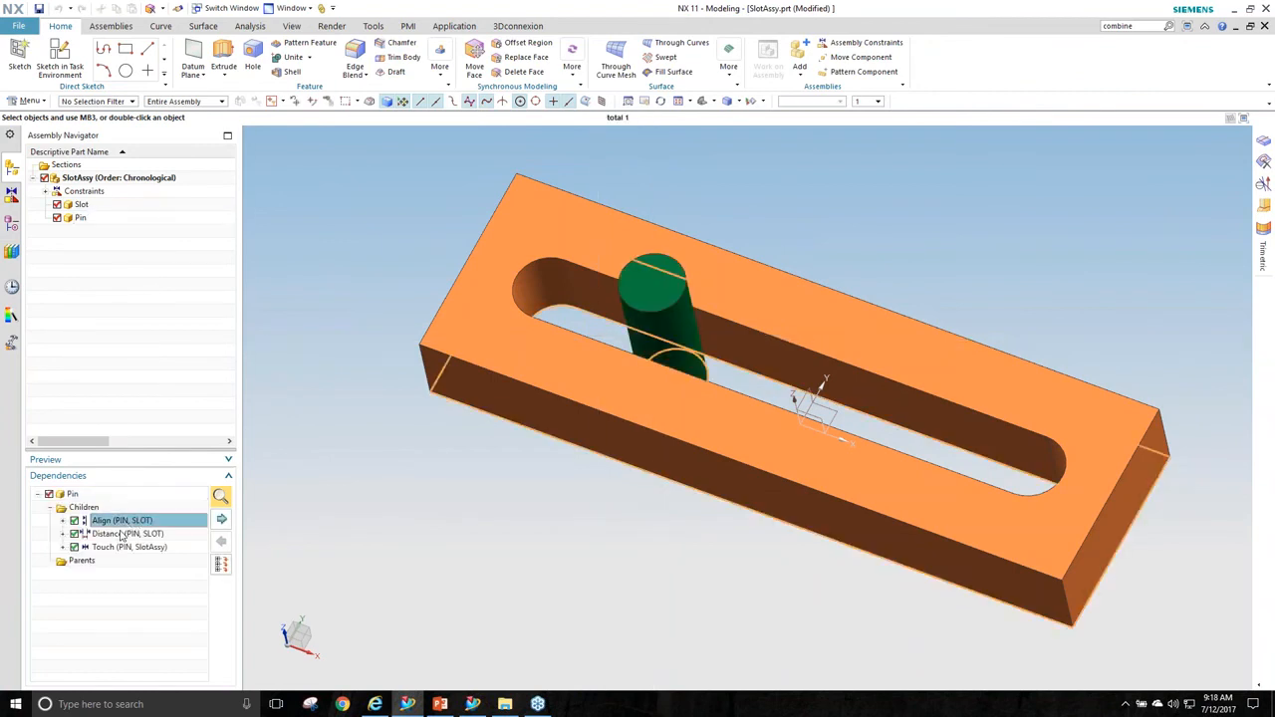
click(141, 535)
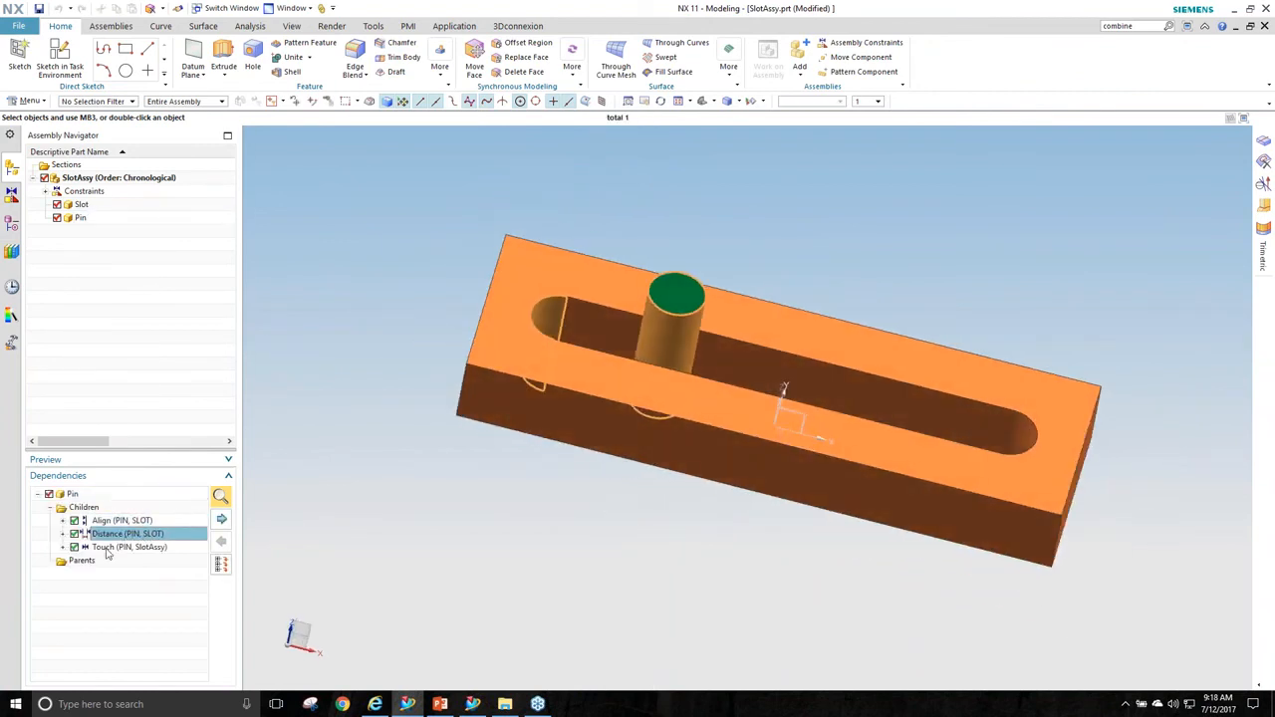
Open the pin's Distance constraint, load the referenced parts, and examine its upper and lower limits without changing them.
double_click(125, 536)
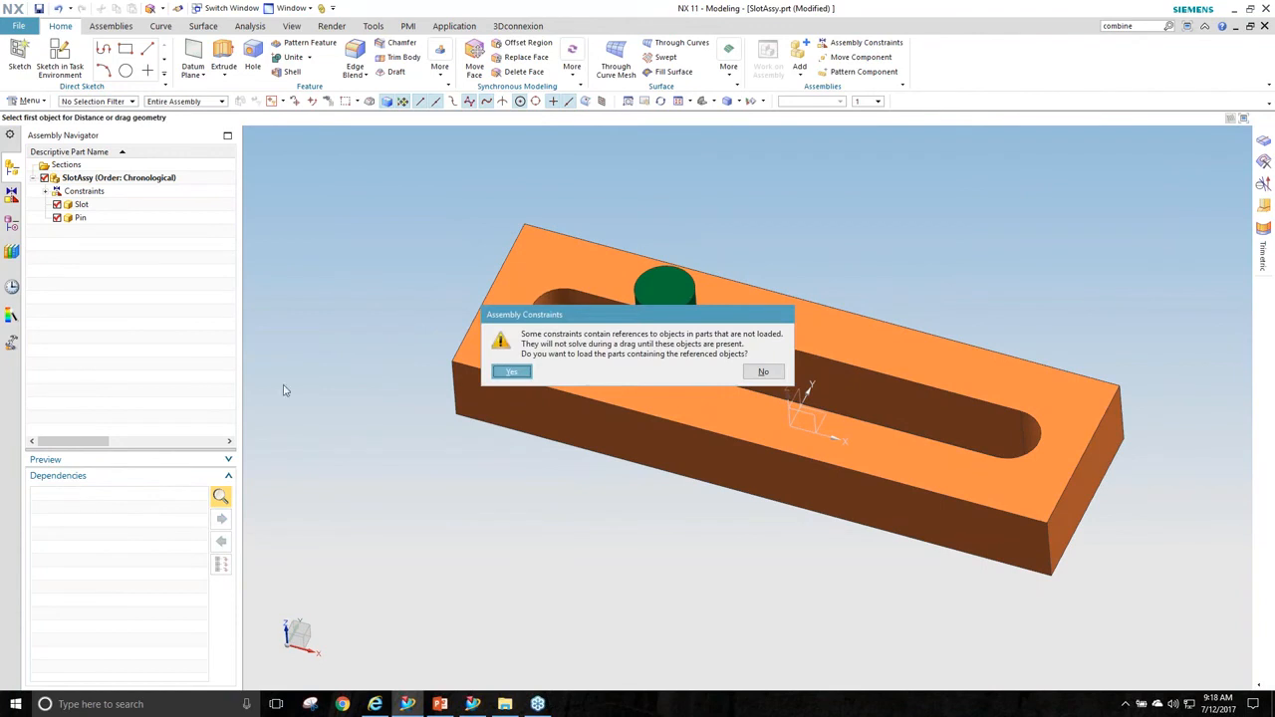
click(511, 372)
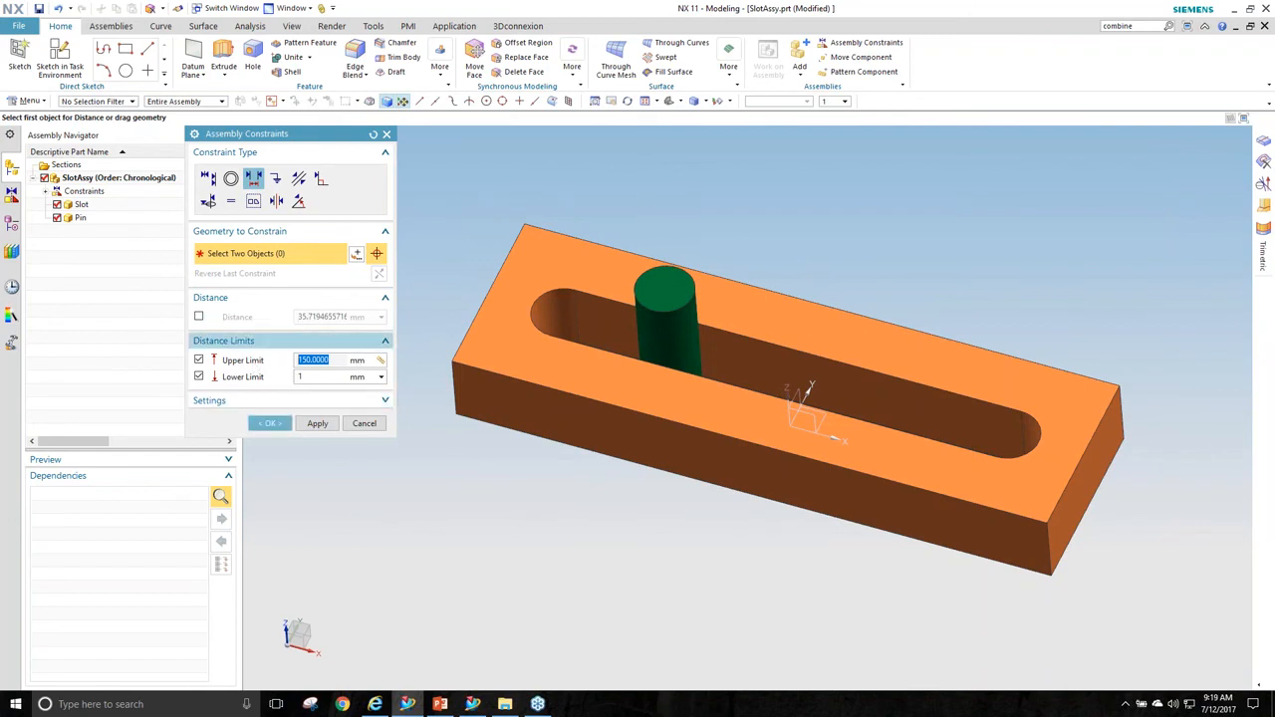
key(Escape)
Move the pin along the slot to a distance of about 96 mm with Move Component.
right_click(663, 307)
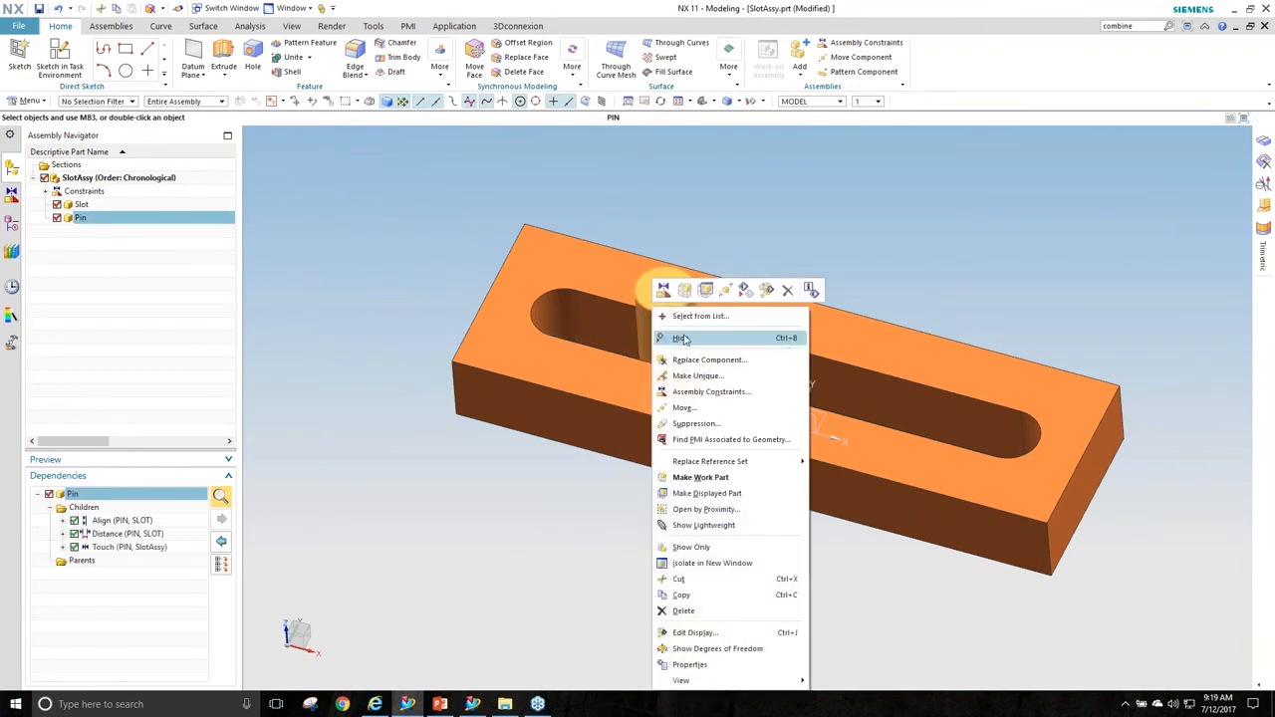
click(743, 291)
drag(667, 356, 921, 430)
click(258, 465)
Reopen the pin's Distance constraint to check its distance and limits, and close it unchanged.
click(846, 389)
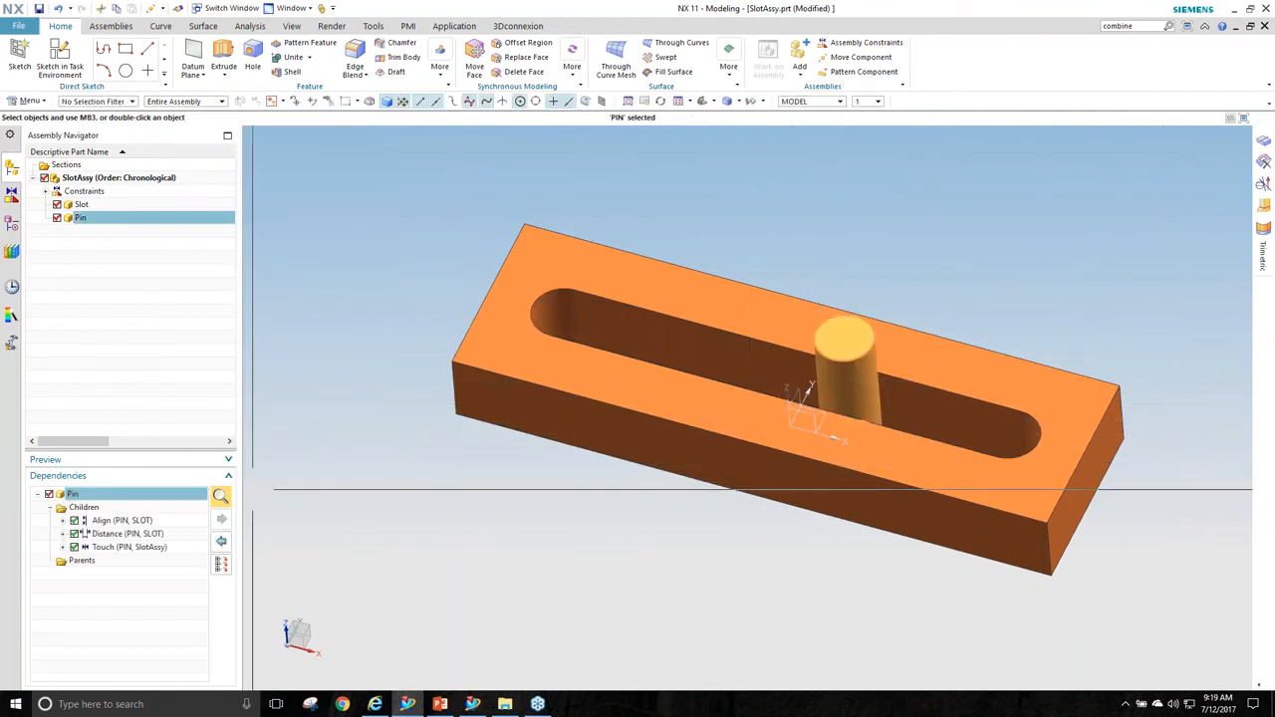
double_click(130, 536)
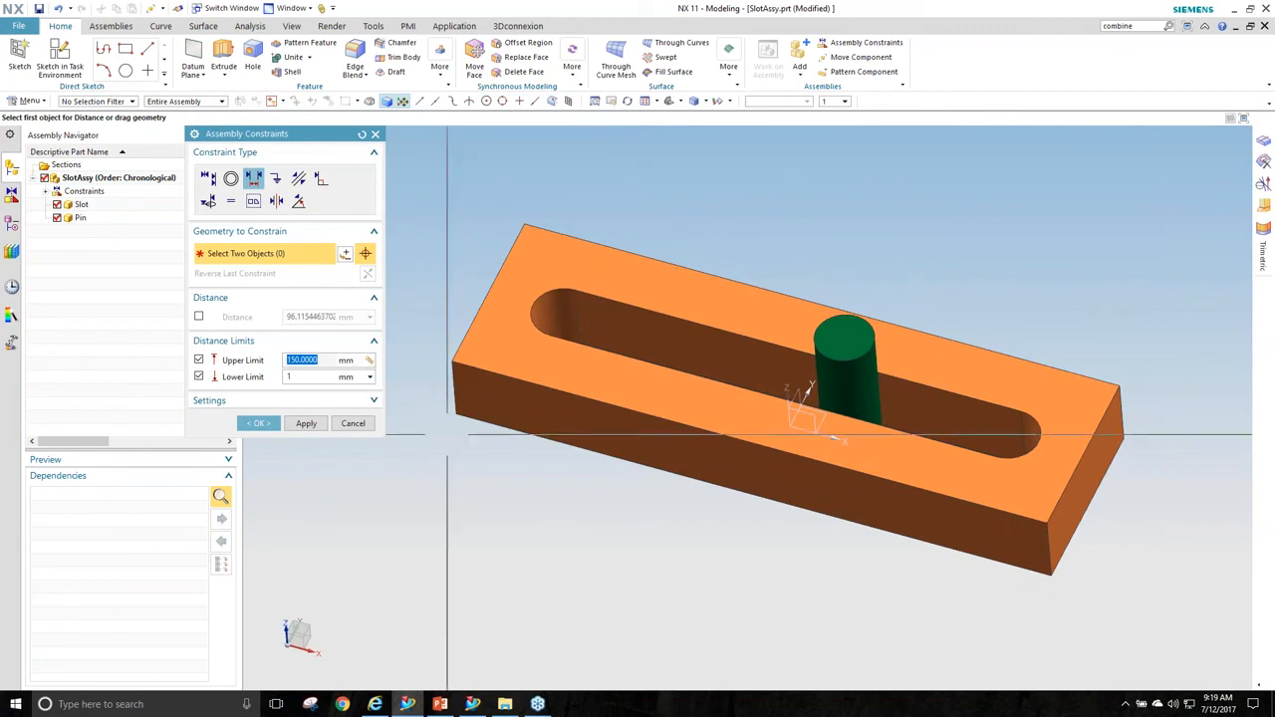
click(352, 425)
key(Return)
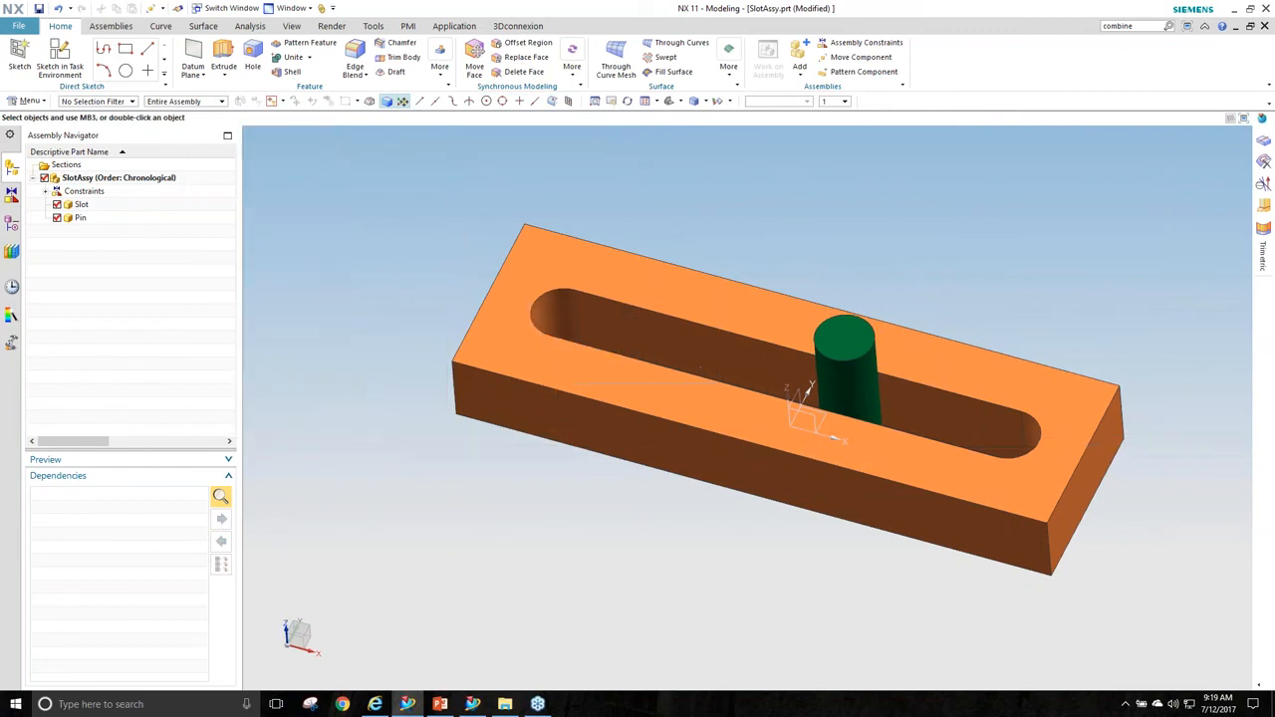
Edit the Slot component's extrusion to set the block's overall length to 400 mm, and make SlotAssy the work part again.
double_click(743, 316)
middle_drag(926, 316, 848, 284)
click(847, 285)
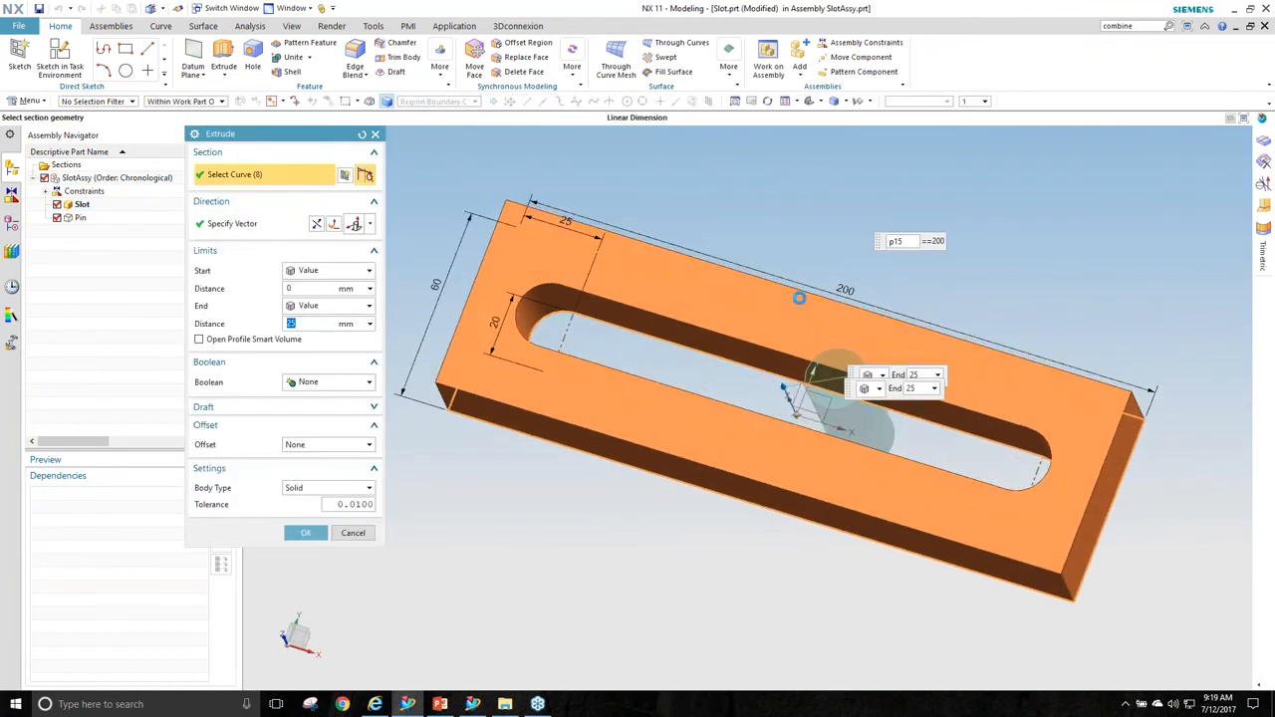
click(933, 241)
text(4)
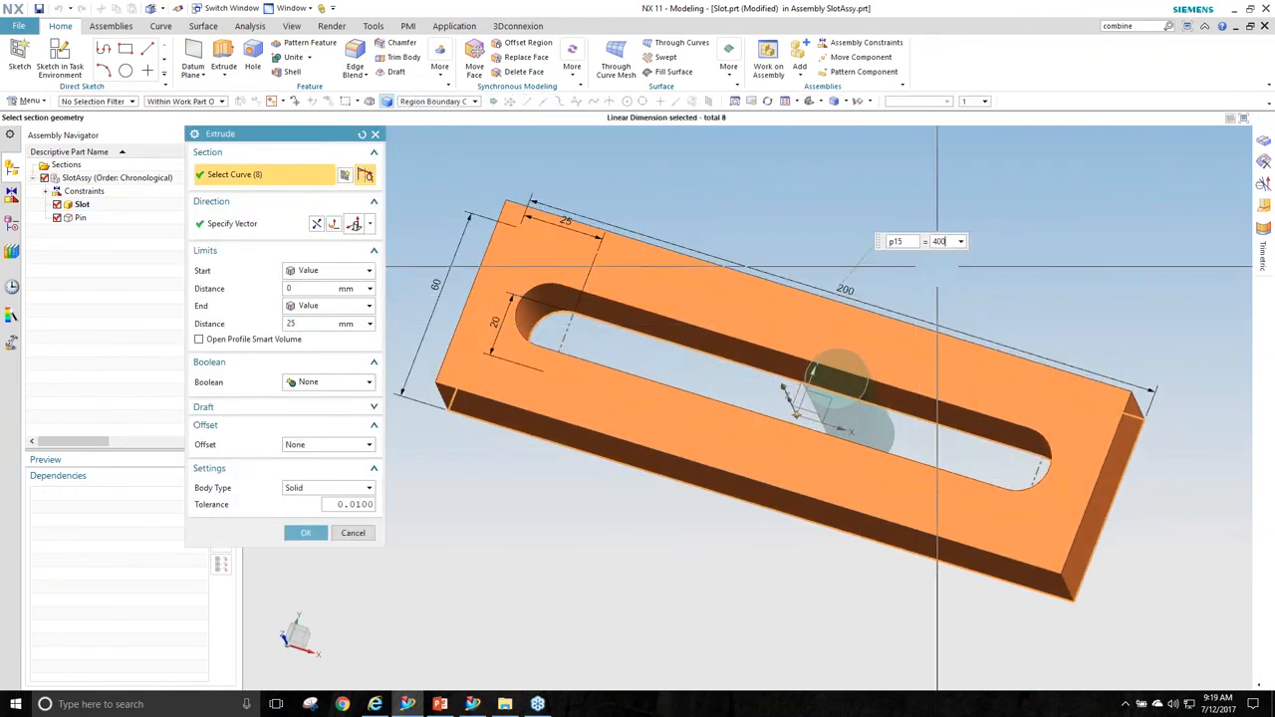
text(00)
key(Return)
middle_click(877, 293)
scroll(763, 370, down, 1)
key(Home)
double_click(121, 177)
Slide the pin along the lengthened slot to about X -60 mm with Move Component.
drag(814, 382, 940, 453)
key(ctrl+t)
drag(1026, 476, 665, 385)
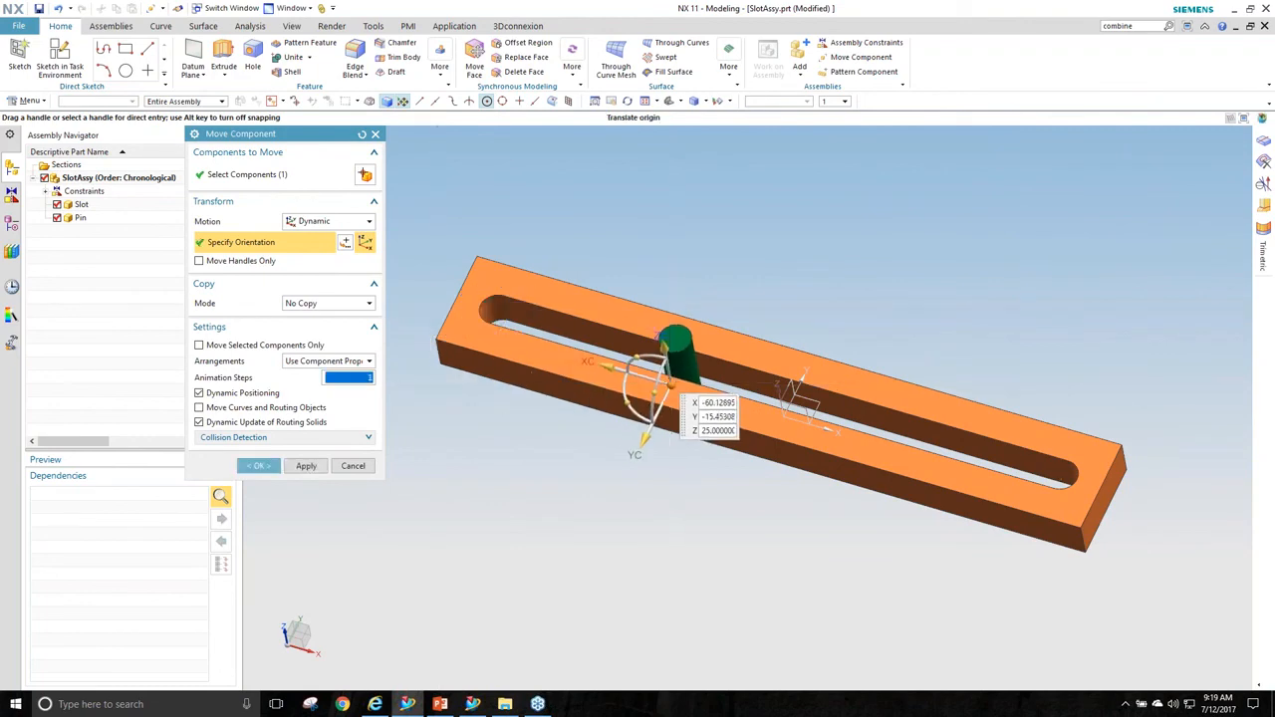
scroll(538, 438, up, 1)
middle_drag(538, 438, 553, 408)
click(258, 465)
middle_drag(637, 299, 581, 162)
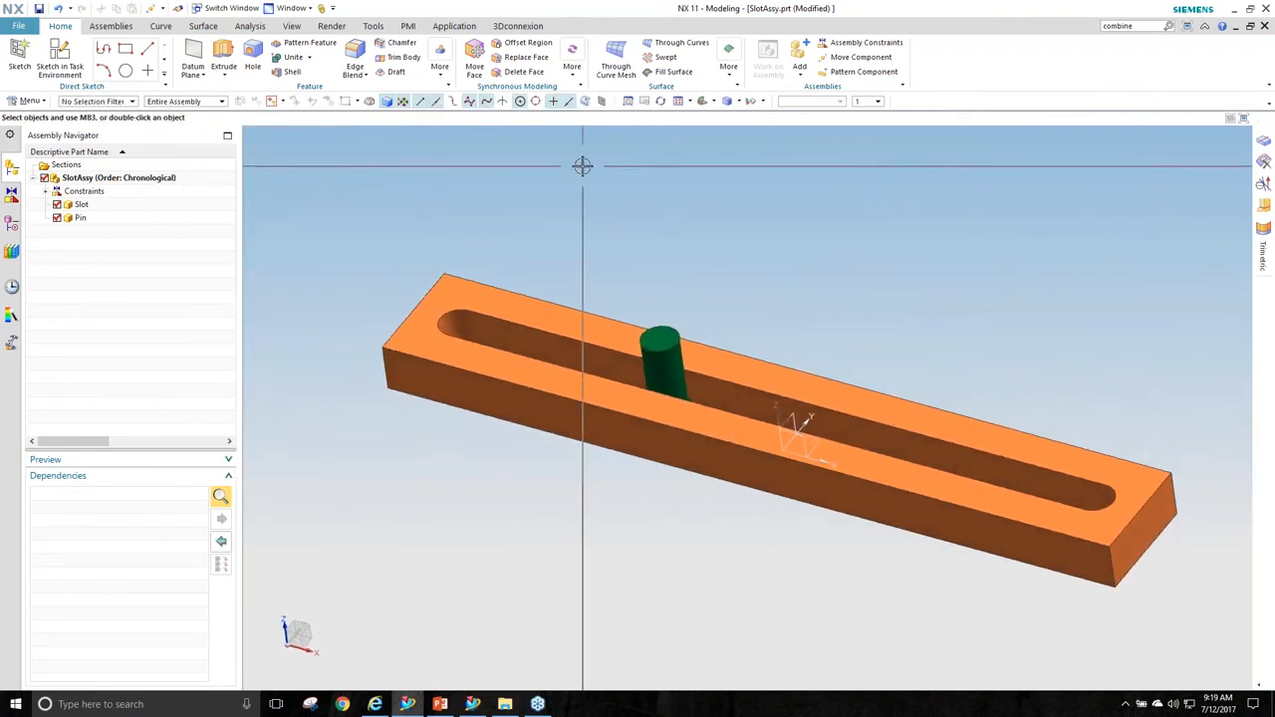
Switch to the valve_assy assembly.
key(ctrl+Tab)
click(452, 470)
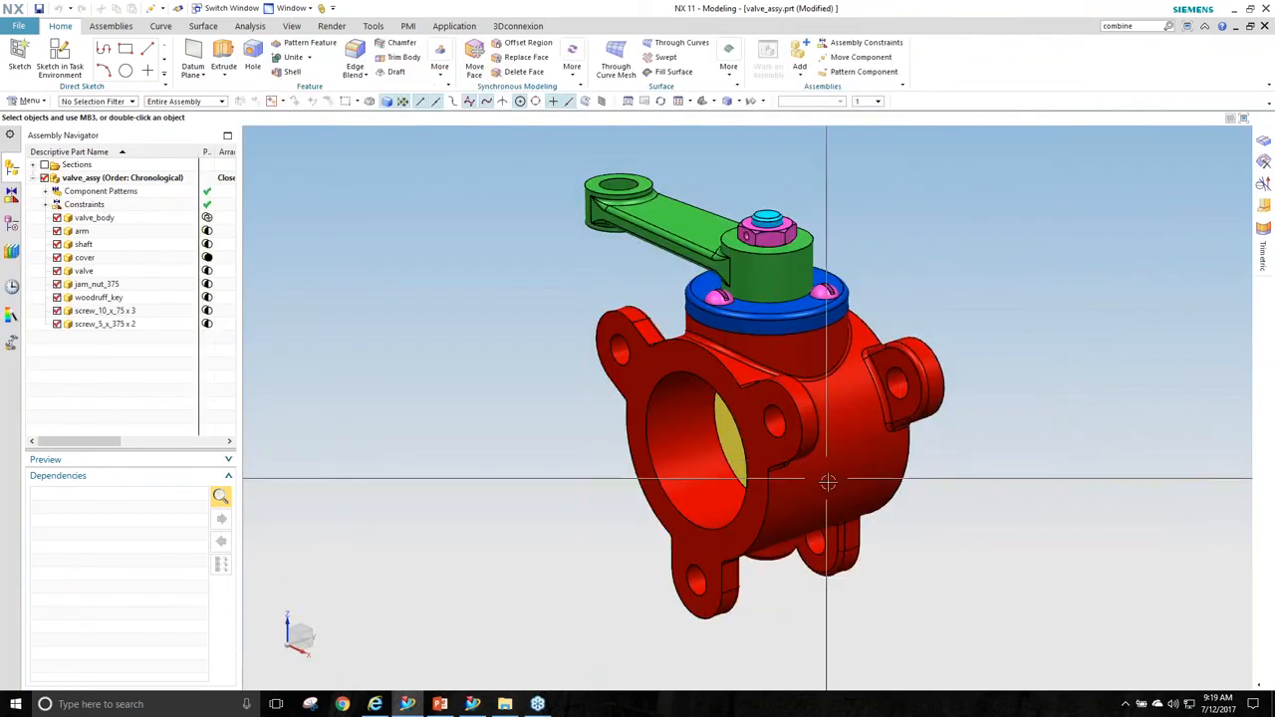
Select the valve disc and examine the angle limits of its Angle constraint to the valve body.
middle_drag(827, 496, 697, 455)
click(737, 458)
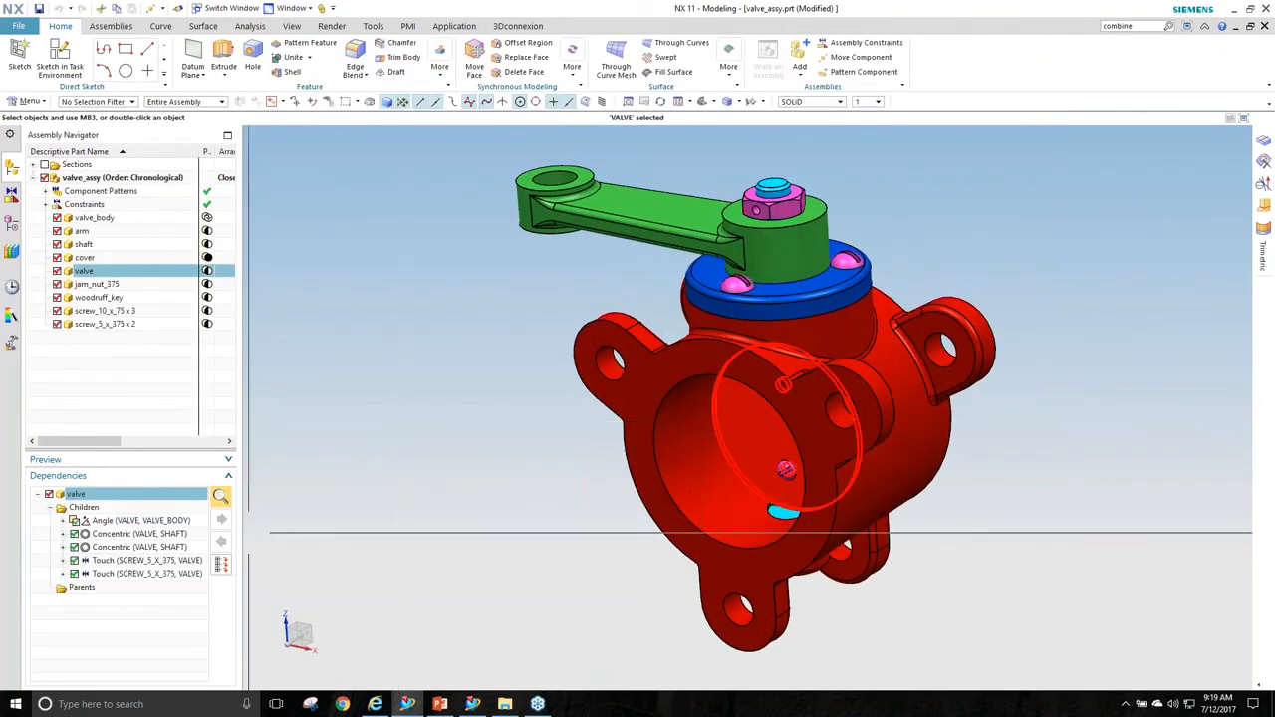
click(127, 521)
double_click(127, 521)
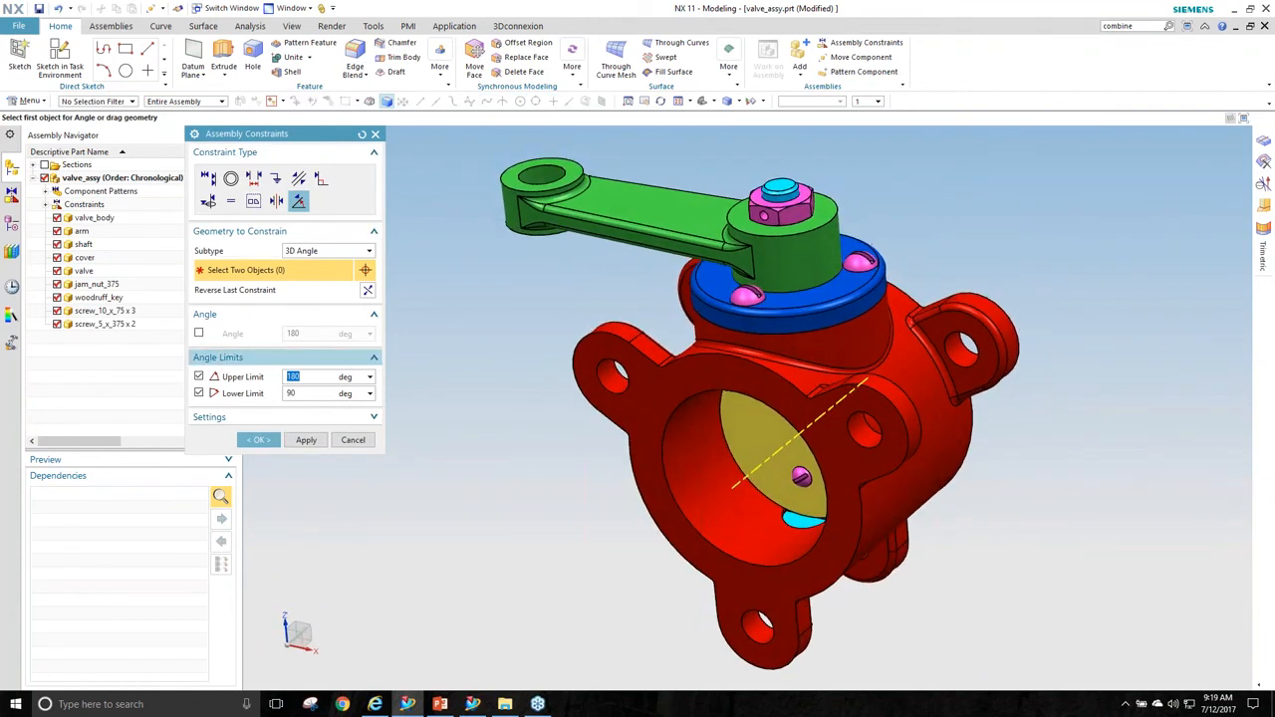
click(259, 440)
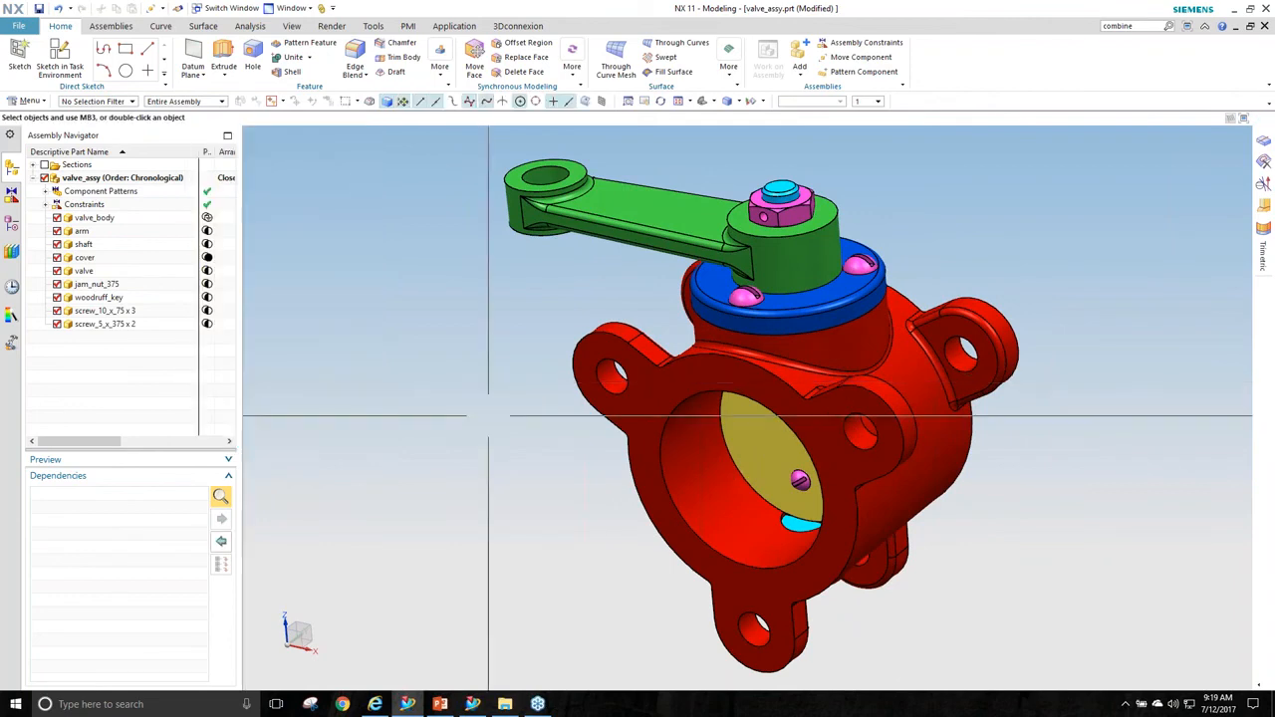
Rotate the valve disc together with its linked arm so the arm swings toward the front of the valve body.
click(783, 433)
middle_drag(837, 464, 843, 513)
drag(849, 432, 763, 380)
middle_drag(631, 557, 628, 505)
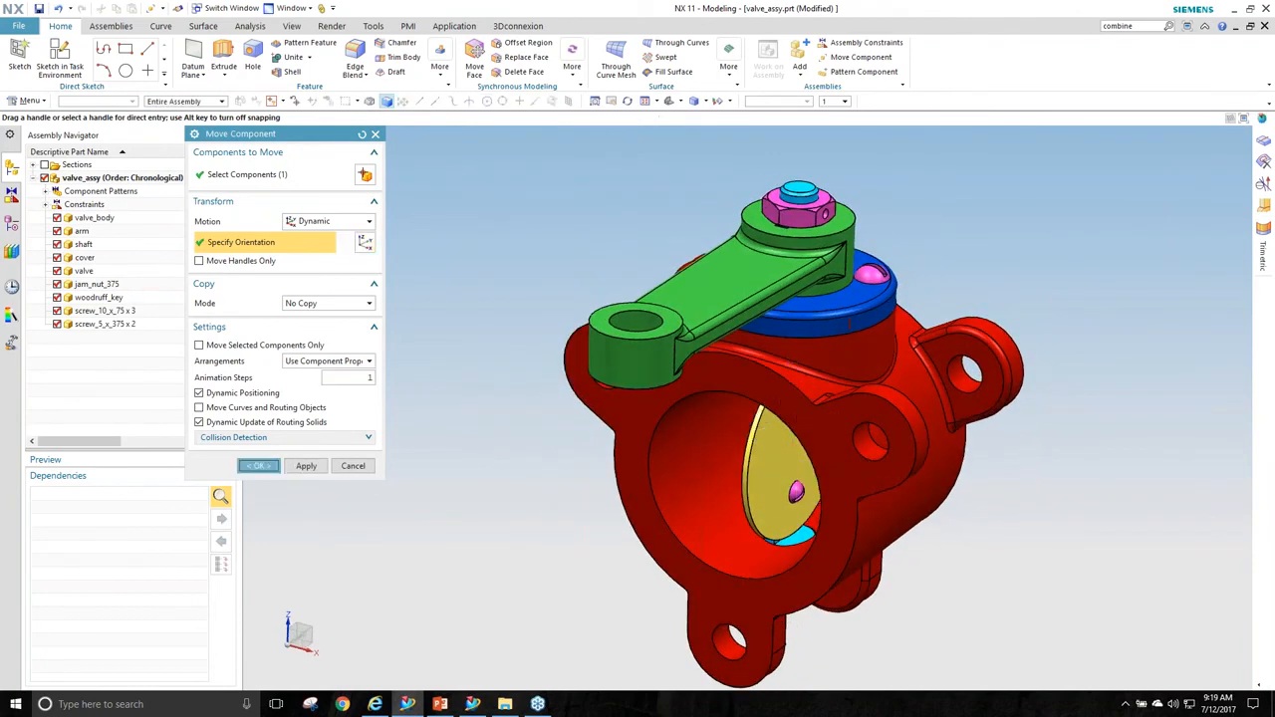
click(258, 465)
middle_drag(588, 519, 746, 549)
middle_drag(817, 352, 1004, 447)
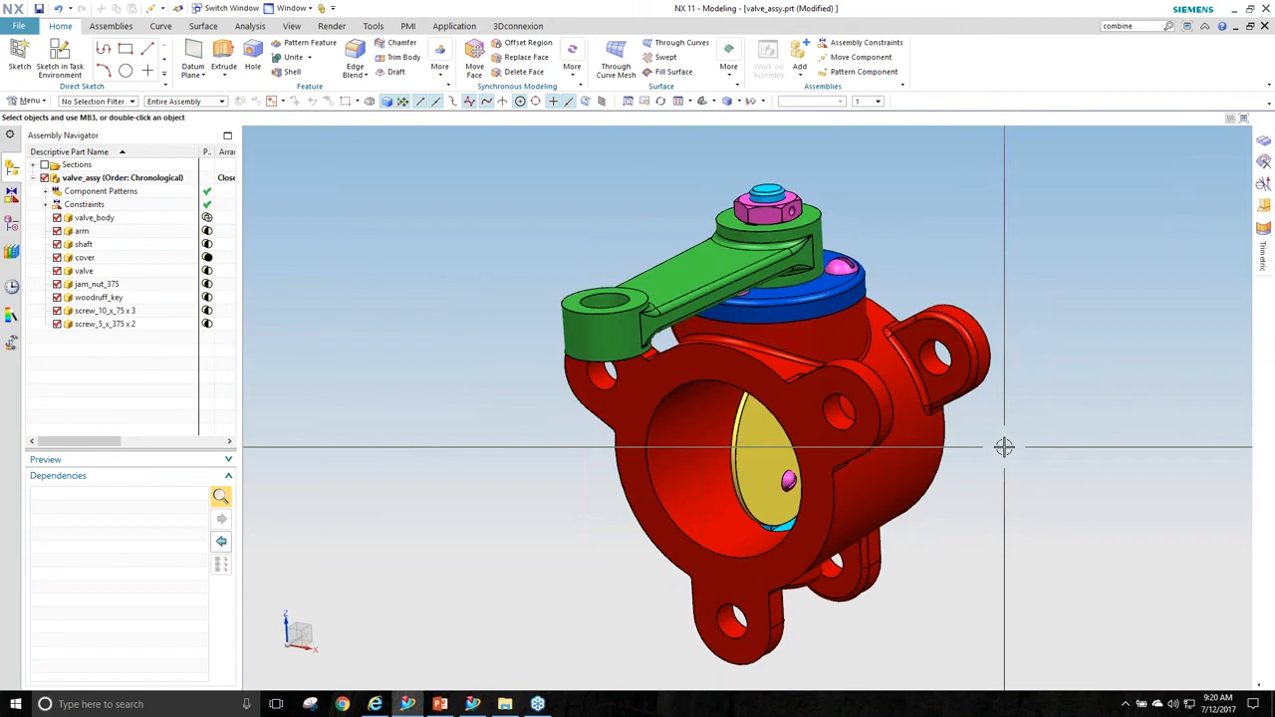
middle_drag(1004, 447, 1095, 372)
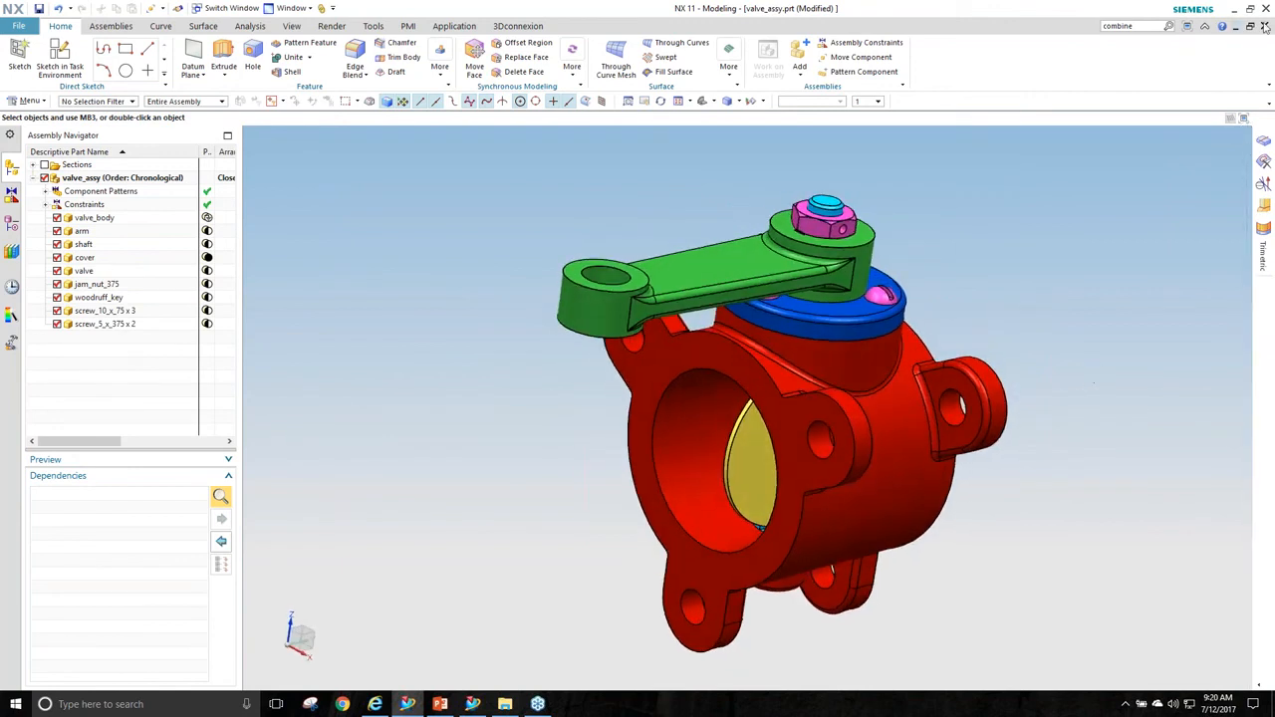
middle_drag(1005, 276, 933, 265)
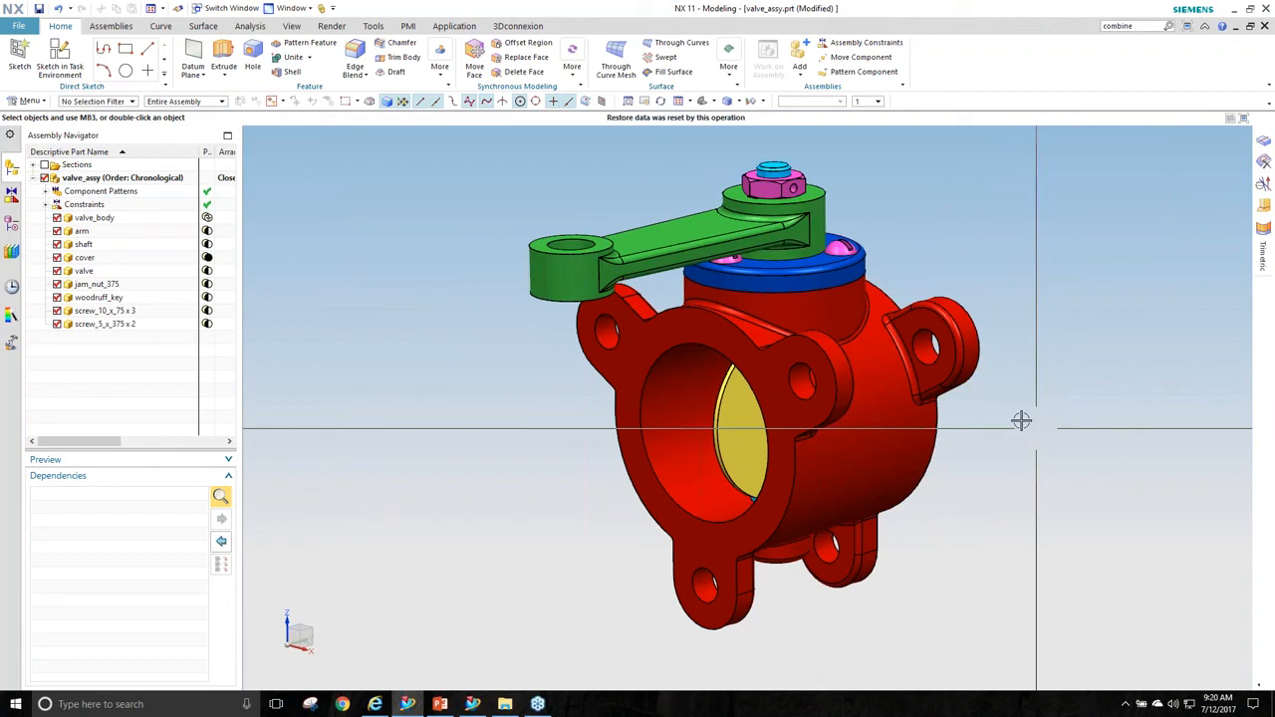
middle_drag(560, 453, 404, 461)
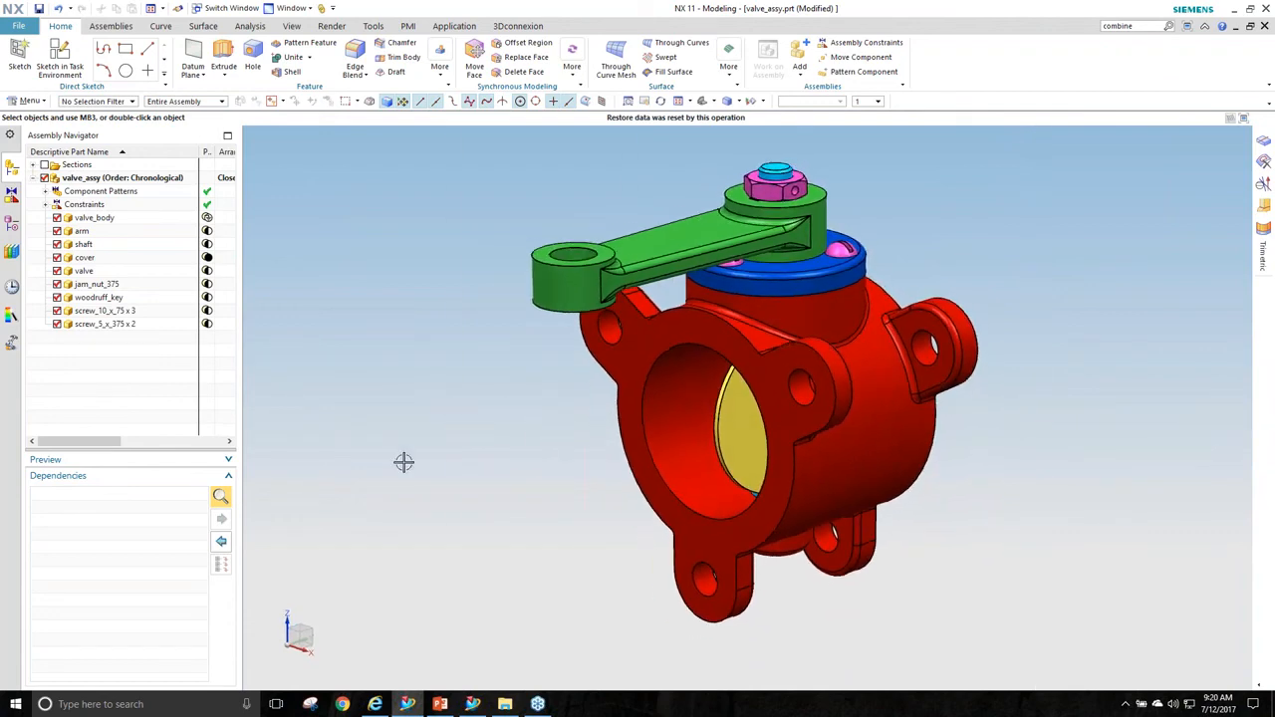
Switch to the SweptVolume part and show its model history.
key(ctrl+Tab)
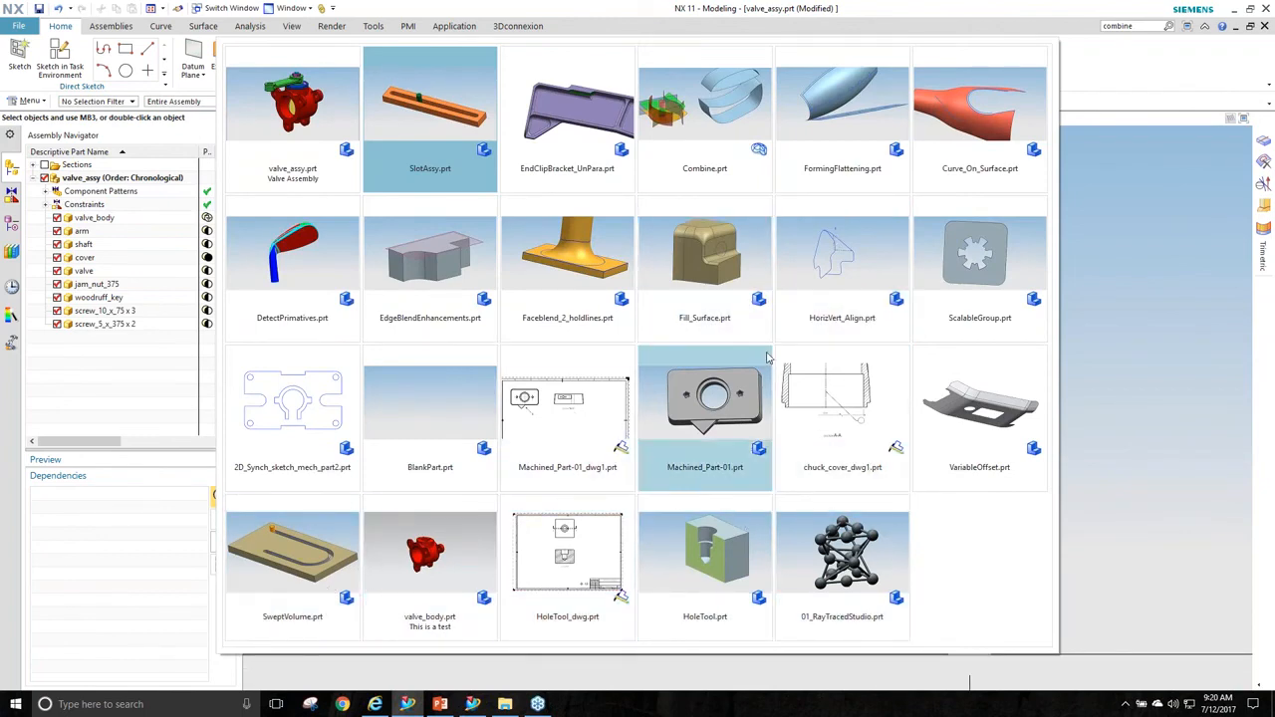
click(292, 563)
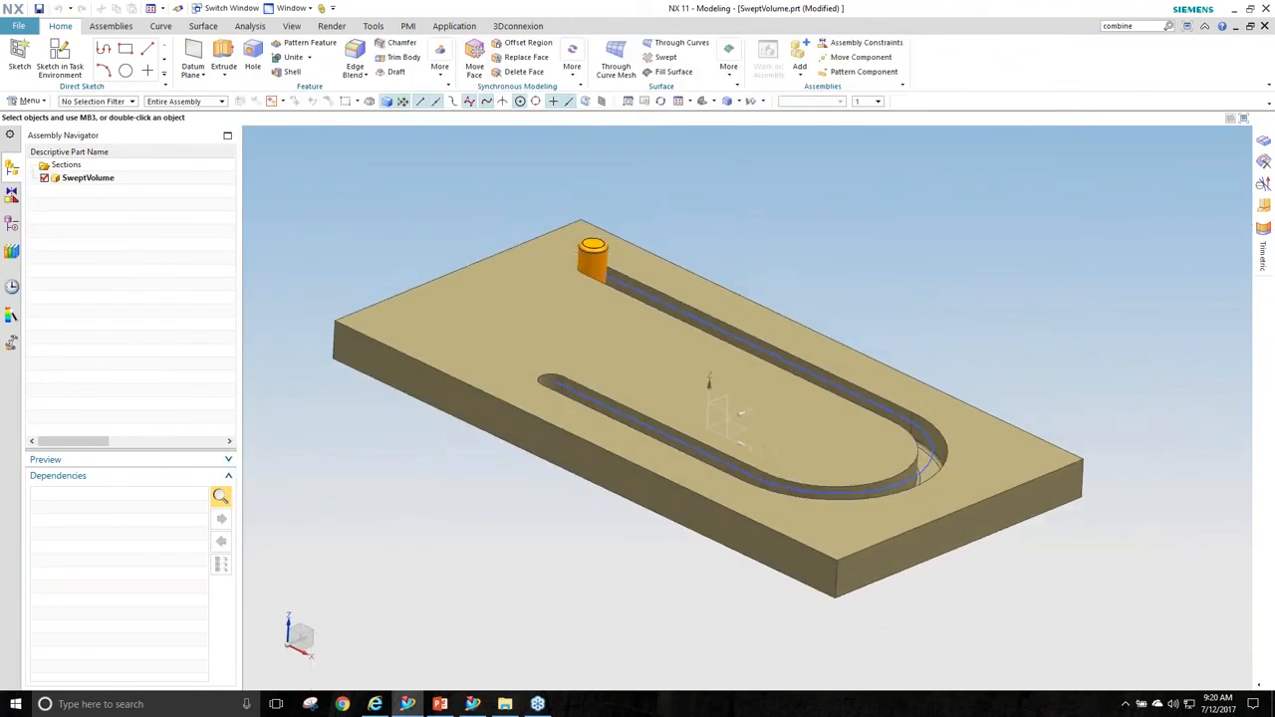
click(13, 223)
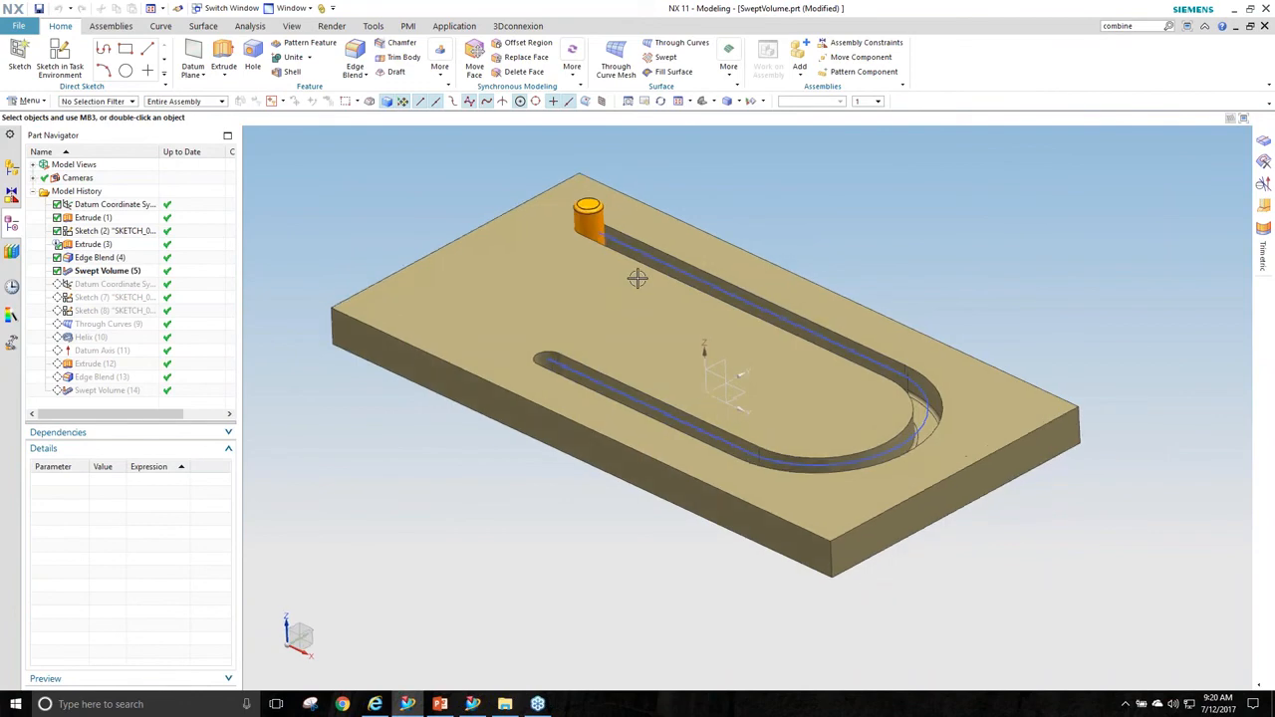
Examine the plate's U-shaped slot from Swept Volume (5) together with its path curve and the blended cylindrical tool body.
scroll(617, 249, up, 3)
click(105, 271)
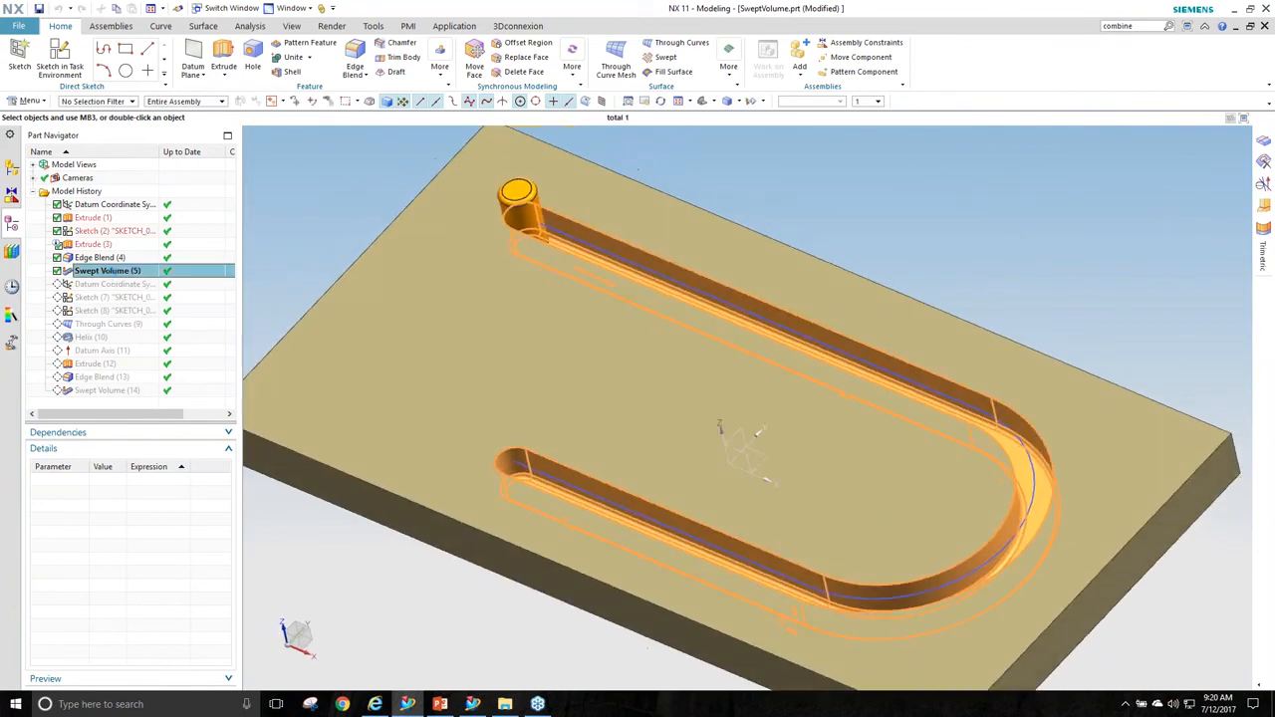
scroll(523, 224, up, 3)
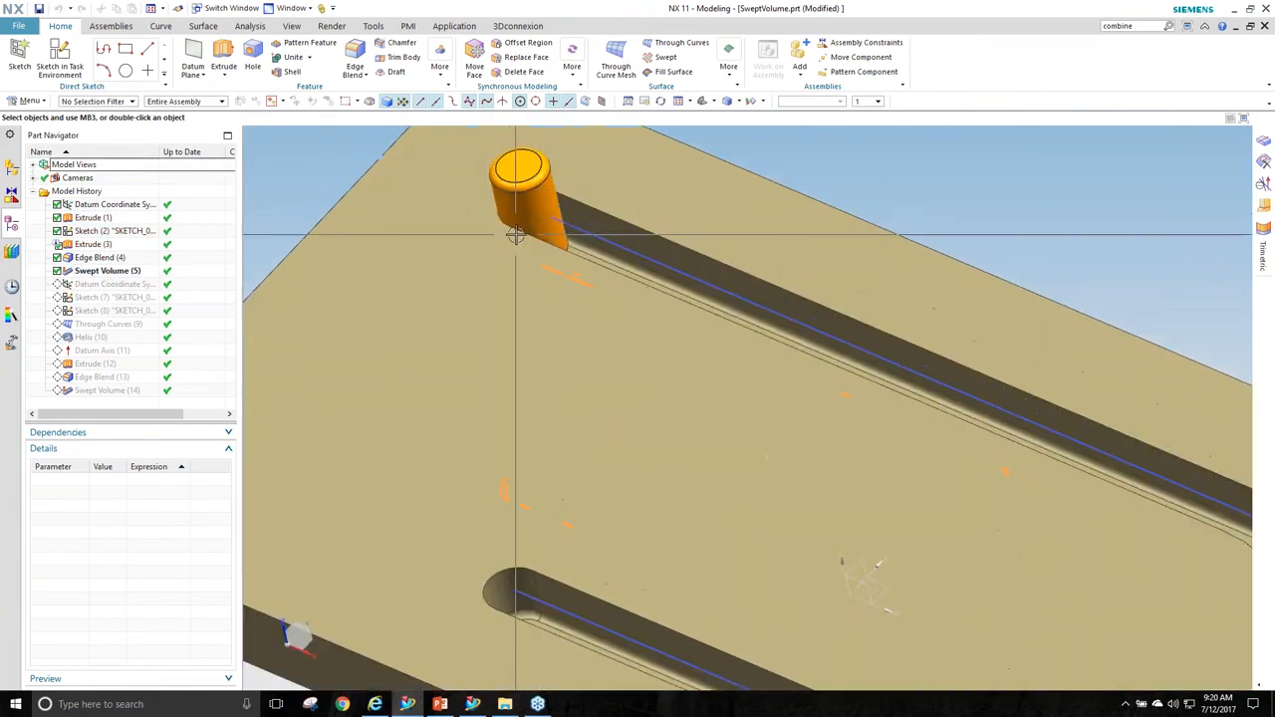
click(694, 319)
scroll(526, 392, down, 3)
scroll(525, 392, down, 2)
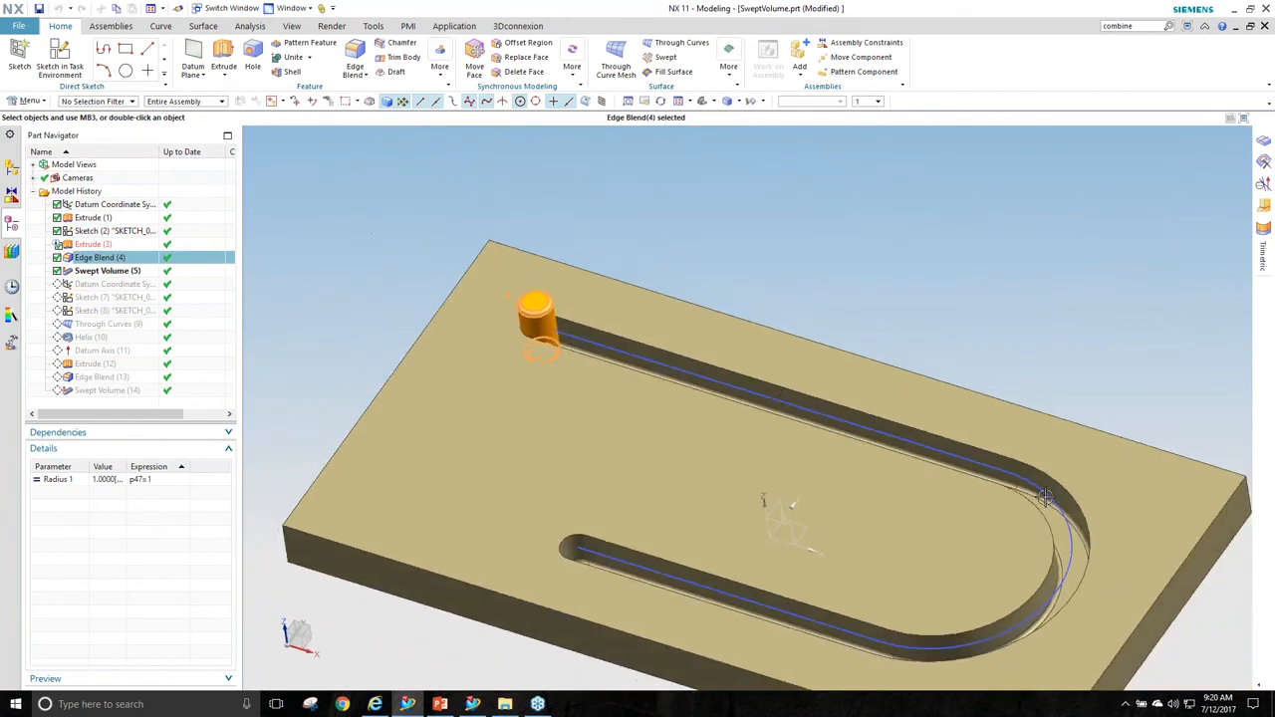
middle_drag(589, 587, 869, 362)
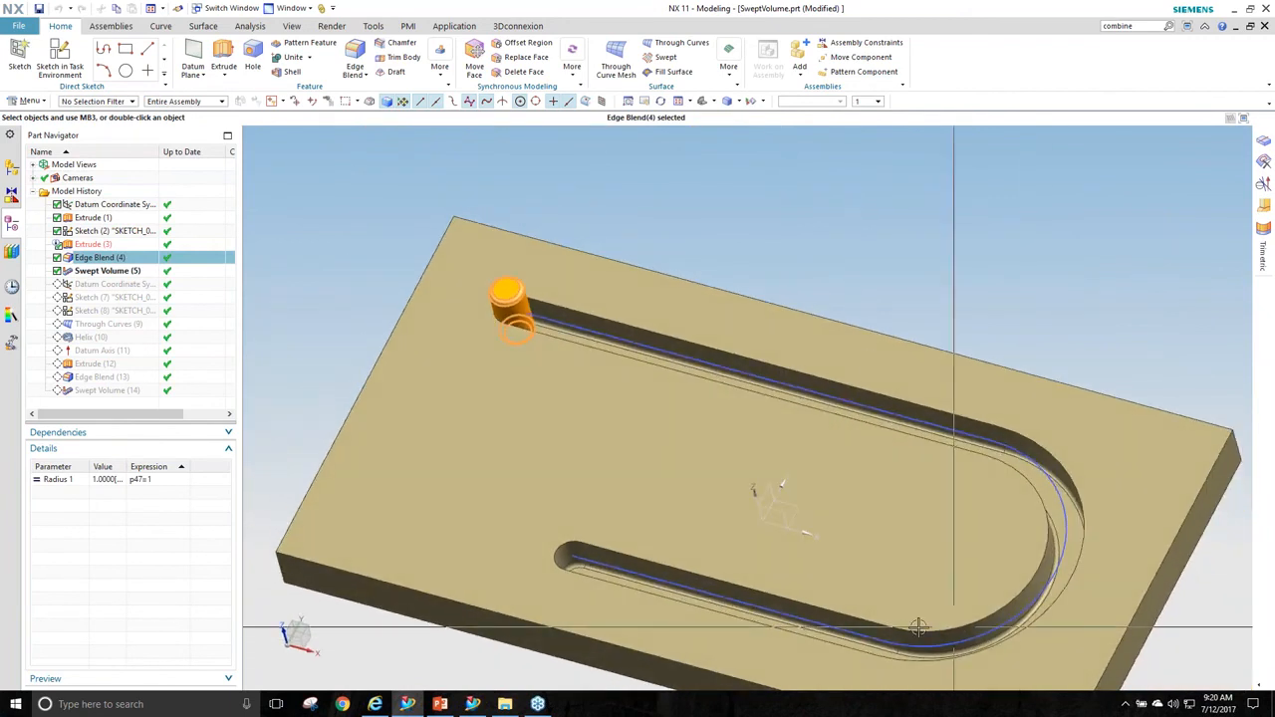
middle_drag(601, 336, 579, 216)
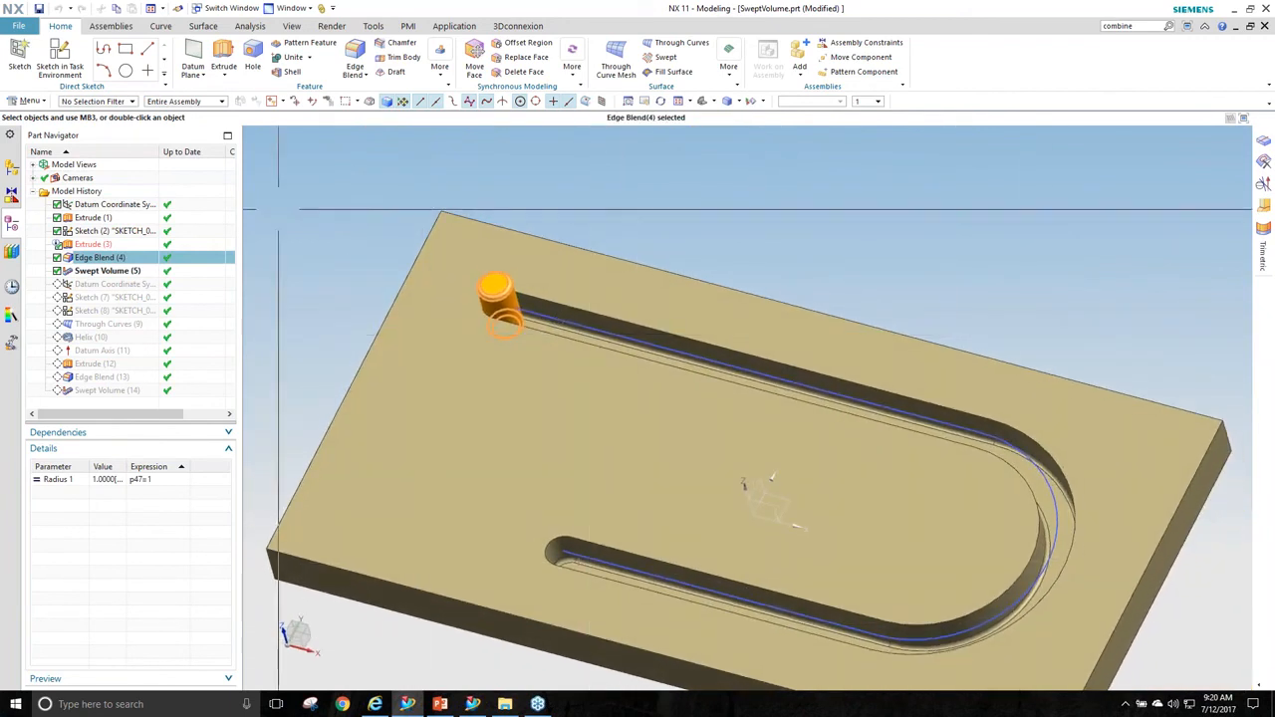
click(136, 269)
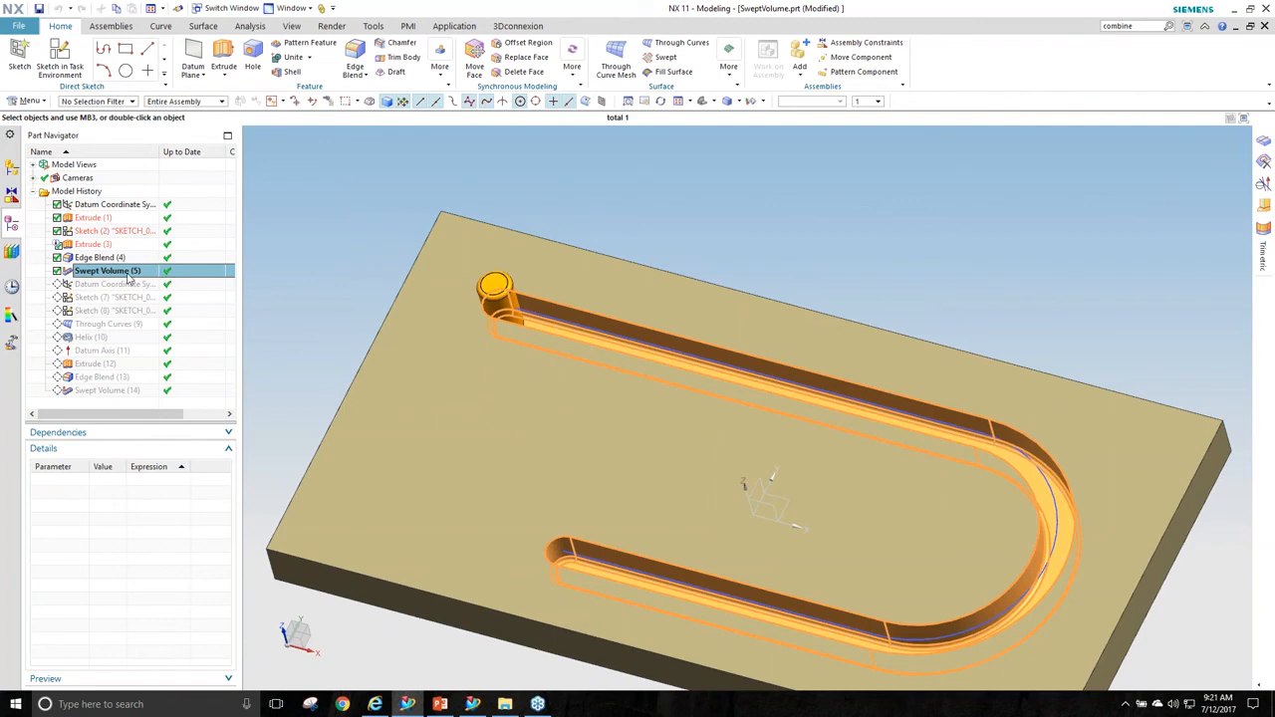
scroll(346, 264, up, 2)
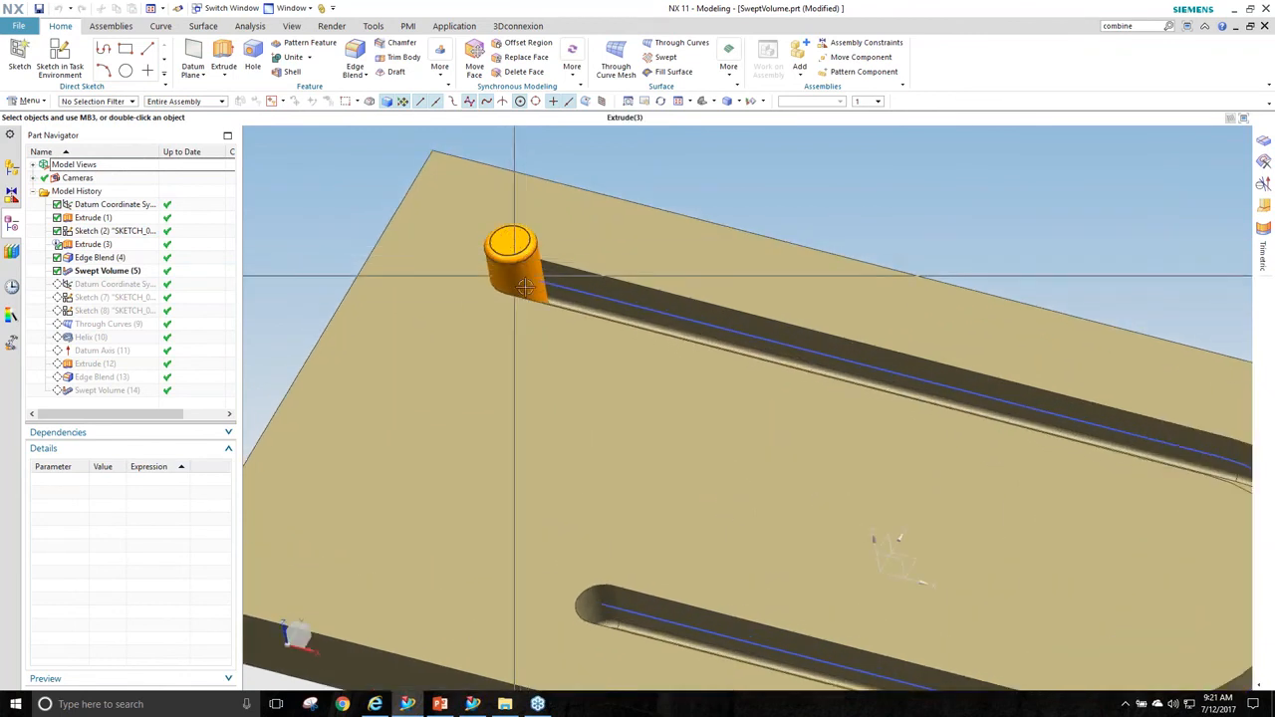
key(ctrl+f)
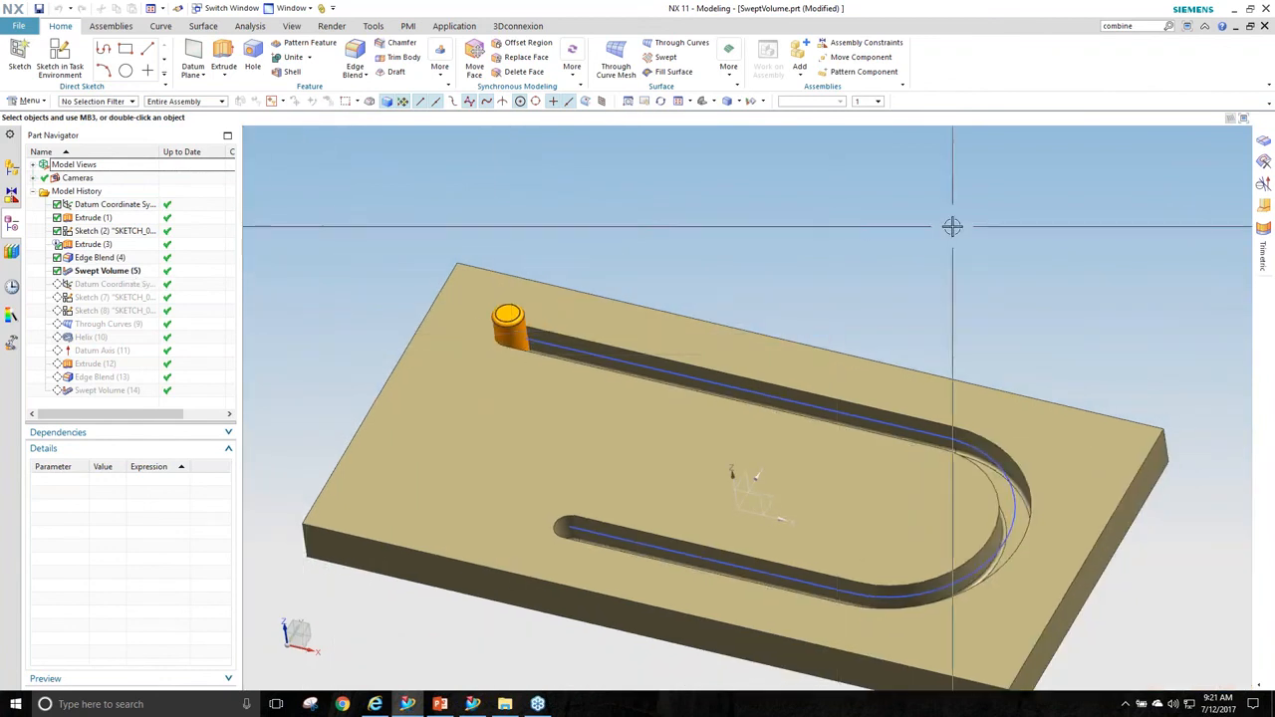
scroll(270, 258, down, 1)
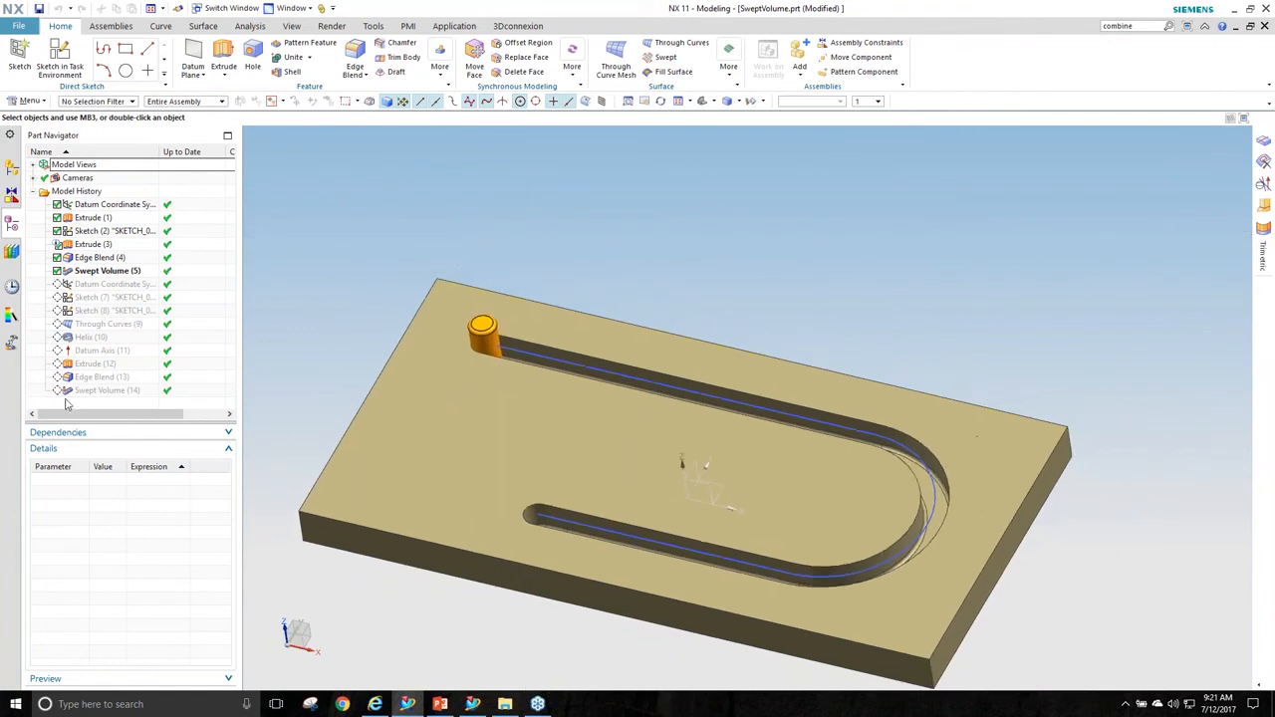
Update the model to the end of its history and show Swept Volume (14), the helical groove around the tapered column.
right_click(32, 402)
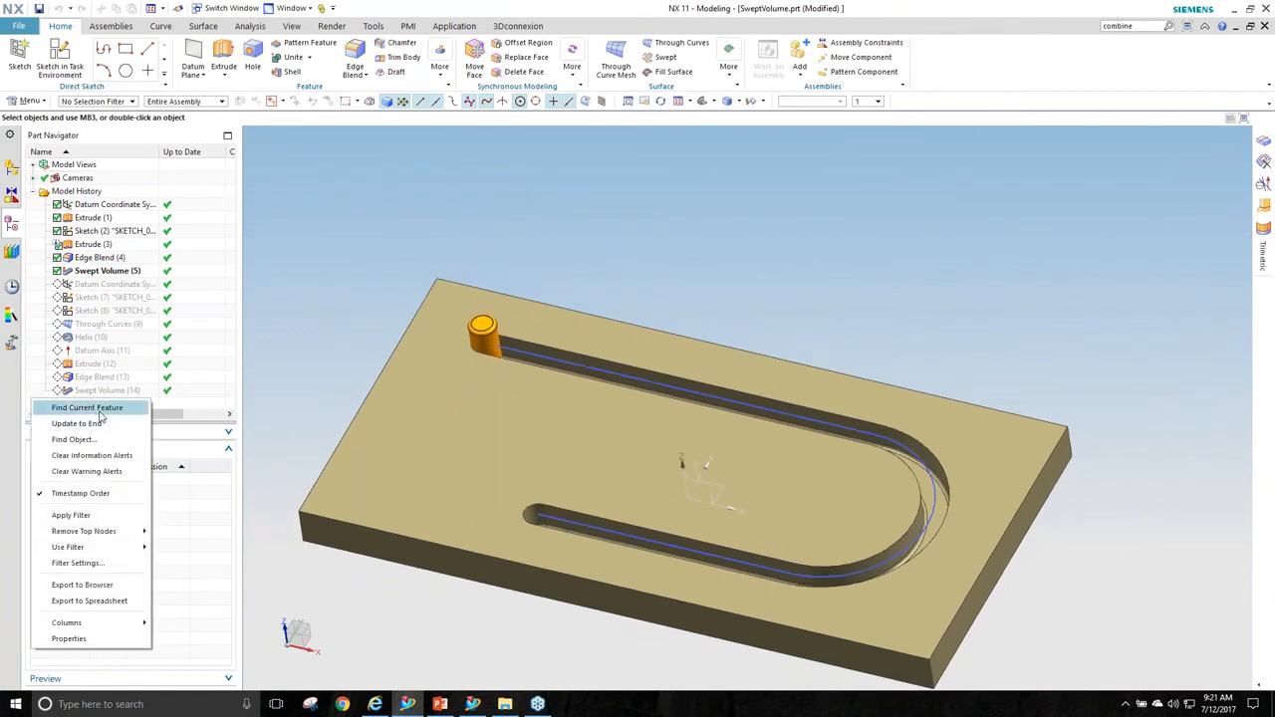
click(105, 423)
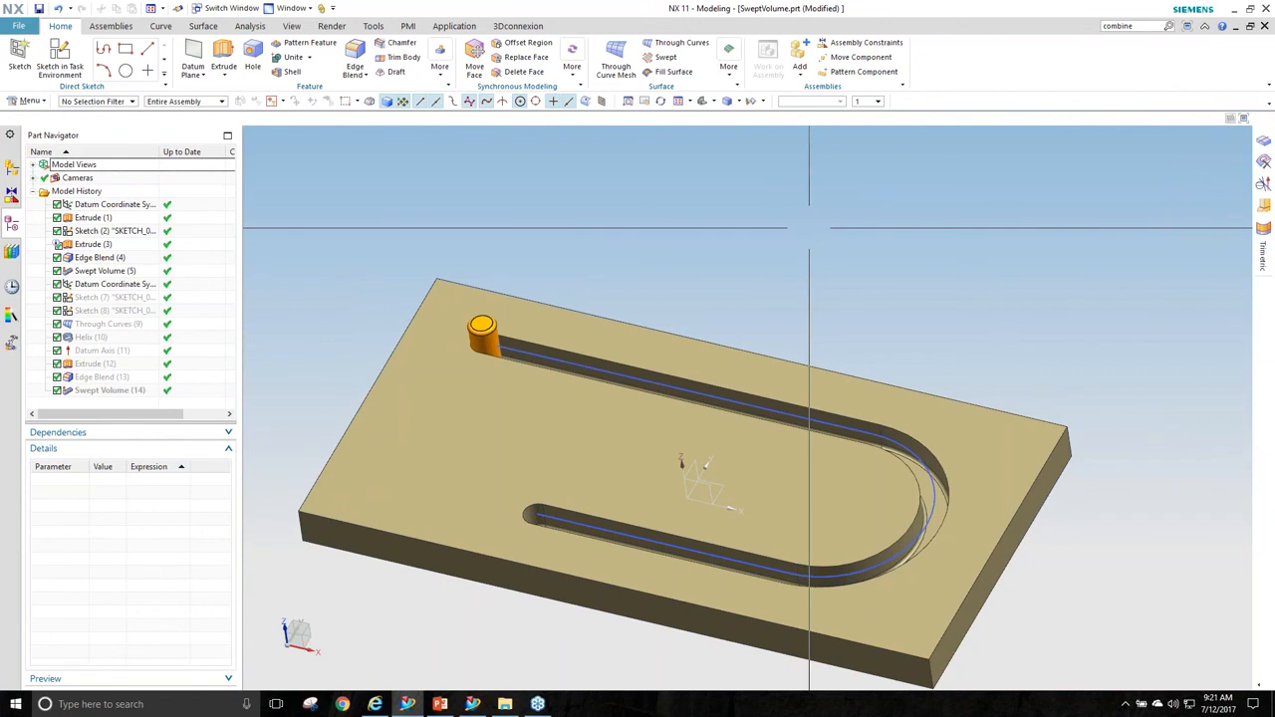
scroll(704, 218, down, 4)
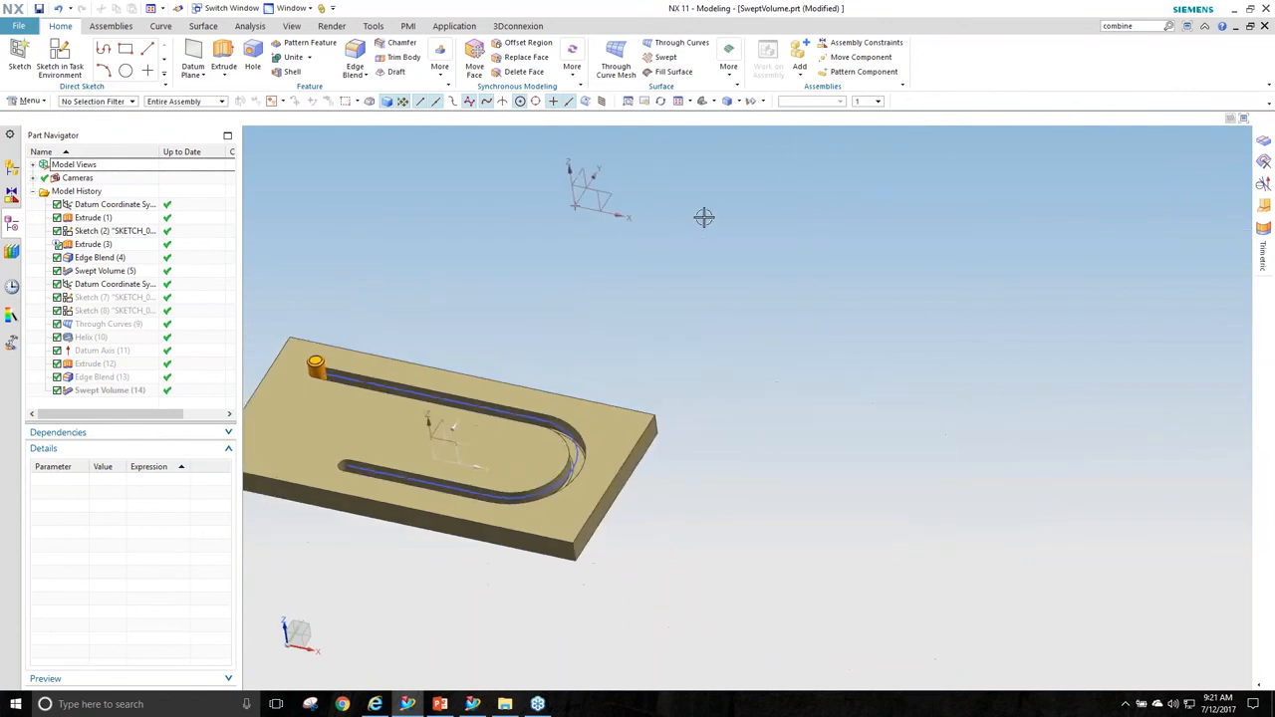
right_click(94, 390)
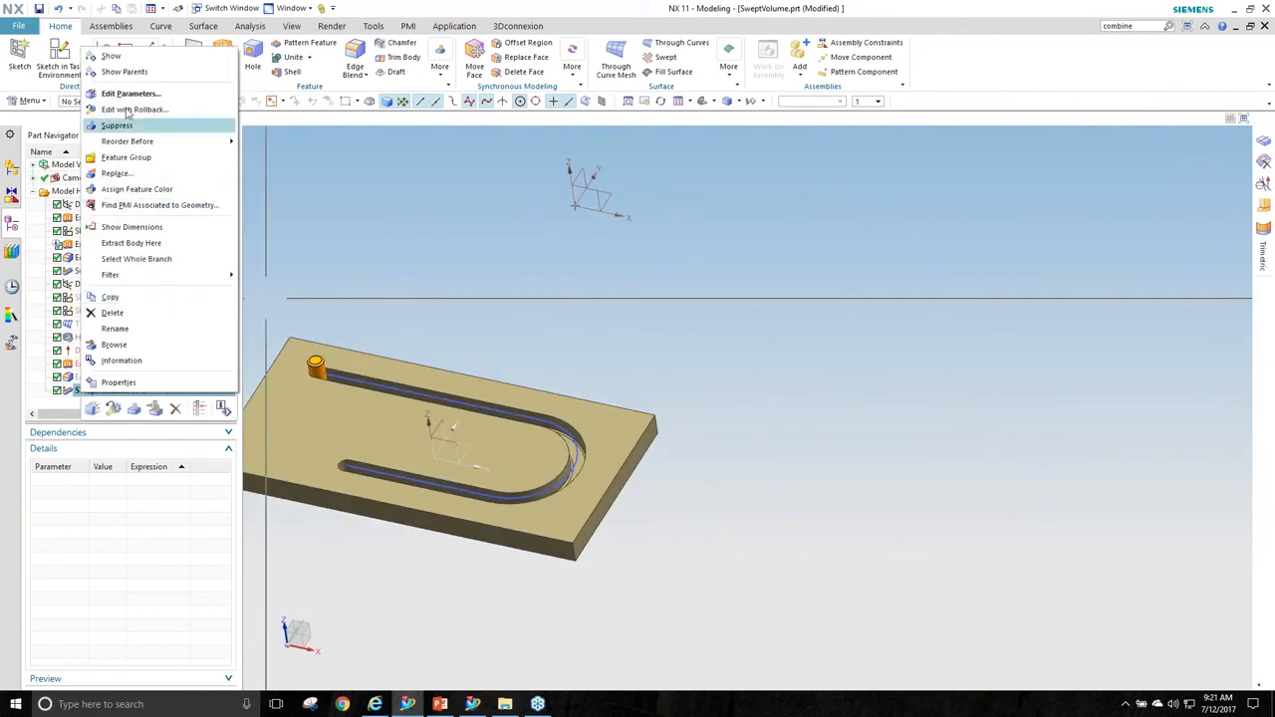
click(105, 51)
middle_drag(871, 390, 714, 485)
middle_drag(954, 282, 706, 533)
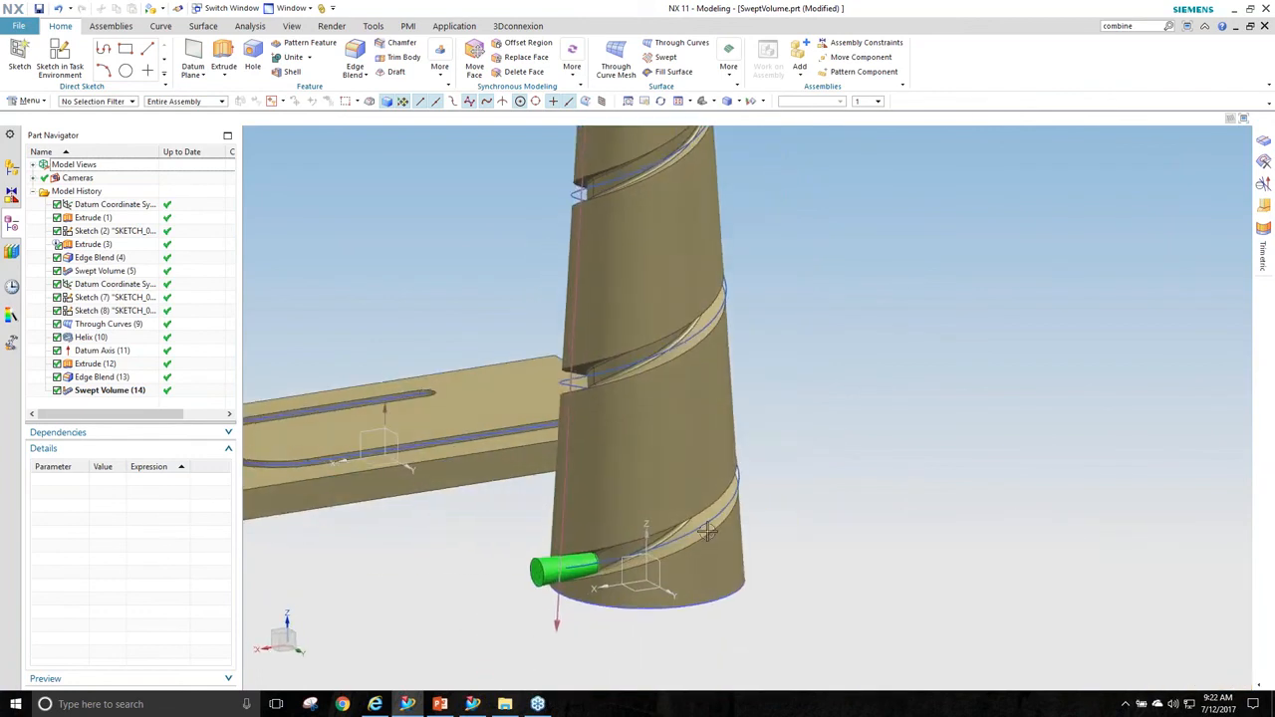
middle_drag(690, 344, 660, 325)
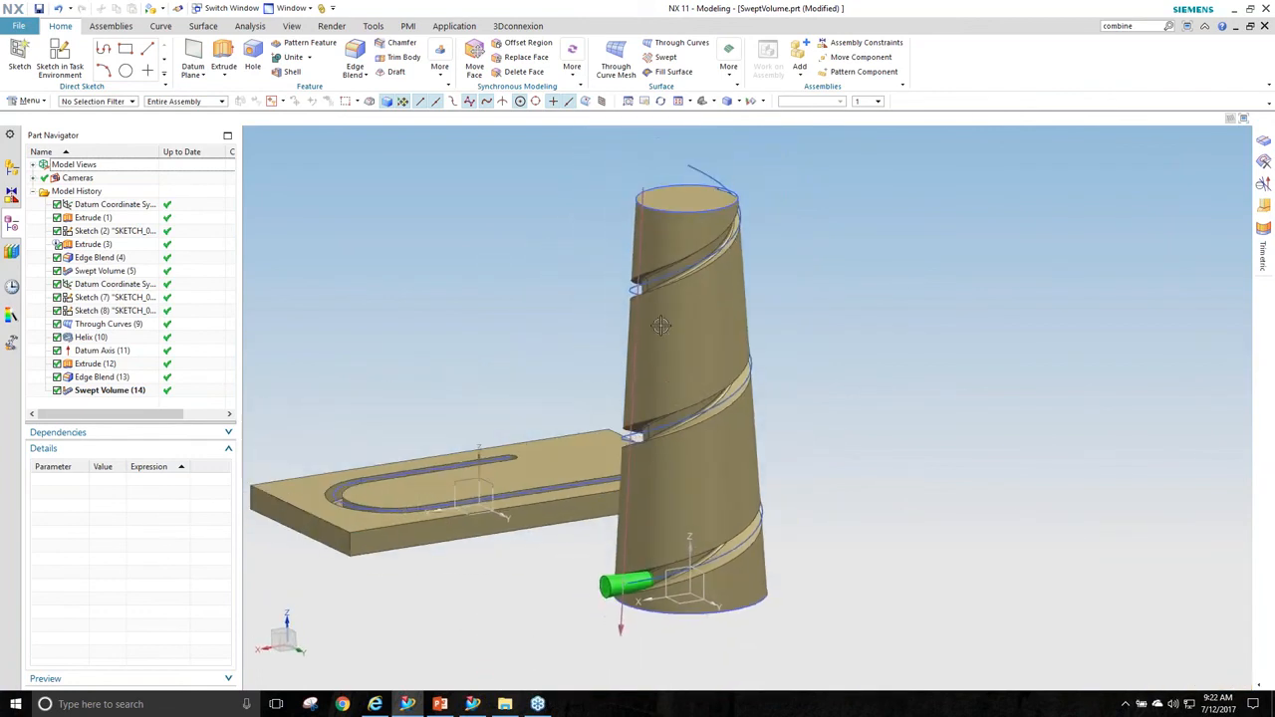
middle_drag(1091, 413, 1048, 423)
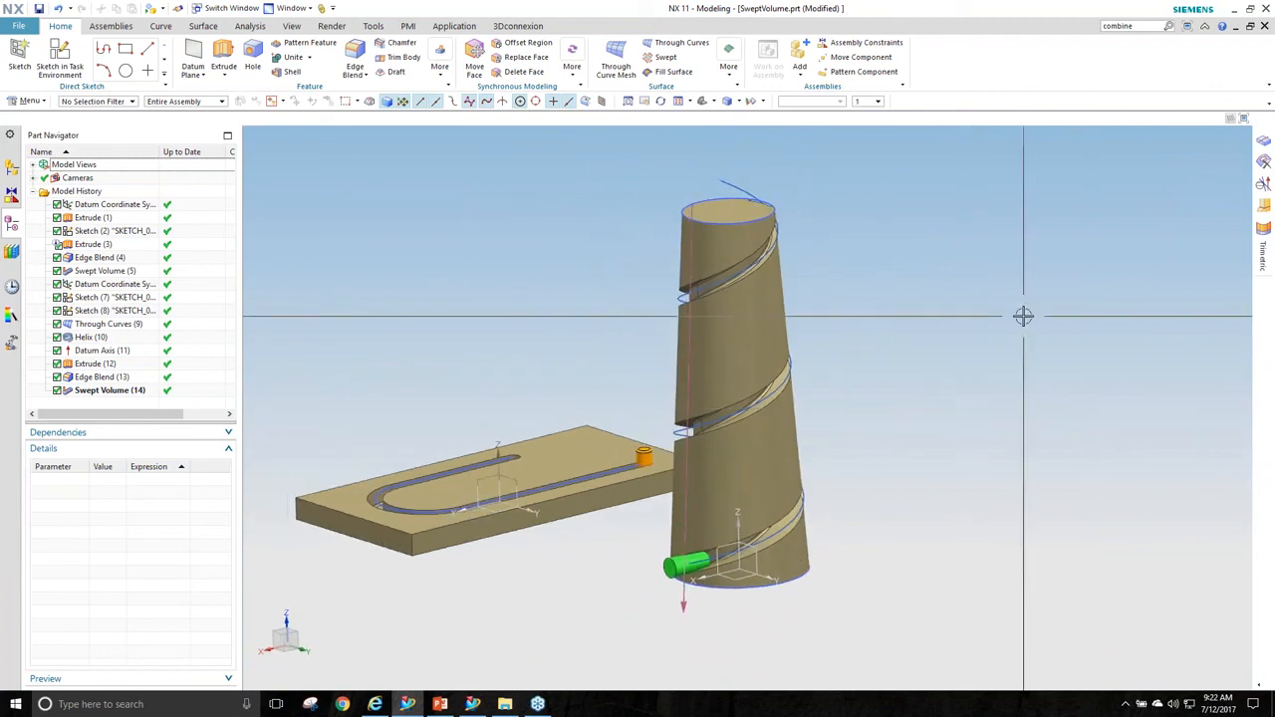
Switch to the VariableOffset part and show the "Region 1b" sheet body.
key(alt+Tab)
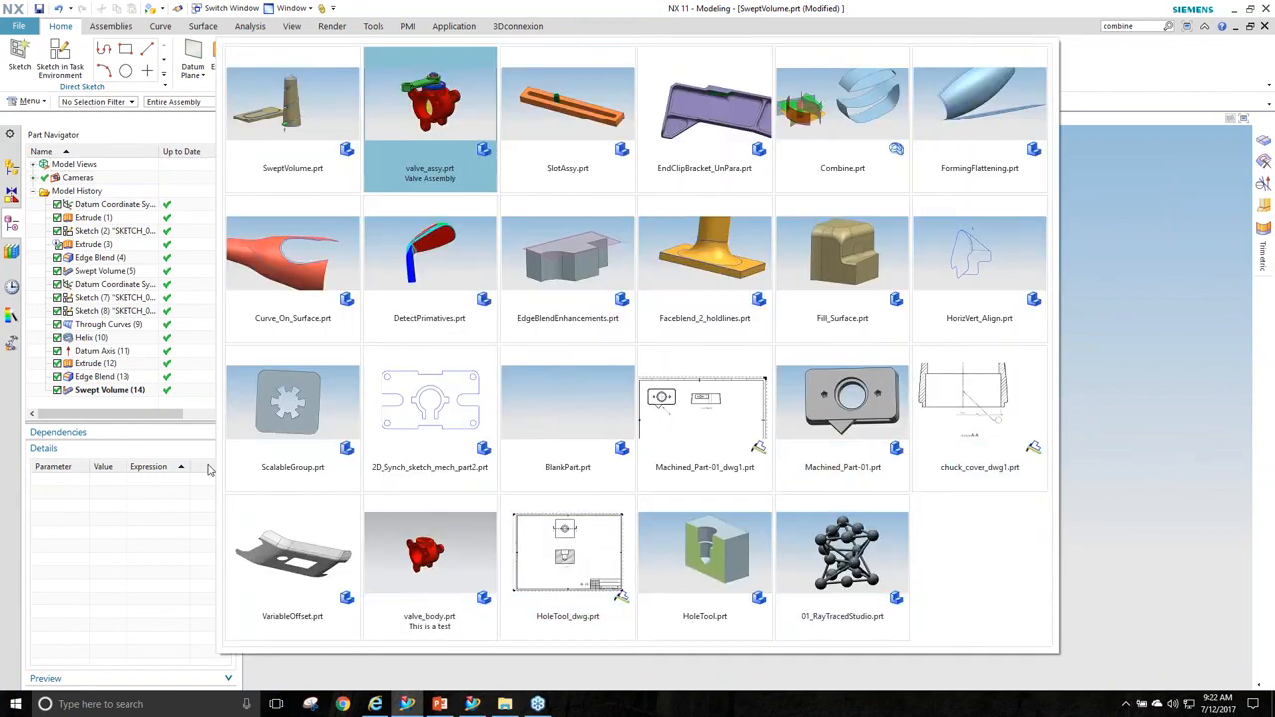
click(282, 566)
middle_drag(865, 275, 262, 227)
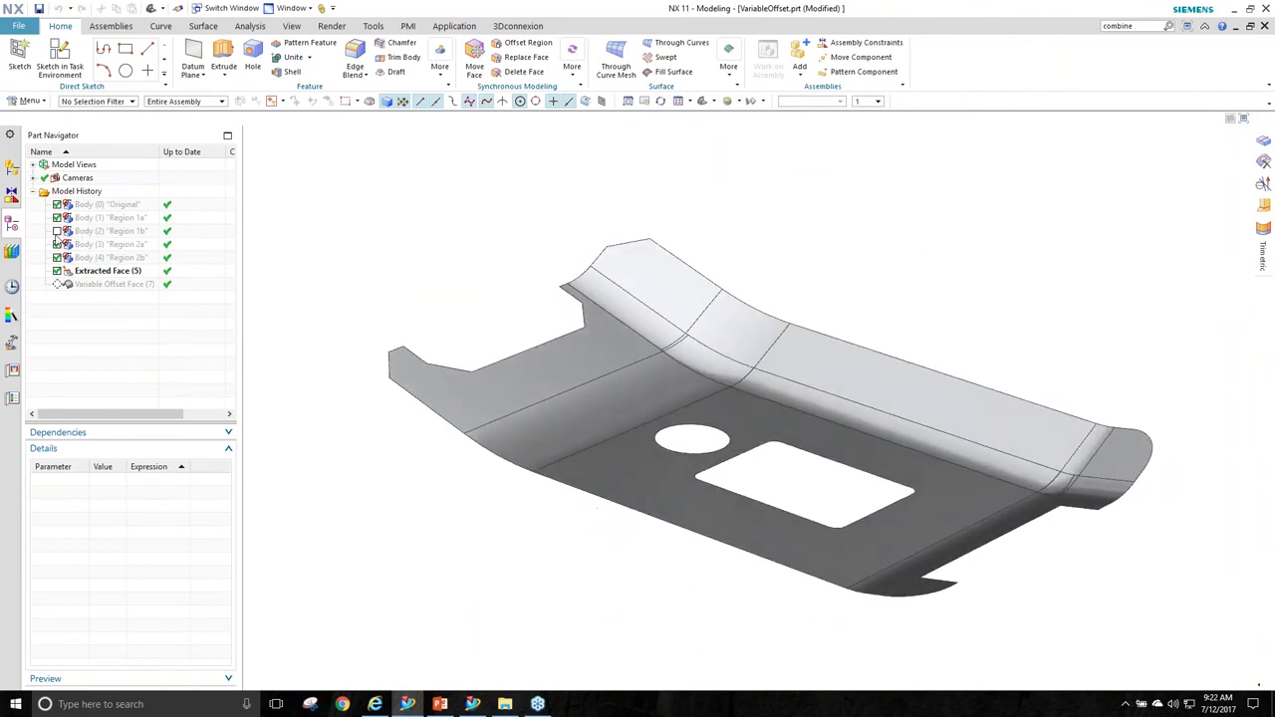
click(56, 231)
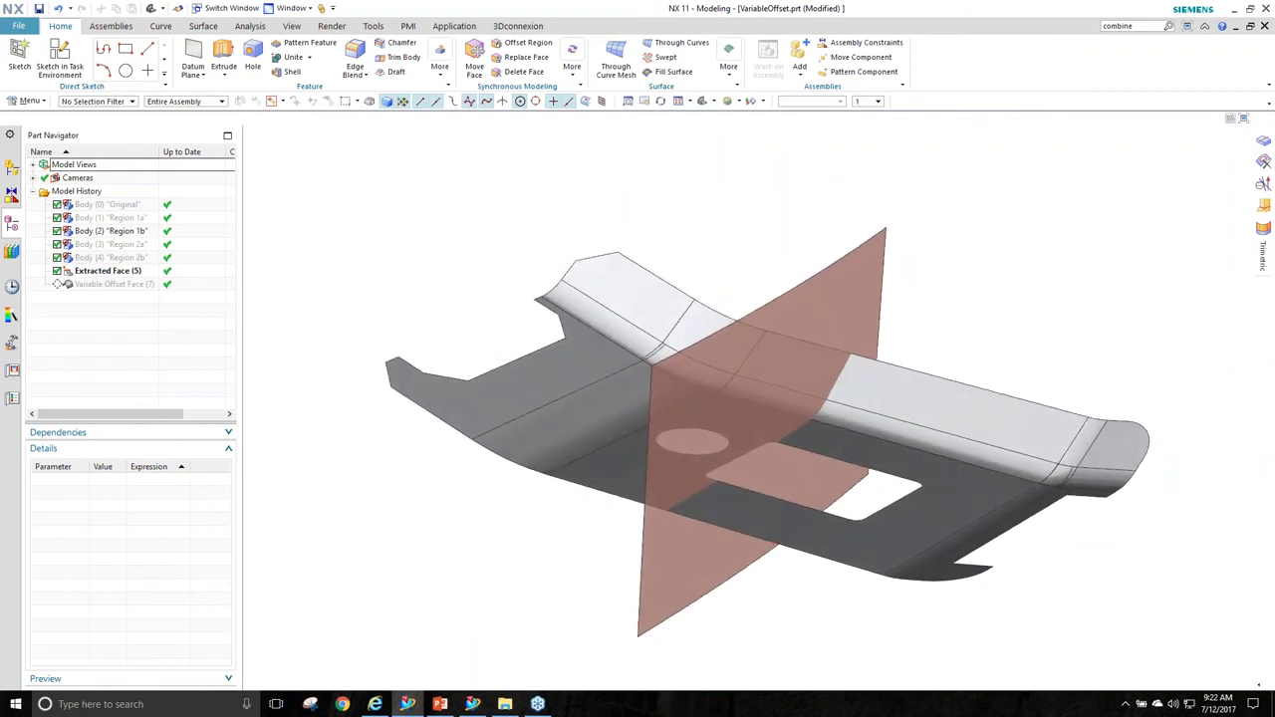
text(va)
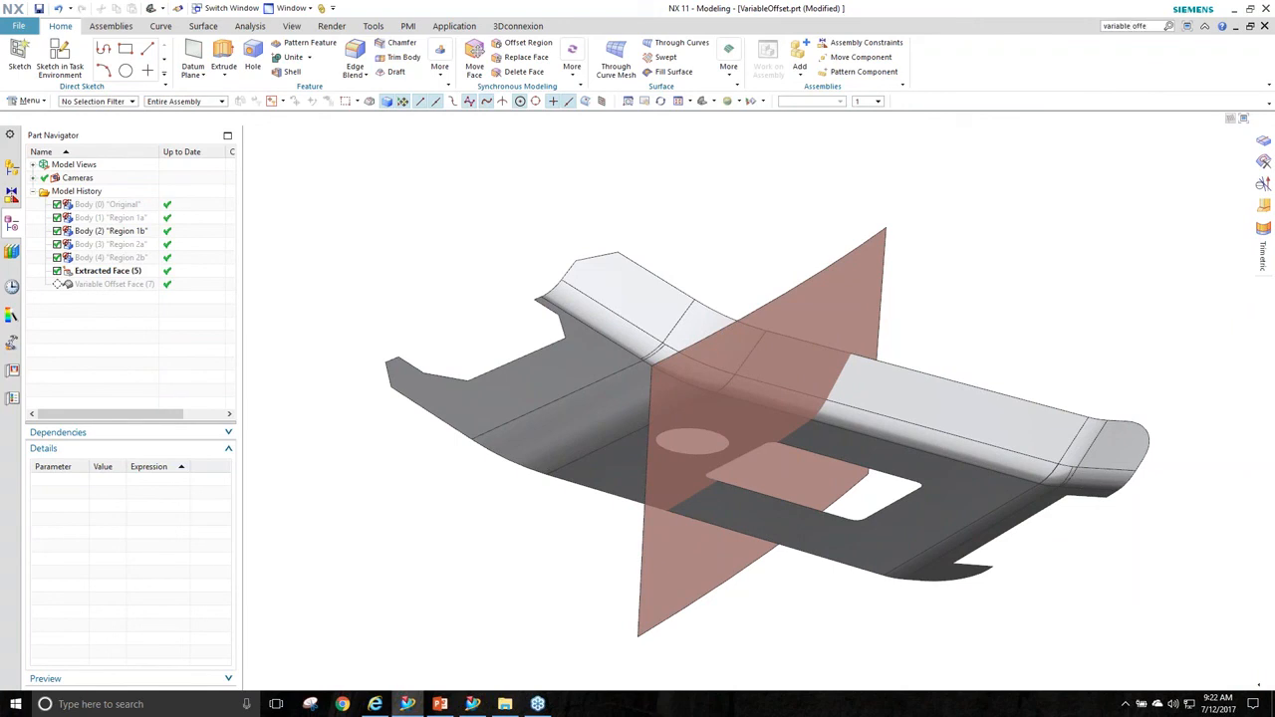
text(riable offset face)
key(Return)
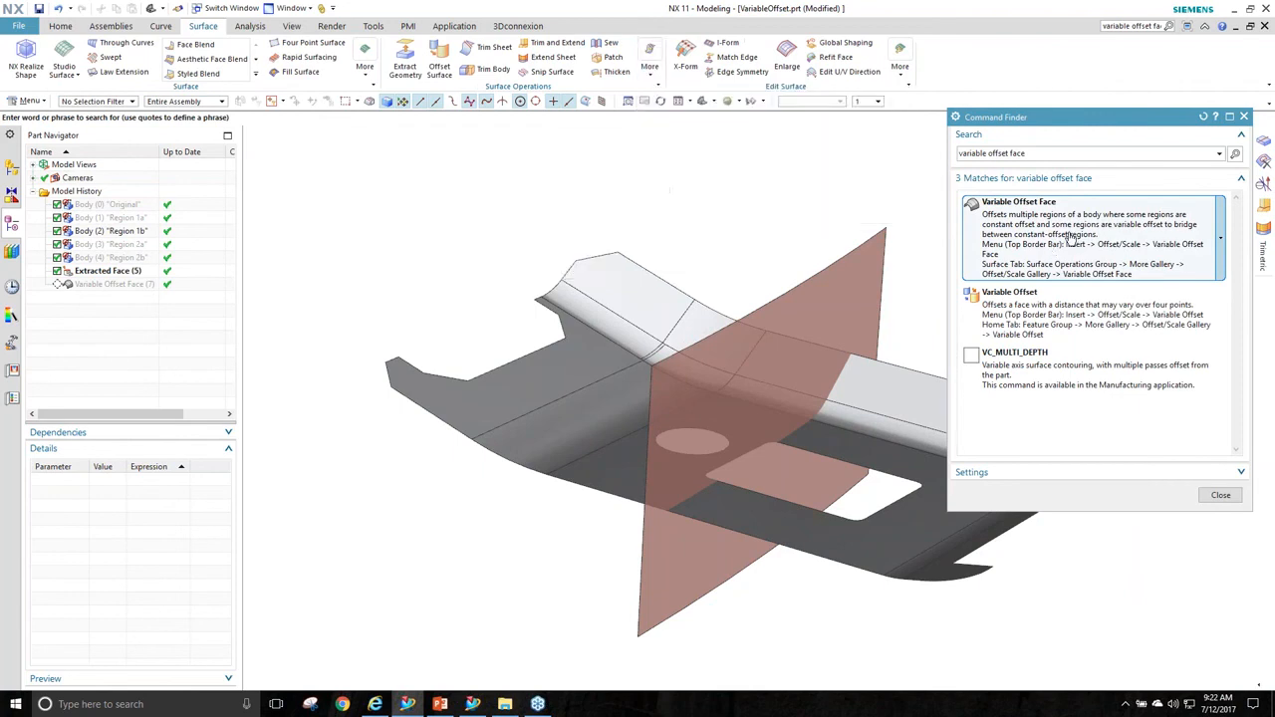
click(1071, 239)
click(1243, 117)
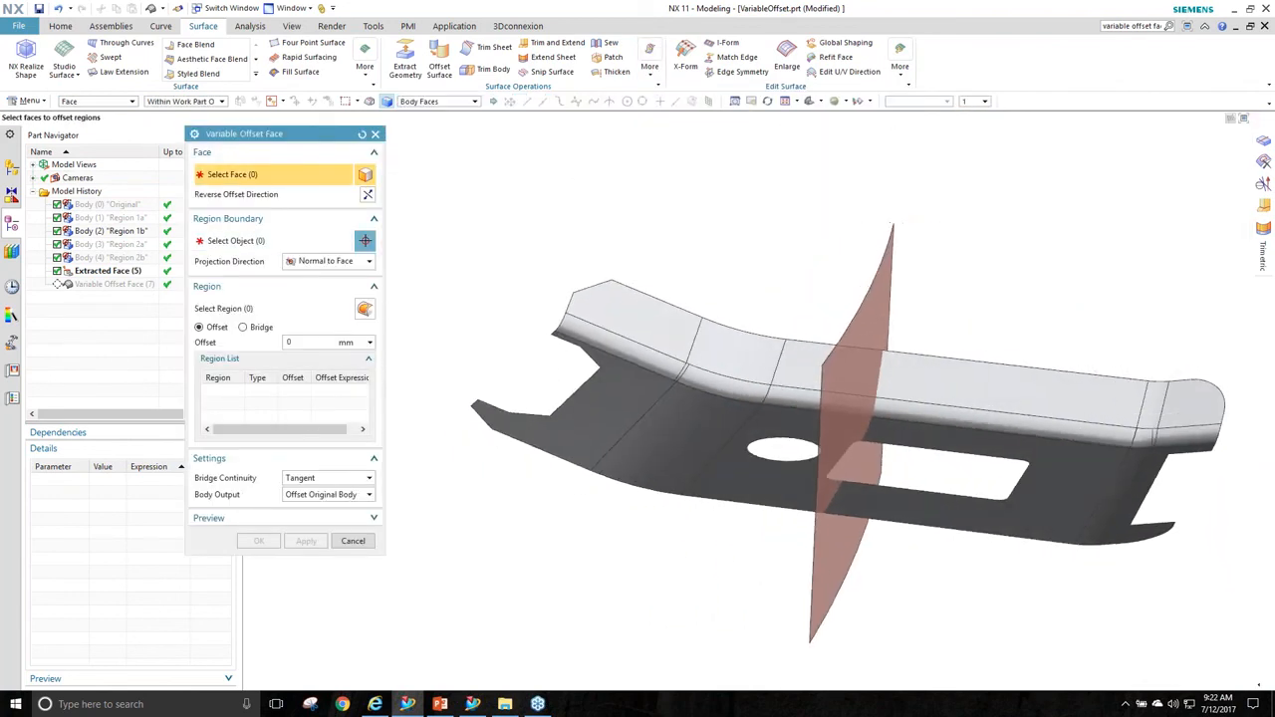
click(353, 541)
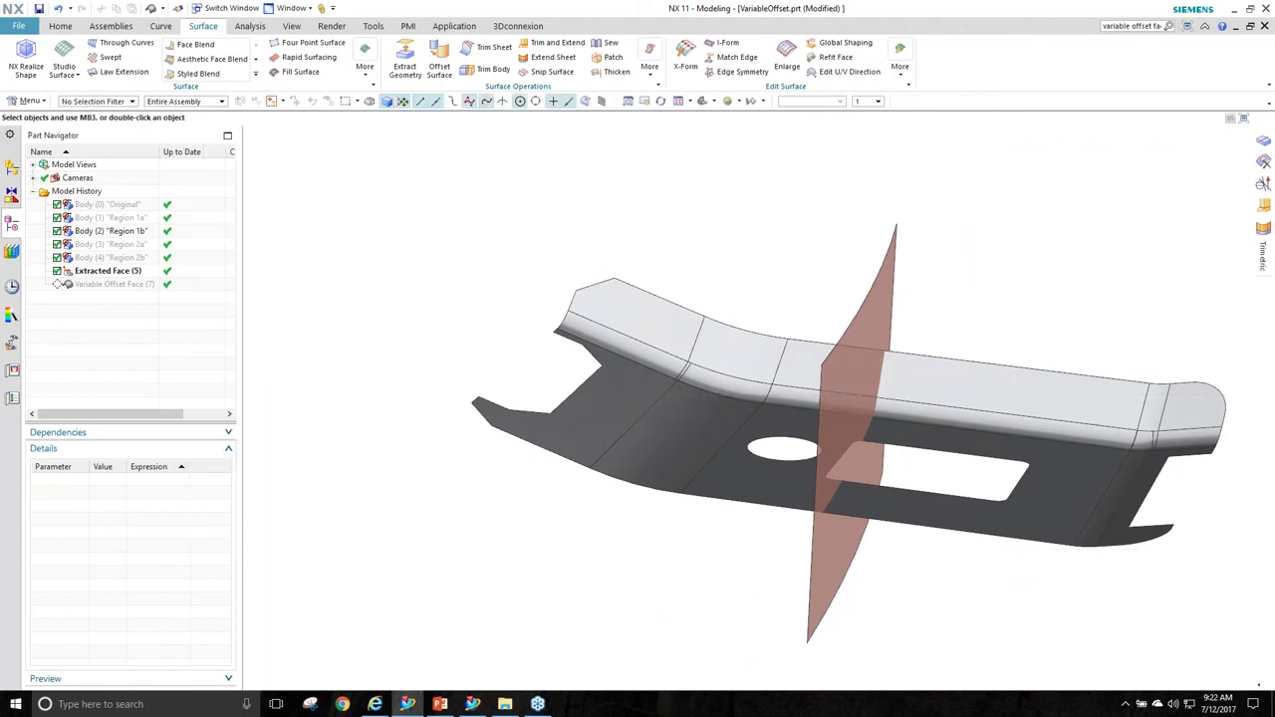
Show the "Region 1a" and "Region 2a" sheet bodies crossing the extracted face.
click(93, 245)
ctrl+click(93, 220)
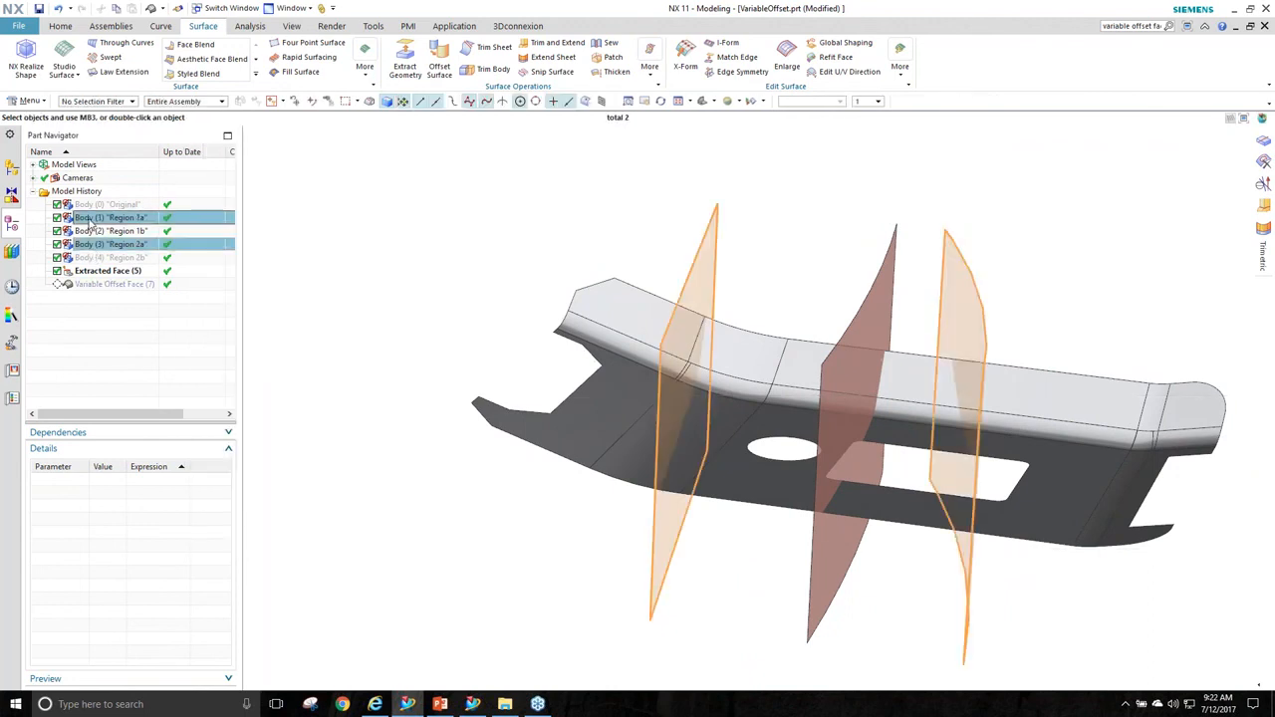
right_click(92, 221)
click(121, 230)
middle_drag(712, 355, 387, 190)
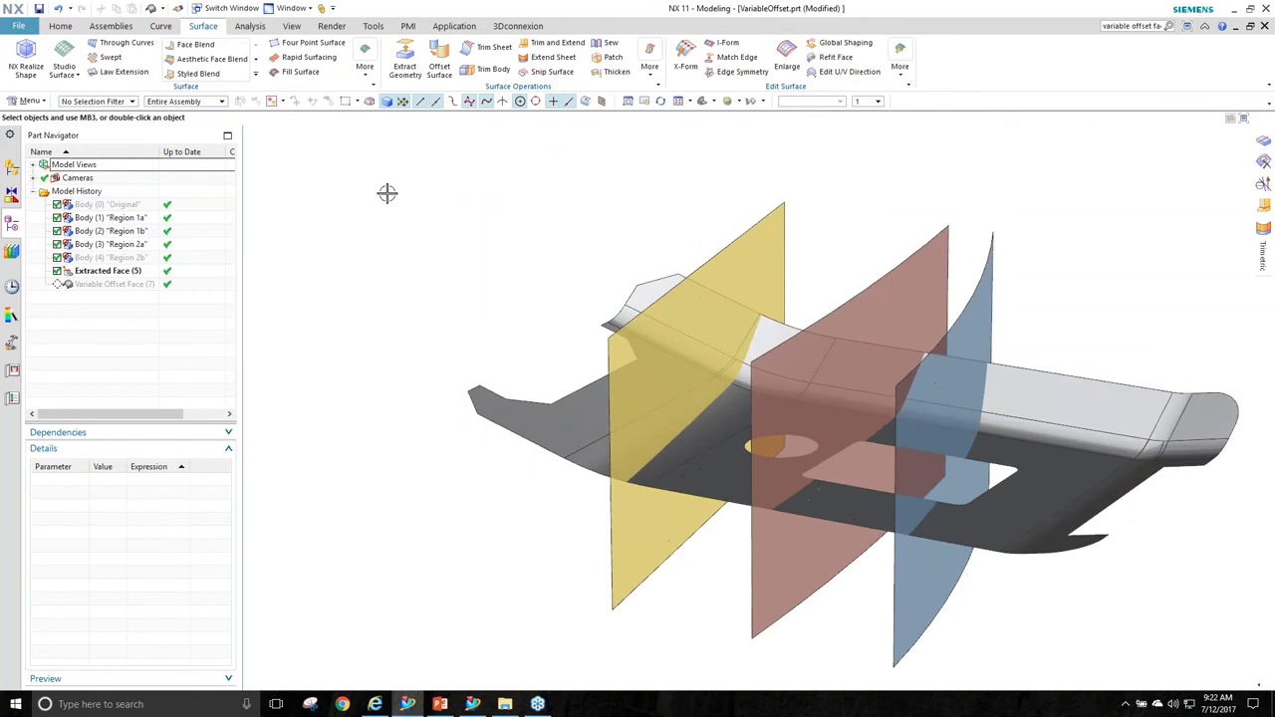
Start Variable Offset Face and select all 19 faces of the extracted sheet body as the faces to offset.
click(164, 9)
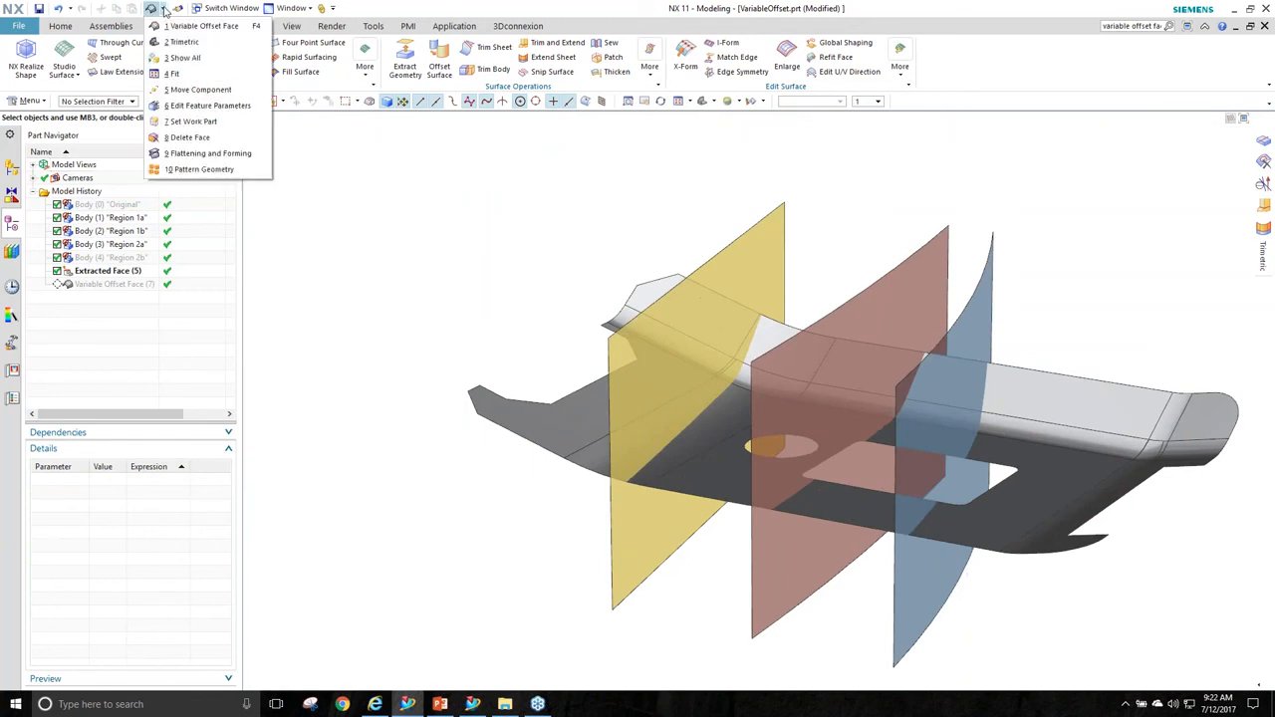
click(171, 28)
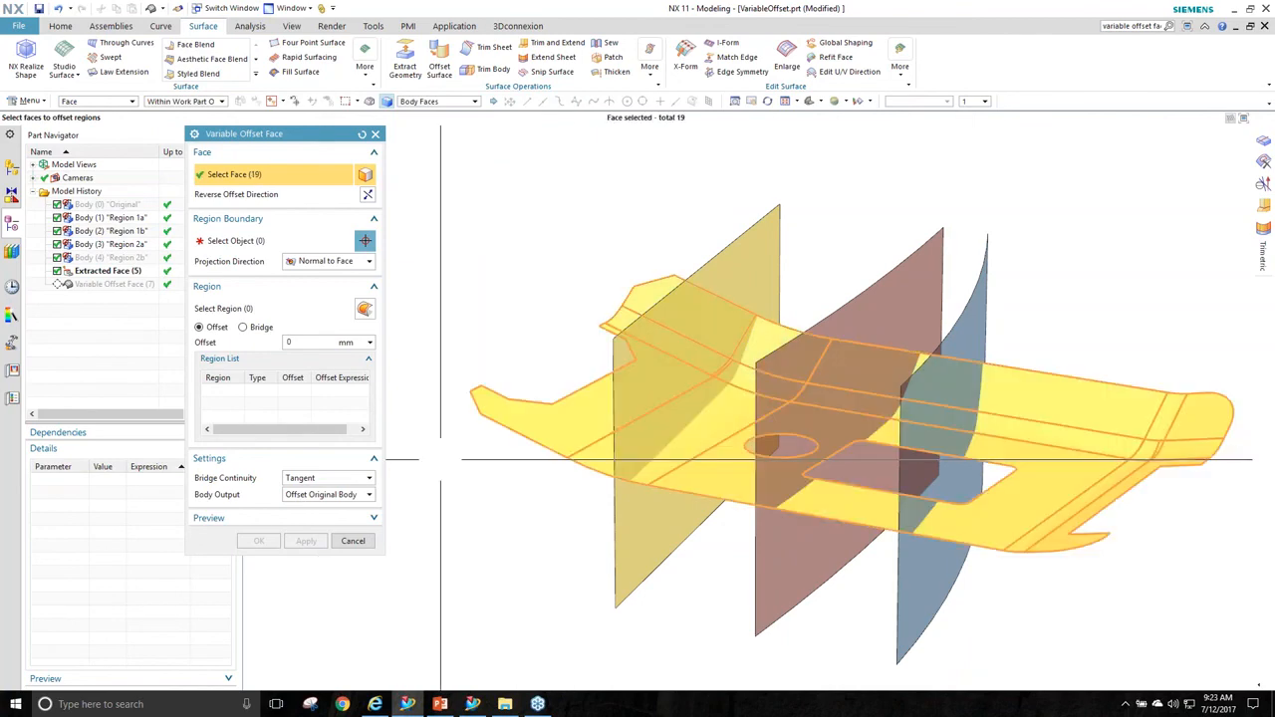
click(488, 400)
Select the Region 2a, Region 1b and Region 1a sheets as the region boundaries of the variable offset.
middle_drag(976, 350, 947, 345)
click(963, 335)
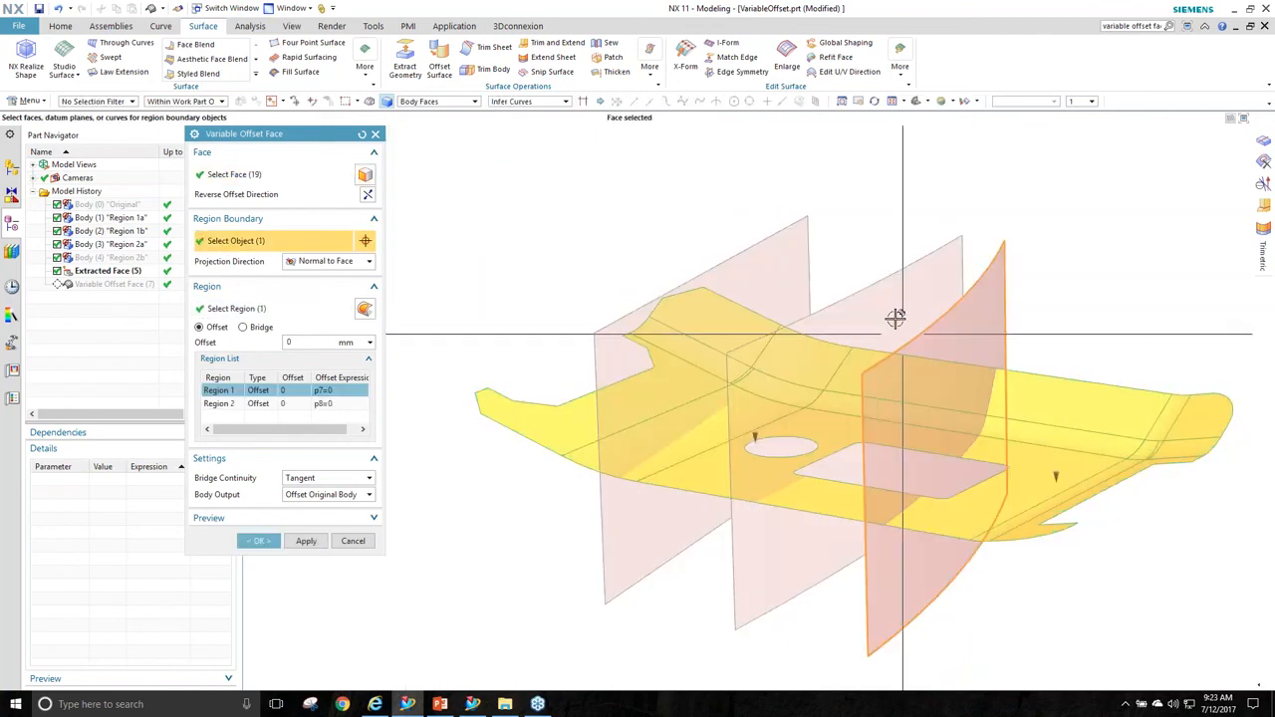
click(838, 330)
click(754, 290)
middle_drag(934, 530, 1084, 472)
middle_drag(888, 517, 826, 488)
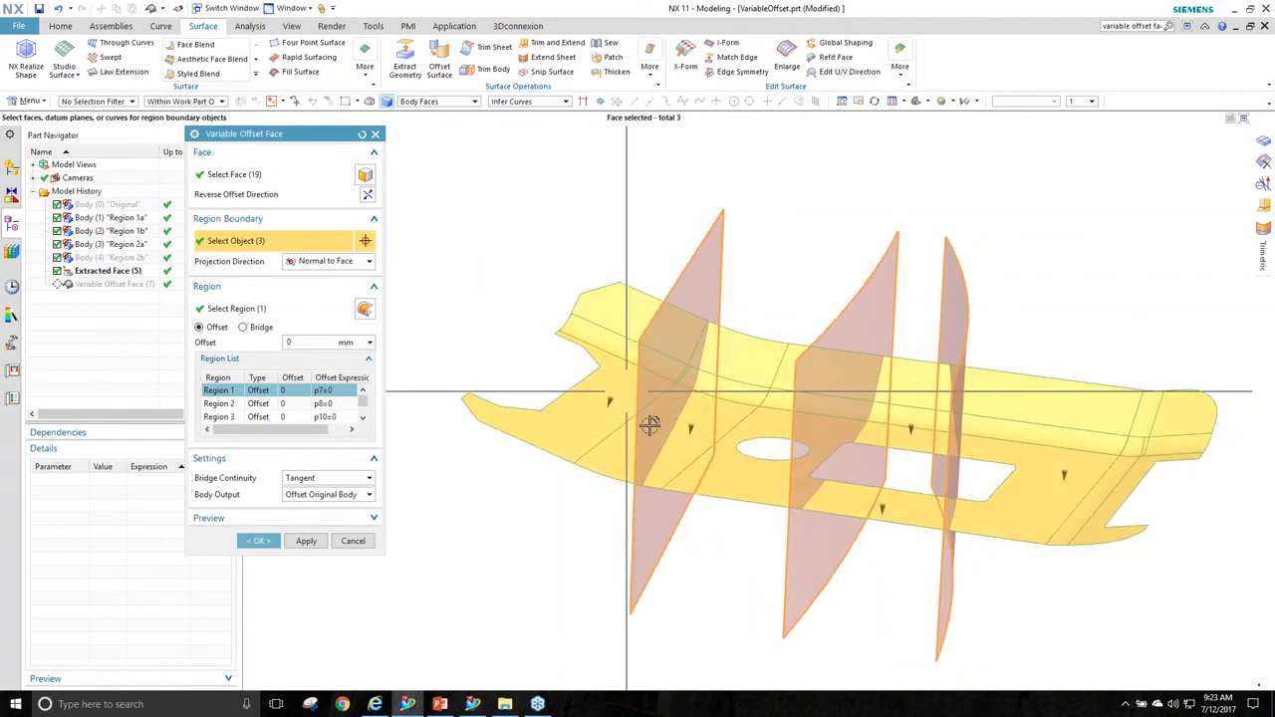
Set the Region 1 offset to -10 mm and change Region 2 to a Bridge region.
double_click(291, 343)
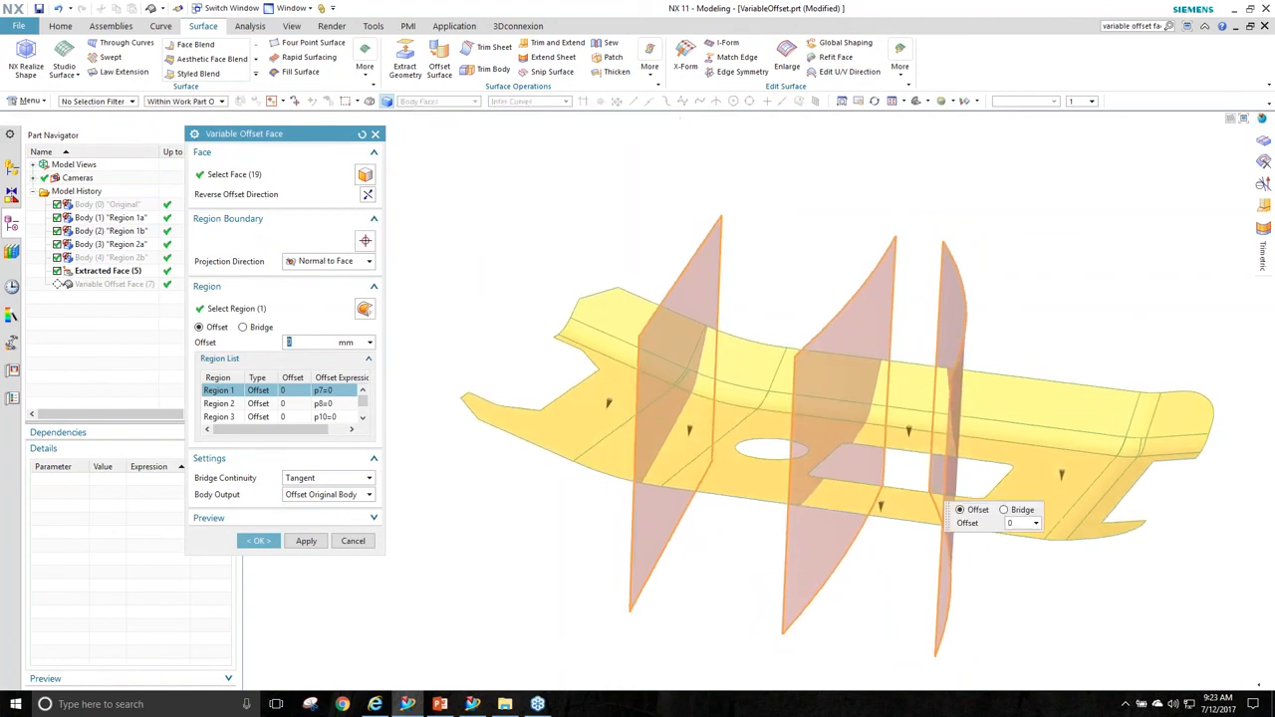
middle_drag(616, 466, 564, 427)
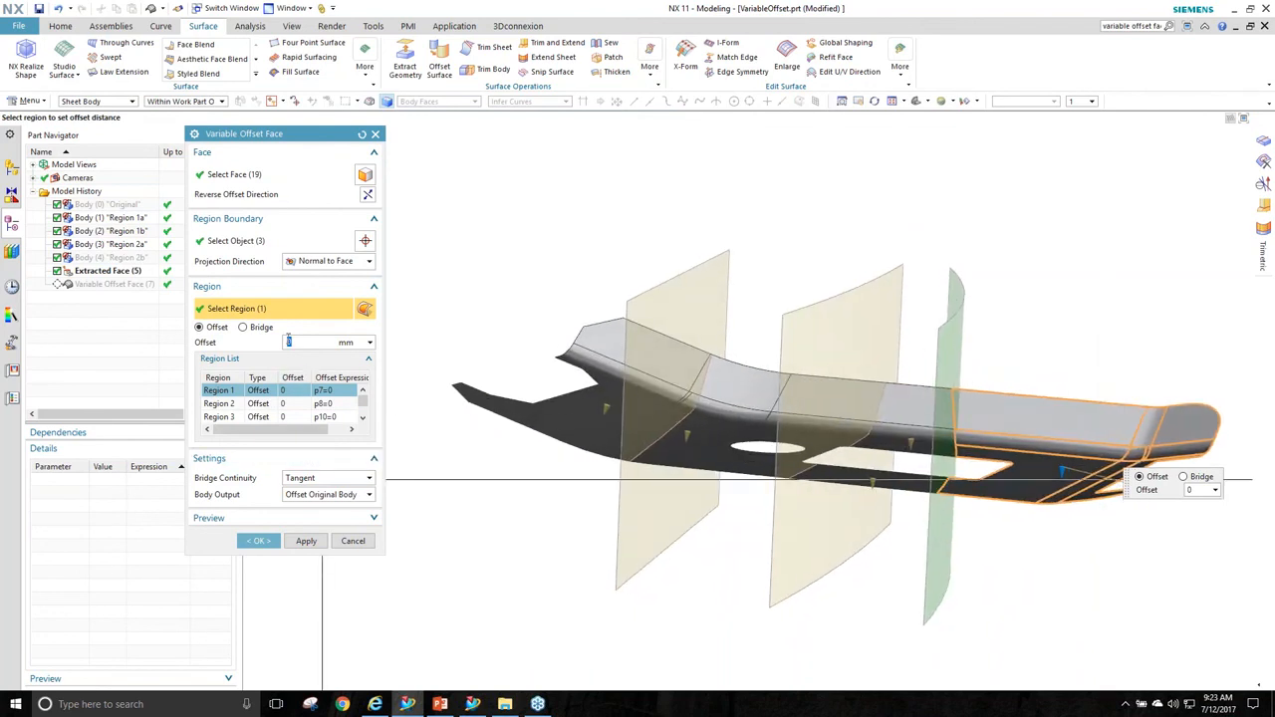
text(-10)
key(Return)
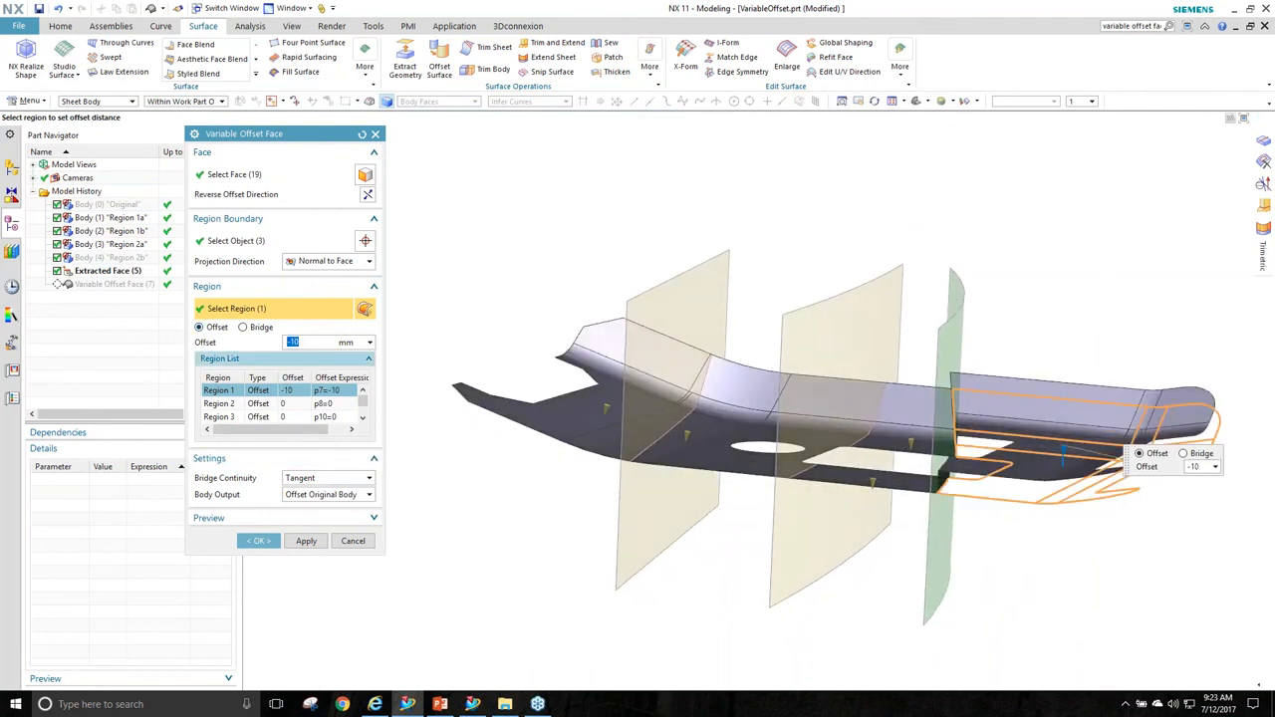
click(259, 404)
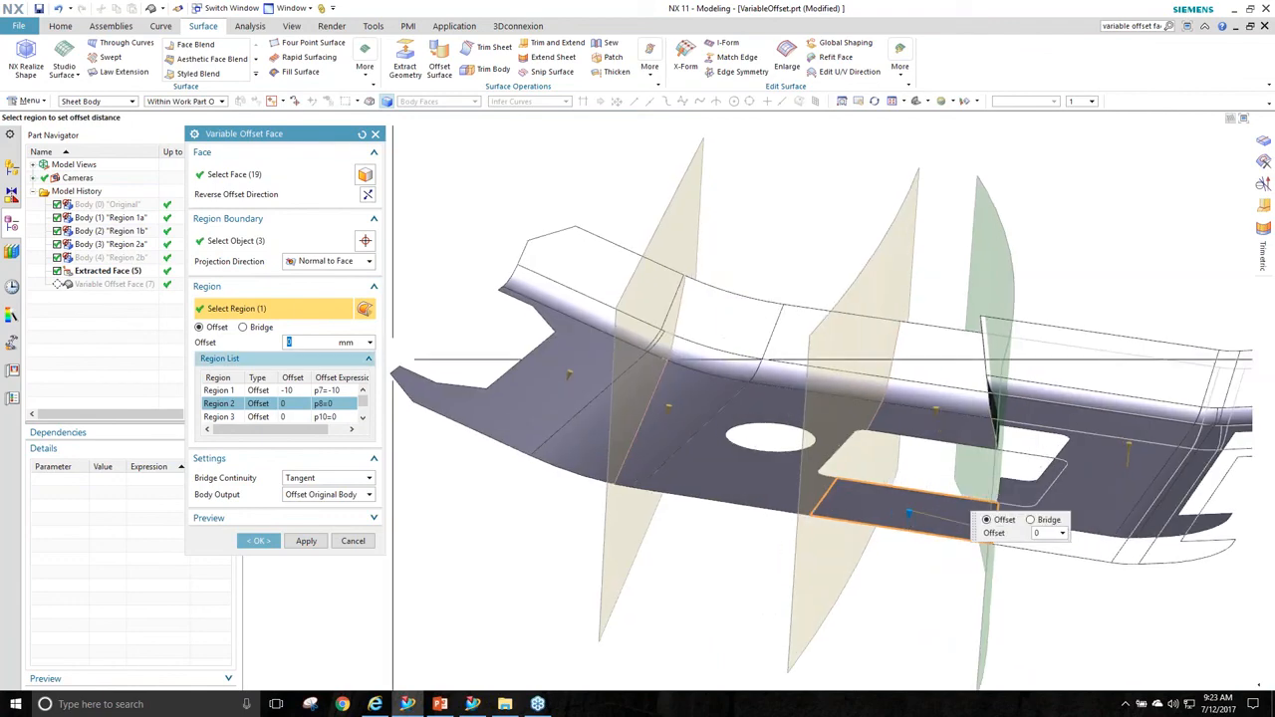
click(250, 332)
middle_drag(469, 484, 981, 482)
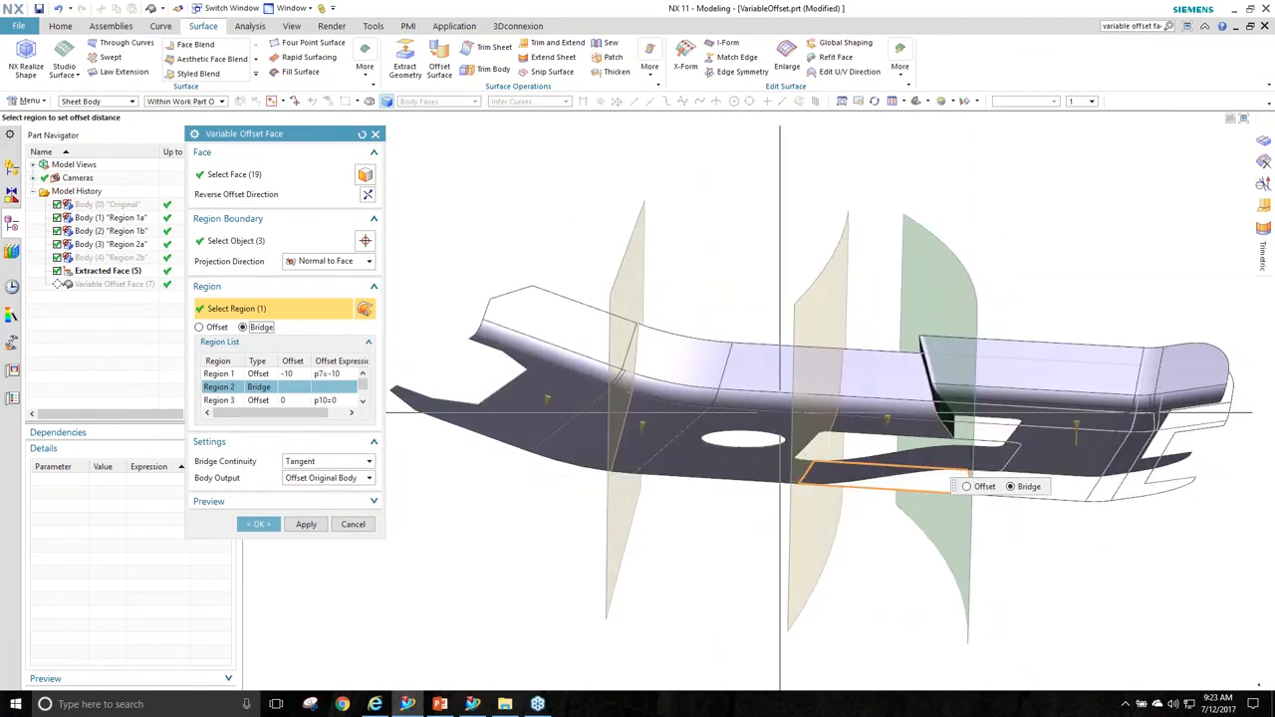
Set the Region 4 offset to 8 mm and the Region 5 offset to -8 mm, and create the variable offset face.
click(292, 400)
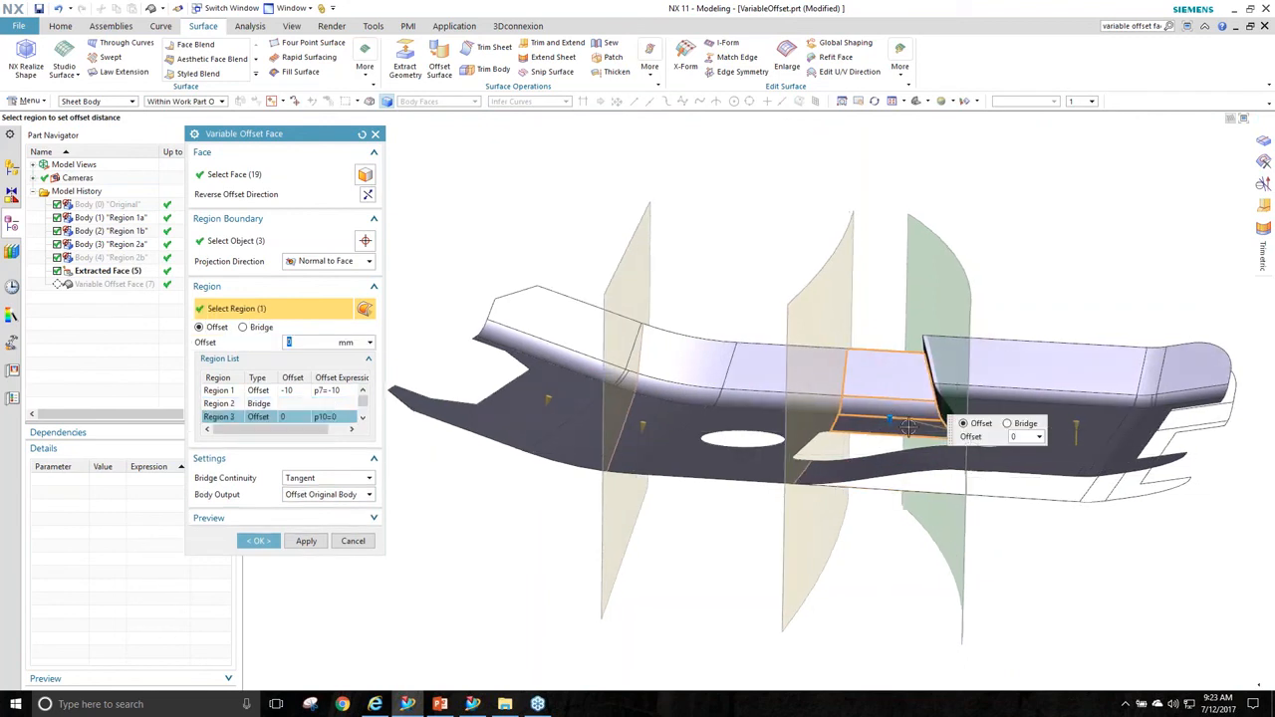
scroll(303, 403, down, 1)
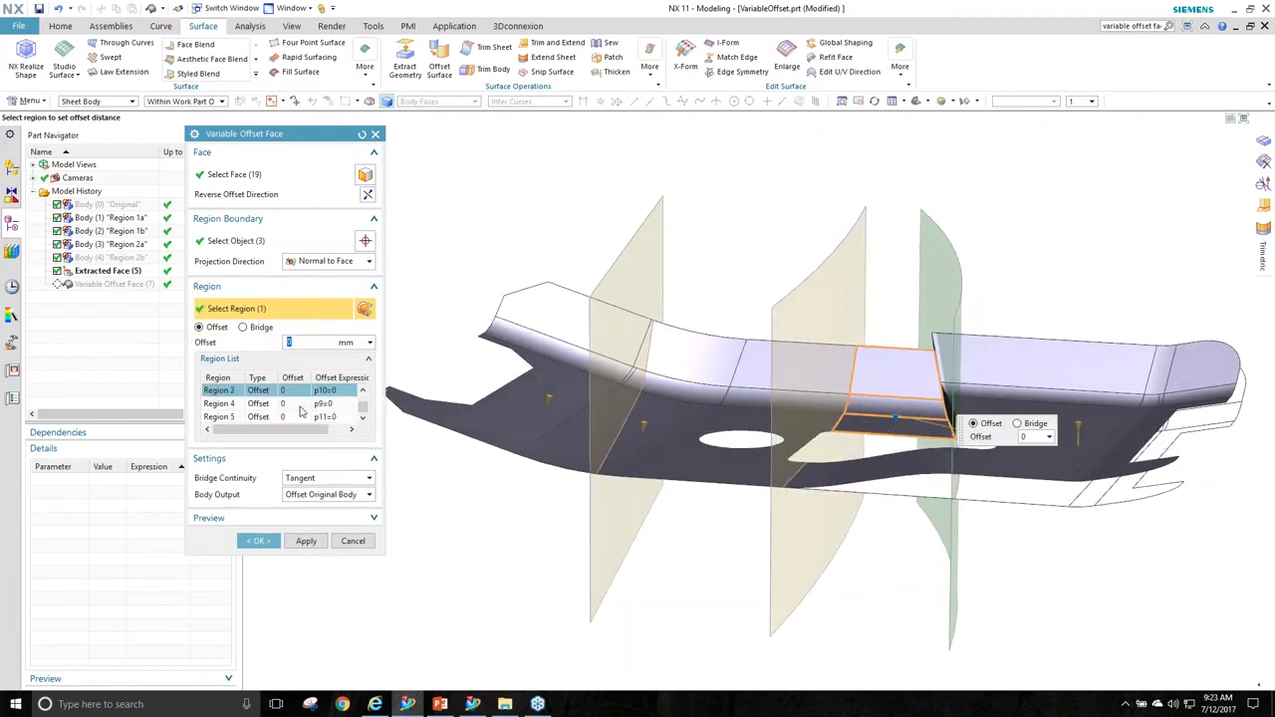
click(302, 403)
text(8)
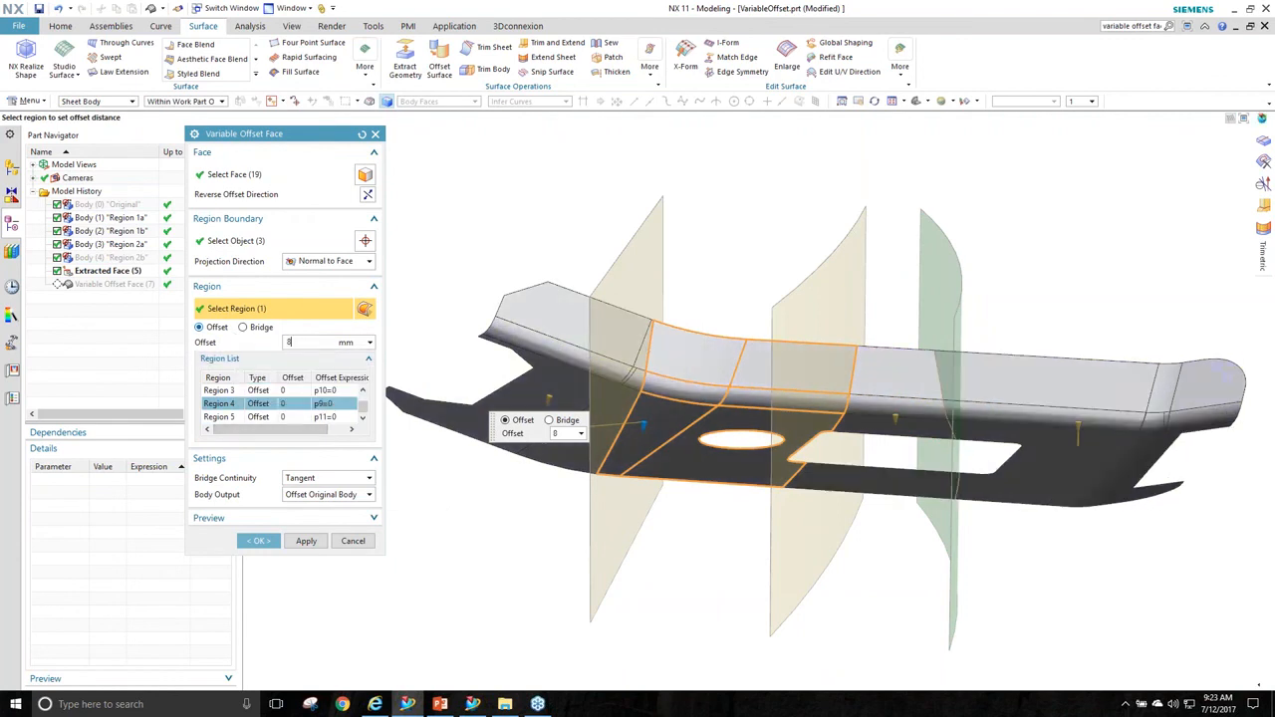
click(266, 416)
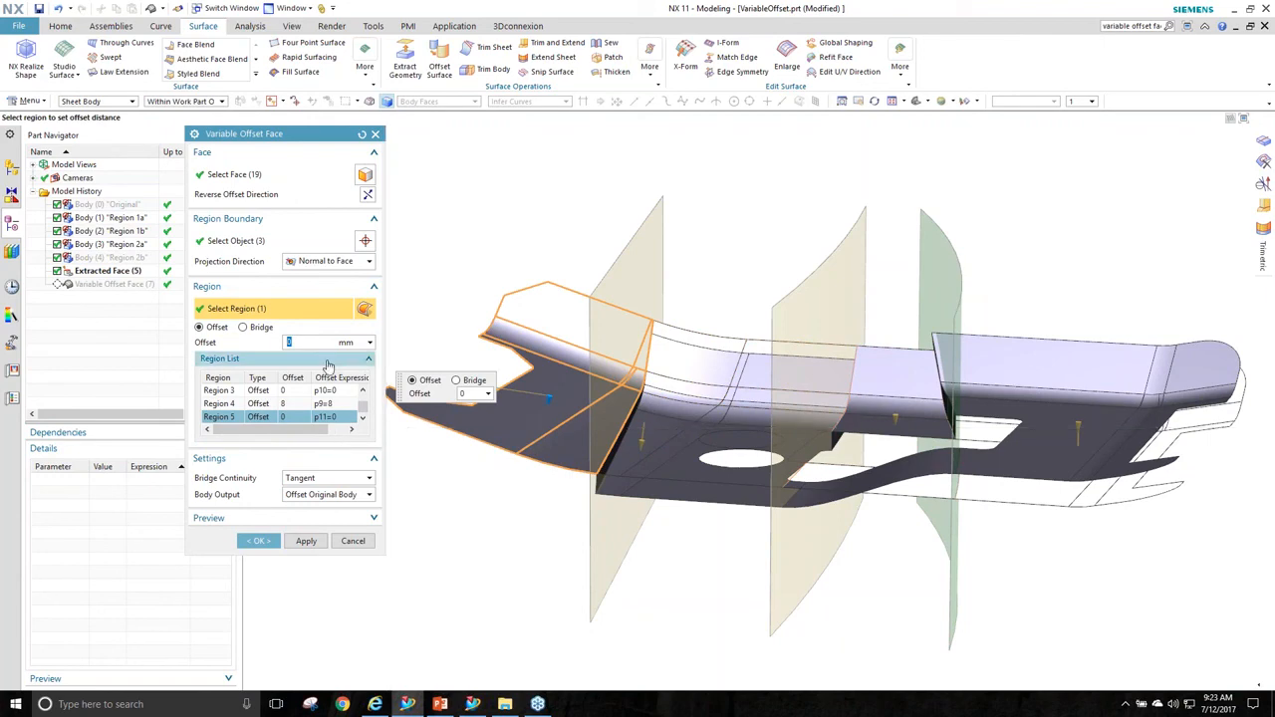
text(-8)
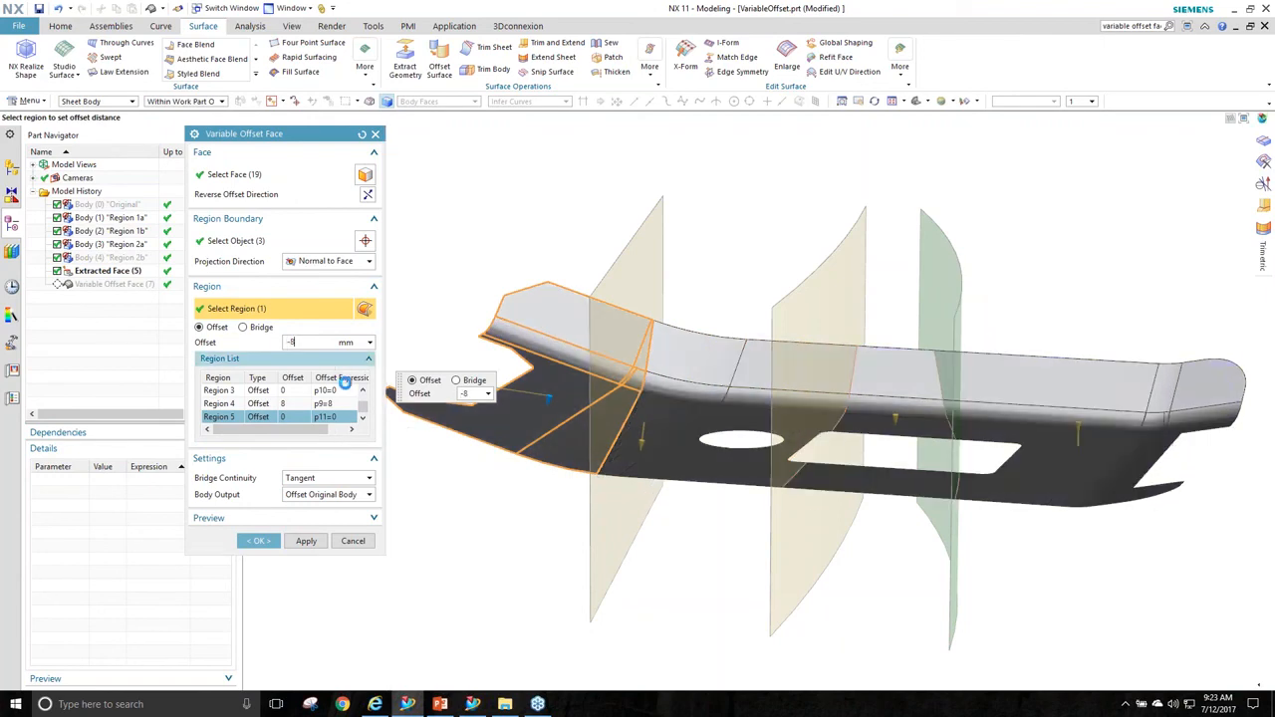
middle_drag(947, 339, 956, 403)
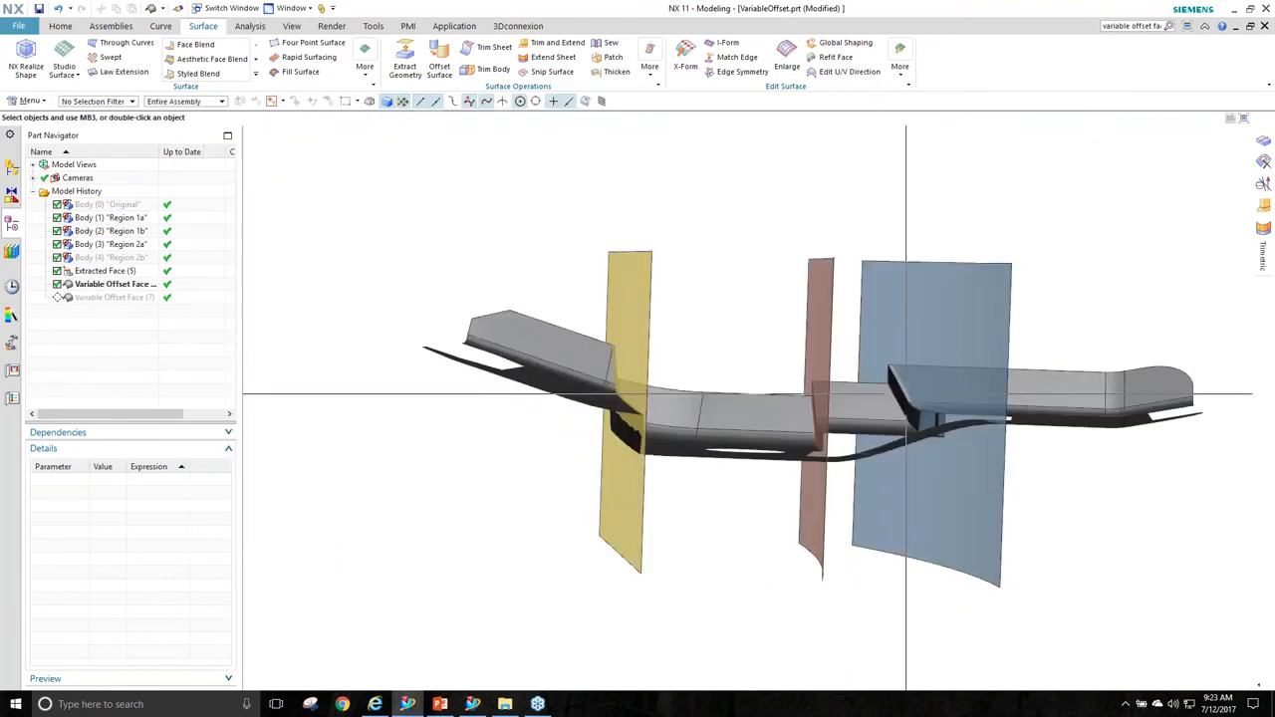
Hide the Region 1a, Region 1b and Region 2a boundary sheets so only the offset body is shown.
middle_drag(1185, 466, 849, 330)
right_drag(849, 330, 927, 344)
click(928, 345)
key(ctrl+b)
click(646, 286)
key(ctrl+b)
middle_drag(1004, 492, 857, 383)
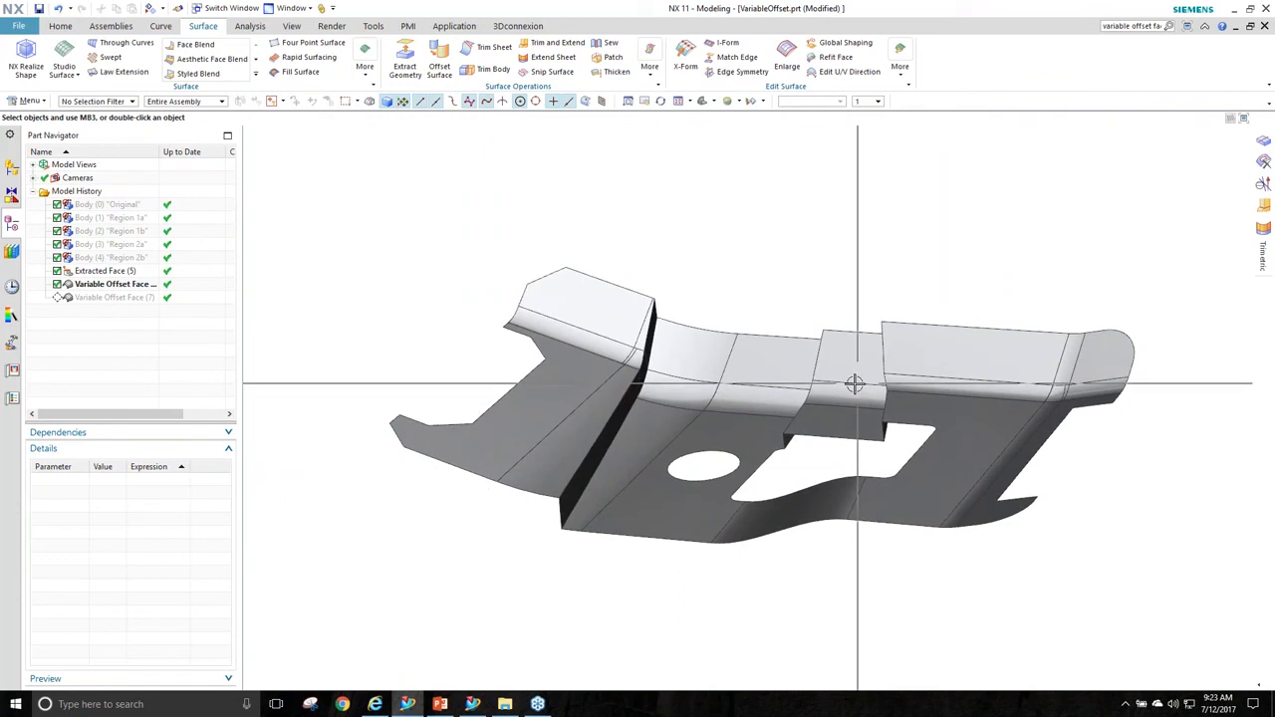
middle_drag(854, 383, 806, 252)
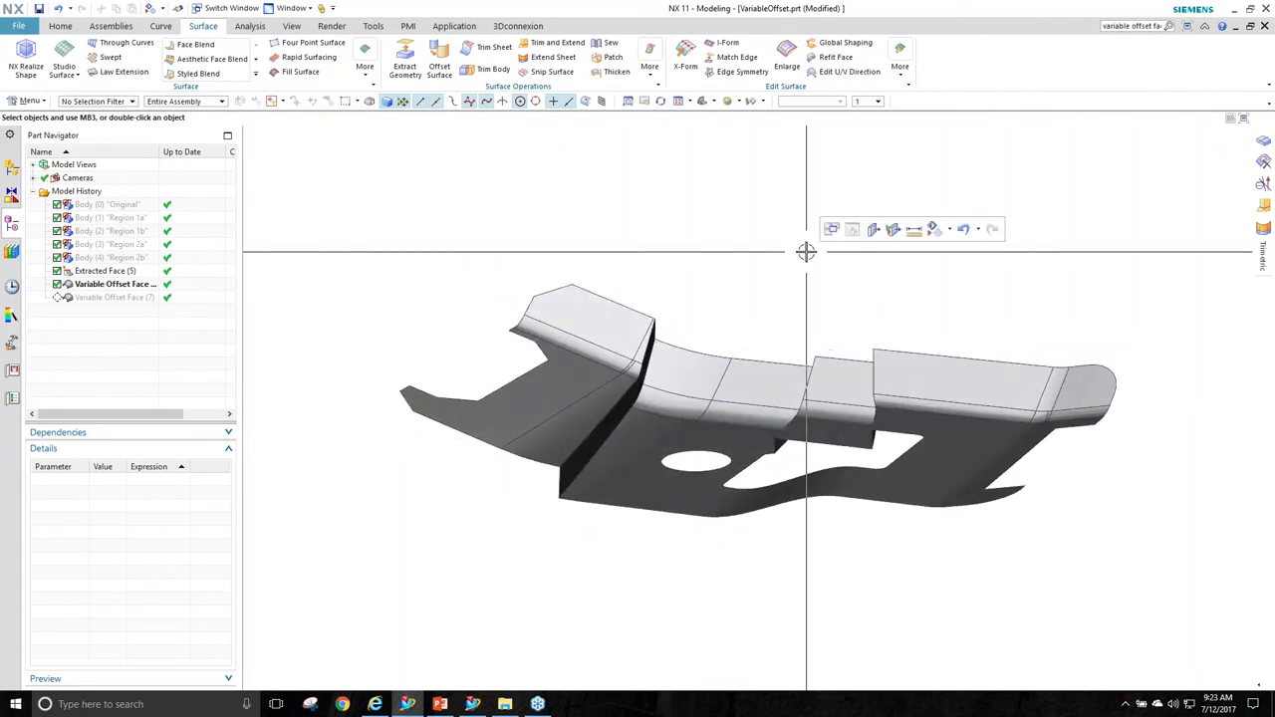
Switch to the chuck_cover_dwg1 drawing and show the whole sheet.
key(ctrl+Tab)
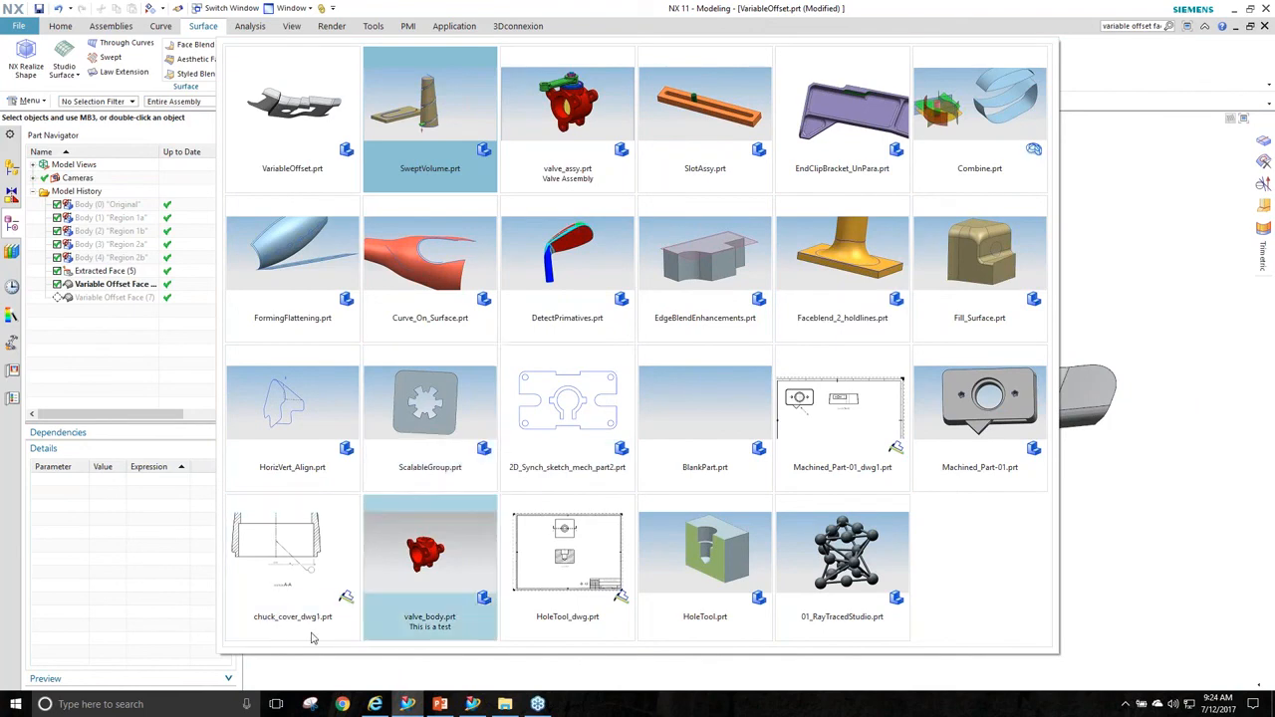
click(289, 569)
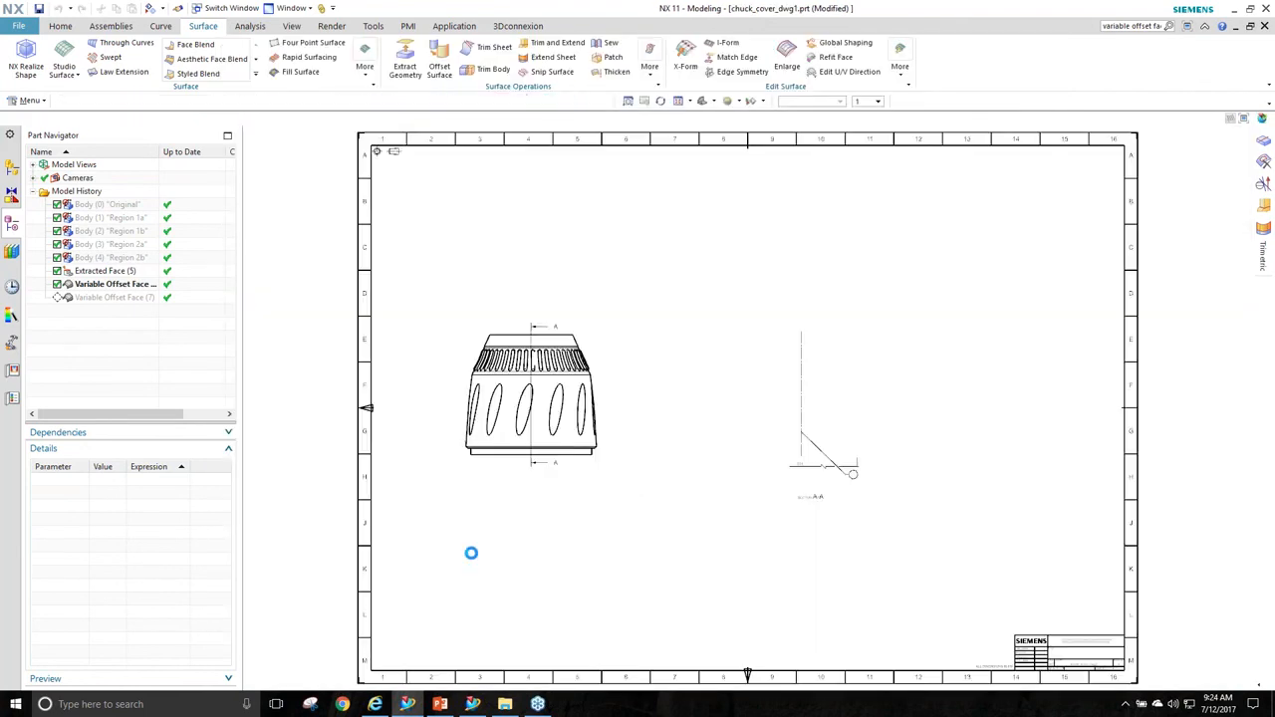
scroll(650, 512, up, 3)
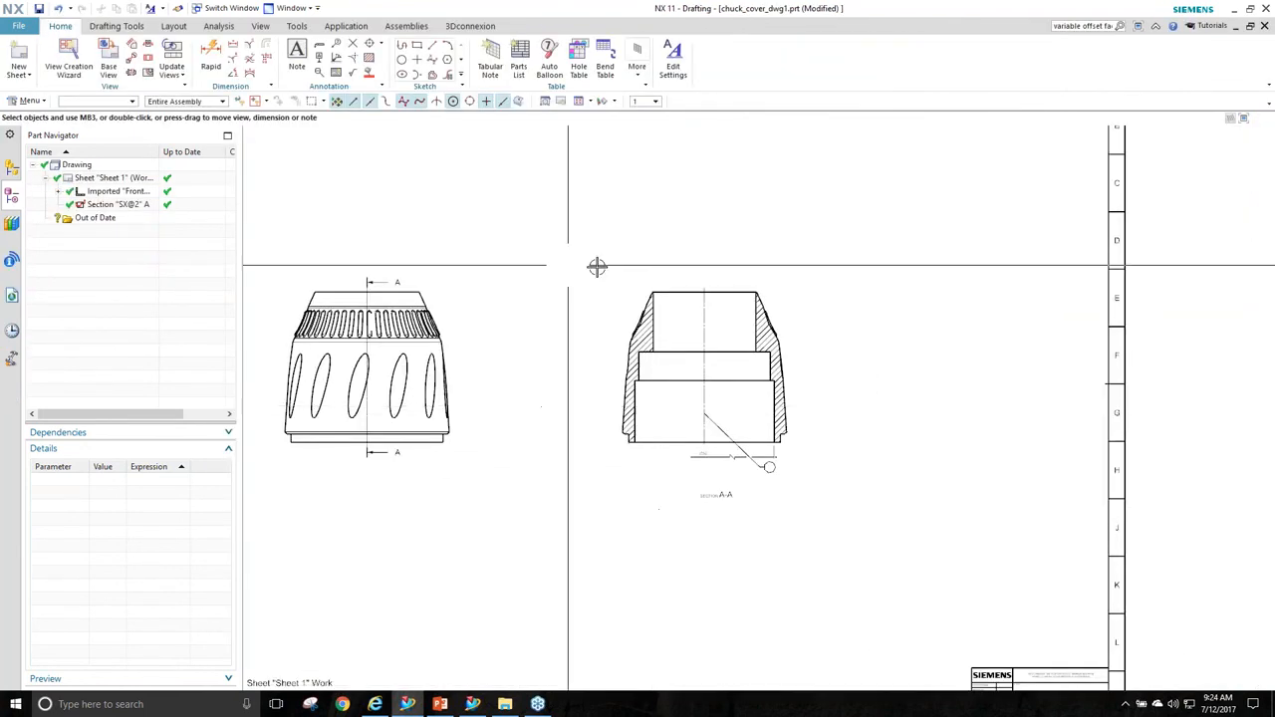
key(ctrl+f)
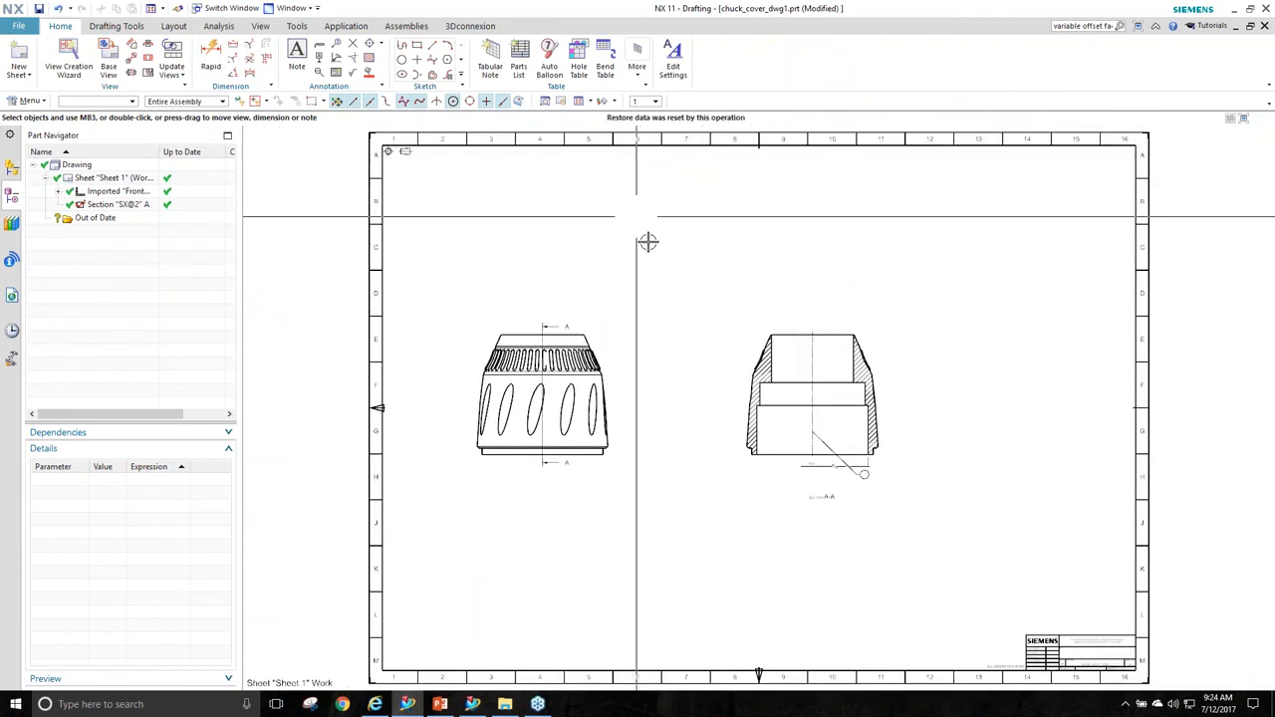
Open the Ø34 dimension in section A-A for editing and toggle its arrowhead to In and back to Out.
scroll(848, 441, down, 6)
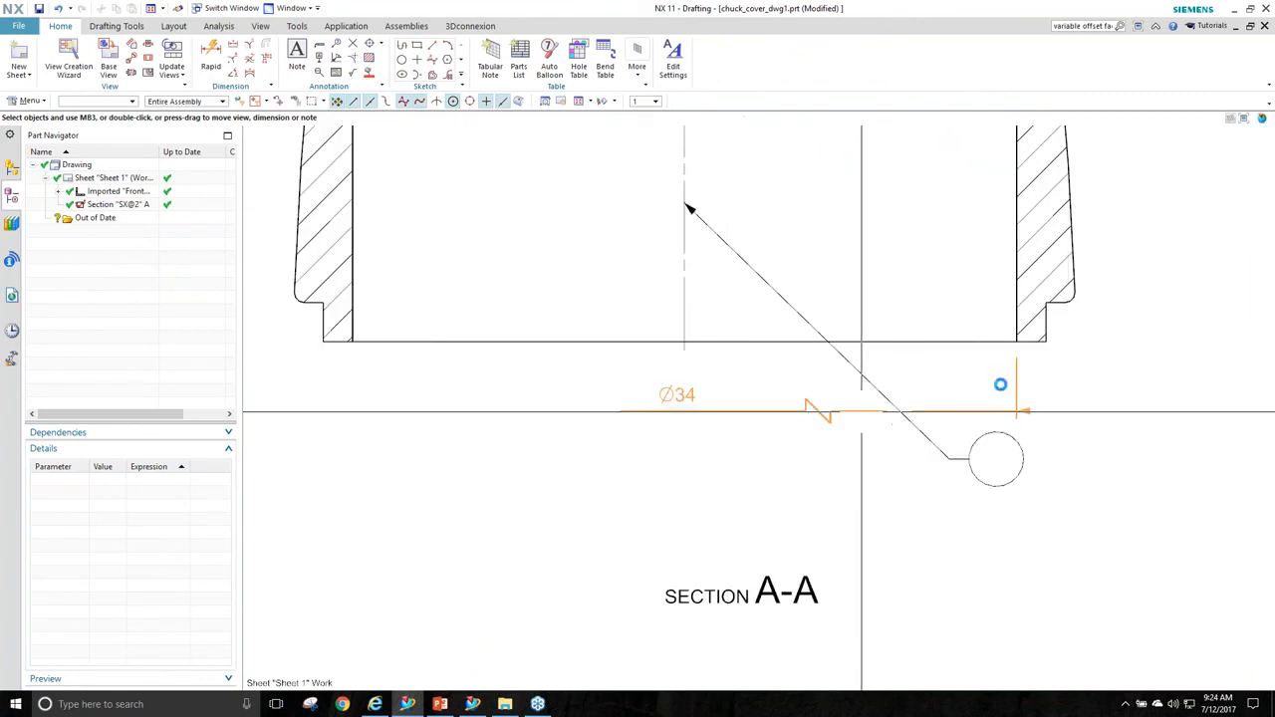
double_click(848, 410)
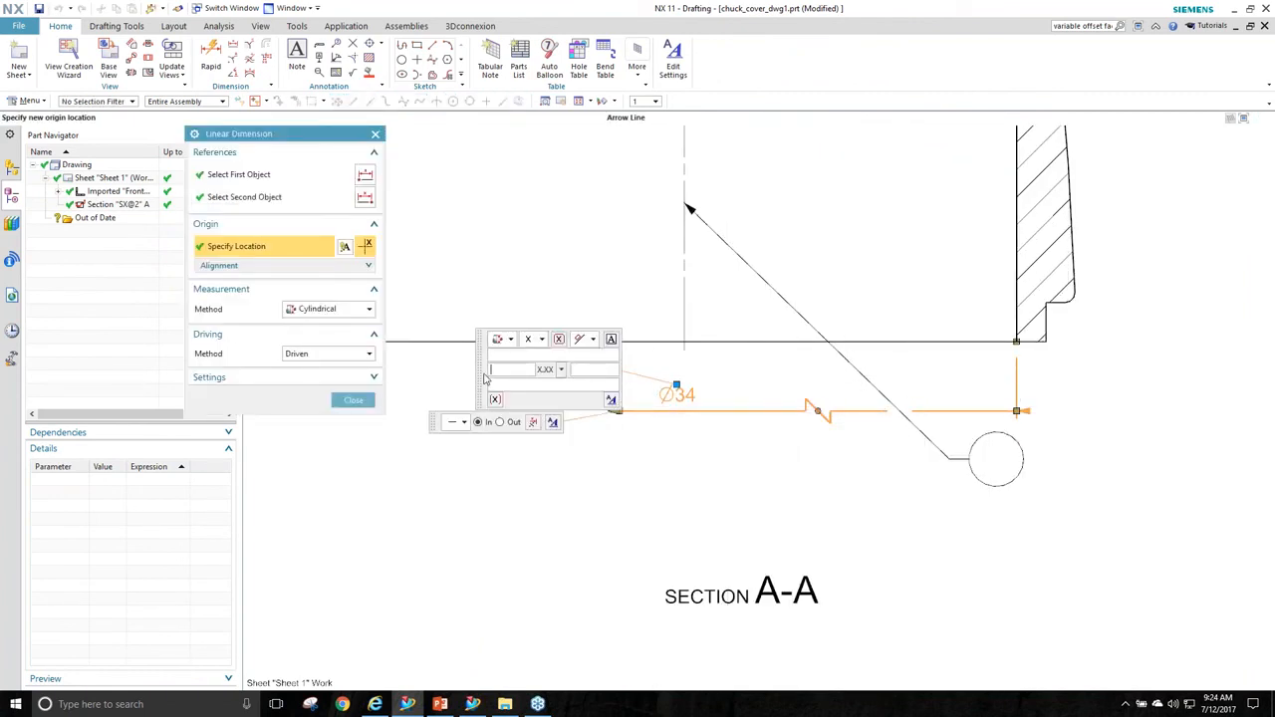
drag(479, 368, 478, 329)
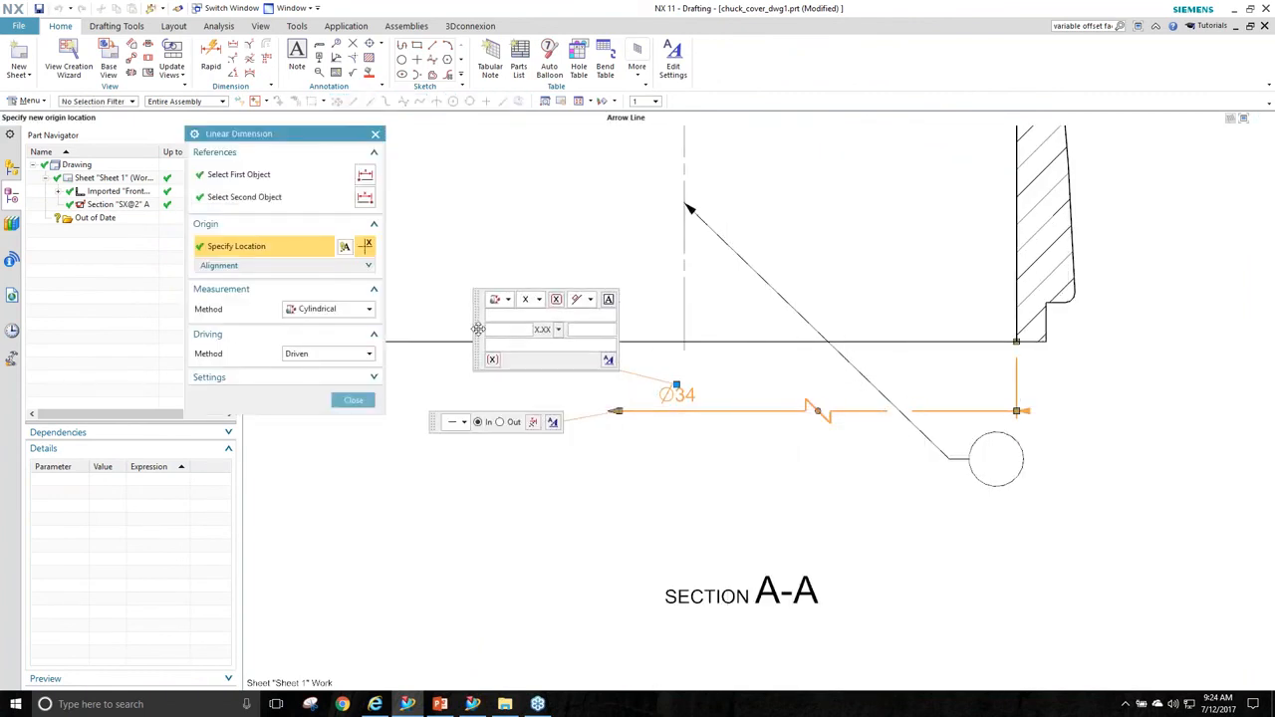
click(1017, 411)
click(1137, 422)
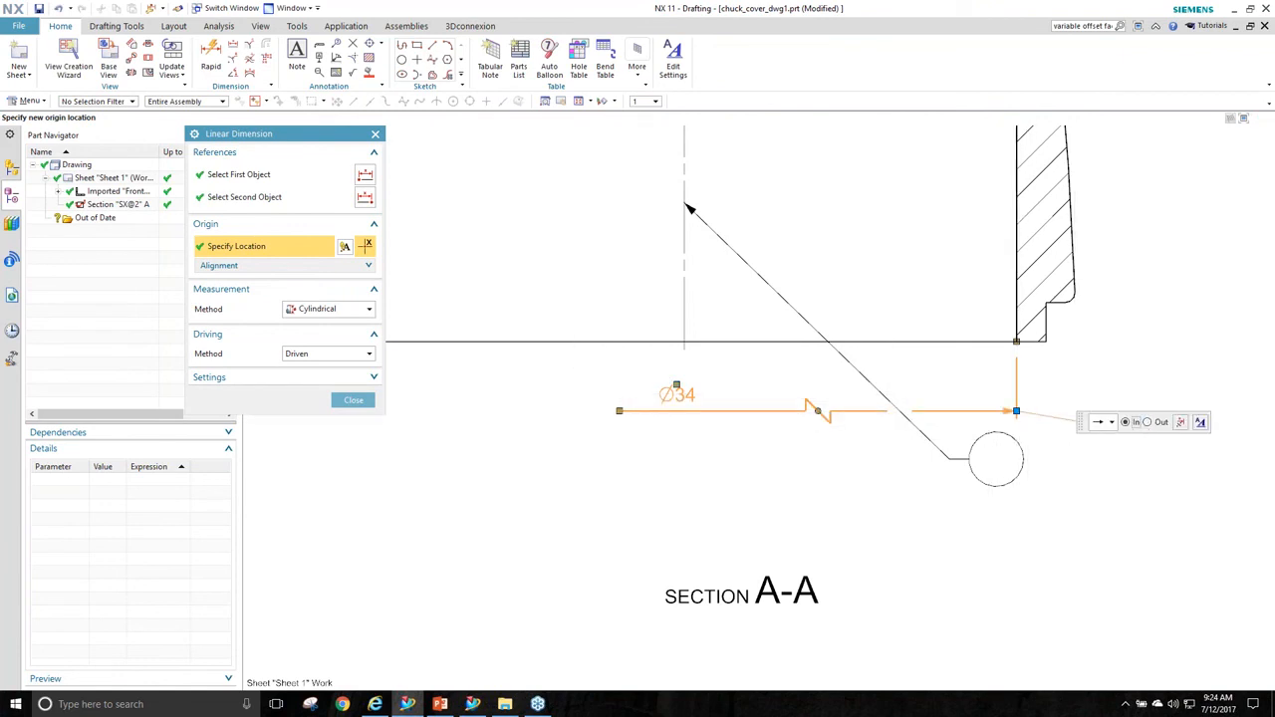
click(1146, 422)
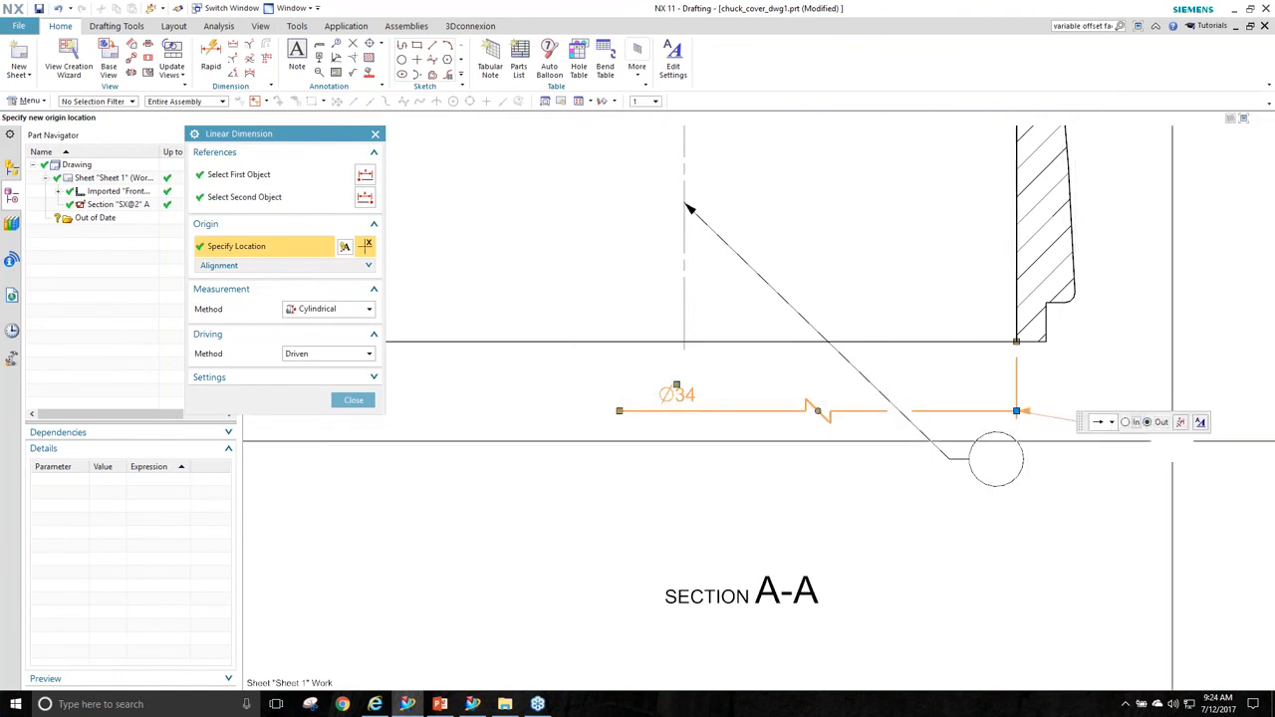
Flip the Ø34 dimension to the opposite wall of section A-A, select its extension line and finish editing.
click(1181, 426)
scroll(984, 494, down, 1)
scroll(949, 448, up, 1)
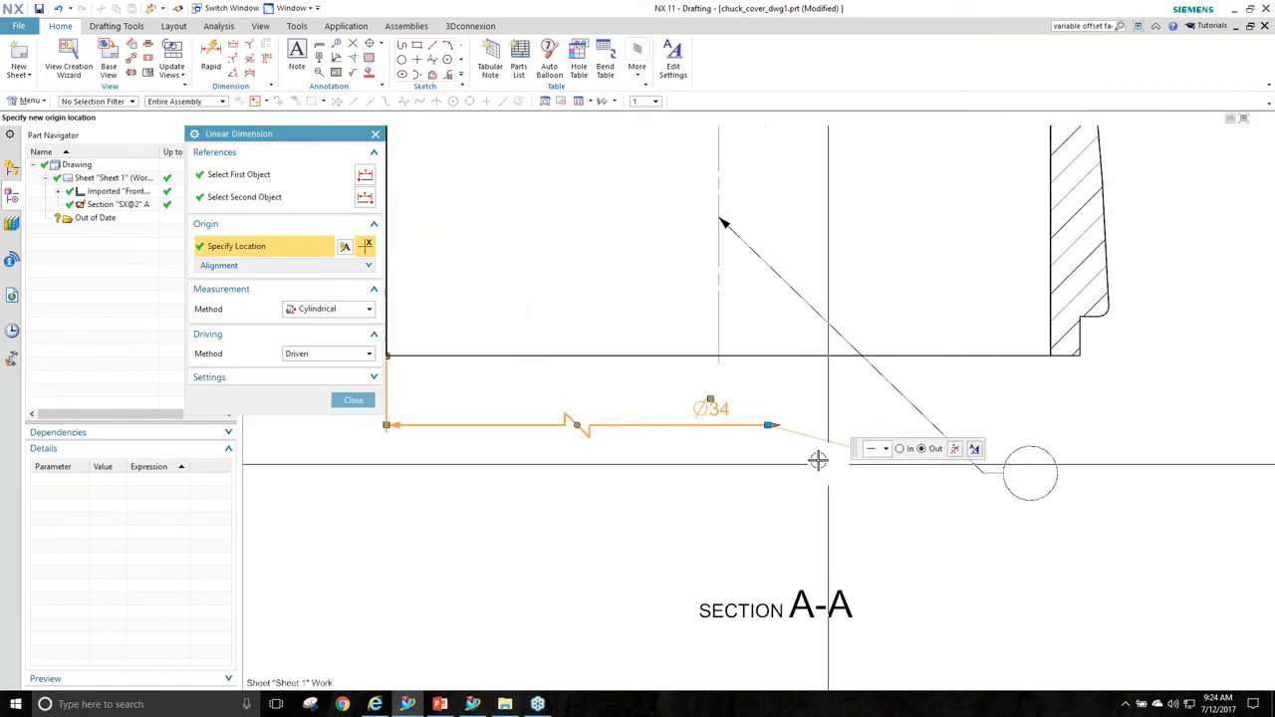
shift+middle_drag(569, 460, 661, 480)
click(480, 375)
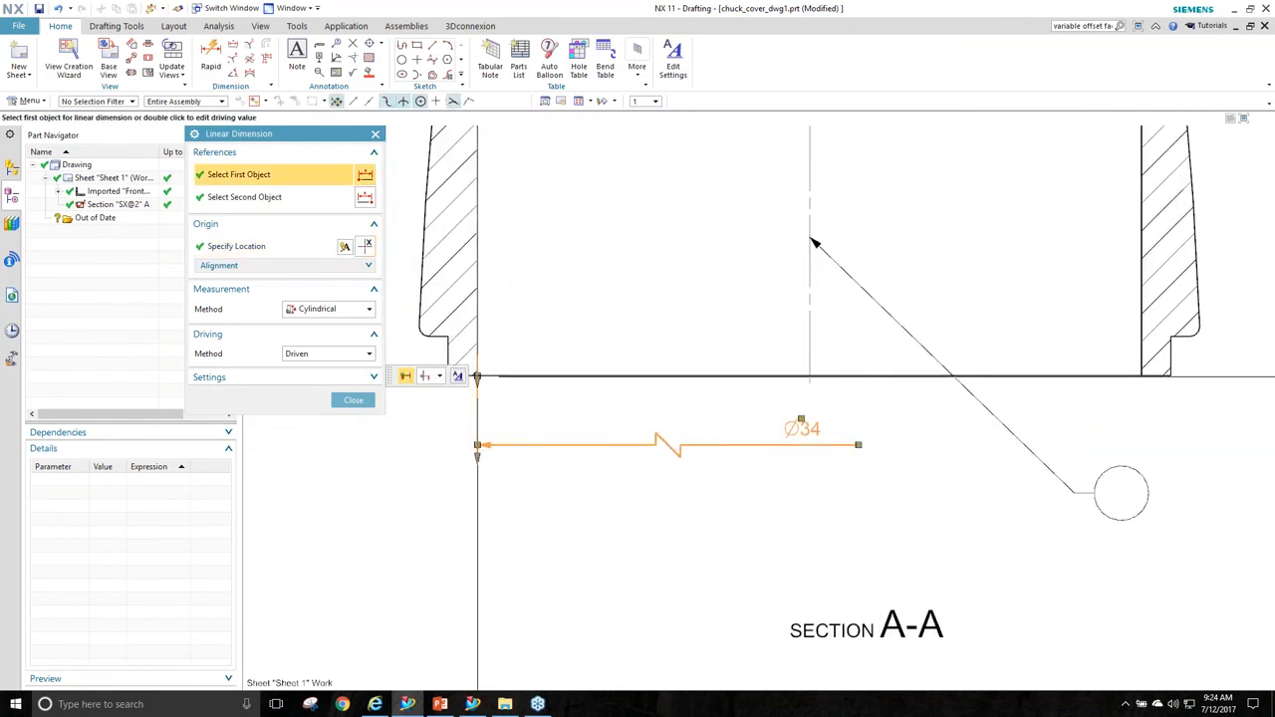
scroll(462, 387, up, 2)
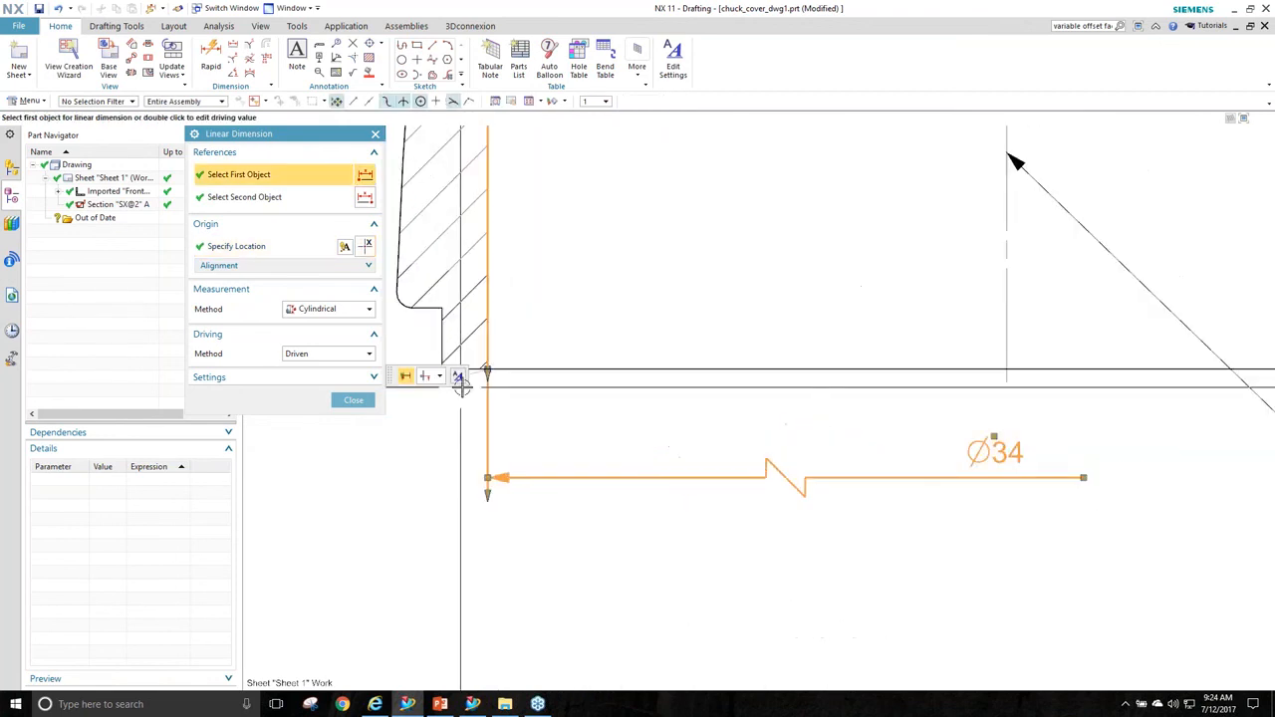
scroll(943, 507, down, 3)
scroll(943, 507, up, 1)
middle_click(942, 518)
Move the balloon to the left of the section view, just outside the wall's lower edge.
drag(1109, 544, 547, 534)
scroll(714, 569, up, 2)
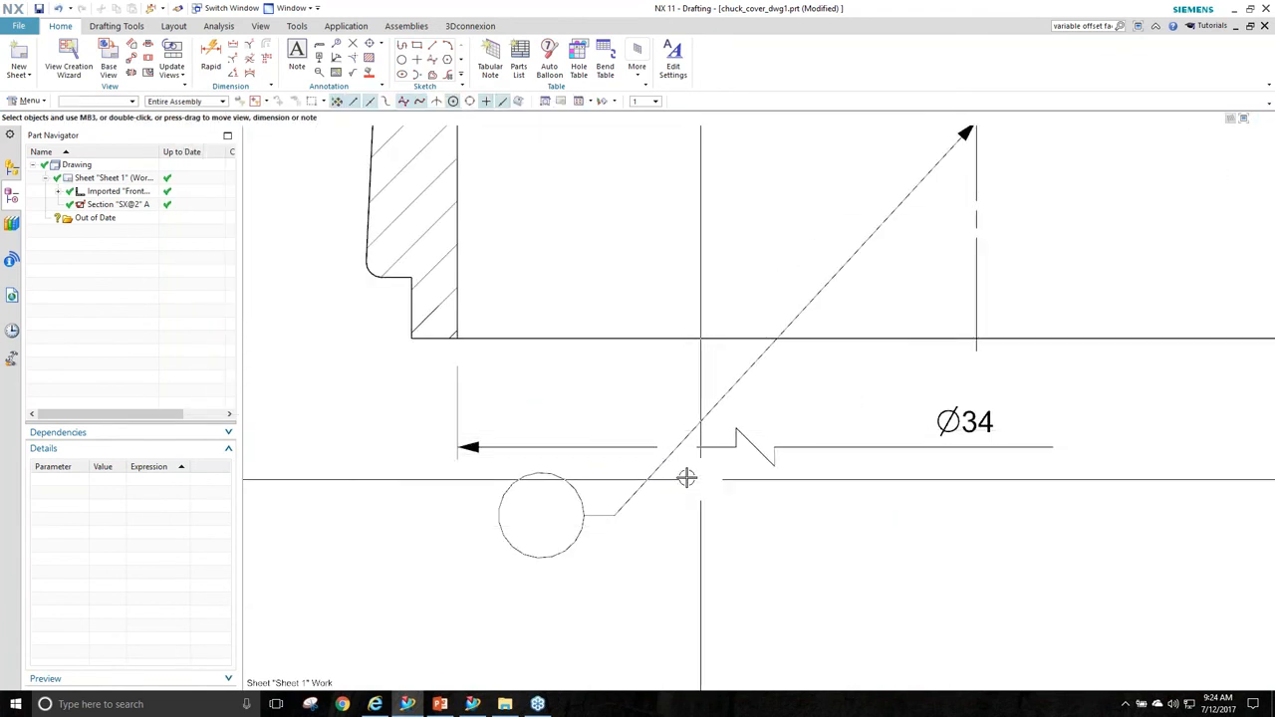
drag(578, 515, 350, 433)
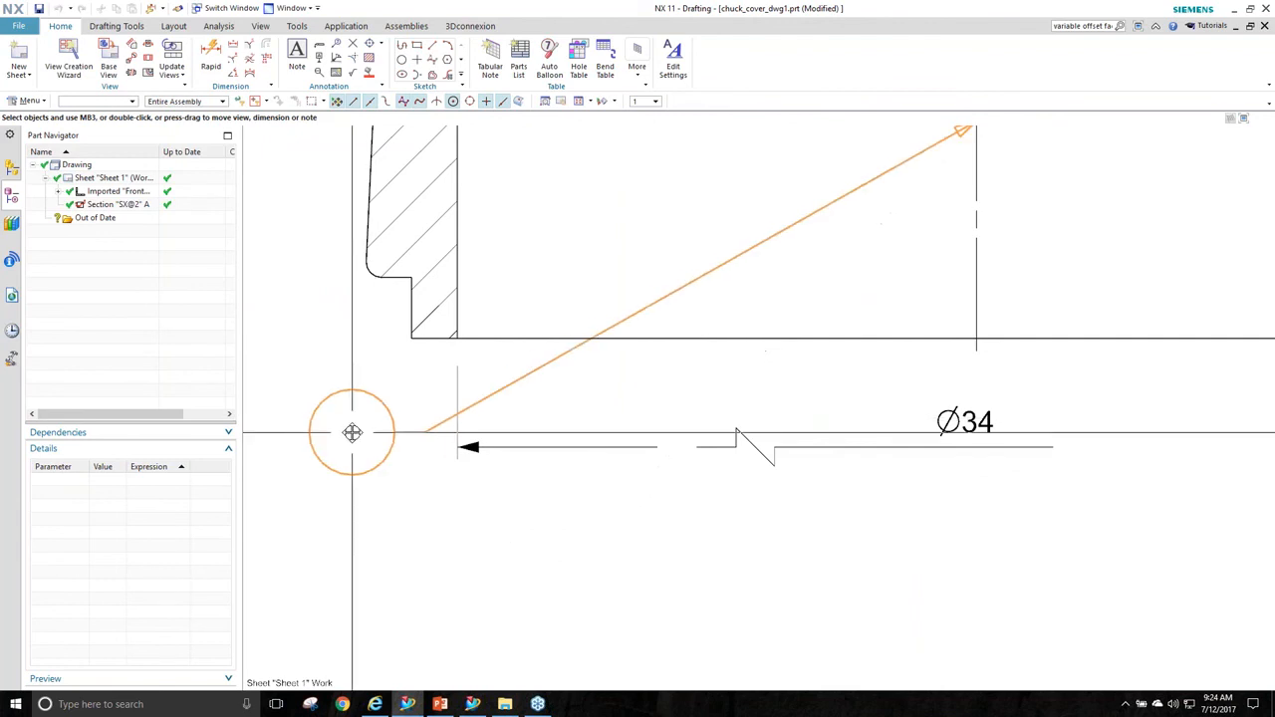
Move the Ø34 dimension farther below the section view, clear of the balloon.
mouse_move(793, 467)
mouse_down()
mouse_move(520, 547)
mouse_move(520, 604)
mouse_up()
scroll(571, 407, down, 3)
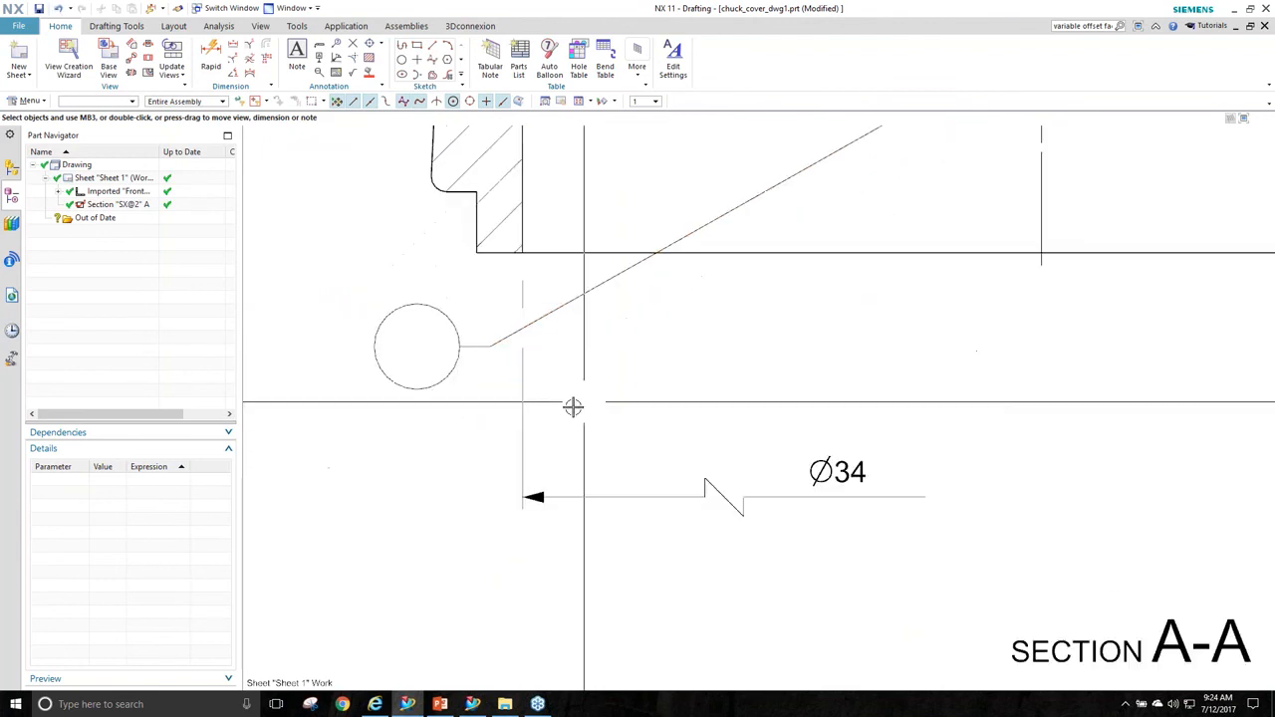
scroll(488, 394, down, 5)
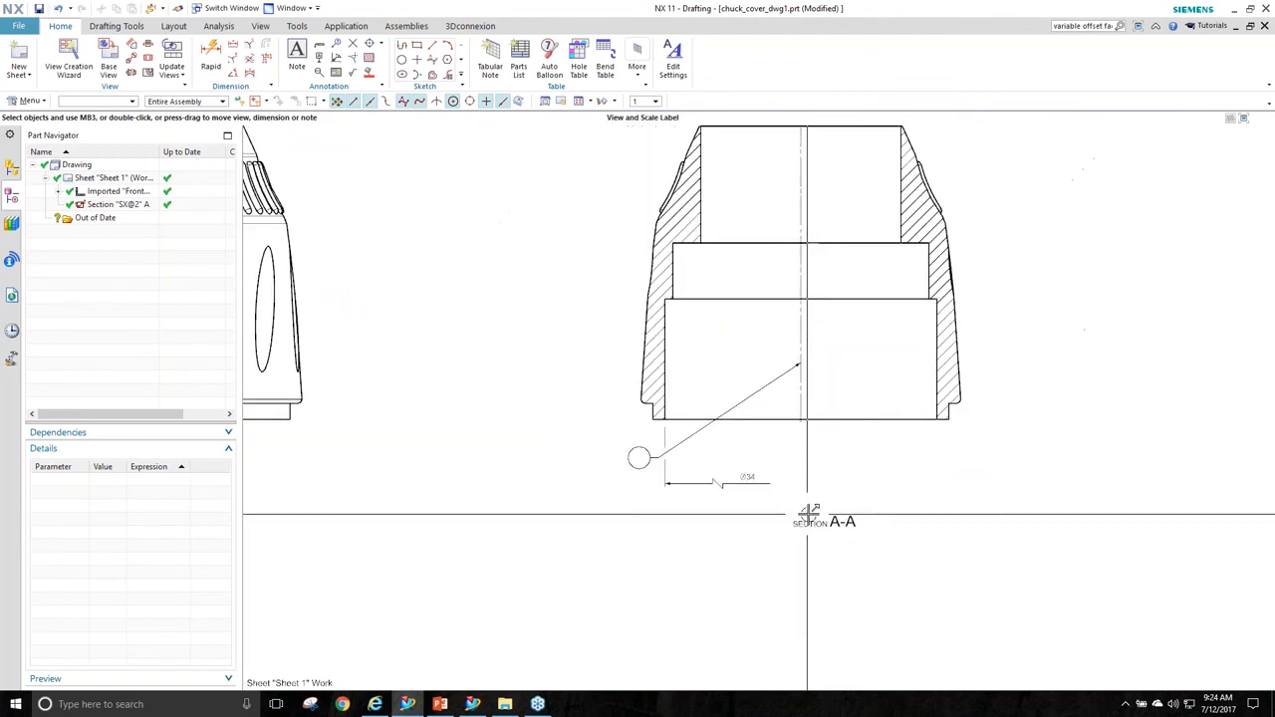
shift+middle_drag(1048, 514, 968, 476)
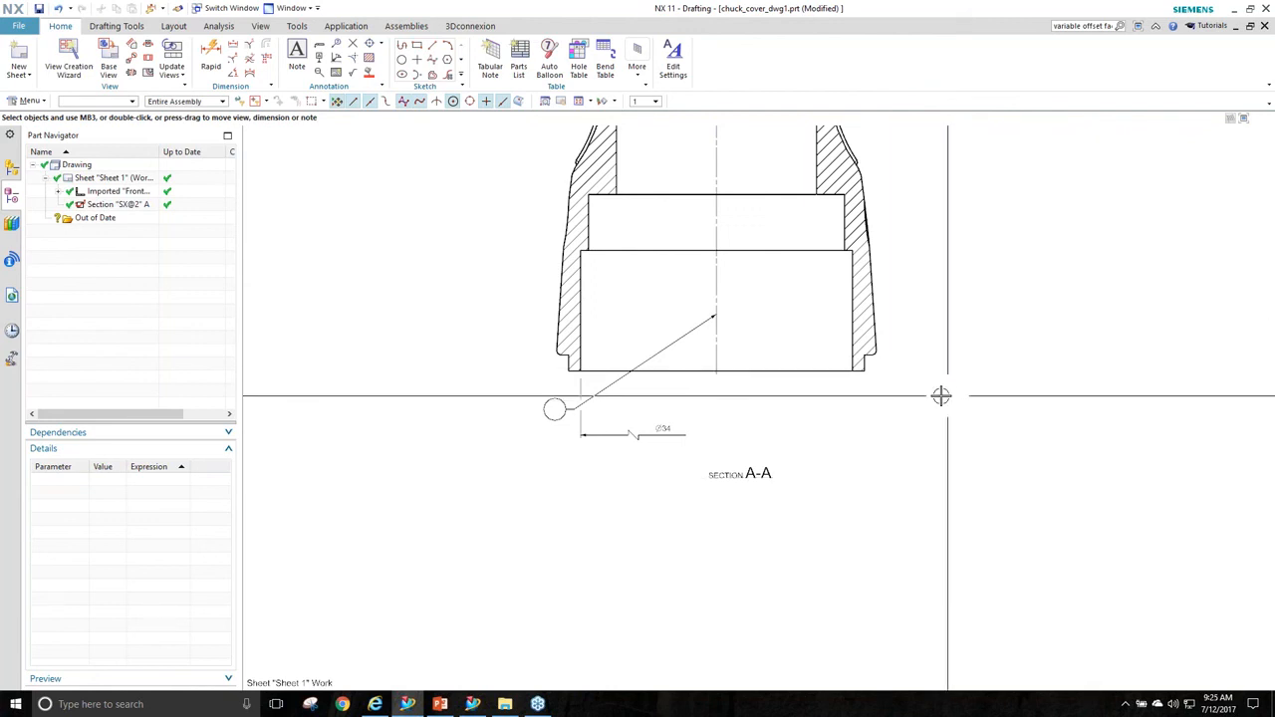
key(ctrl+f)
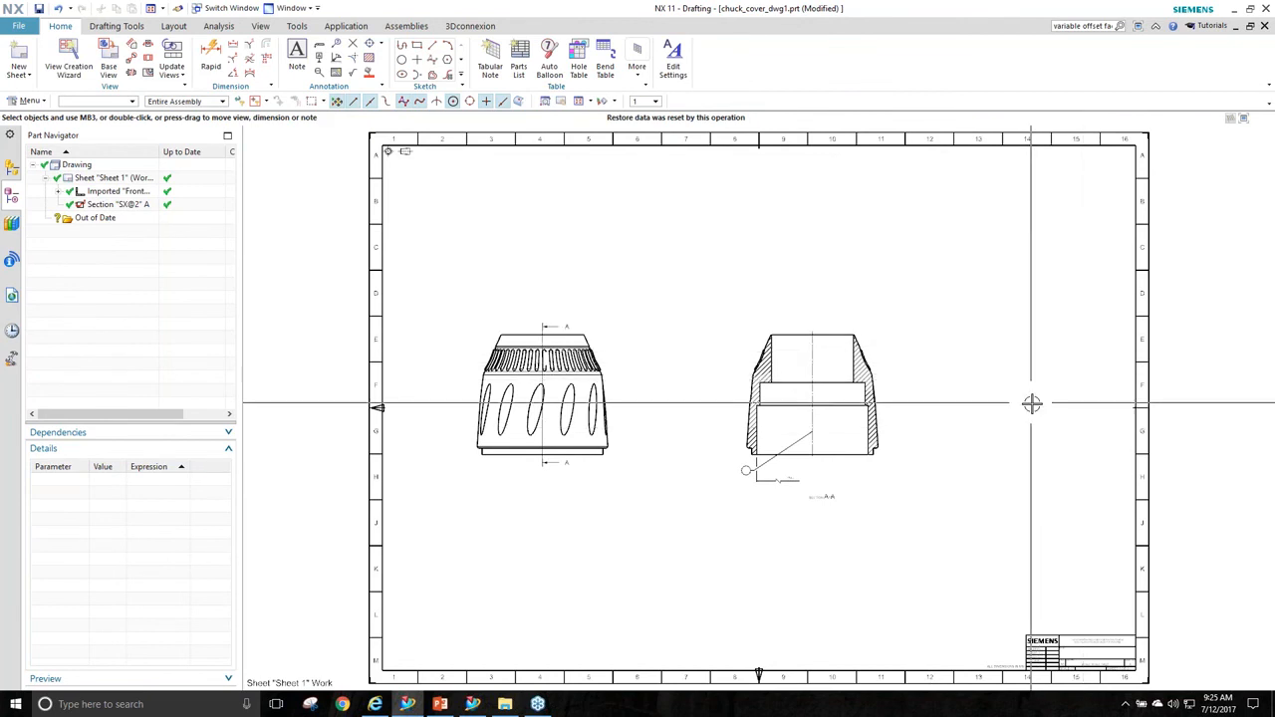
click(1041, 441)
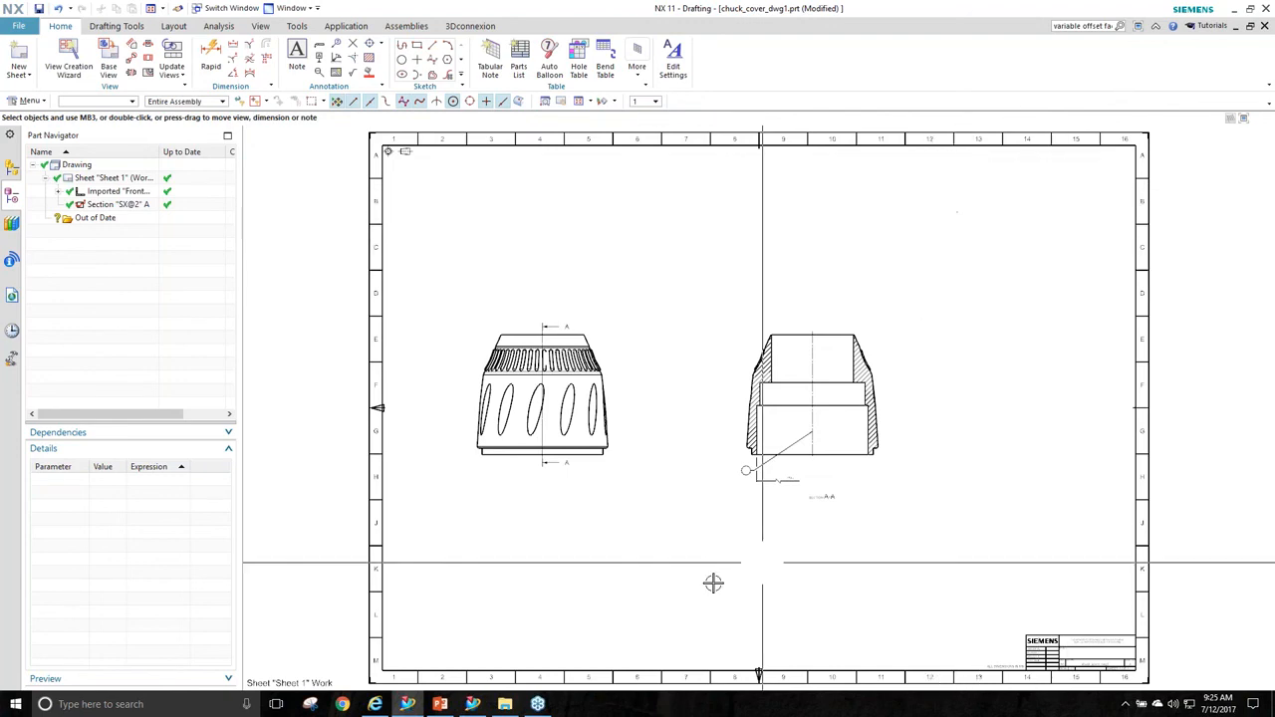
Switch to the WhatsNewNX11.pptx presentation in PowerPoint and start the slide show from the closing company slide.
click(440, 709)
scroll(991, 603, down, 2)
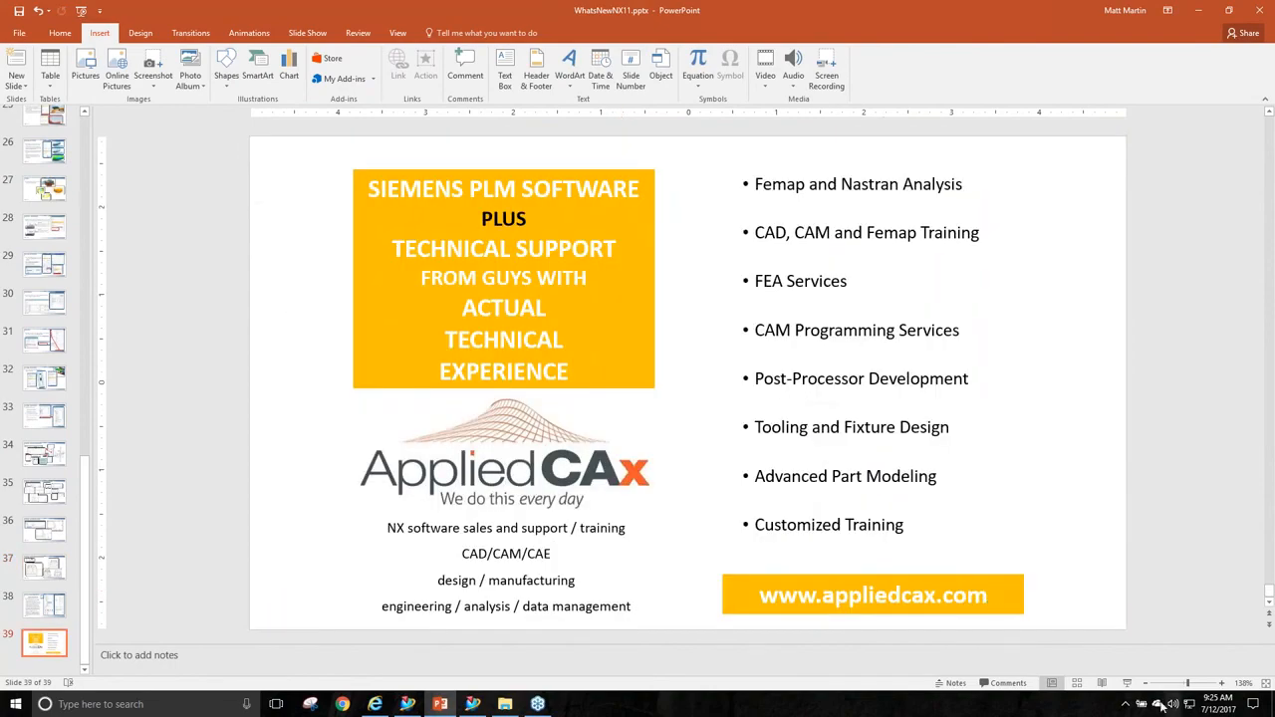
click(1126, 683)
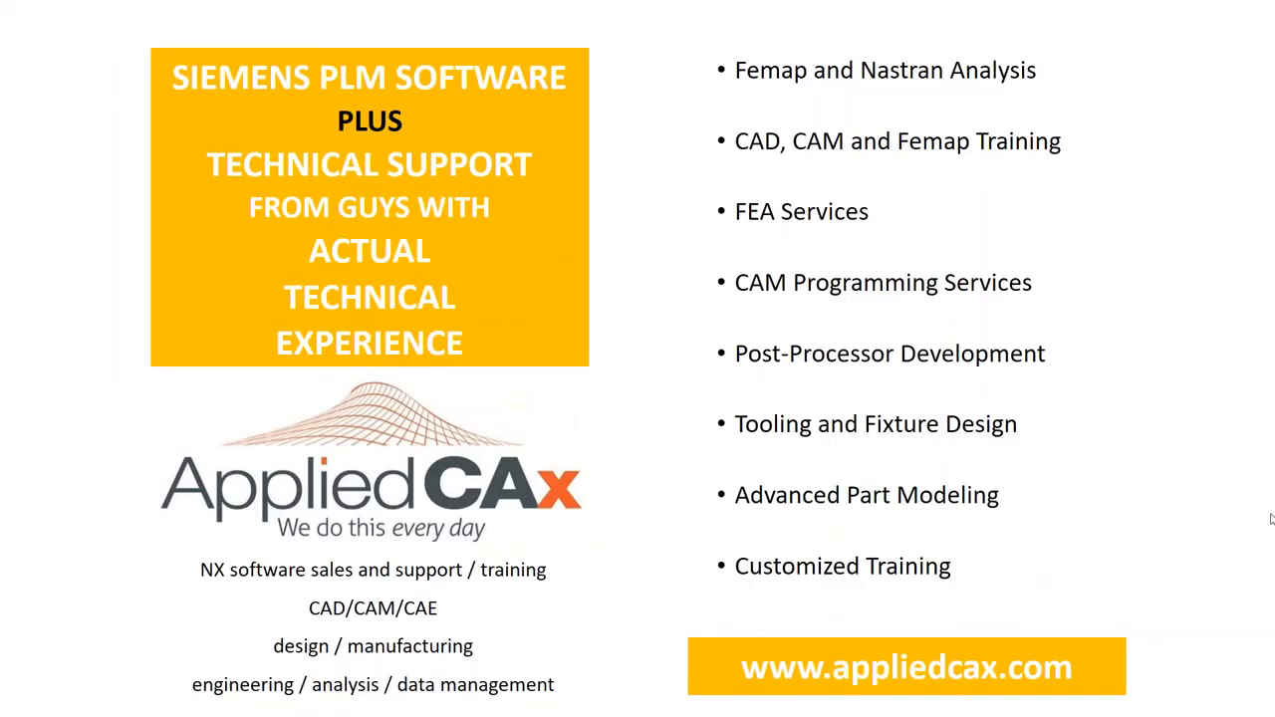